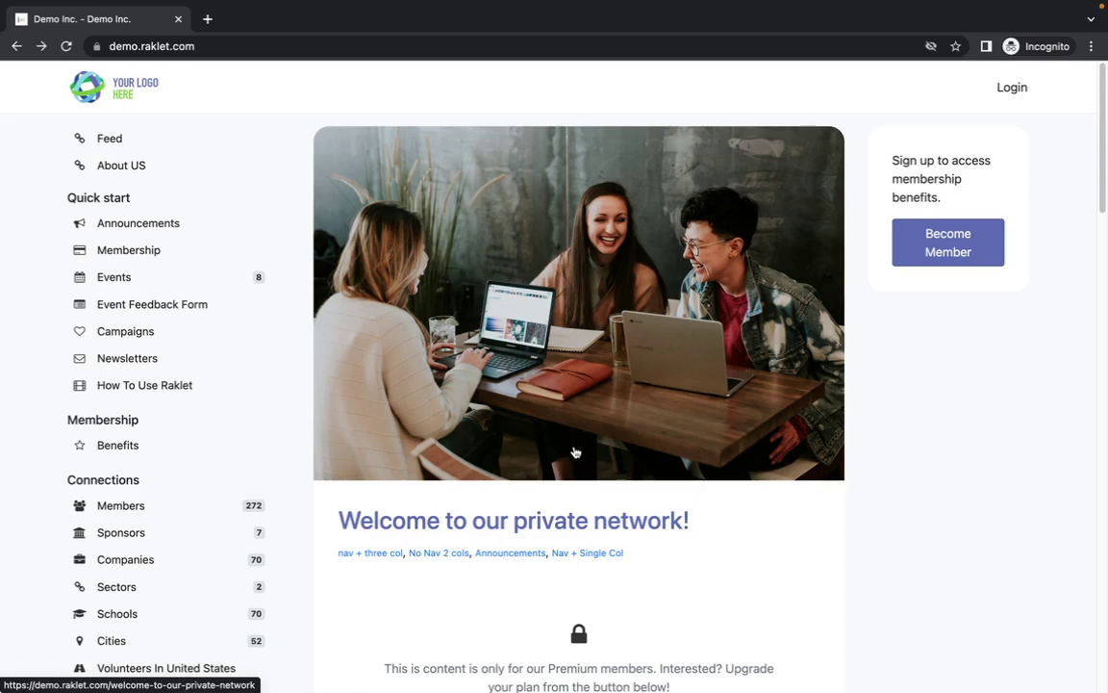
Highlight the demo subdomain in the public site's web address, and clear the selection
left_click(134, 45)
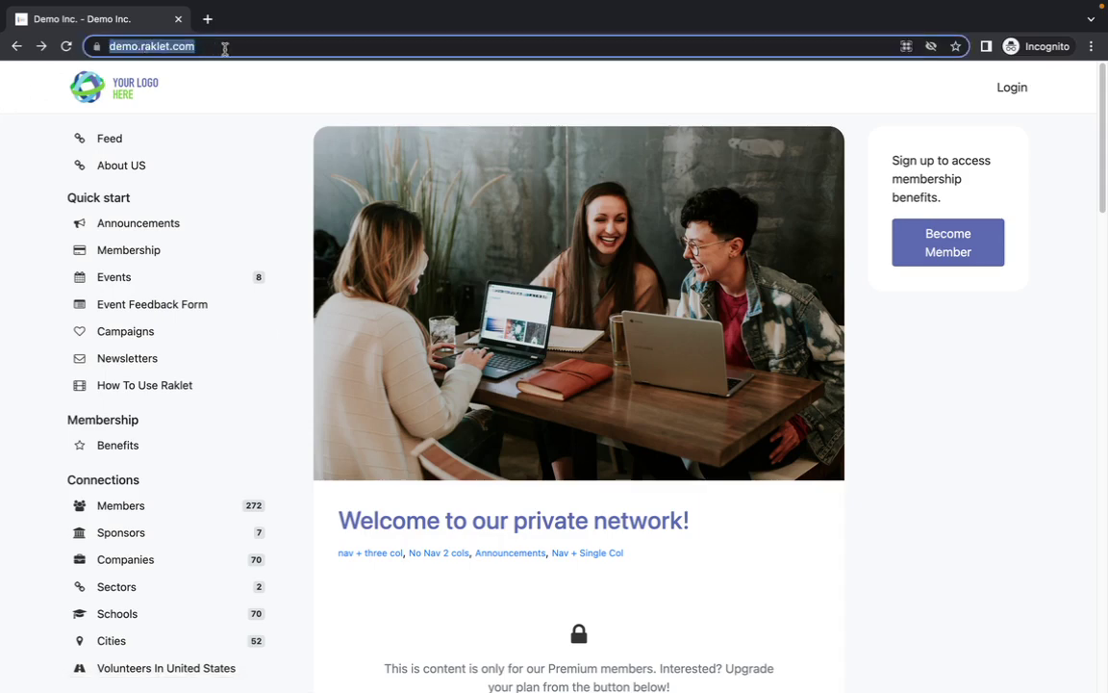
left_click(202, 46)
double_click(160, 46)
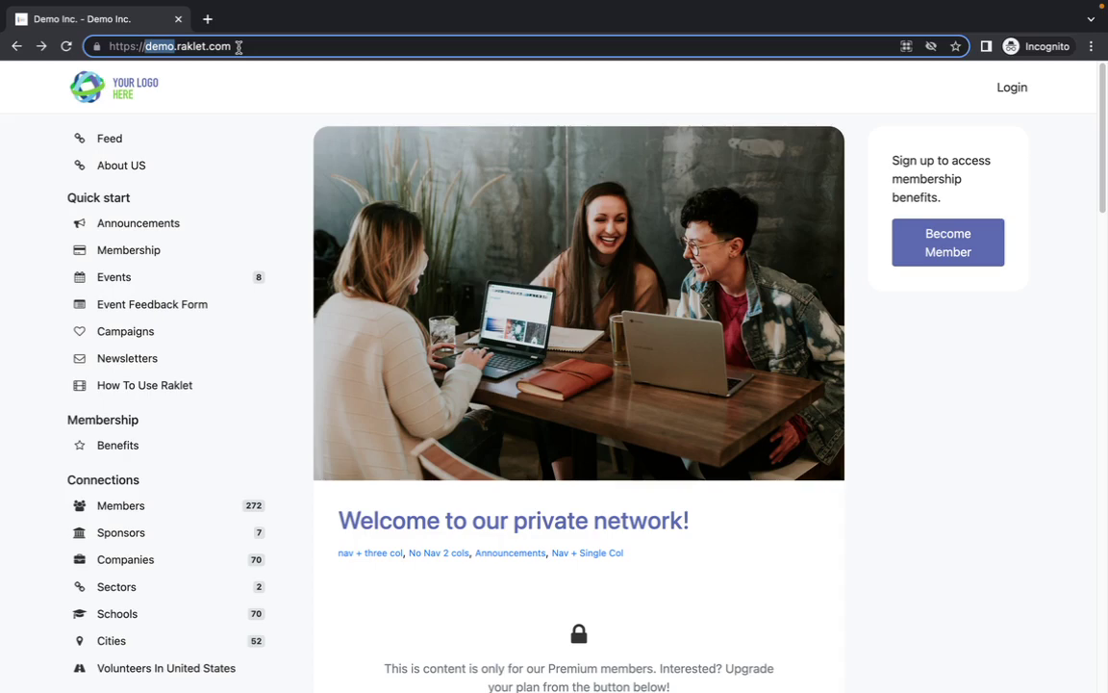
left_click(2, 170)
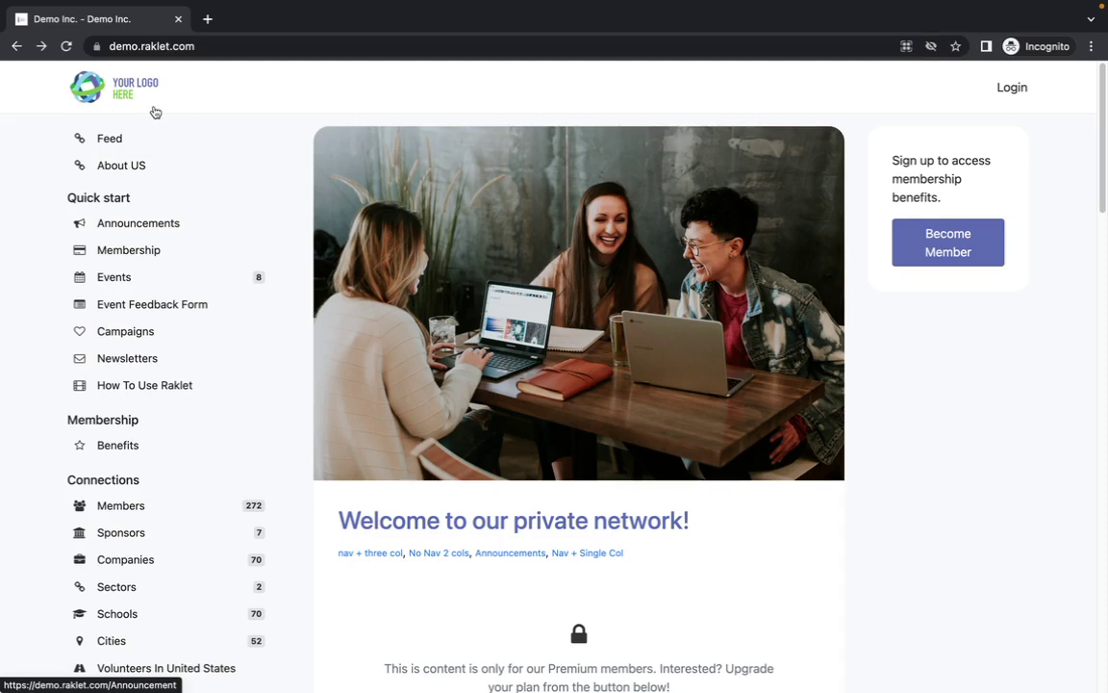
Look through the public home page's navigation links and post feed, including the members-only welcome post
scroll(265, 219, "down", 1)
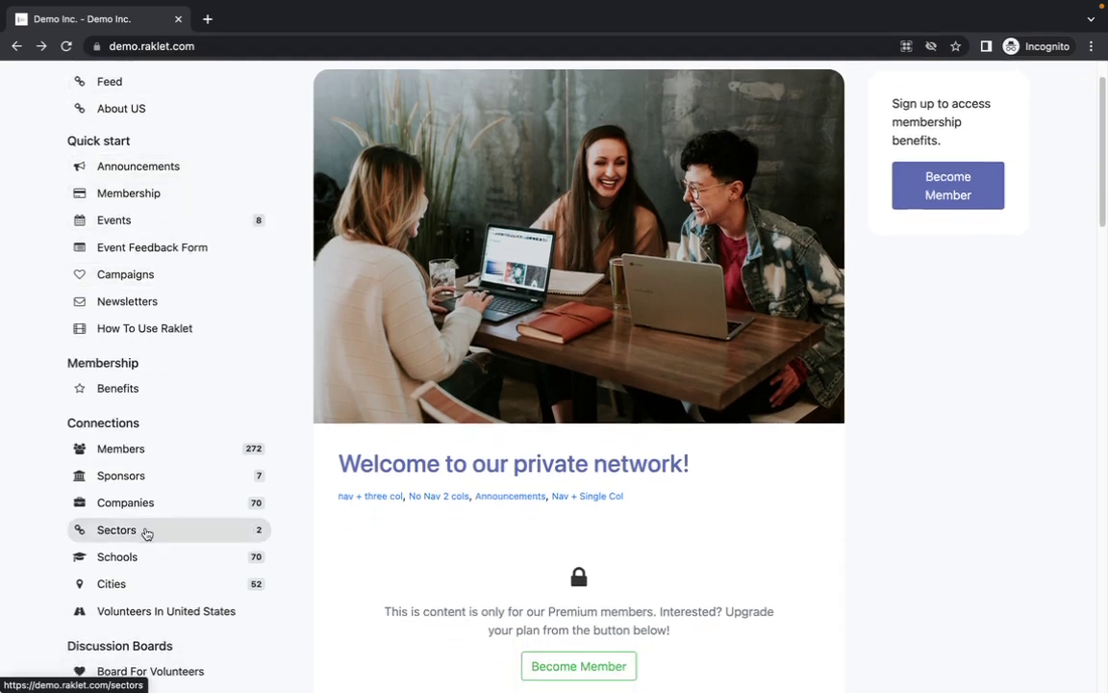
scroll(144, 532, "down", 3)
scroll(143, 532, "up", 4)
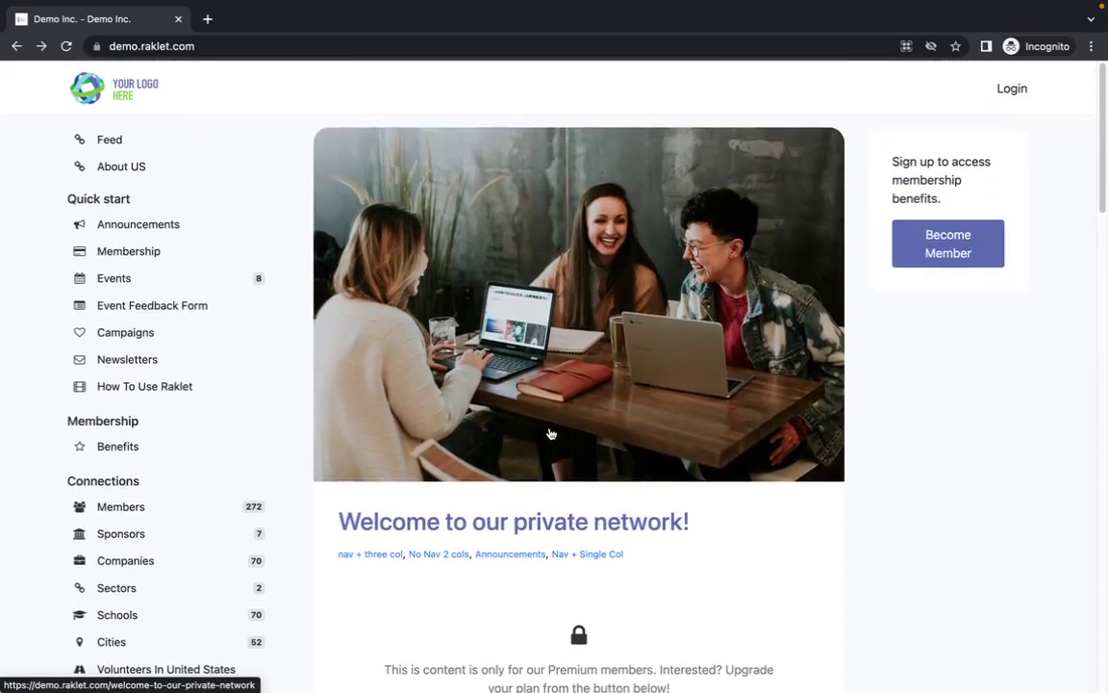
scroll(637, 424, "down", 6)
scroll(637, 424, "down", 15)
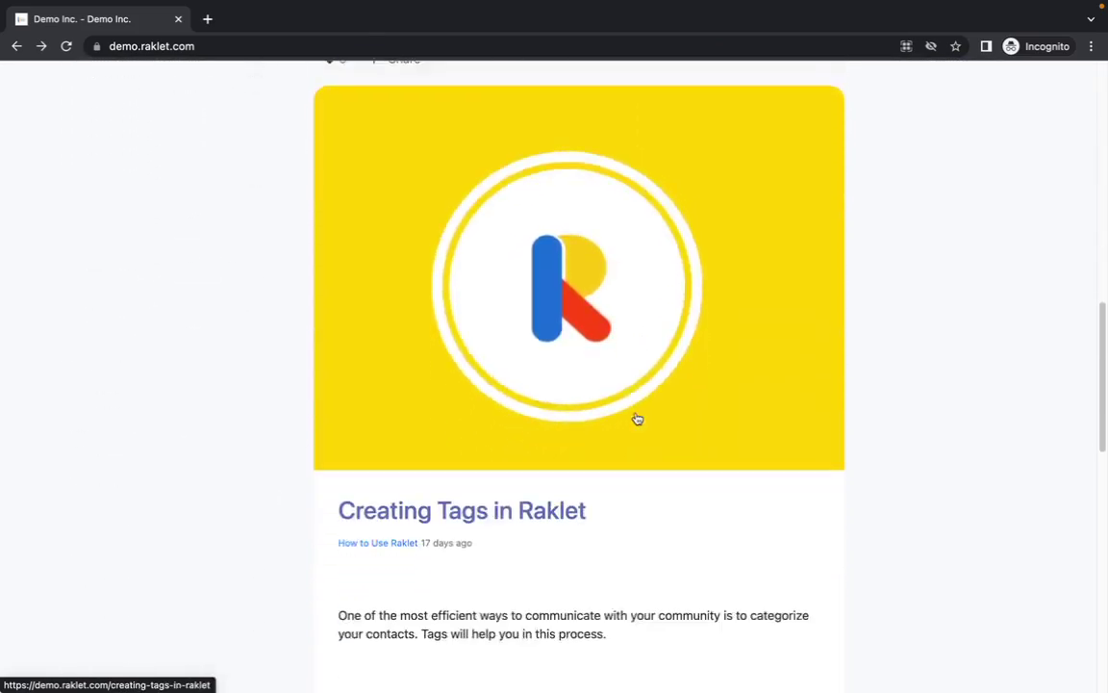
scroll(643, 362, "up", 20)
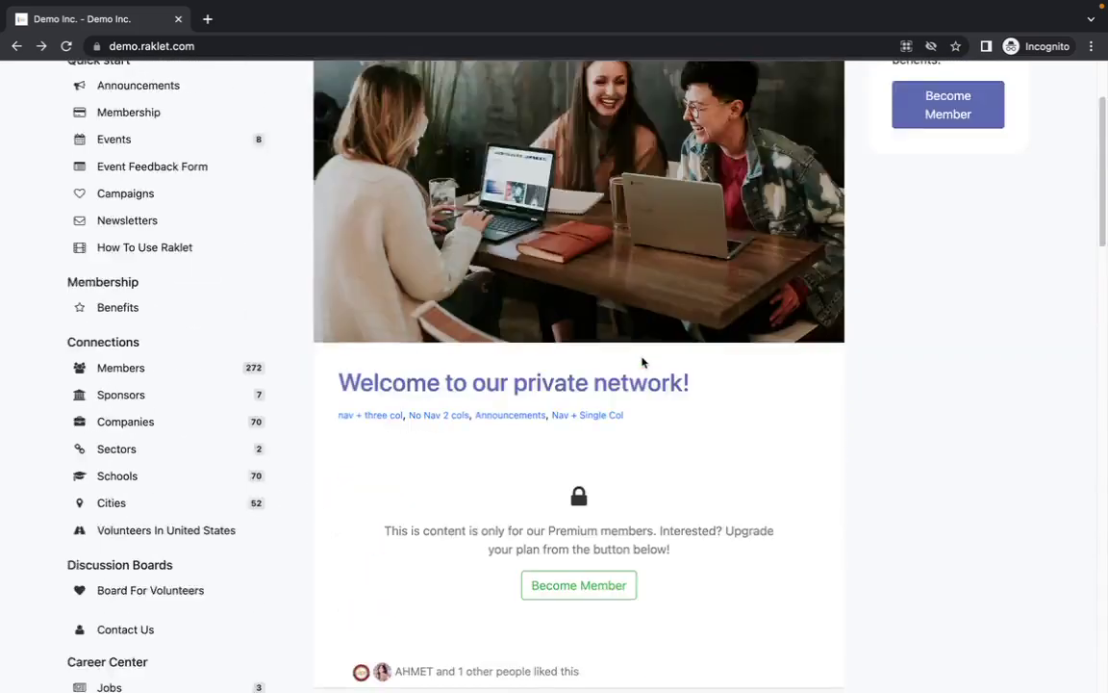
scroll(642, 362, "down", 3)
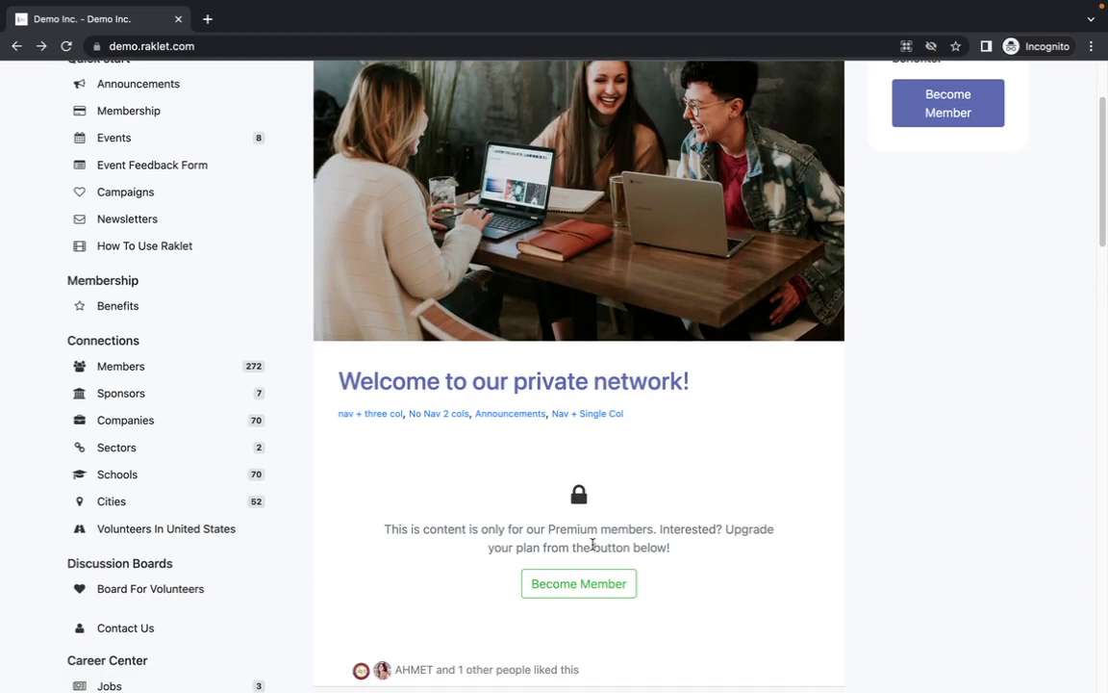
scroll(592, 546, "up", 3)
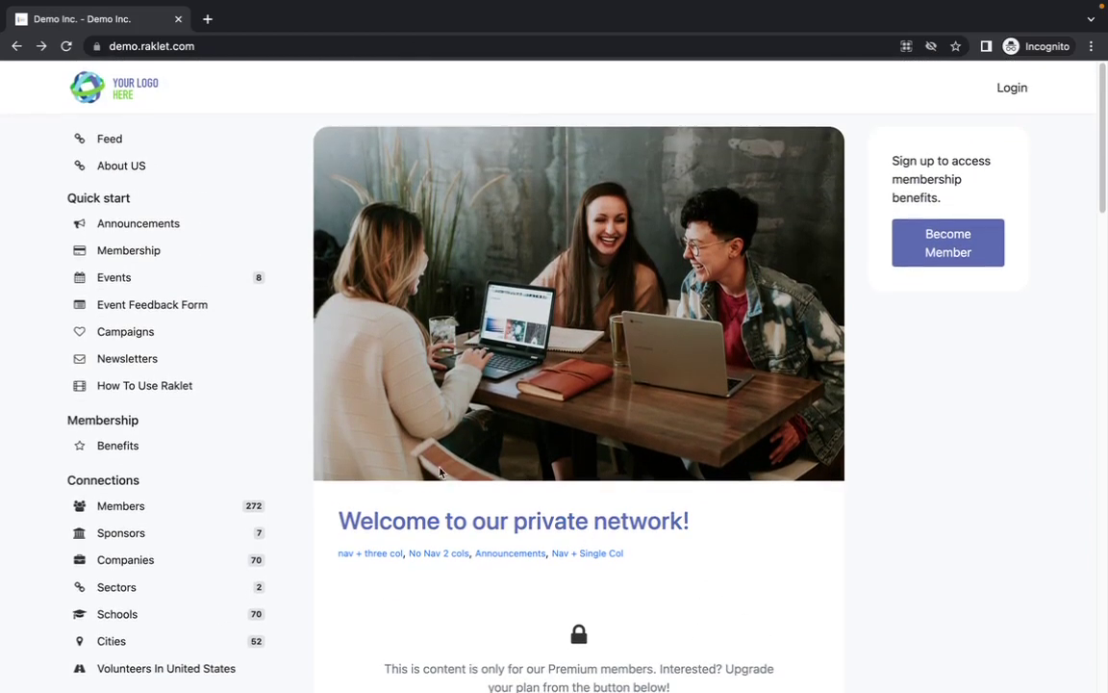
View the login page's email and social sign-in options, and return to the home page
left_click(1005, 93)
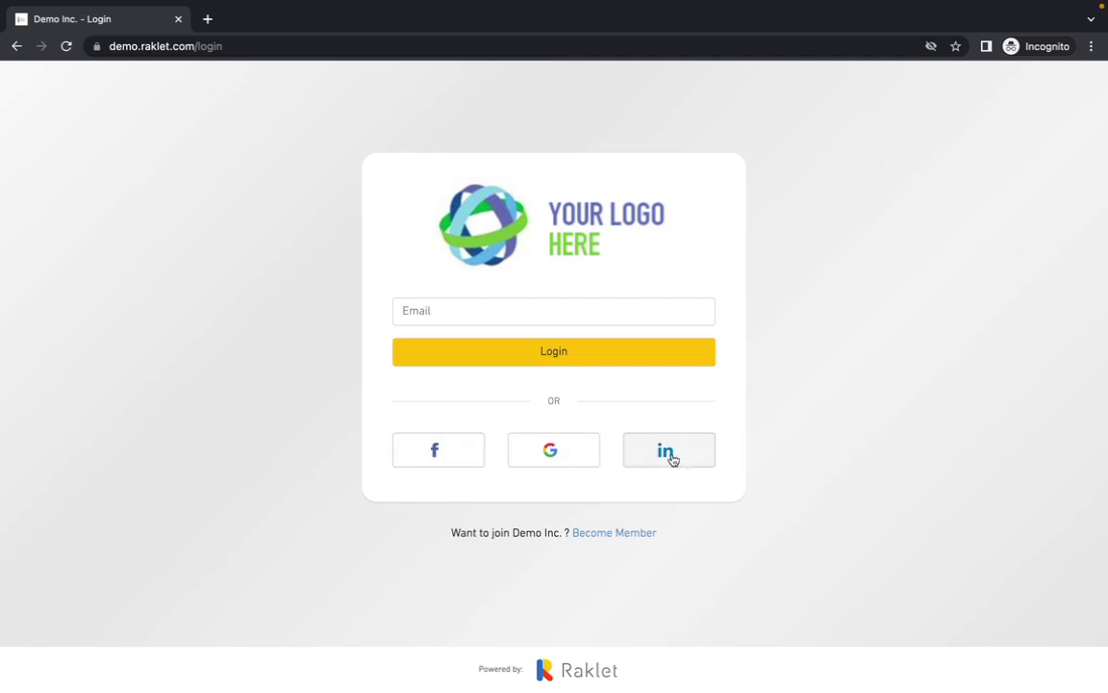
key("alt+Left")
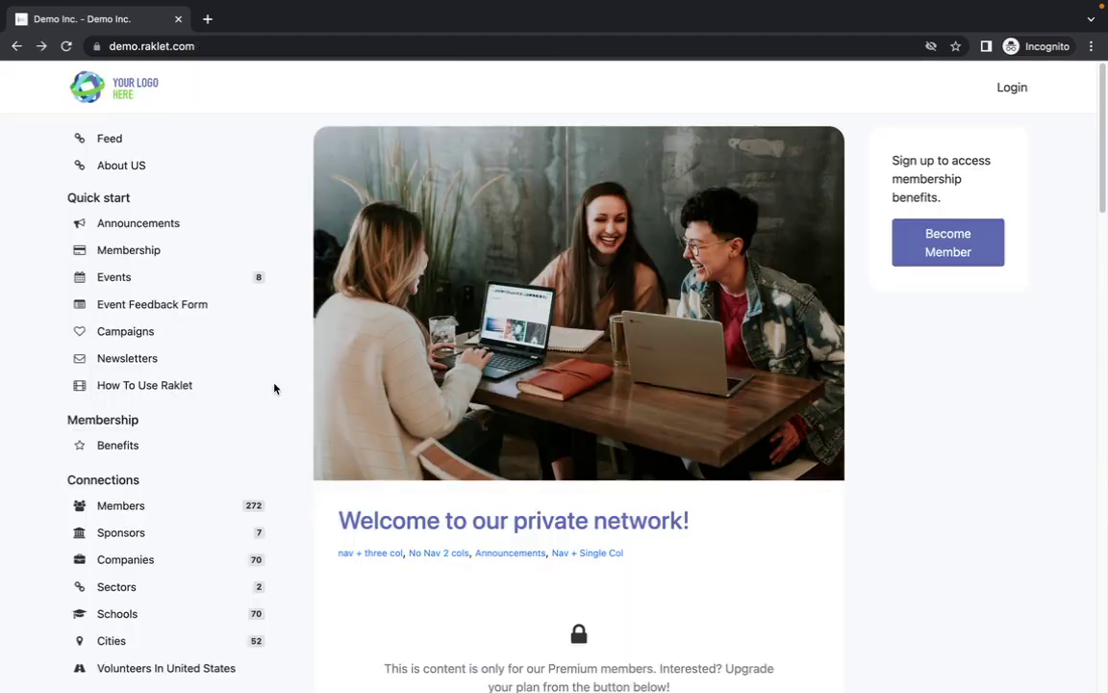
Open the Become Member application form, examine its fields, membership terms and registration fee, and go back to the home page
left_click(938, 248)
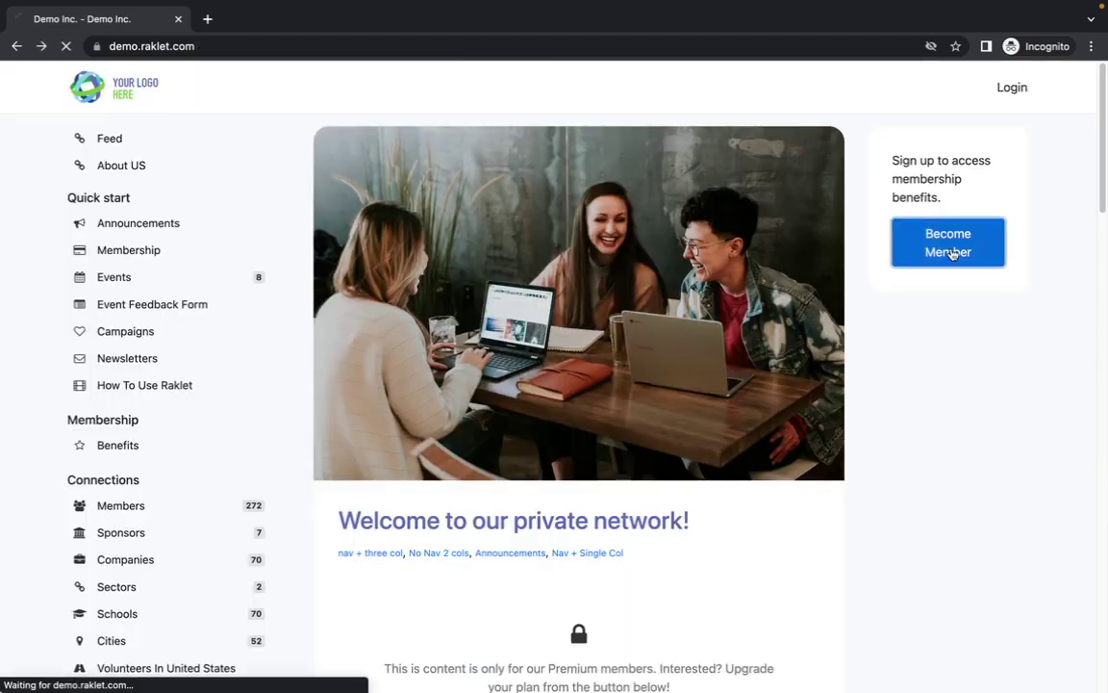
scroll(660, 187, "down", 1)
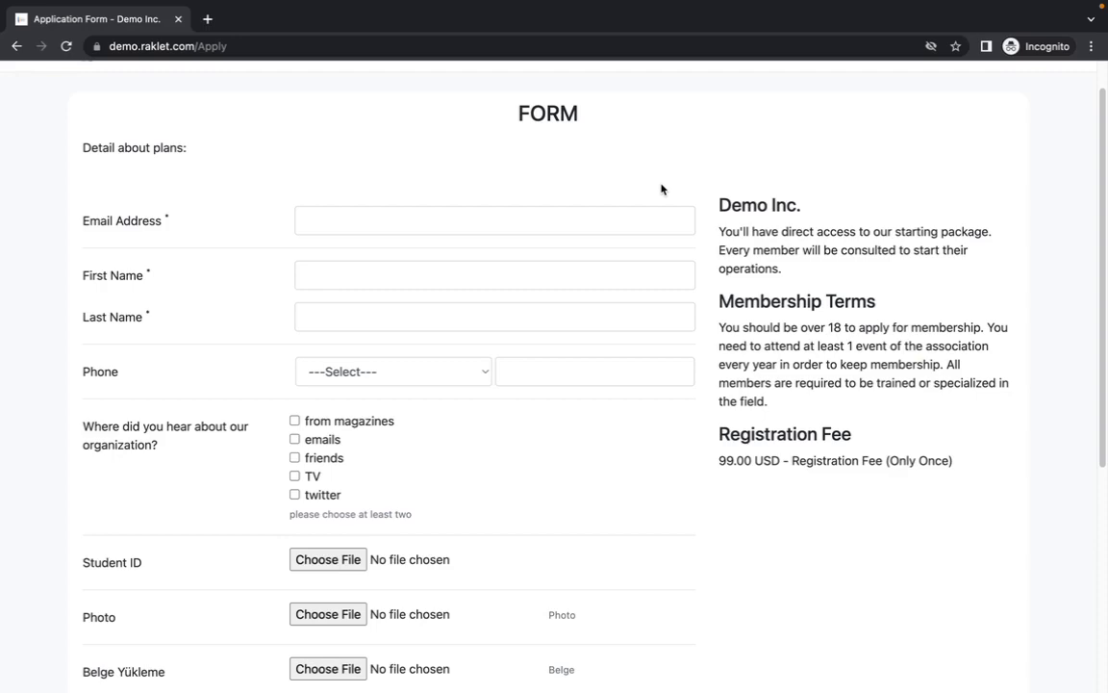
scroll(767, 339, "down", 3)
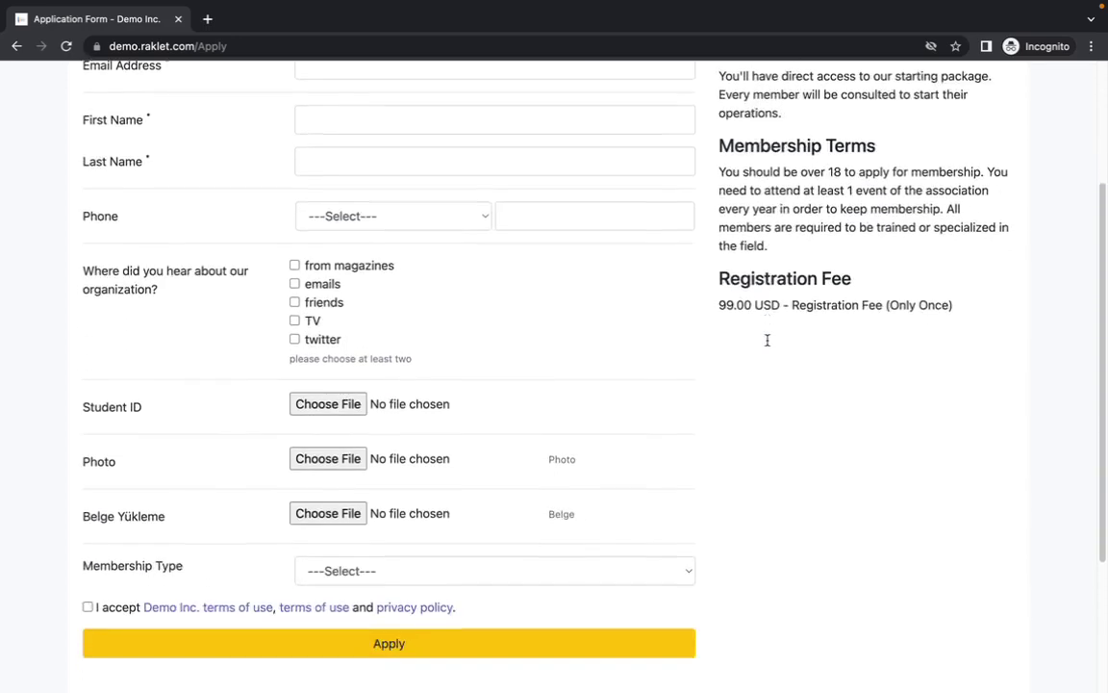
scroll(767, 341, "down", 2)
scroll(766, 342, "up", 8)
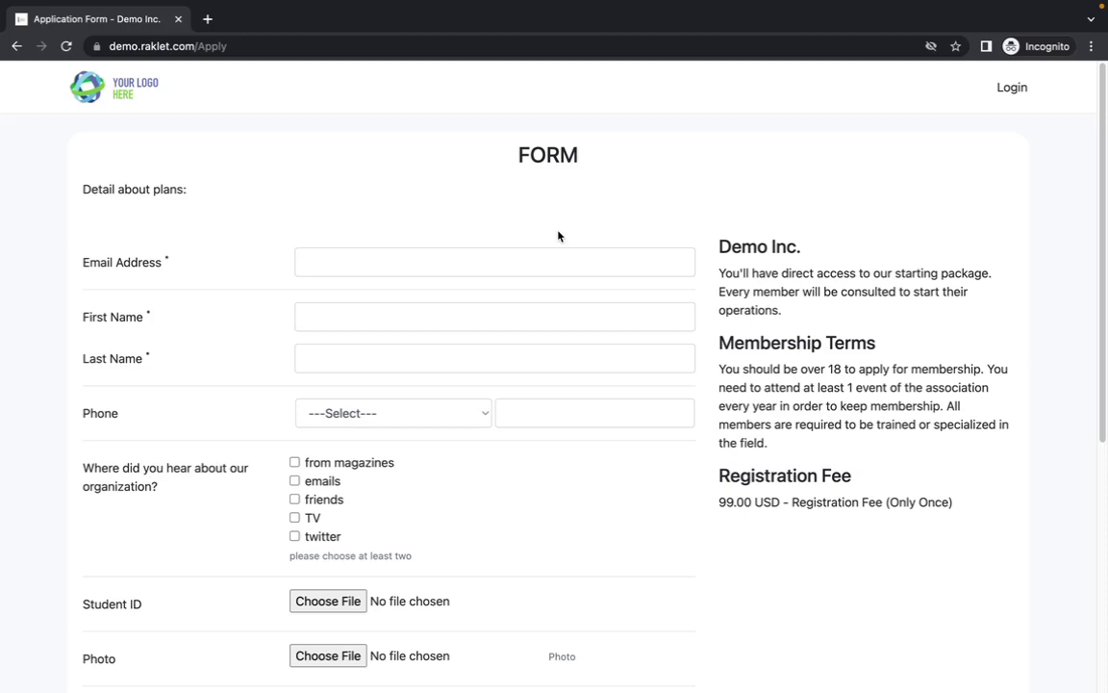
scroll(558, 236, "left", 5)
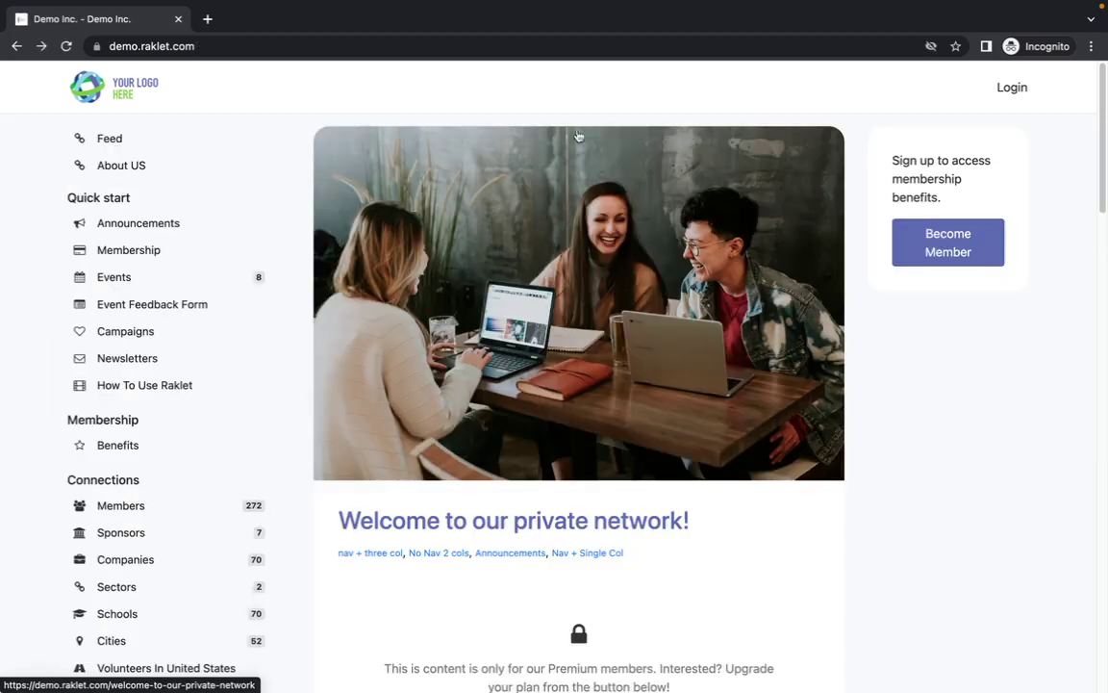
Switch to the browser window where the member is signed in, and open the member's own profile page
scroll(495, 179, "right", 5)
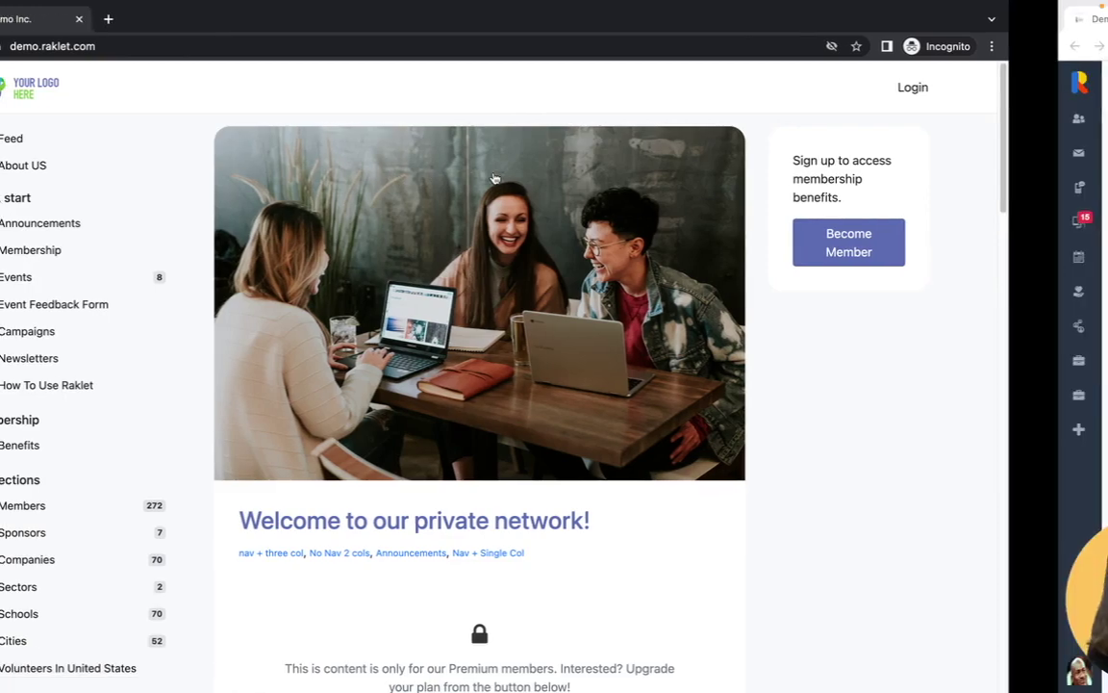
scroll(495, 179, "right", 10)
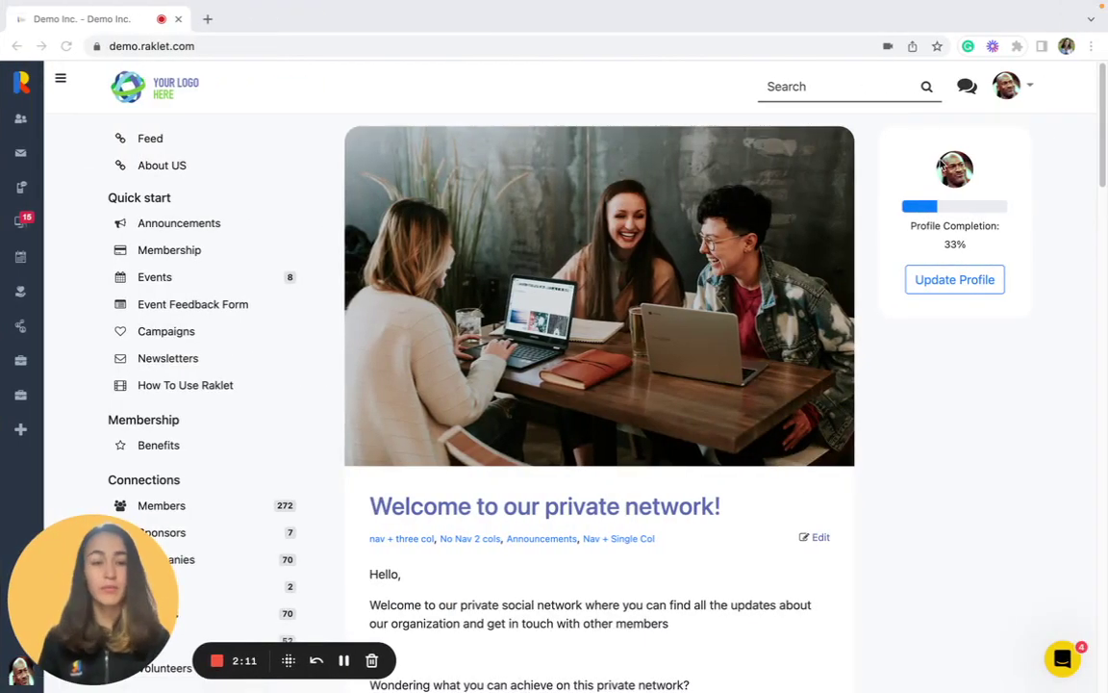
left_click(1030, 87)
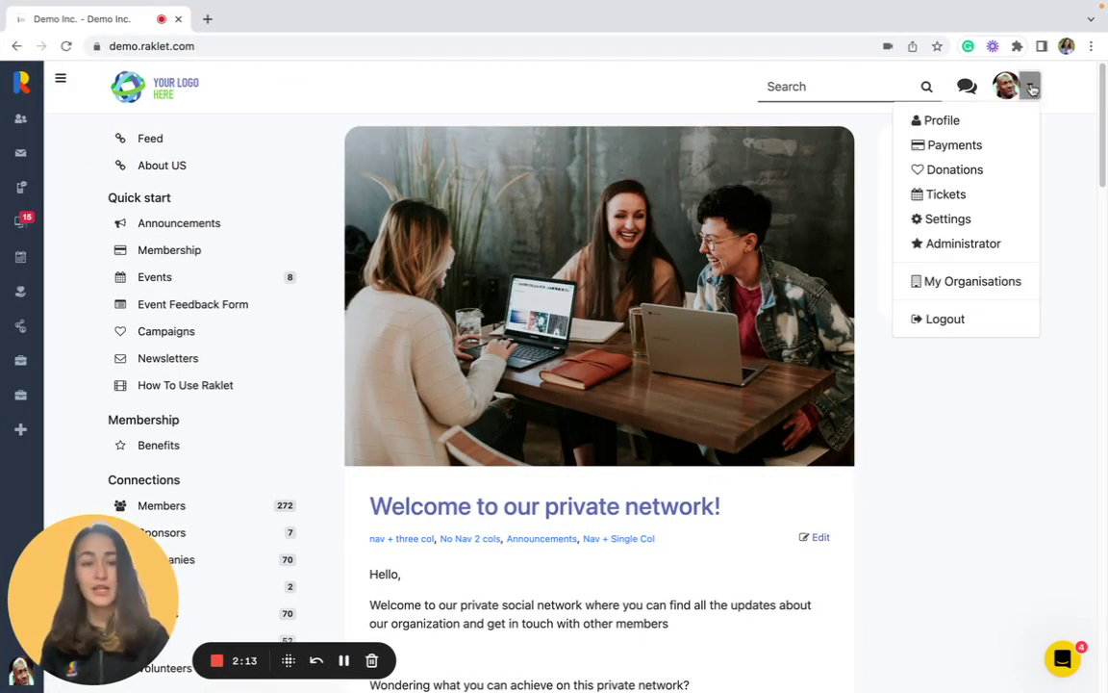
left_click(981, 122)
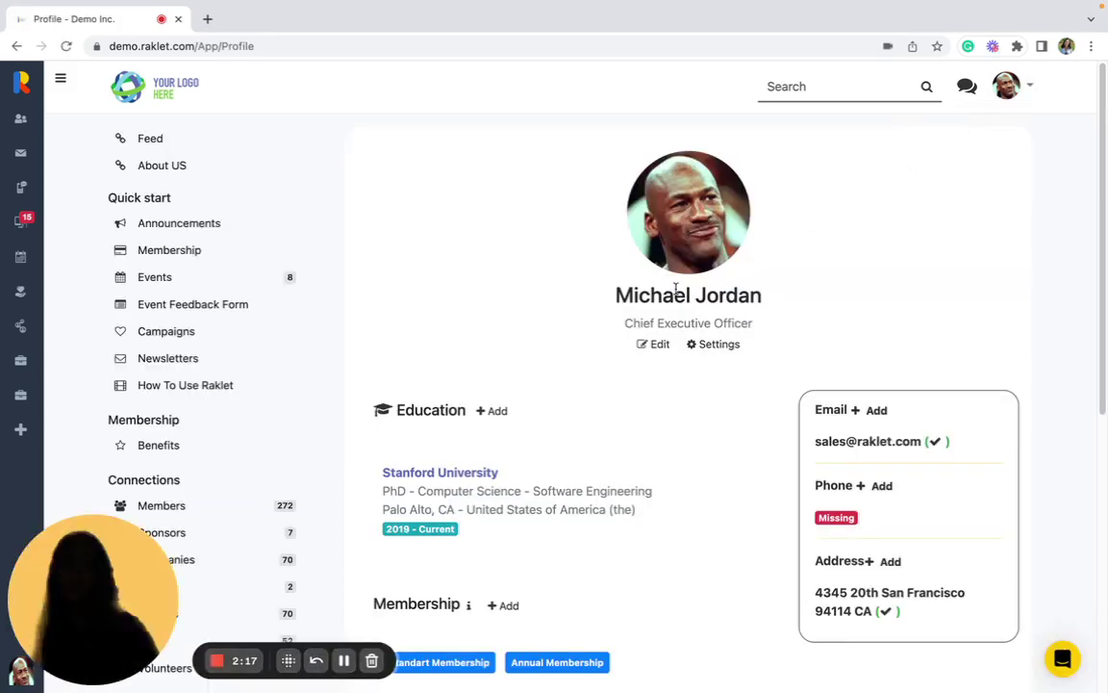
Examine the profile's education, membership, tags and contact sections, and view the form for editing its basic details without saving
scroll(676, 313, "down", 1)
scroll(675, 295, "down", 1)
scroll(651, 290, "up", 1)
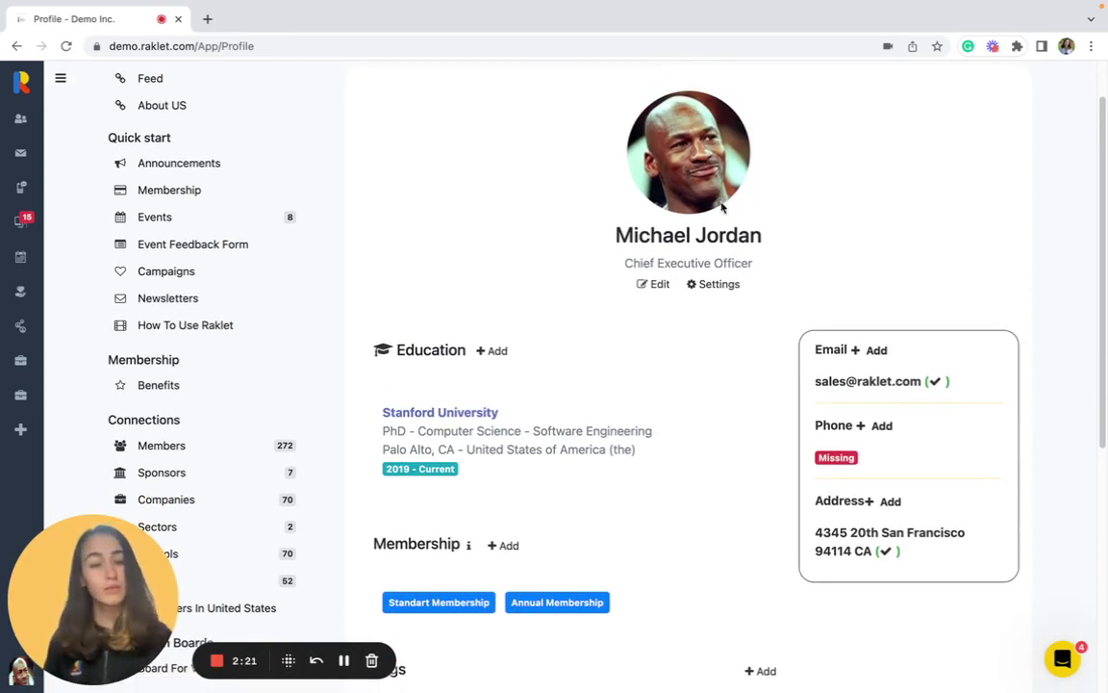
scroll(631, 435, "down", 3)
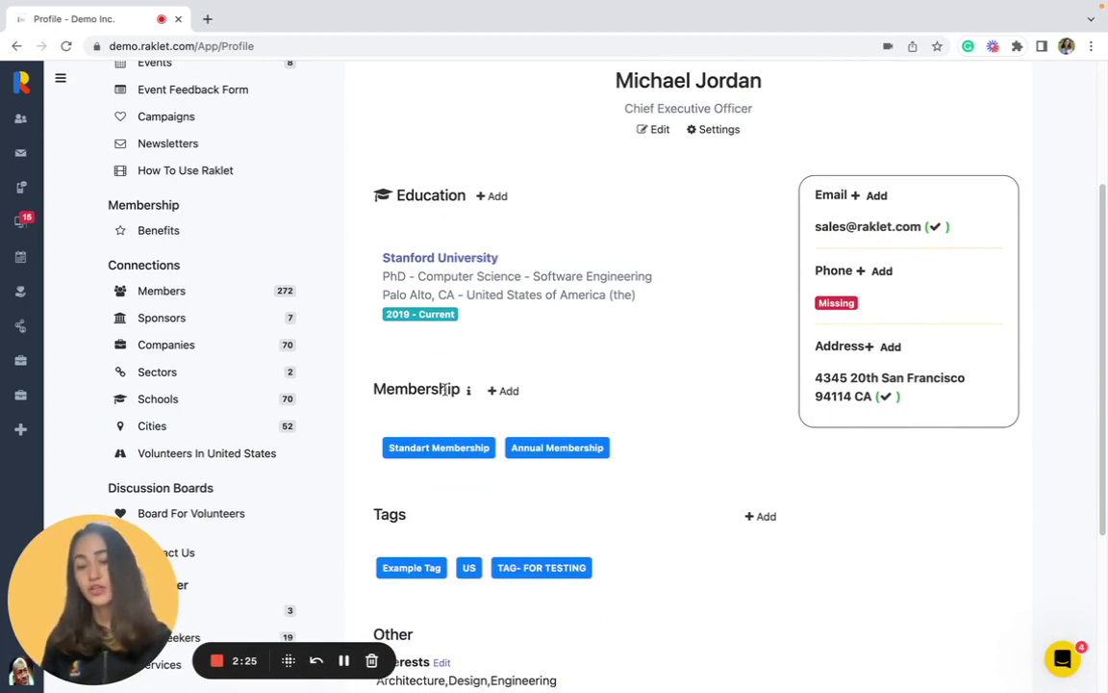
scroll(398, 398, "down", 5)
scroll(421, 384, "up", 8)
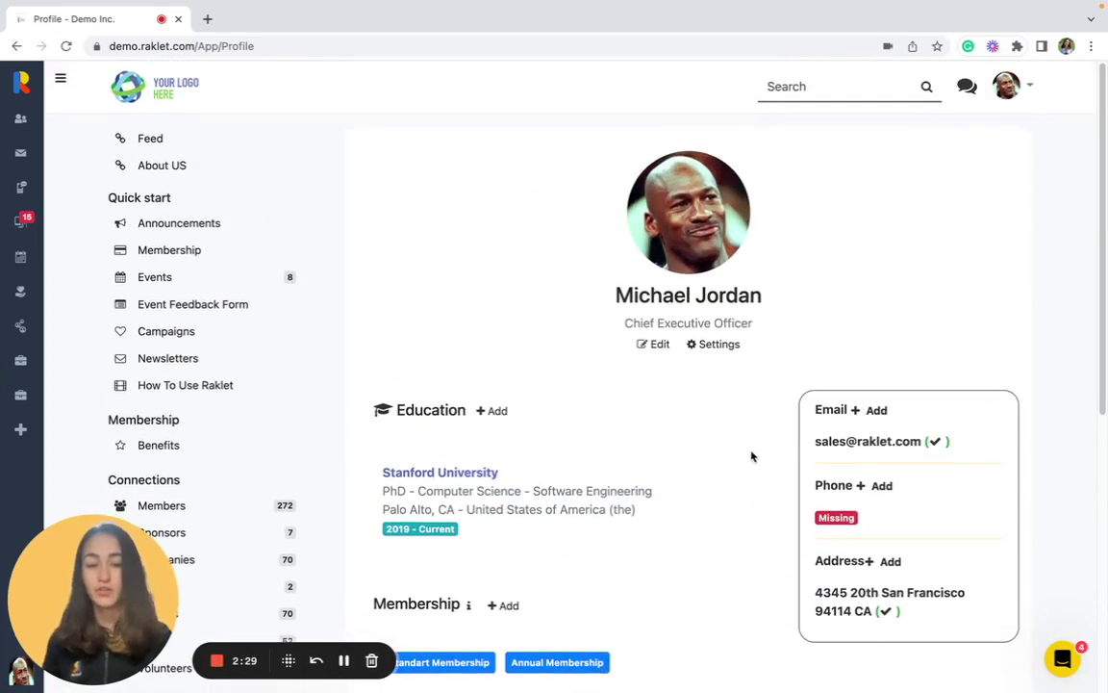
left_click(658, 344)
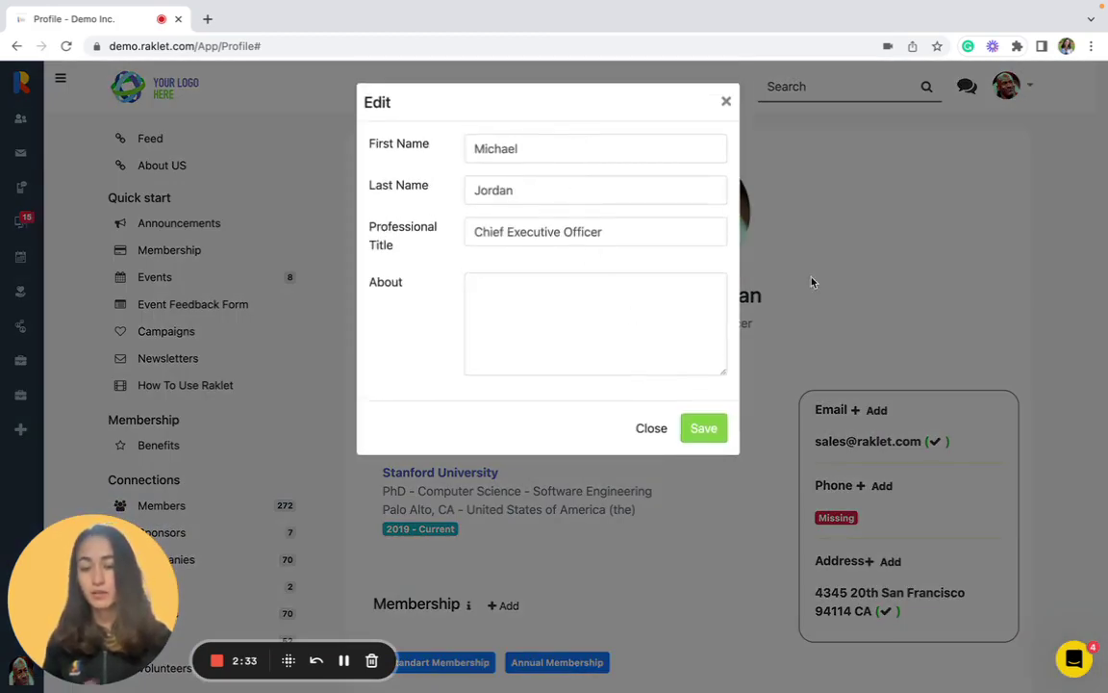
left_click(890, 289)
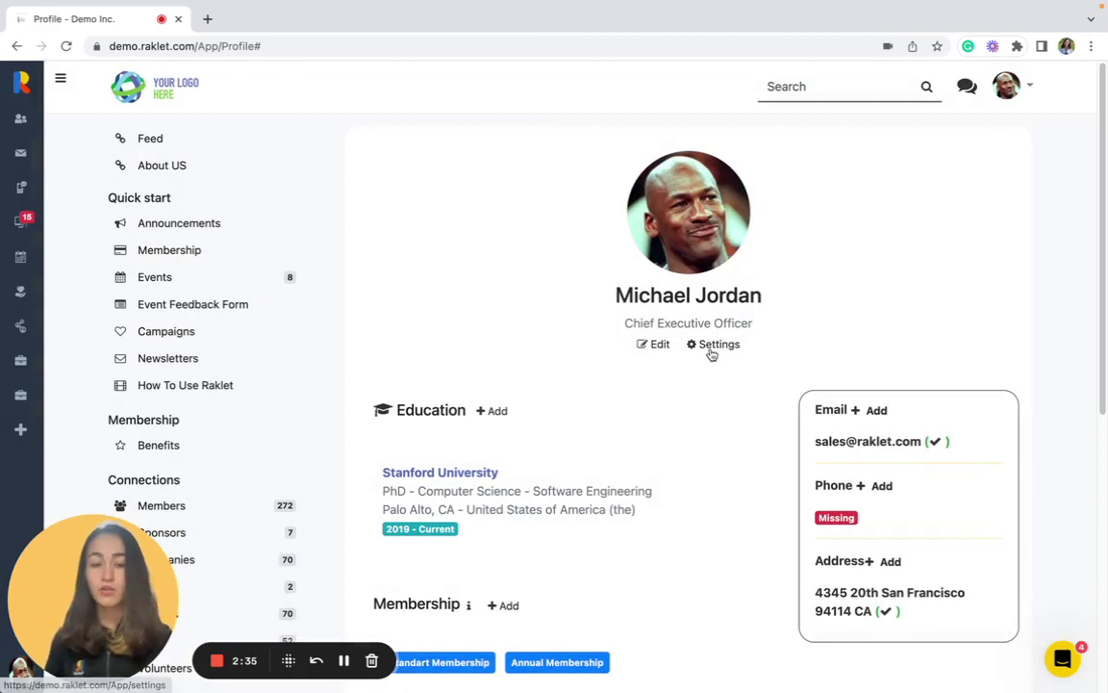
Open the profile settings and examine the general details, profile visibility and social network fields
left_click(711, 348)
scroll(712, 355, "down", 2)
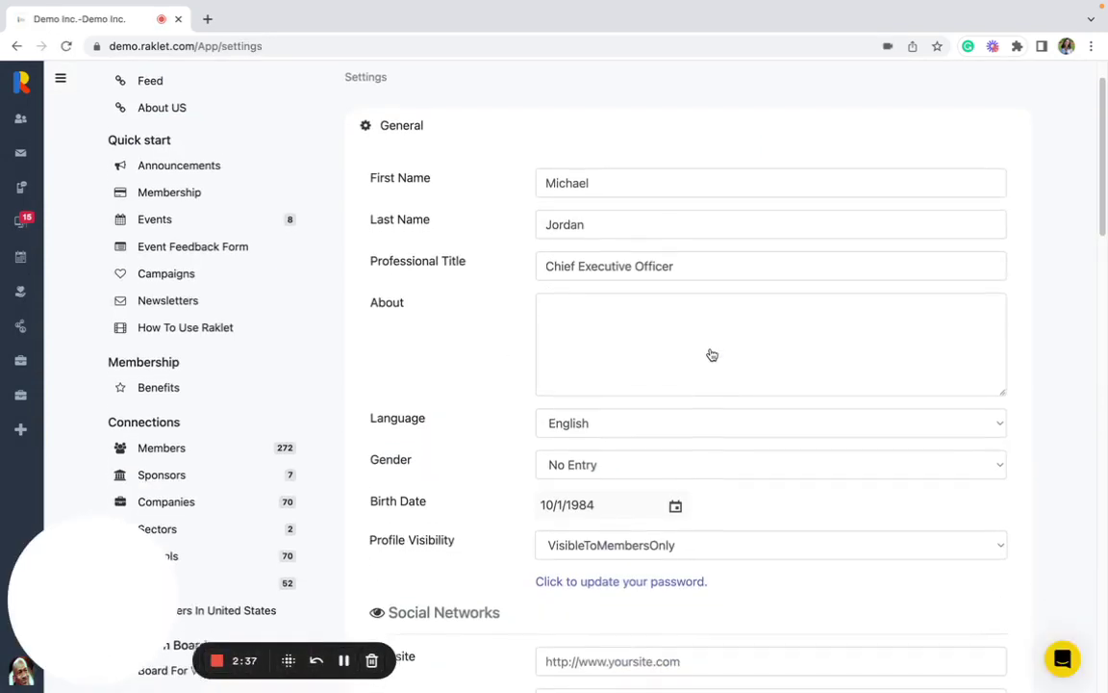
scroll(712, 355, "down", 2)
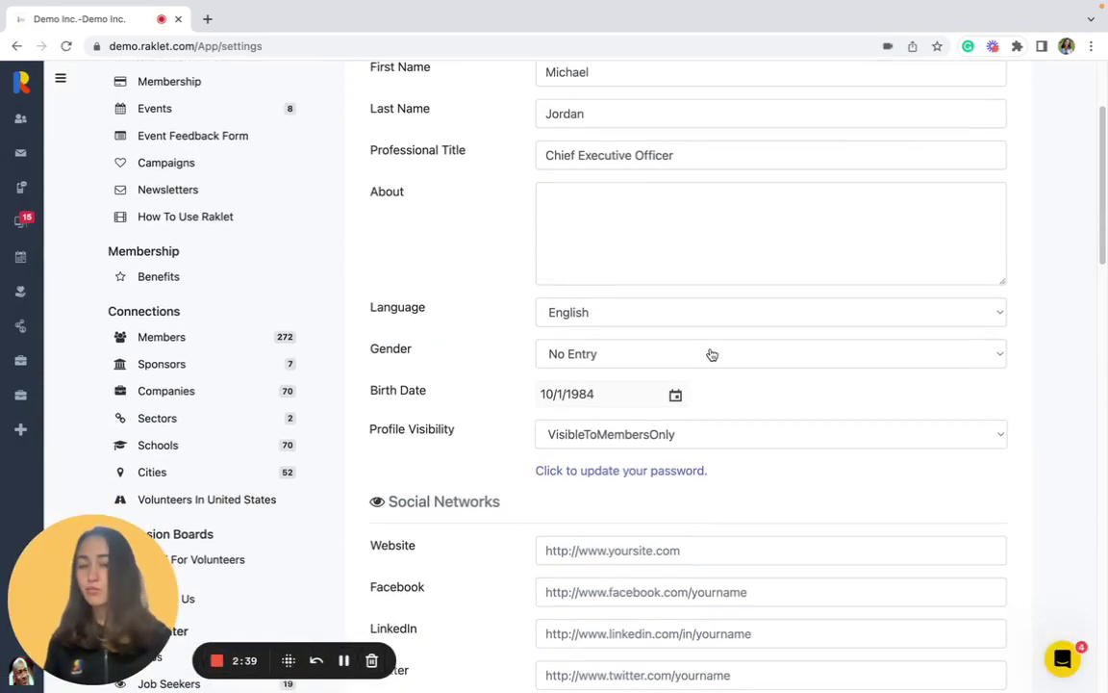
scroll(712, 355, "down", 2)
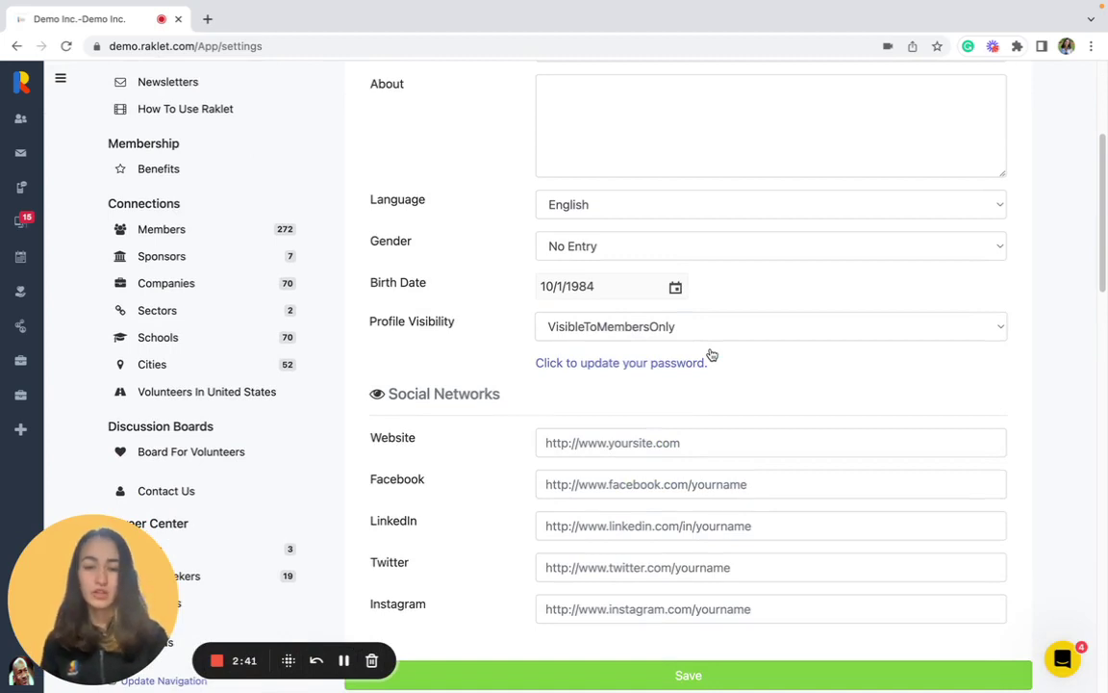
scroll(712, 355, "down", 1)
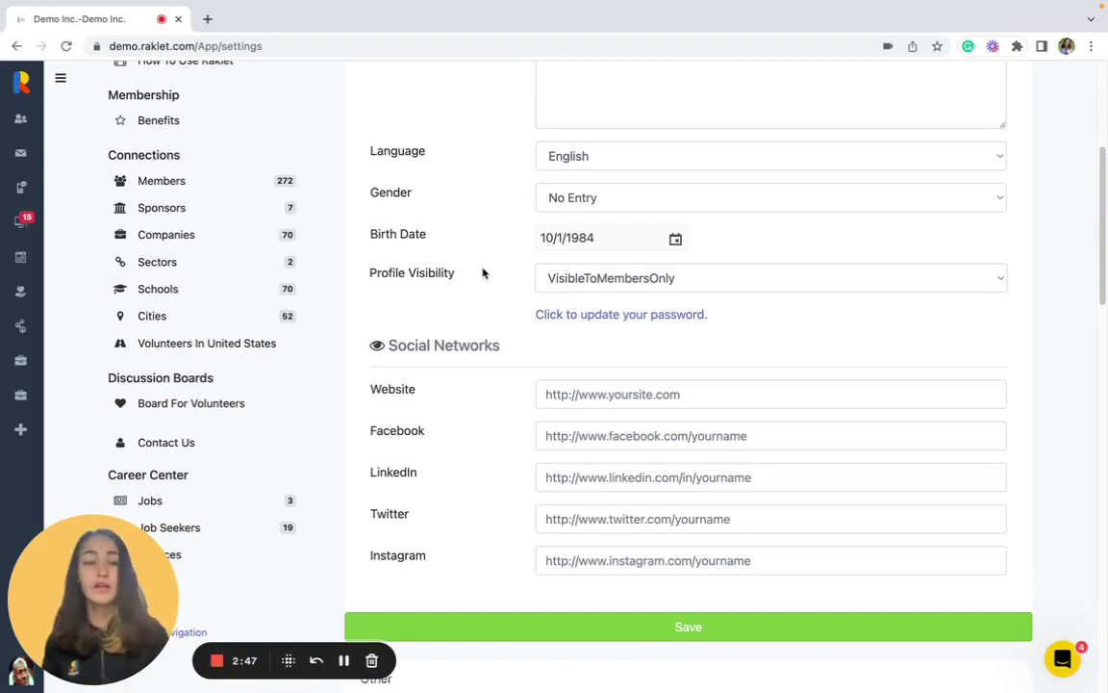
scroll(483, 273, "down", 4)
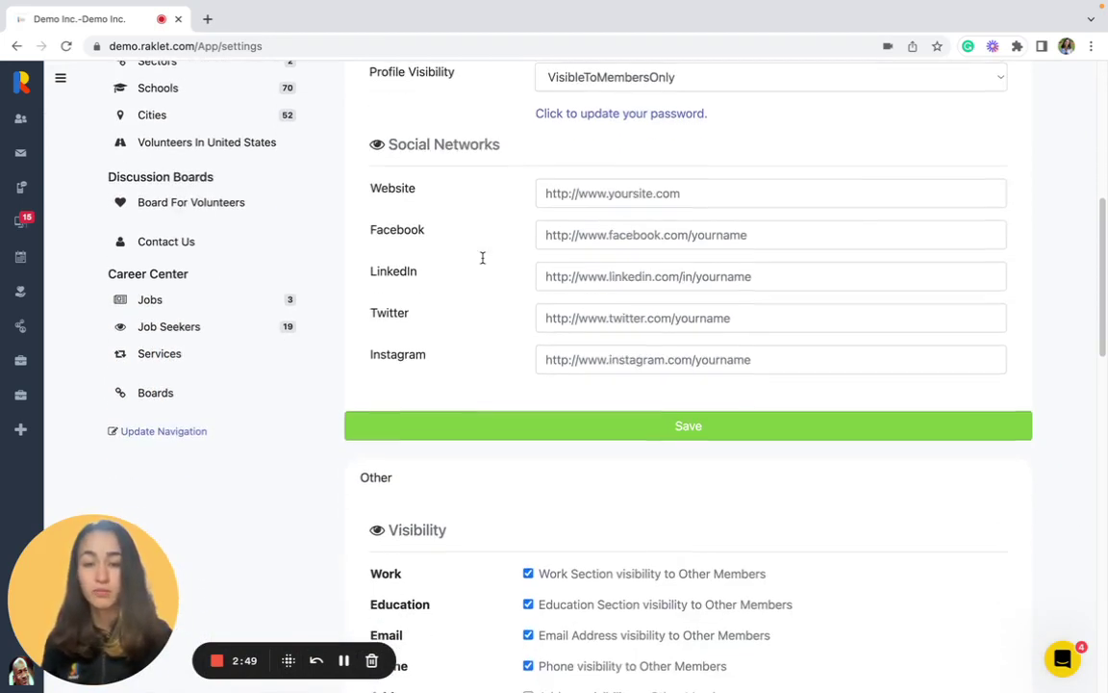
scroll(441, 151, "down", 6)
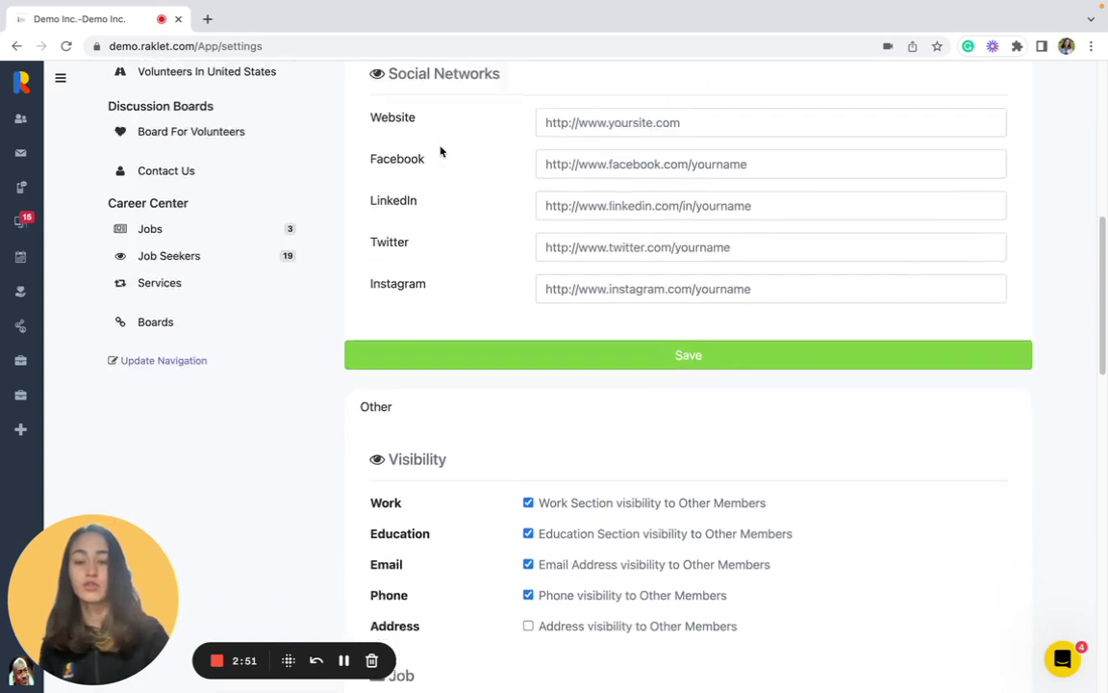
Examine the section visibility, job-seeking, messaging and subscription options in the profile settings
scroll(440, 152, "down", 1)
scroll(429, 179, "down", 1)
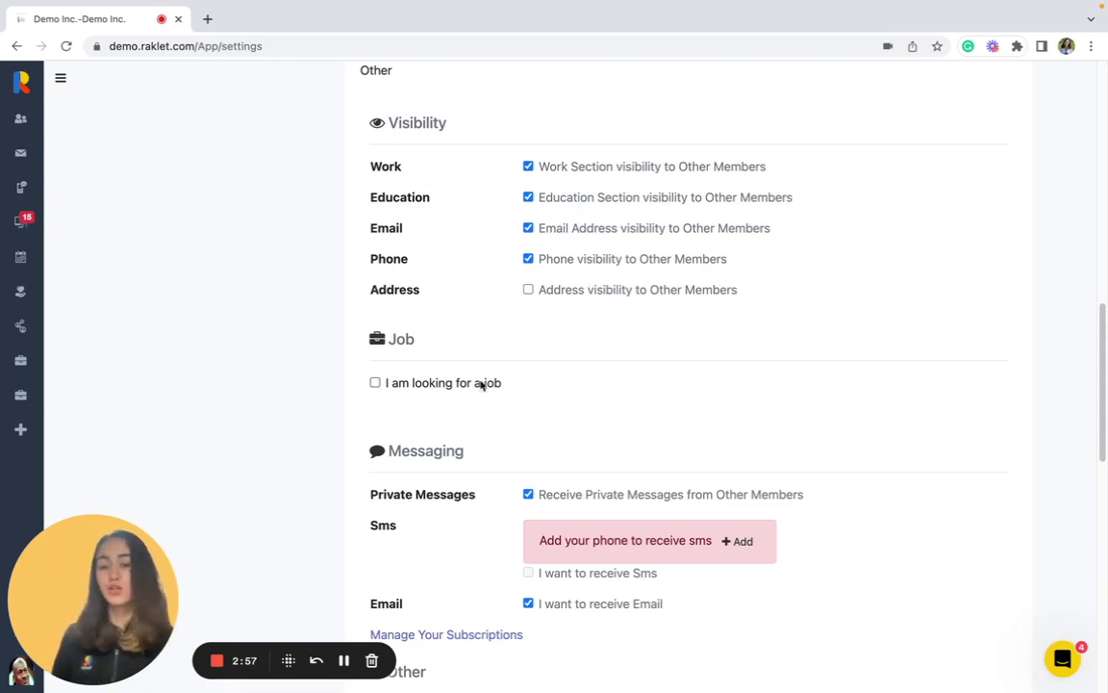
scroll(482, 384, "down", 2)
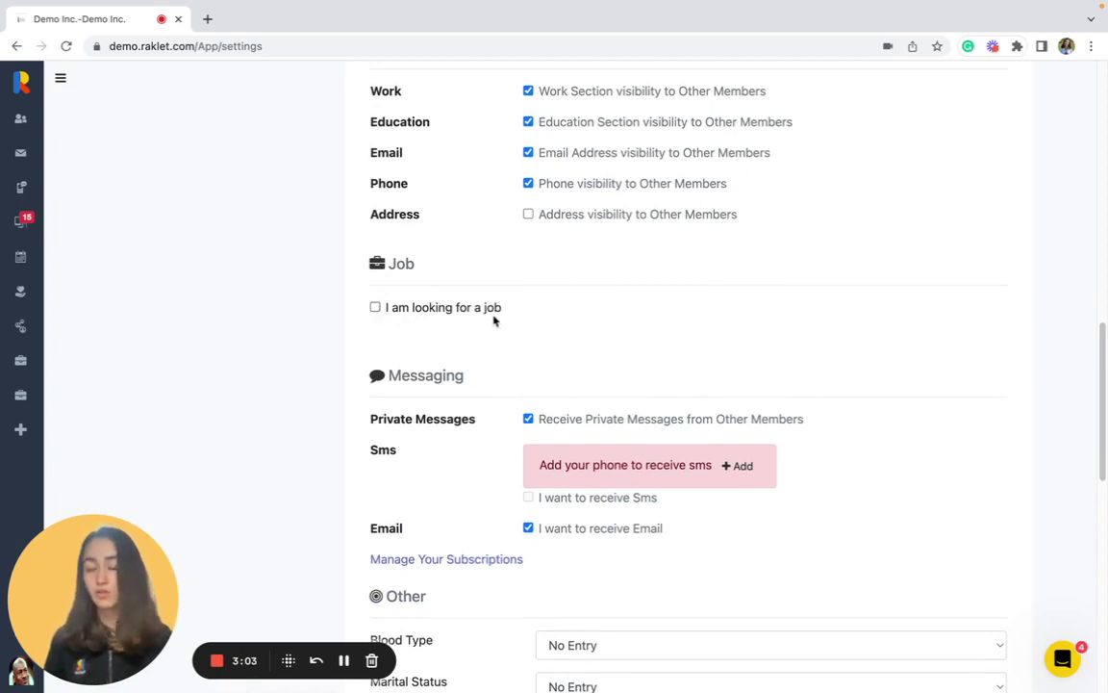
scroll(493, 320, "down", 2)
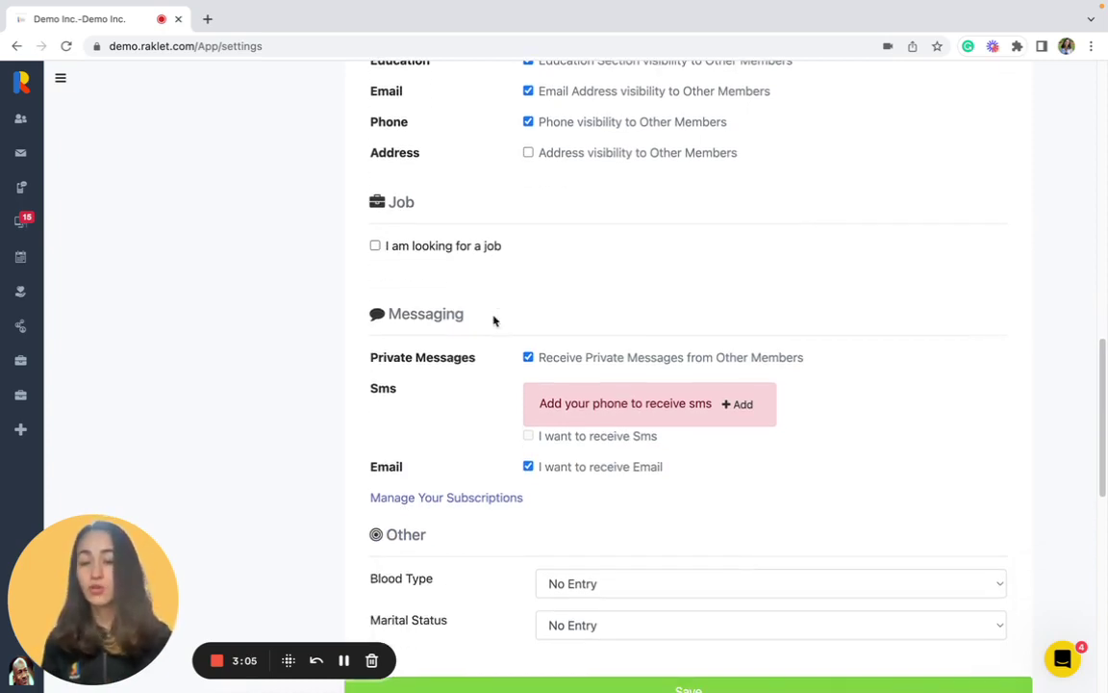
scroll(493, 320, "down", 1)
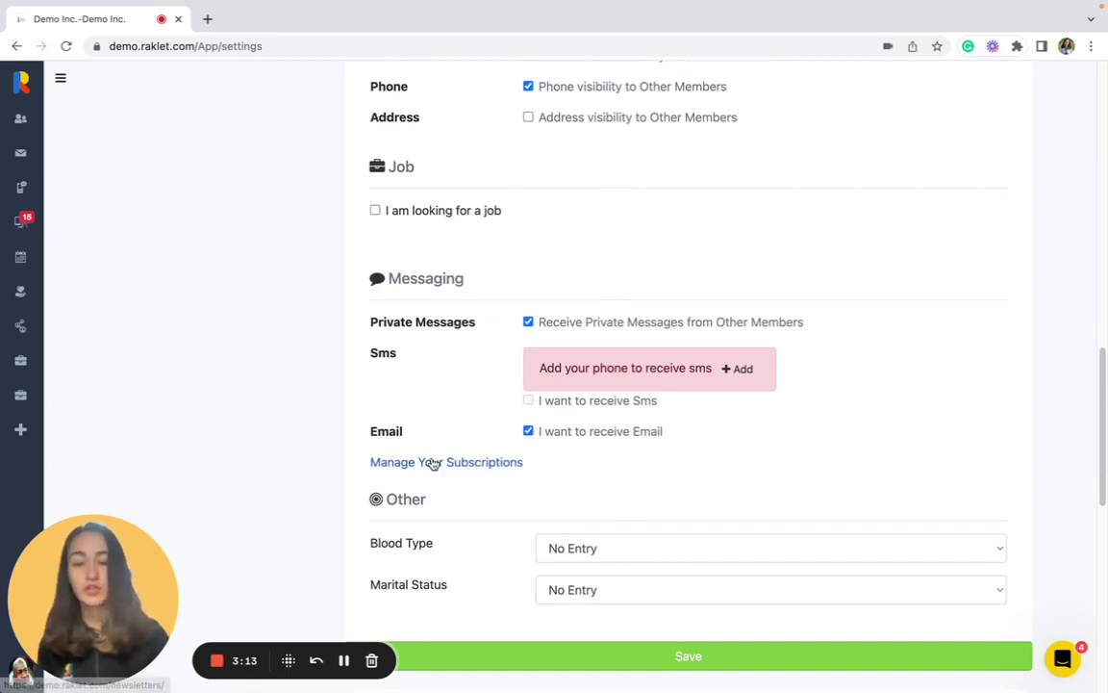
Examine the blood type and marital status fields and the board subscription and period options in the settings
scroll(376, 490, "down", 3)
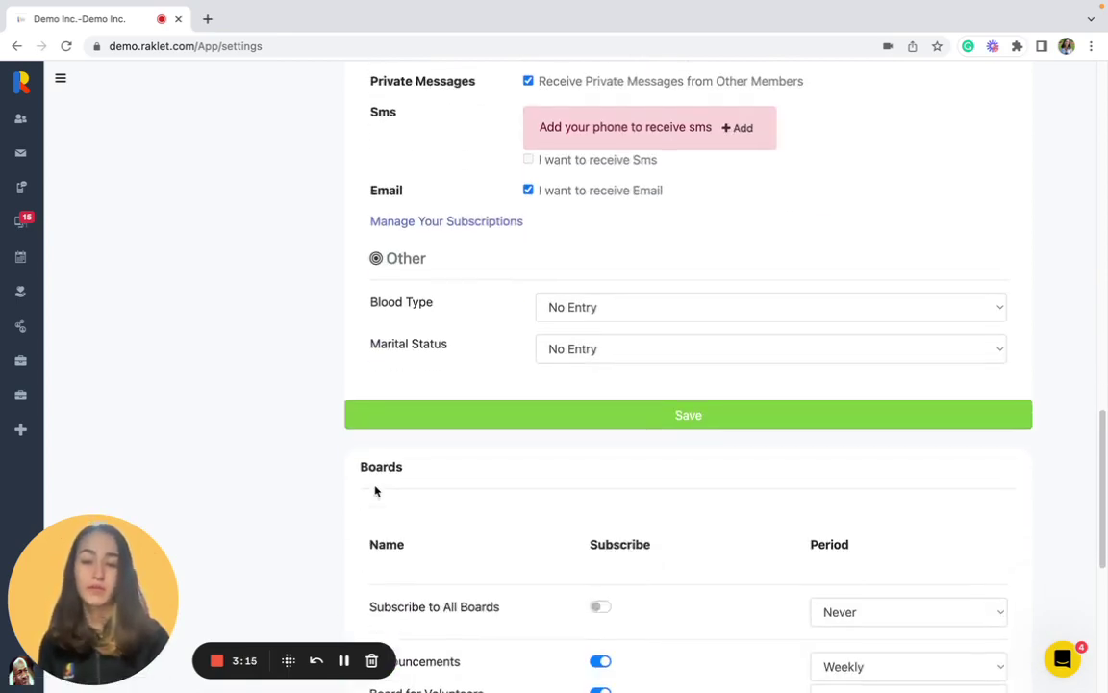
scroll(377, 491, "up", 6)
scroll(376, 491, "up", 10)
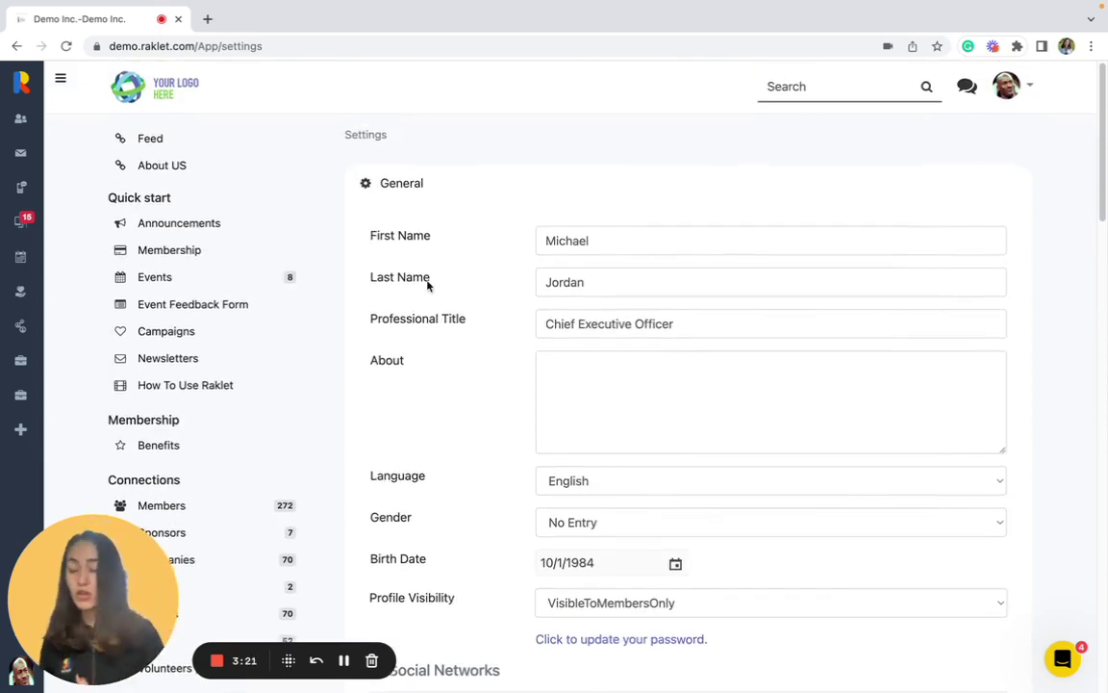
scroll(429, 284, "down", 14)
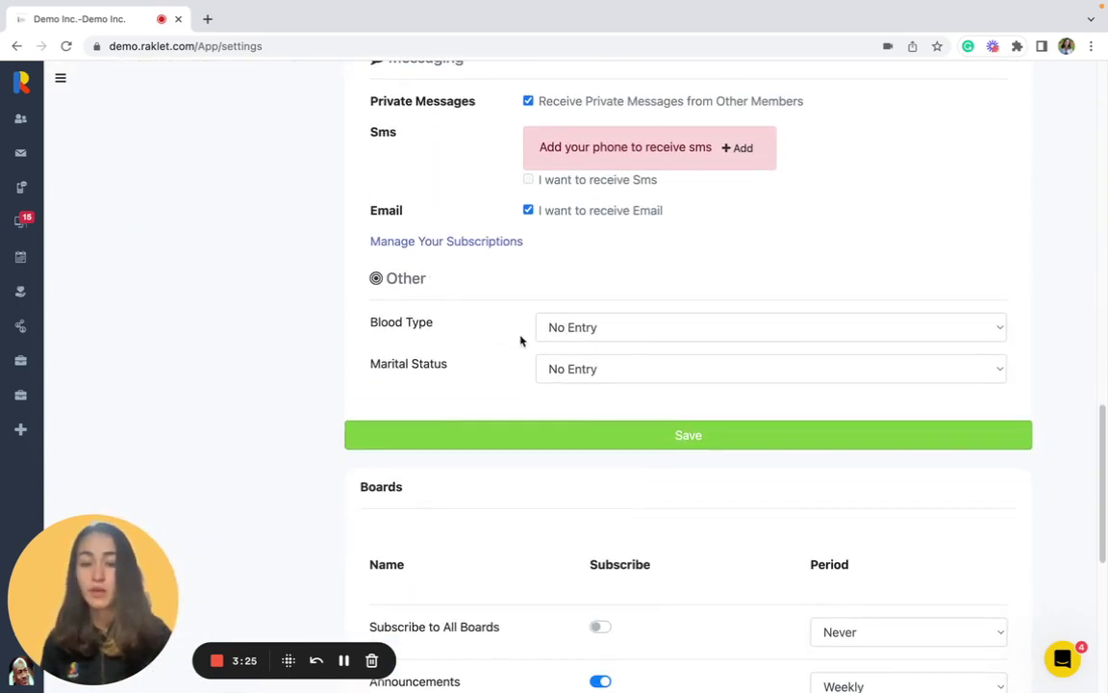
left_click(548, 327)
left_click(881, 190)
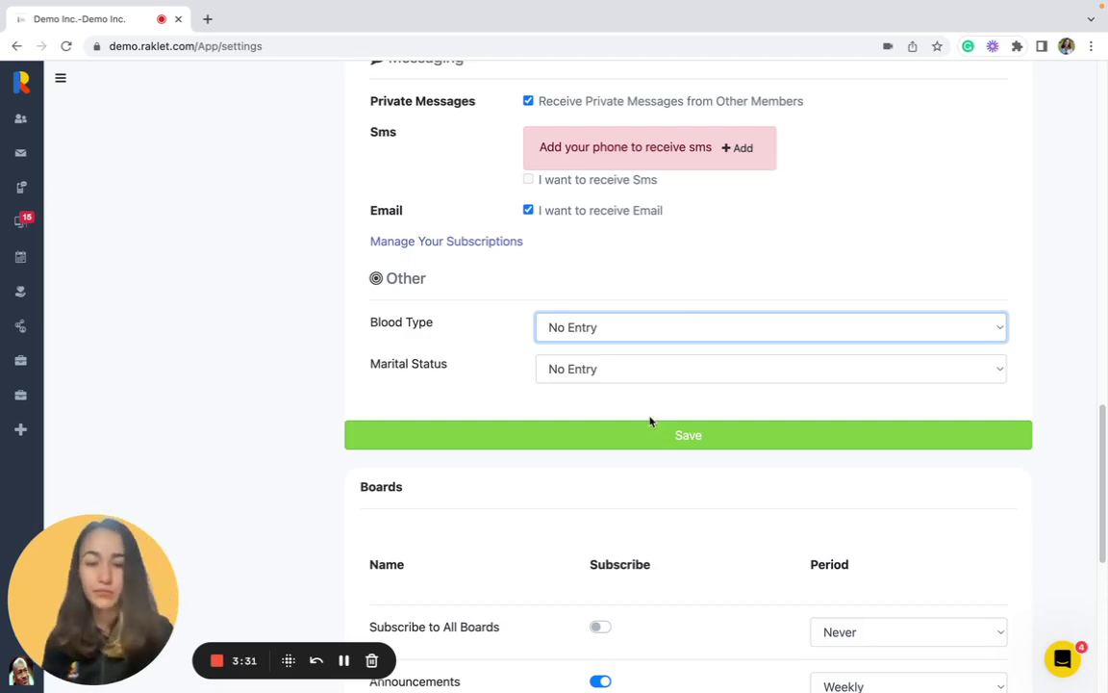
scroll(650, 420, "down", 4)
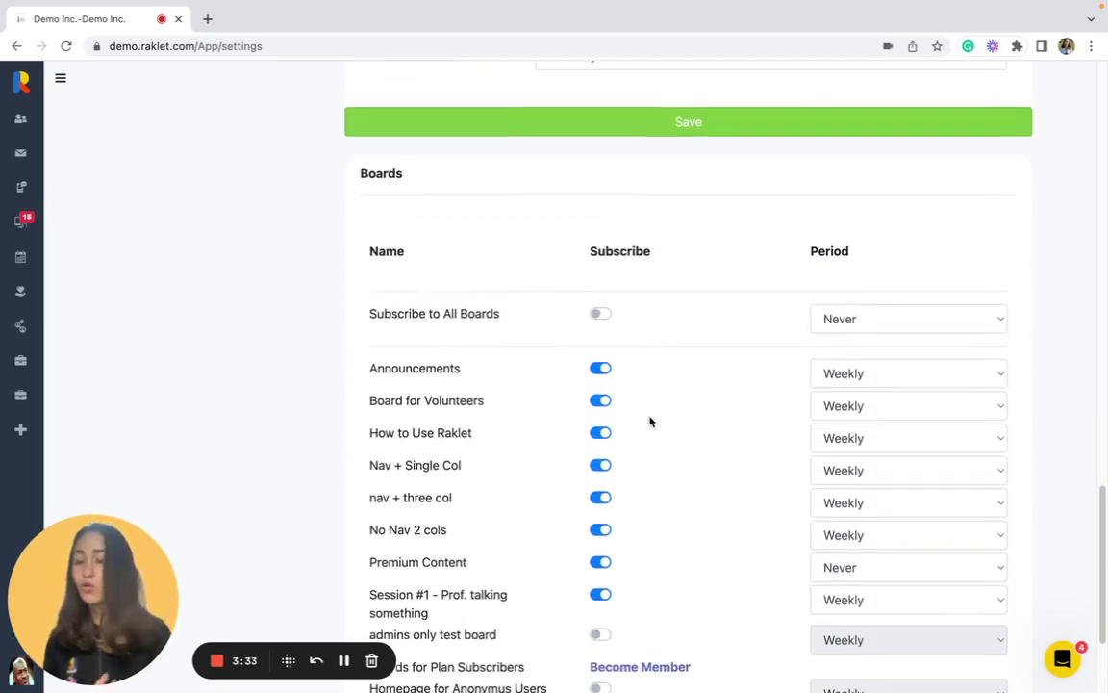
scroll(651, 420, "down", 3)
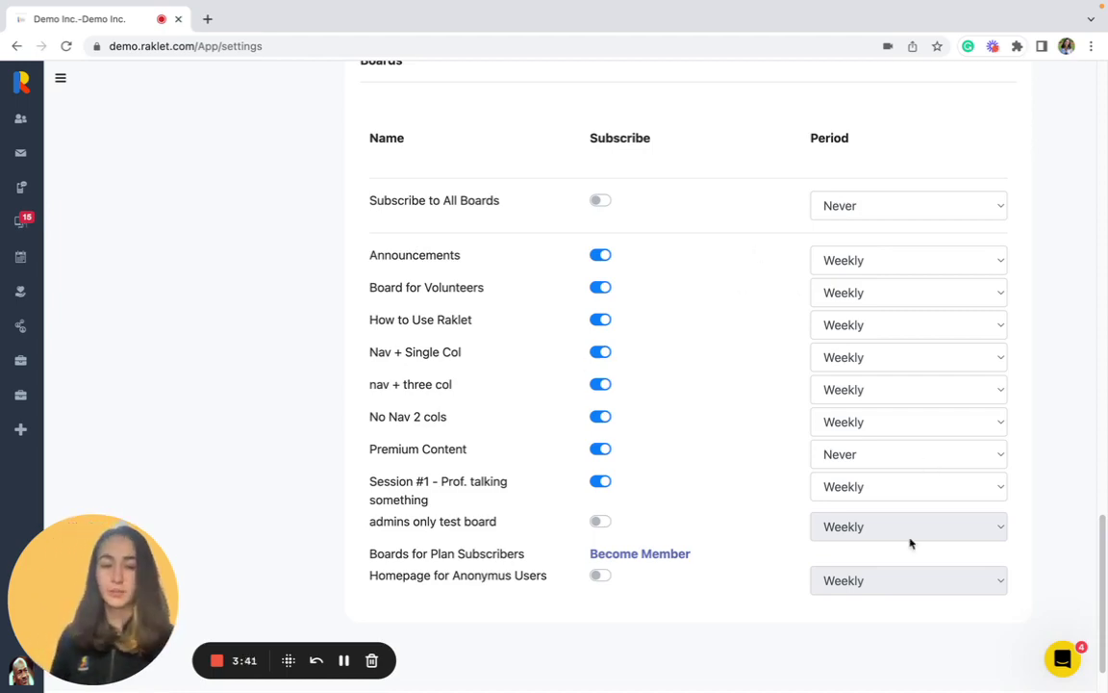
Return to the network's home page and open the member's Membership page
scroll(867, 142, "up", 15)
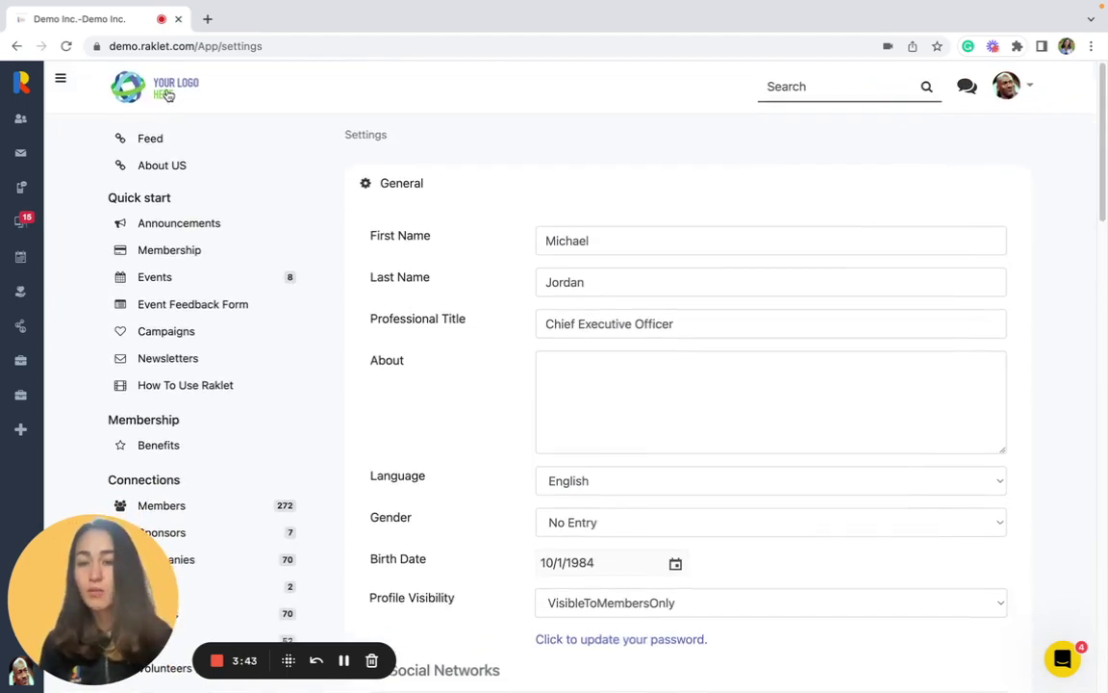
left_click(167, 95)
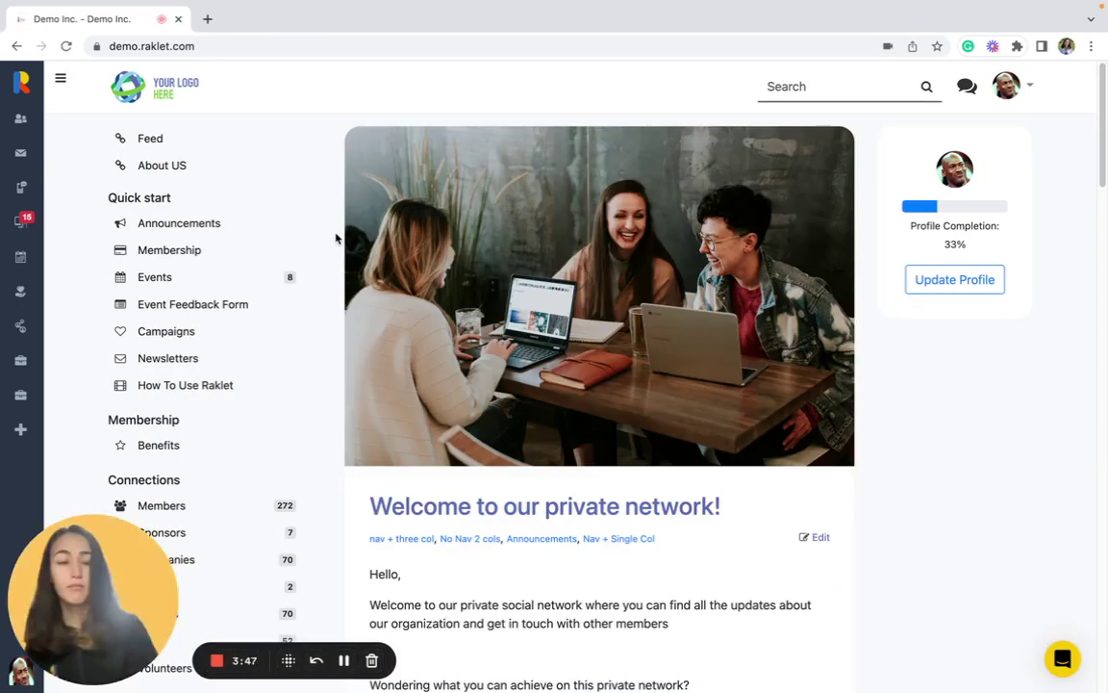
left_click(208, 256)
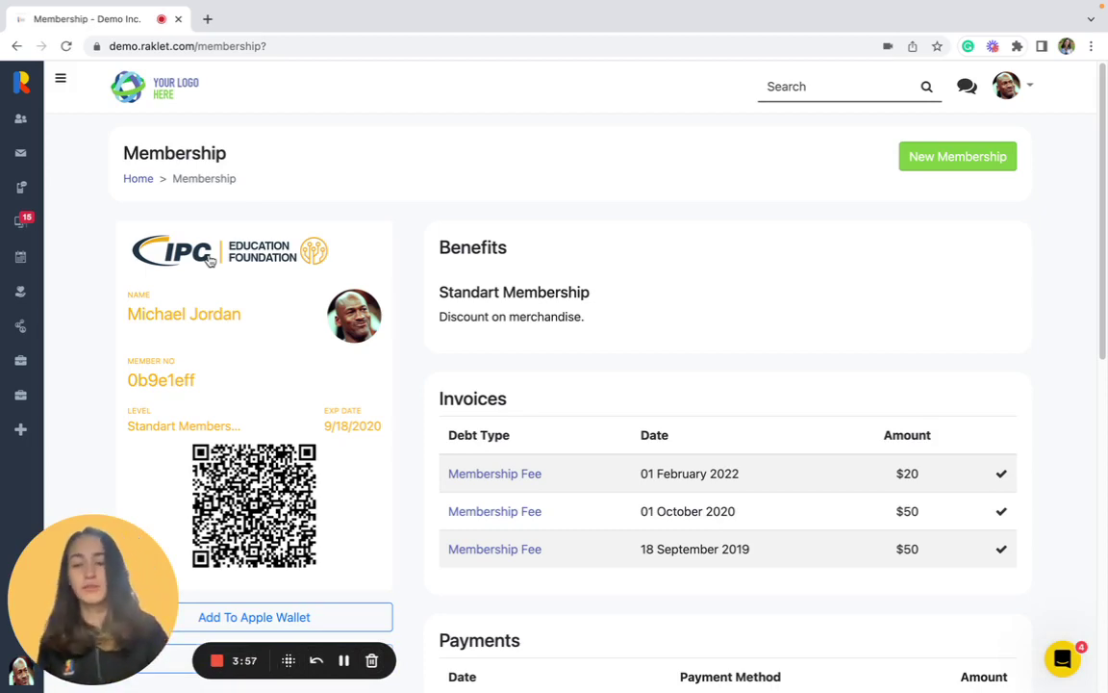
Examine the digital membership cards with their wallet and image download options, and the benefits, invoices and payments sections
scroll(611, 322, "down", 1)
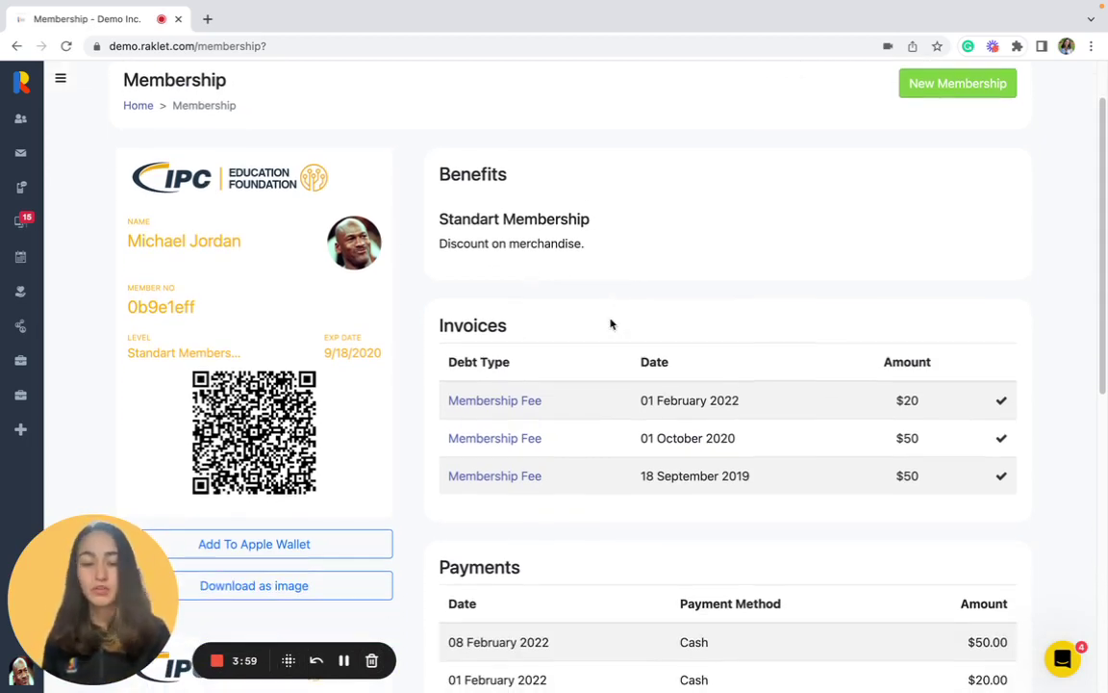
scroll(611, 324, "down", 5)
scroll(611, 324, "up", 5)
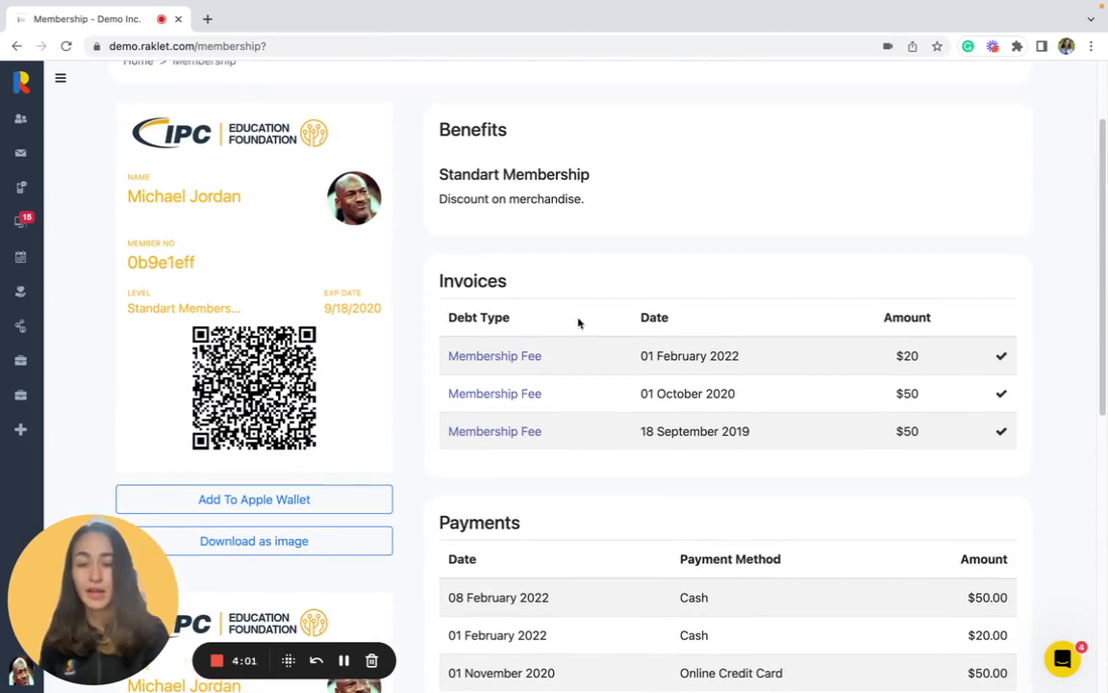
scroll(177, 316, "down", 6)
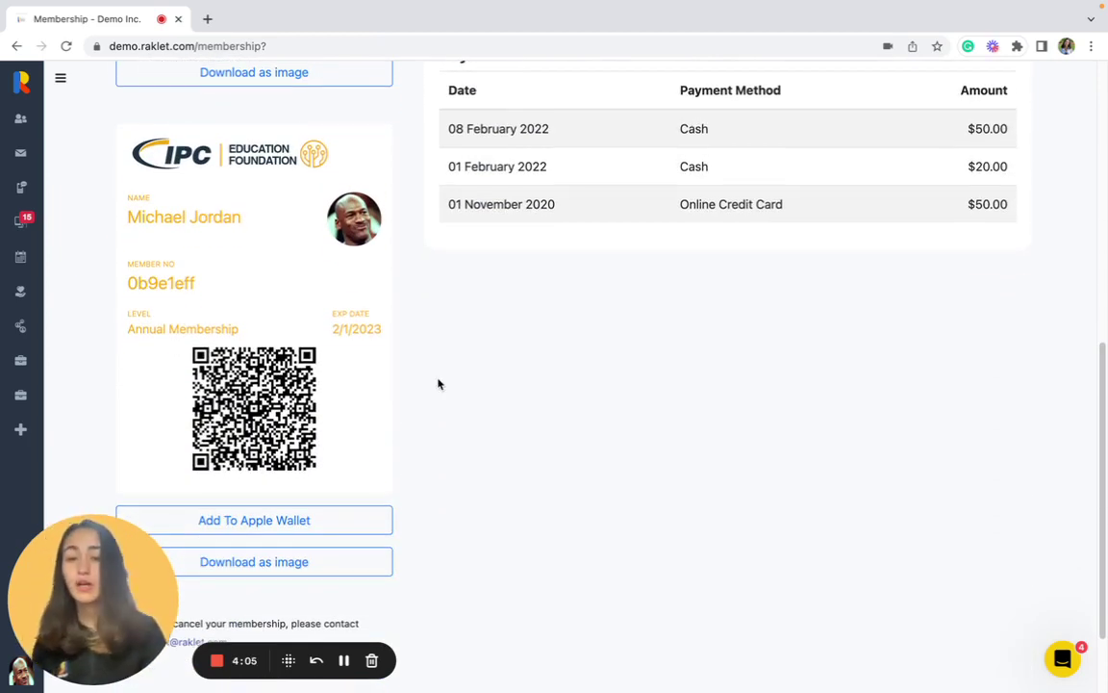
scroll(437, 384, "up", 6)
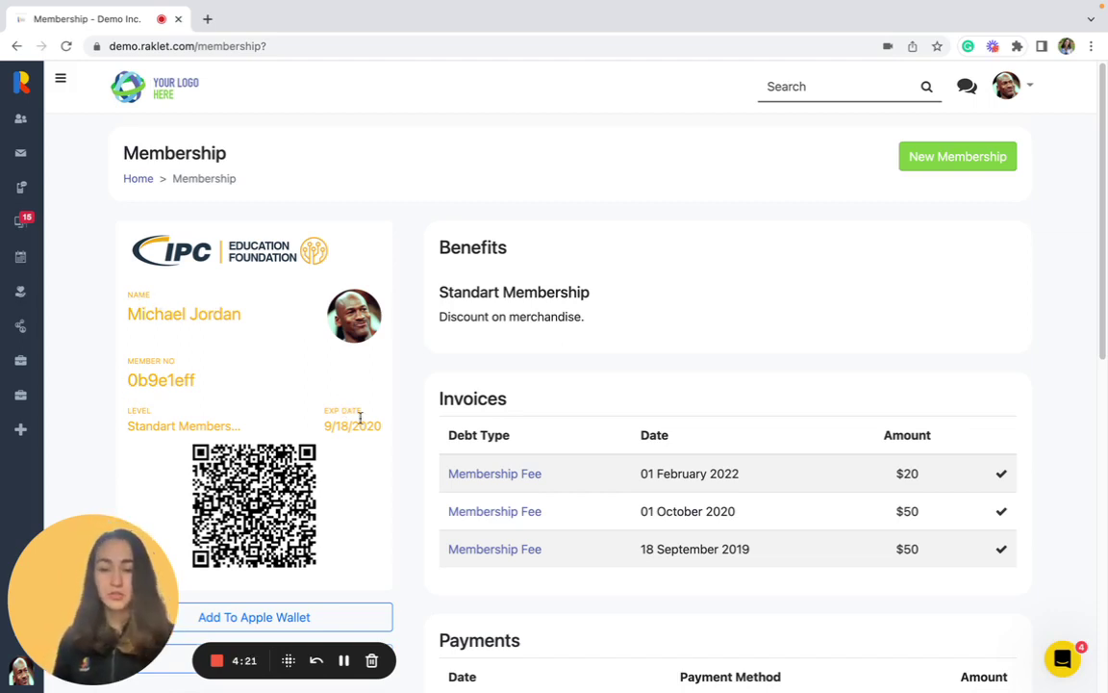
scroll(334, 462, "down", 2)
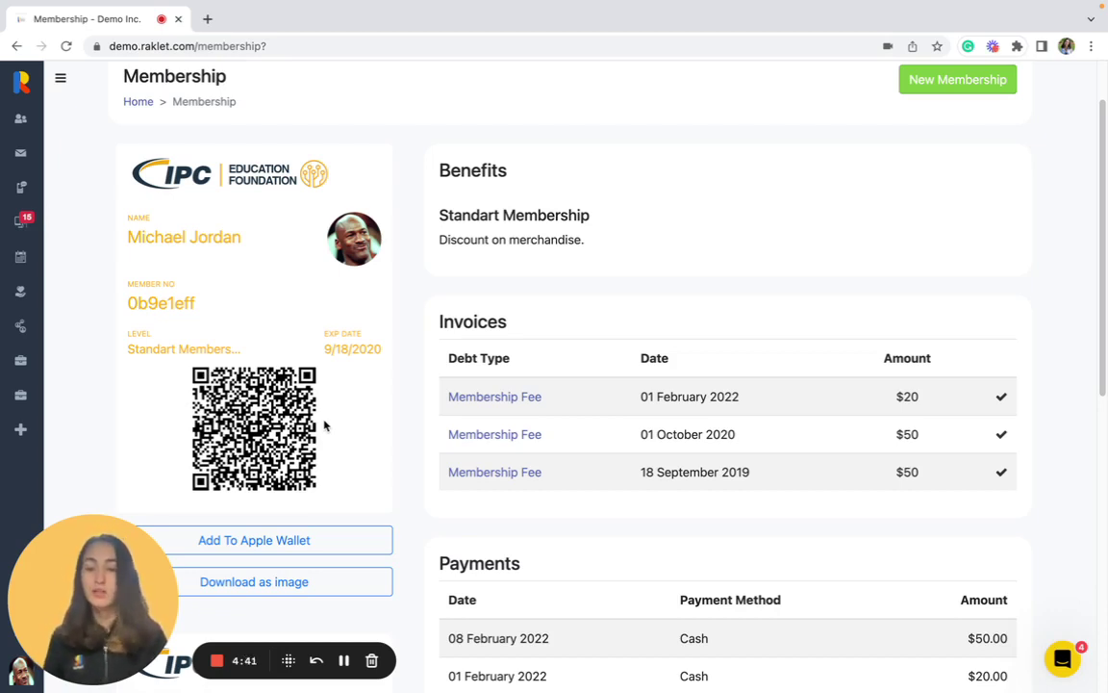
scroll(325, 426, "down", 3)
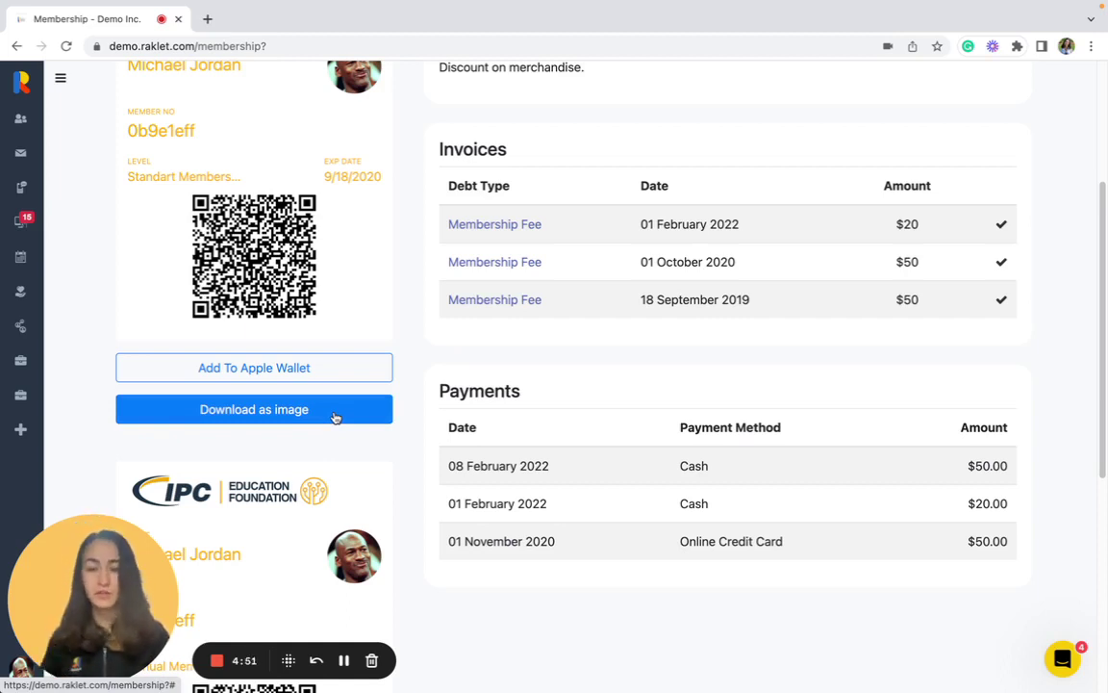
scroll(611, 413, "up", 2)
scroll(610, 412, "down", 3)
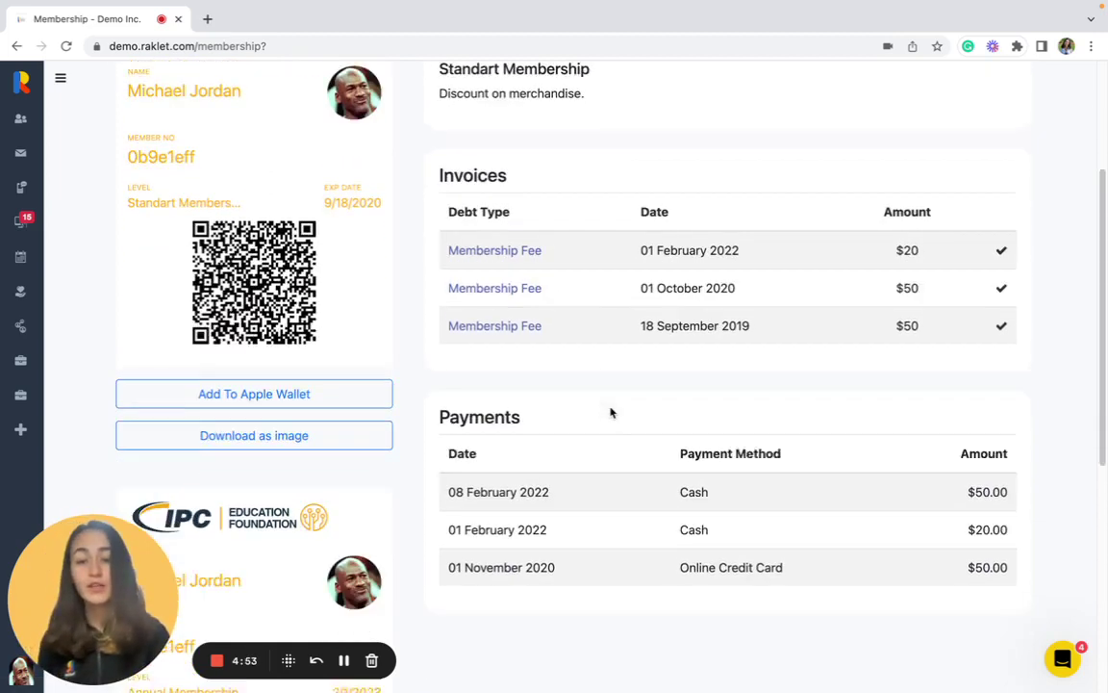
scroll(611, 413, "up", 2)
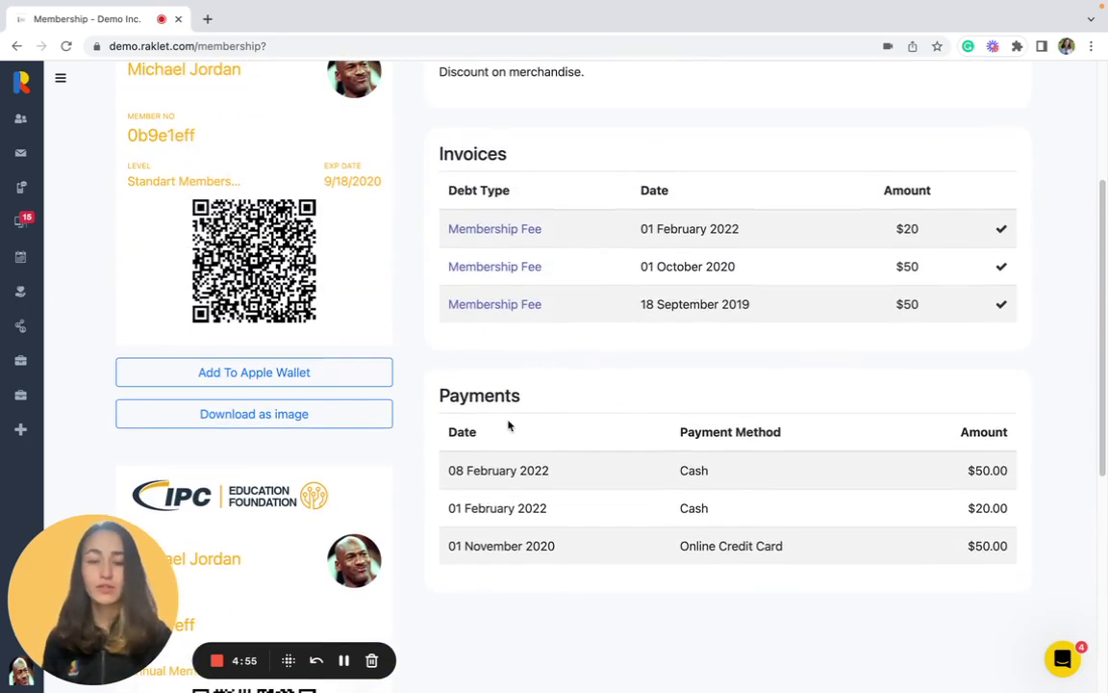
Open the 01 February 2022 membership fee invoice, review its details and closing thank-you note, and return to the Membership page
left_click(497, 230)
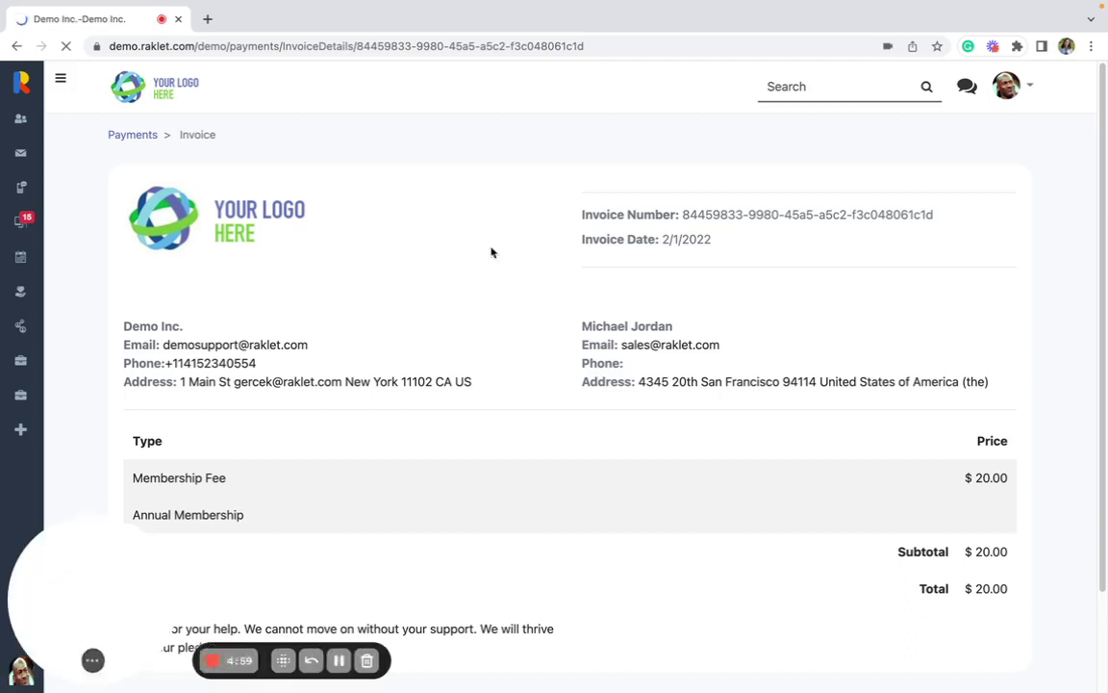
scroll(433, 420, "down", 1)
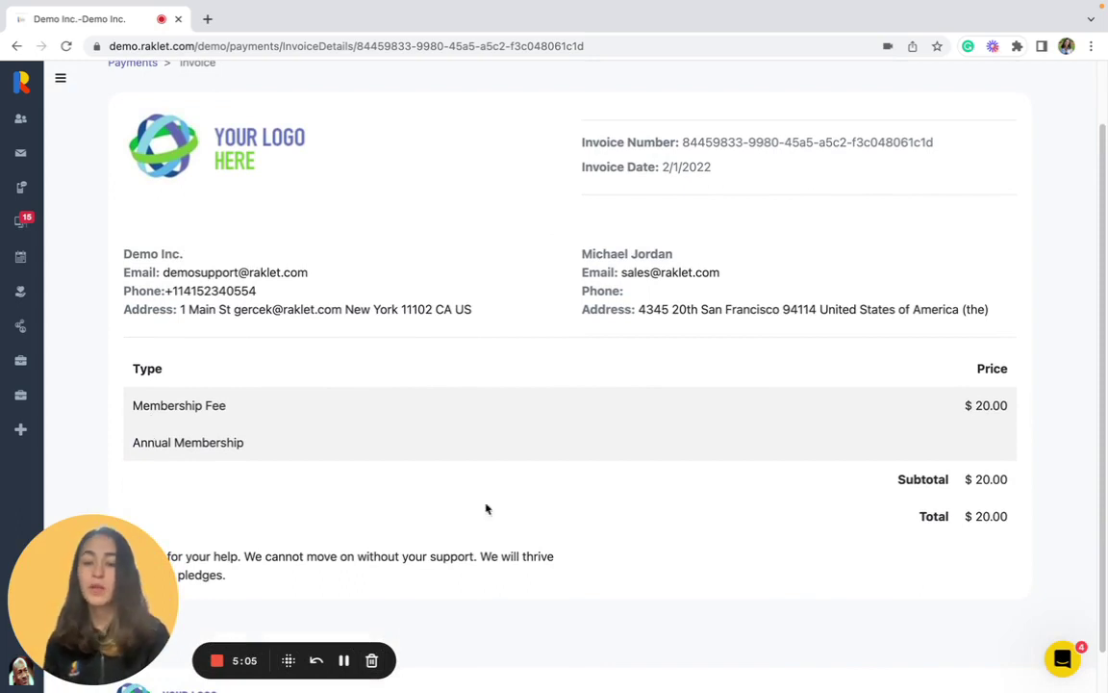
scroll(510, 525, "down", 1)
scroll(510, 526, "down", 1)
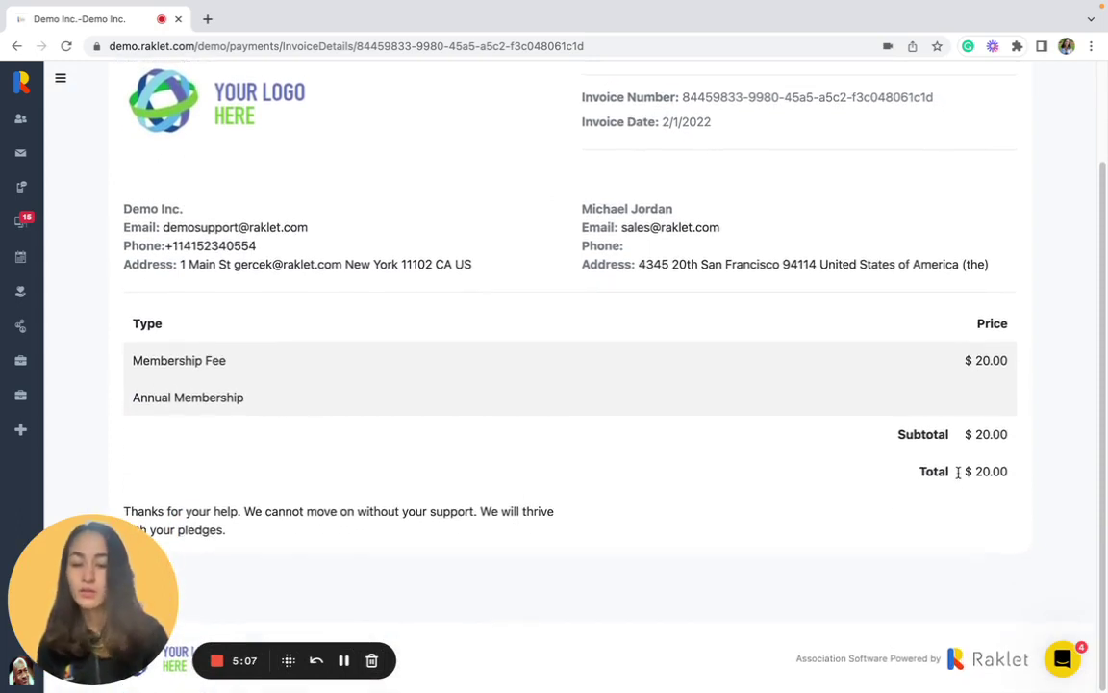
triple_click(266, 516)
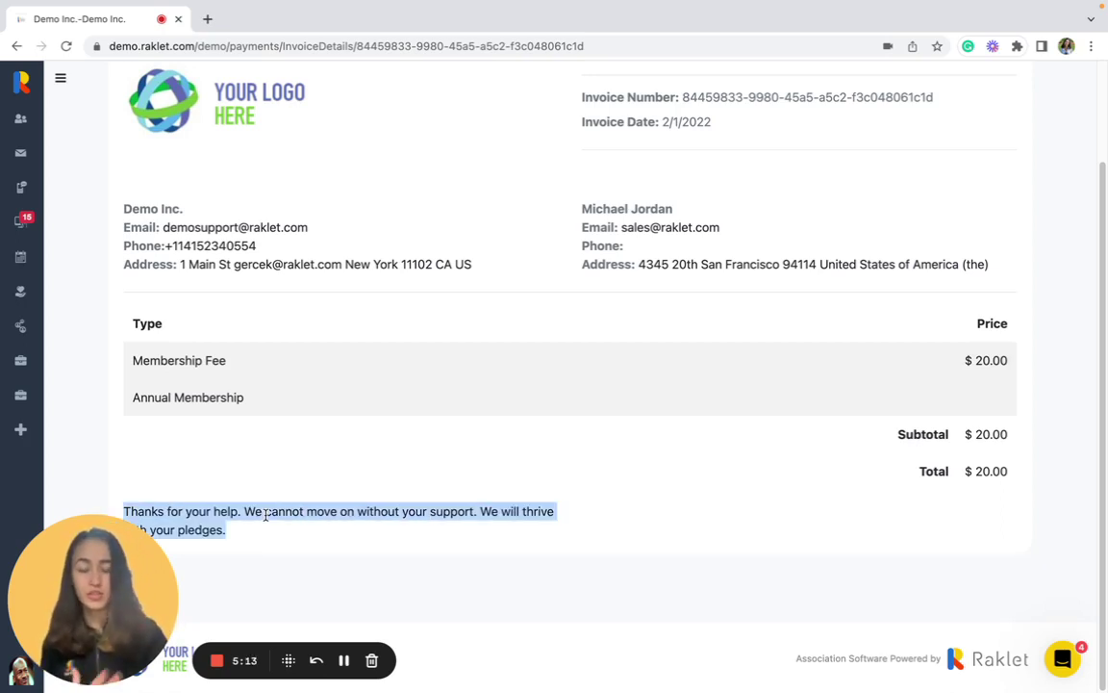
scroll(123, 249, "left", 5)
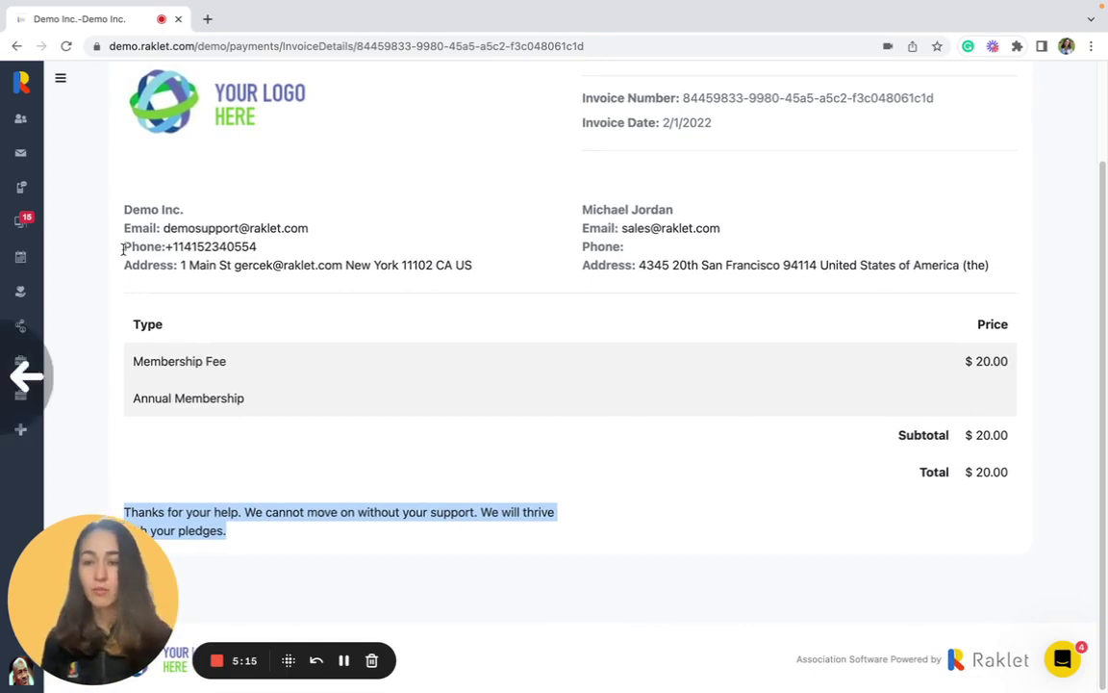
scroll(495, 277, "up", 3)
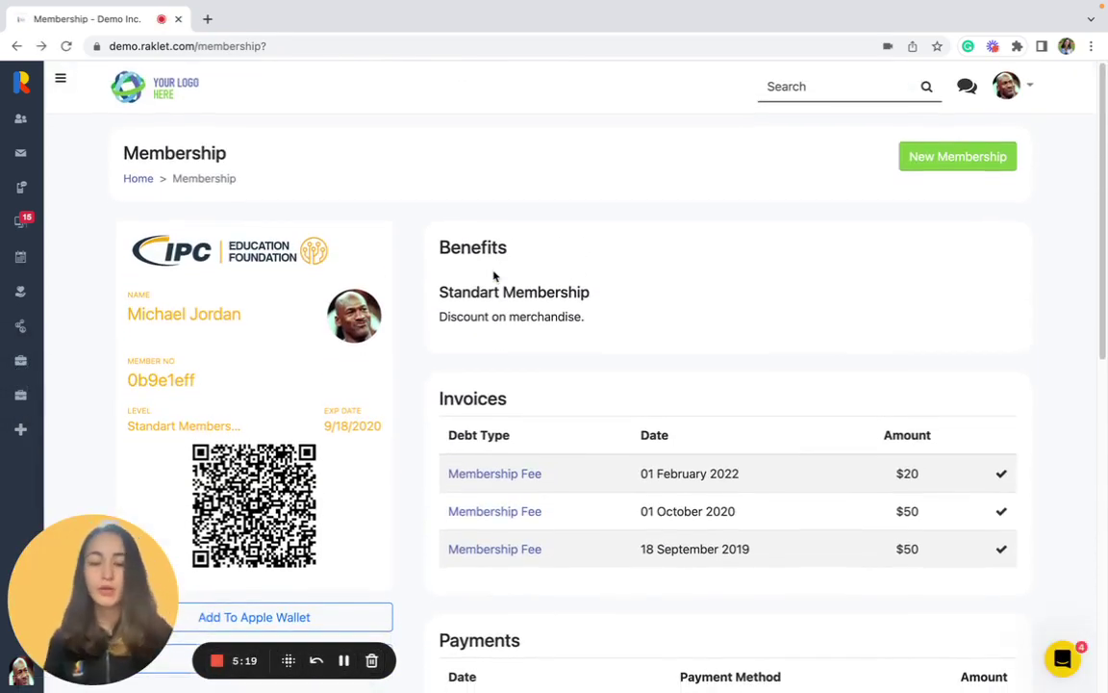
Start a new membership with the Free plan and look at its registration fee
left_click(970, 154)
left_click(819, 208)
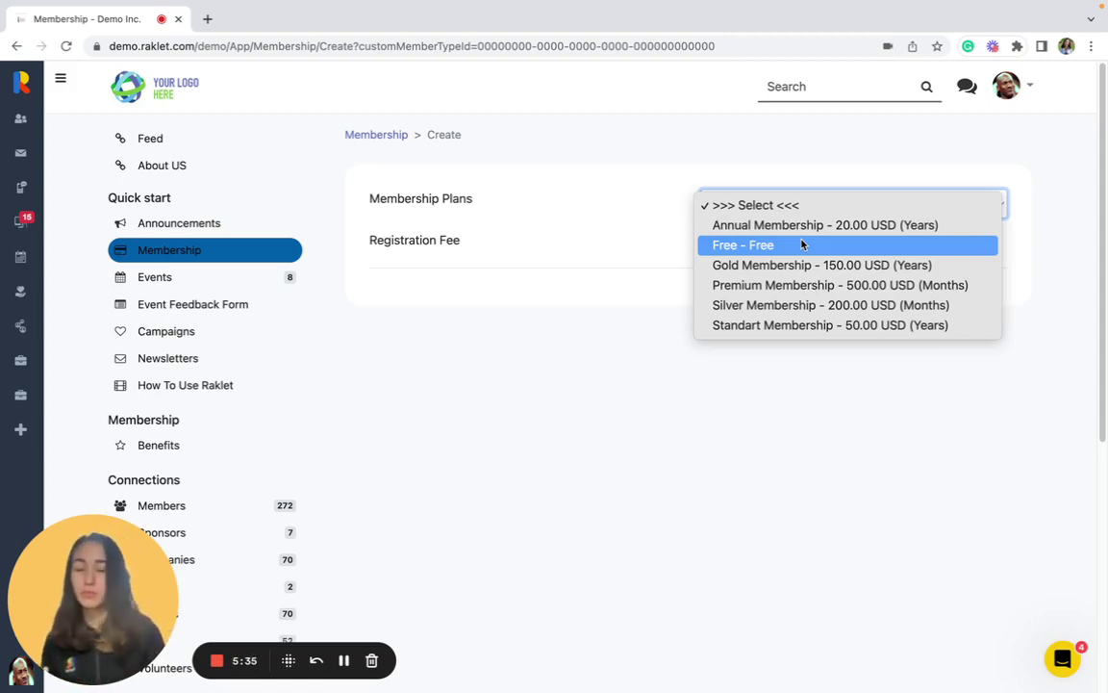
left_click(802, 244)
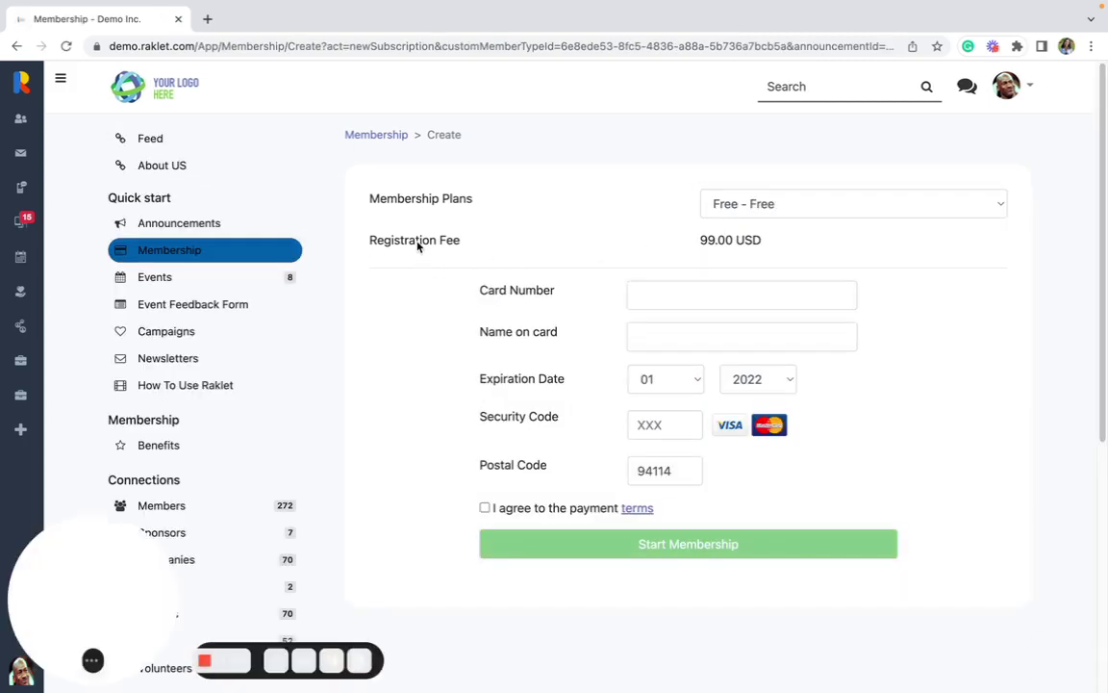
double_click(421, 243)
left_click(525, 246)
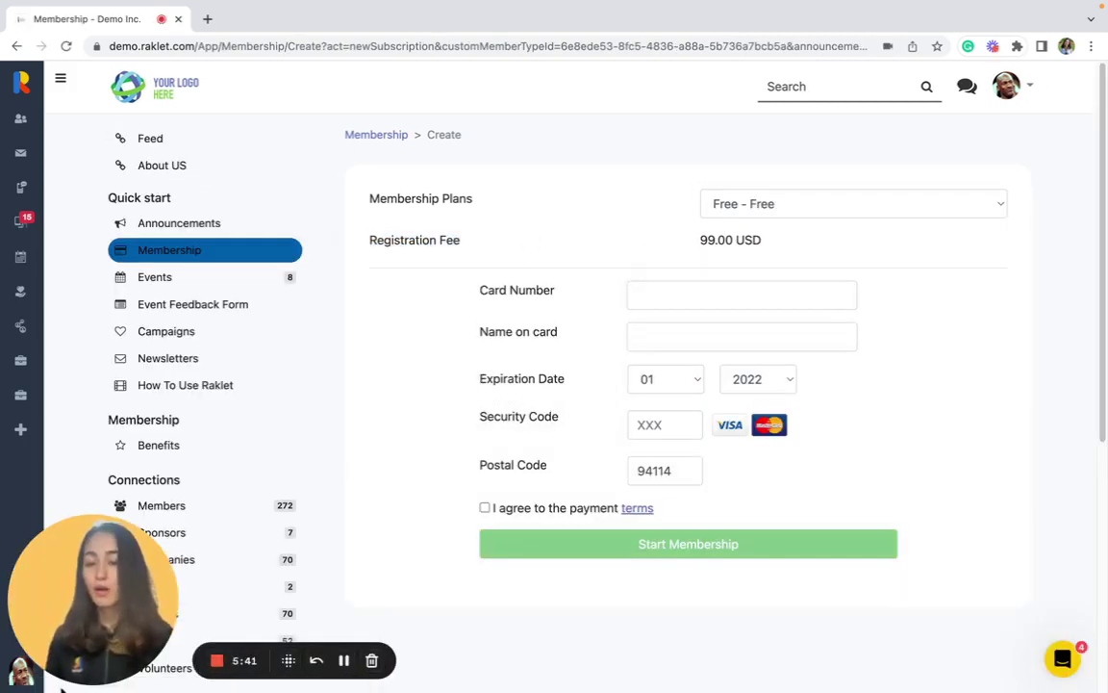
Go through the blank card payment fields and agree to the payment terms for the Free plan
left_click(689, 300)
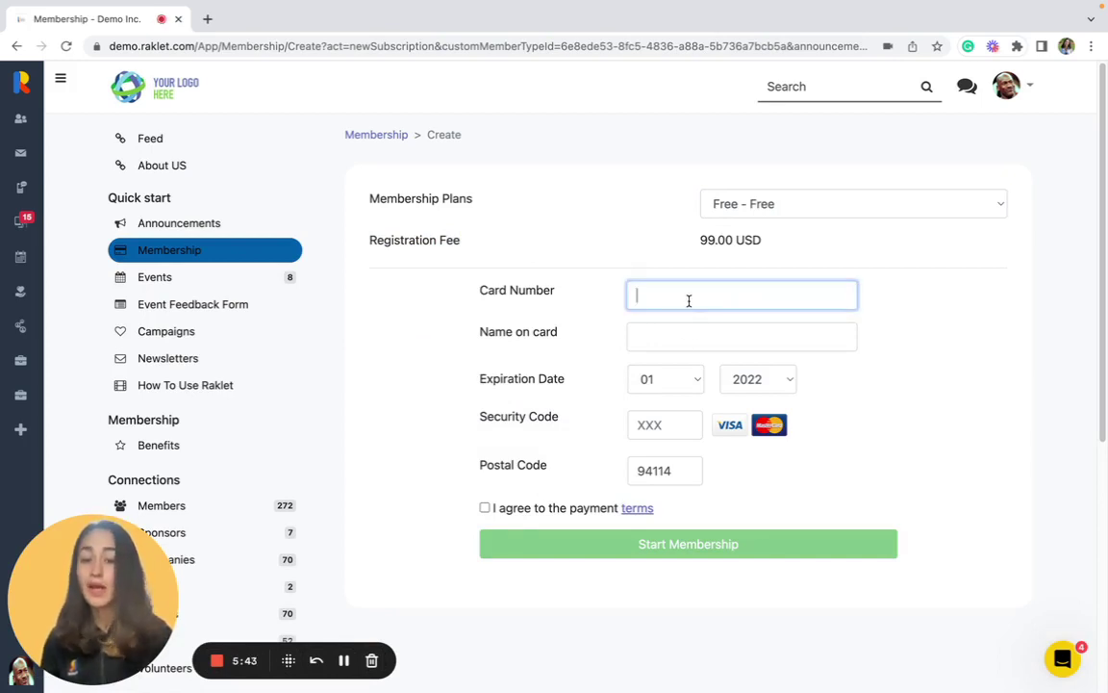
left_click(681, 332)
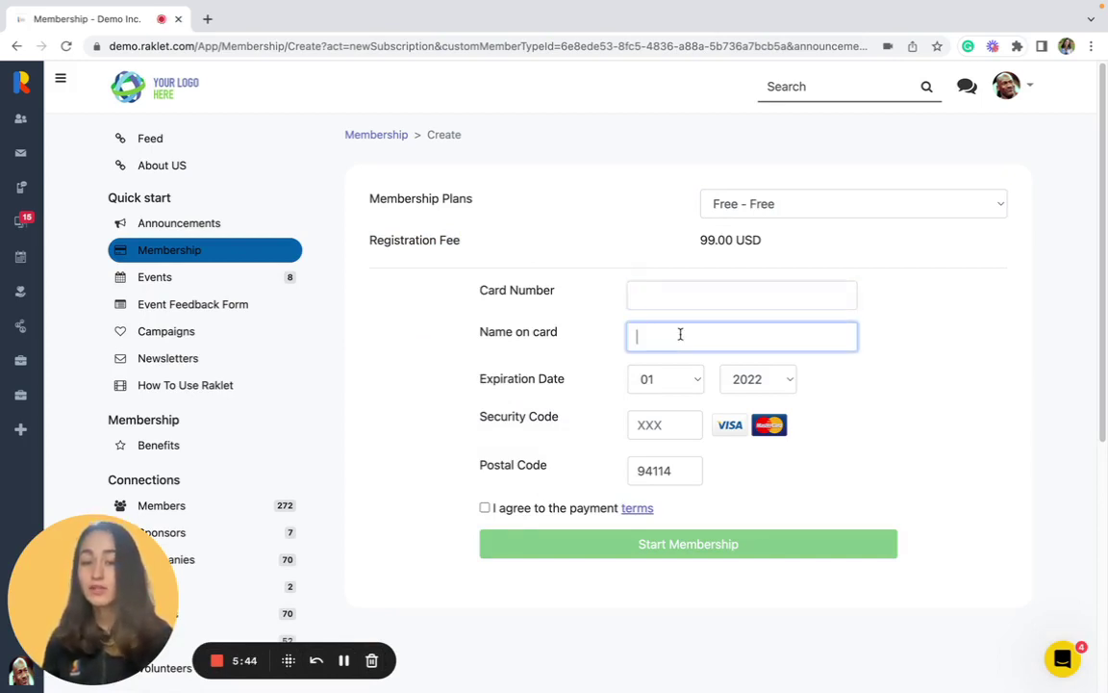
left_click(935, 434)
left_click(484, 509)
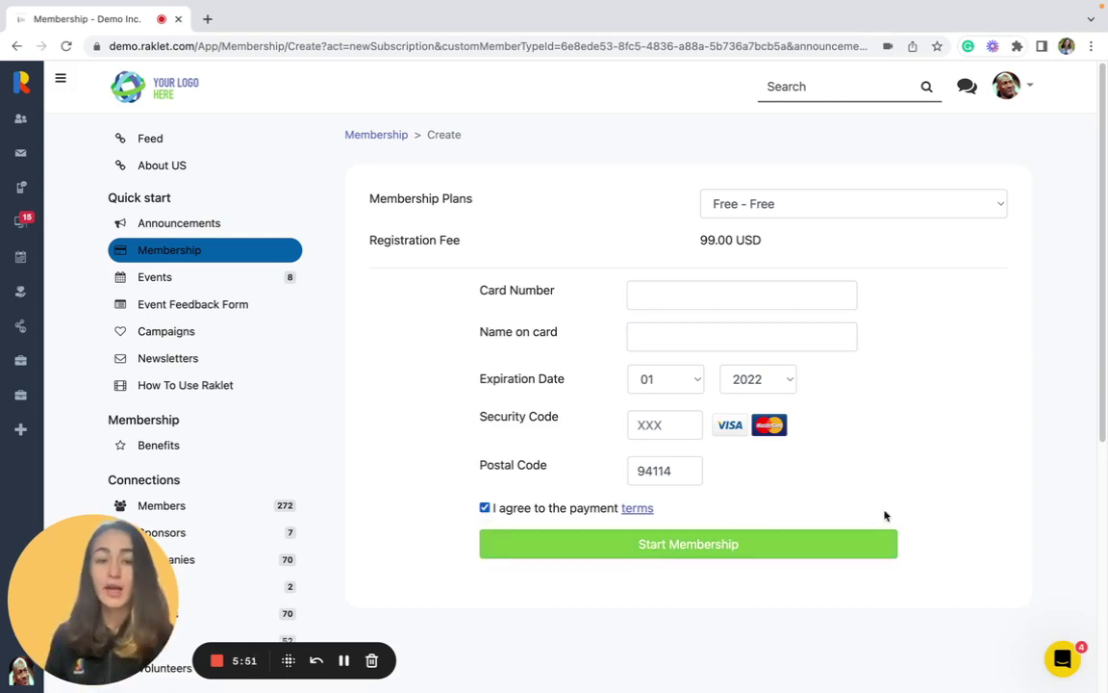
Change the membership plan to Gold Membership - 150.00 USD (Years) and enable automatic membership renewal
left_click(835, 210)
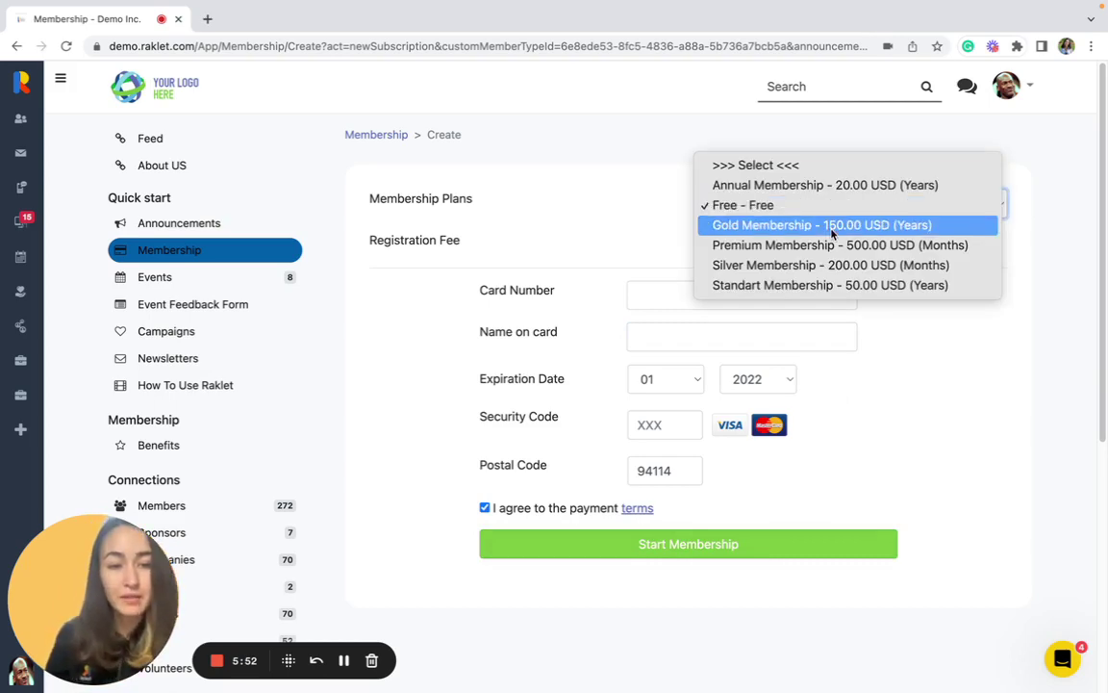
left_click(832, 226)
scroll(735, 347, "down", 3)
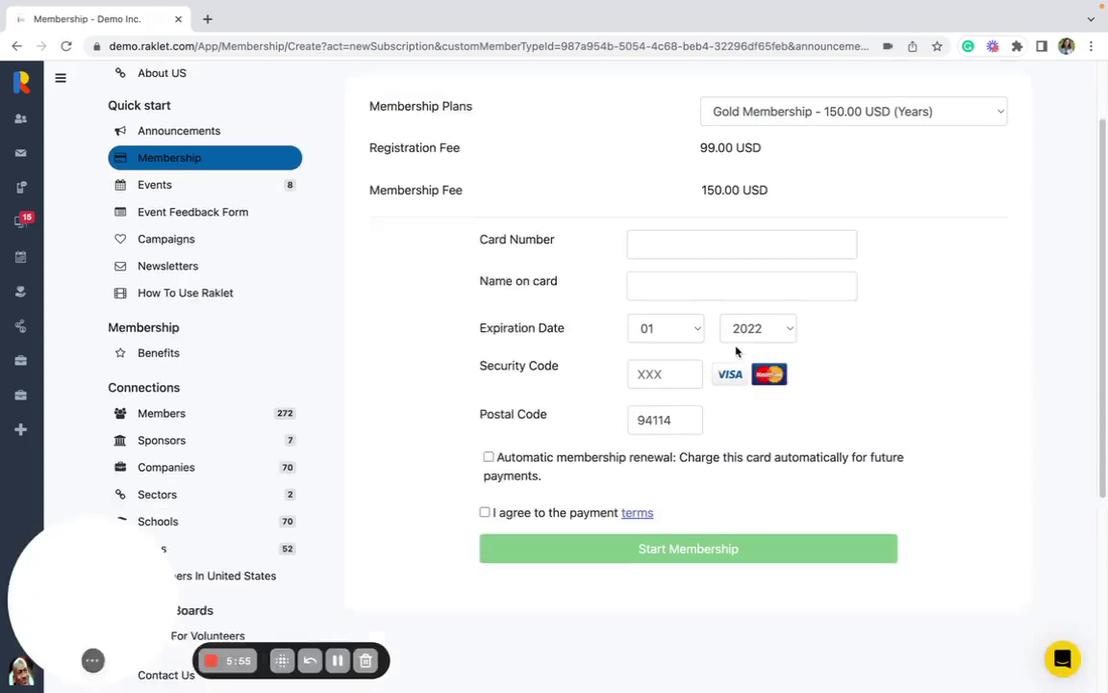
left_click(488, 412)
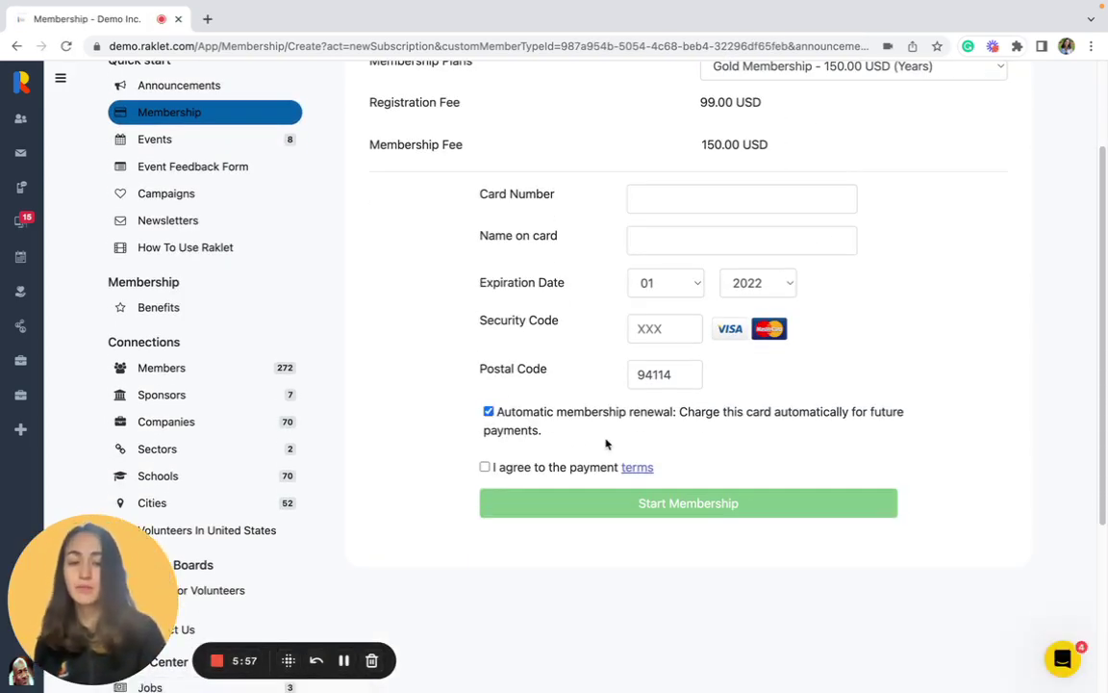
Open the network's Events page and look through the upcoming events
scroll(606, 444, "up", 1)
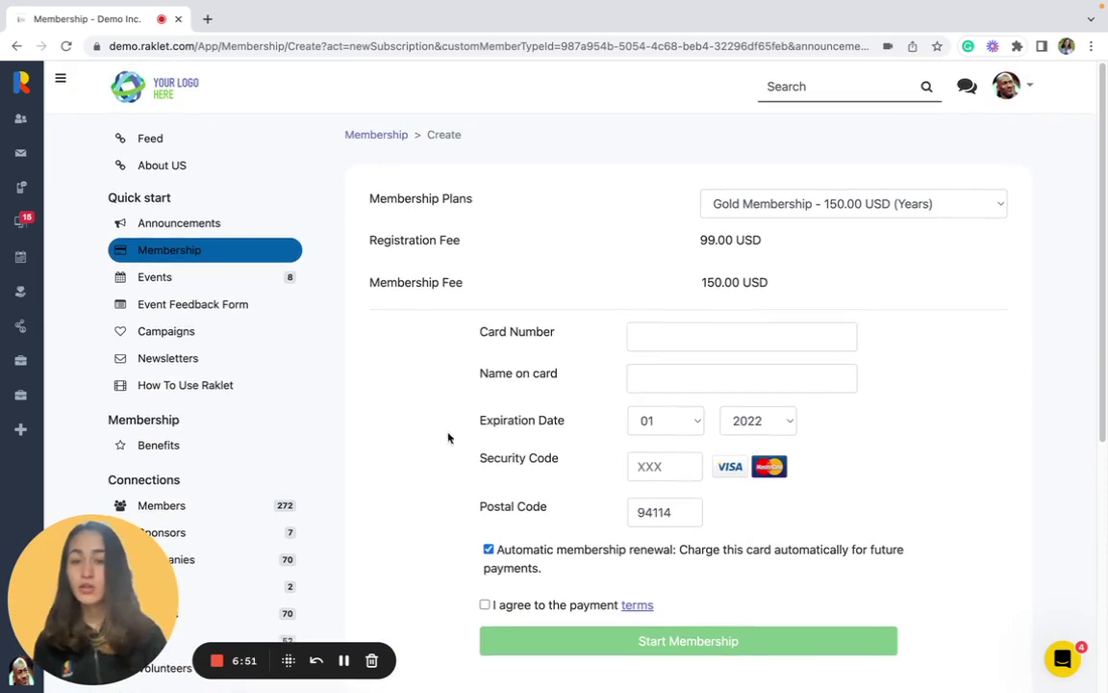
left_click(196, 285)
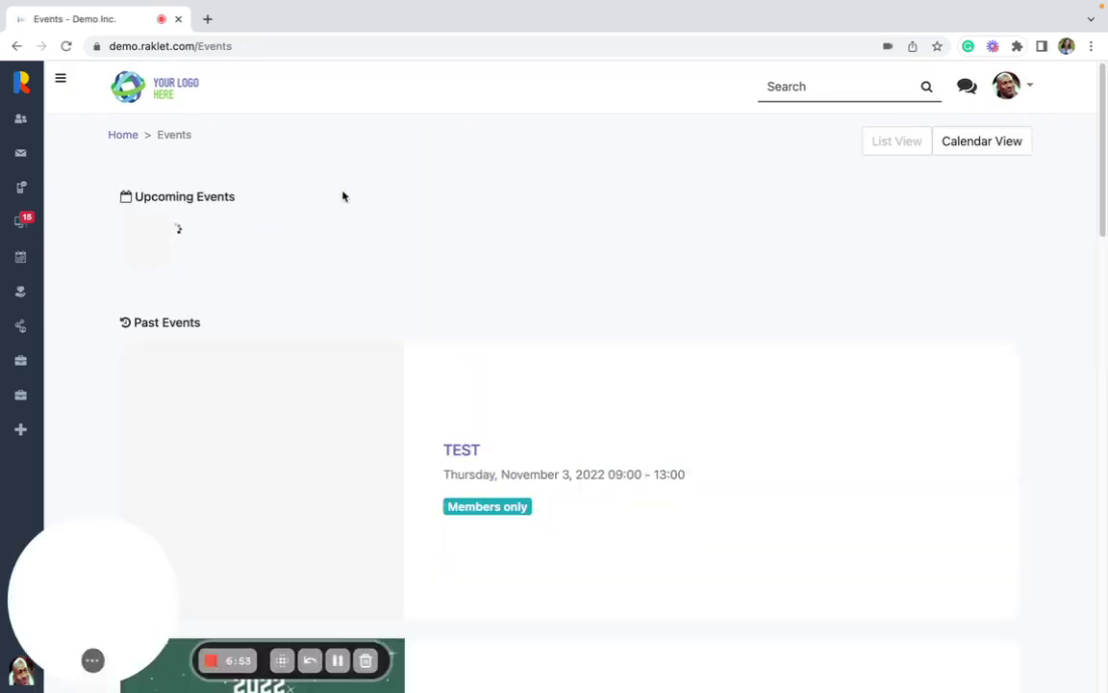
scroll(431, 244, "down", 2)
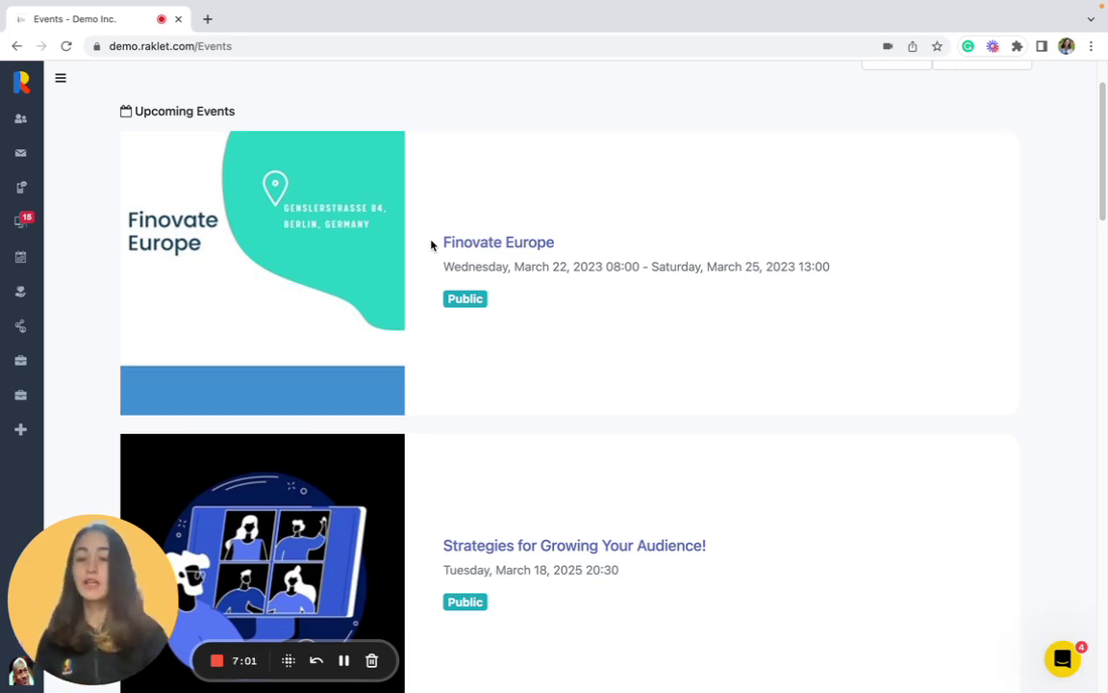
Look through the lists of upcoming and past events on the Events page
scroll(347, 99, "up", 2)
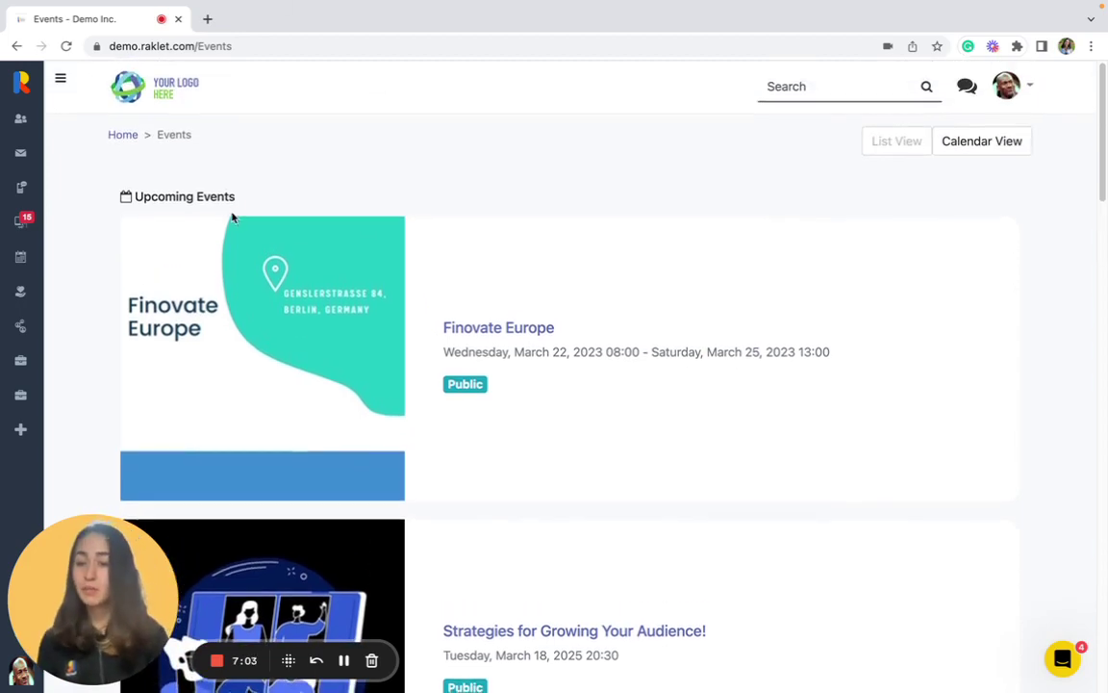
left_click_drag(198, 190, 240, 186)
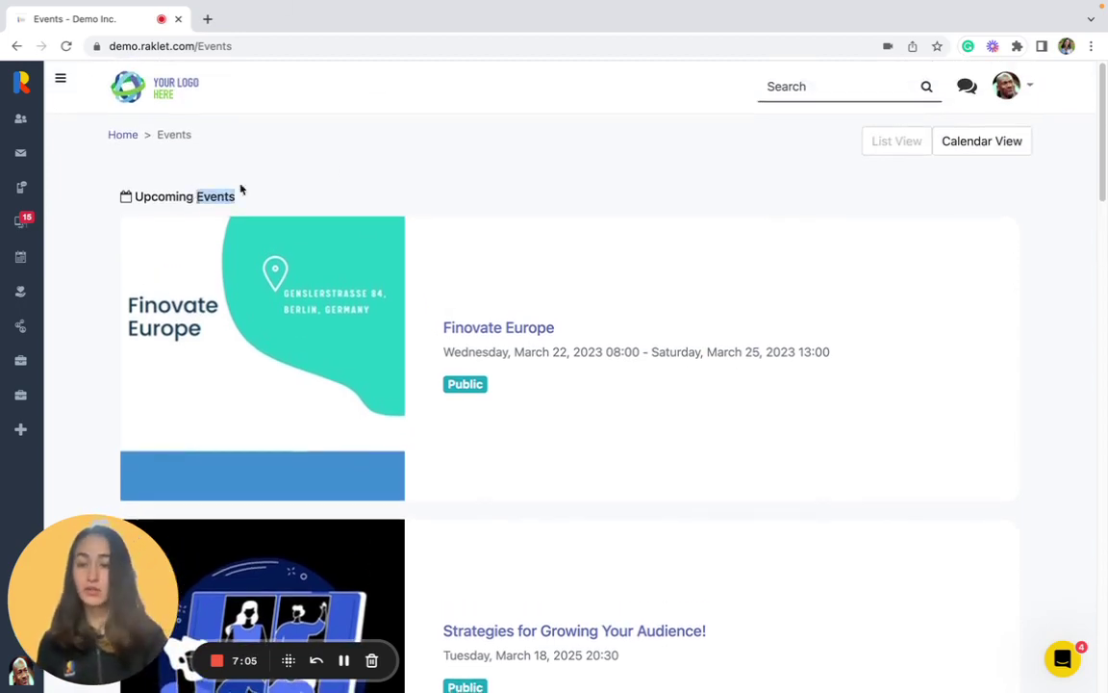
left_click(341, 173)
scroll(344, 174, "down", 5)
scroll(344, 174, "down", 4)
scroll(344, 176, "up", 2)
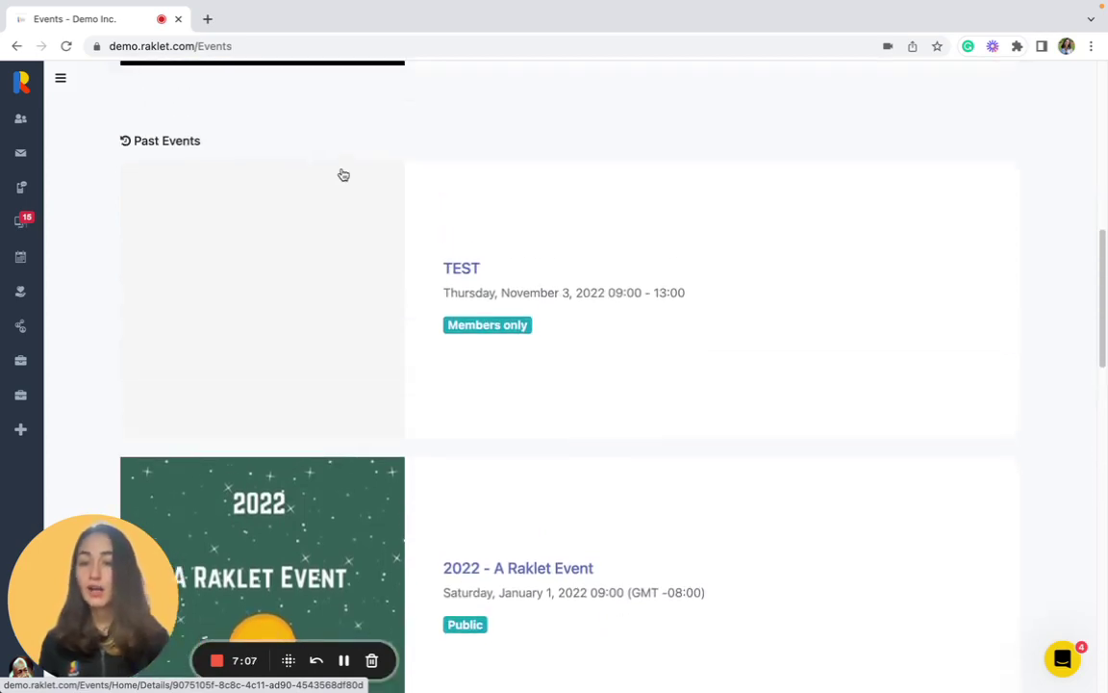
scroll(344, 177, "up", 4)
scroll(186, 143, "up", 4)
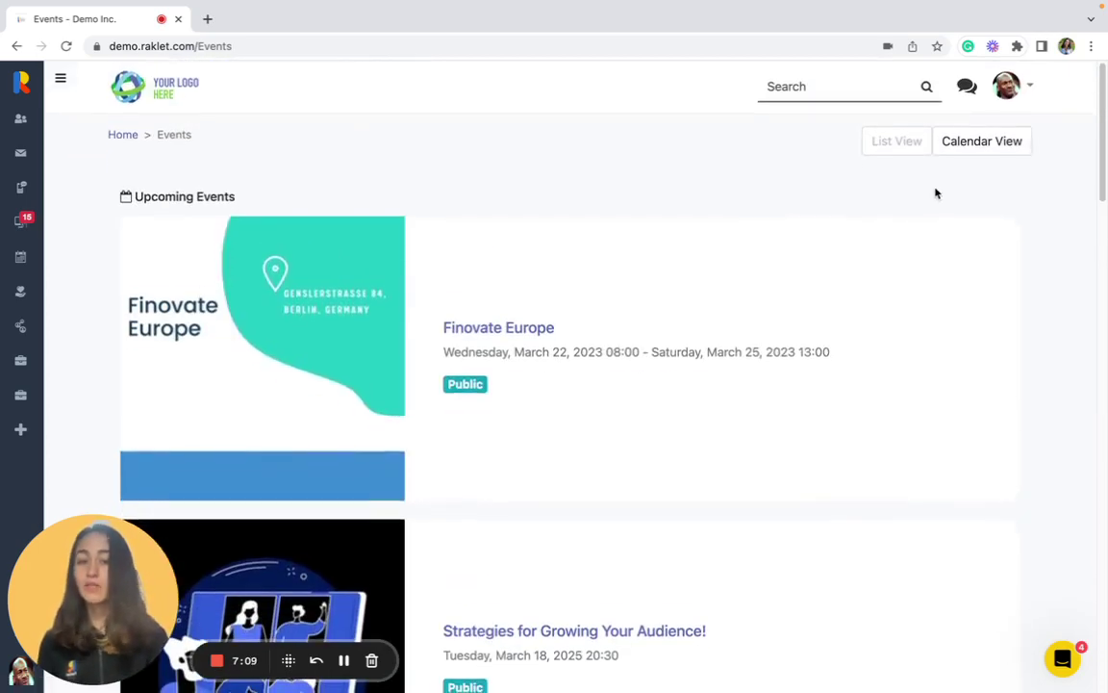
Show the events in the calendar view and return to the list view
left_click(995, 153)
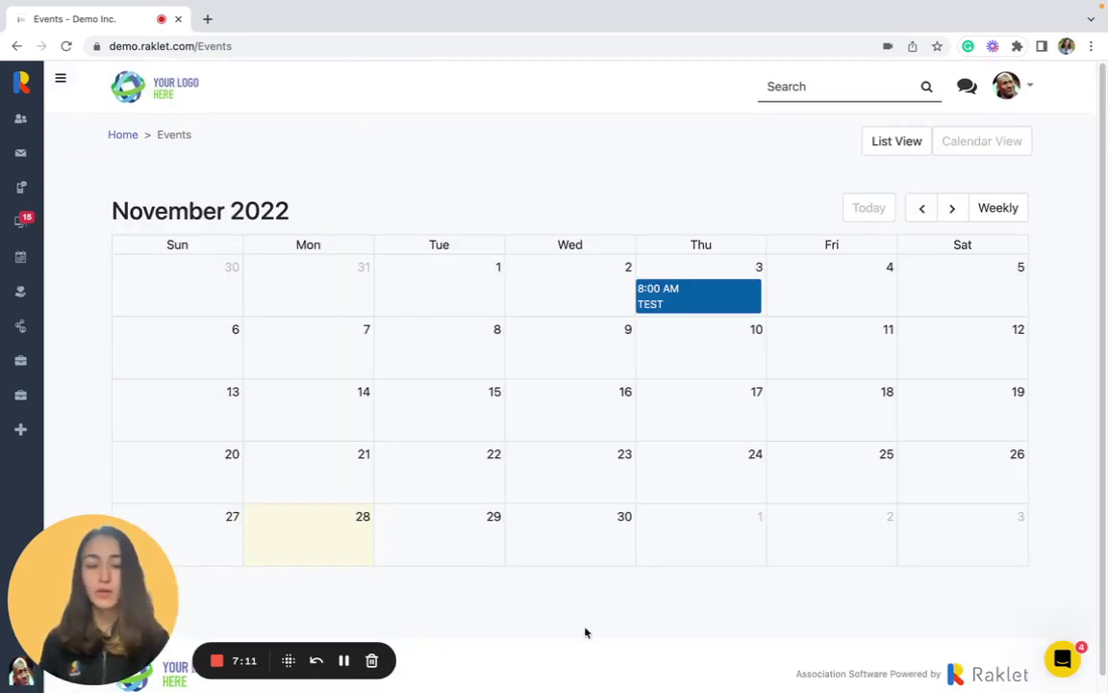
left_click(899, 146)
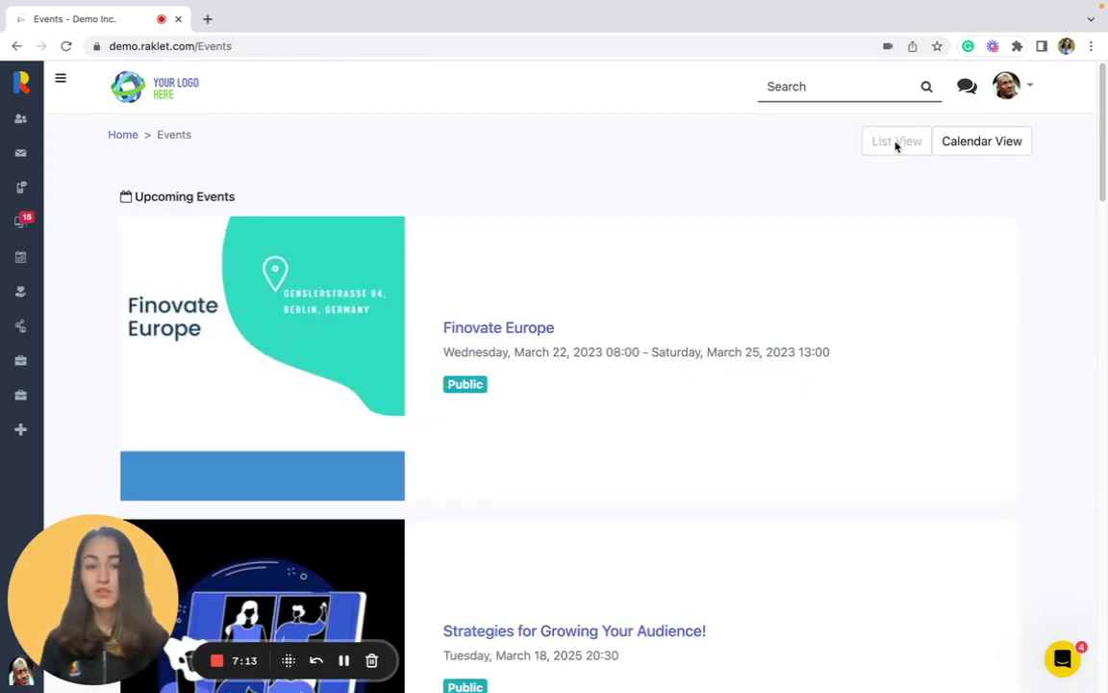
Open the Finovate Europe event and examine its title, ticket types, location, participants and description
scroll(547, 272, "down", 2)
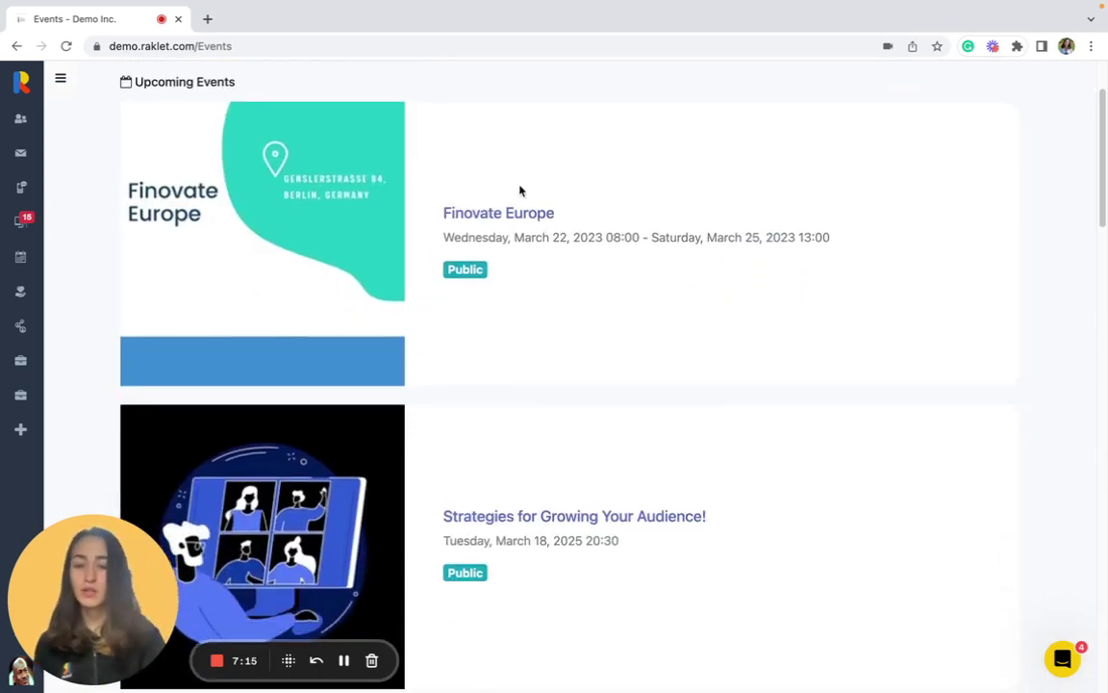
left_click(517, 216)
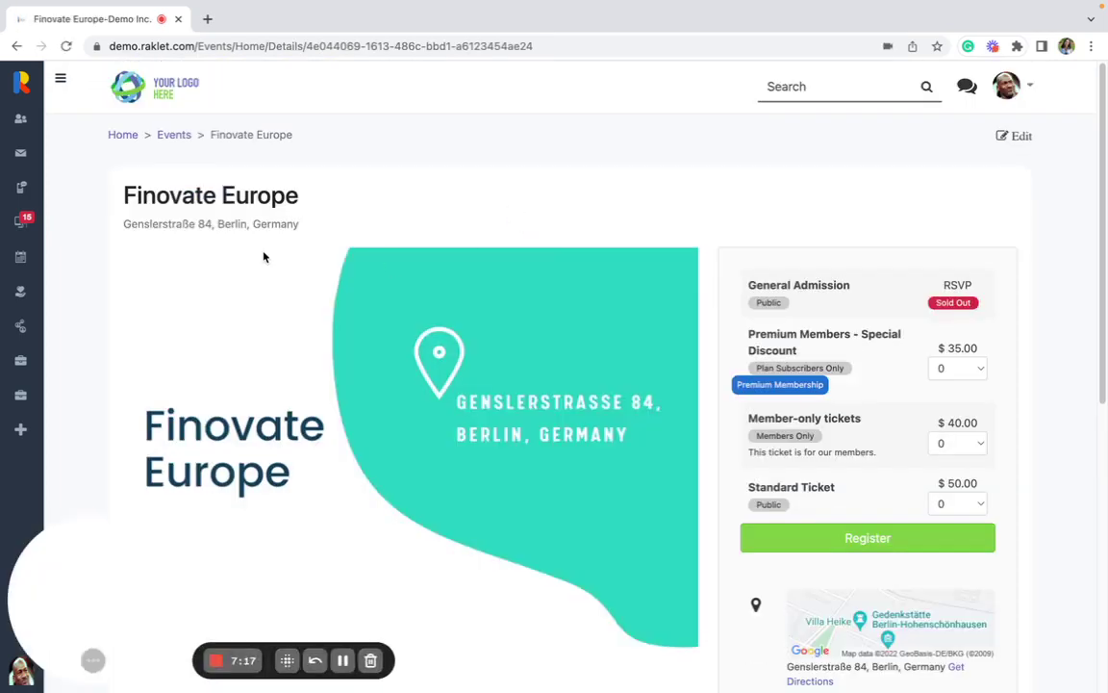
triple_click(224, 195)
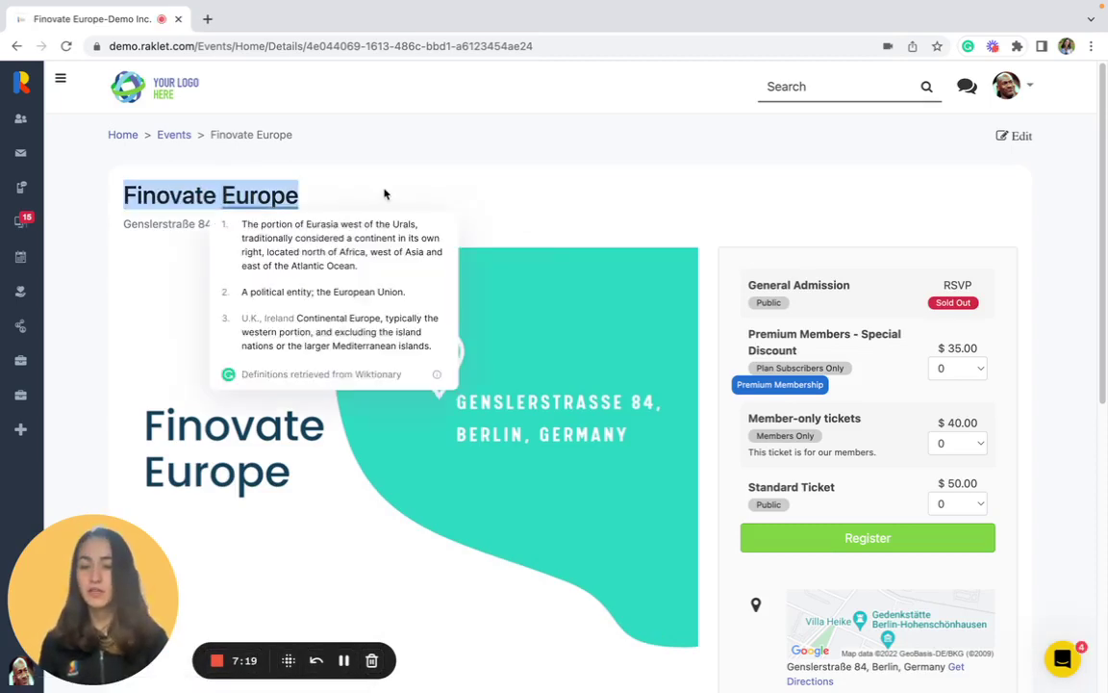
left_click(337, 222)
scroll(341, 247, "down", 2)
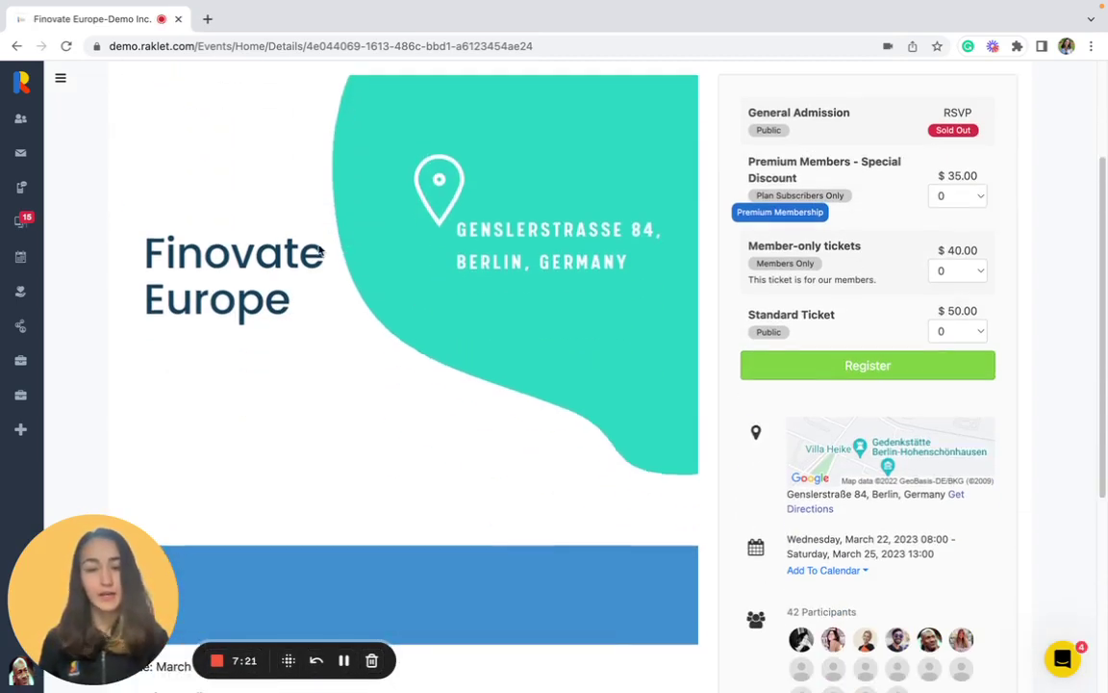
scroll(469, 410, "down", 3)
scroll(469, 411, "down", 2)
double_click(371, 395)
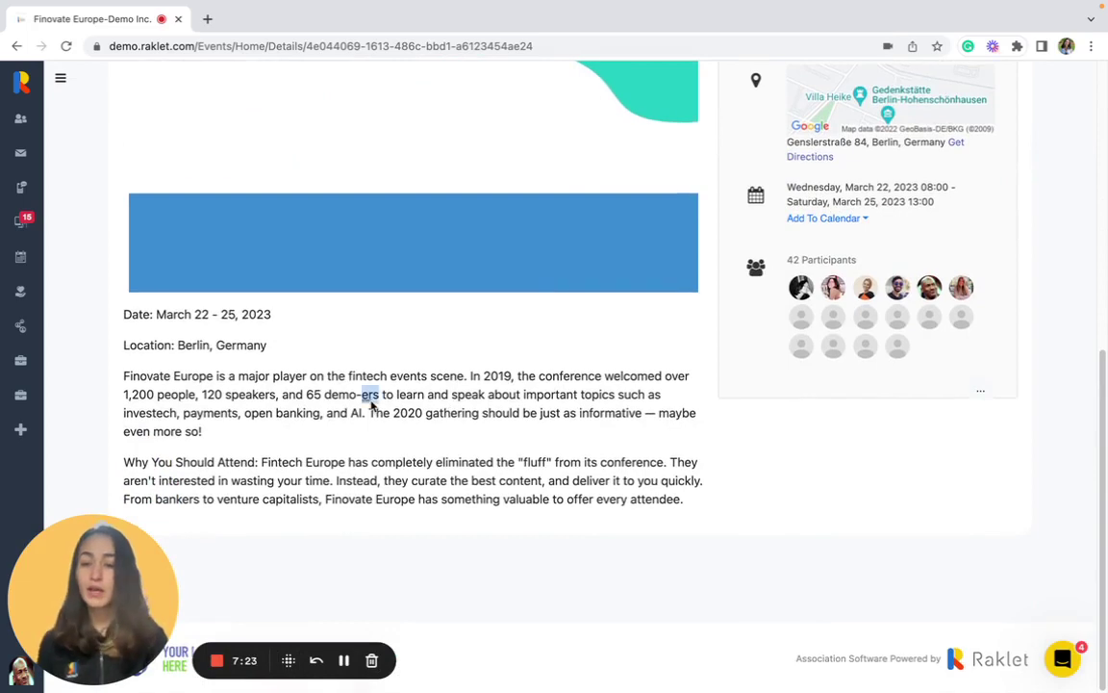
scroll(429, 409, "up", 8)
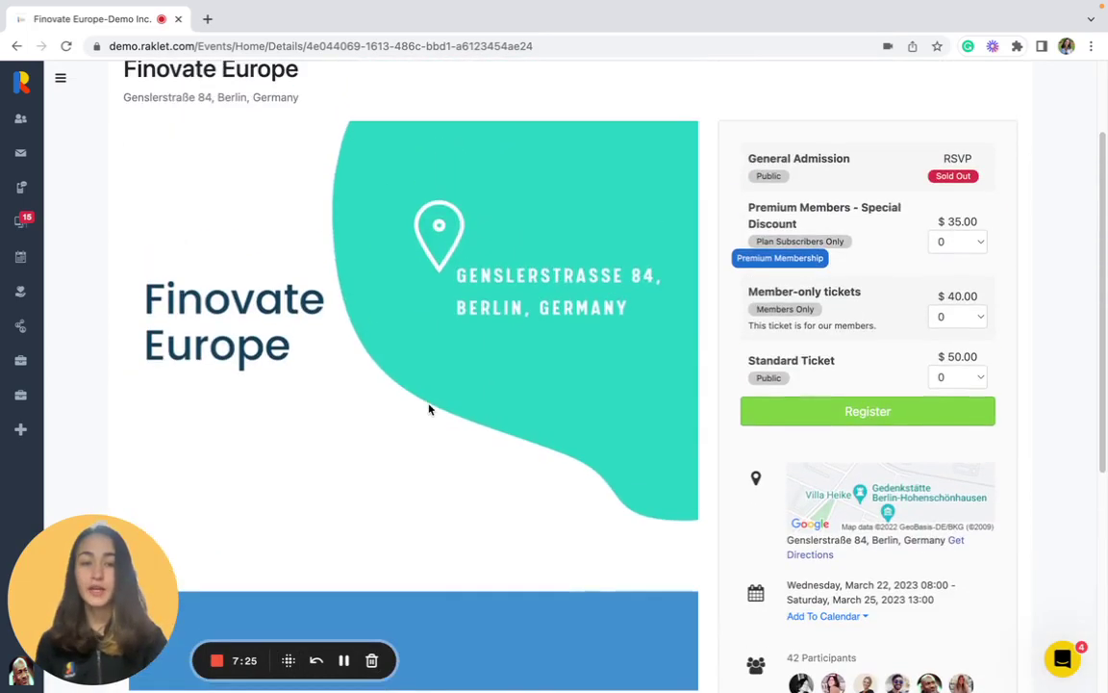
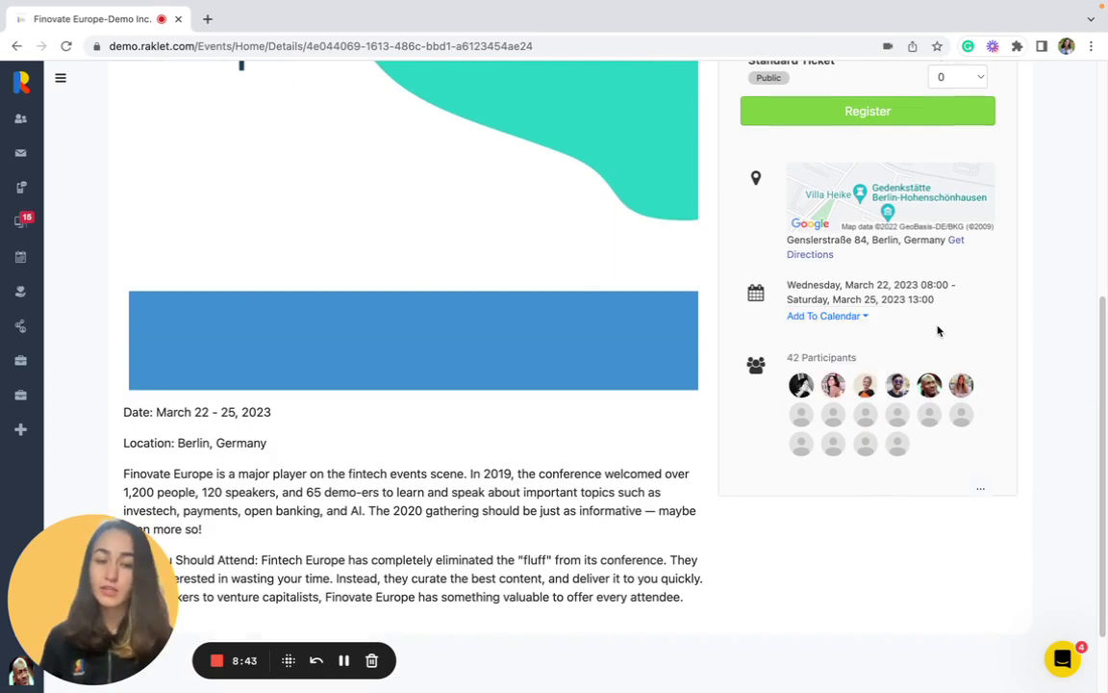
View the profile cards of two Finovate Europe participants and close them
scroll(938, 331, "down", 1)
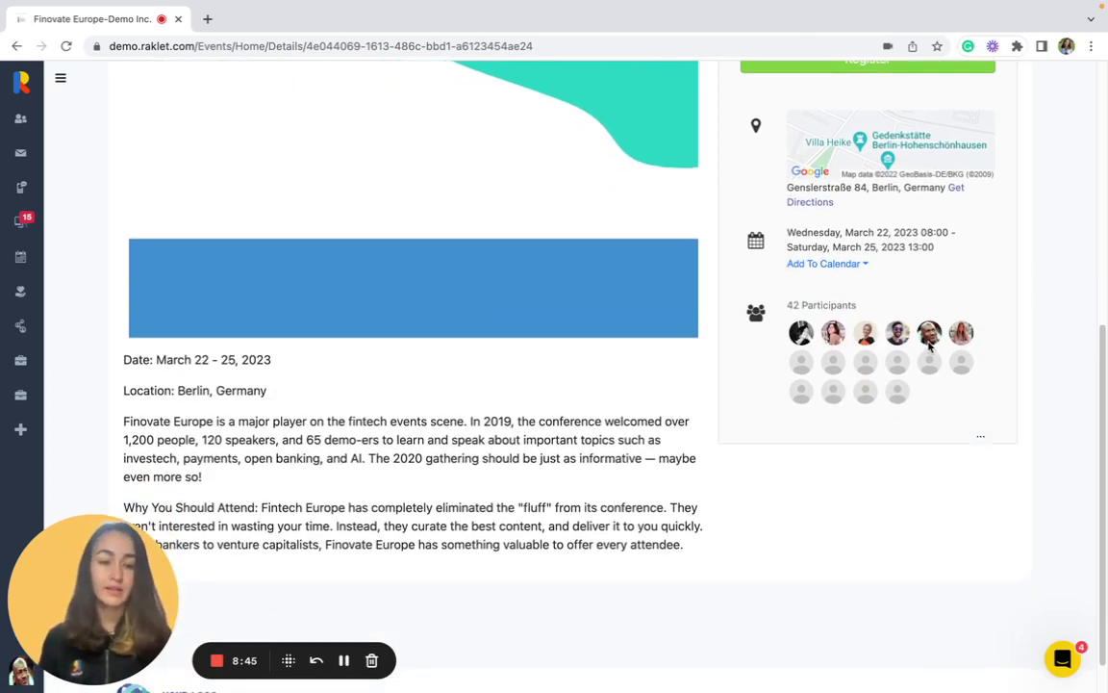
left_click(930, 333)
left_click(873, 423)
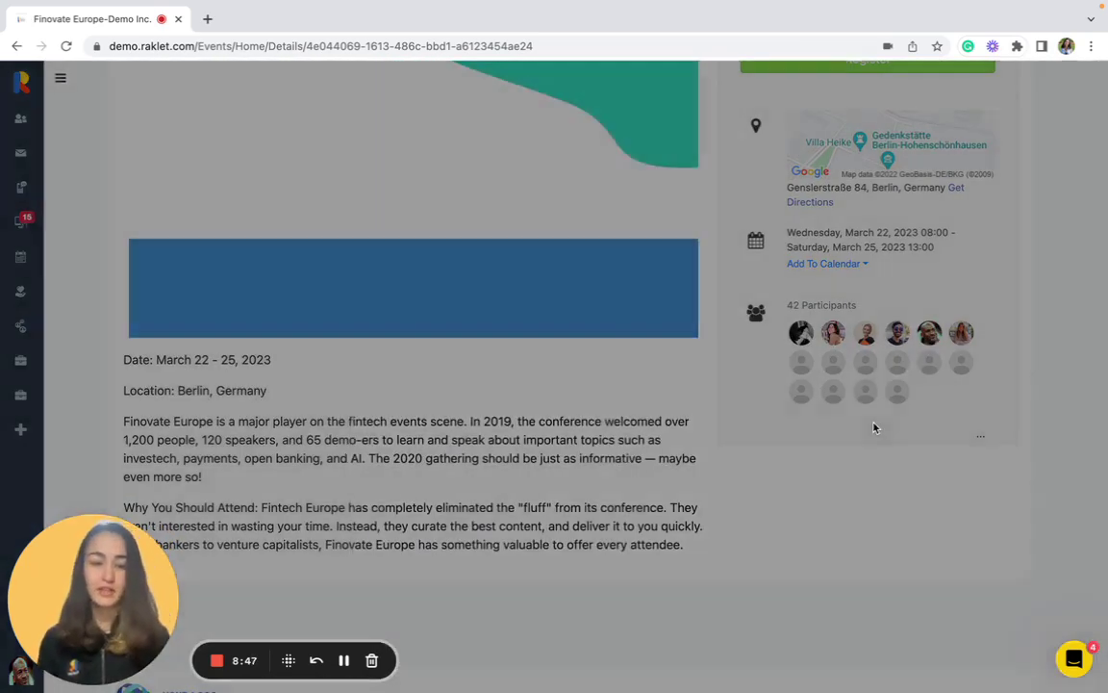
left_click(831, 332)
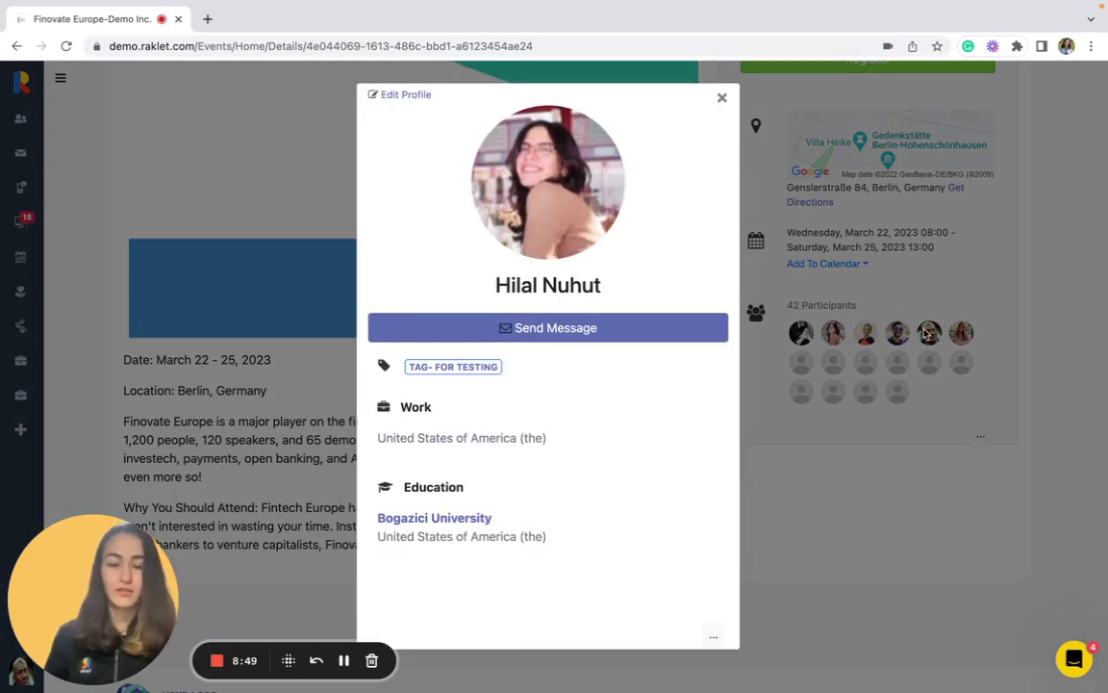
left_click(926, 262)
Start a Finovate Europe registration with one Premium Members - Special Discount ticket and tick the test option in the buyer details
scroll(868, 337, "up", 5)
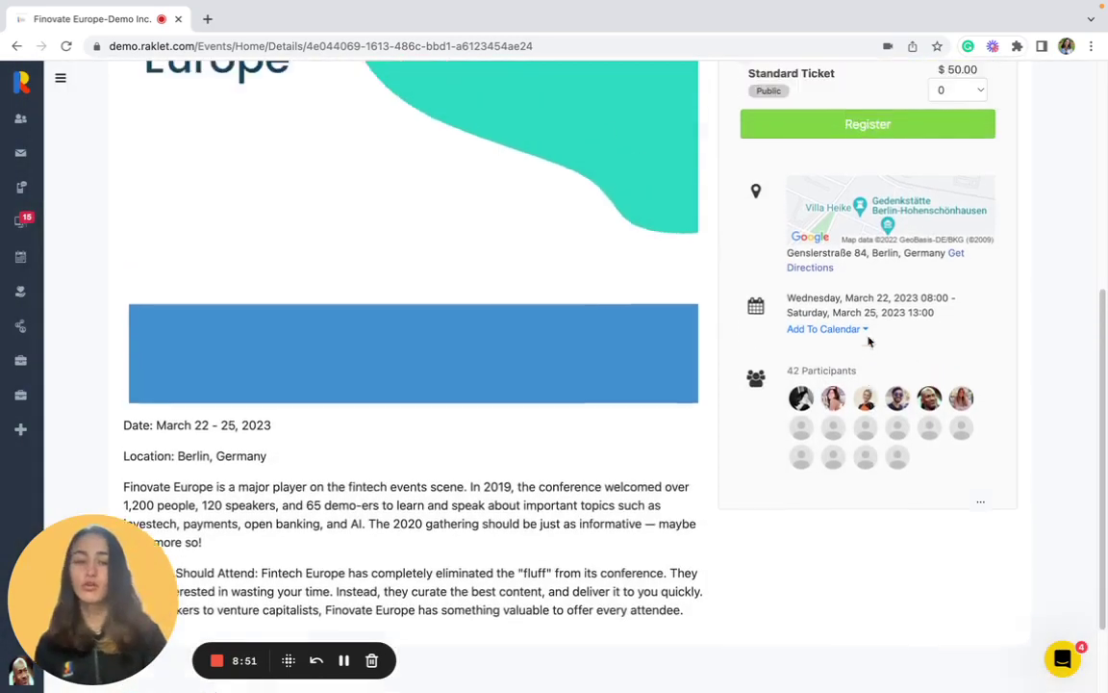
left_click(959, 248)
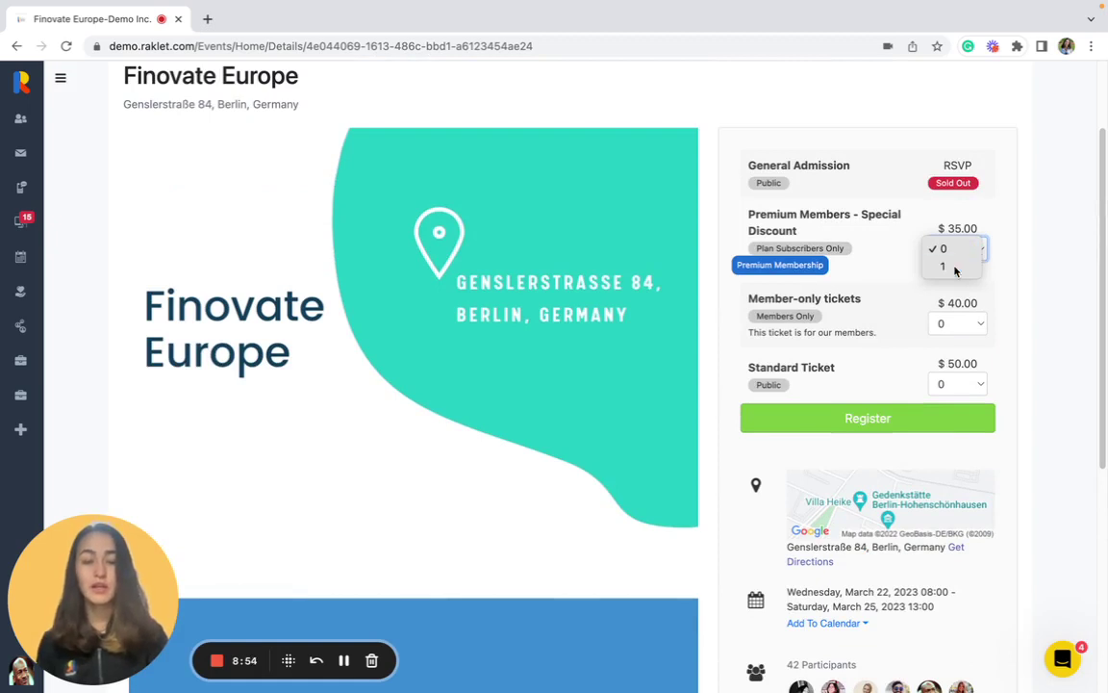
left_click(953, 269)
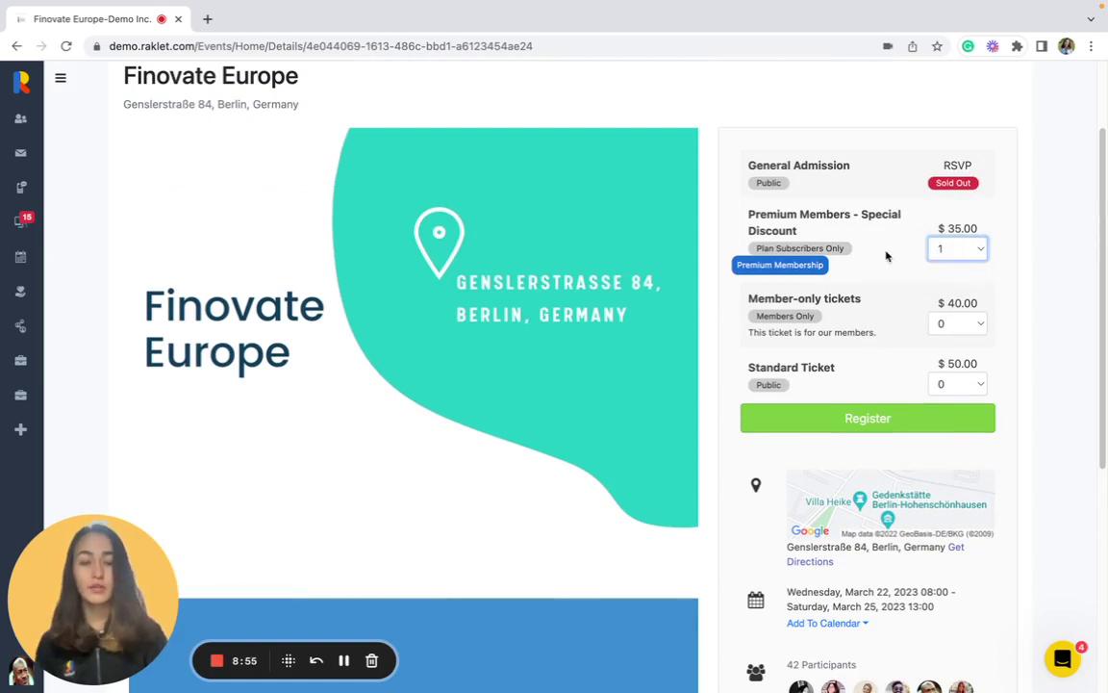
left_click(844, 415)
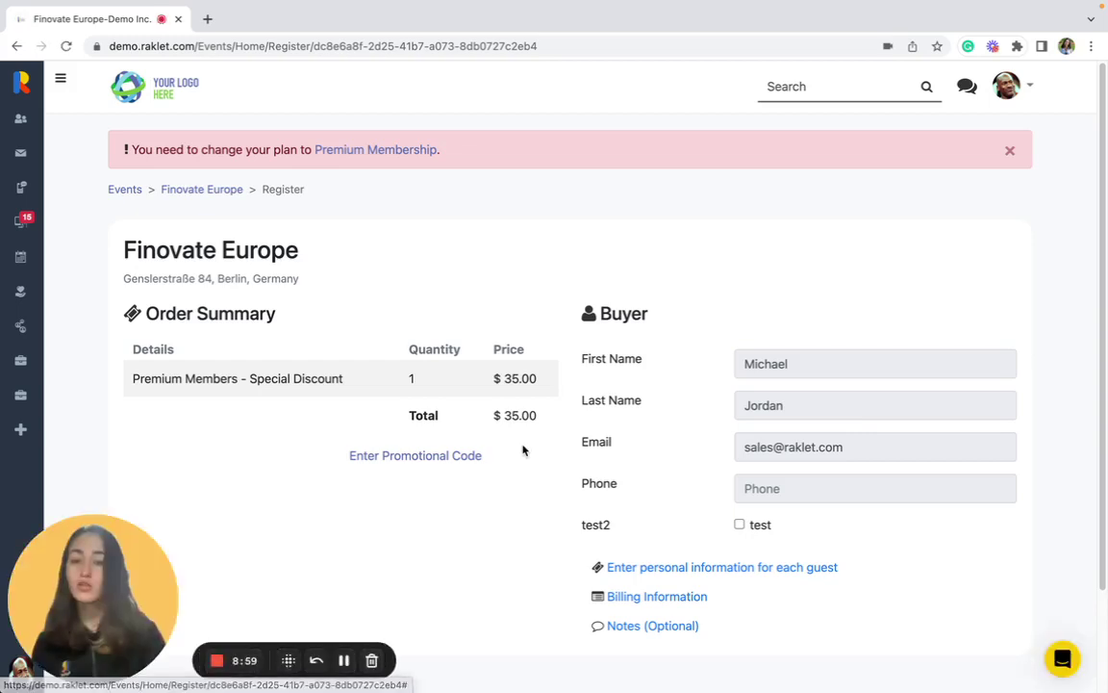
scroll(522, 451, "down", 2)
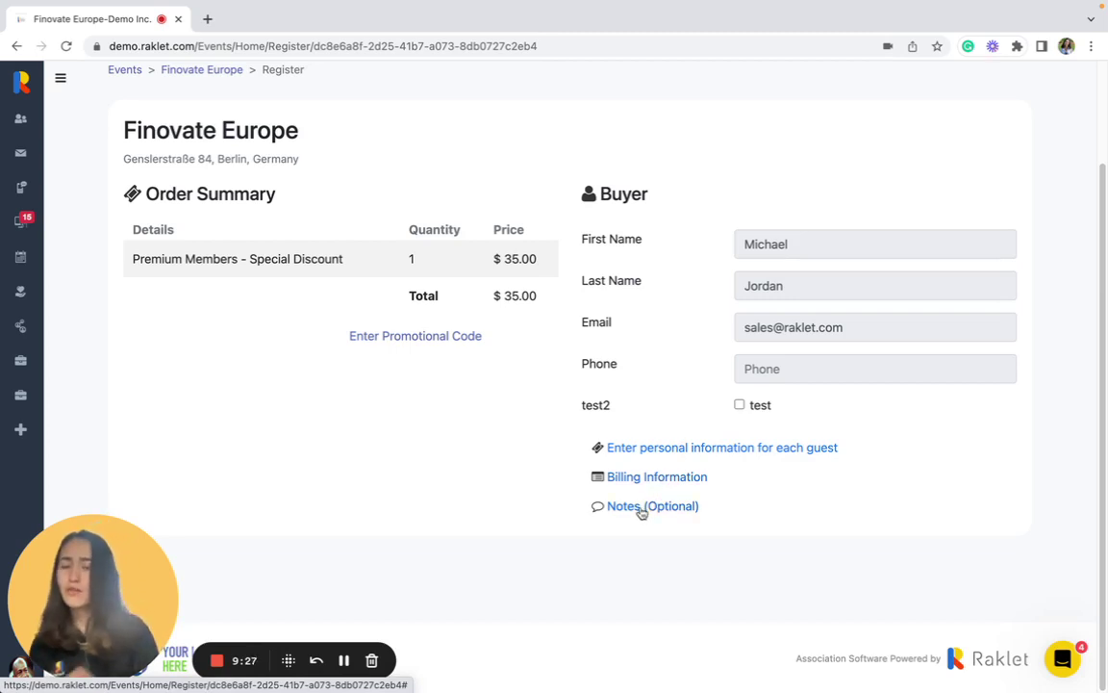
left_click(740, 405)
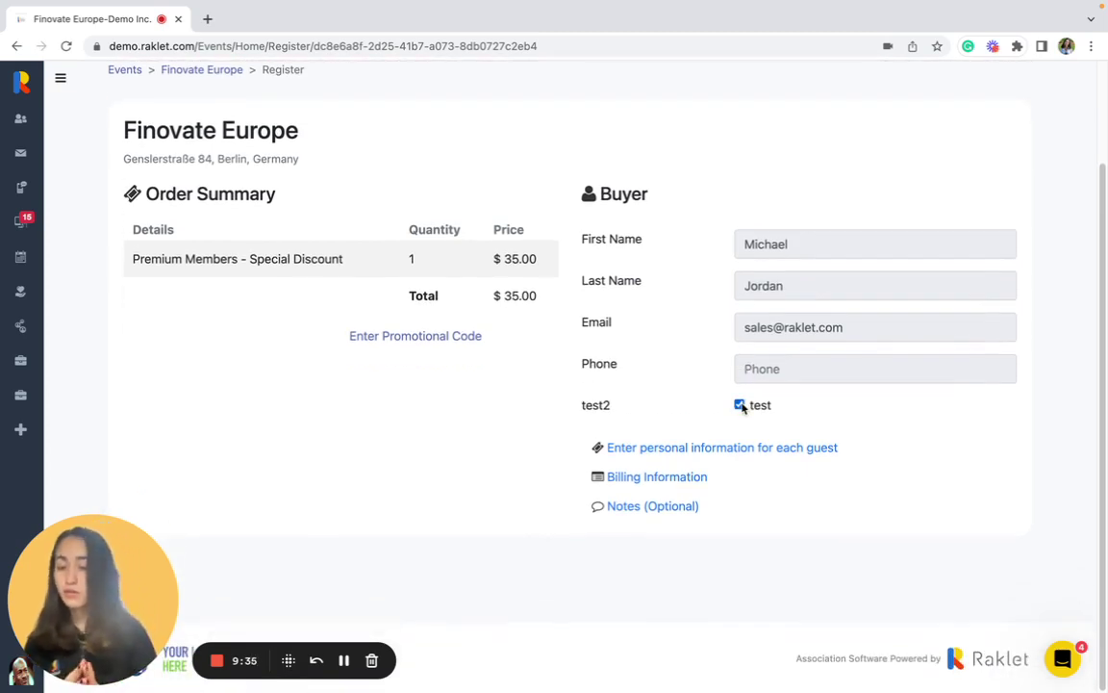
Open the signed-in member's Tickets page and look through the event tickets
scroll(742, 408, "up", 2)
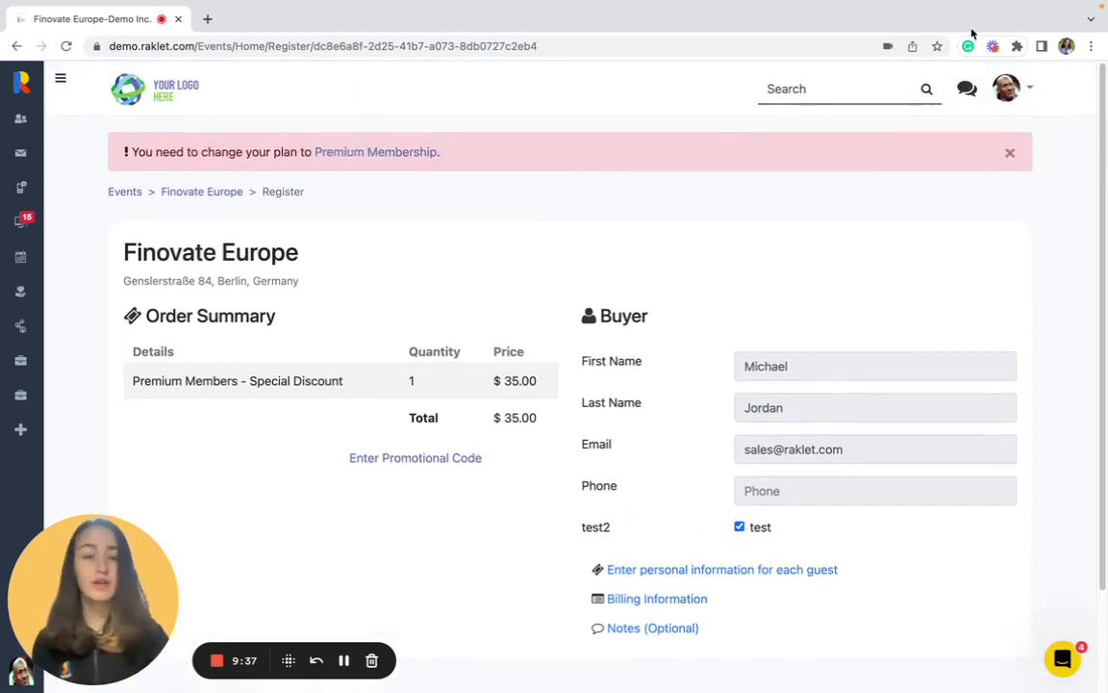
left_click(1021, 87)
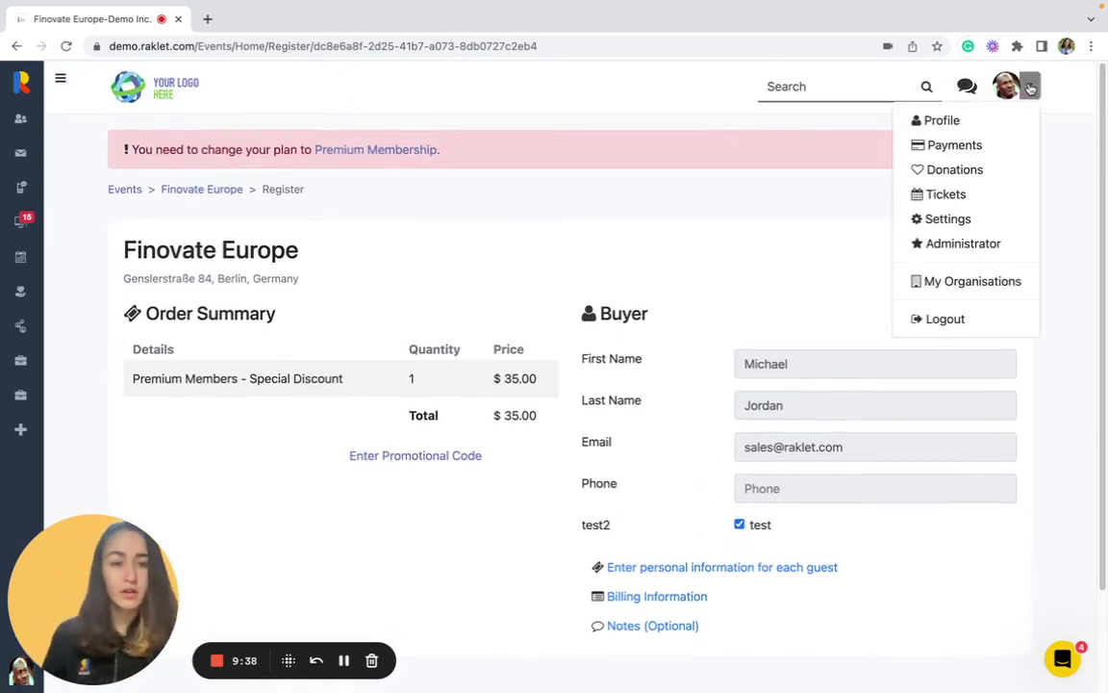
left_click(962, 194)
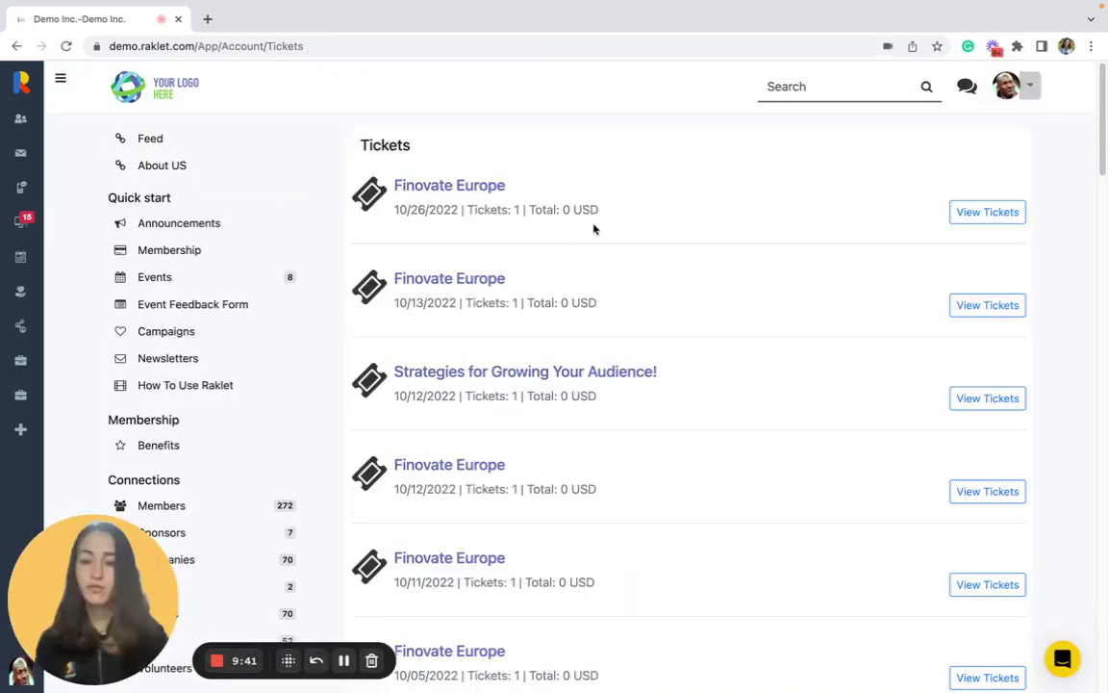
scroll(710, 367, "down", 1)
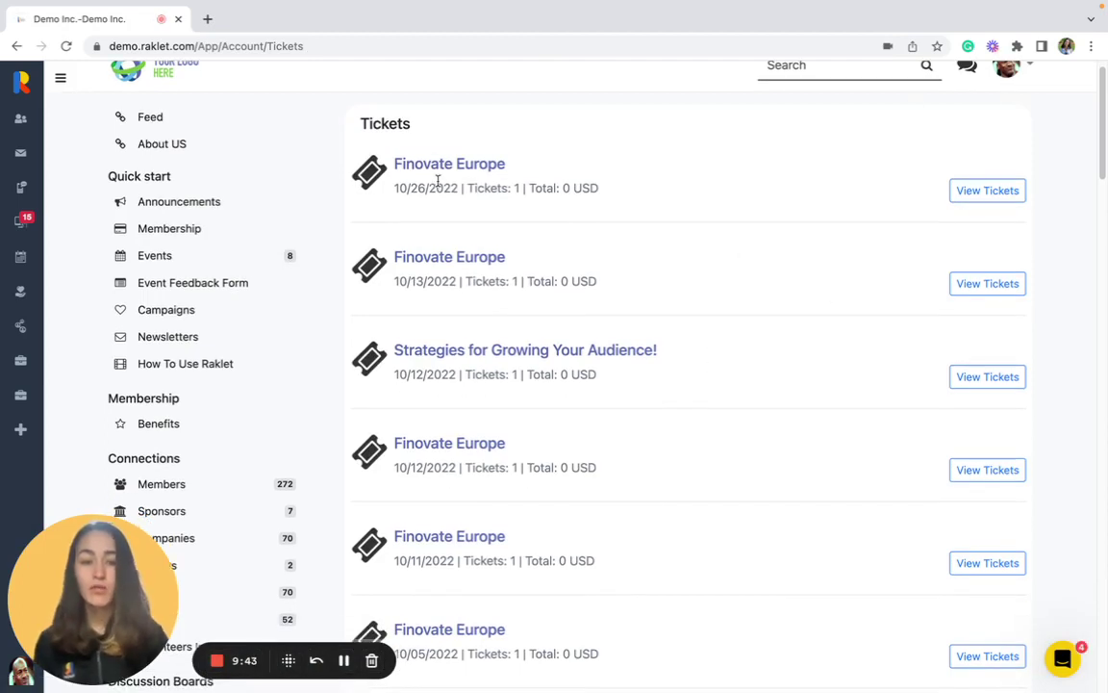
View the Finovate Europe ticket dated 10/26/2022 and examine its invoice details, ticket type and QR code
left_click(972, 193)
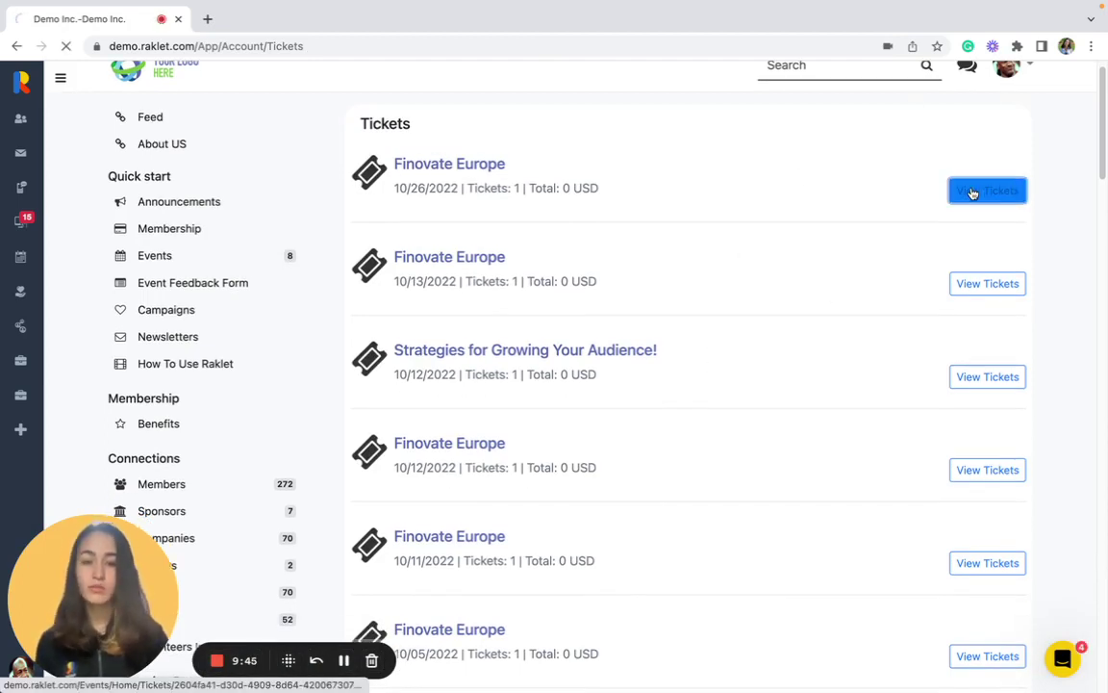
scroll(389, 420, "down", 2)
scroll(389, 420, "down", 1)
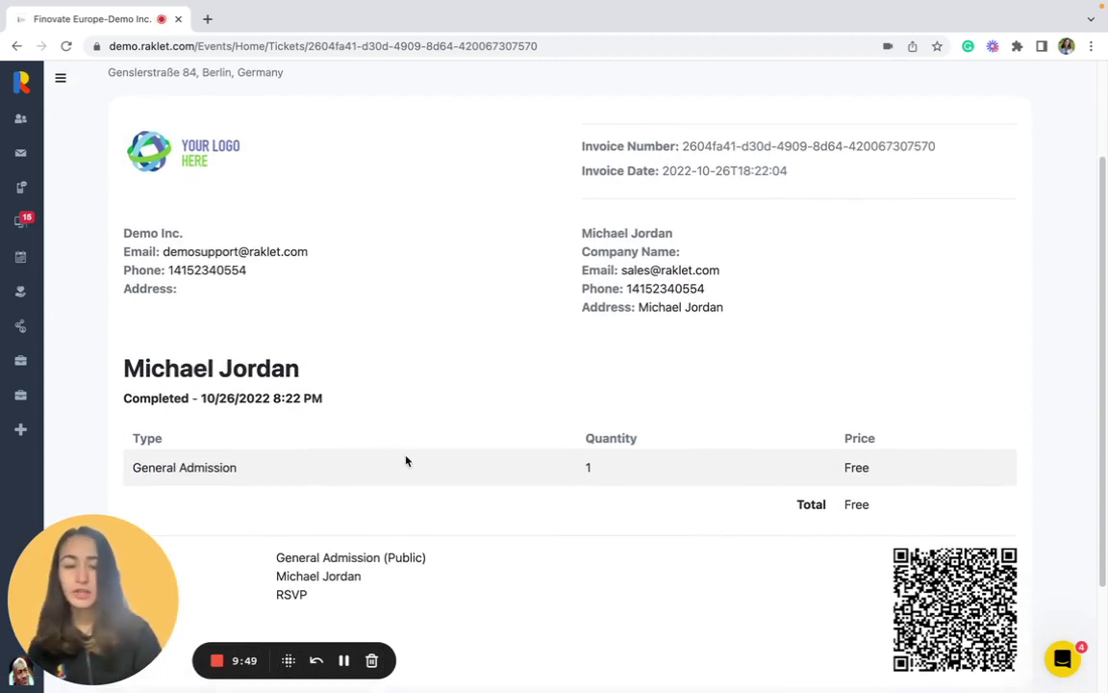
scroll(516, 517, "down", 3)
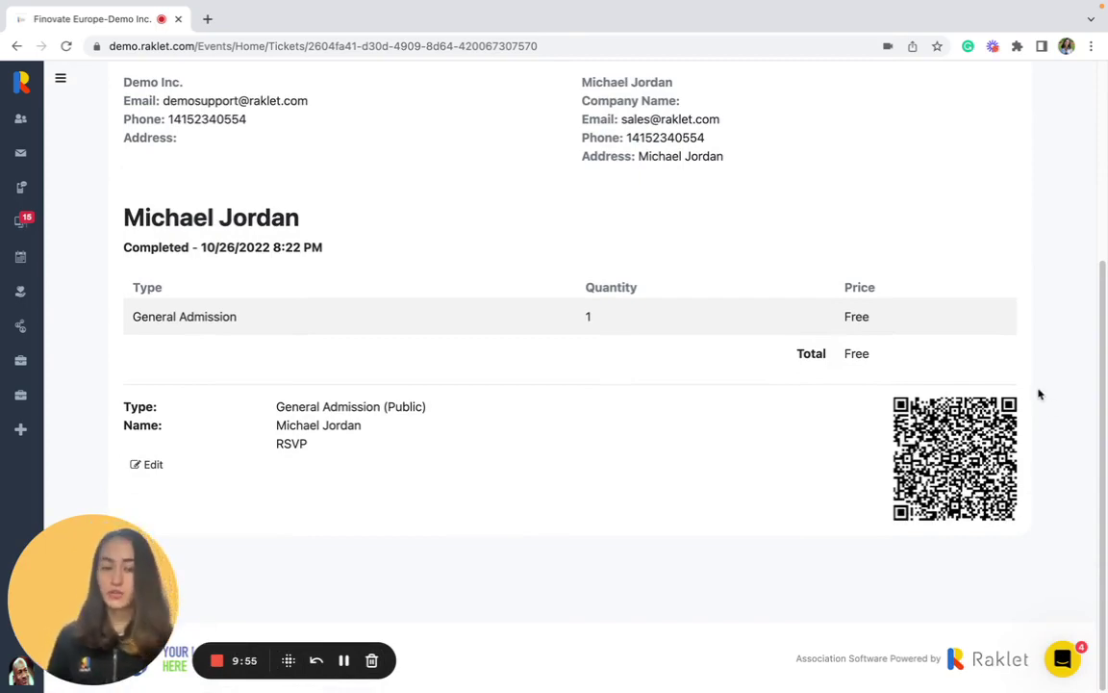
scroll(1039, 391, "up", 5)
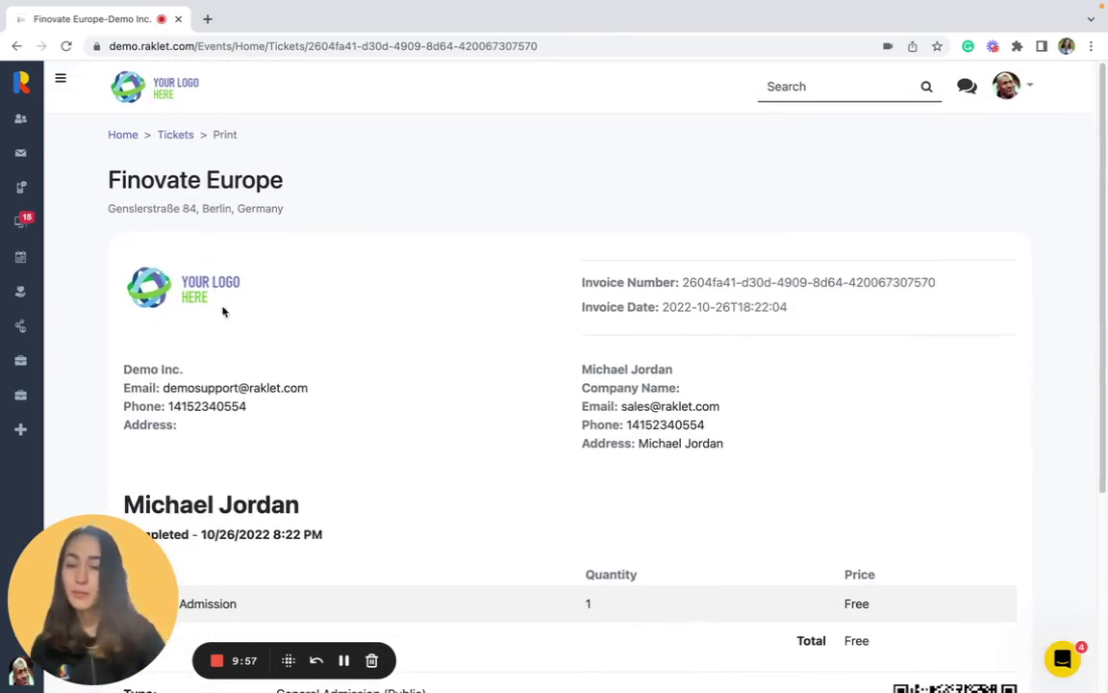
Return to the network's home page and open the Cat Rescue Club fundraiser from the Campaigns page
left_click(142, 87)
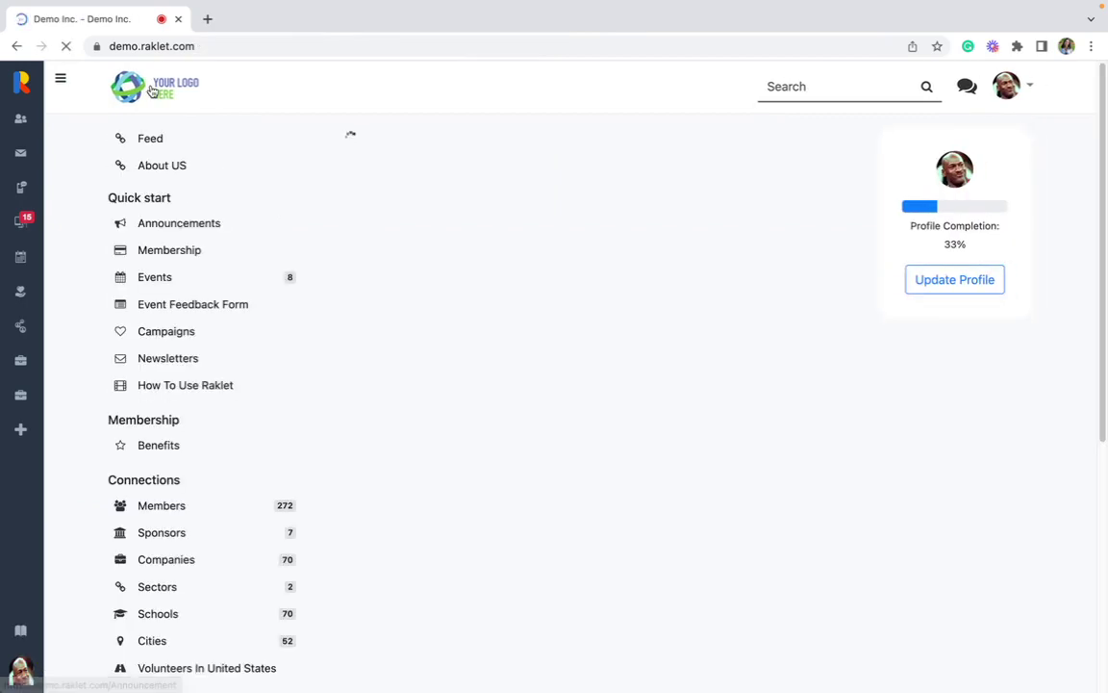
scroll(101, 299, "down", 3)
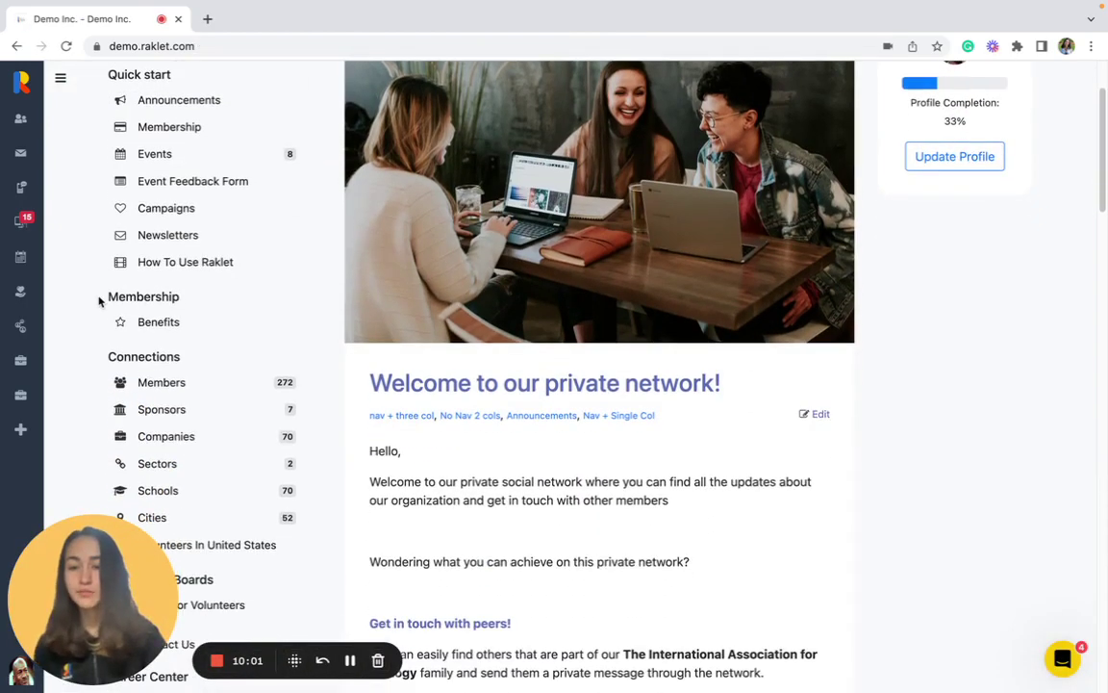
left_click(163, 209)
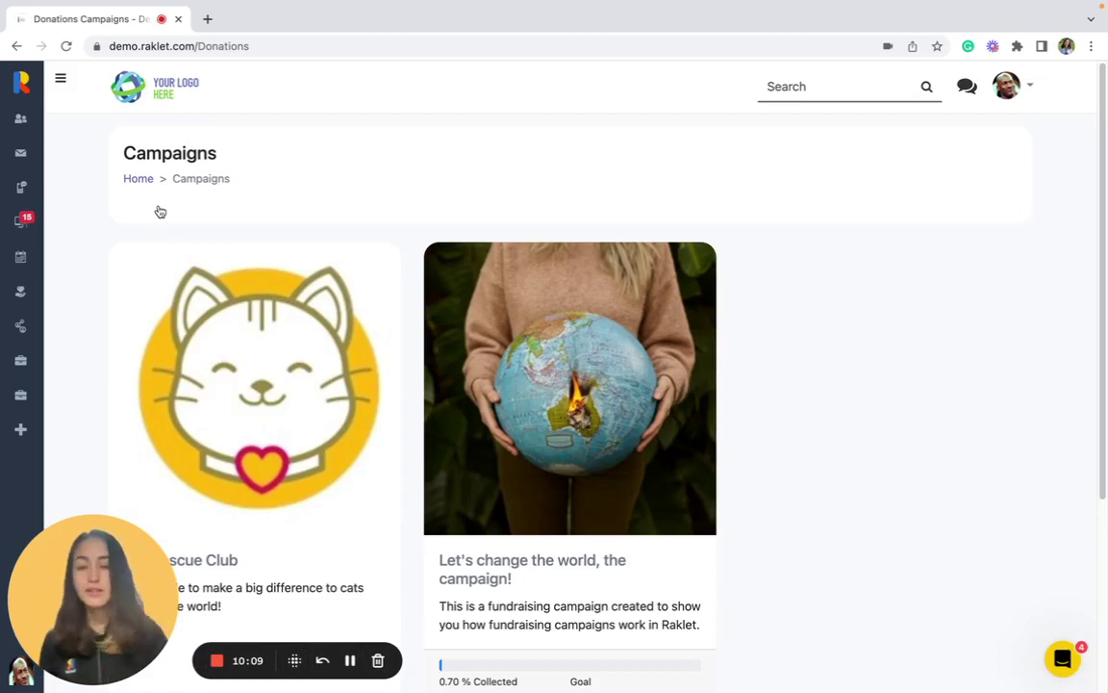
scroll(343, 337, "down", 3)
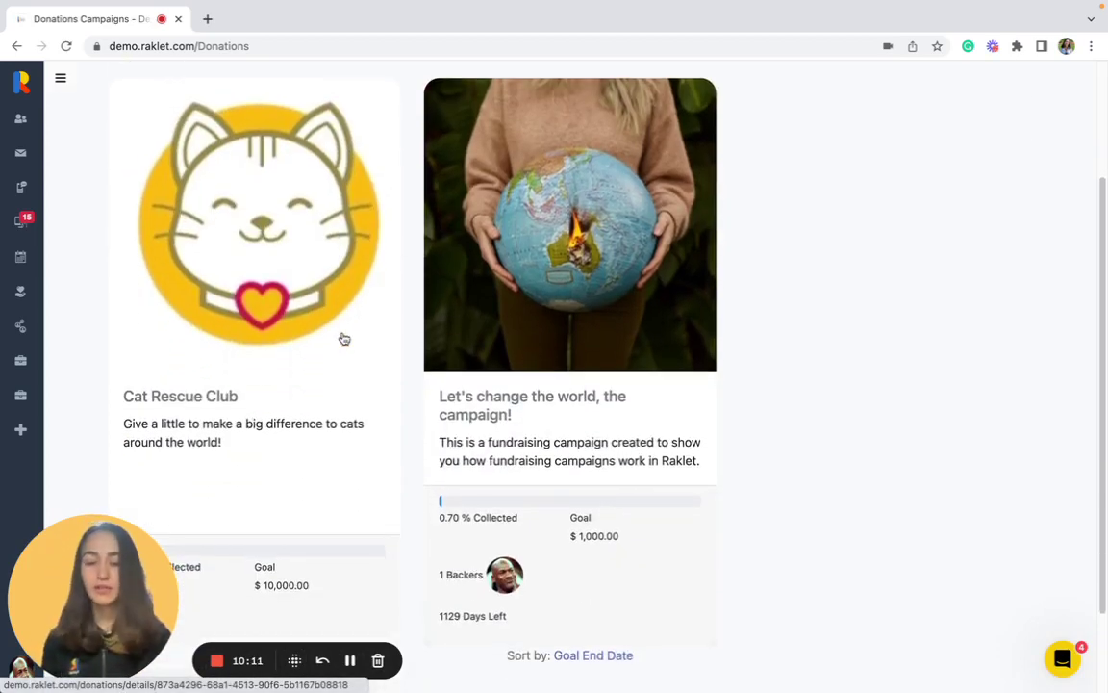
left_click(149, 395)
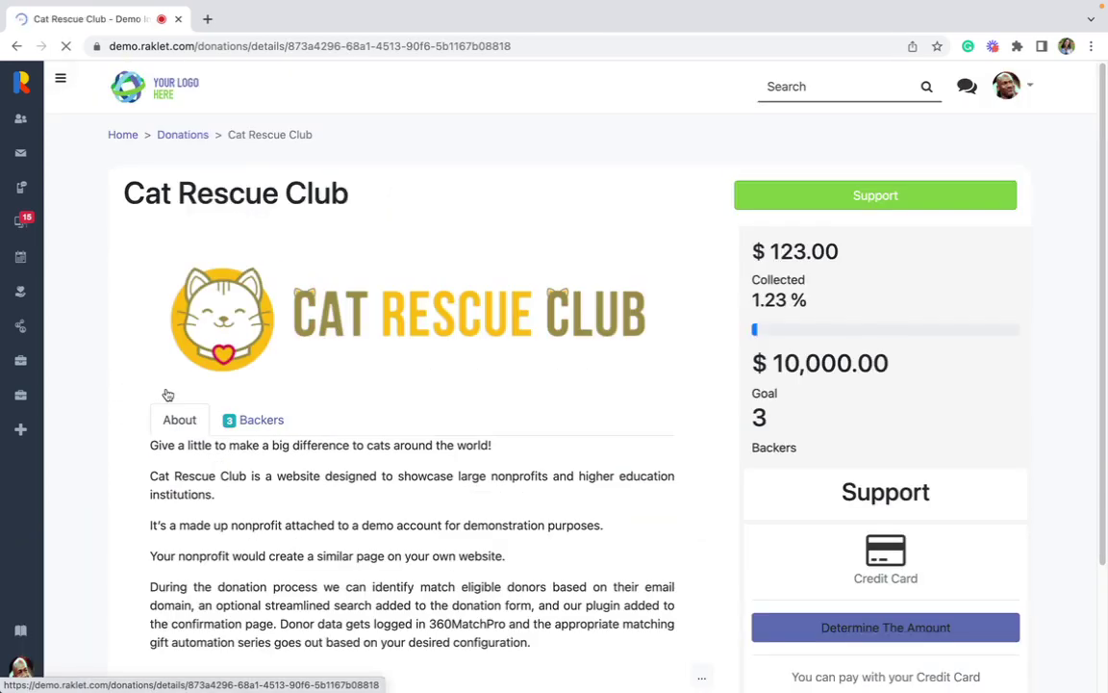
Look through the Cat Rescue Club fundraiser page, including its title, description and support section
triple_click(262, 192)
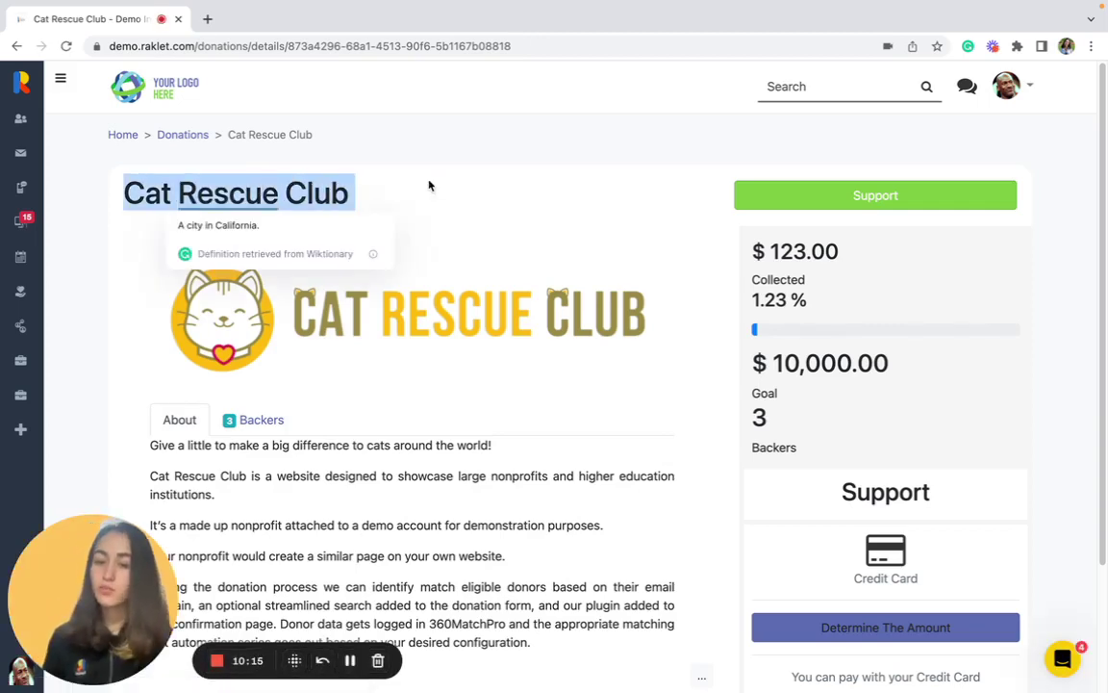
left_click(443, 204)
scroll(425, 334, "down", 3)
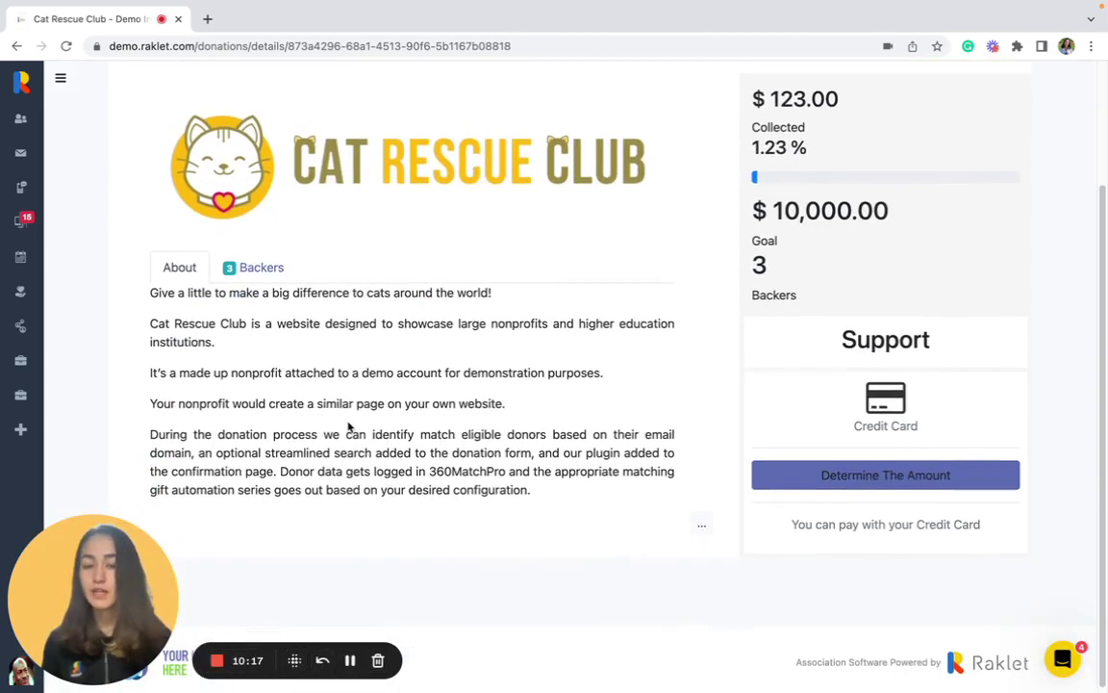
scroll(349, 427, "up", 3)
scroll(350, 425, "down", 2)
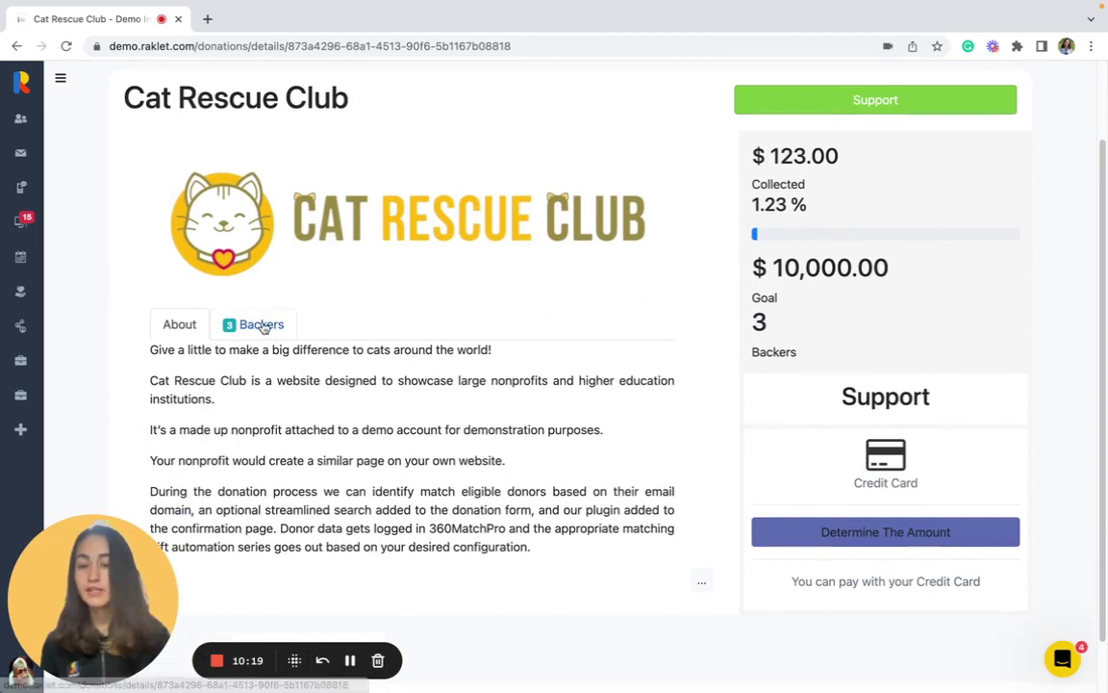
View the fundraiser's backers, check the first backer's profile and close it, and highlight the campaign's goal amount
left_click(263, 326)
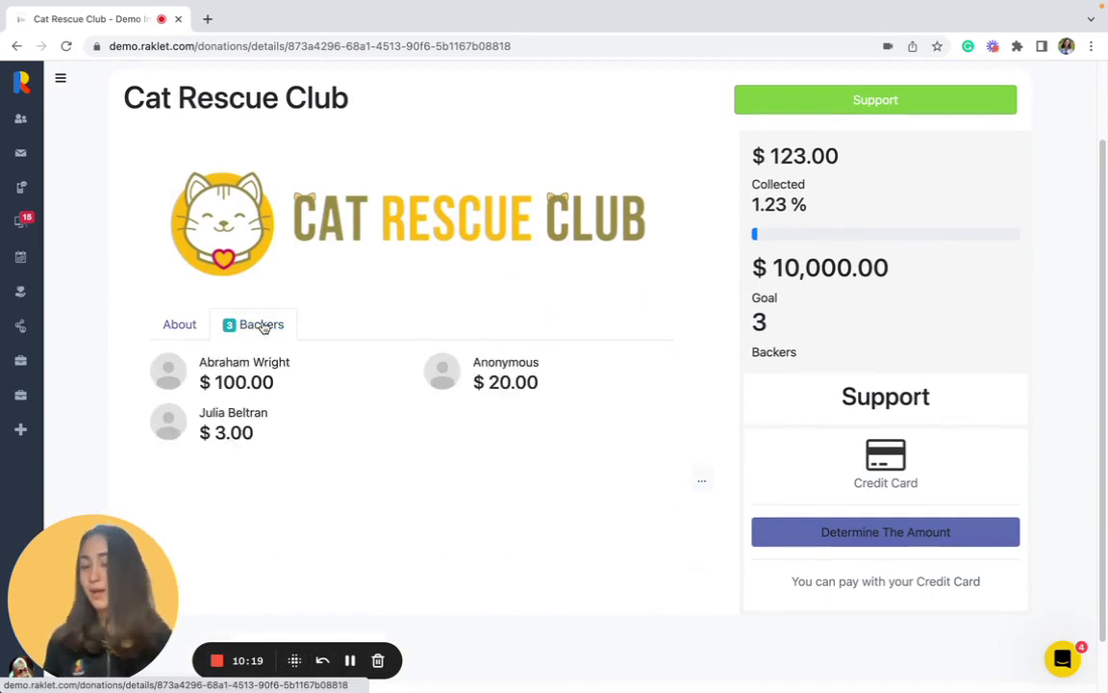
left_click(214, 366)
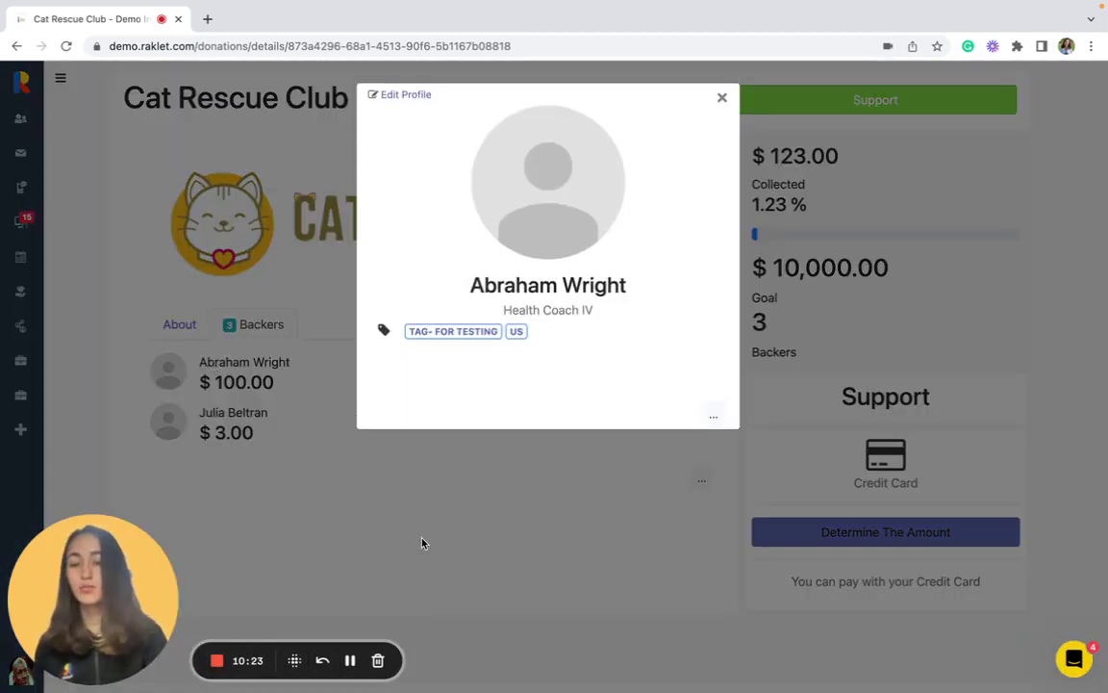
left_click(424, 541)
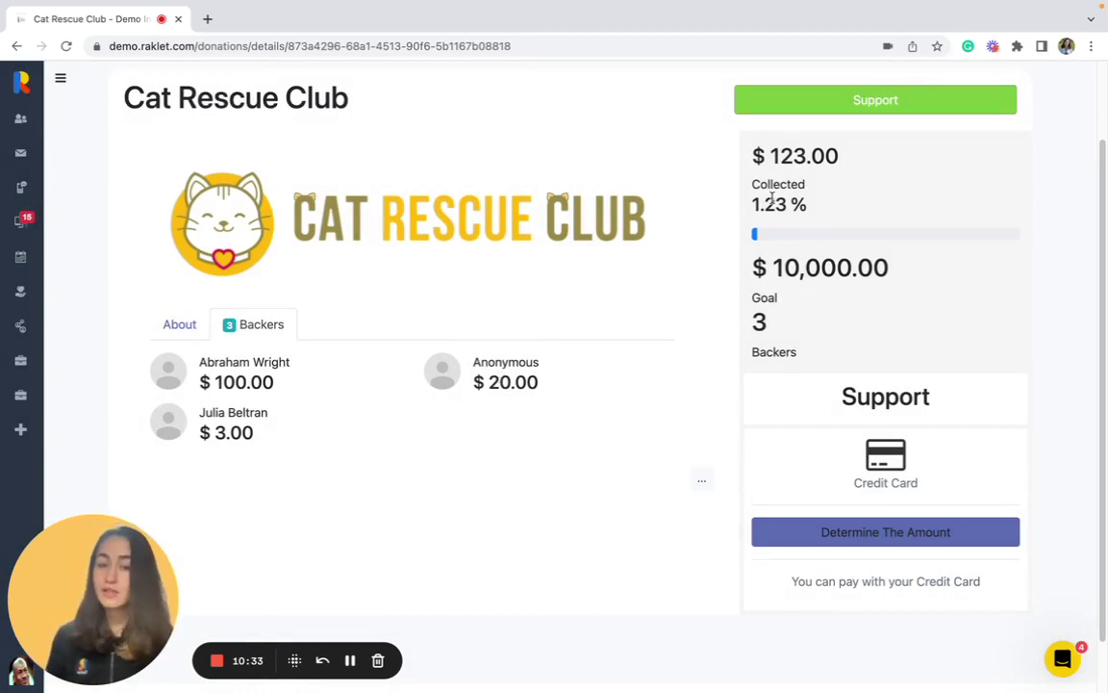
triple_click(776, 267)
left_click(808, 318)
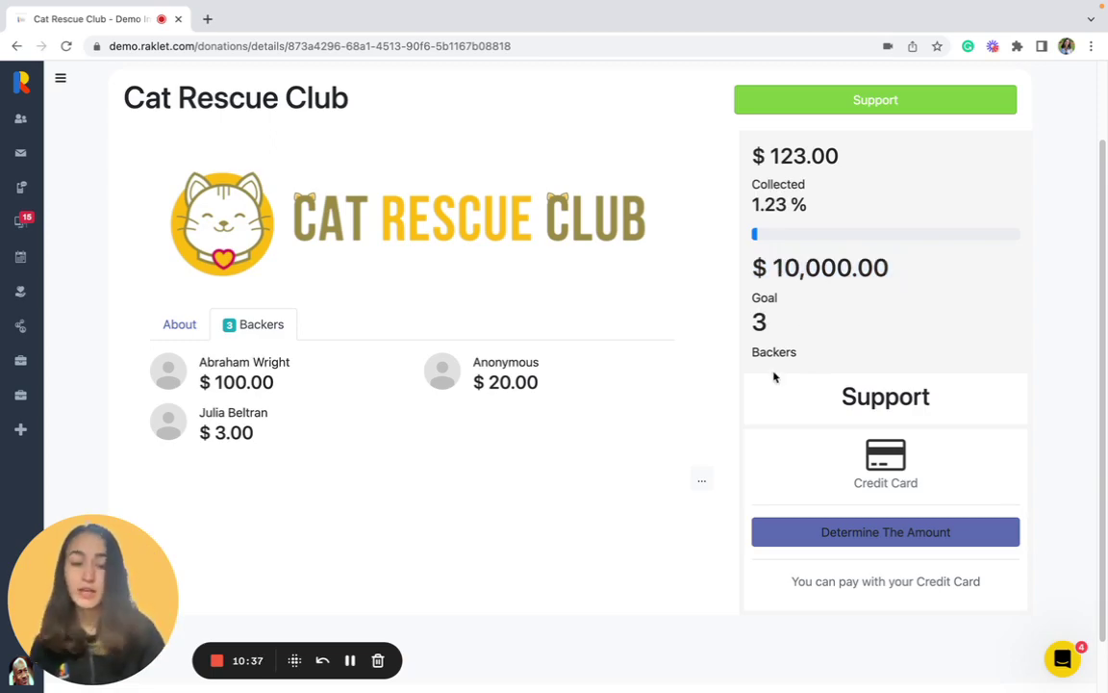
Start a 200 USD donation to the fundraiser and tick the monthly recurring, anonymous and payment terms options
scroll(775, 376, "down", 1)
scroll(775, 376, "up", 1)
left_click(827, 106)
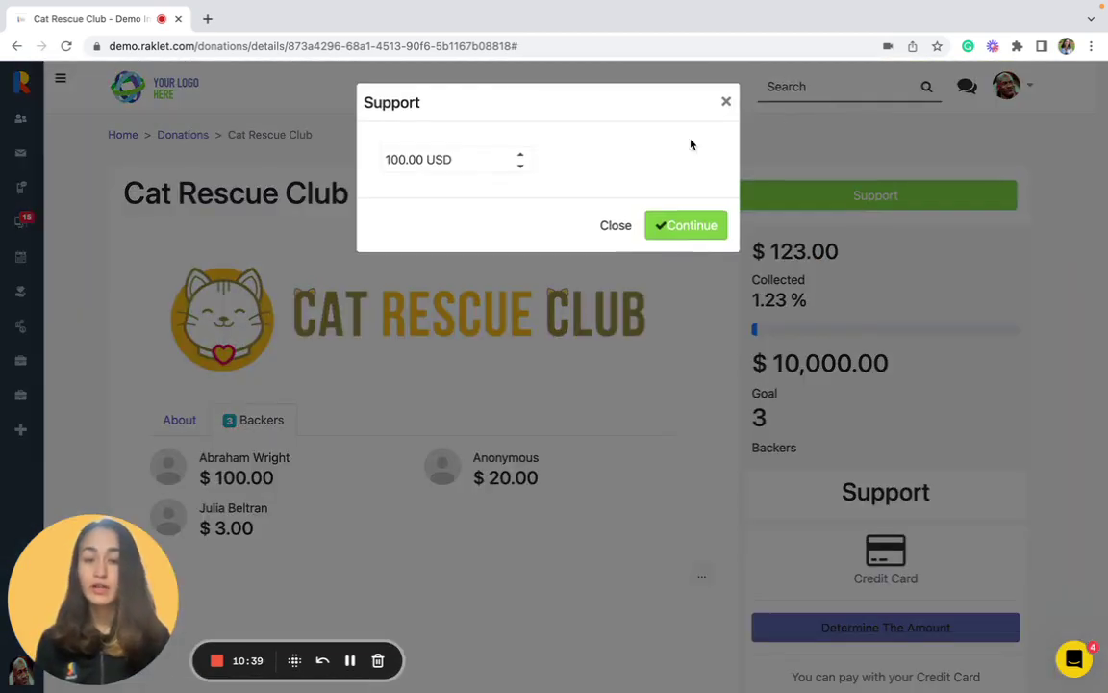
left_click(388, 159)
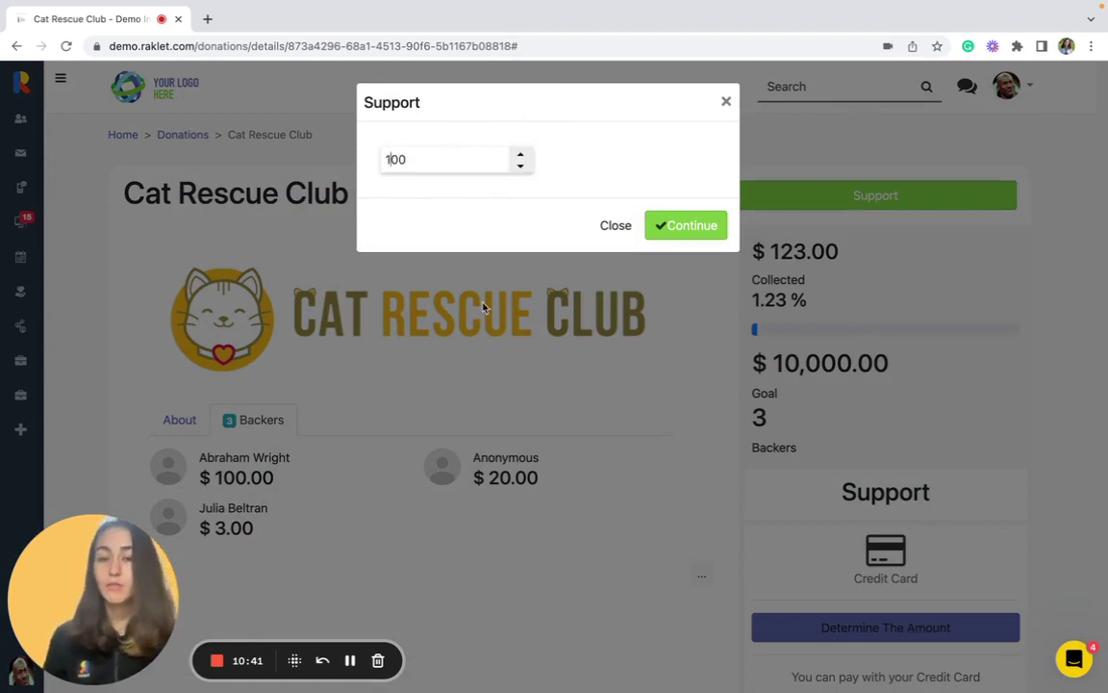
key("BackSpace")
type("2")
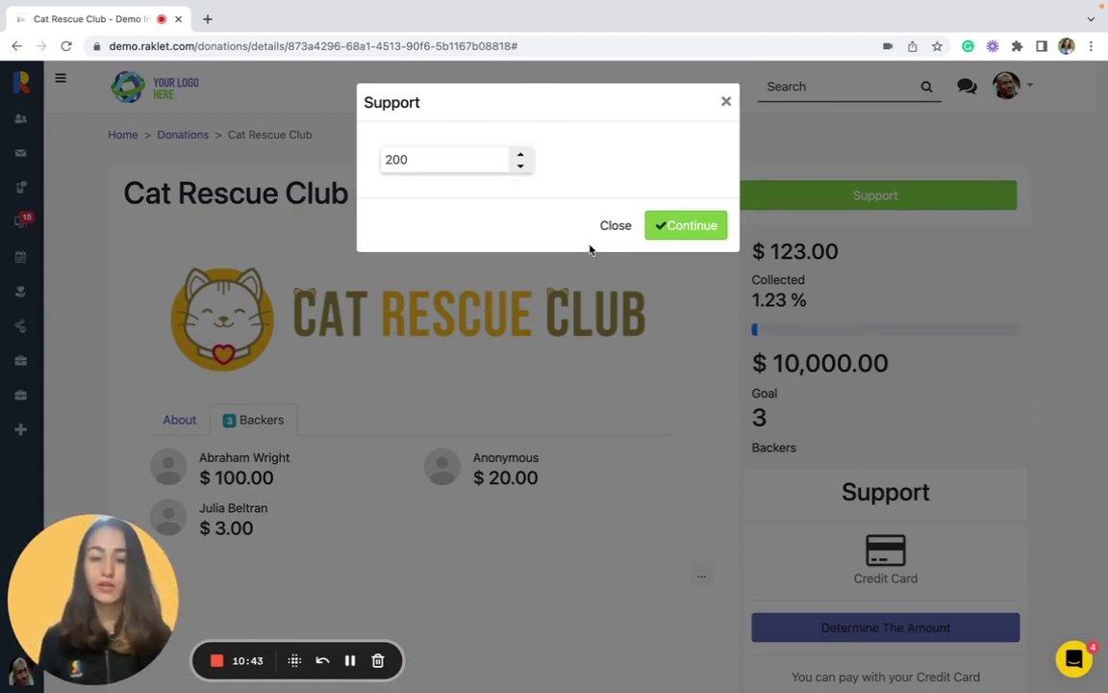
left_click(573, 174)
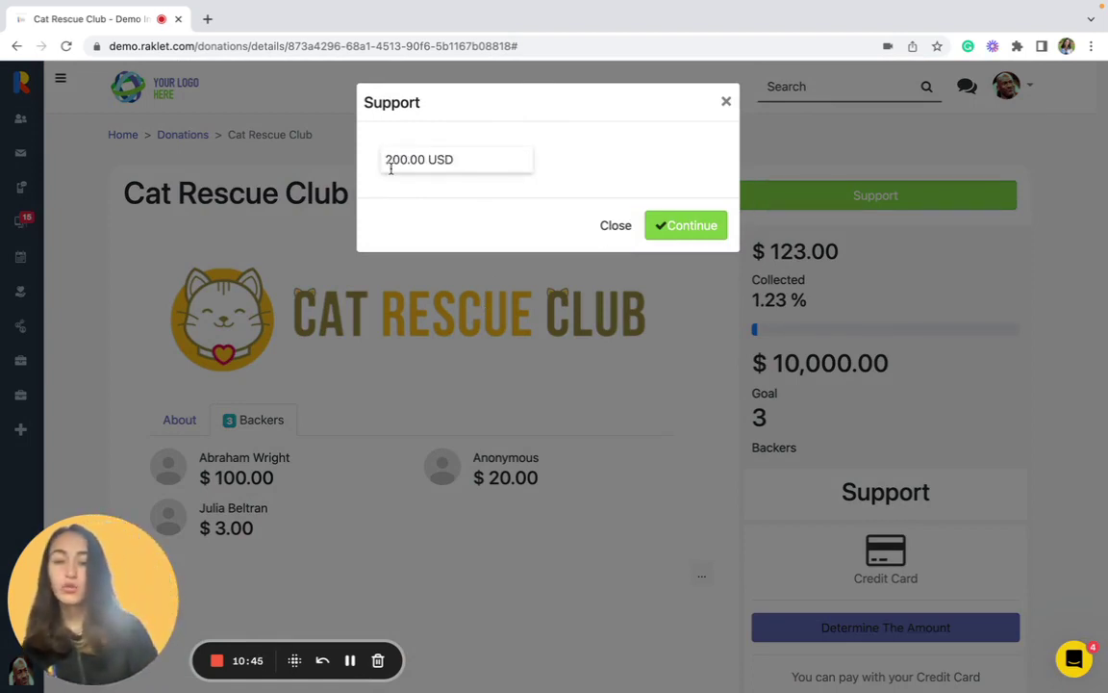
left_click(695, 225)
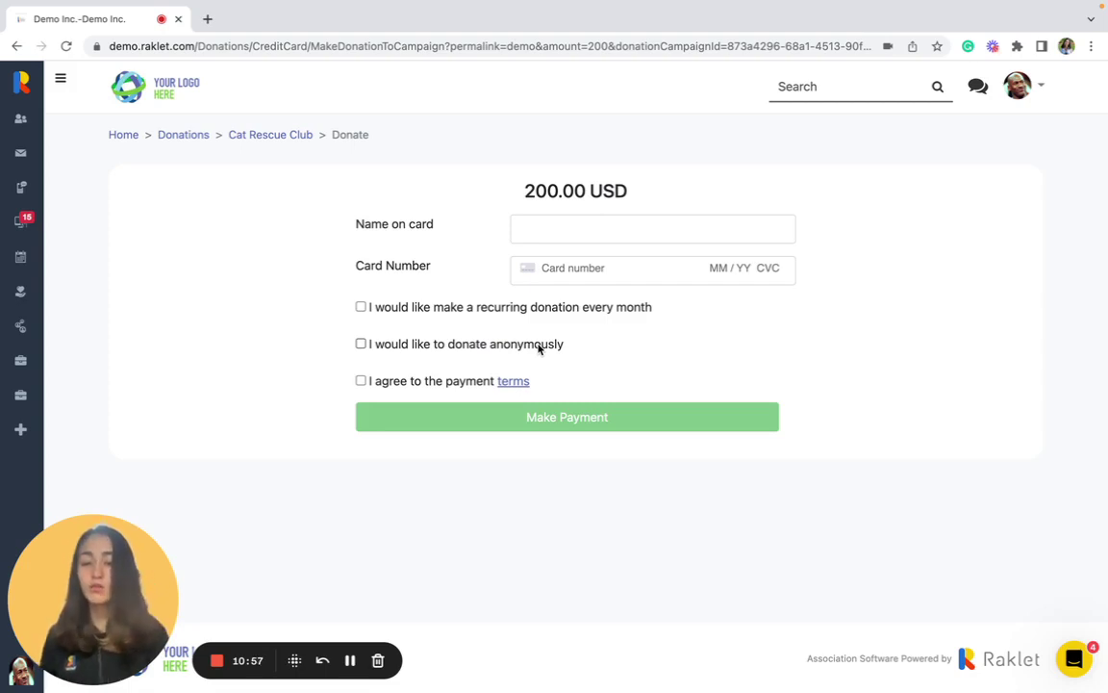
left_click(360, 383)
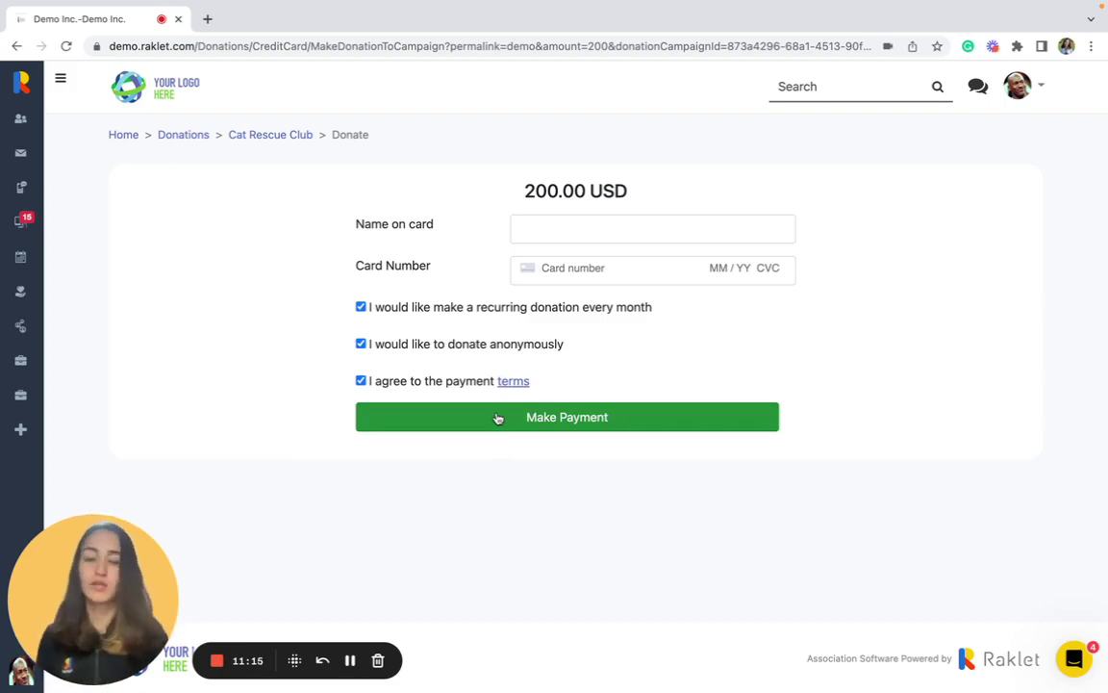
Leave the donation form, return to the network's home page and open the Newsletters page
scroll(497, 417, "left", 5)
scroll(498, 417, "down", 3)
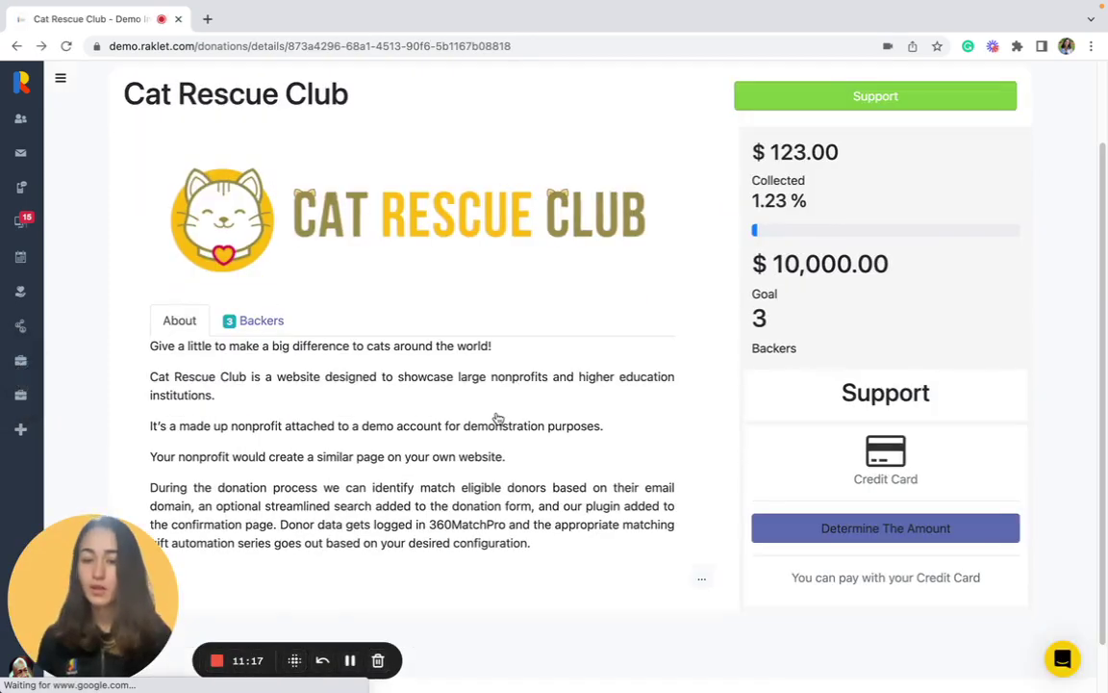
scroll(191, 183, "up", 3)
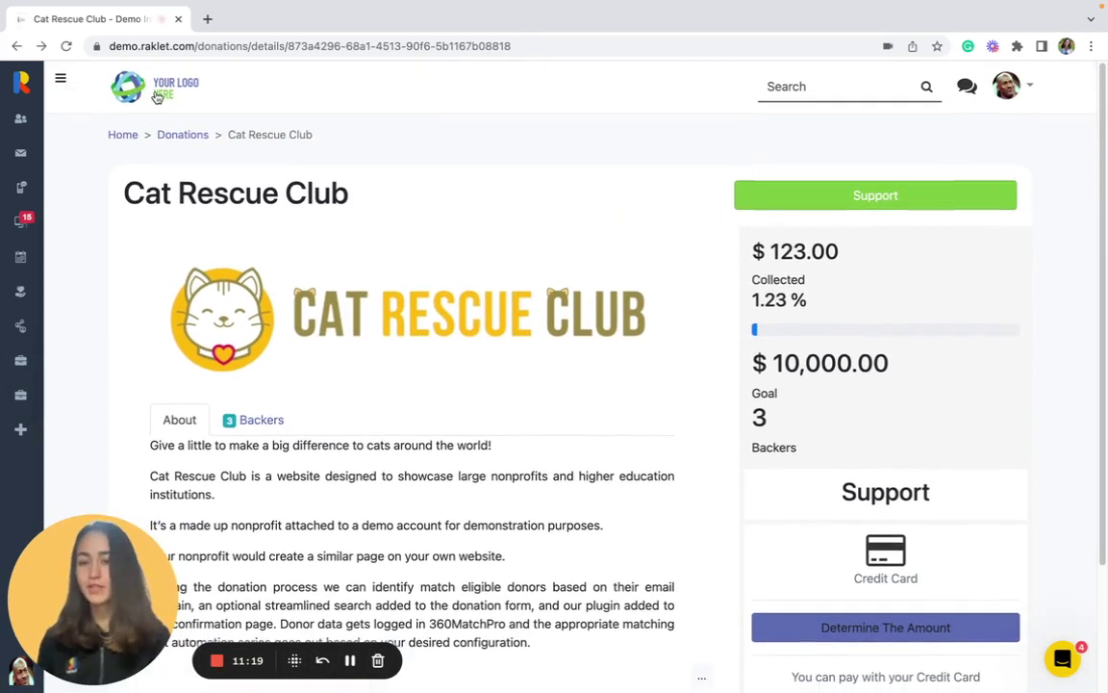
left_click(157, 97)
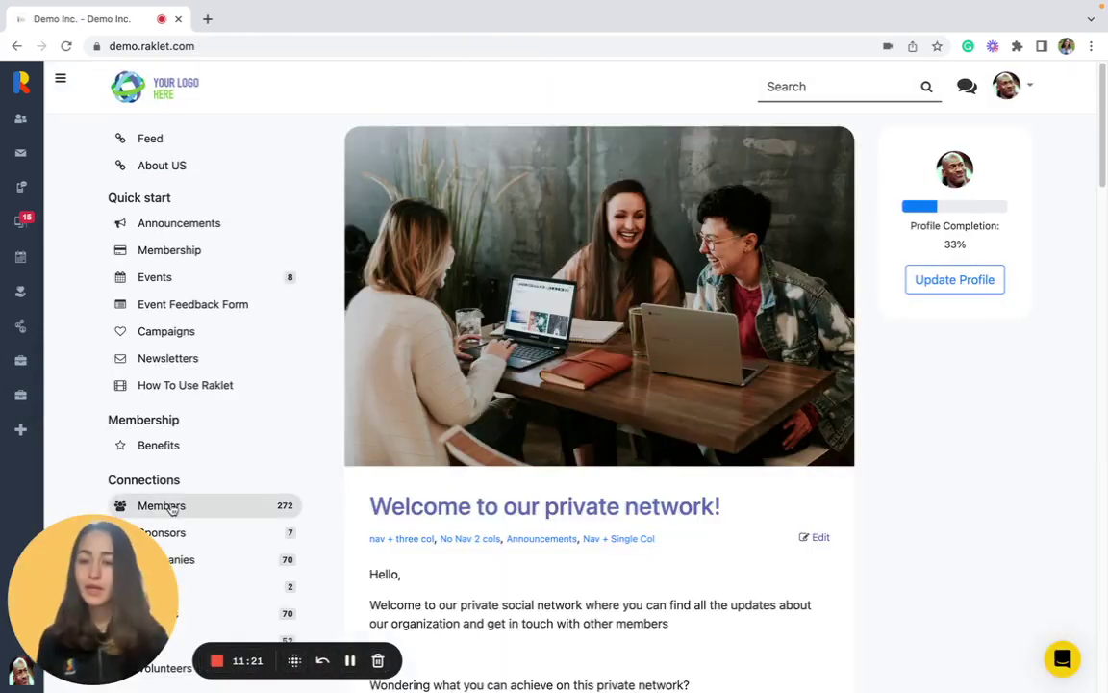
scroll(171, 508, "down", 1)
scroll(172, 508, "down", 1)
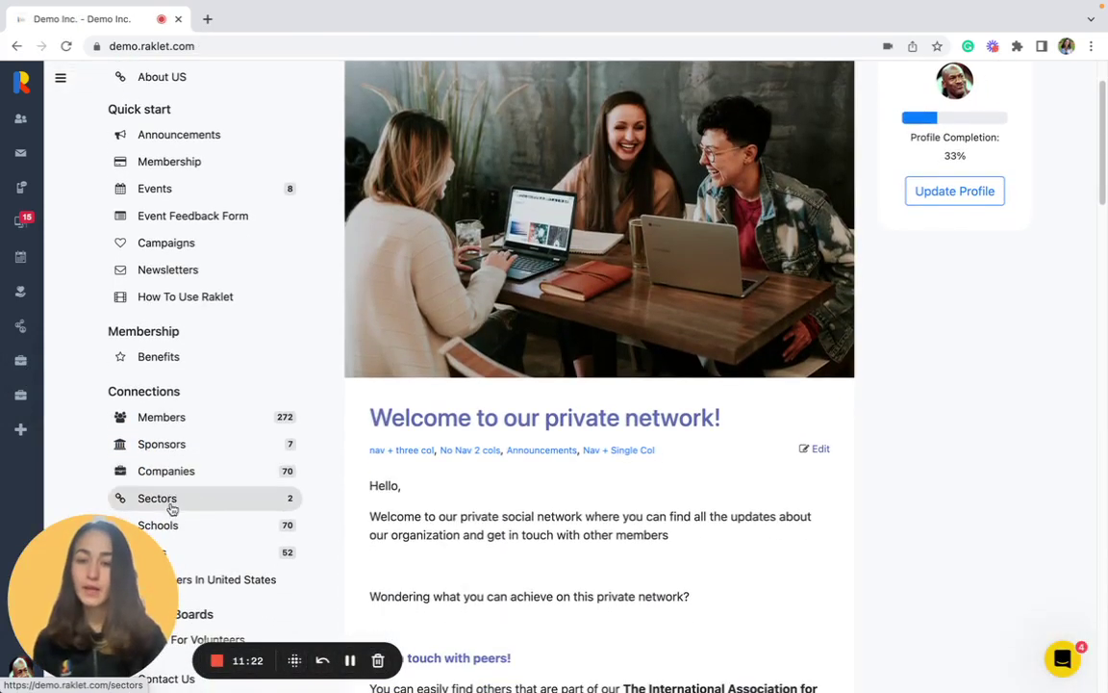
left_click(203, 276)
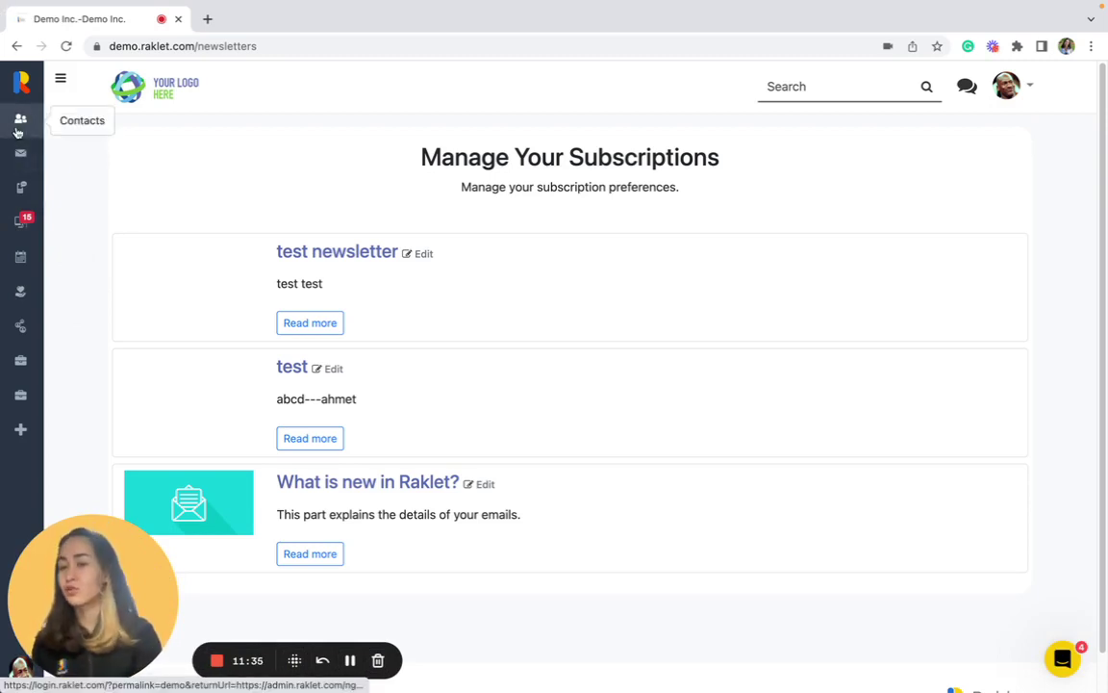
Open the "What is new in Raklet?" newsletter and look through its description and past issues
scroll(285, 228, "down", 2)
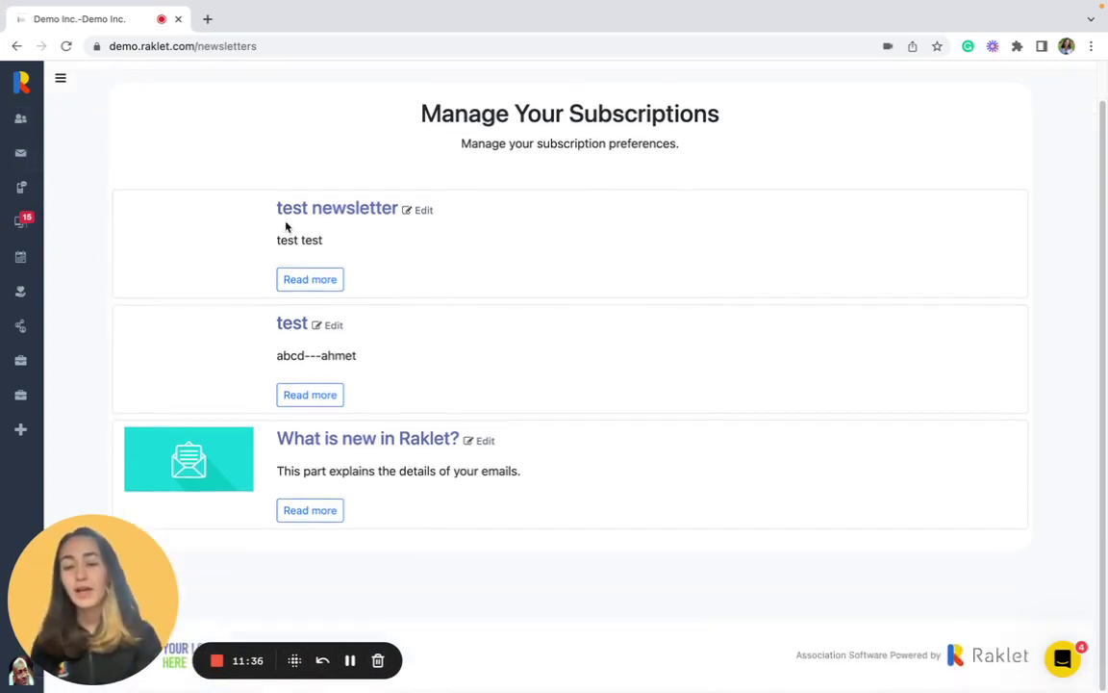
left_click(332, 444)
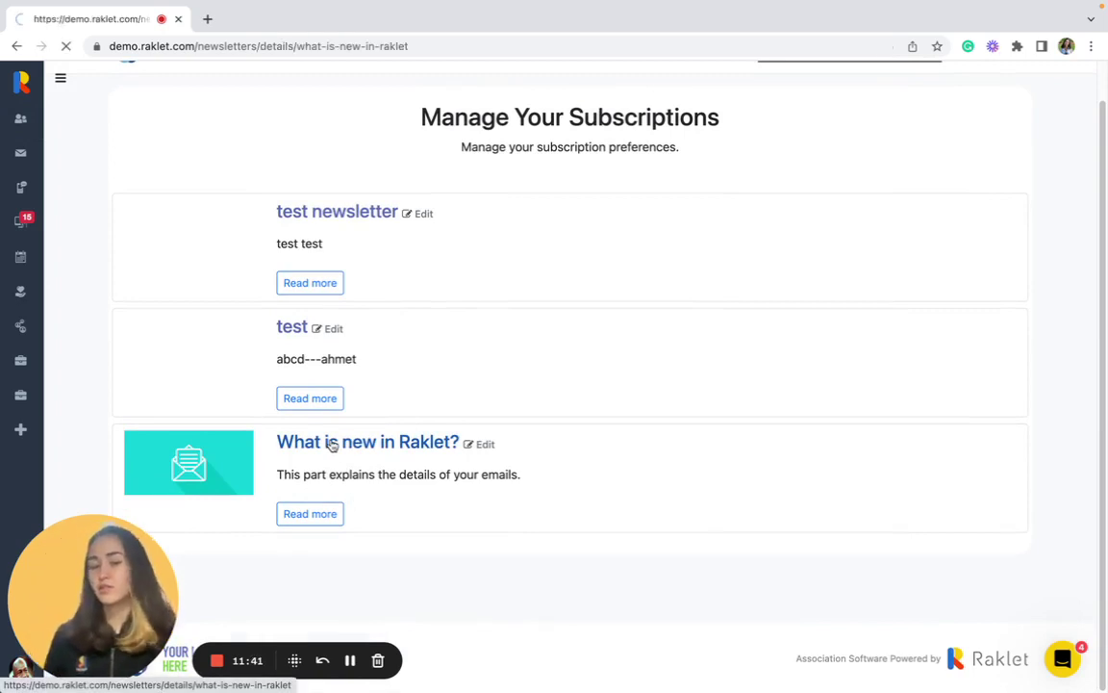
scroll(332, 444, "down", 2)
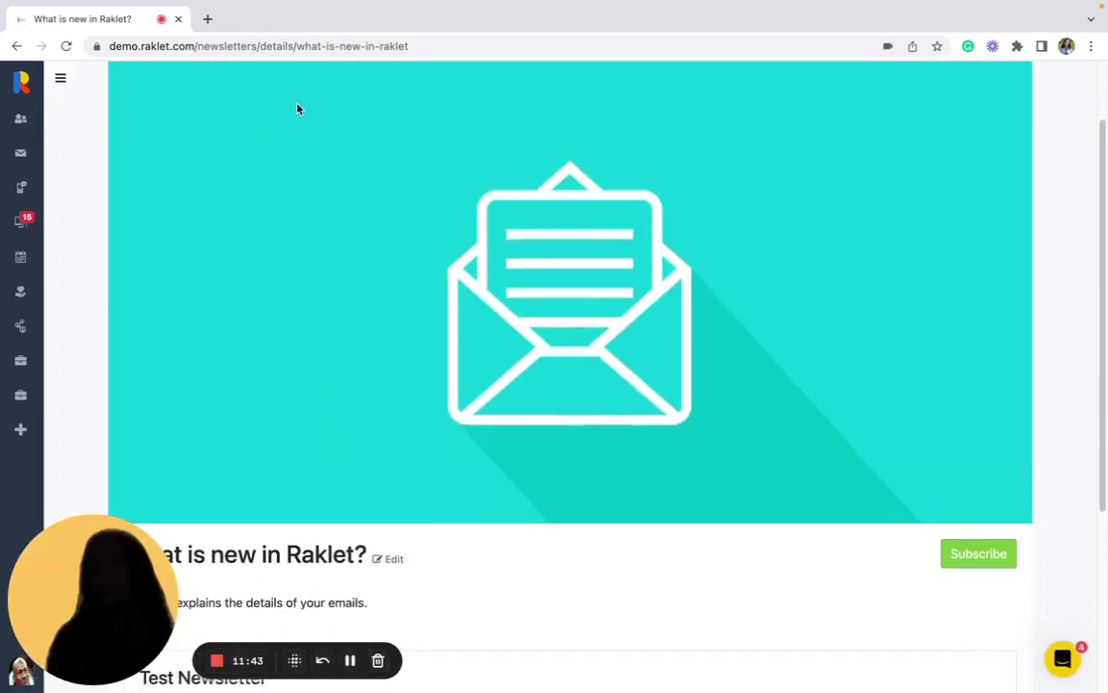
scroll(299, 292, "down", 5)
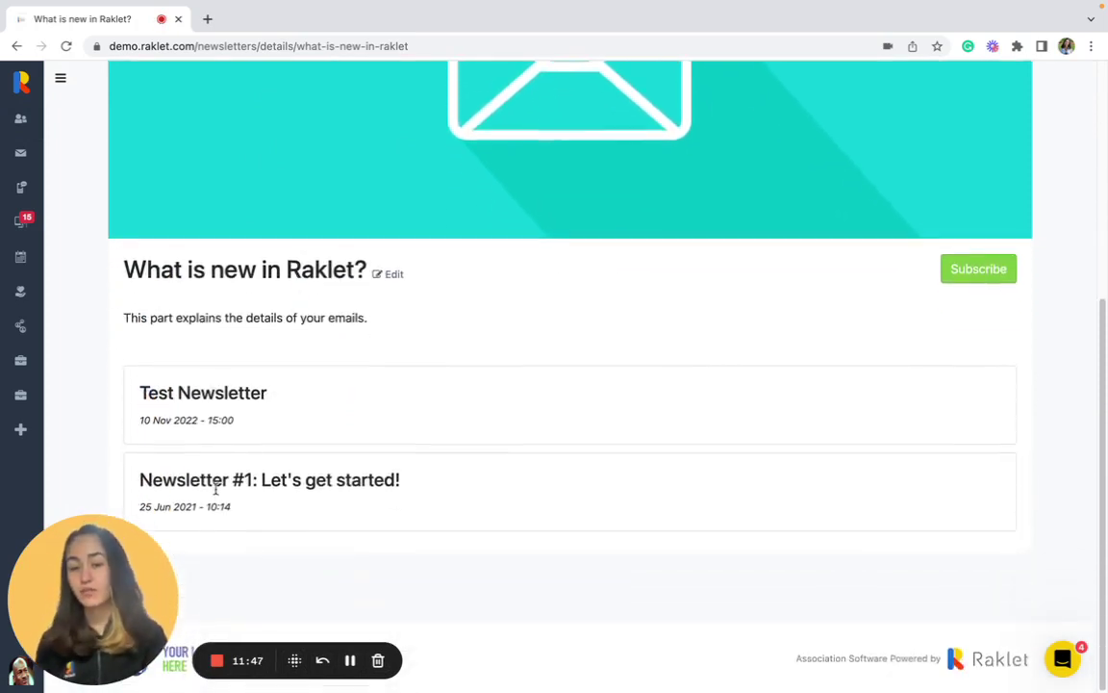
scroll(225, 337, "up", 3)
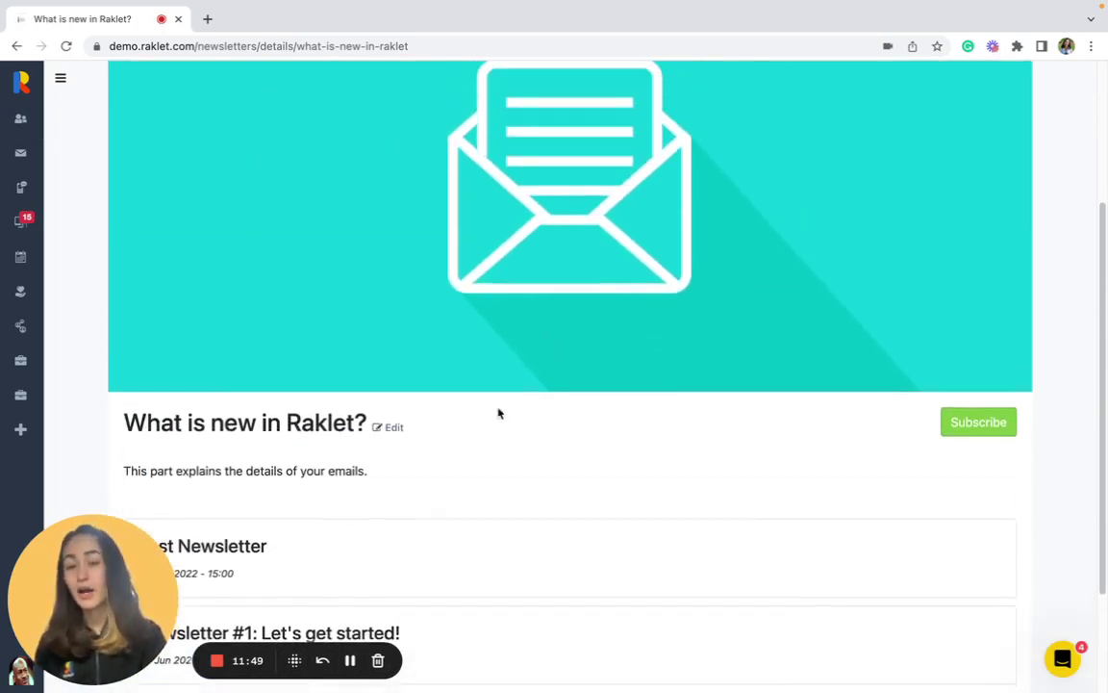
Try to subscribe to the newsletter and check the membership plan choices for signing up
left_click(975, 423)
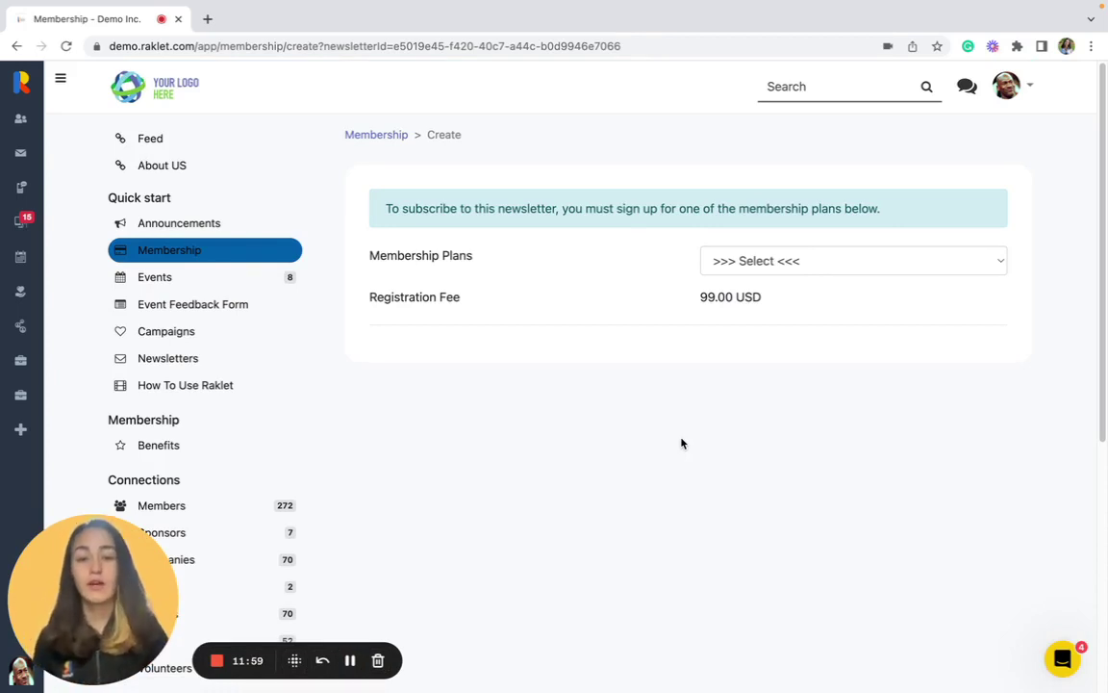
left_click(793, 258)
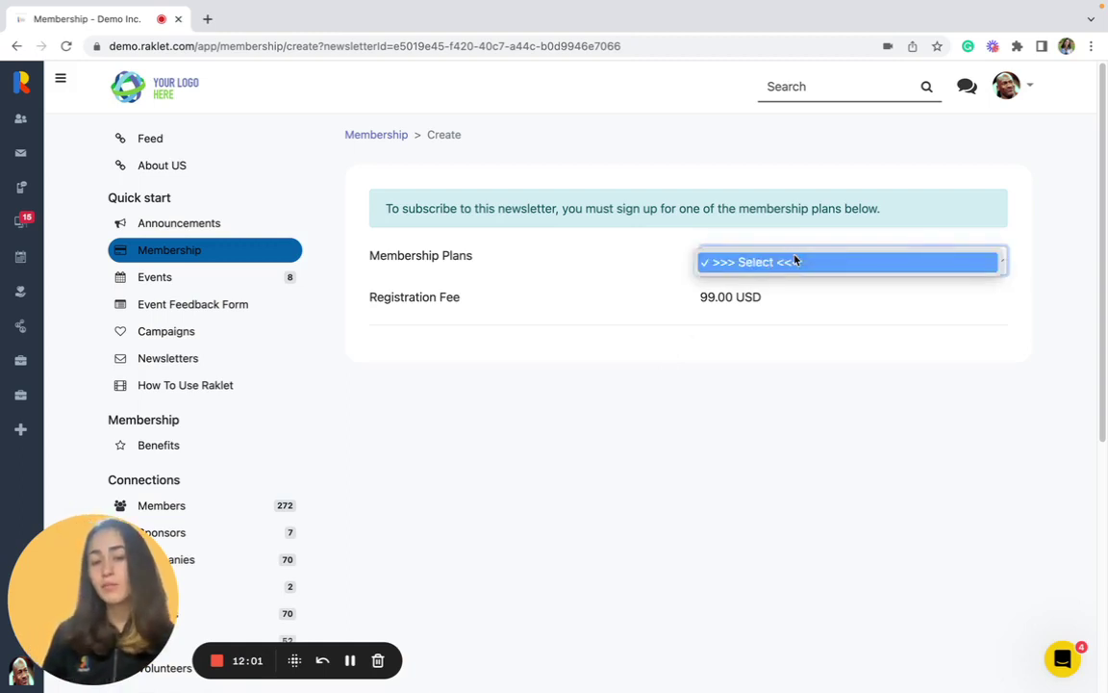
left_click(779, 327)
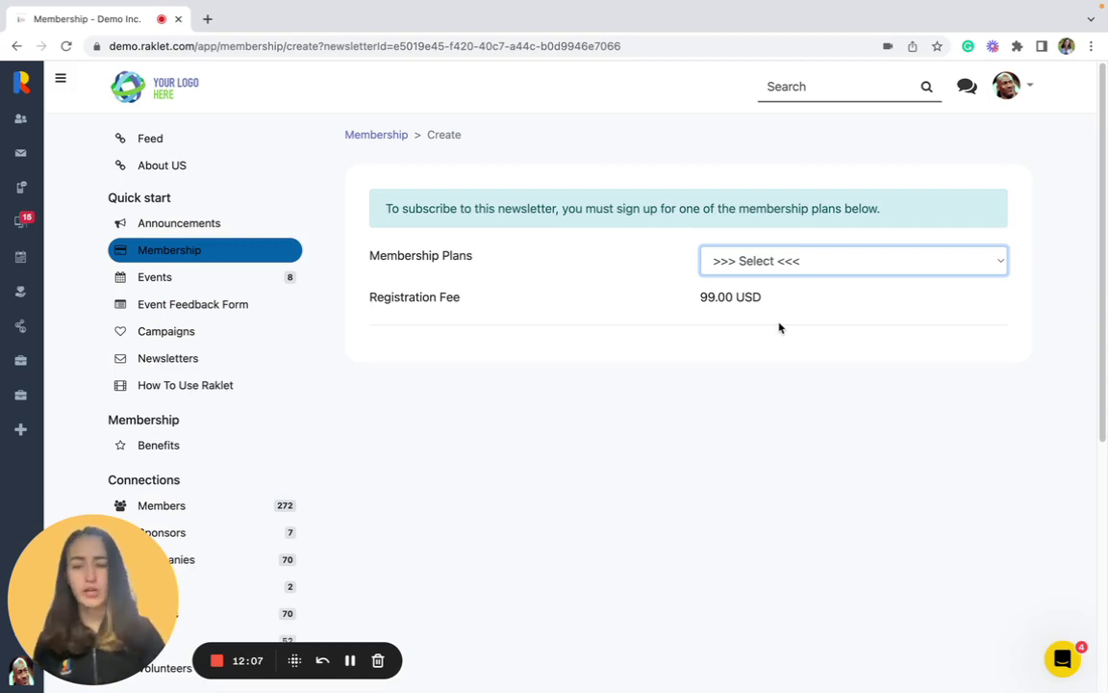
Open the Members directory under Connections and look through the listed people
scroll(779, 327, "down", 2)
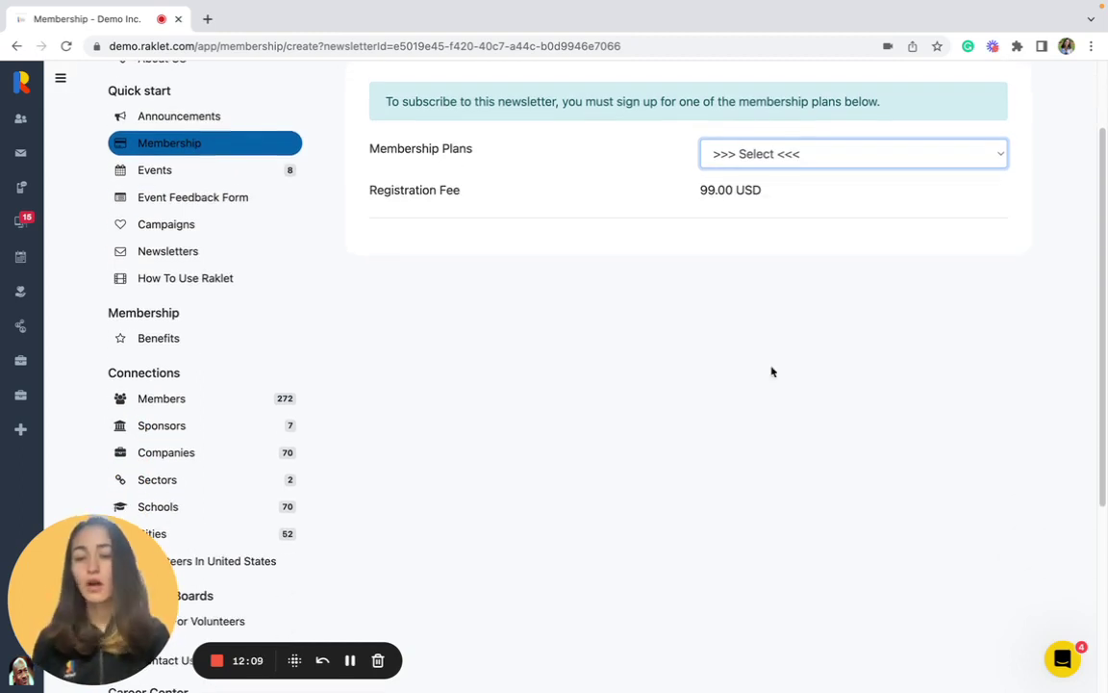
scroll(318, 433, "down", 1)
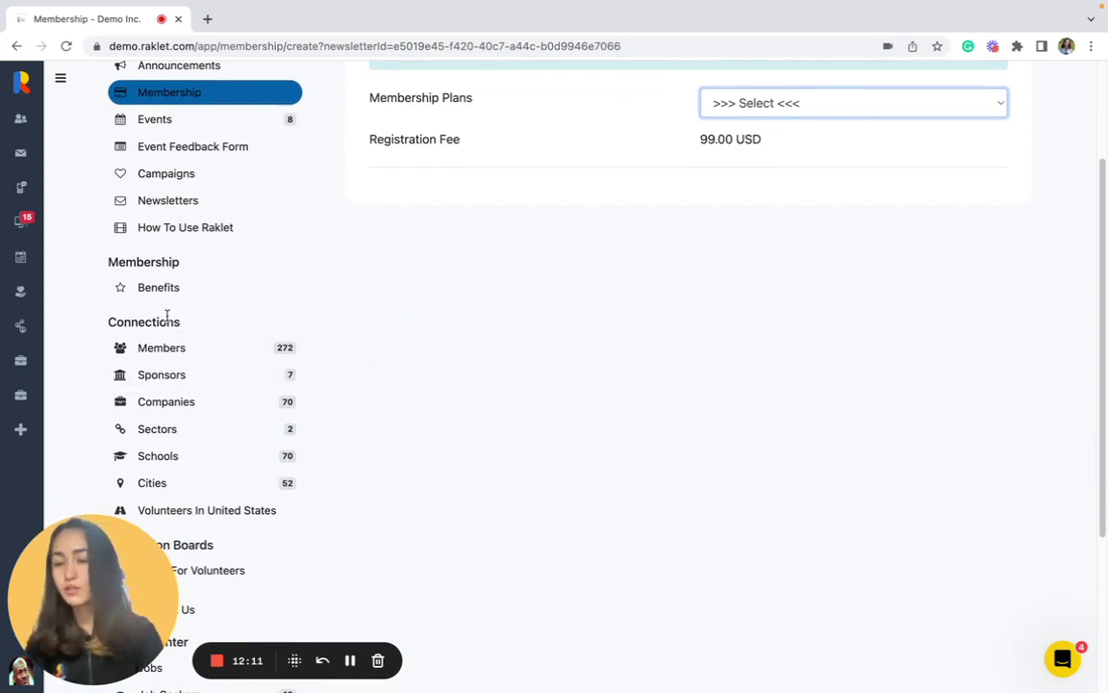
scroll(315, 366, "down", 2)
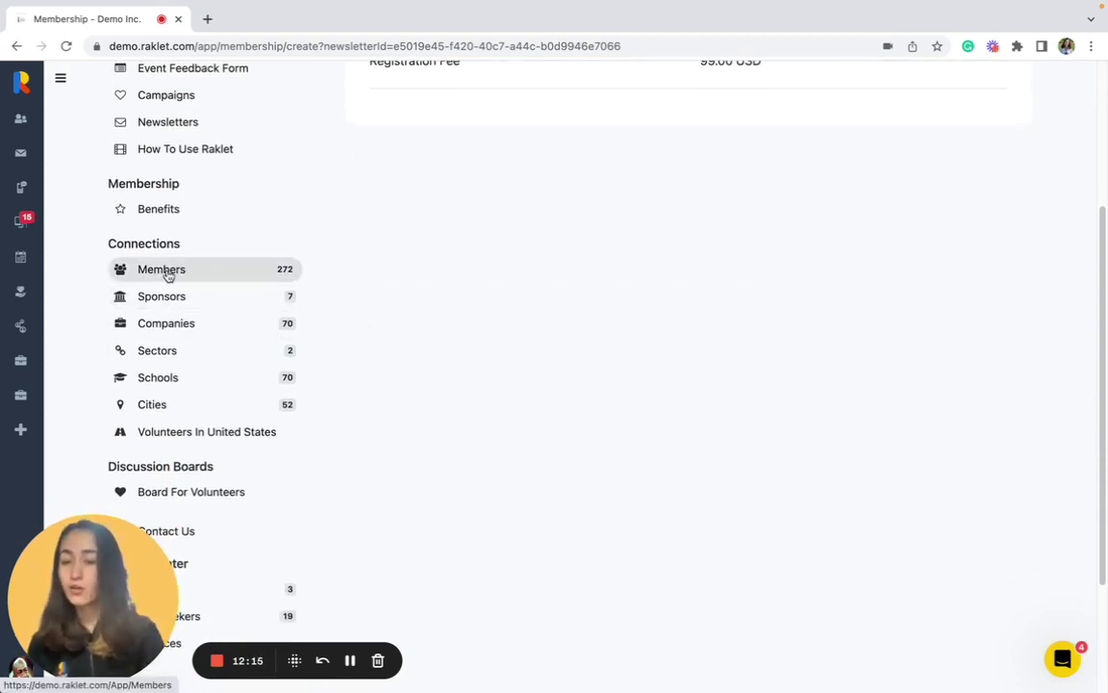
left_click(168, 276)
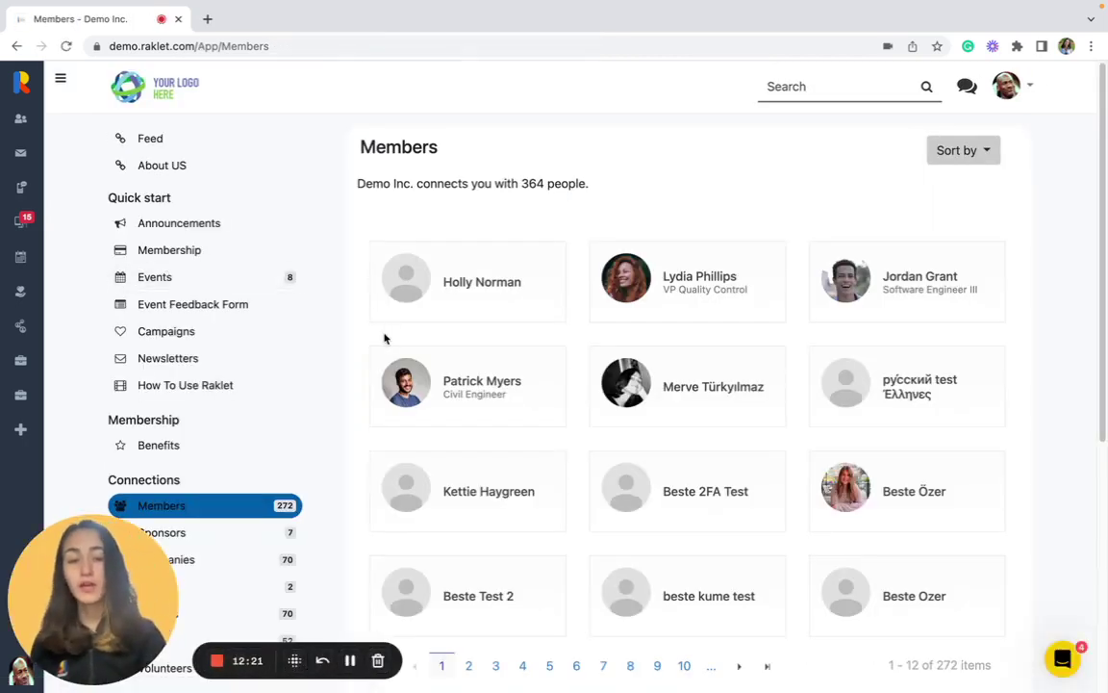
scroll(384, 338, "down", 1)
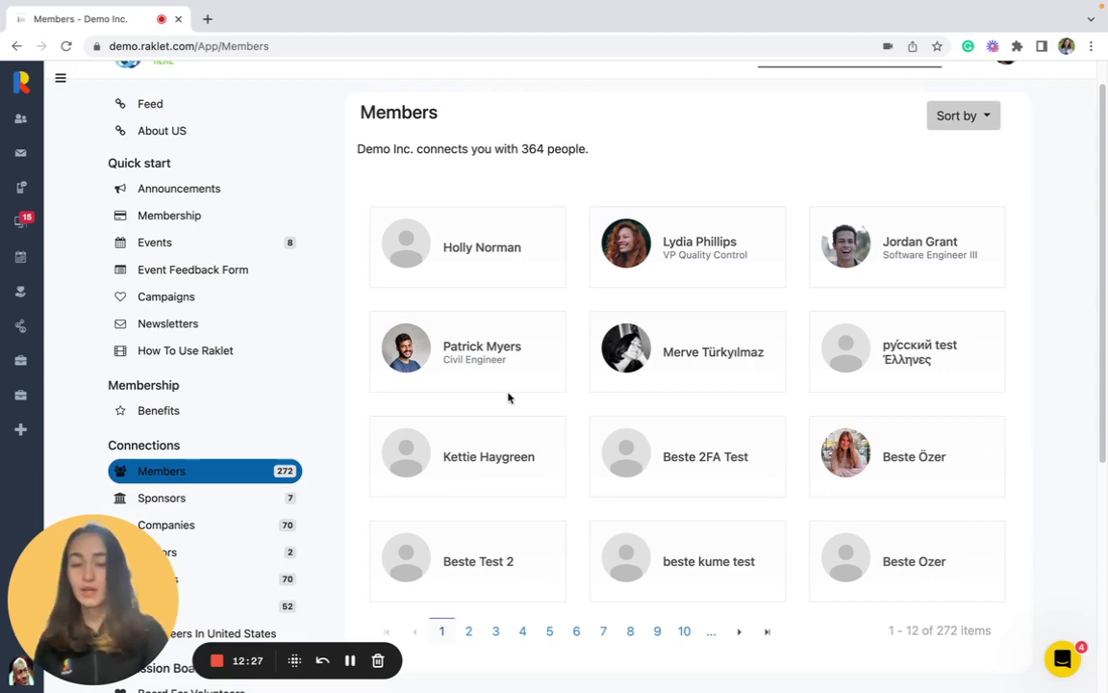
Open the profile of the member titled VP Quality Control and send them the private message "Hi!"
left_click(672, 222)
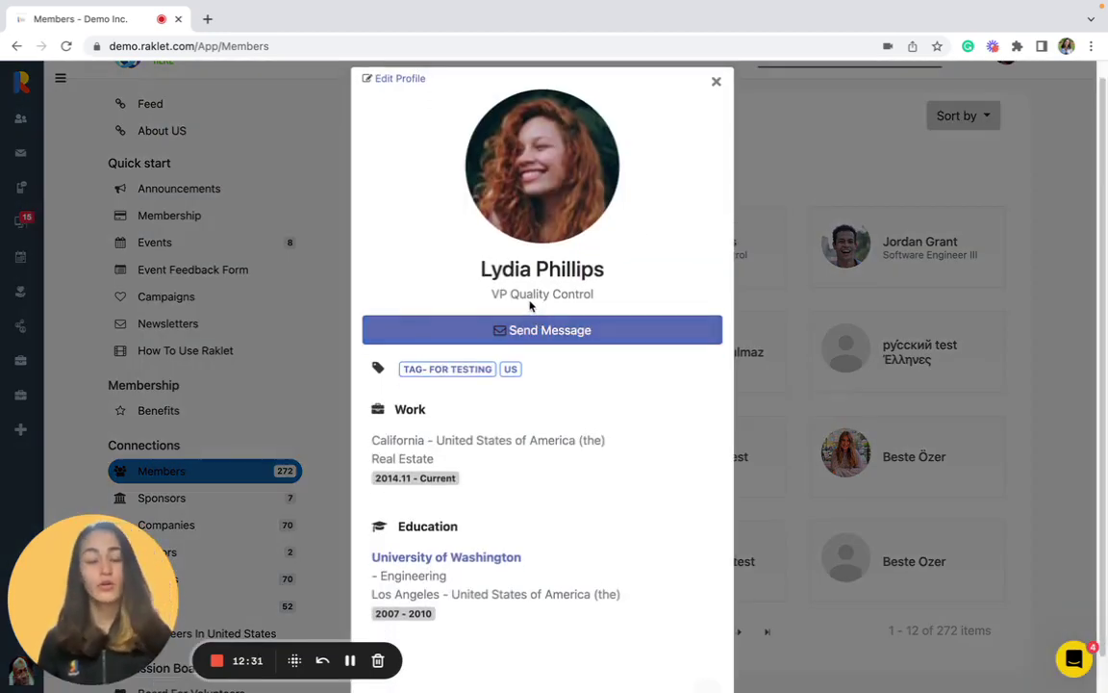
scroll(529, 305, "down", 1)
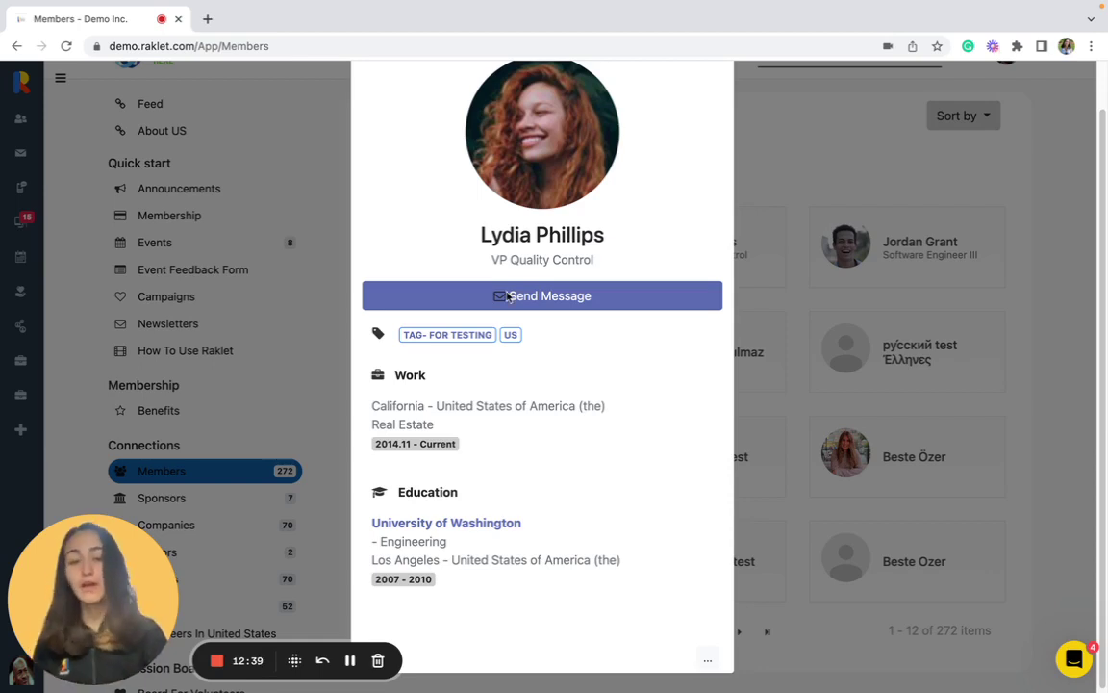
left_click(594, 293)
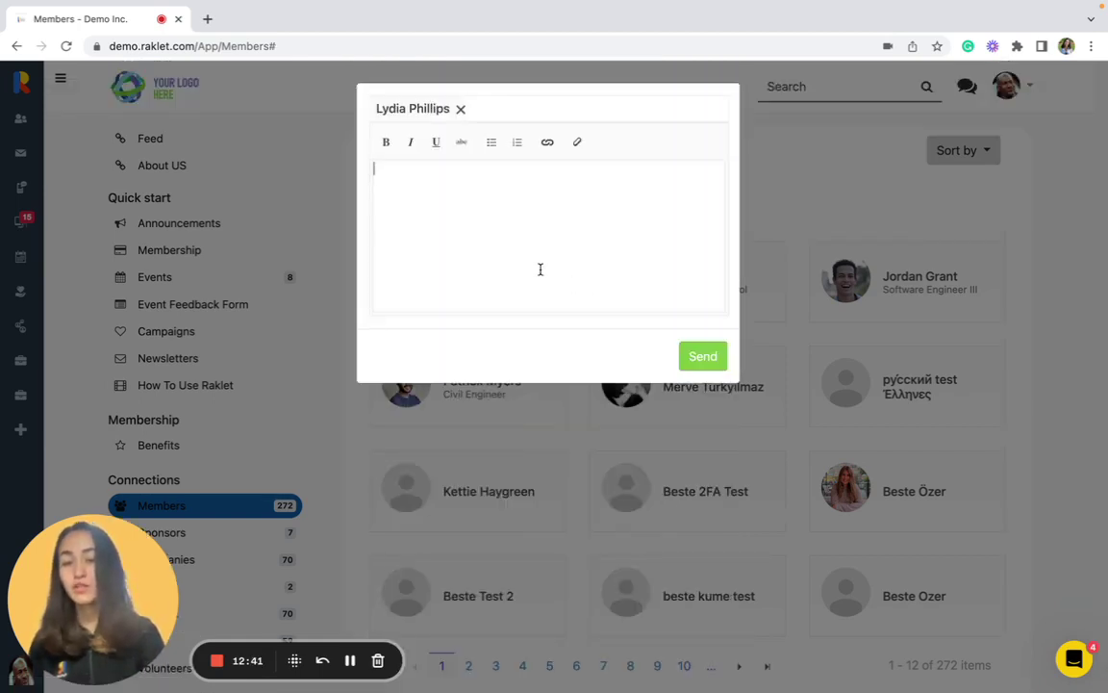
type("Hi")
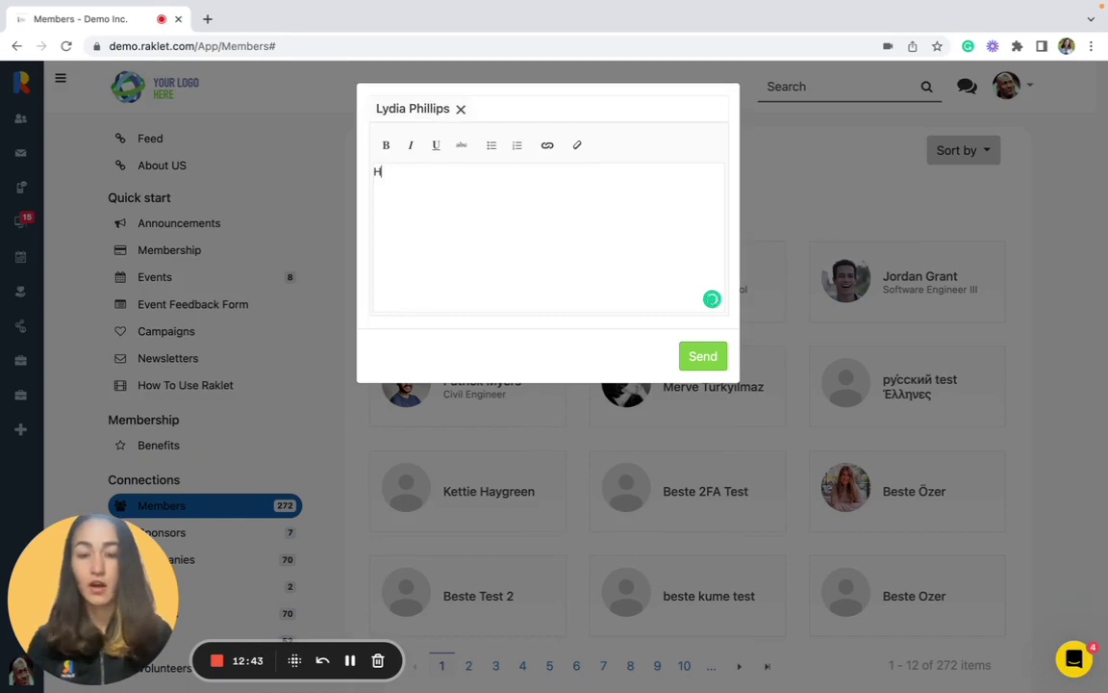
type("!")
left_click(715, 361)
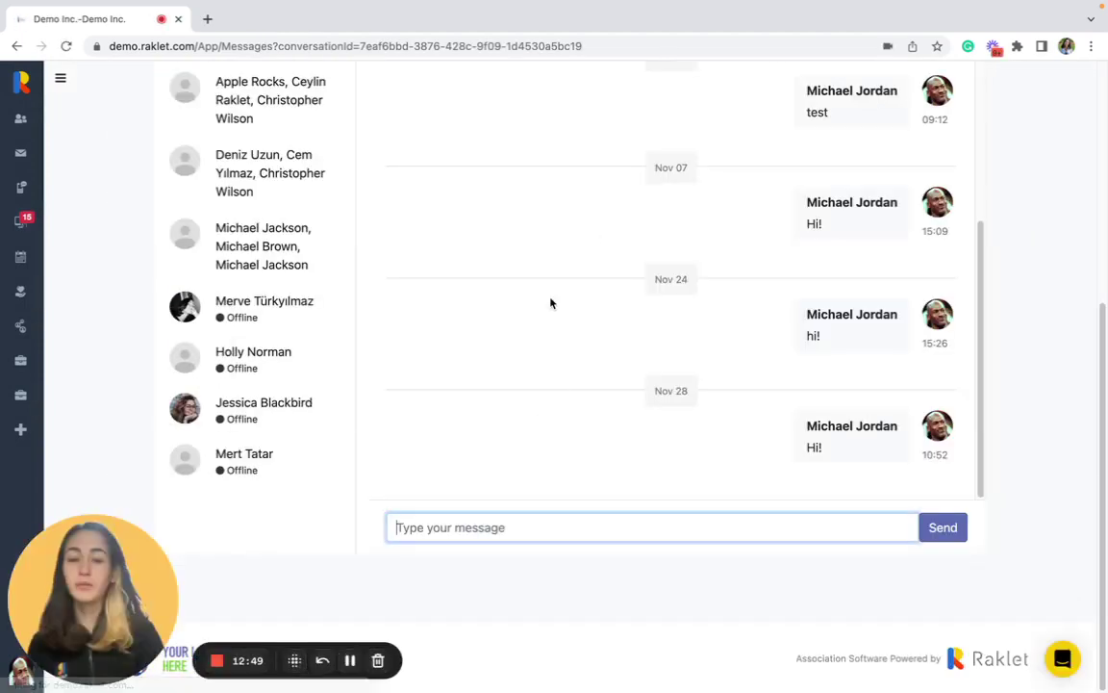
Look back through the private conversation and the list of other conversations, and return to the Members directory
scroll(1071, 255, "up", 5)
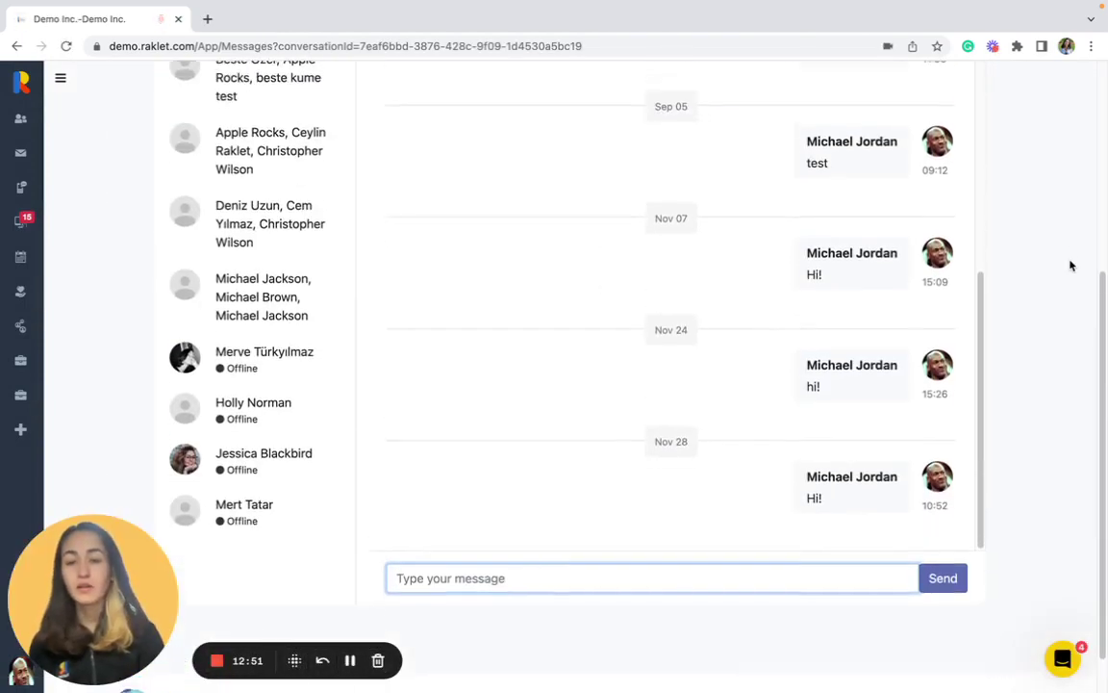
scroll(1070, 266, "up", 3)
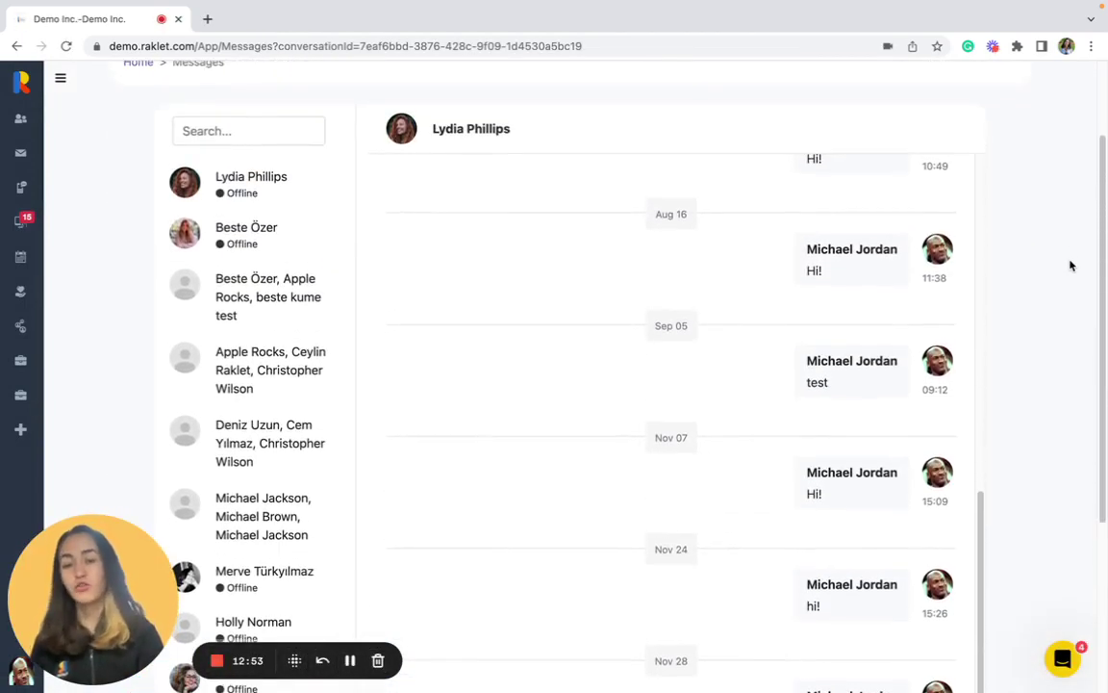
scroll(1068, 277, "up", 2)
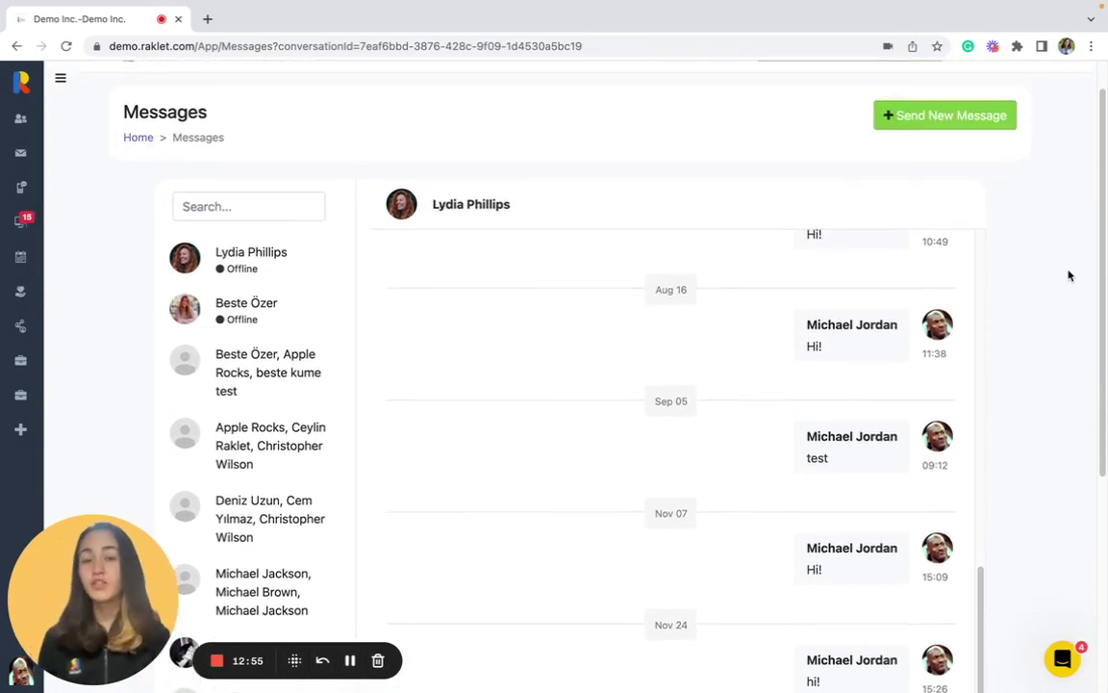
scroll(1068, 276, "up", 1)
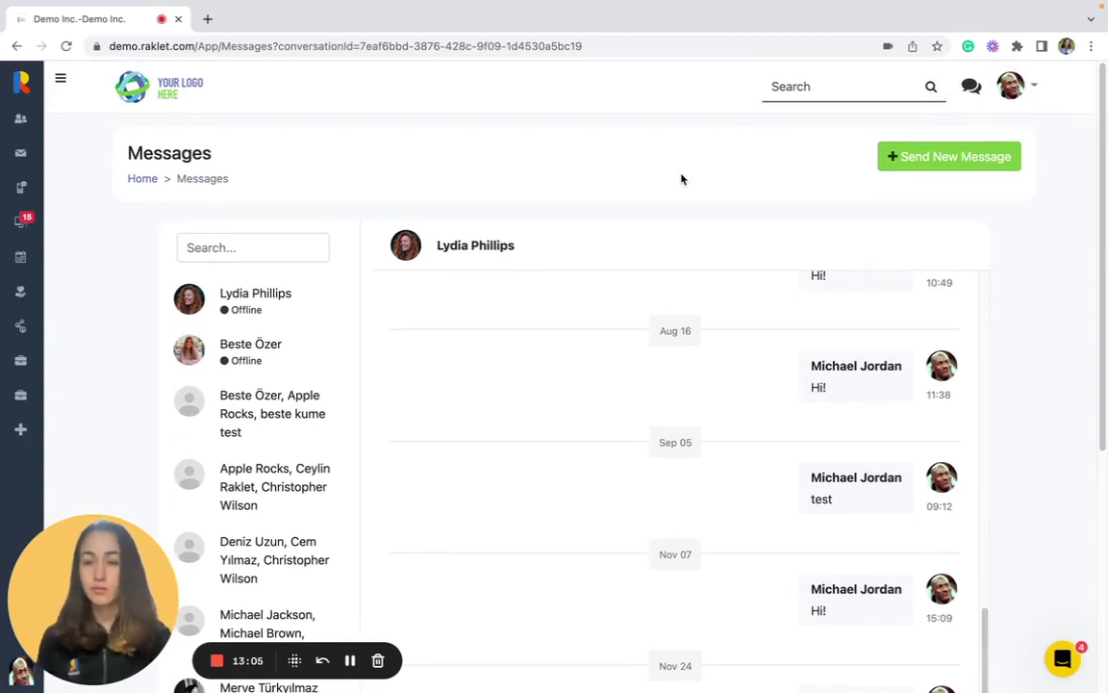
left_click(19, 49)
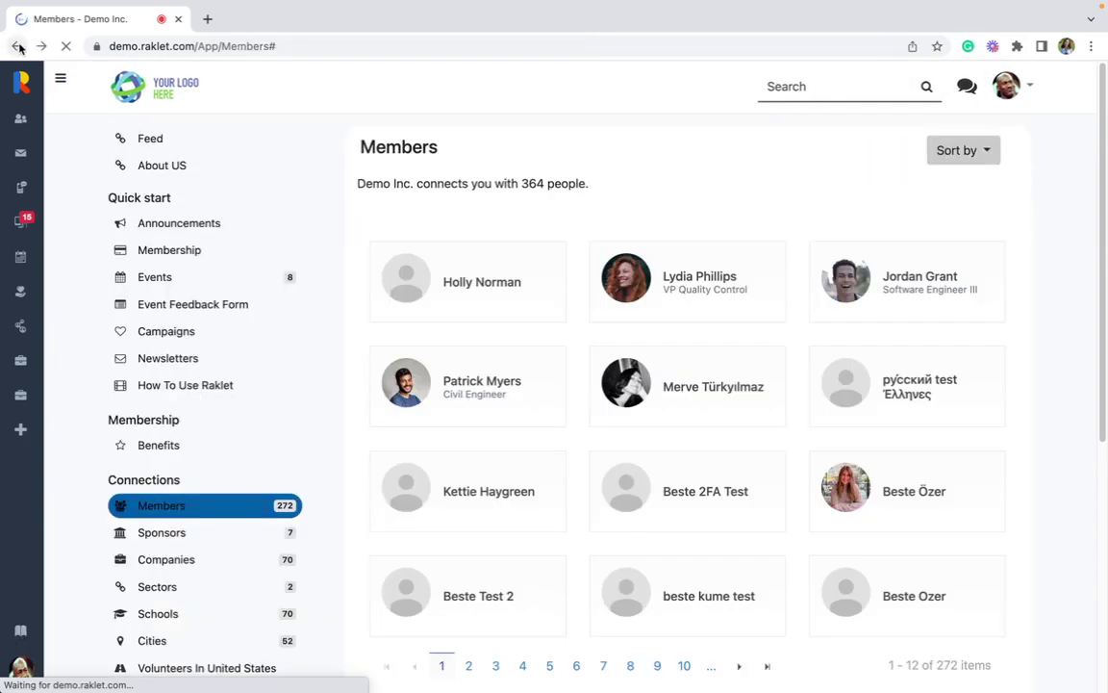
Check the sort options of the Members directory and close them without choosing one
scroll(596, 539, "down", 1)
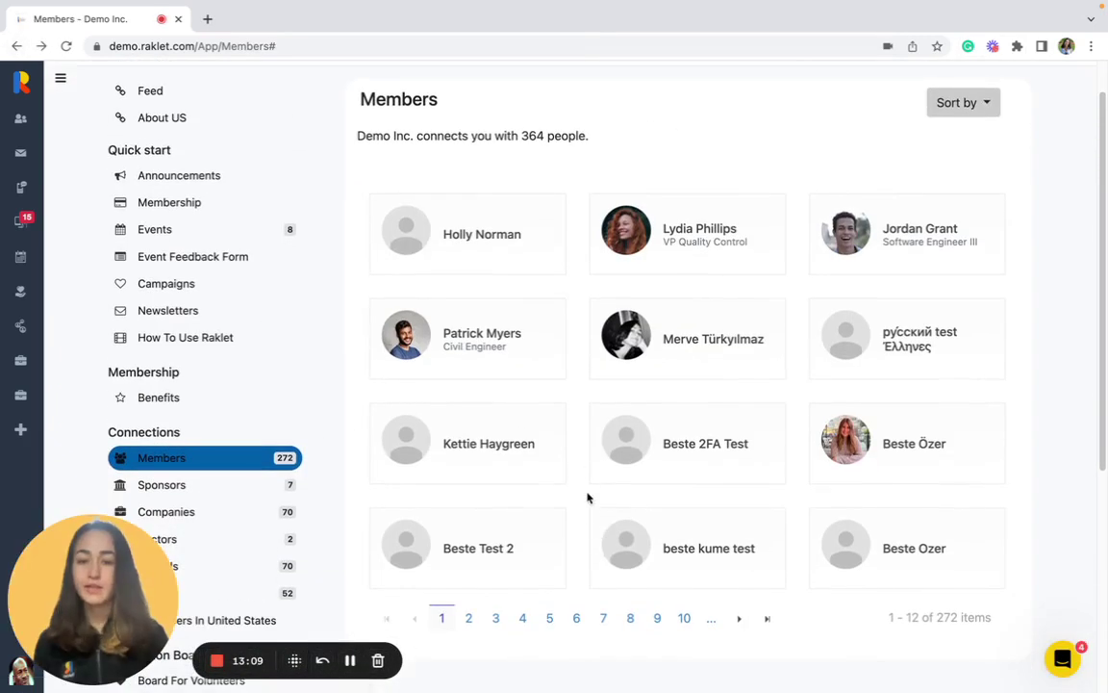
scroll(585, 497, "up", 1)
left_click(970, 111)
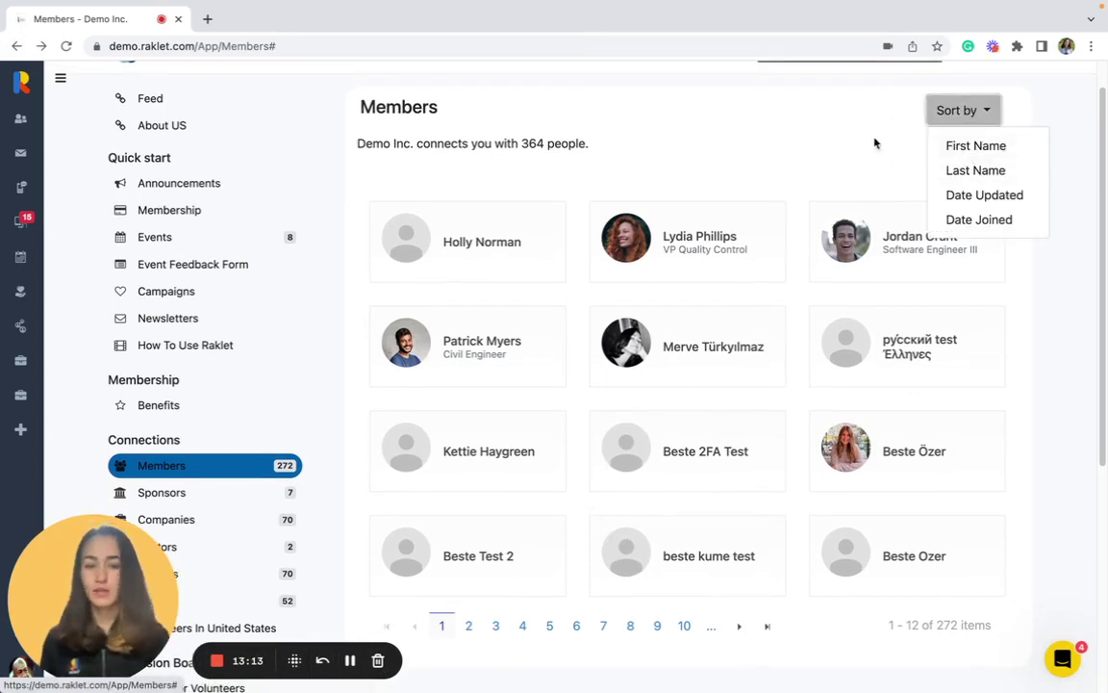
left_click(827, 159)
Open the Brooklyn page from Cities under Connections, view the profile of its third listed member and close it
scroll(619, 208, "down", 2)
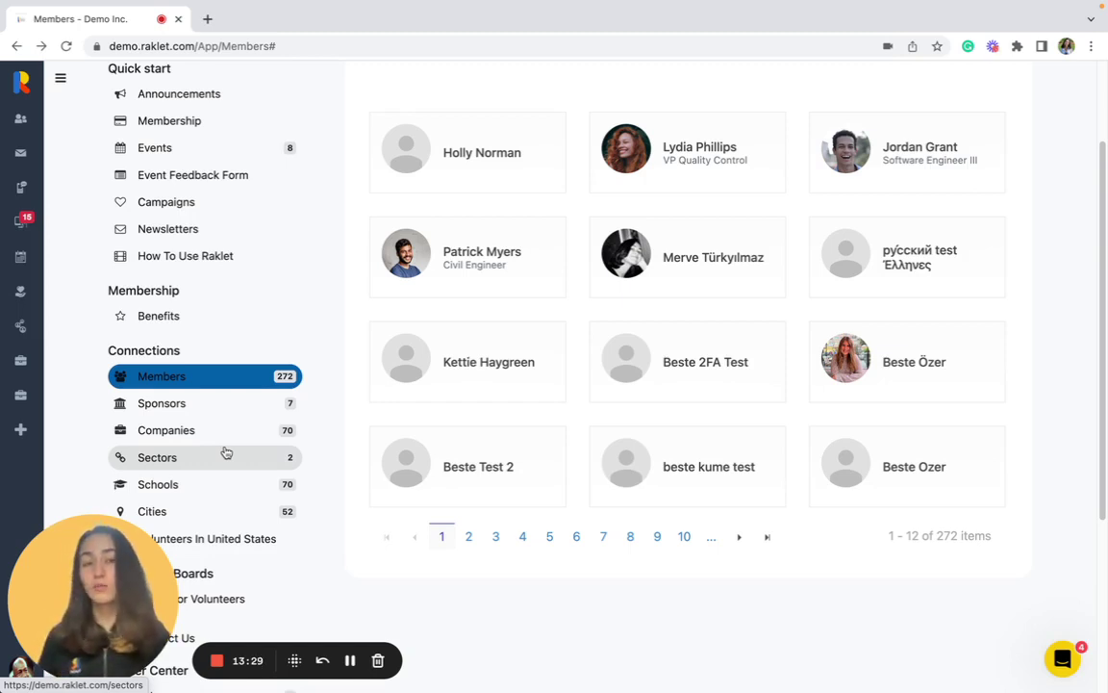
left_click(218, 513)
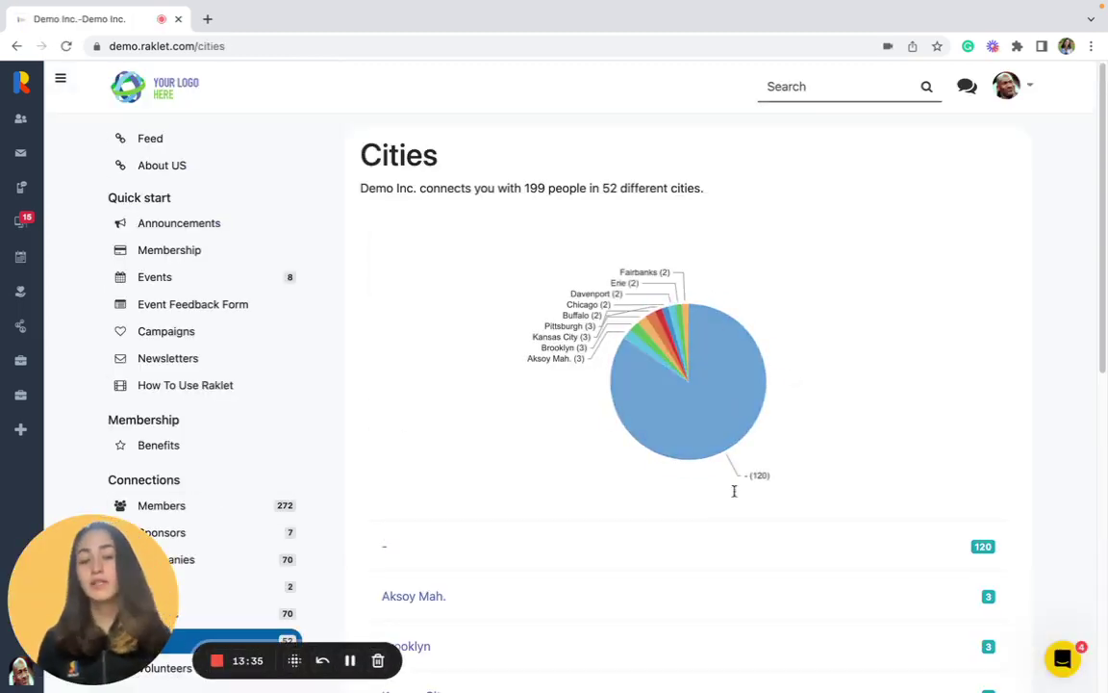
scroll(569, 449, "down", 5)
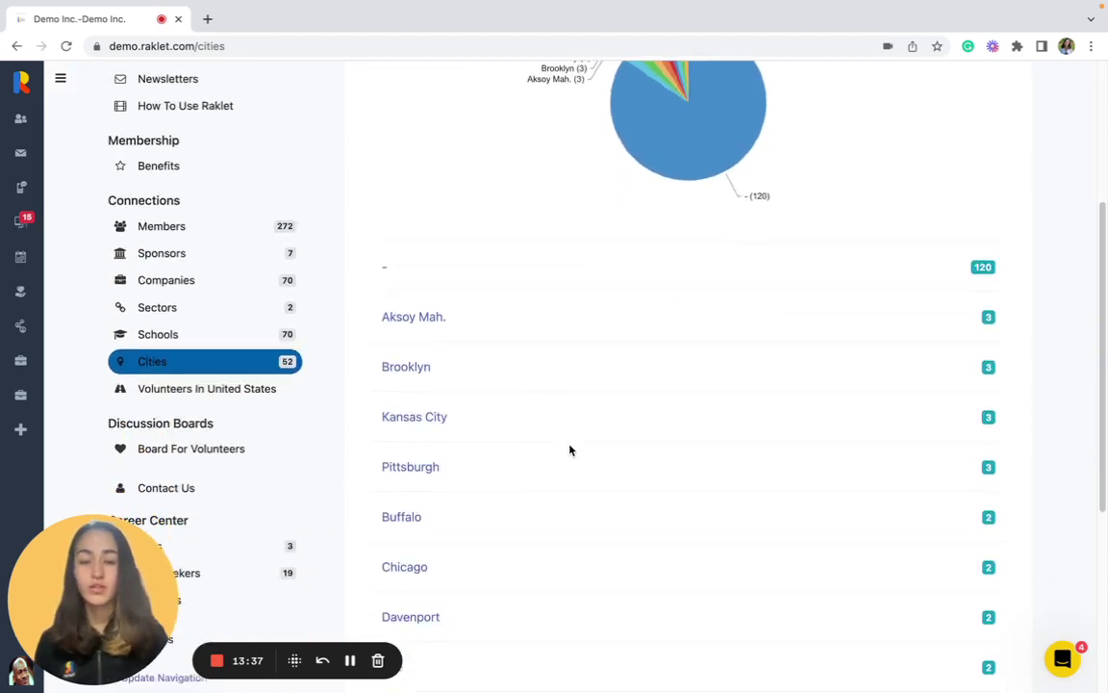
left_click(414, 142)
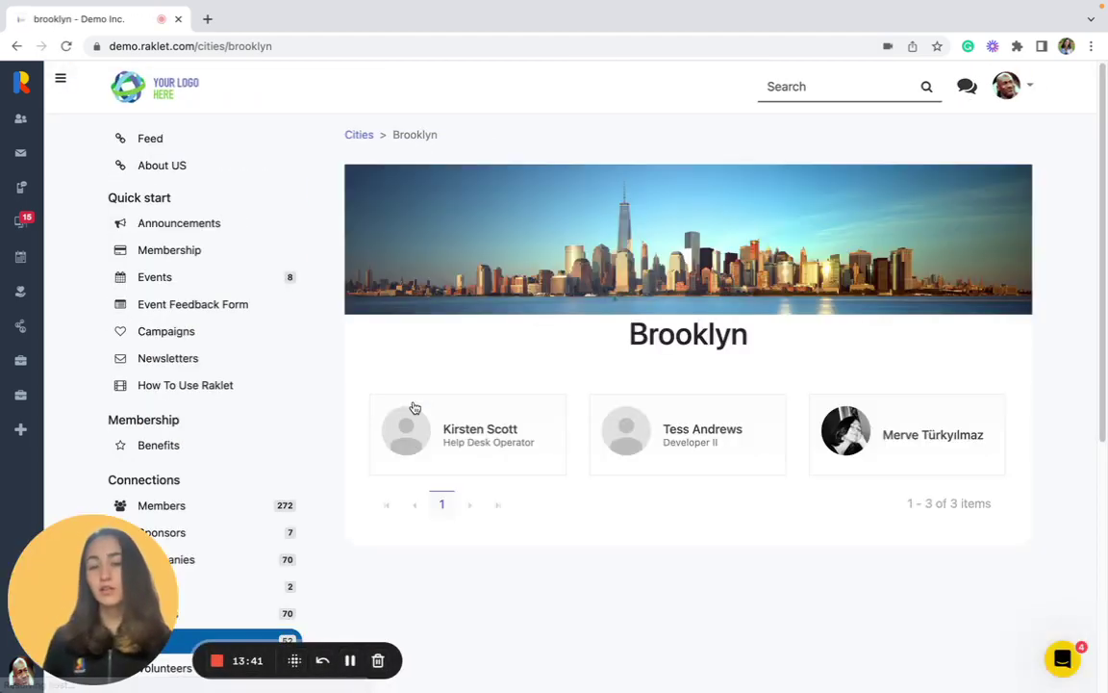
left_click(940, 457)
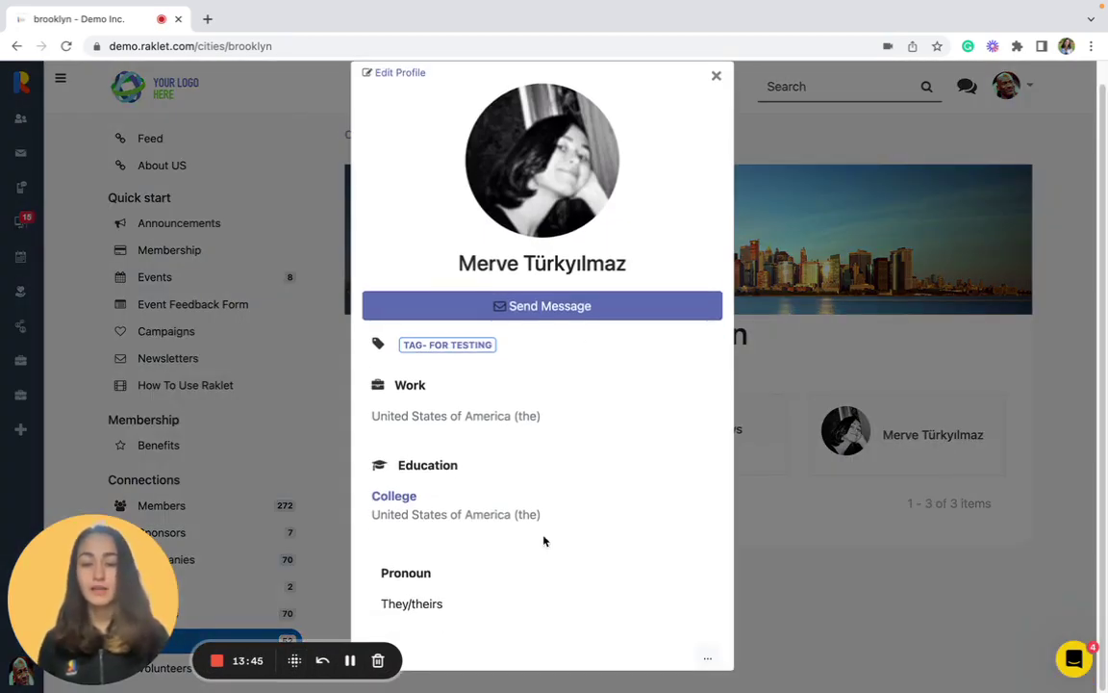
left_click(888, 580)
Open the Companies page under Connections and view the people listed for the company Raklet
scroll(488, 437, "down", 3)
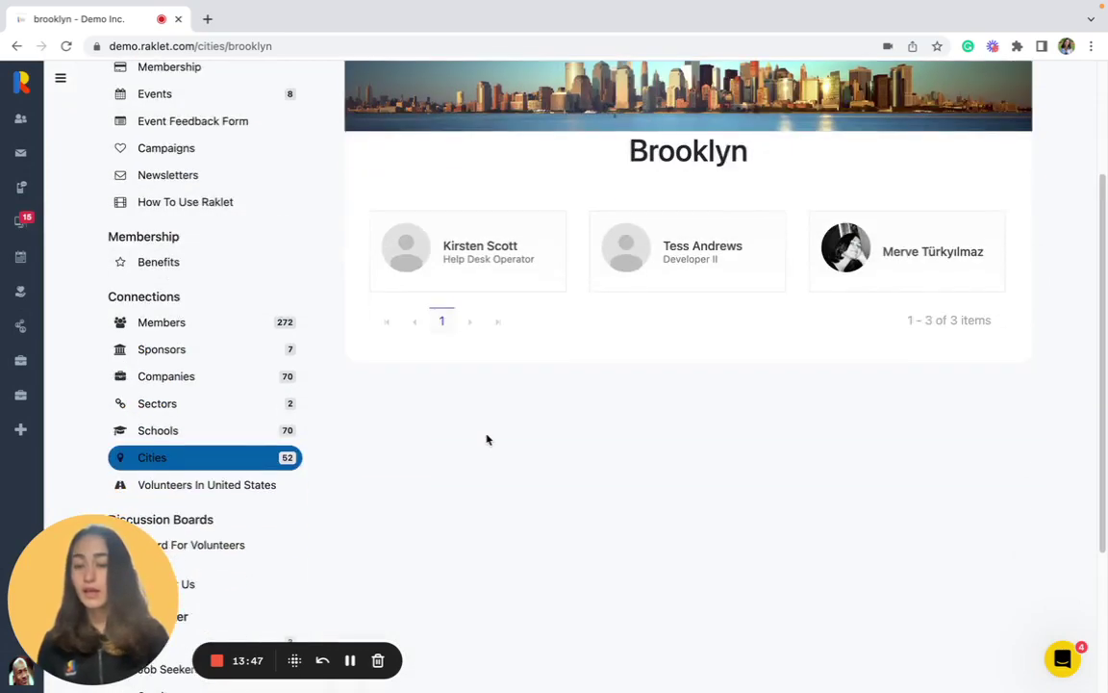
left_click(197, 377)
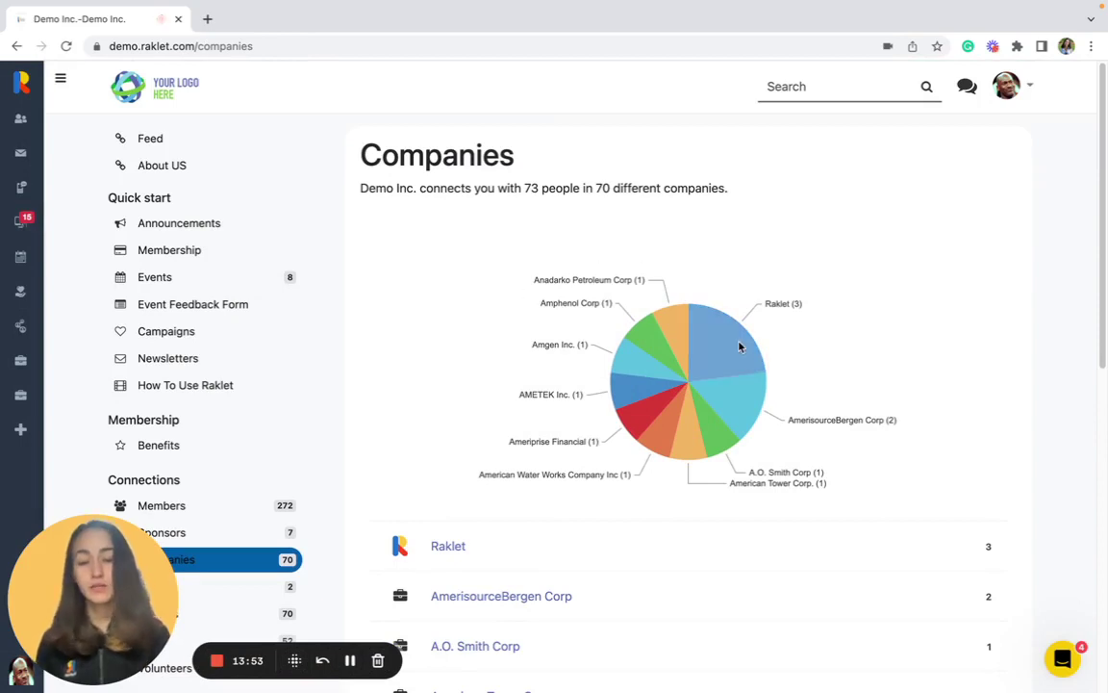
scroll(739, 346, "down", 3)
left_click(447, 337)
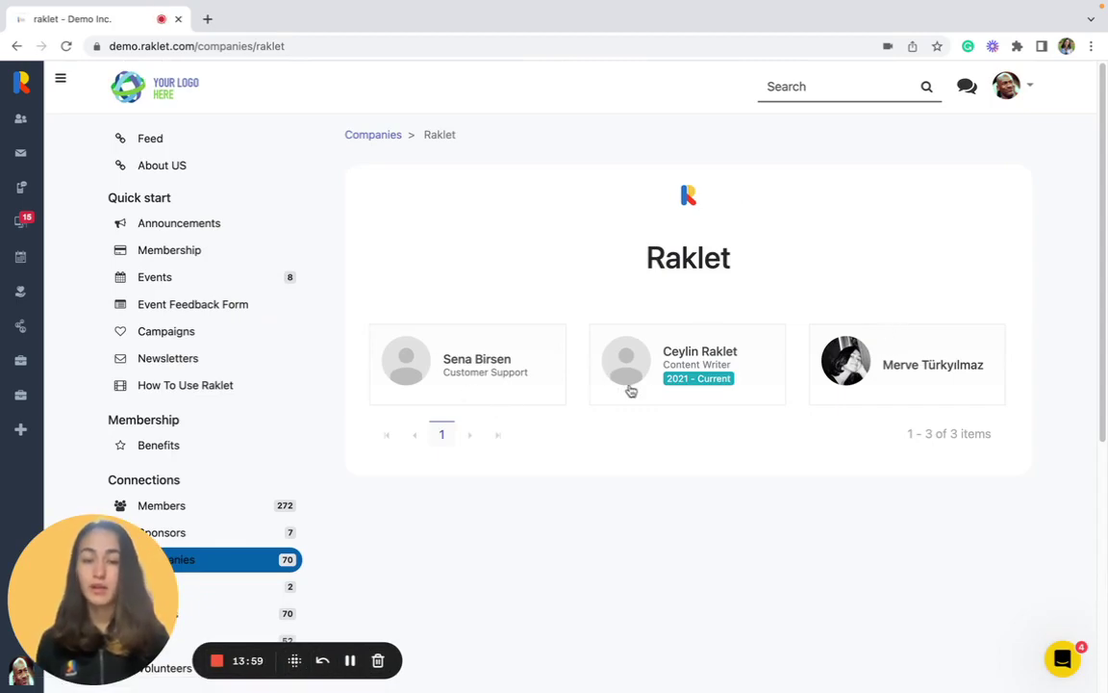
View the profiles of Raklet's Content Writer and Customer Support members, closing each one
left_click(661, 387)
left_click(816, 557)
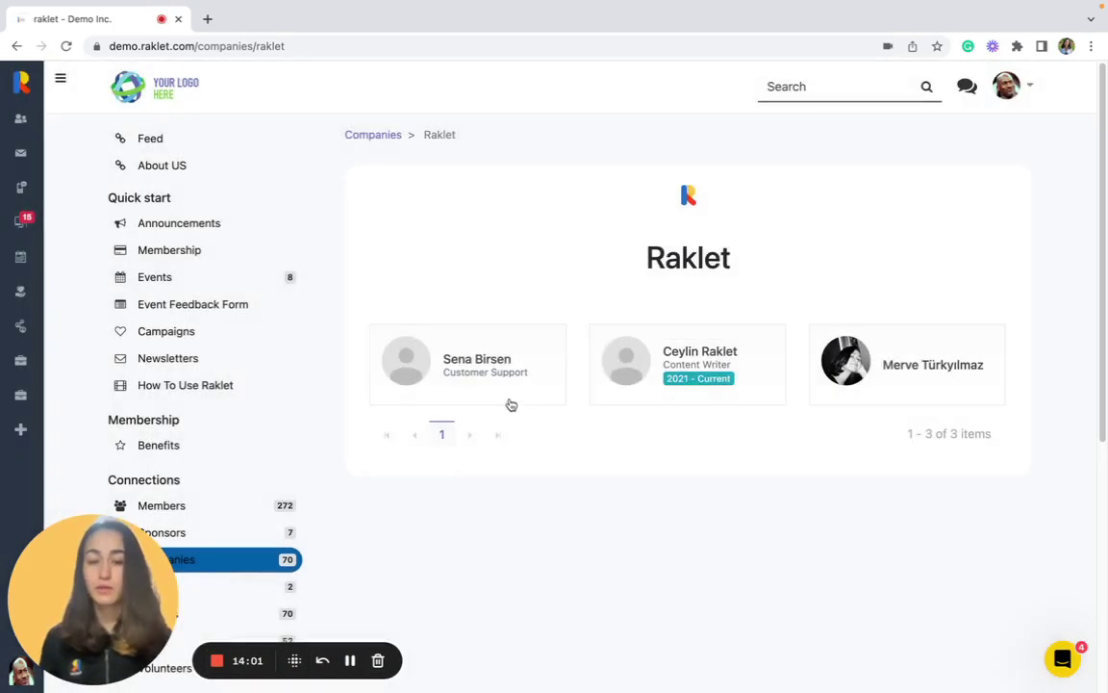
left_click(499, 366)
left_click(817, 525)
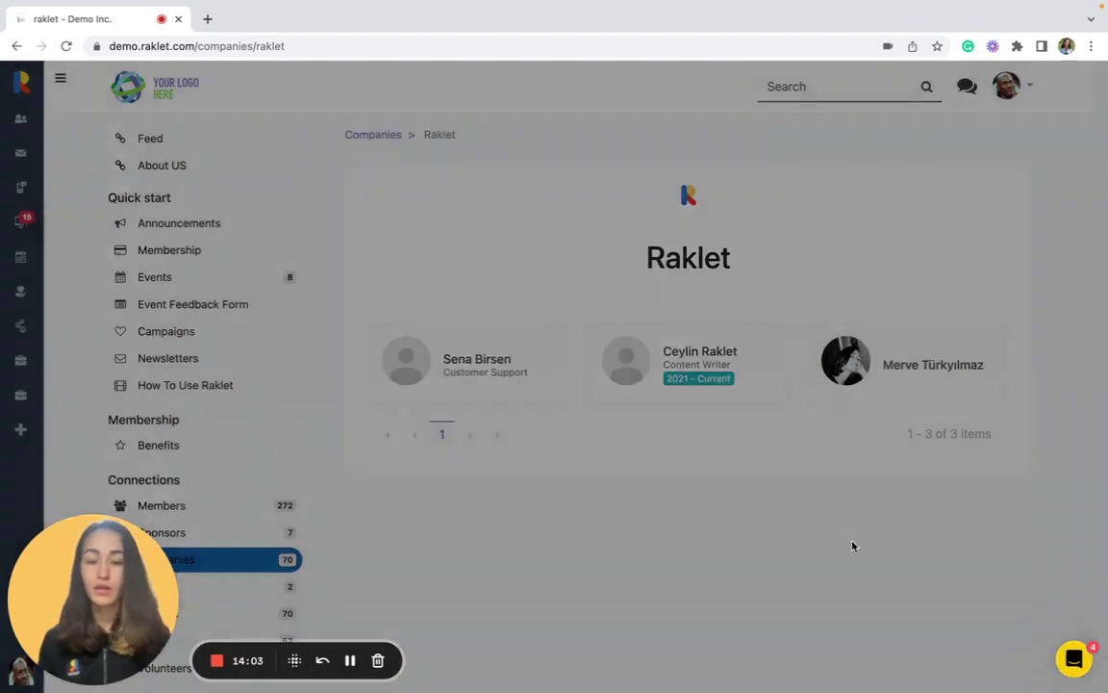
Return to the Companies page and look through its chart and list of companies
scroll(407, 471, "down", 1)
scroll(407, 471, "down", 3)
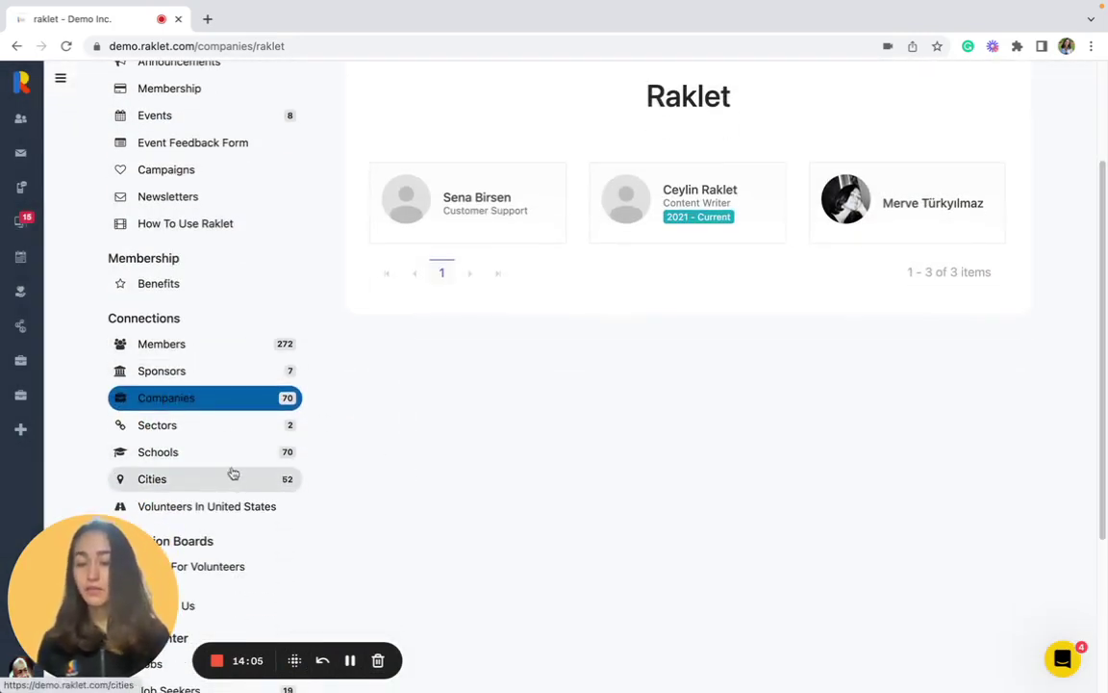
left_click(235, 412)
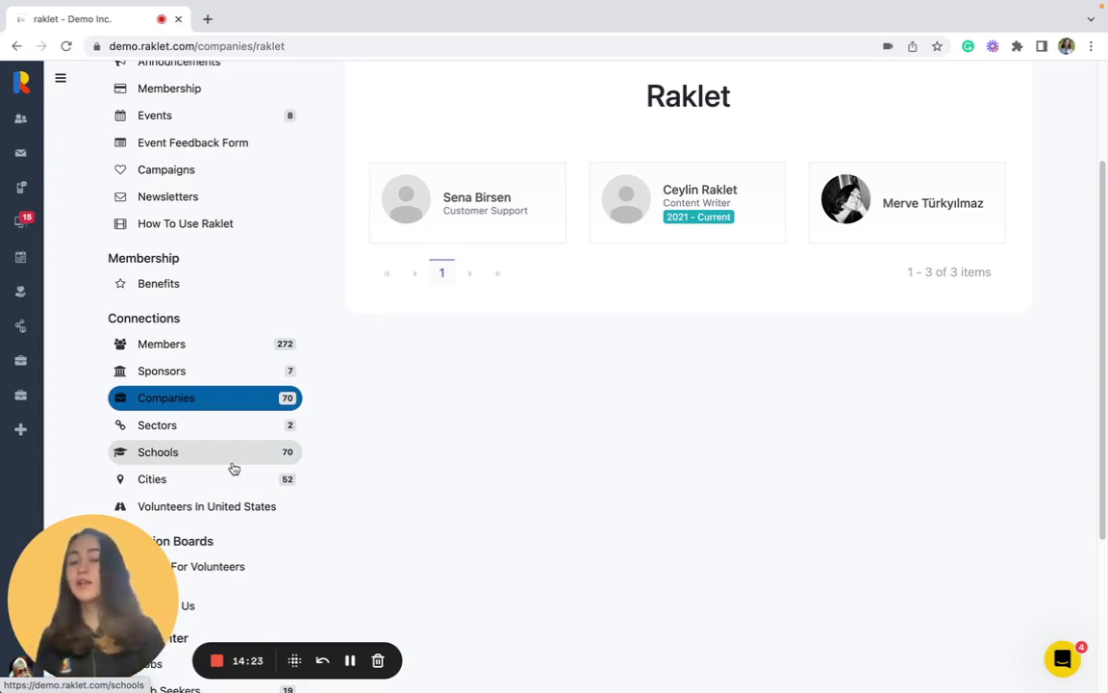
left_click(259, 400)
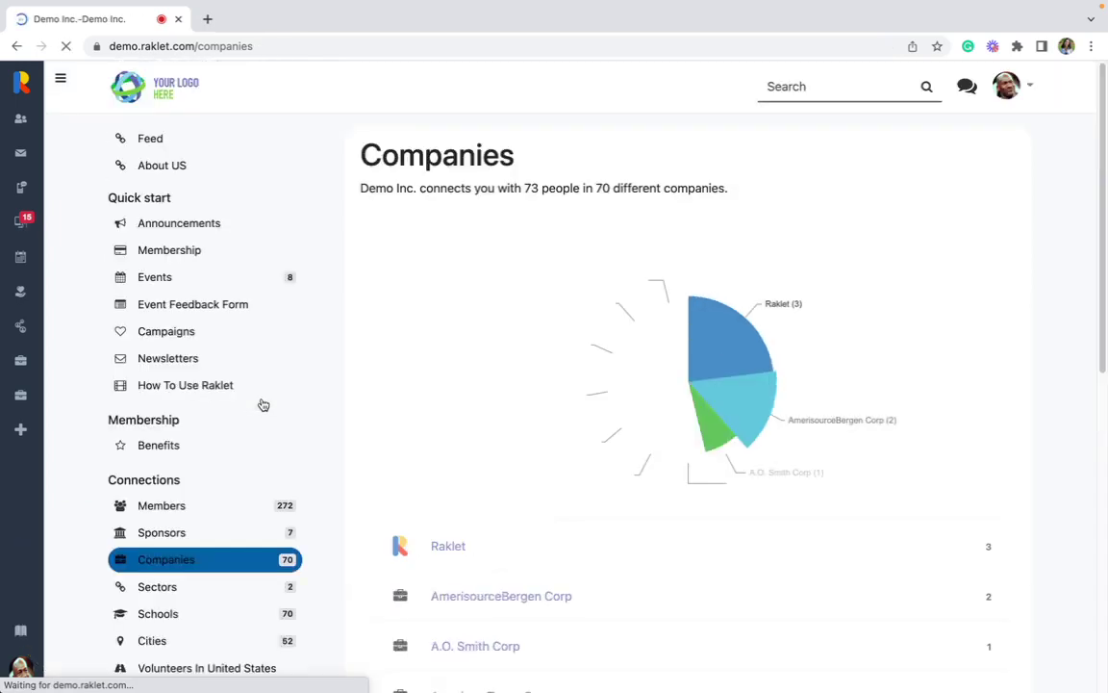
scroll(711, 382, "down", 3)
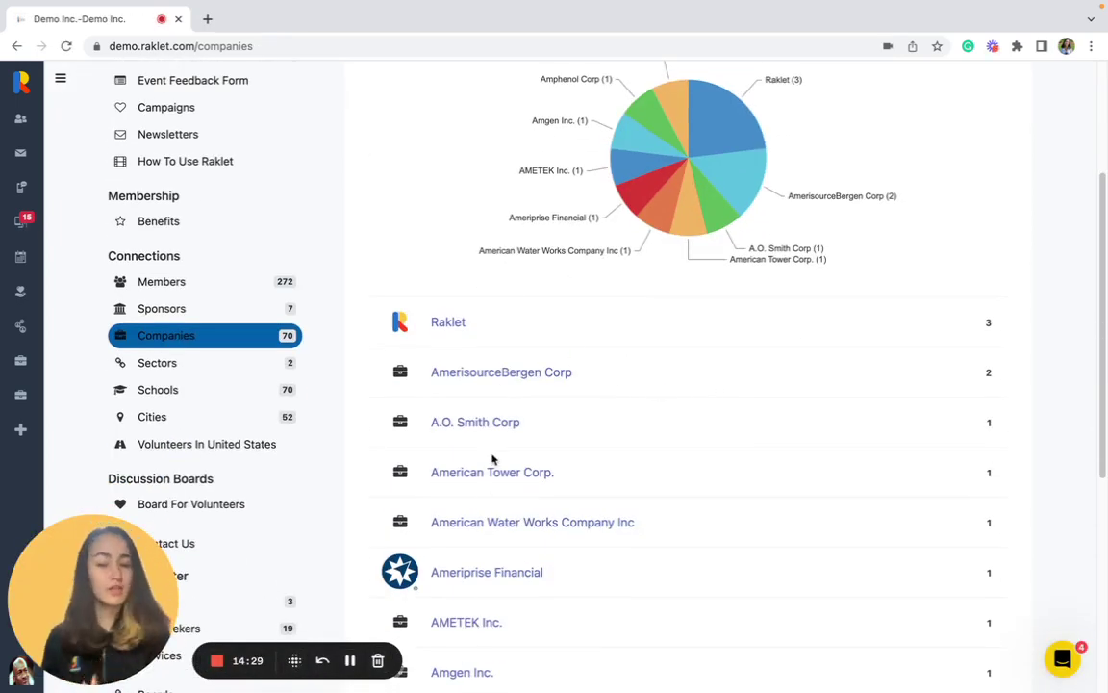
scroll(491, 459, "down", 1)
scroll(349, 452, "down", 1)
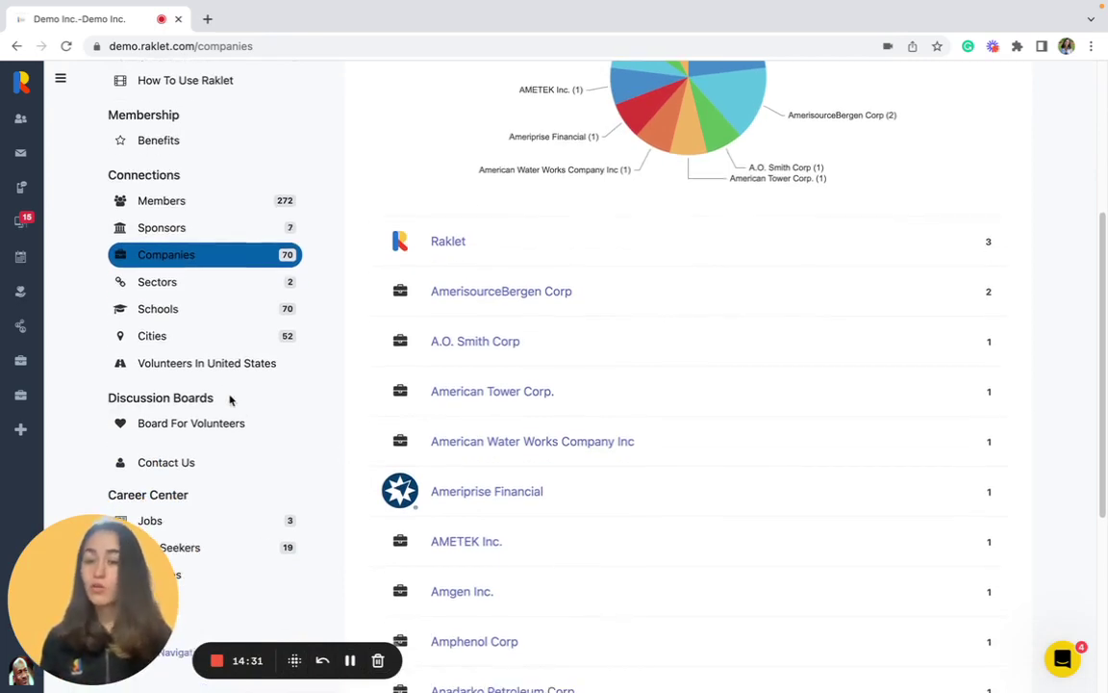
Open the Volunteers in United States directory and check its First Name and Last Name search fields
left_click(206, 367)
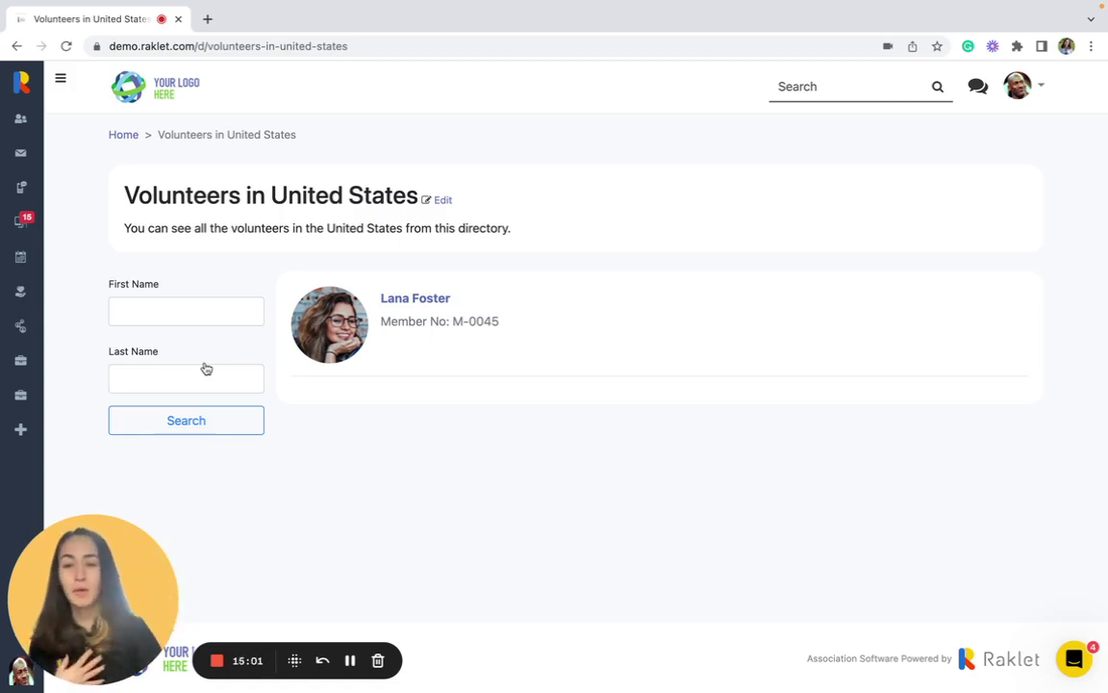
left_click(207, 304)
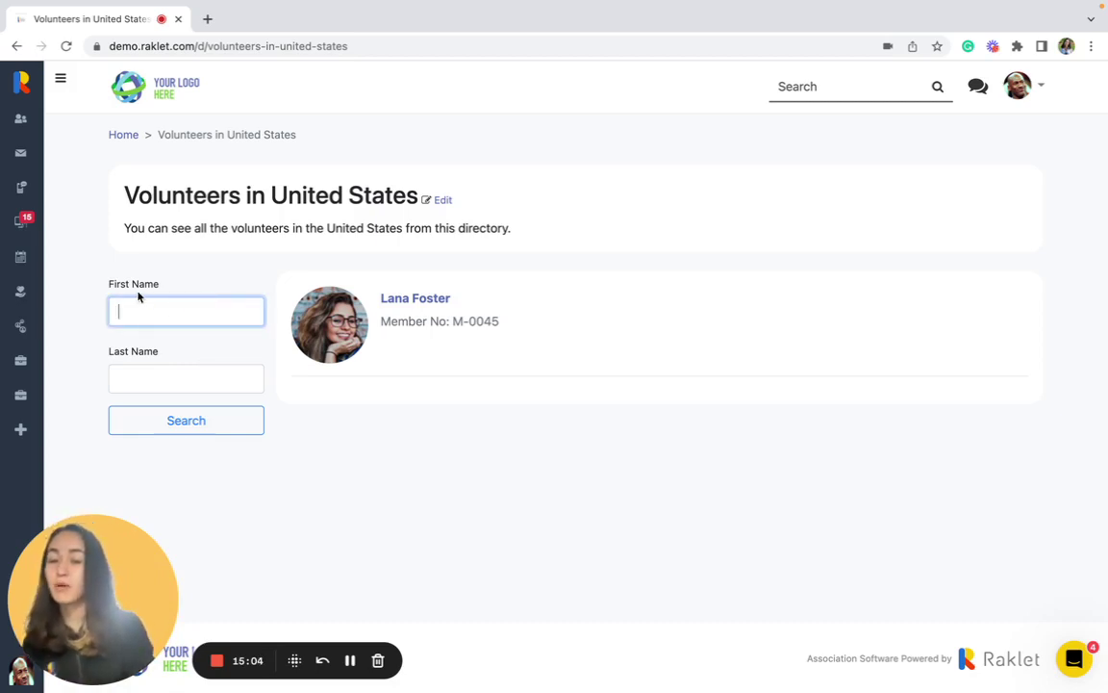
left_click(137, 378)
left_click(192, 338)
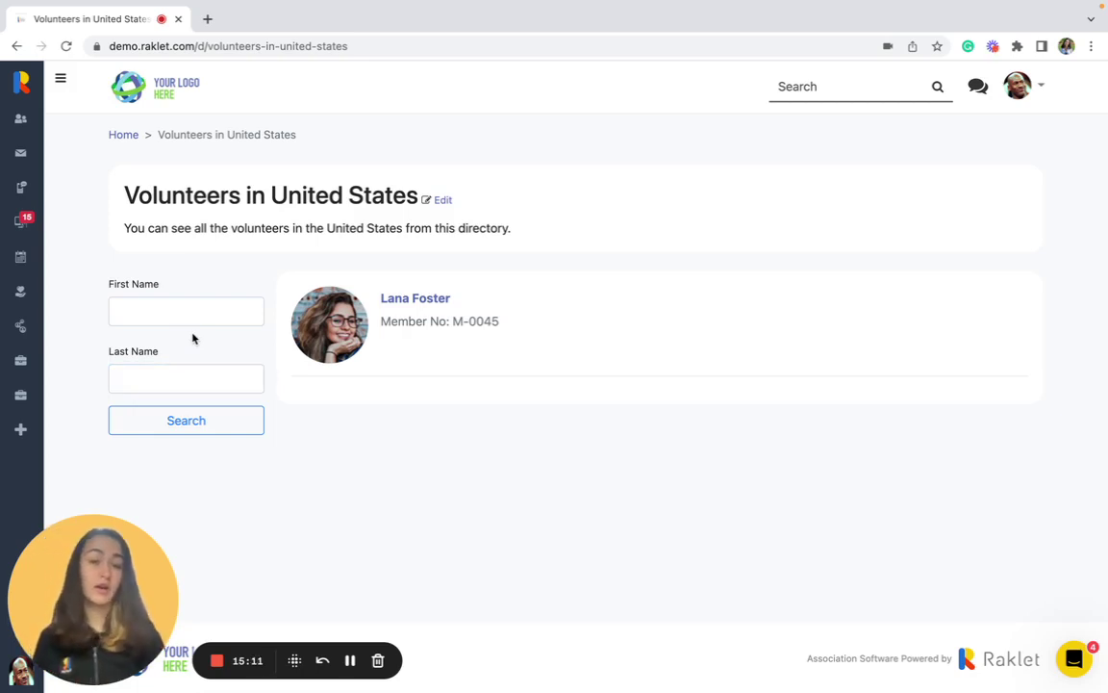
View the listed volunteer's profile, close it and run the directory search with both name fields empty
left_click(389, 301)
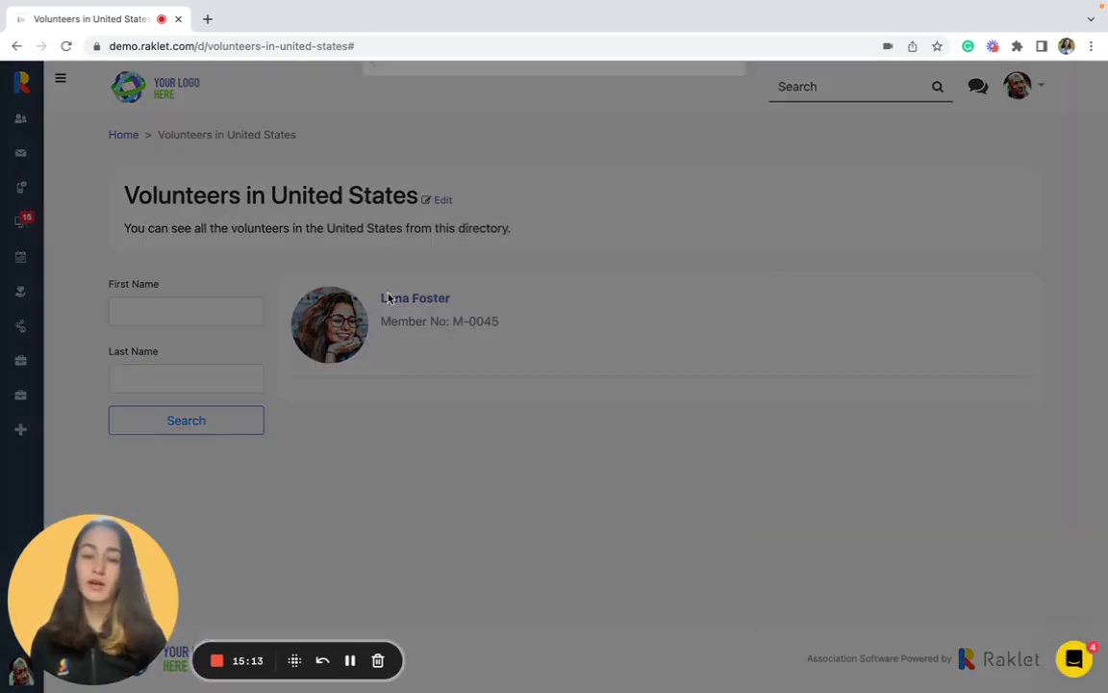
left_click(839, 454)
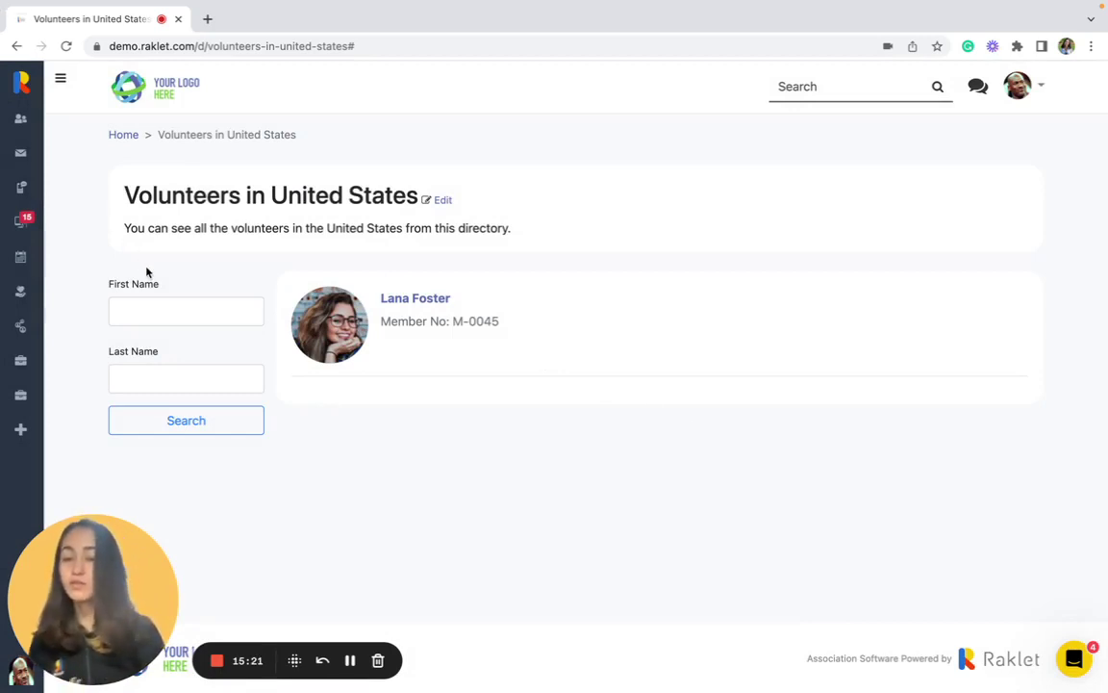
left_click(160, 424)
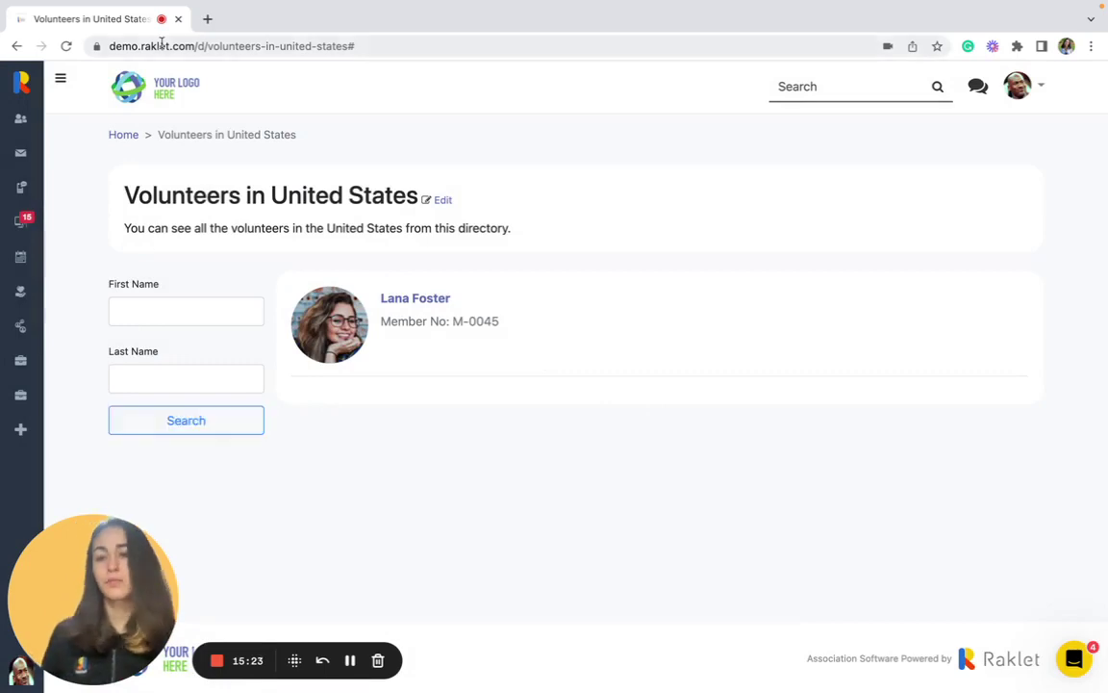
Return to the network's home page and open the Board For Volunteers discussion board
left_click(118, 77)
scroll(219, 419, "down", 5)
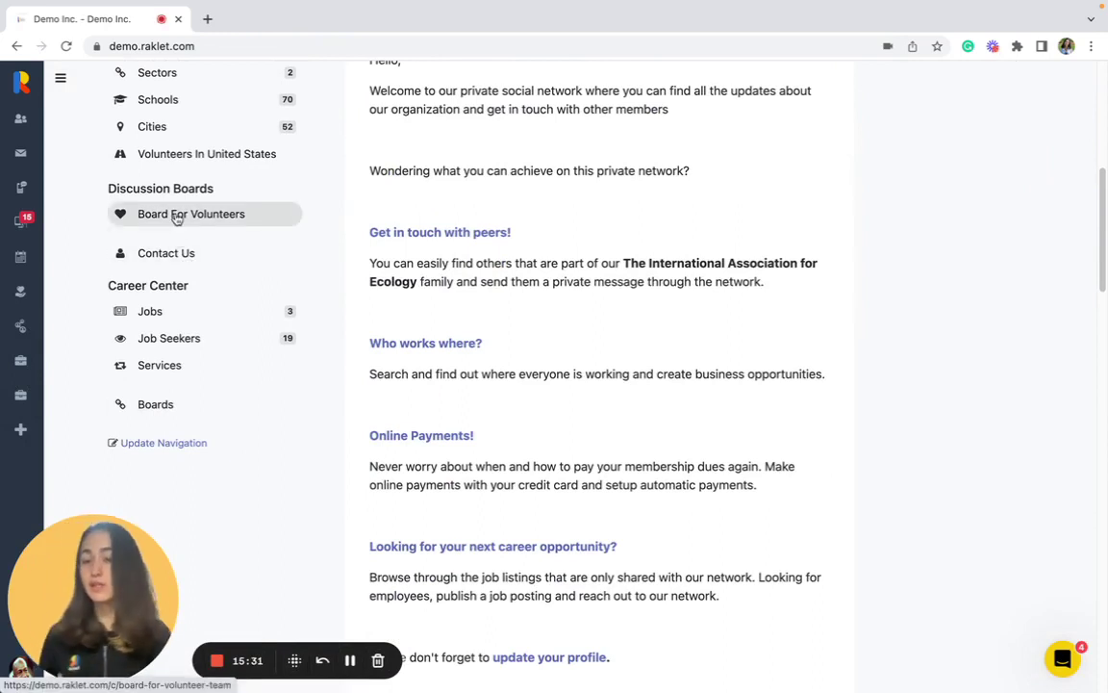
left_click(177, 218)
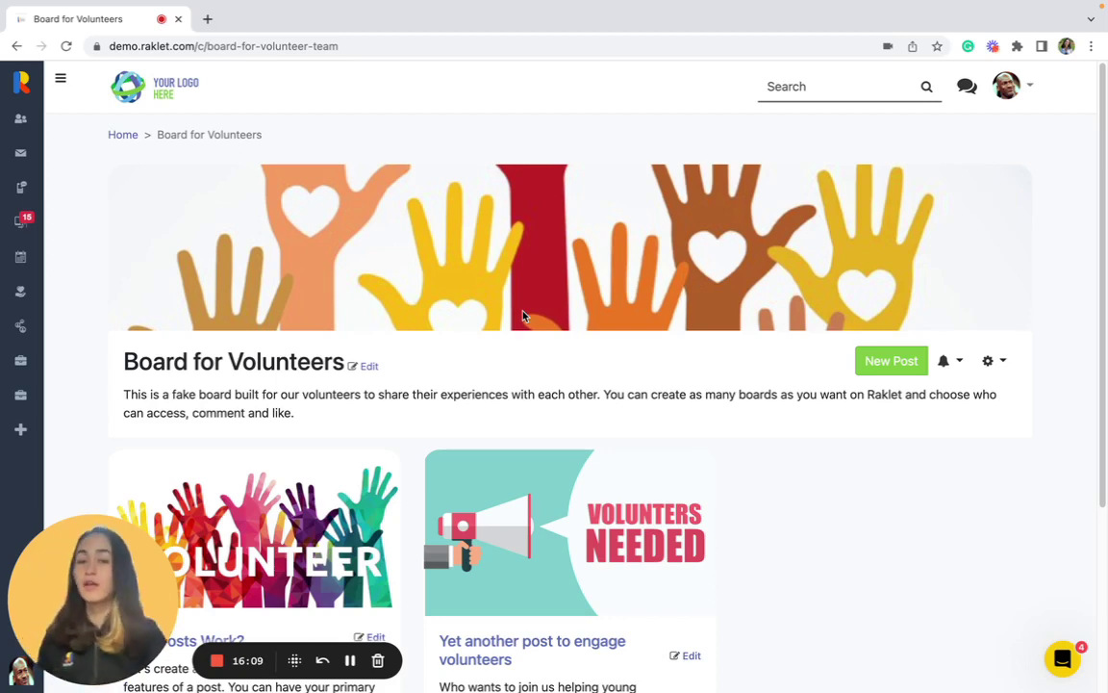
Open the new post form on the Board for Volunteers, check its subject, message and file fields, and close it
scroll(523, 315, "down", 3)
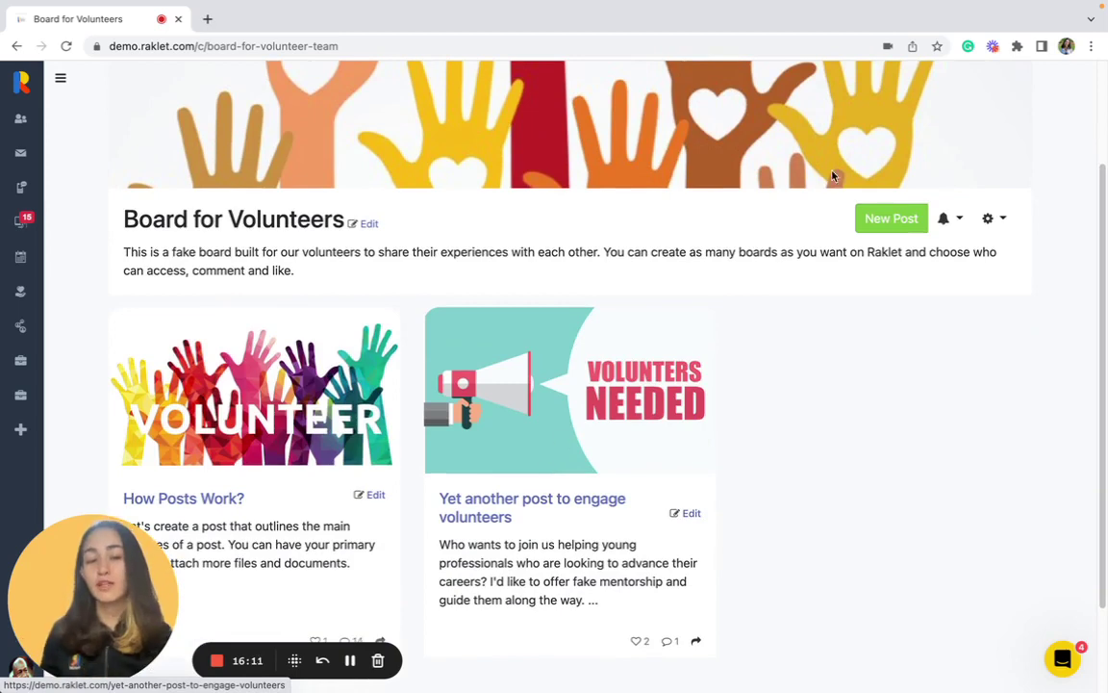
left_click(895, 220)
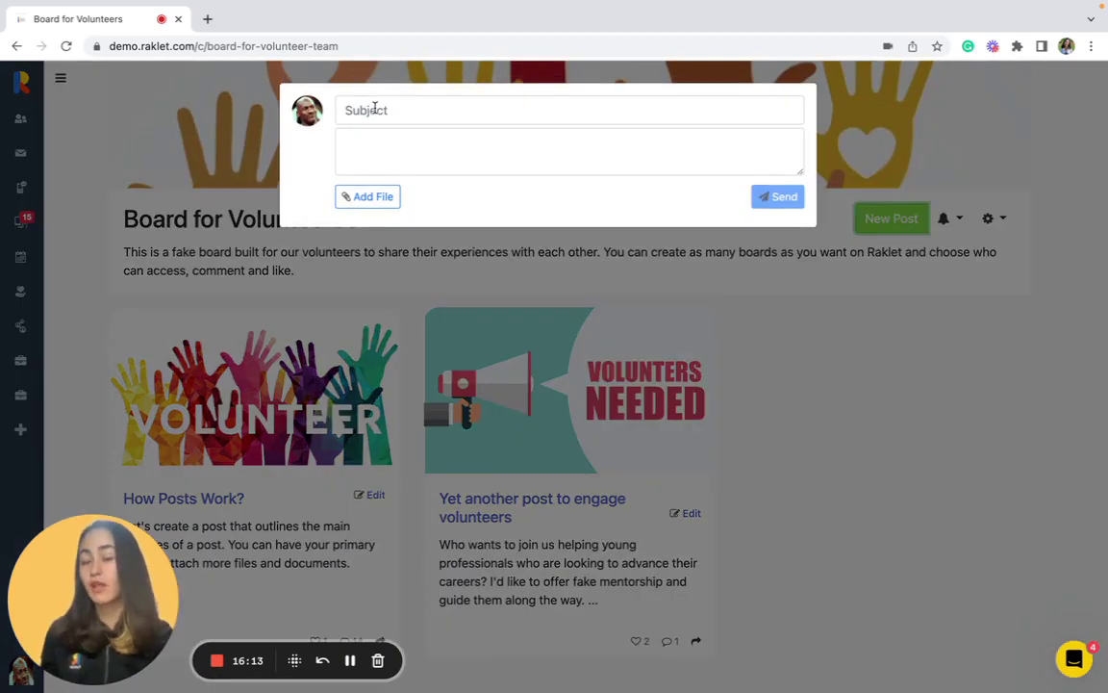
left_click(358, 146)
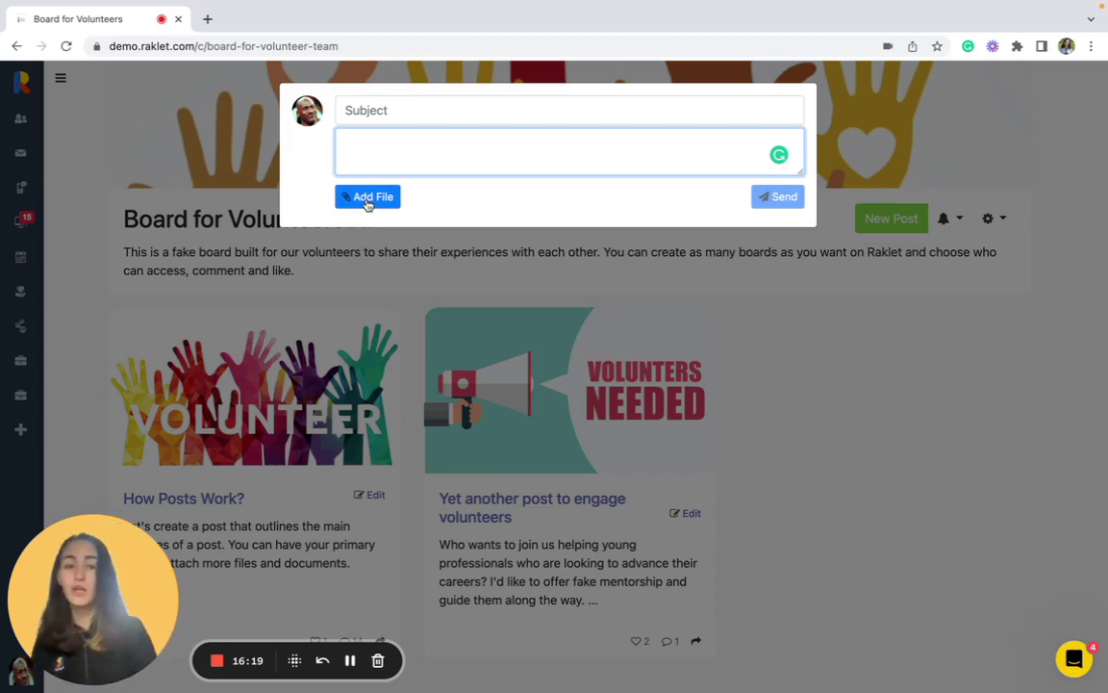
left_click(844, 618)
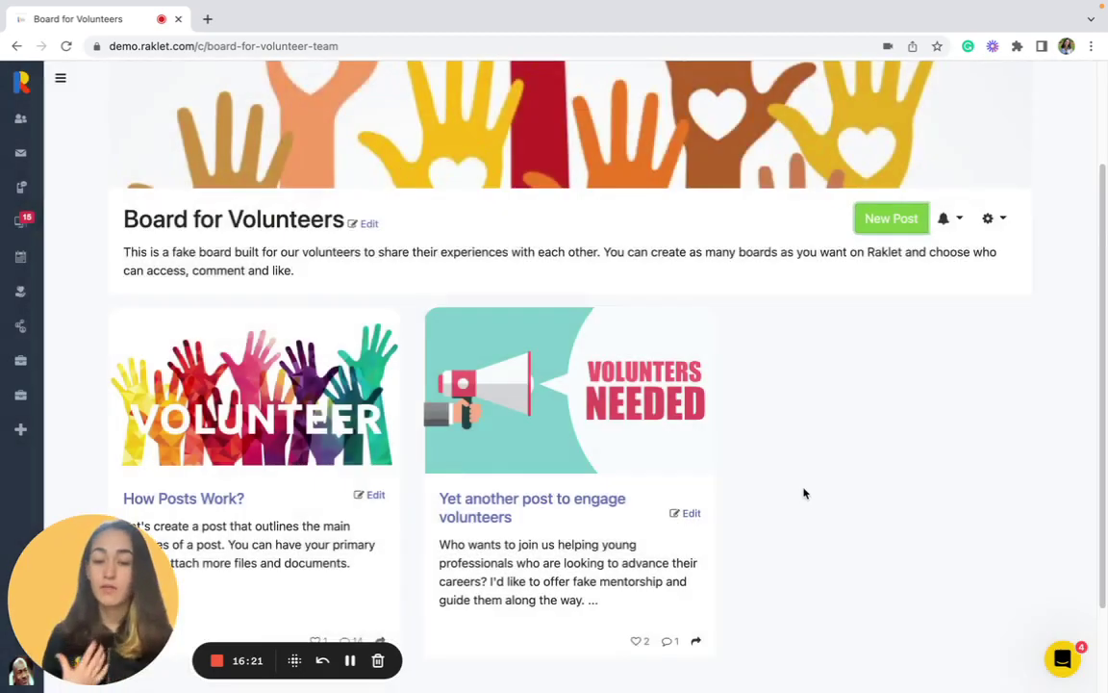
Open the How Posts Work? post, look through its text and attachment, and check its sharing options
scroll(805, 493, "down", 2)
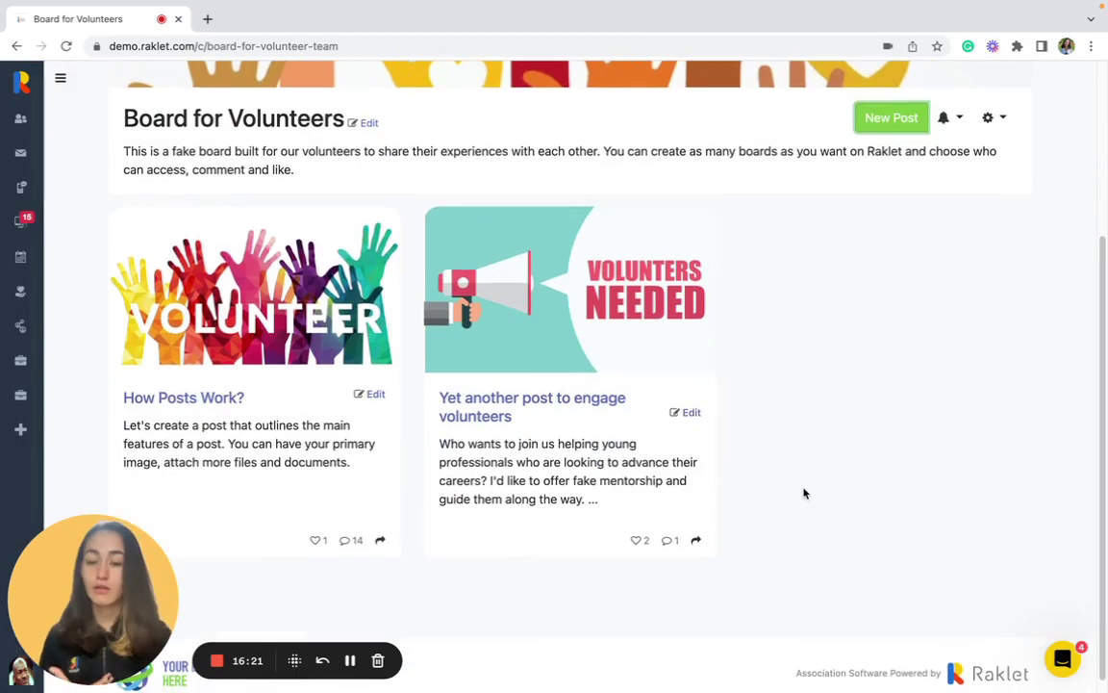
left_click(207, 401)
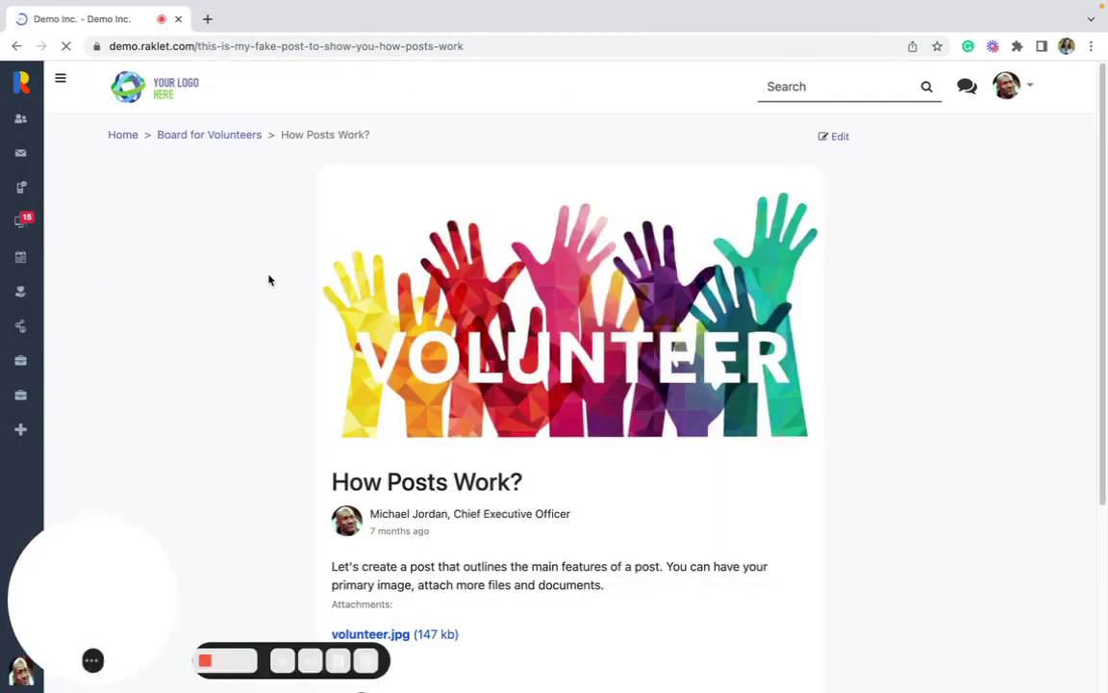
scroll(449, 540, "down", 1)
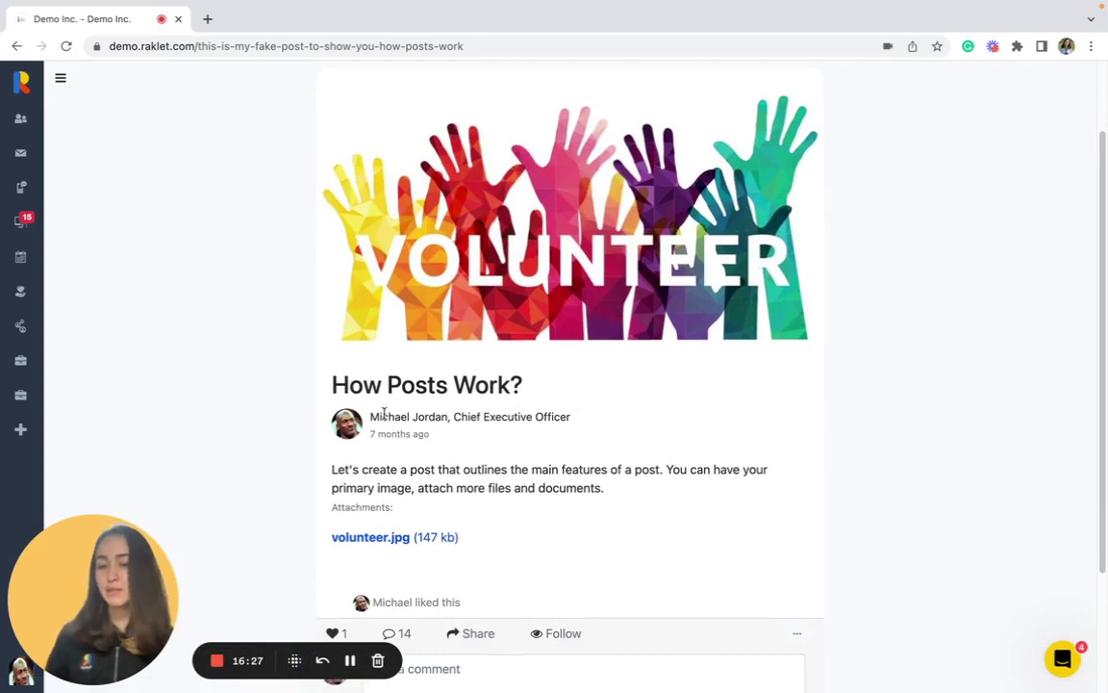
scroll(435, 442, "down", 2)
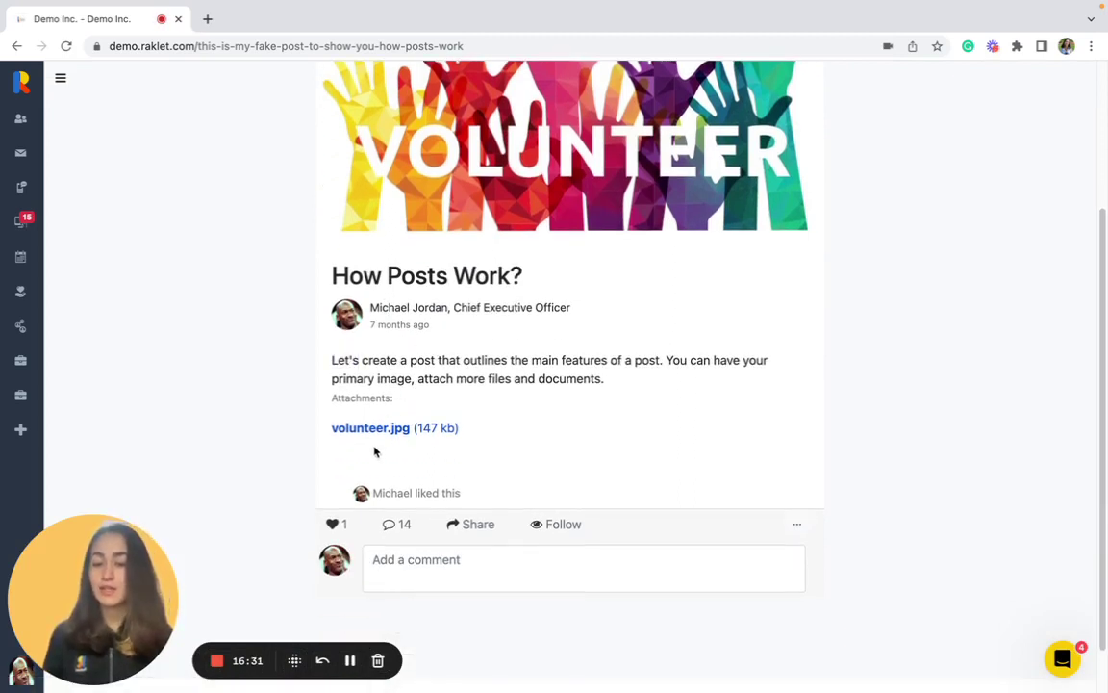
scroll(396, 494, "down", 1)
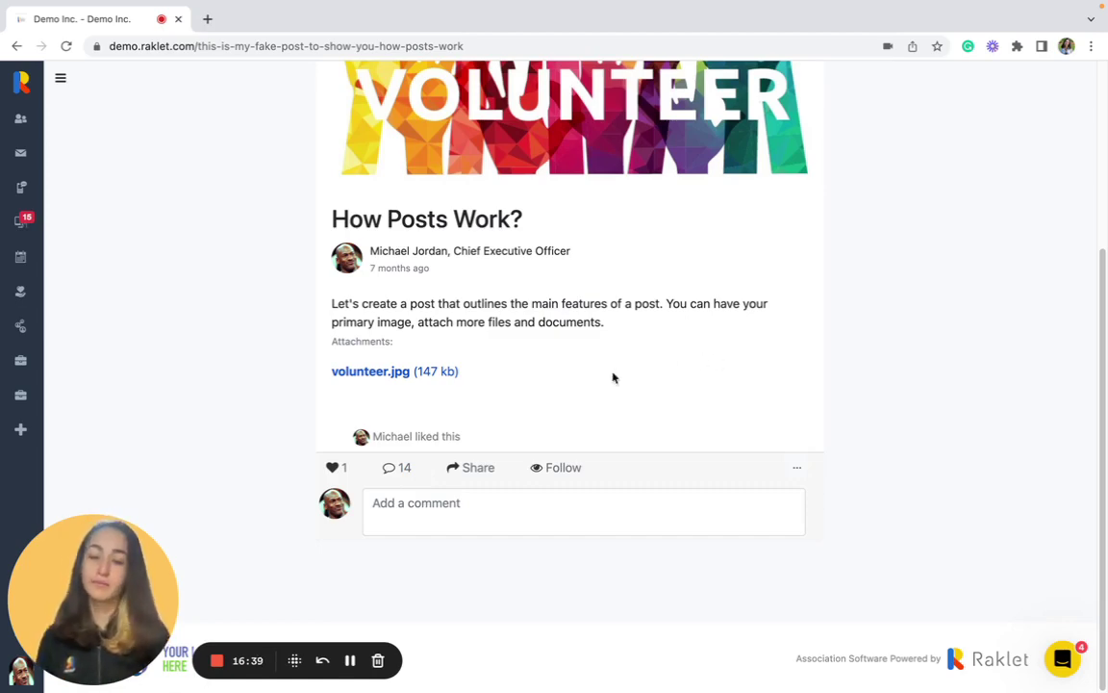
left_click(457, 473)
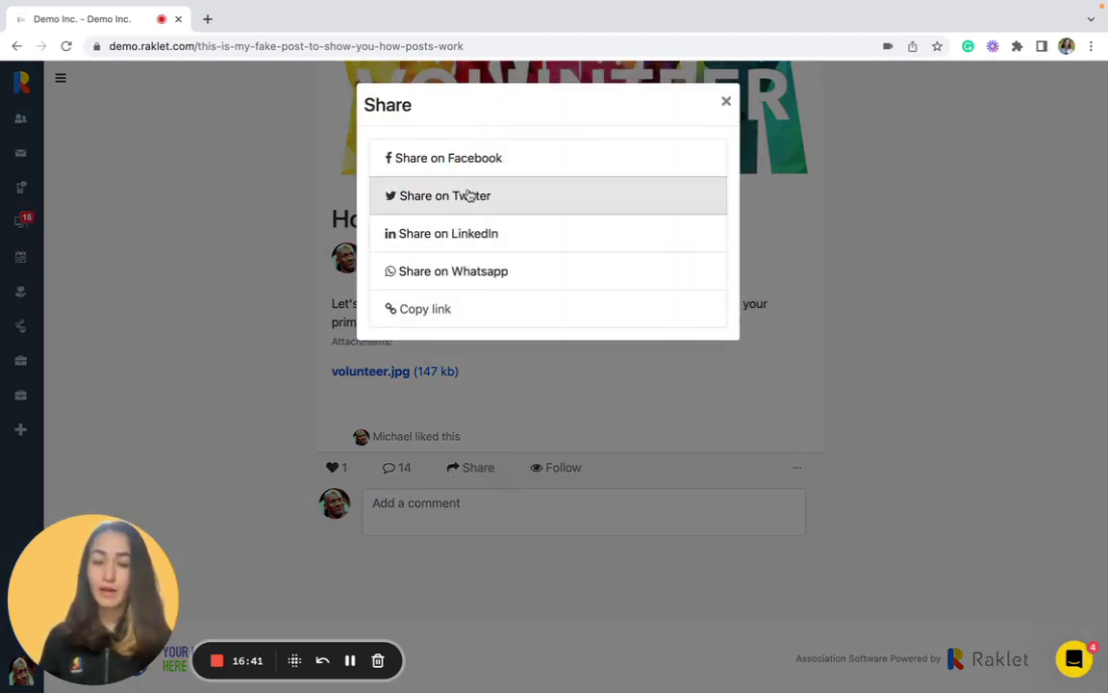
left_click(470, 363)
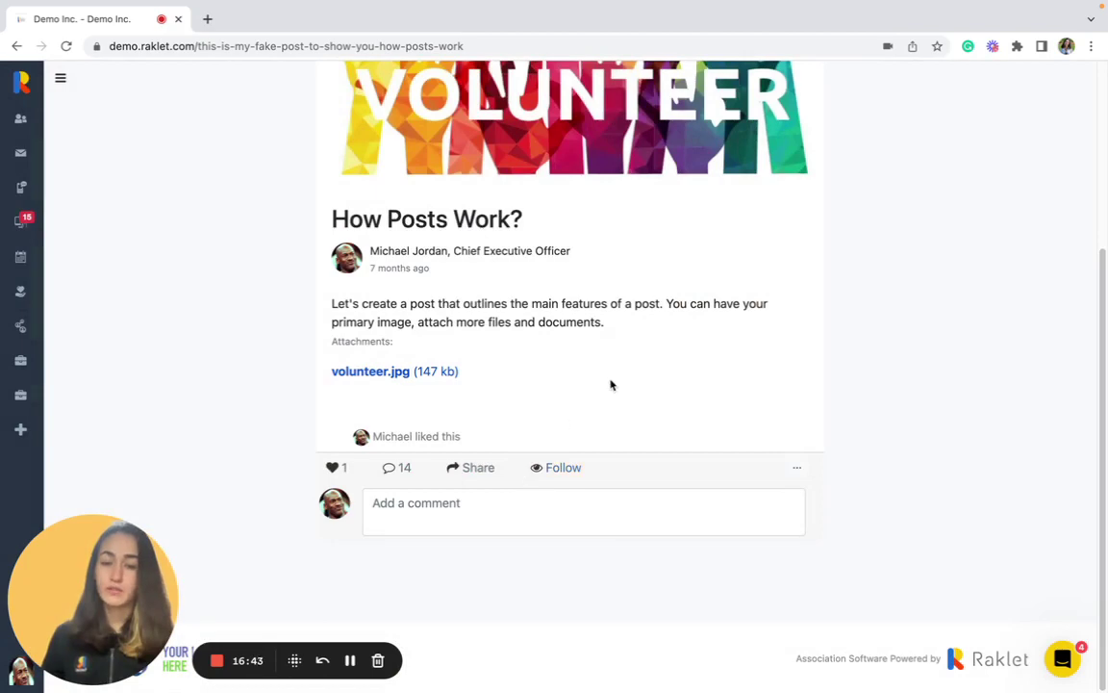
Return to the Board for Volunteers and look over the member account menu without choosing anything
key("alt+Left")
scroll(610, 385, "up", 3)
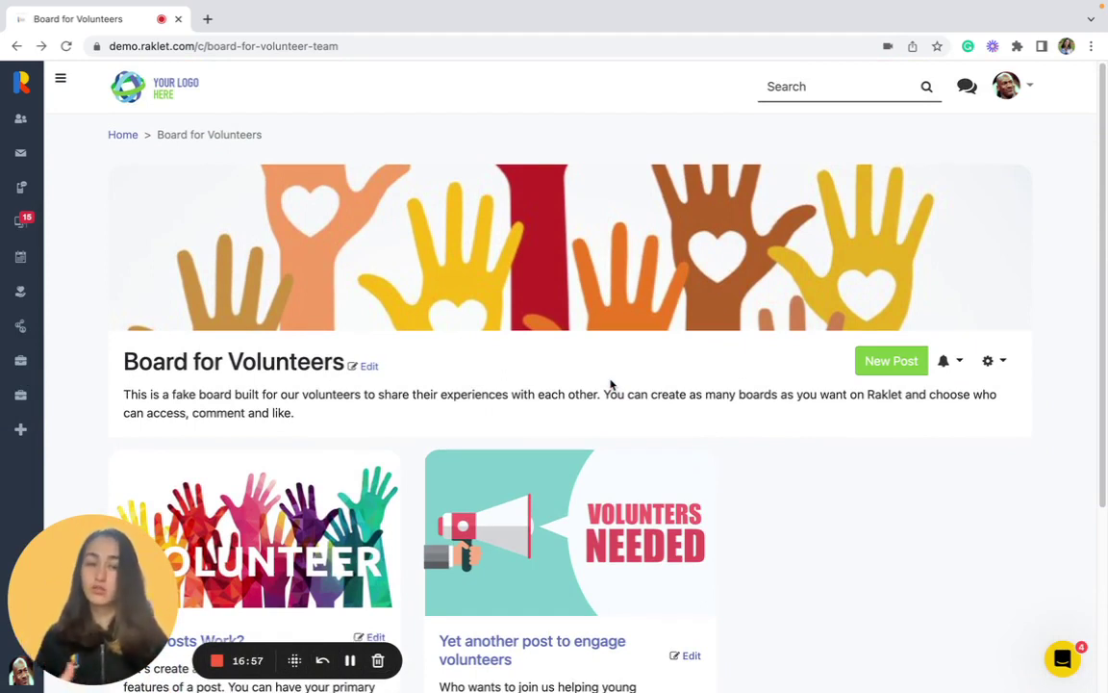
left_click(1029, 87)
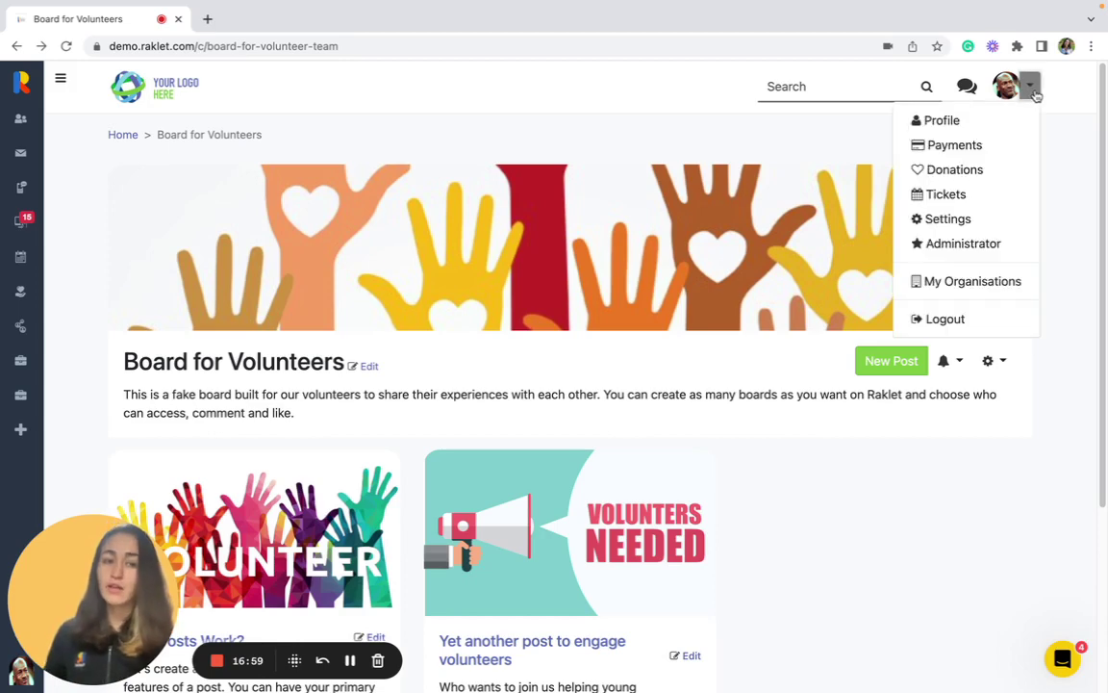
left_click(1062, 148)
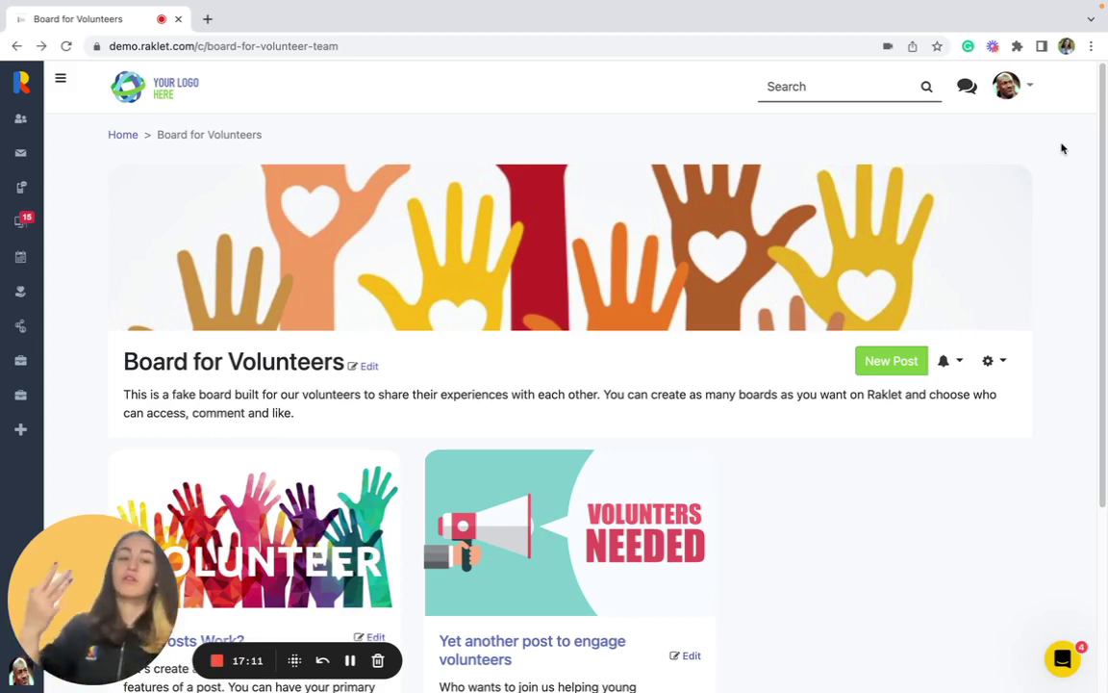
Unsubscribe from the Board for Volunteers and subscribe to it again
left_click(952, 360)
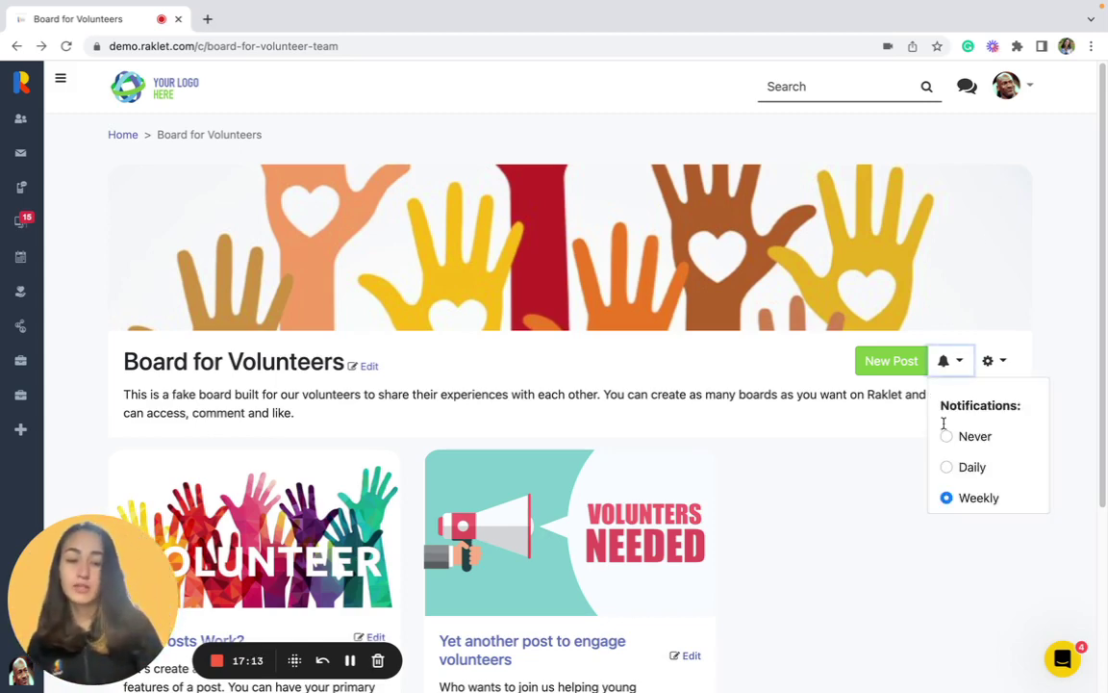
left_click(1004, 362)
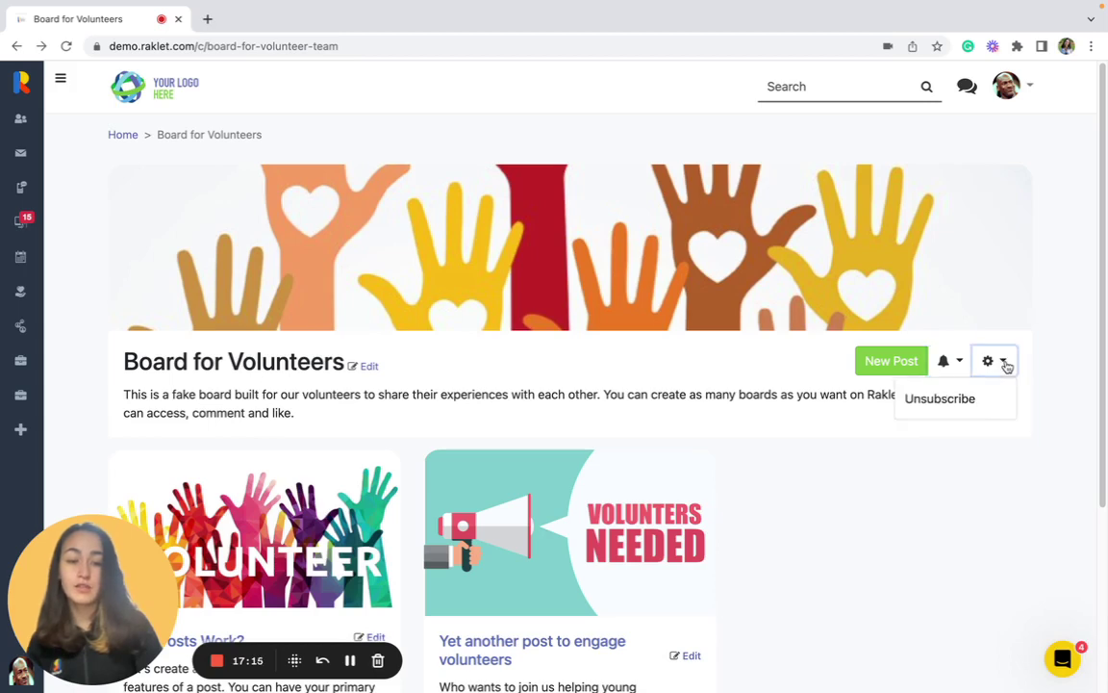
left_click(945, 398)
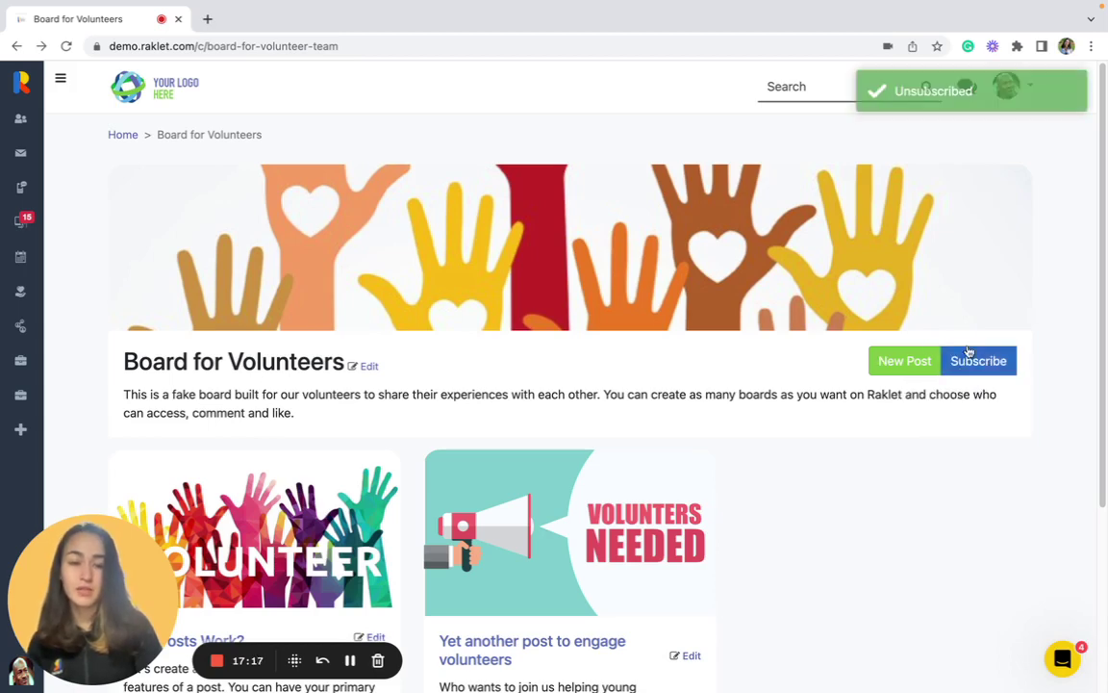
left_click(970, 368)
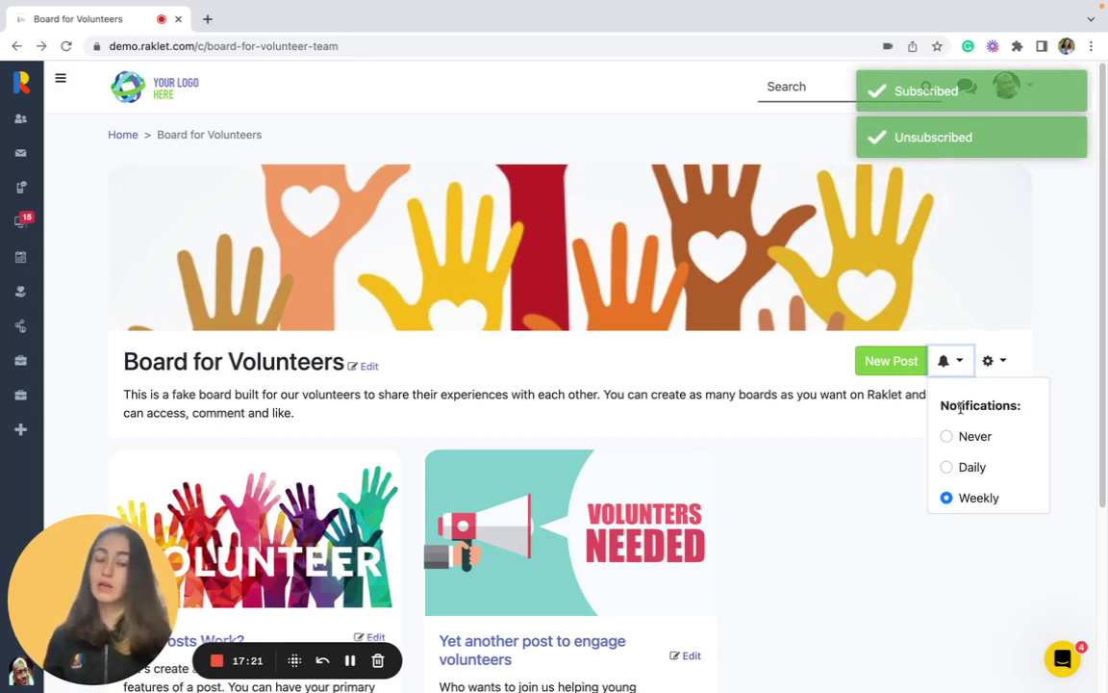
Review the board's Never, Daily and Weekly notification options and close them without changes
left_click(960, 413)
left_click(959, 366)
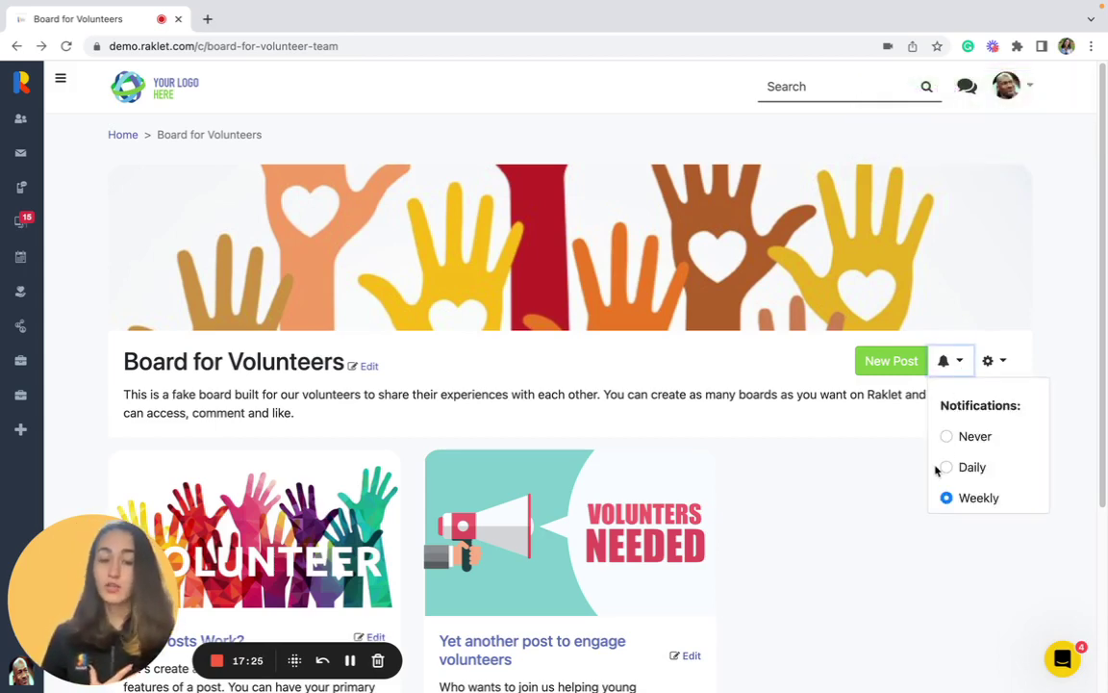
left_click(864, 487)
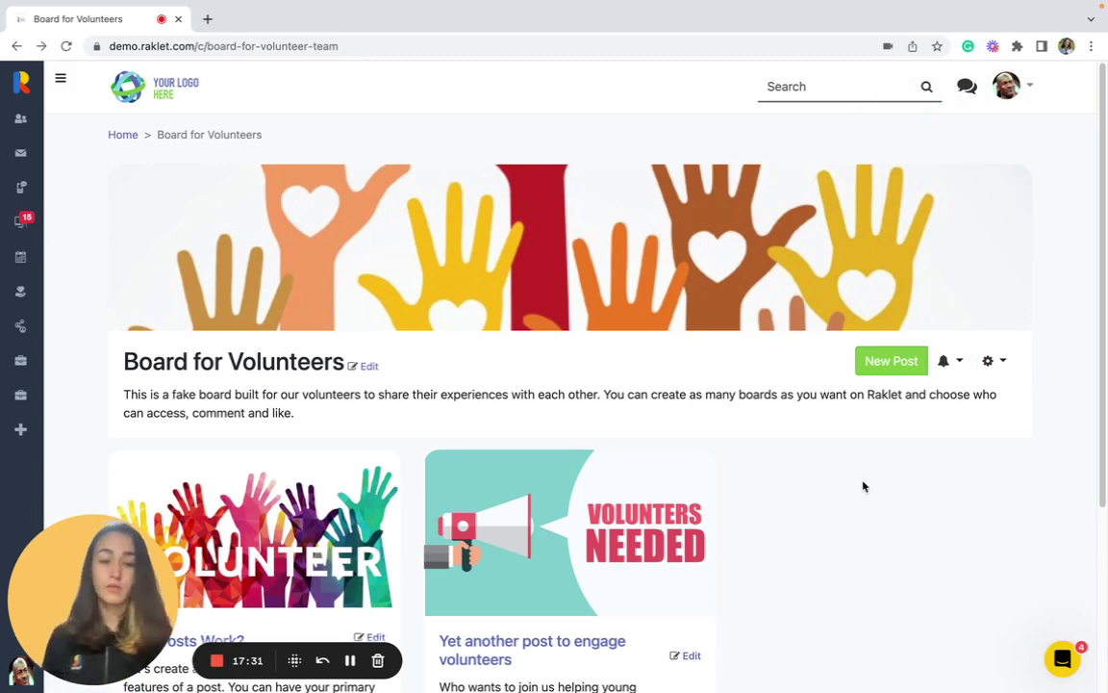
Go back to the network's home page, open Jobs in the Career Center and look through the listings
scroll(863, 487, "left", 5)
scroll(371, 547, "down", 5)
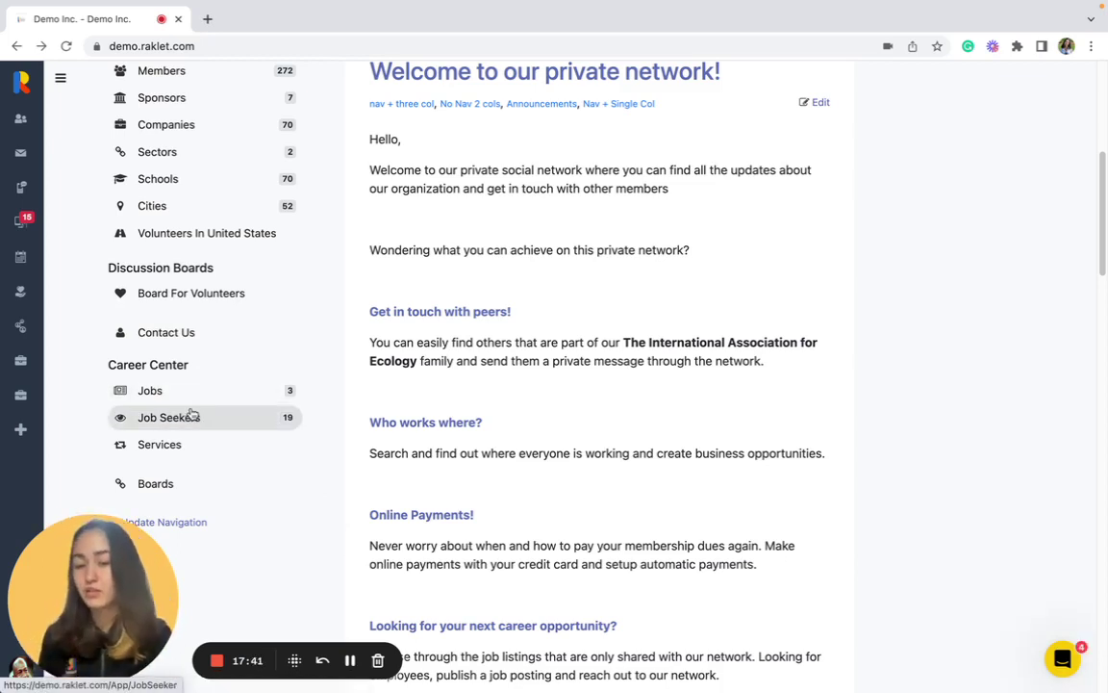
left_click(186, 396)
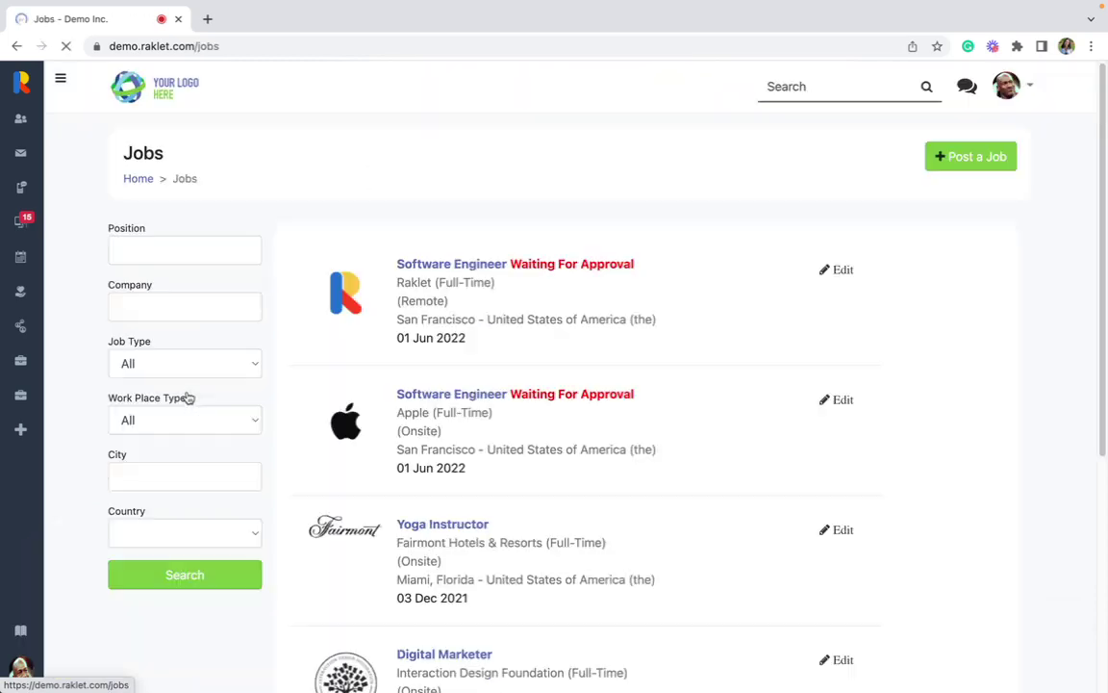
scroll(471, 493, "down", 5)
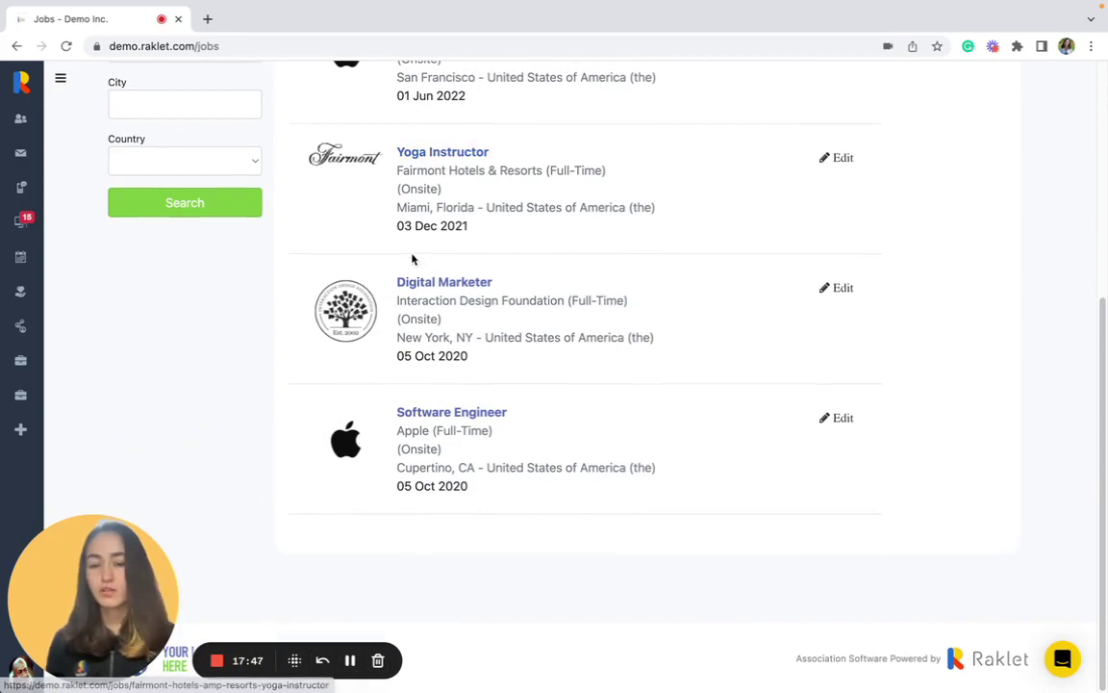
scroll(441, 425, "up", 5)
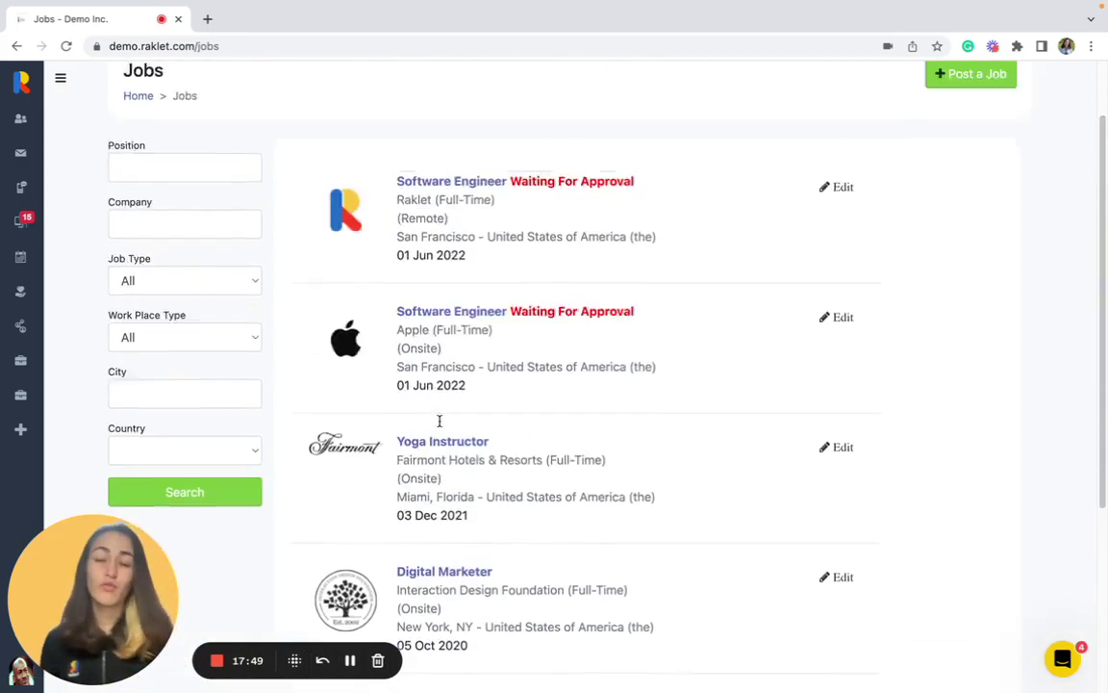
scroll(439, 420, "down", 2)
scroll(439, 420, "up", 3)
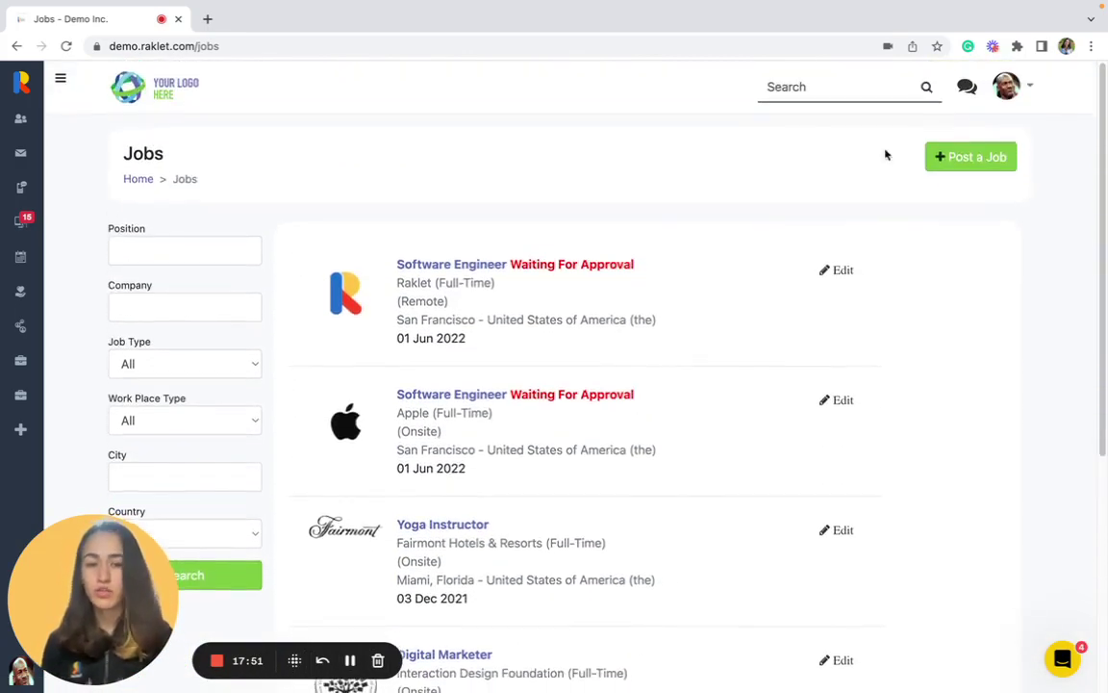
Open the Post a Job form, review its fields down to the description, and close it without saving
left_click(975, 156)
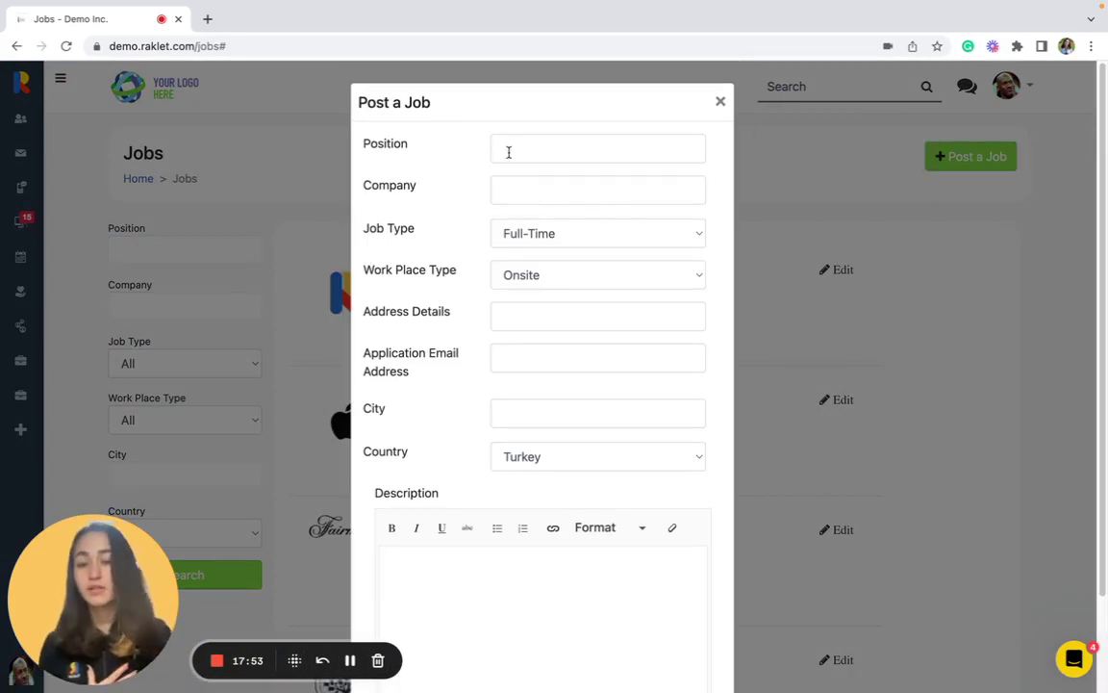
scroll(416, 333, "down", 1)
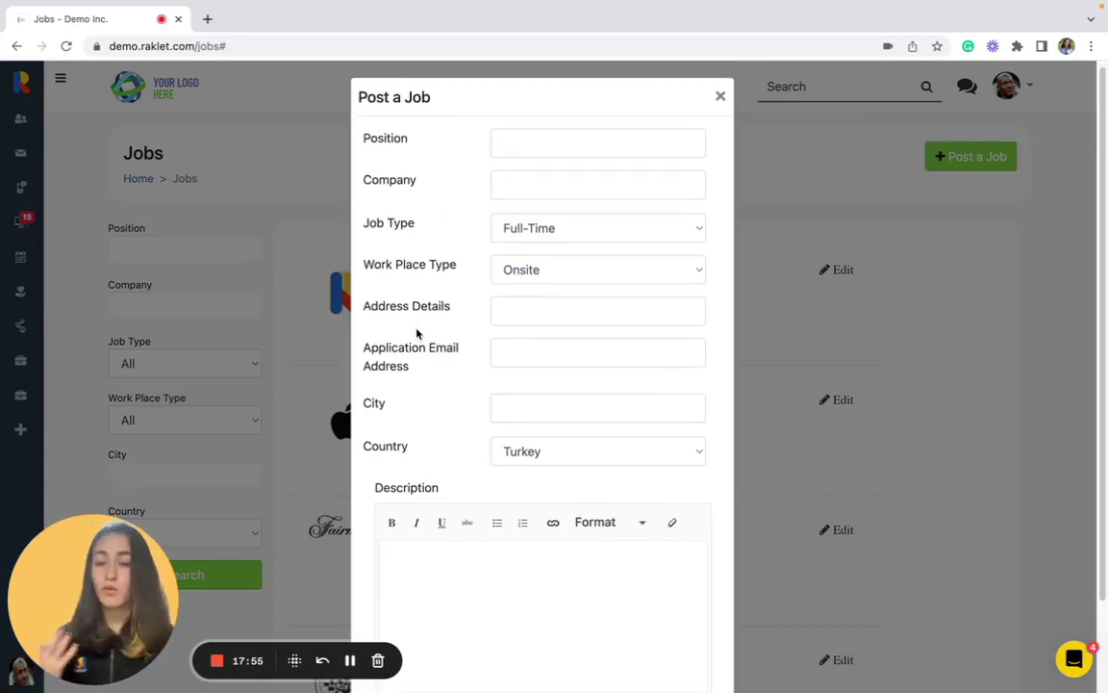
scroll(417, 333, "down", 2)
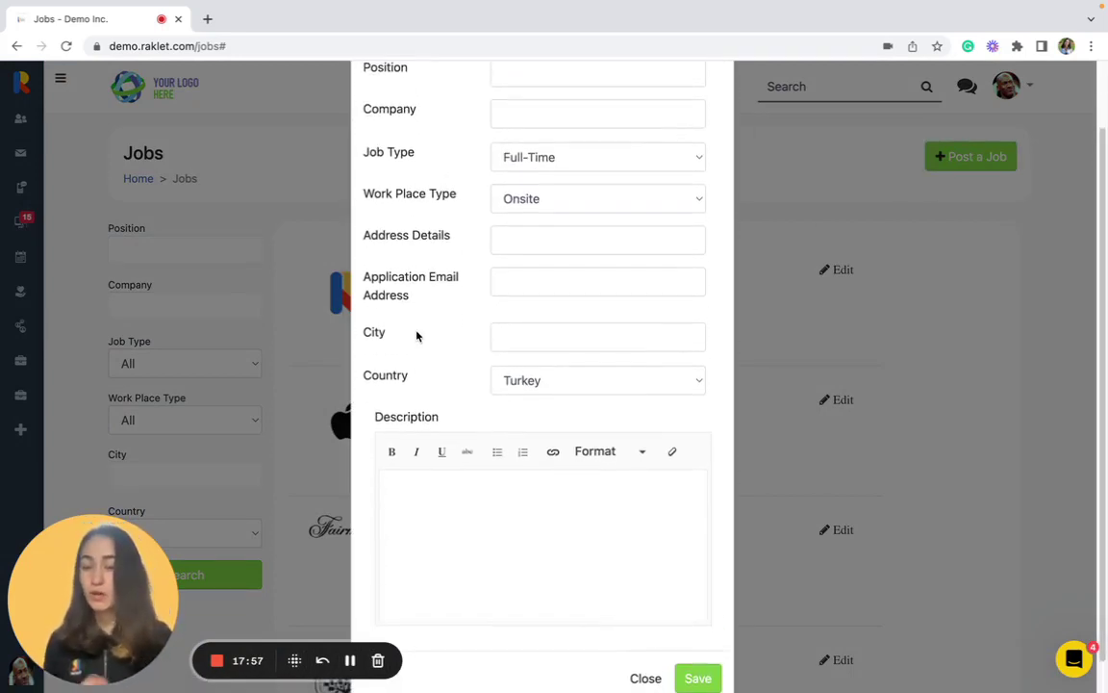
left_click(994, 320)
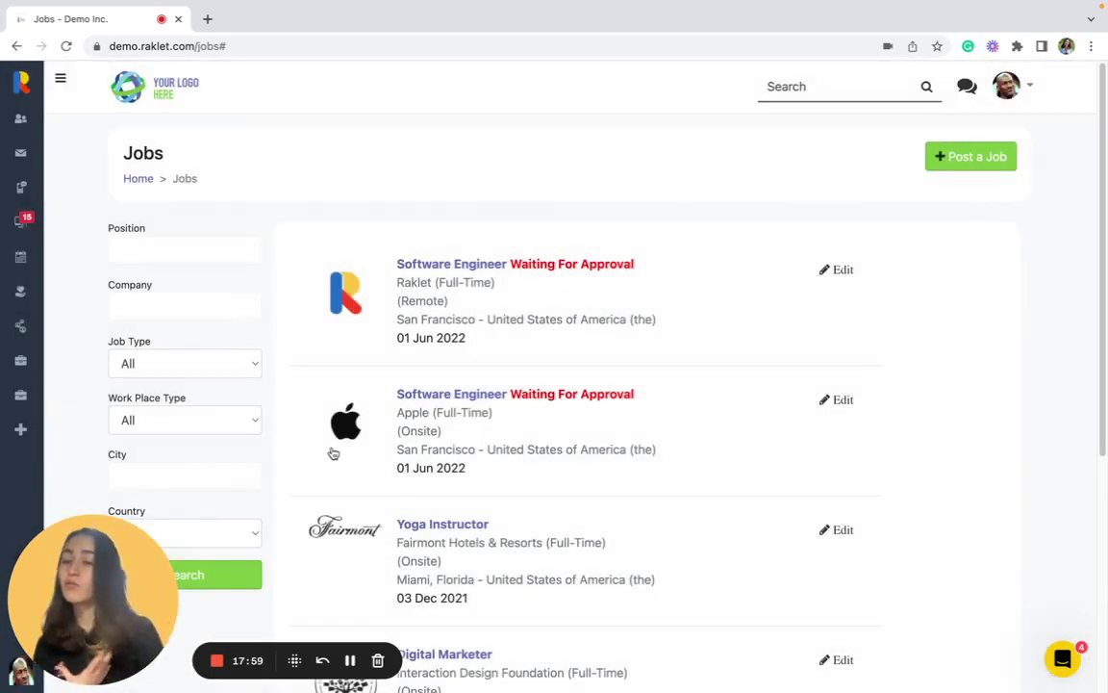
Open Apple's Software Engineer job awaiting approval, read its details, and view and close the poster's member profile
scroll(333, 453, "down", 3)
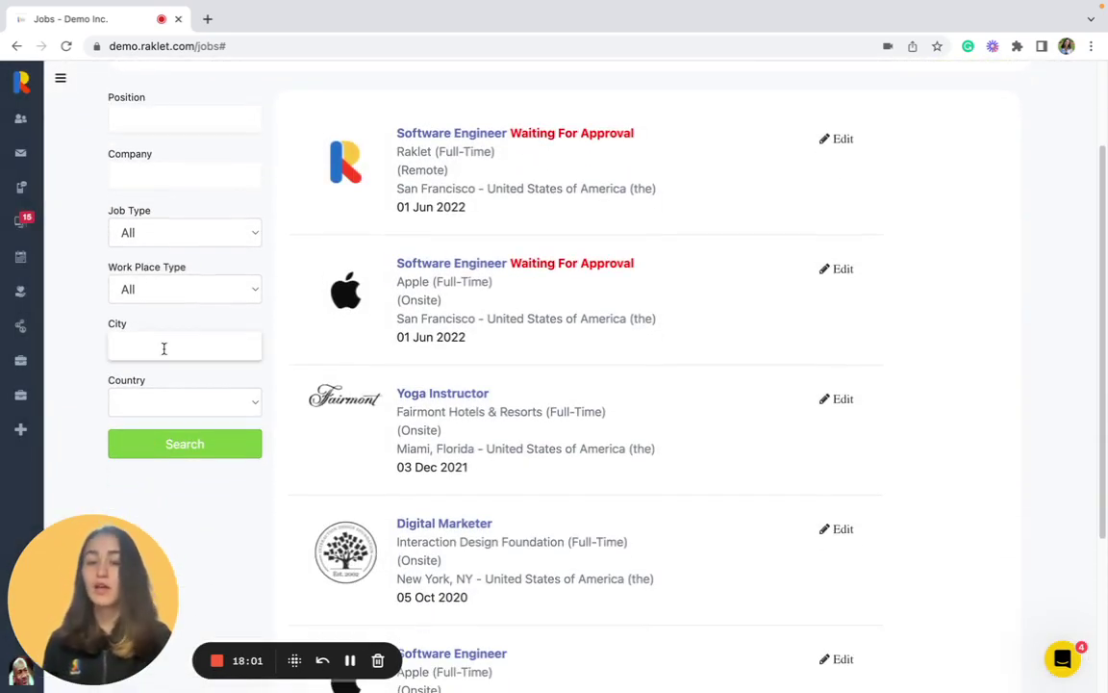
left_click(449, 270)
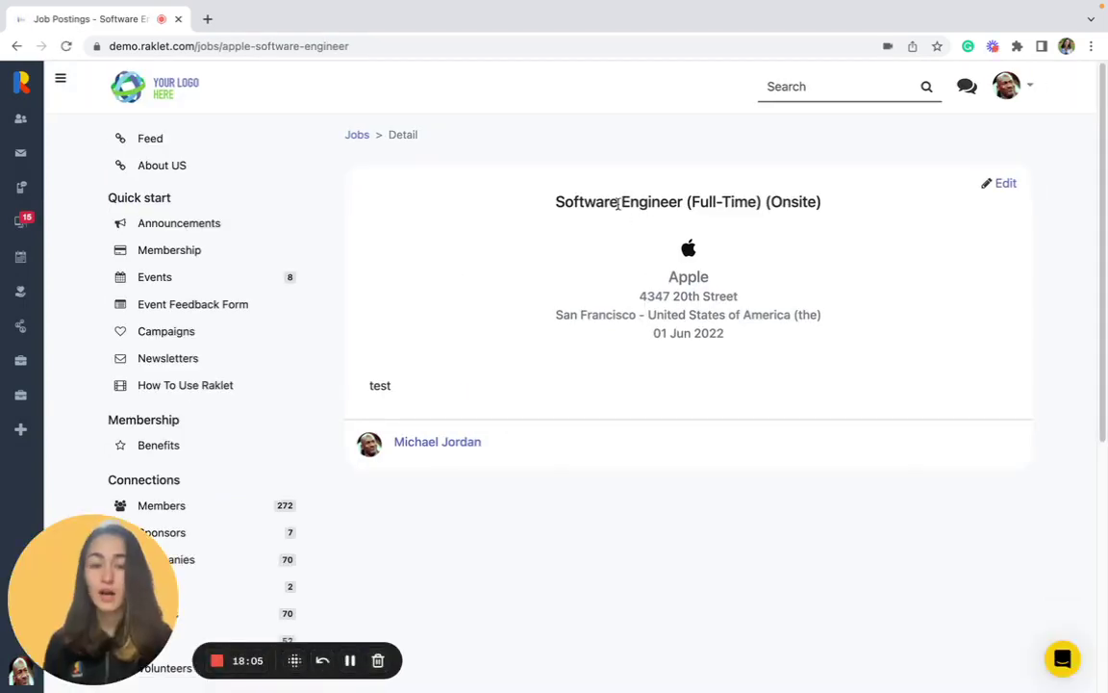
triple_click(619, 203)
left_click(616, 294)
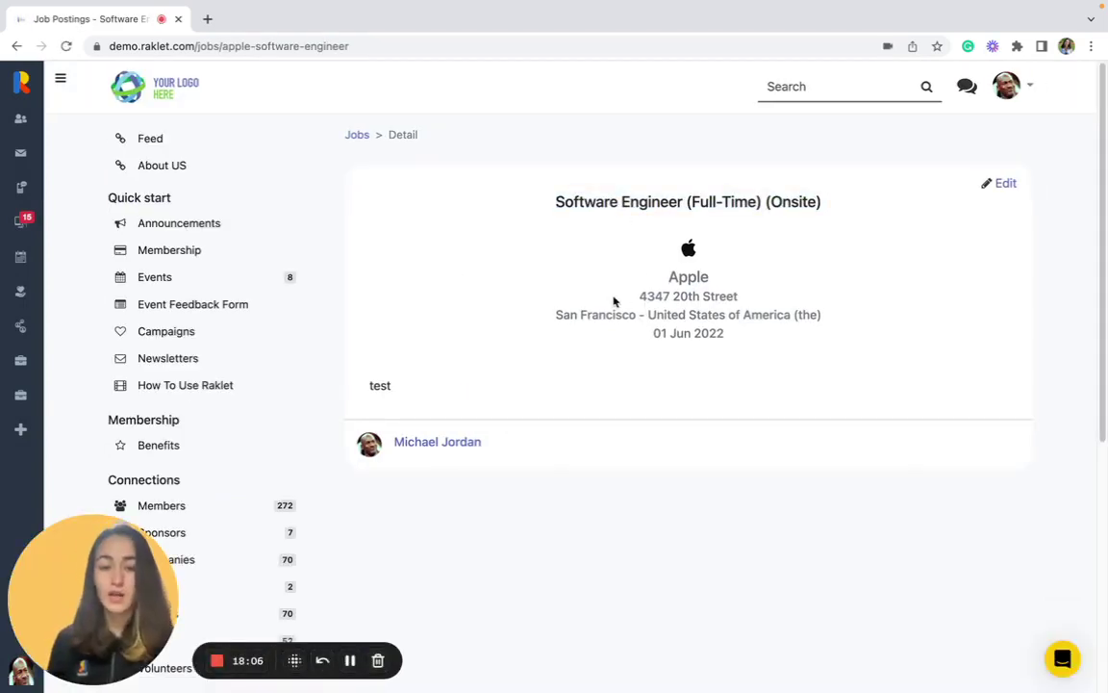
double_click(380, 385)
left_click(455, 385)
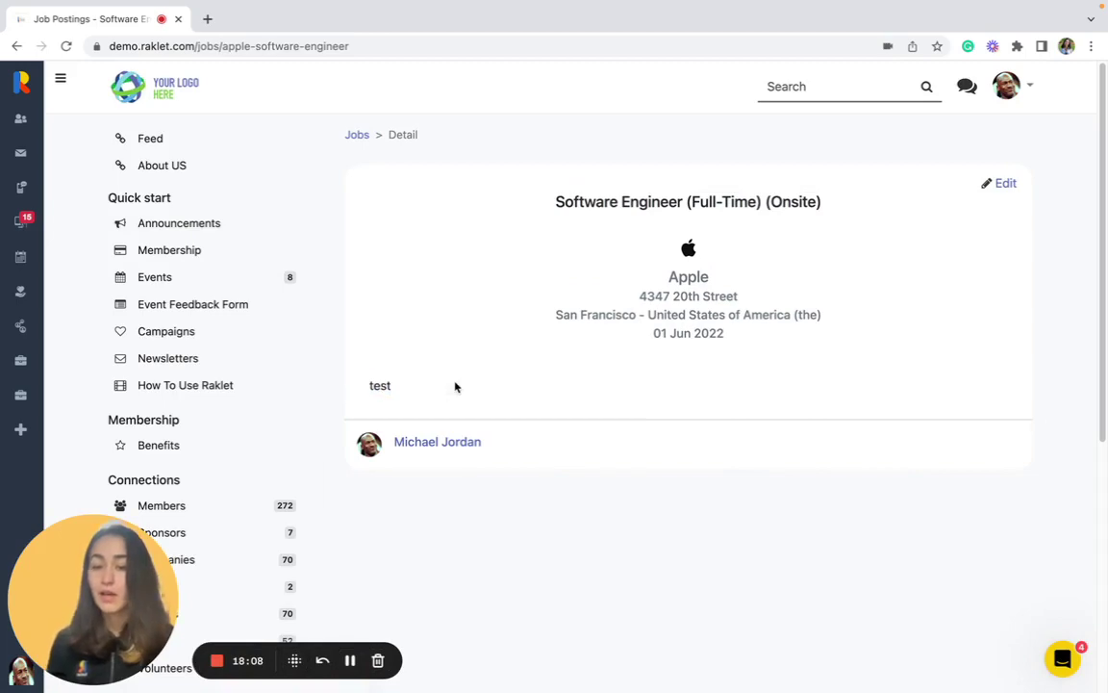
left_click(448, 447)
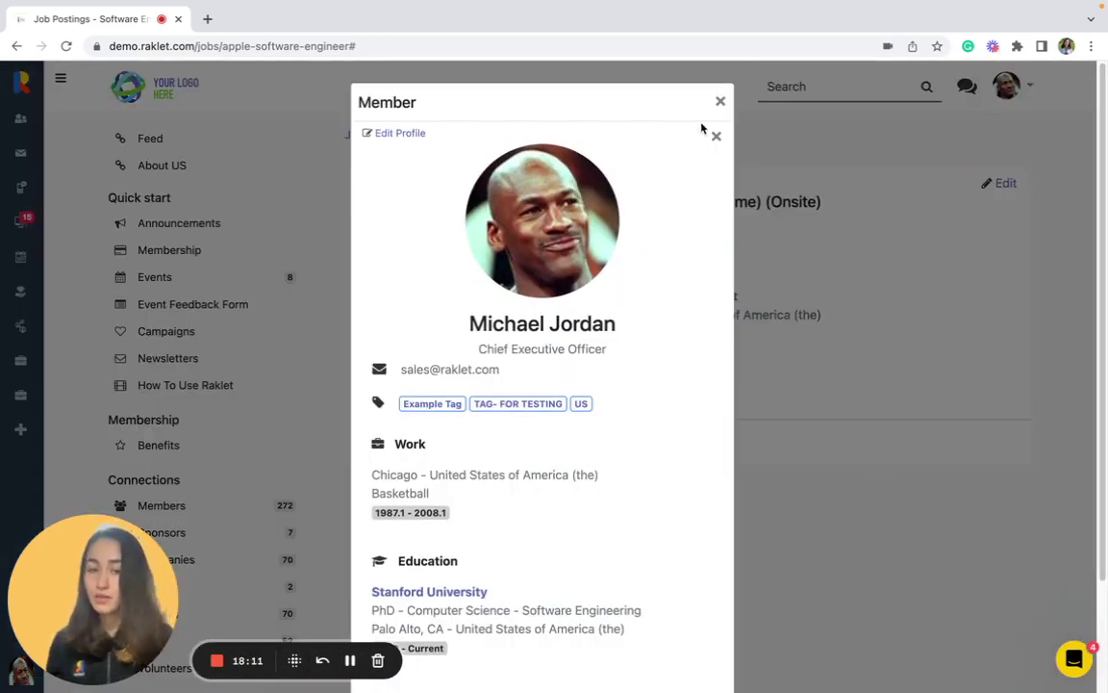
left_click(719, 103)
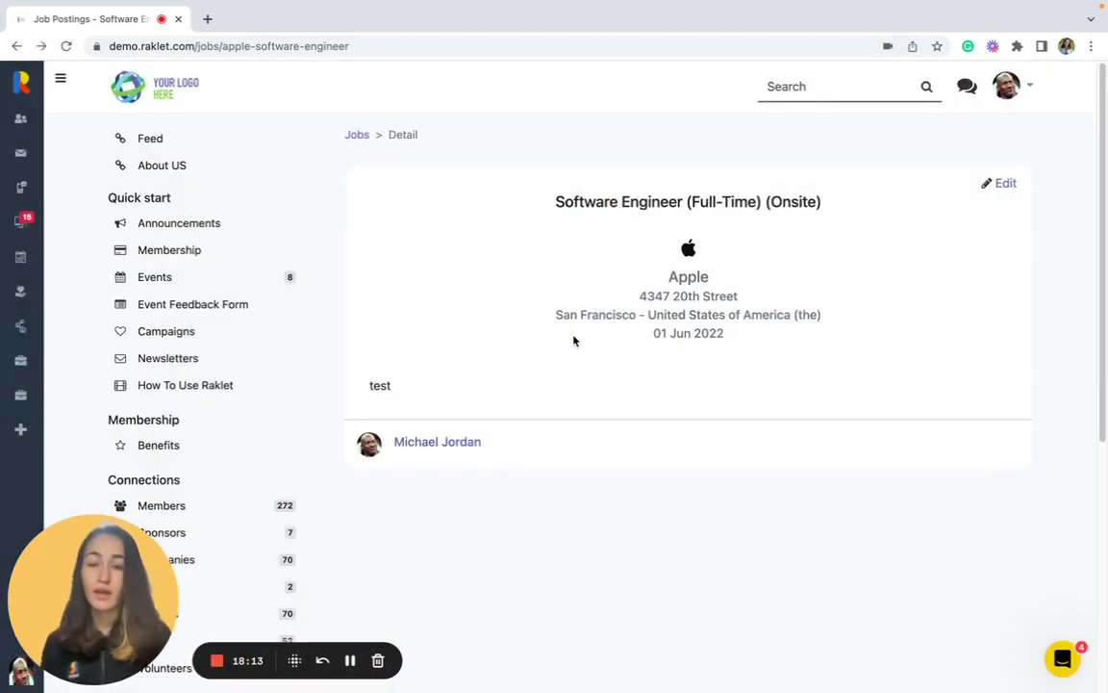
Leave the job posting, go back to the network's home page, and open Job Seekers in the Career Center
scroll(573, 340, "left", 5)
scroll(578, 308, "up", 3)
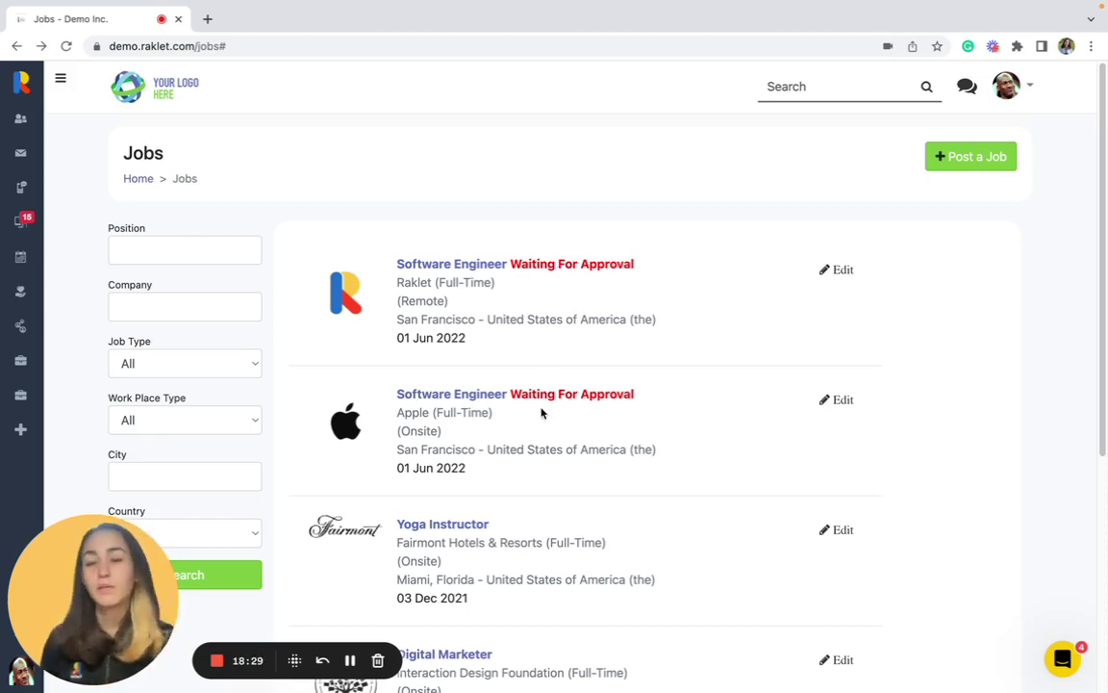
left_click(128, 78)
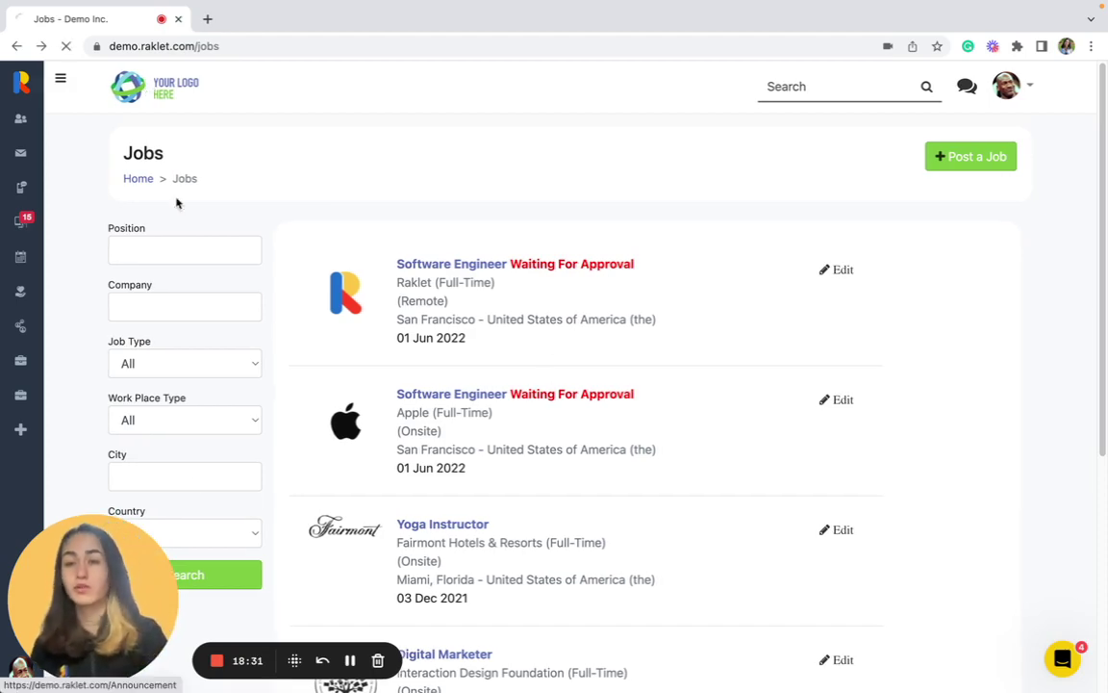
scroll(199, 482, "down", 5)
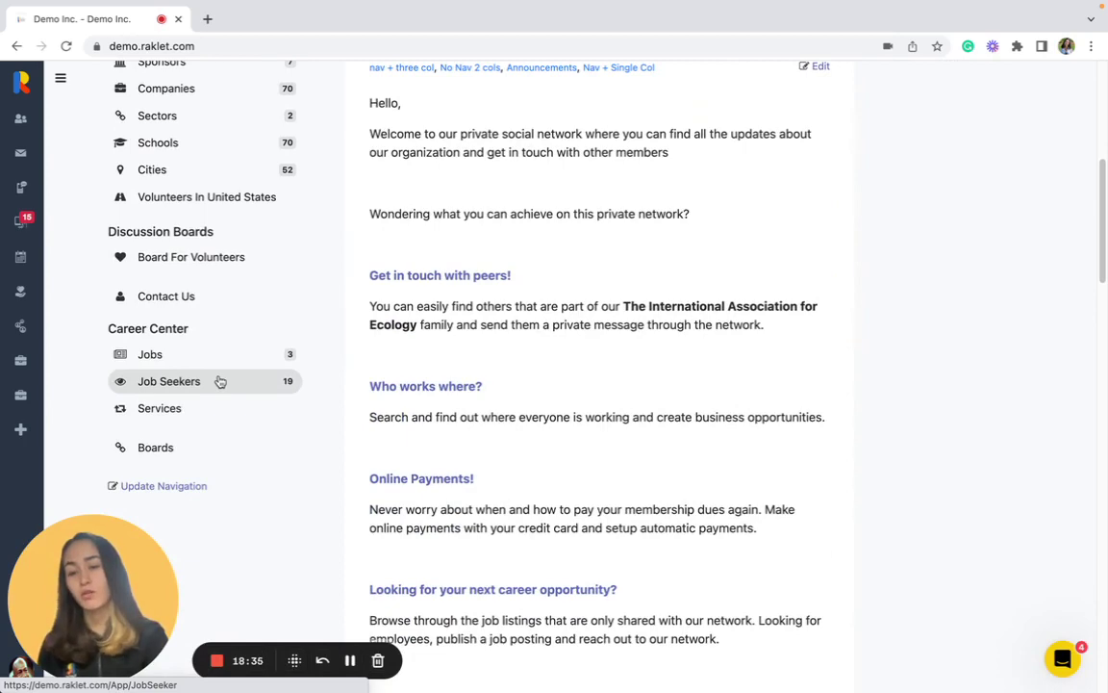
left_click(215, 385)
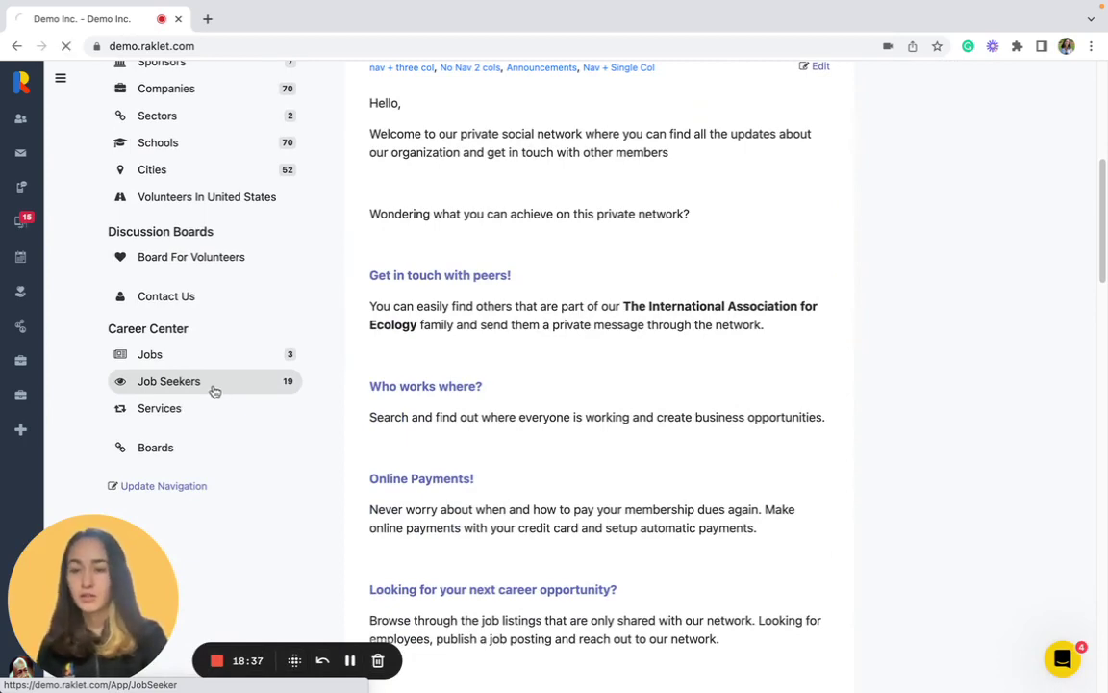
scroll(306, 422, "down", 3)
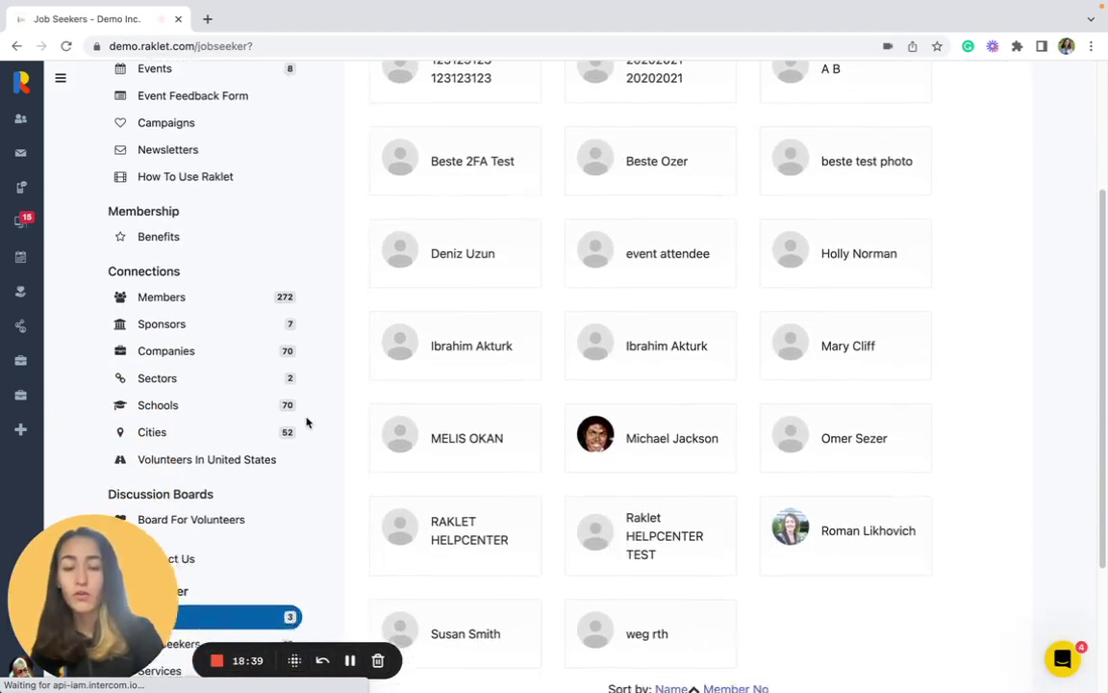
View the profile and Send Message option of a job seeker with a photo, close it, and browse the job seeker list
left_click(653, 352)
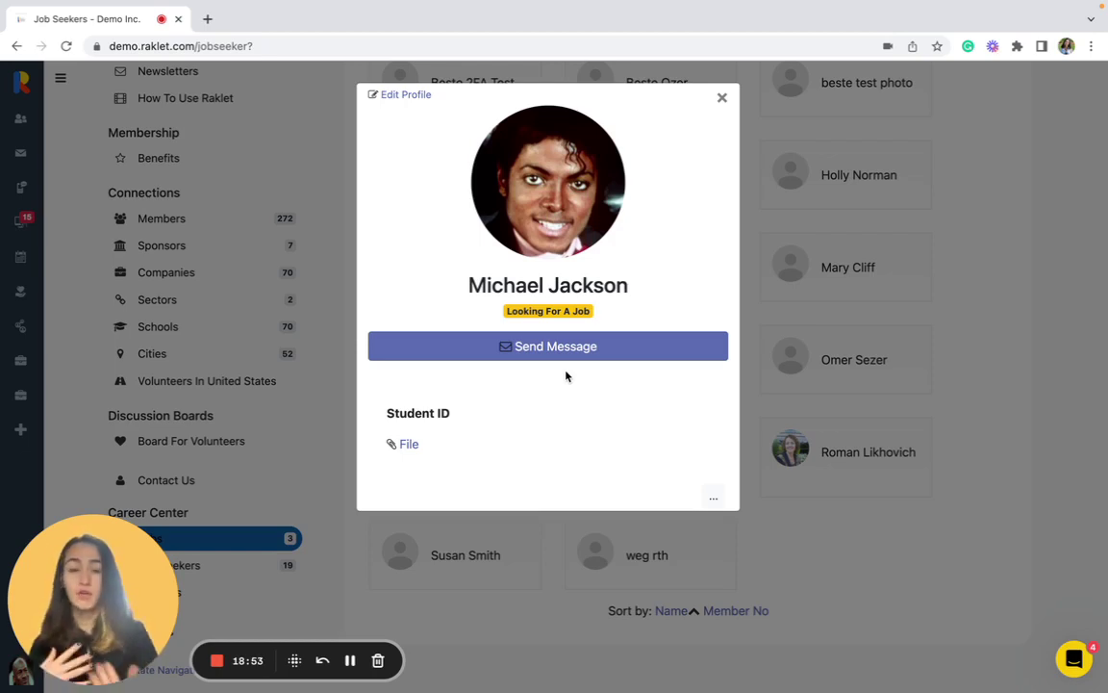
left_click(514, 346)
left_click(459, 481)
scroll(459, 483, "down", 4)
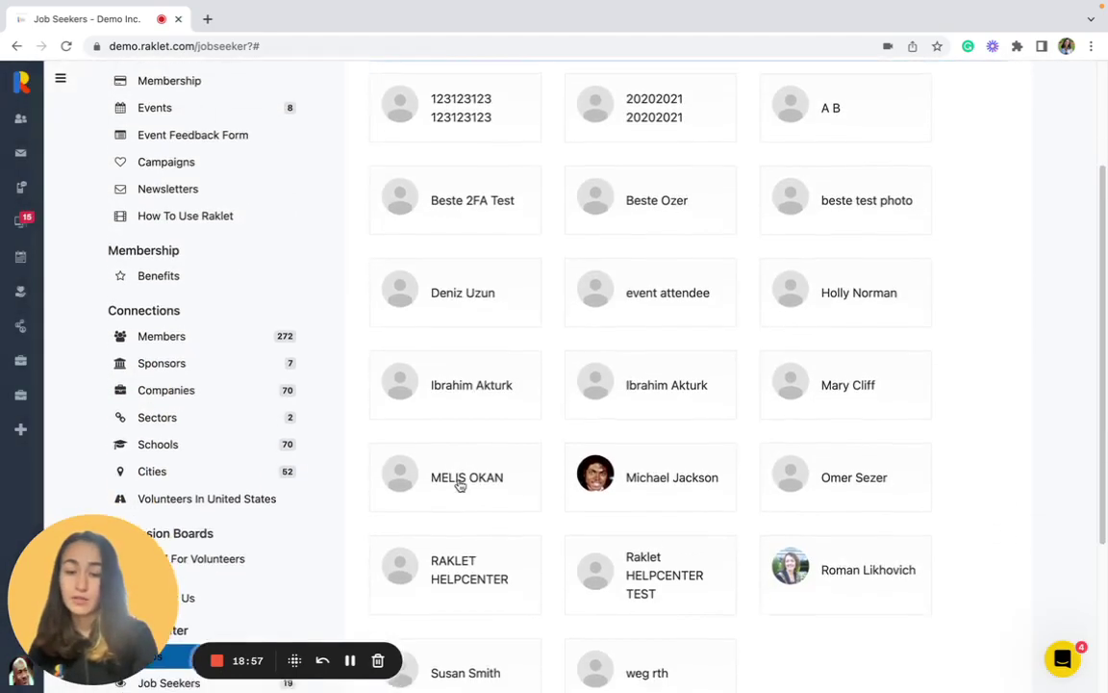
scroll(683, 395, "up", 3)
scroll(682, 395, "down", 5)
scroll(682, 395, "down", 3)
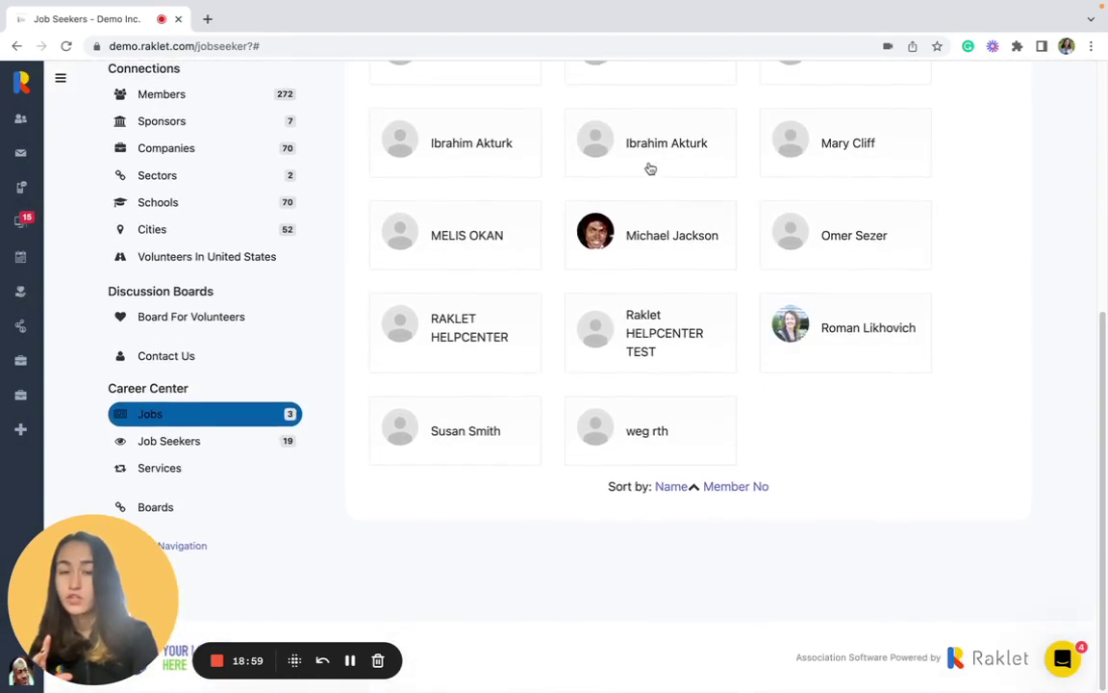
View and close the profiles of the two job seekers with photos, and return to the start of the list
left_click(638, 219)
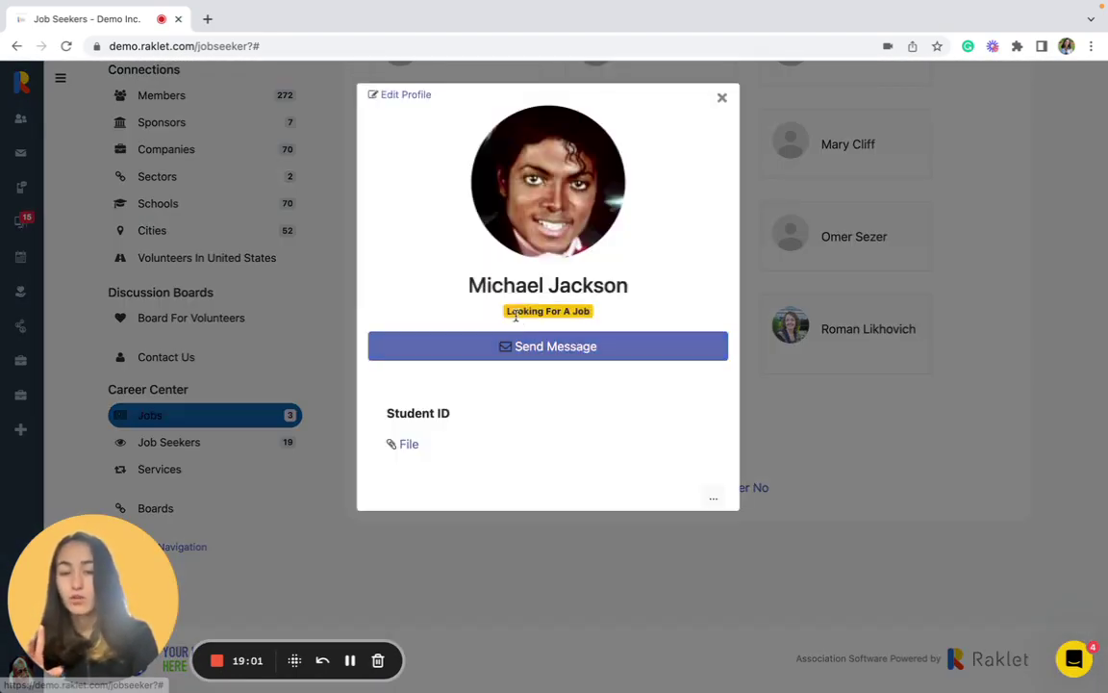
left_click(872, 398)
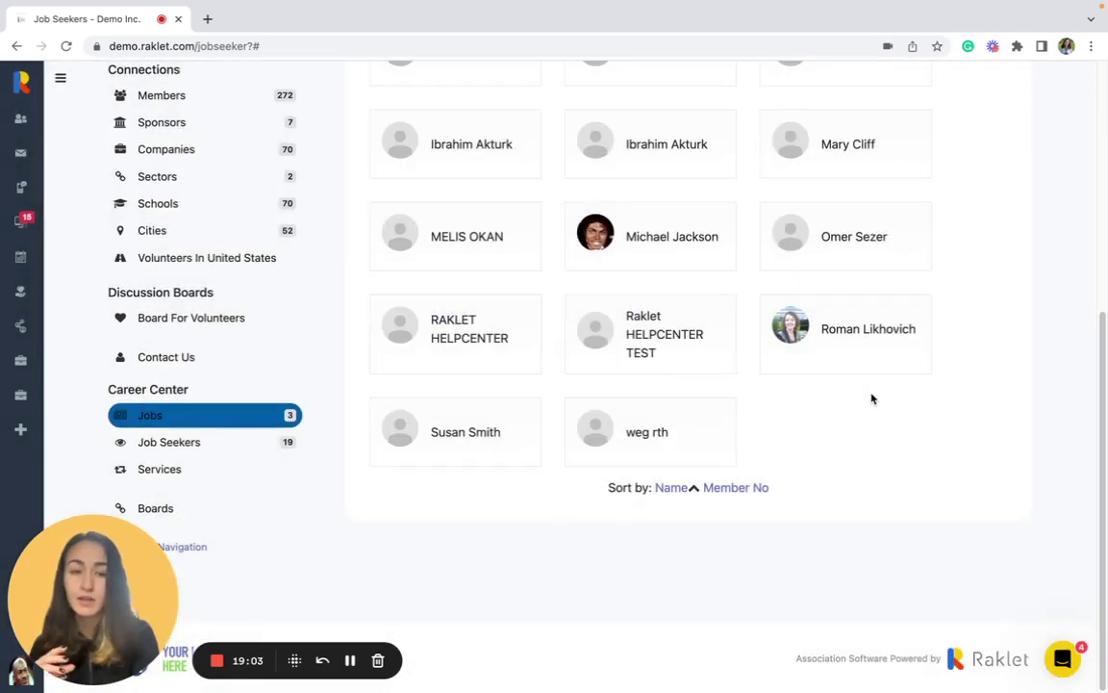
left_click(843, 353)
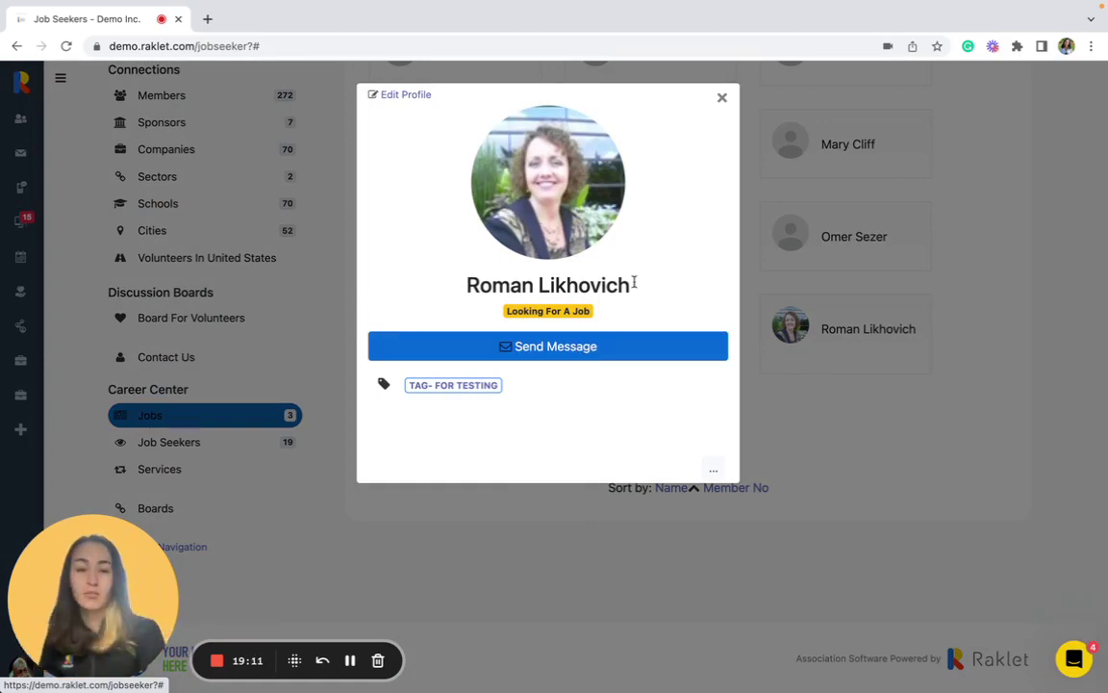
left_click(793, 485)
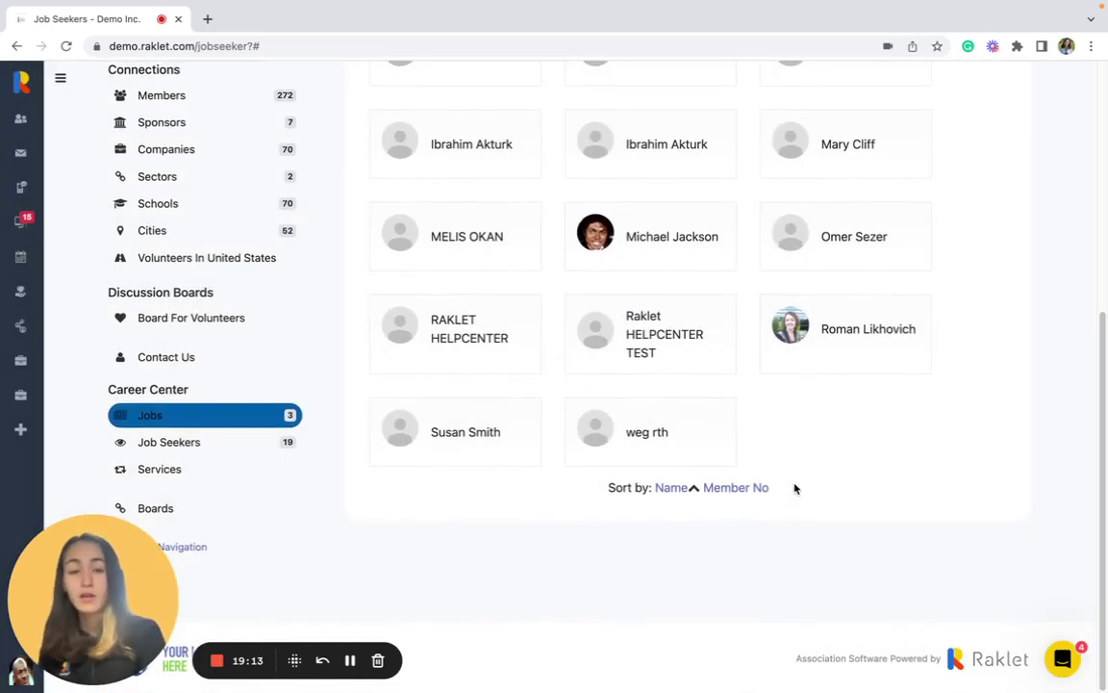
scroll(744, 498, "up", 5)
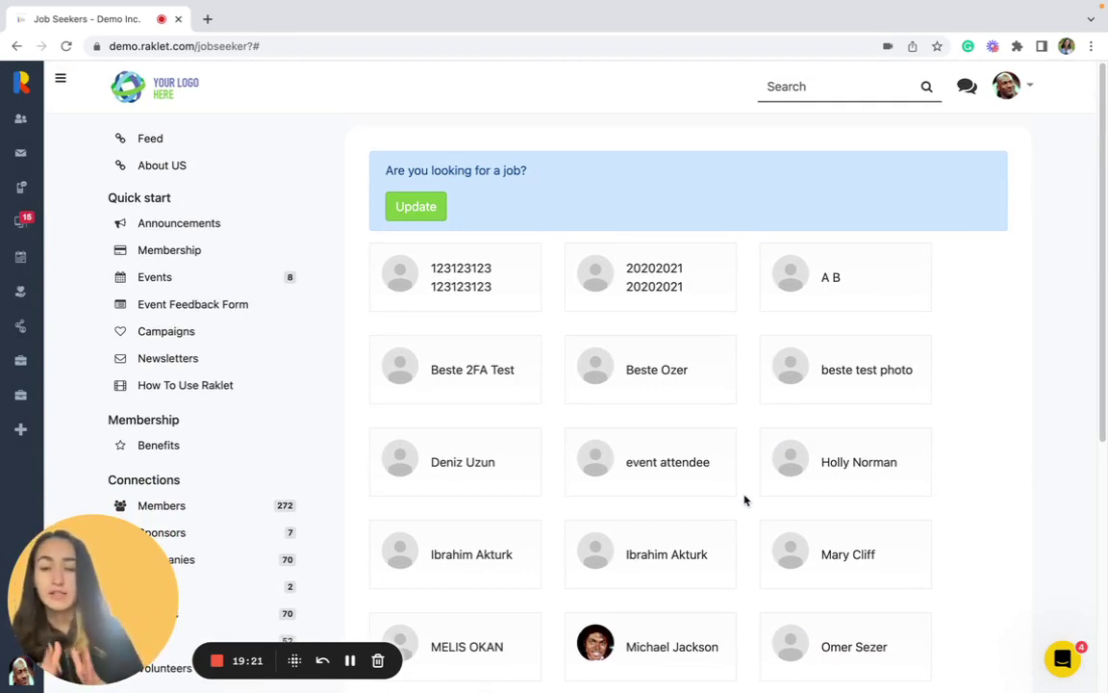
Switch to the Raklet admin dashboard and review its contact counters, Payments, Email and Sms summaries, and Action Logs
left_click(25, 92)
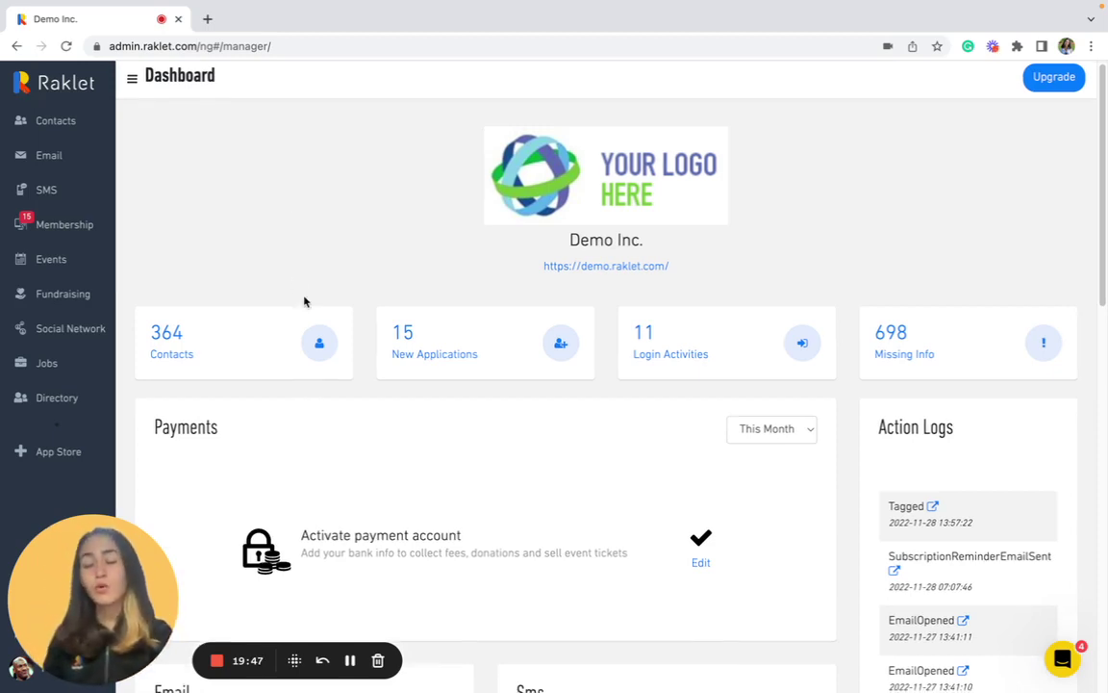
scroll(304, 302, "down", 1)
scroll(304, 302, "down", 2)
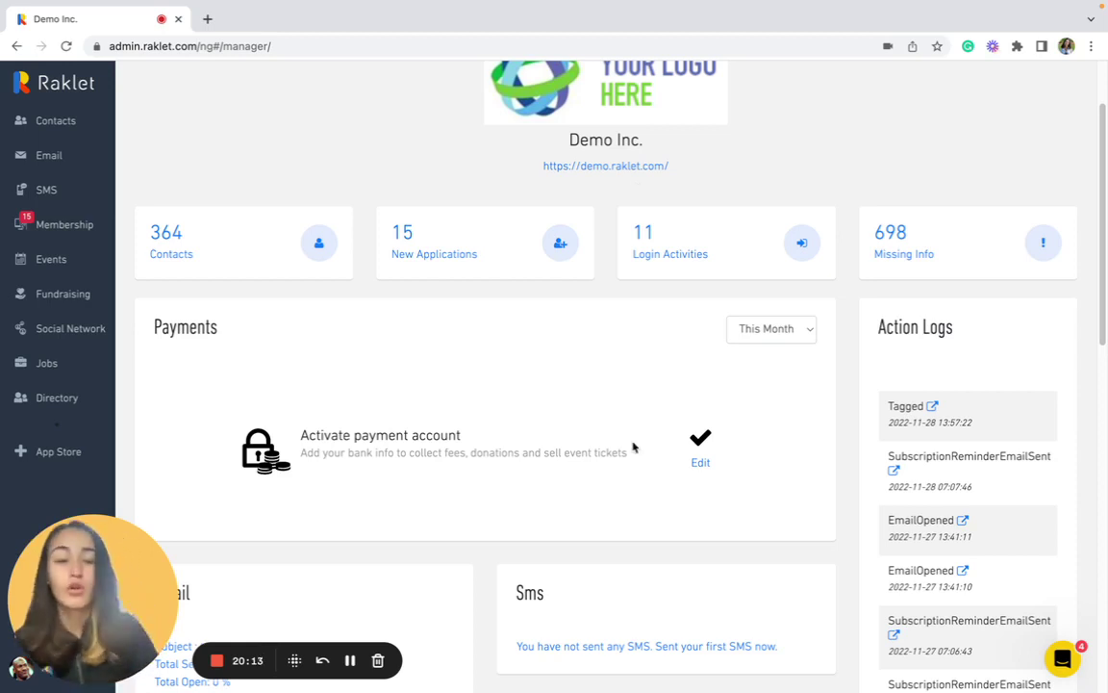
scroll(674, 440, "down", 3)
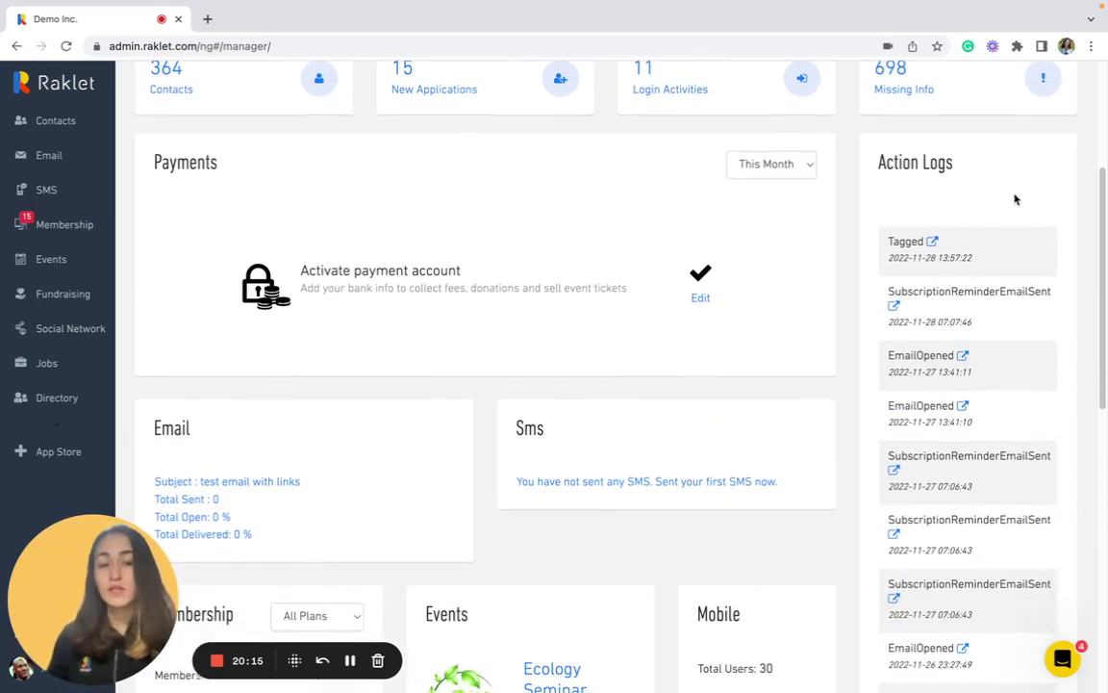
scroll(991, 185, "down", 1)
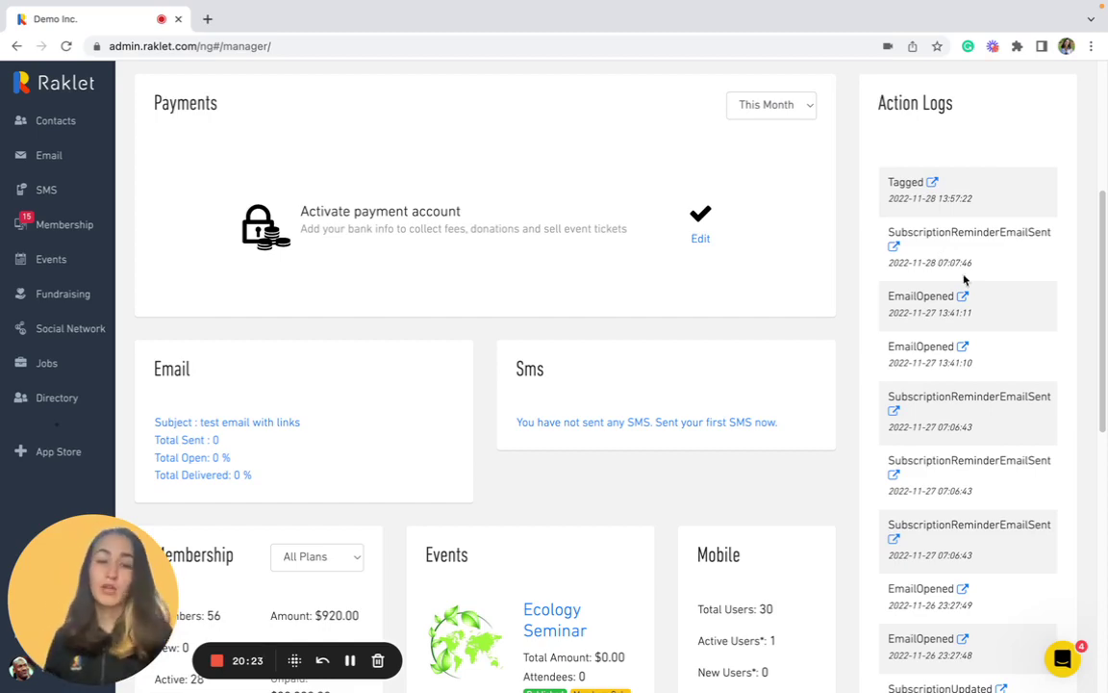
scroll(972, 373, "down", 5)
scroll(968, 371, "down", 3)
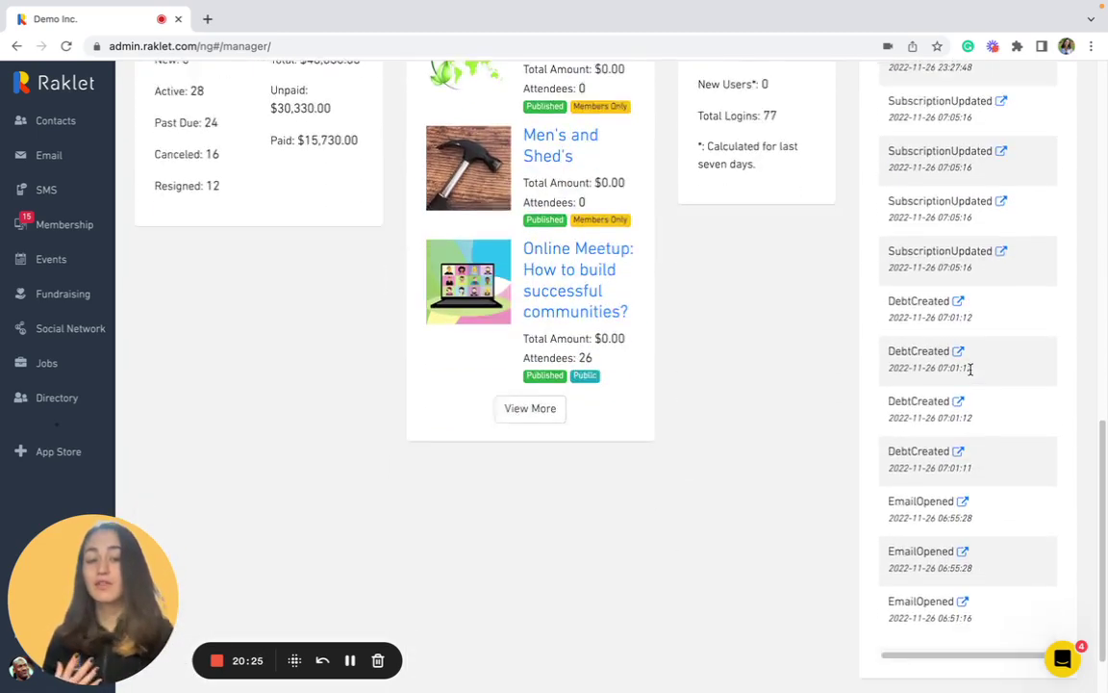
Examine the dashboard's Action Logs again along with the Membership, Events and Mobile summaries
scroll(970, 373, "up", 10)
scroll(945, 416, "down", 2)
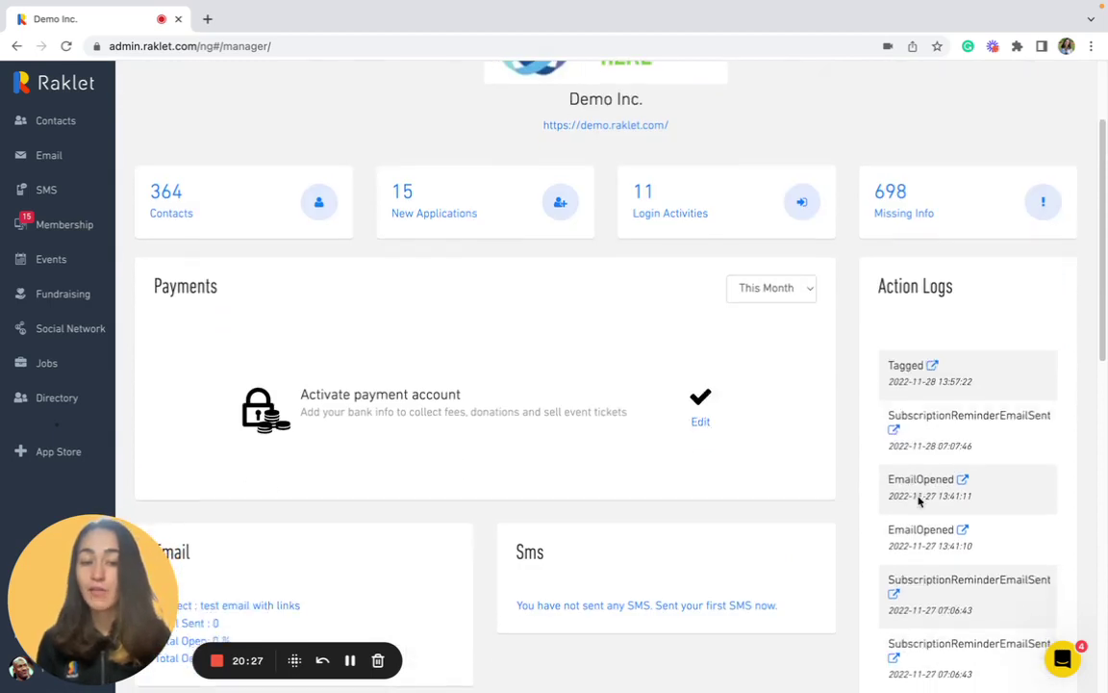
left_click_drag(876, 286, 928, 286)
left_click(992, 281)
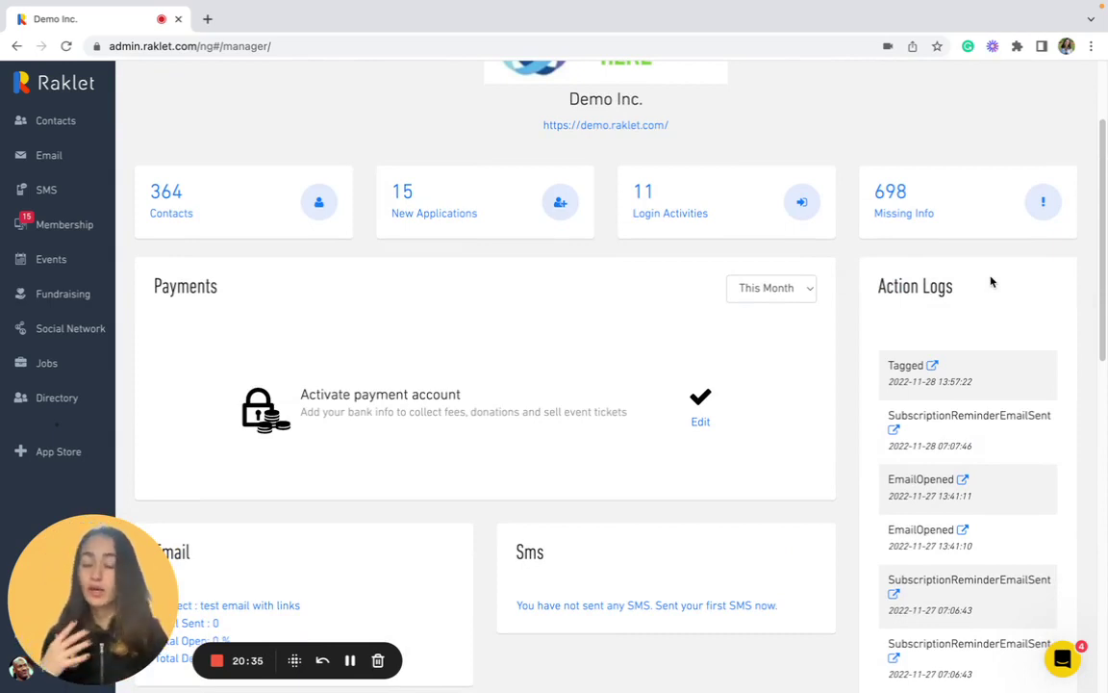
scroll(991, 281, "down", 5)
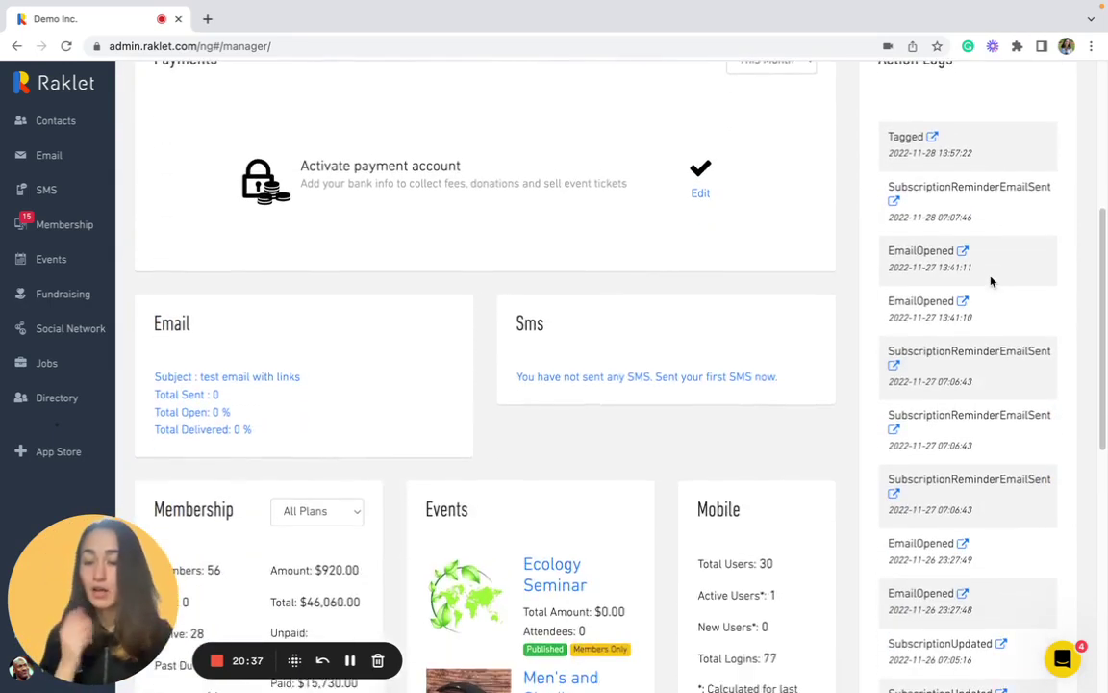
scroll(586, 320, "down", 8)
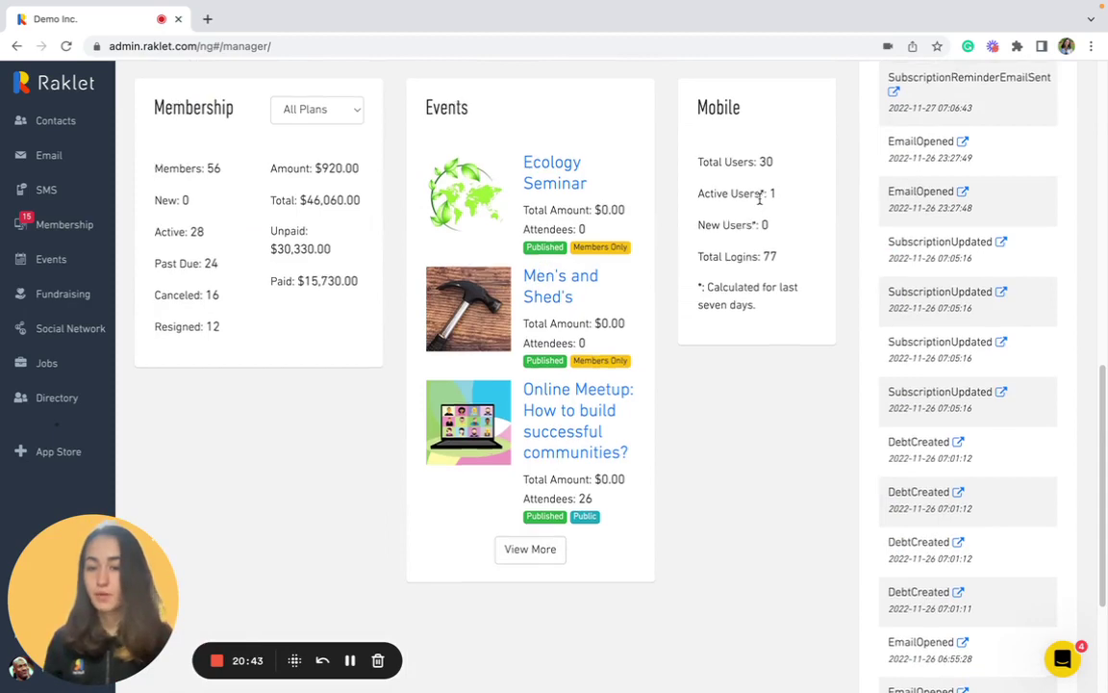
scroll(759, 197, "up", 10)
Open all contacts and hide the Maiden Name, Company Name and Birth Place columns from the contact table
left_click(29, 120)
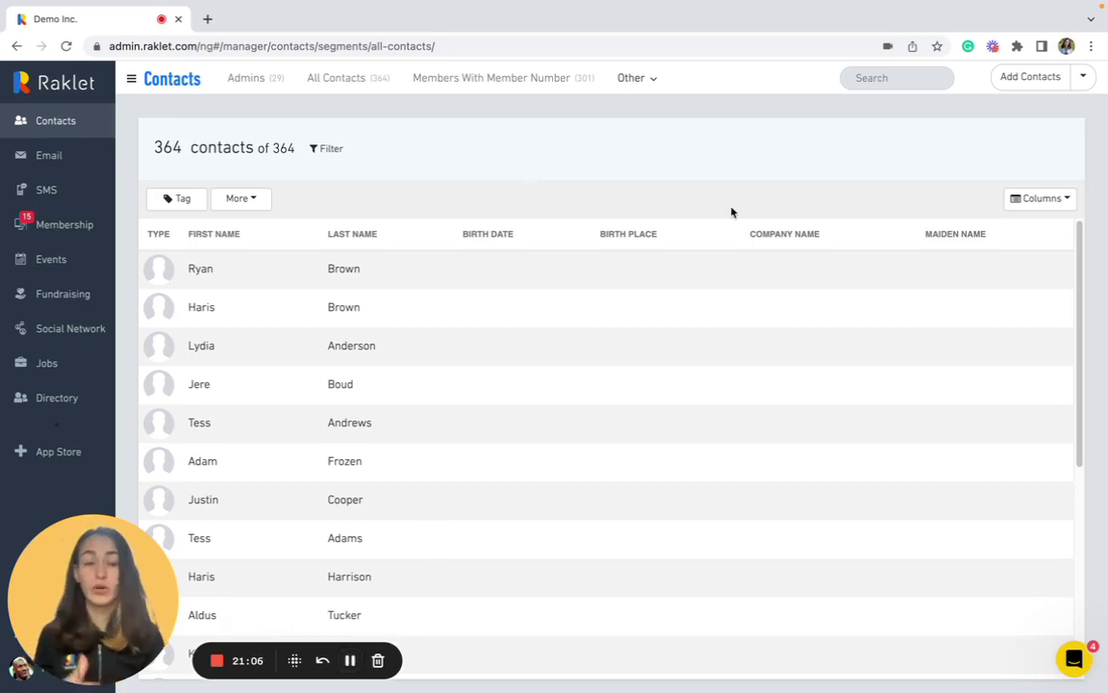
left_click(1032, 202)
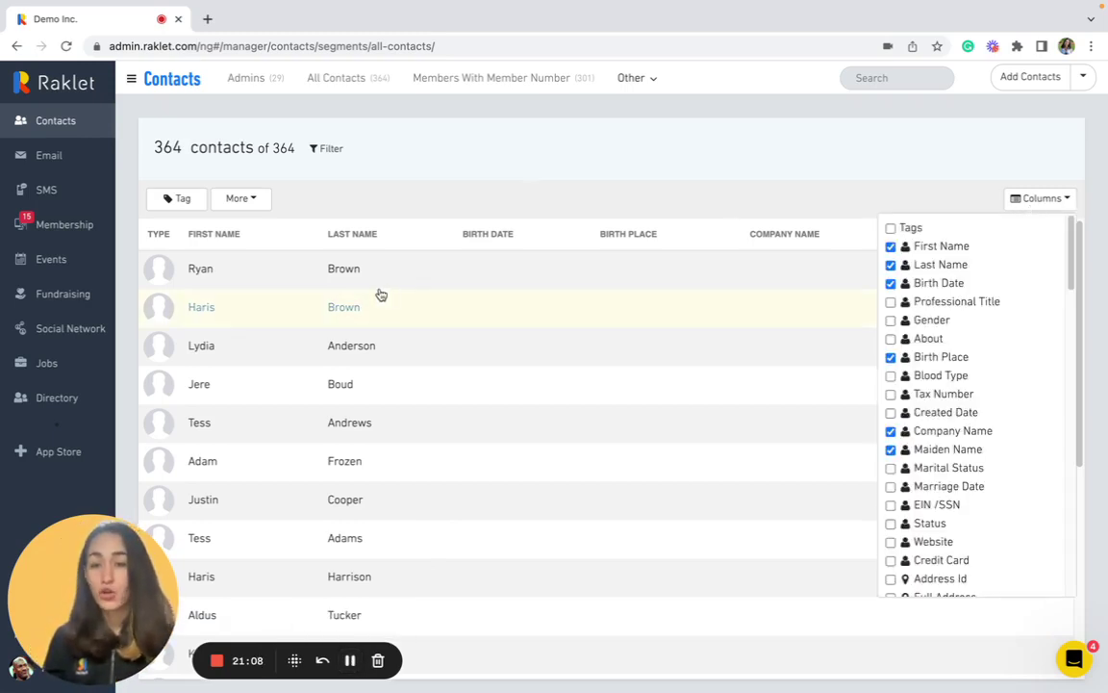
left_click(891, 449)
left_click(891, 431)
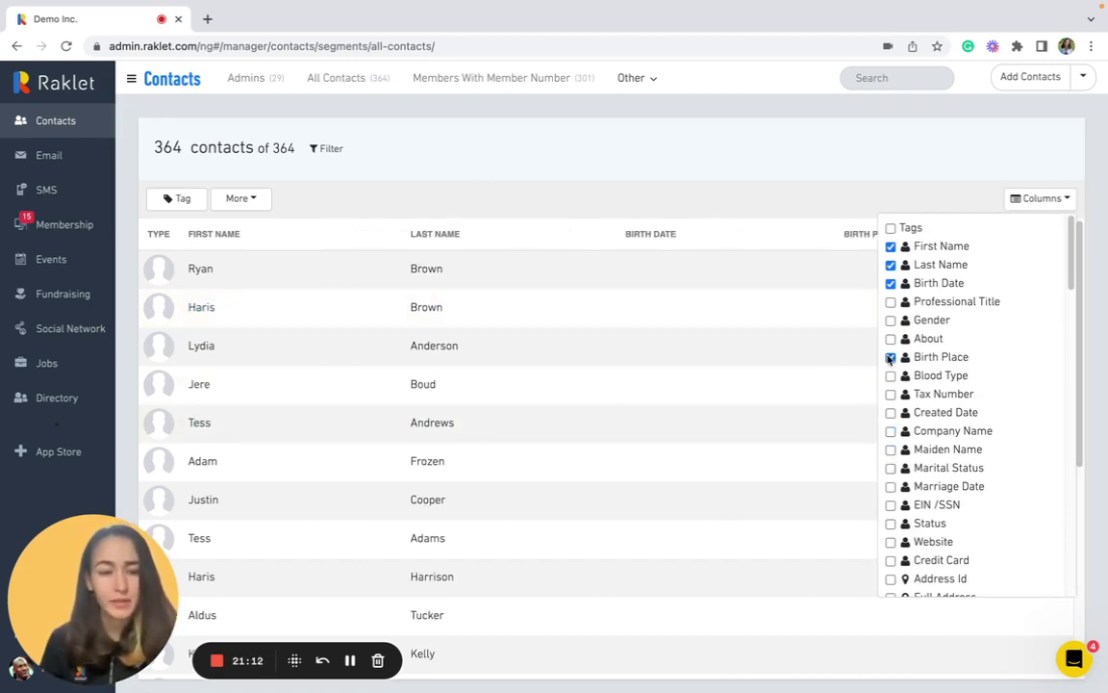
left_click(891, 357)
Add the Country column to the contact table and hide the Birth Date column
scroll(889, 357, "down", 3)
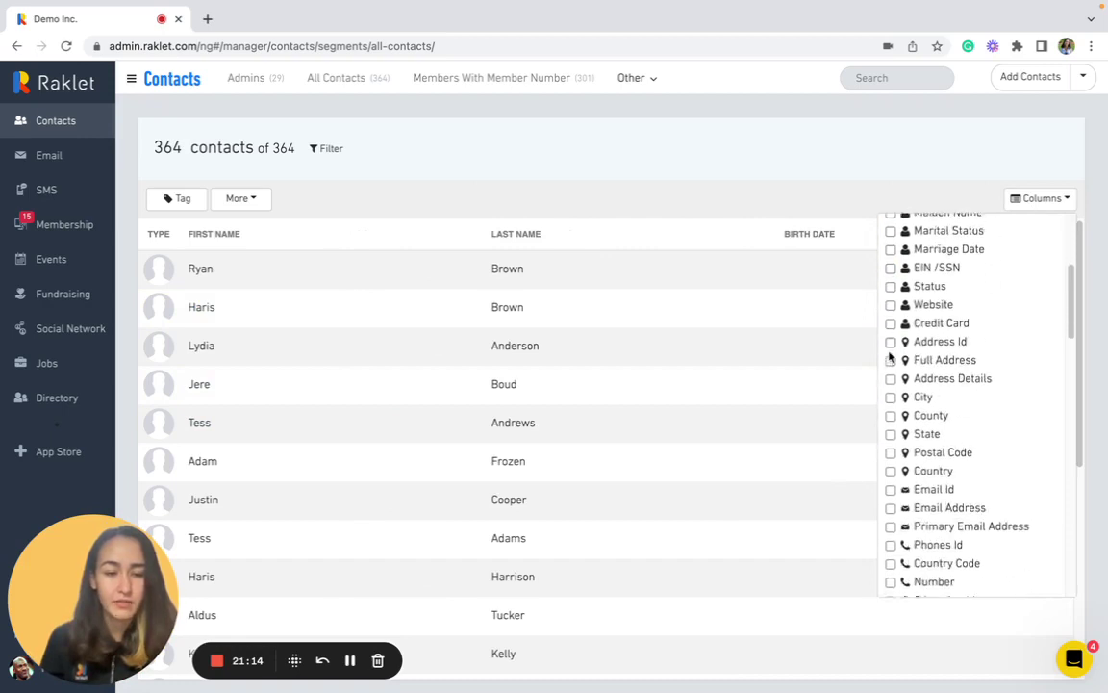
left_click(892, 446)
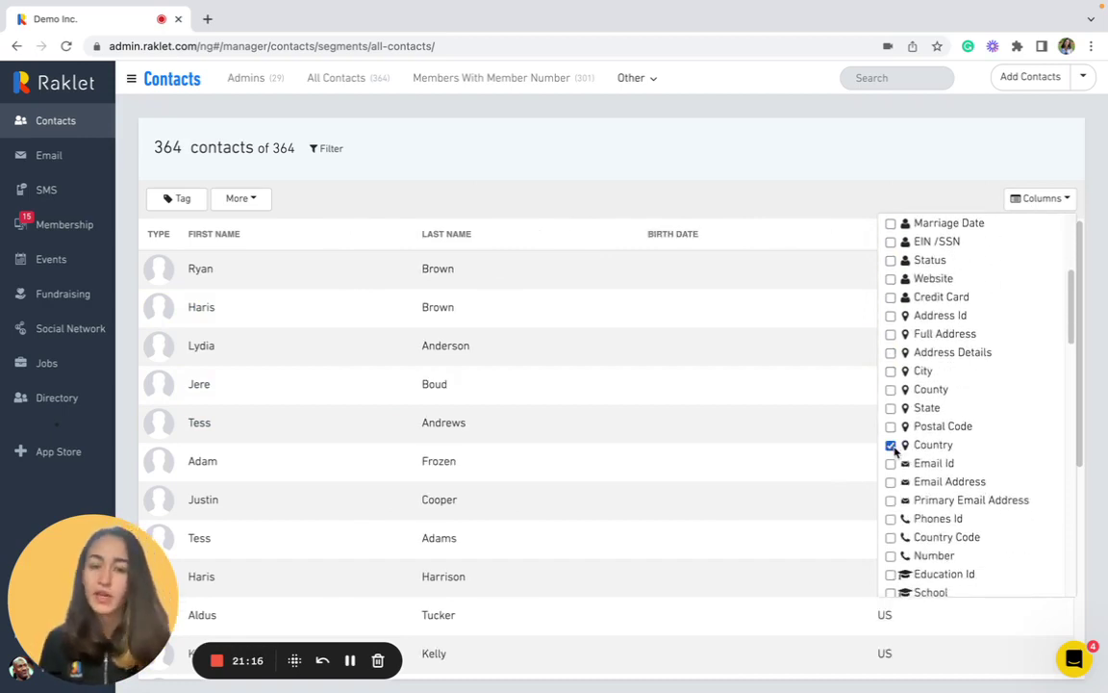
scroll(888, 375, "up", 5)
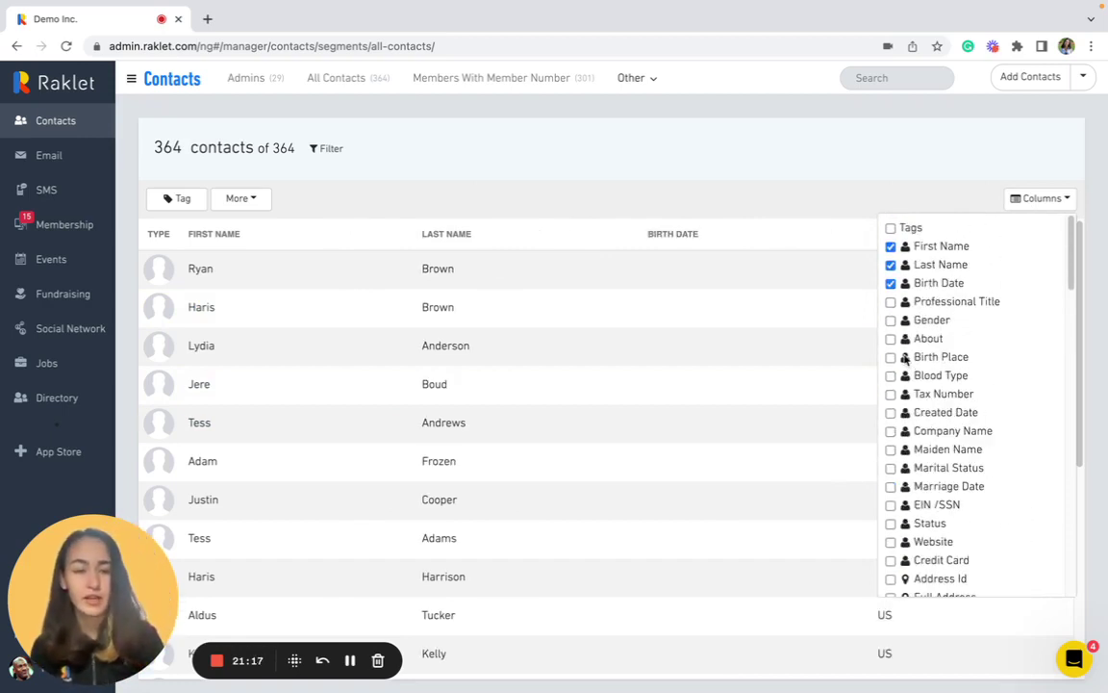
left_click(891, 283)
left_click(784, 131)
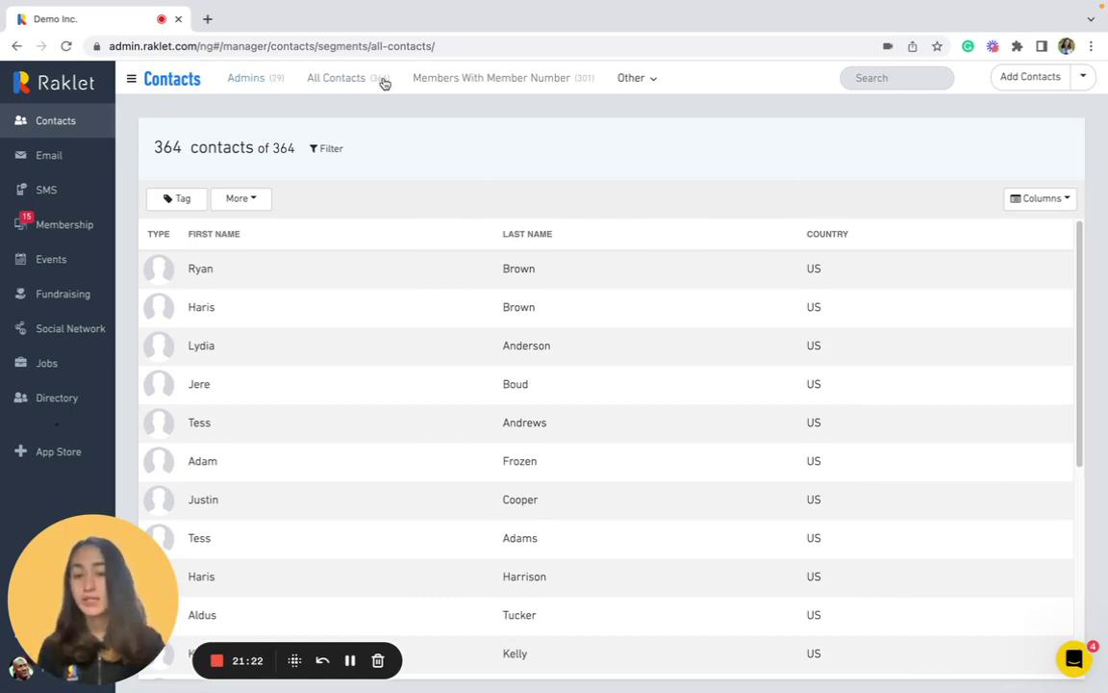
Look over the other saved contact segments, and filter all contacts to those whose Profile - Gender is Male
left_click(653, 79)
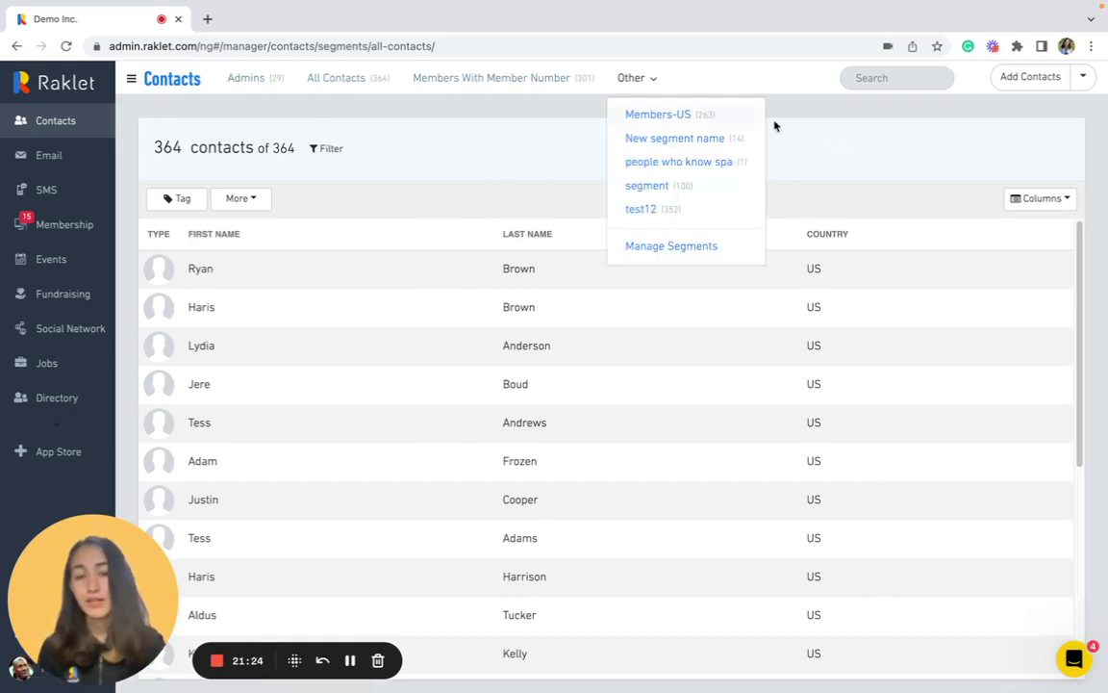
left_click(839, 159)
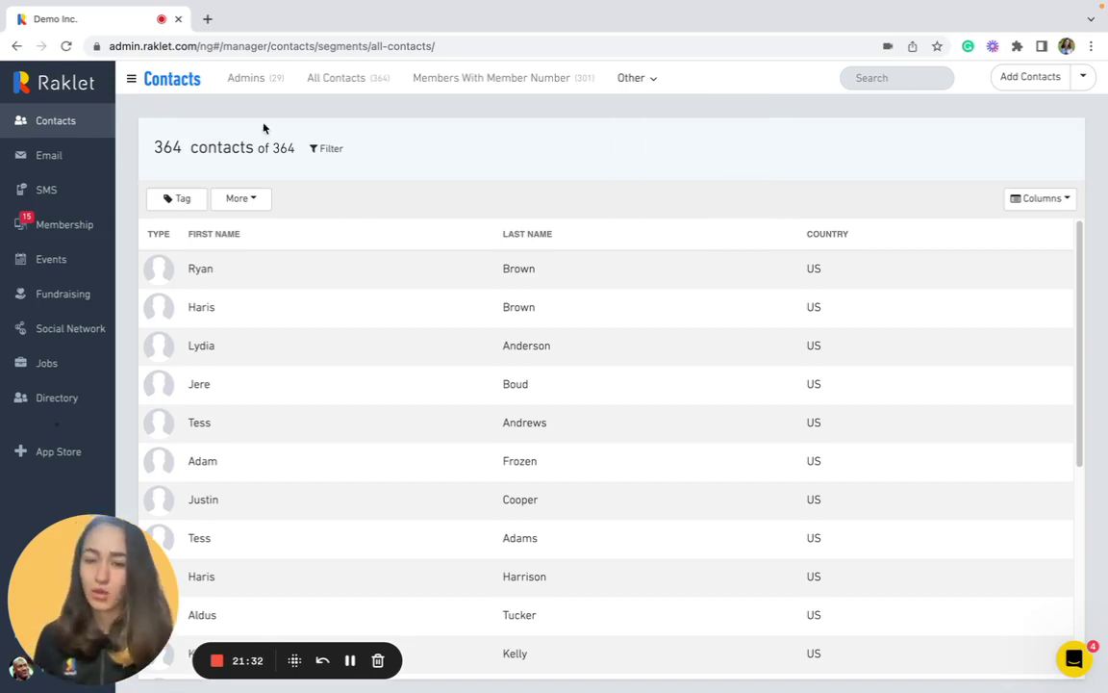
left_click(324, 150)
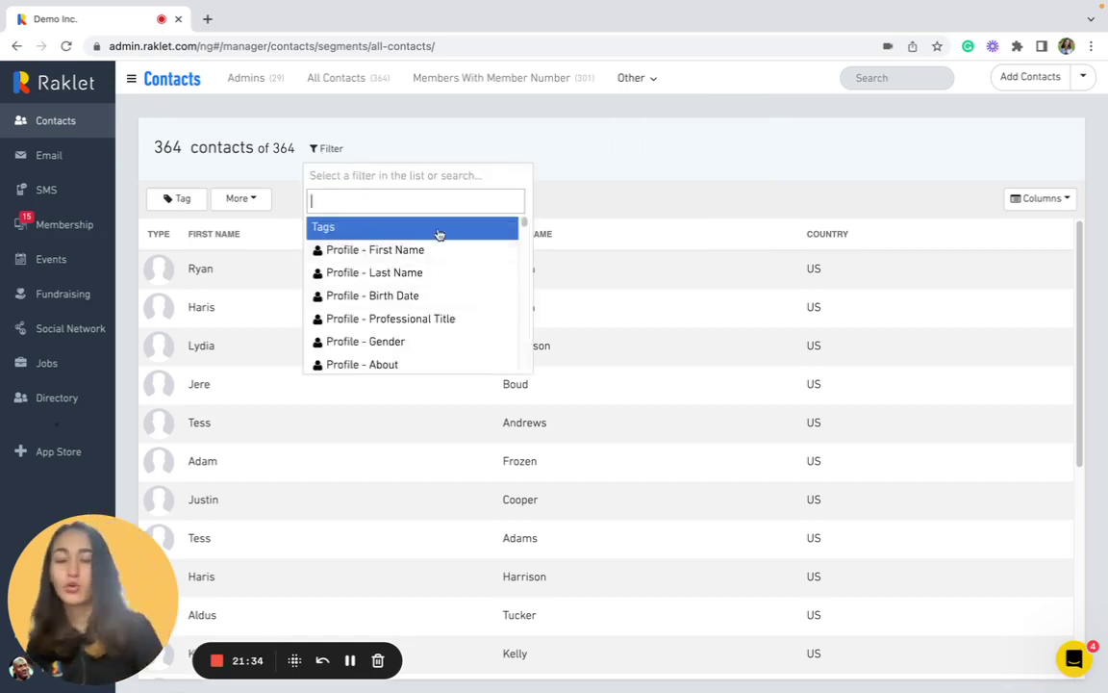
left_click(419, 342)
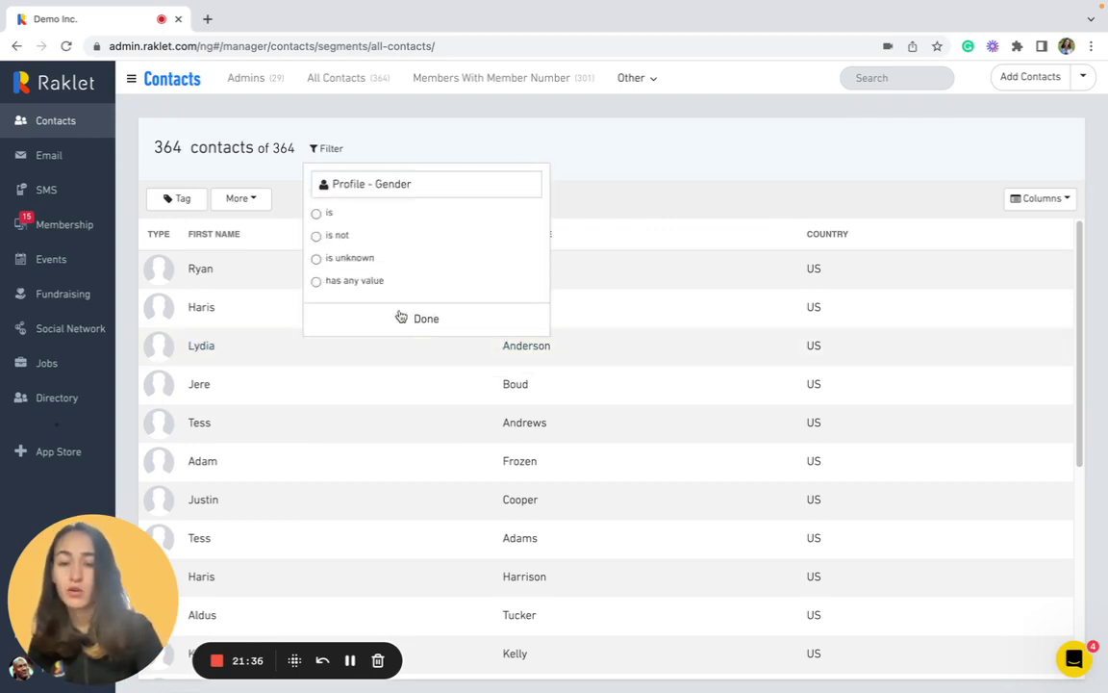
left_click(315, 212)
left_click(337, 237)
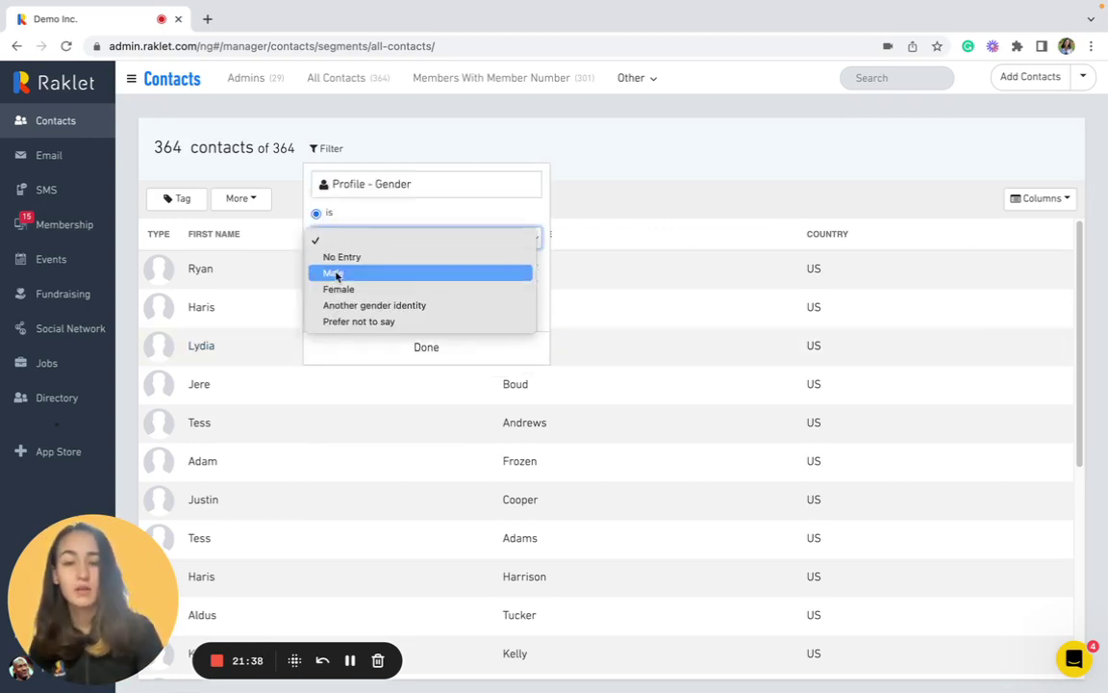
left_click(335, 274)
left_click(426, 350)
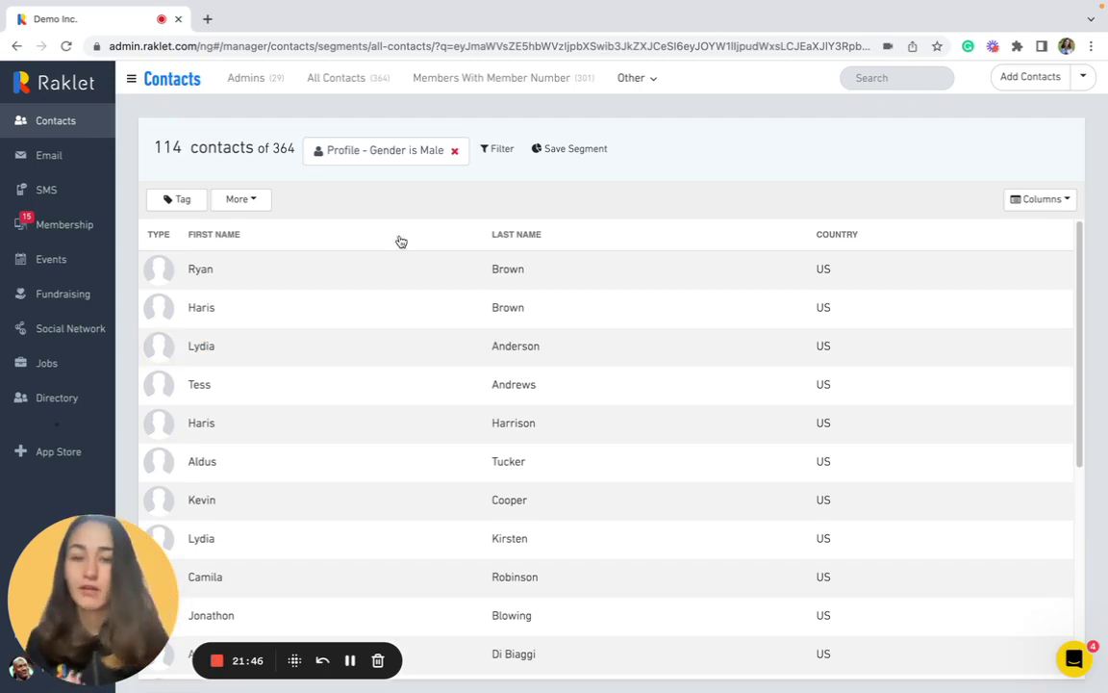
Examine the segment-saving options and other saved segments, along with the additional actions available for the filtered contact list
left_click(551, 151)
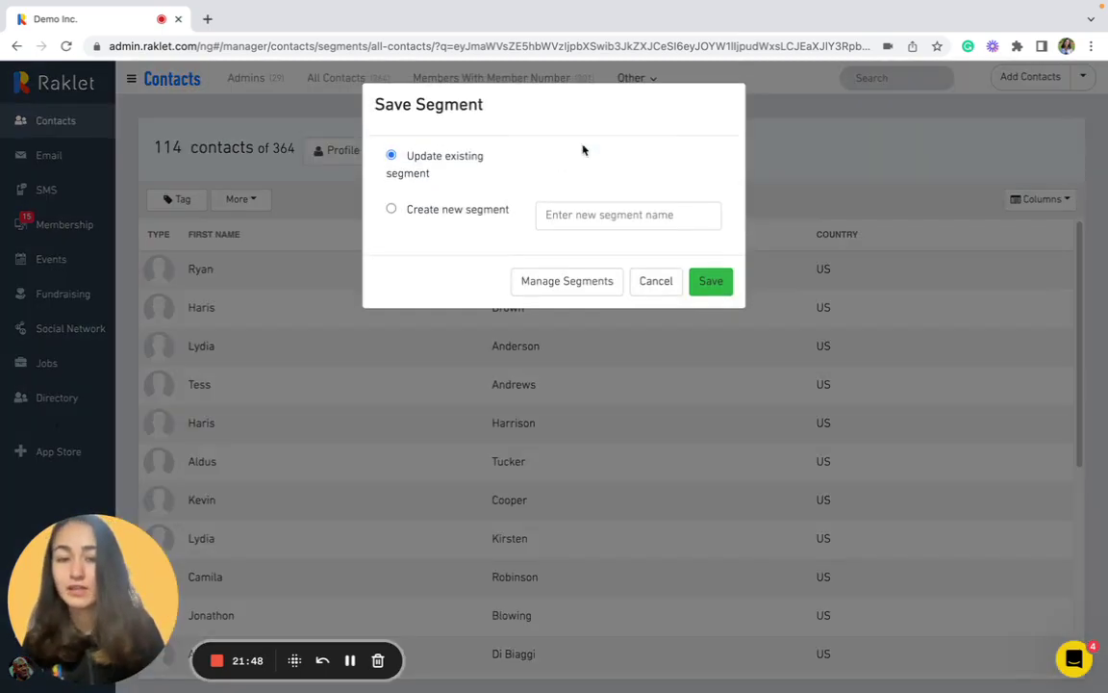
left_click(806, 174)
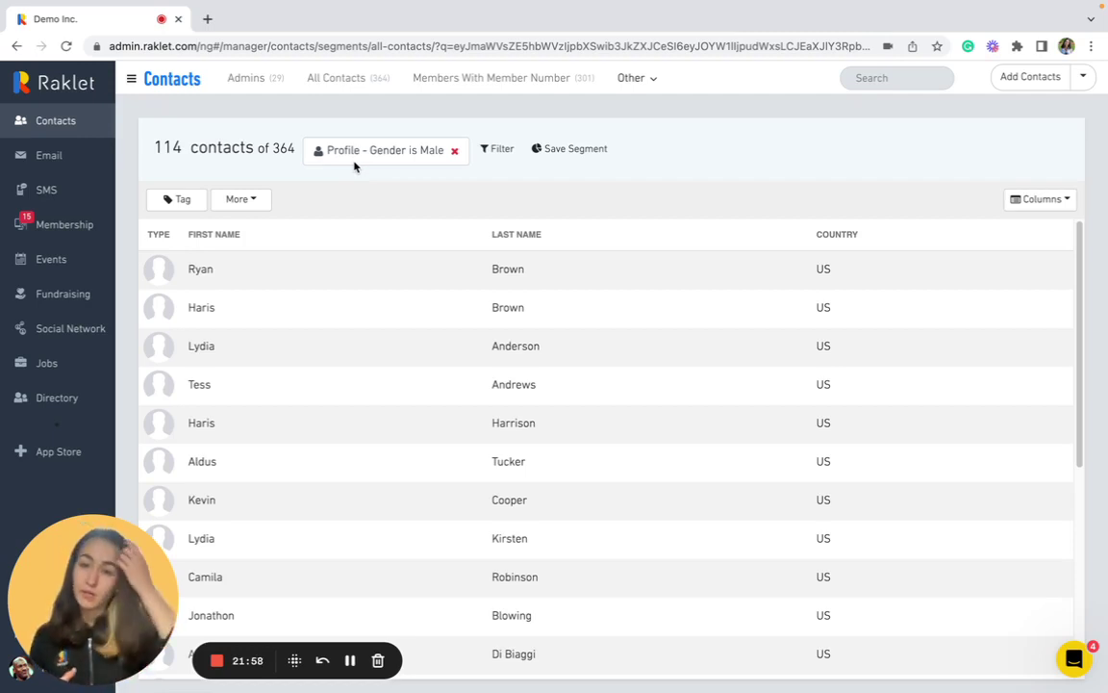
left_click(632, 78)
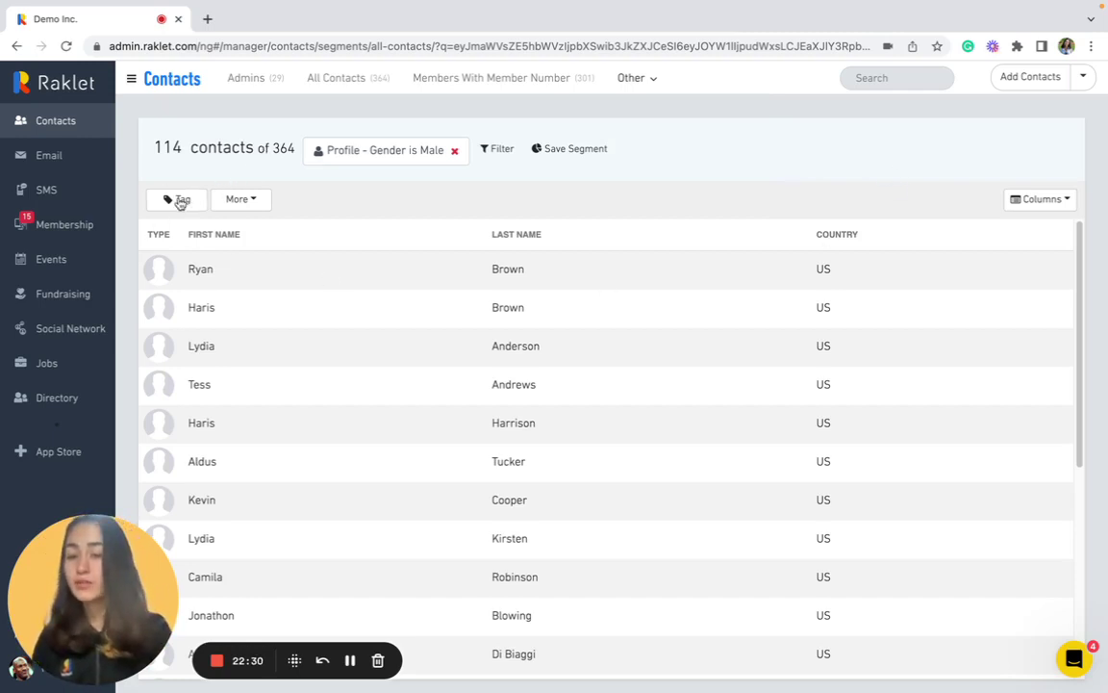
left_click(225, 202)
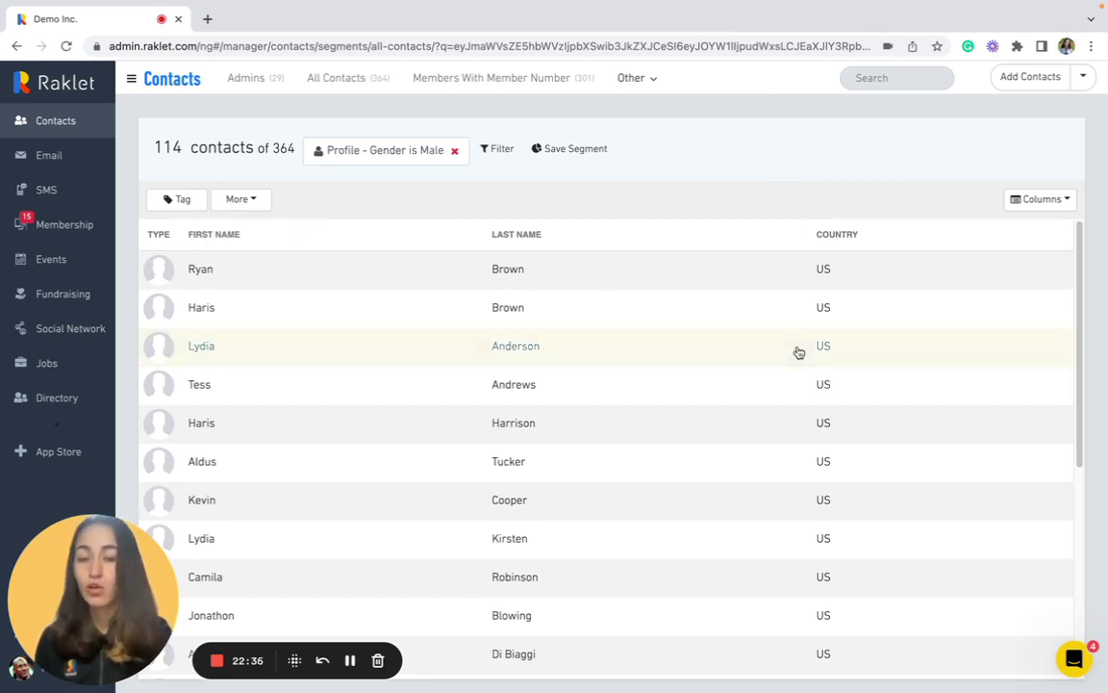
left_click(242, 204)
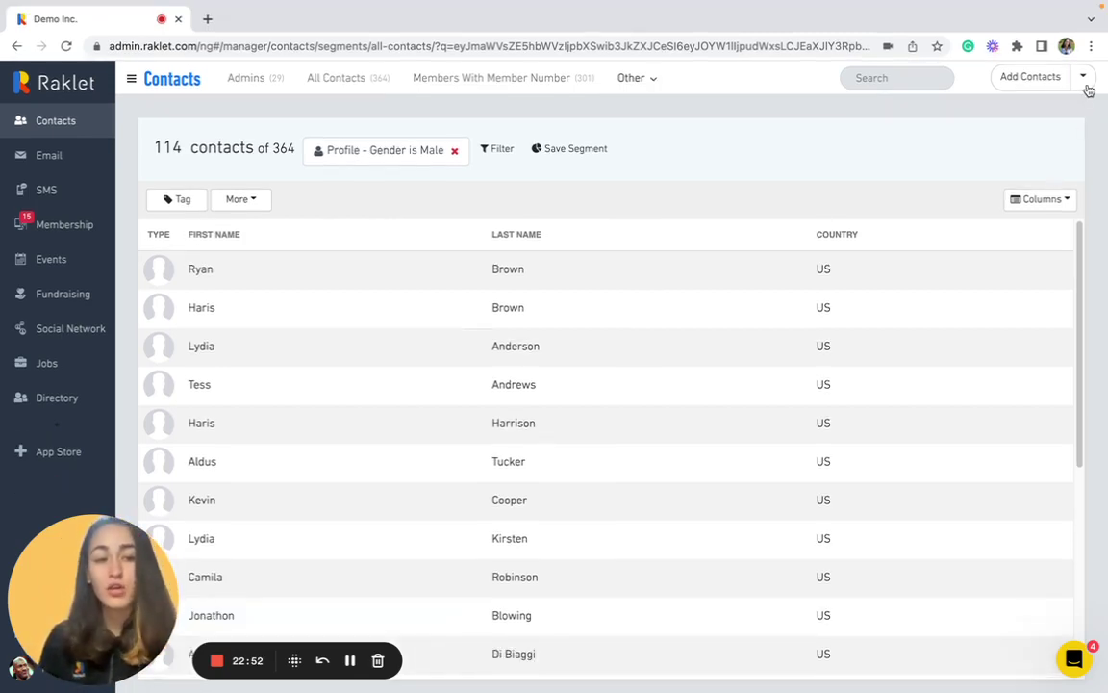
Open the contact import page and look over the Import from File and Copy/Paste source options
left_click(1084, 79)
left_click(1030, 109)
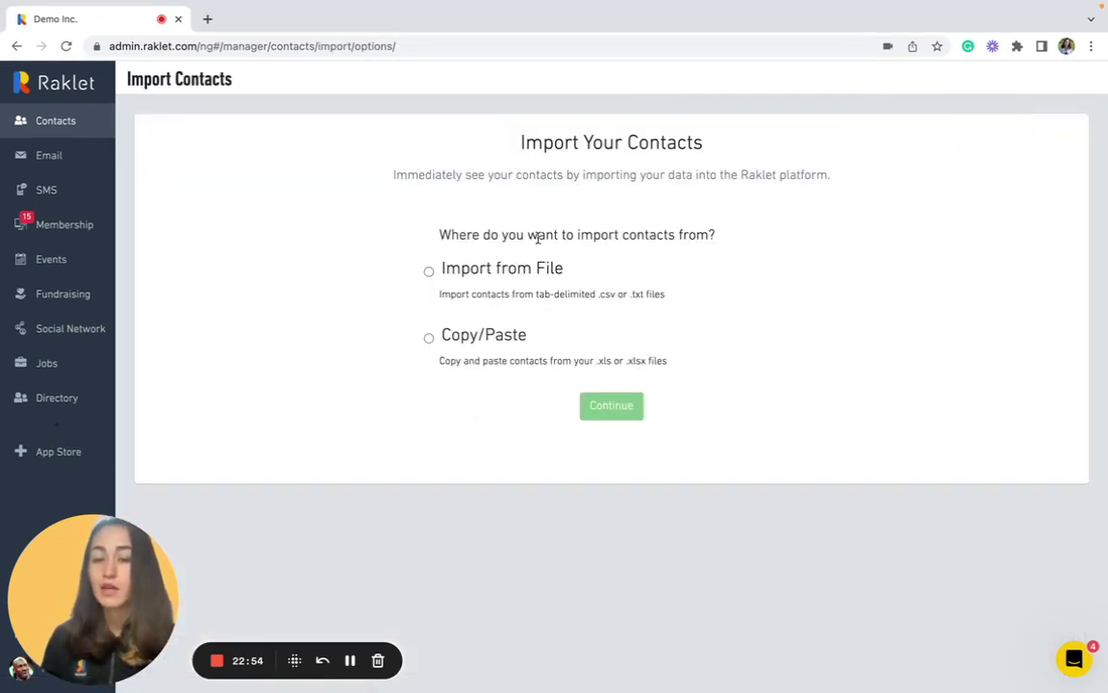
left_click(515, 273)
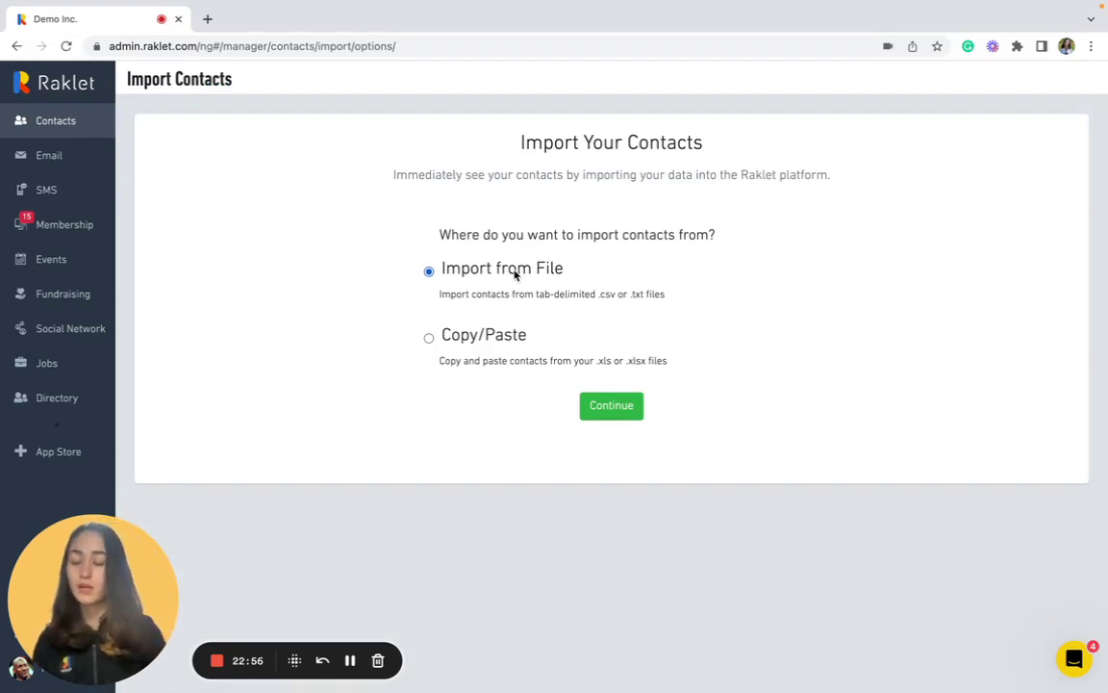
left_click(476, 342)
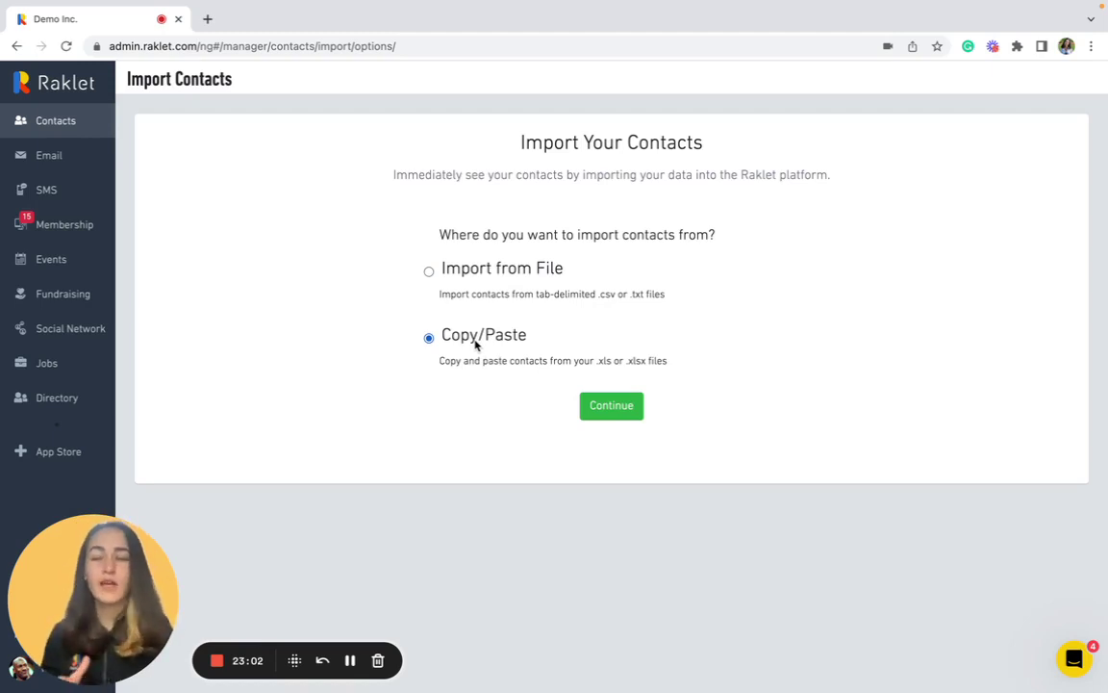
Return to all contacts and examine the Add Contact form's Person and Company fields without saving a contact
left_click(24, 114)
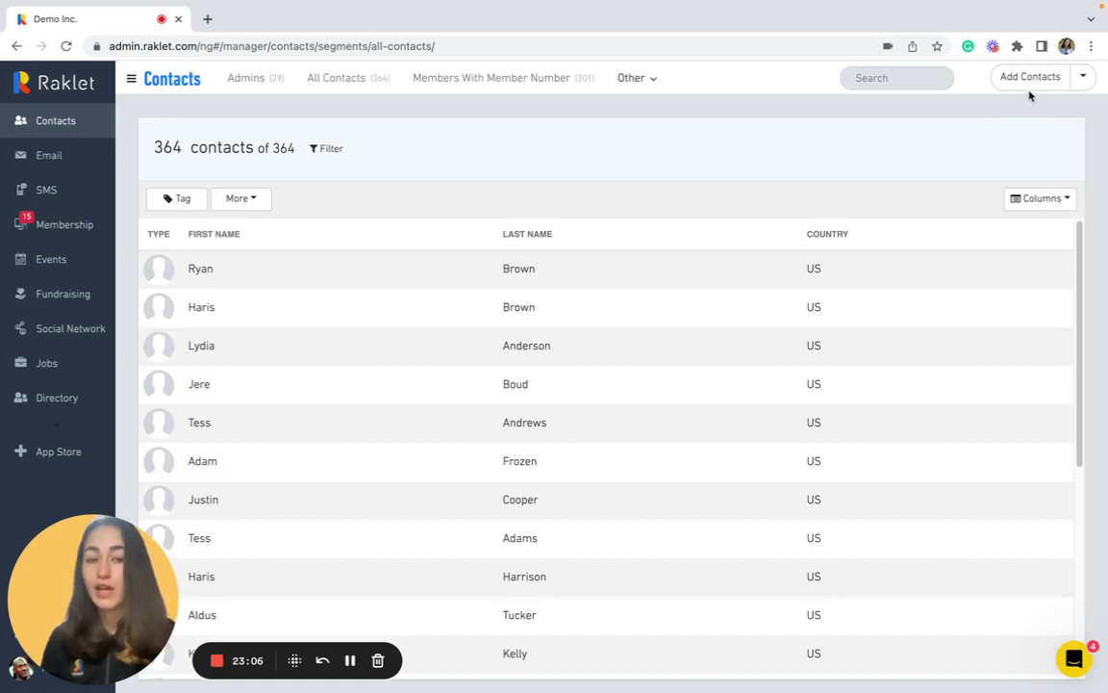
left_click(1029, 86)
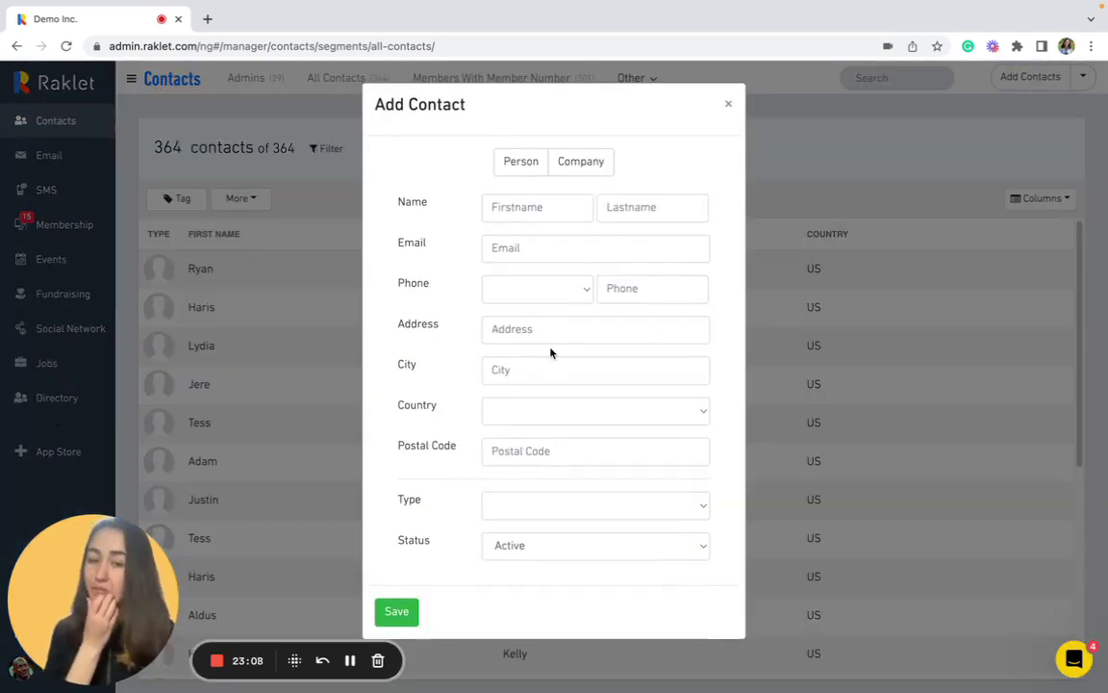
left_click(519, 164)
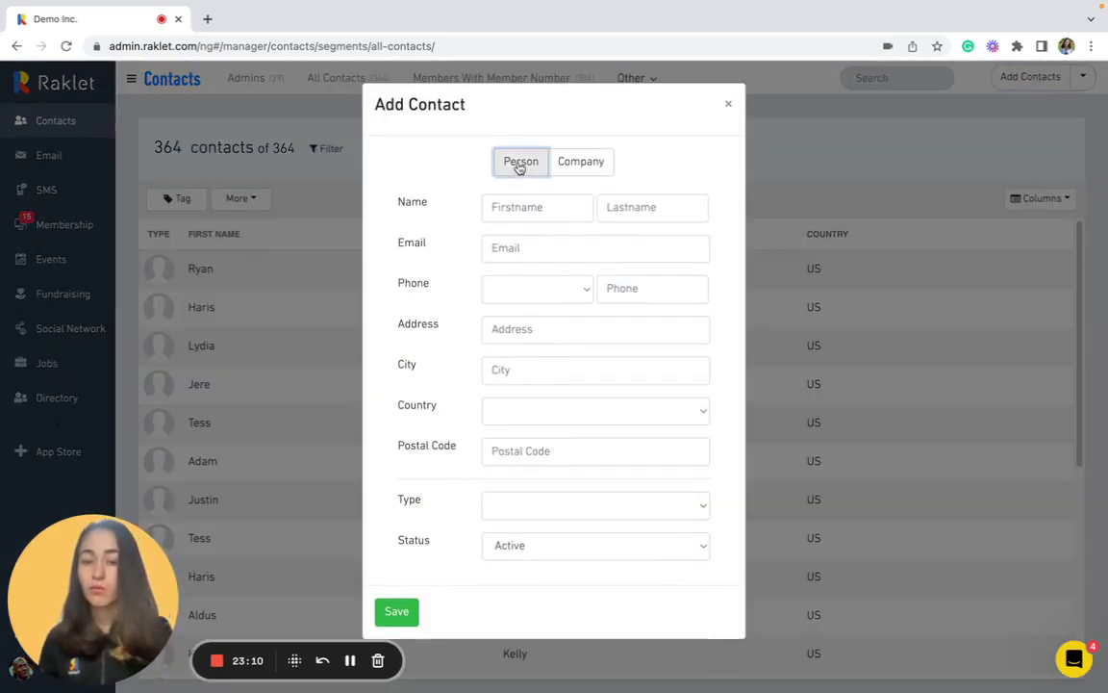
left_click(601, 164)
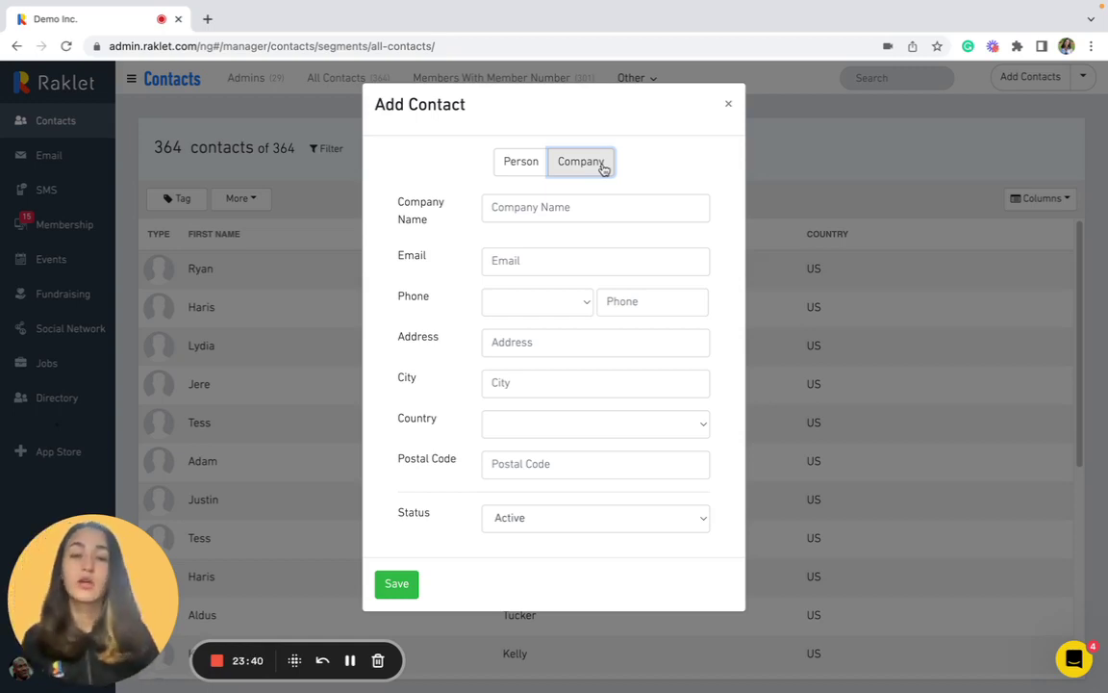
left_click(728, 104)
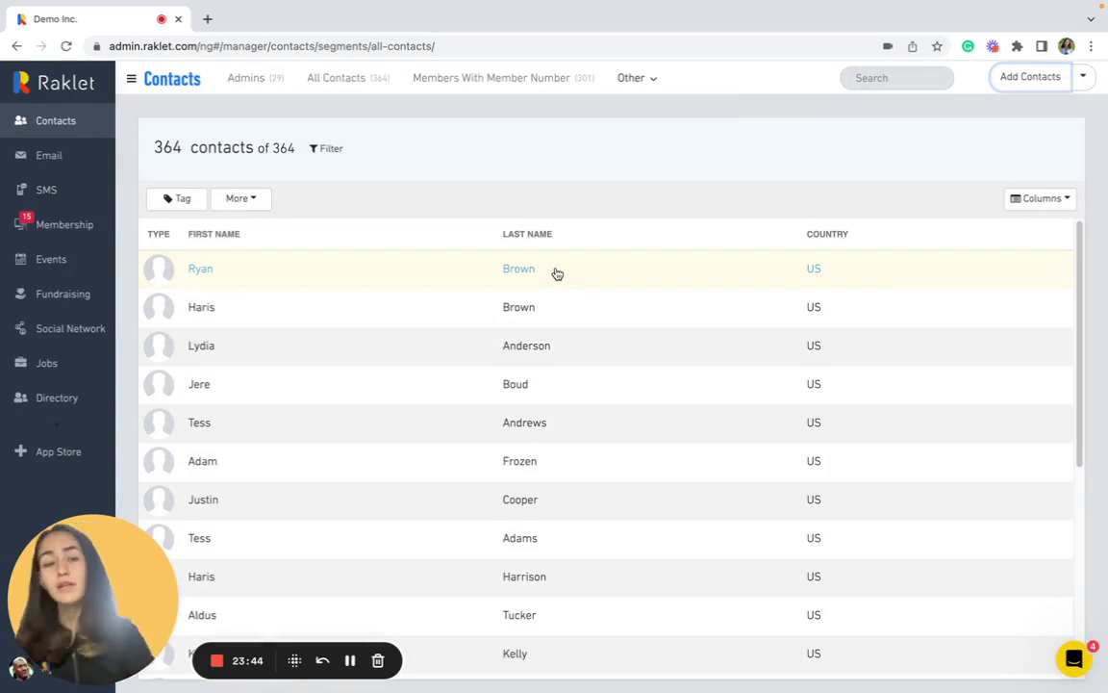
Create a new email in the Email section and look over the segments available as recipients
left_click(49, 159)
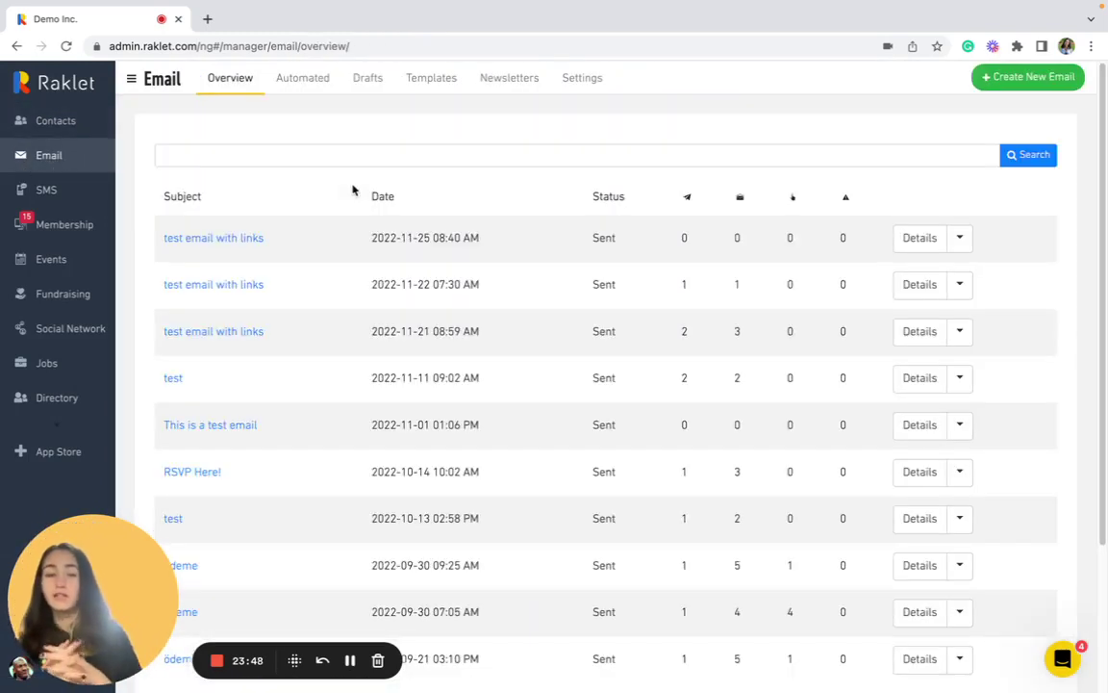
left_click(1008, 88)
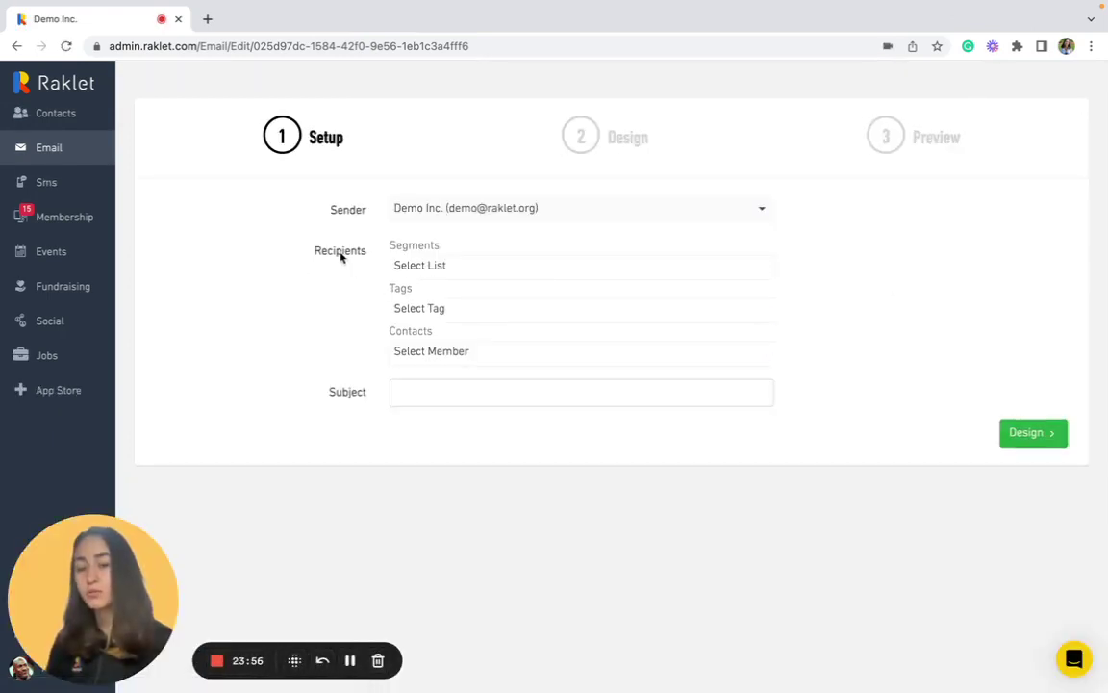
left_click(447, 265)
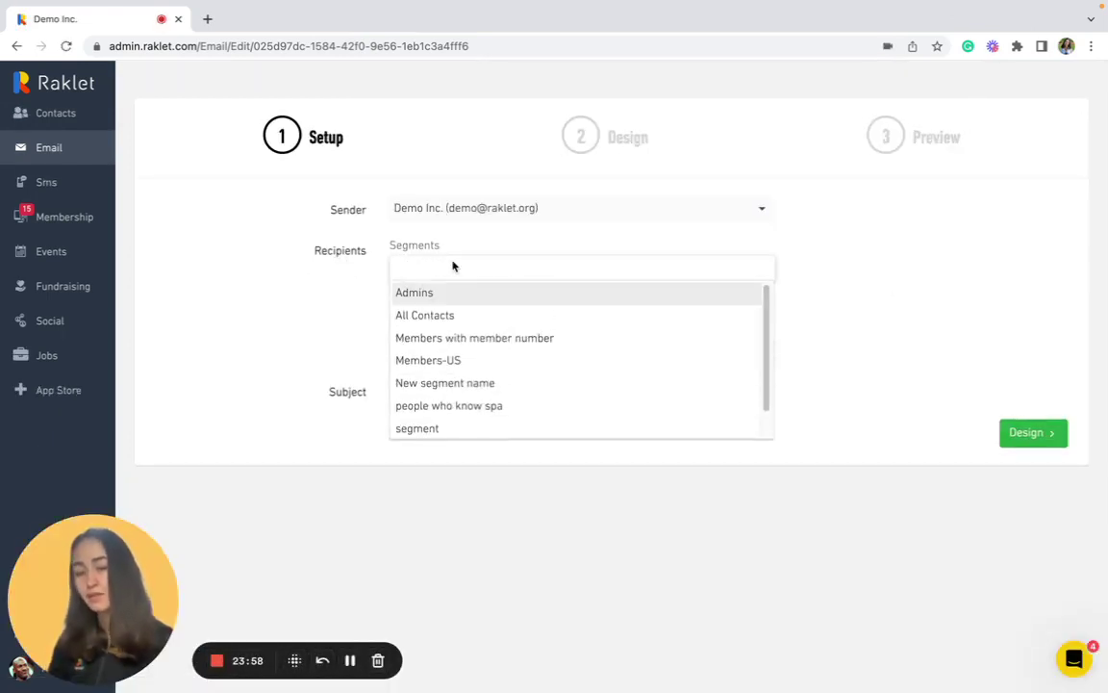
left_click(253, 267)
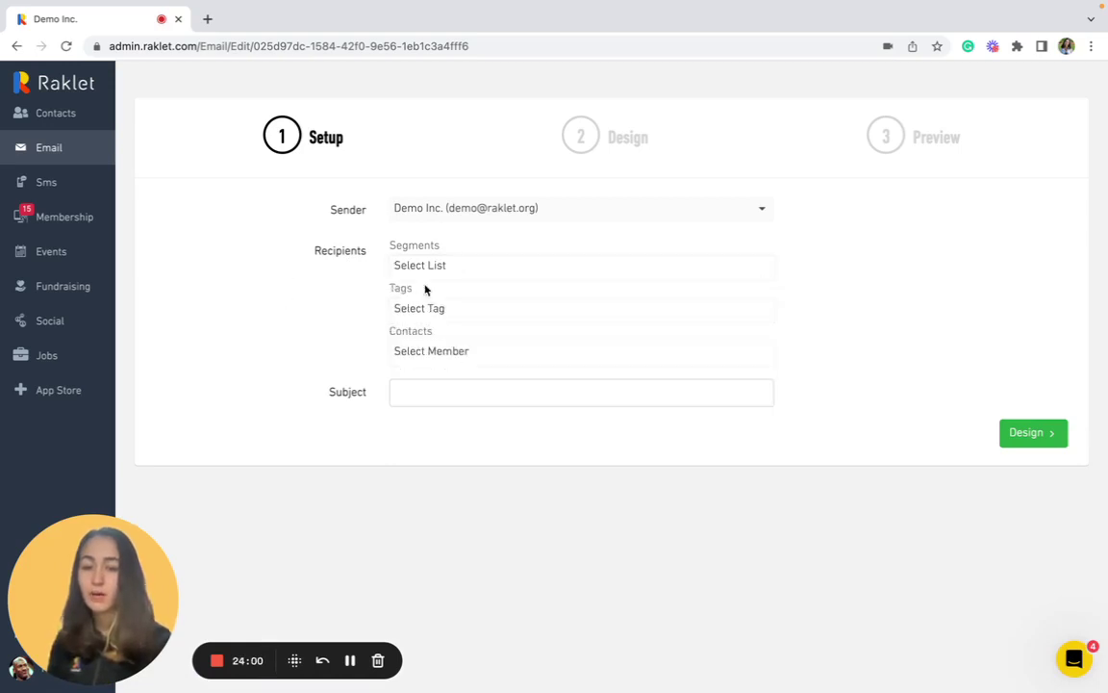
Look through the tags available for choosing the email's recipients
left_click(444, 307)
scroll(440, 377, "down", 10)
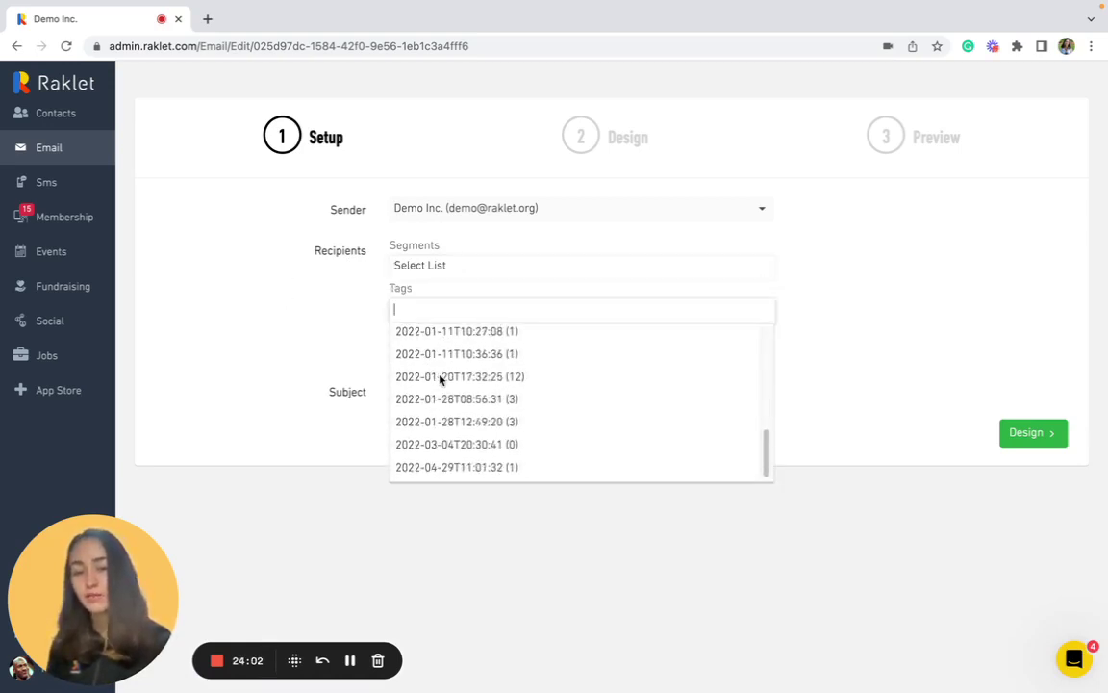
scroll(440, 380, "up", 10)
left_click(258, 340)
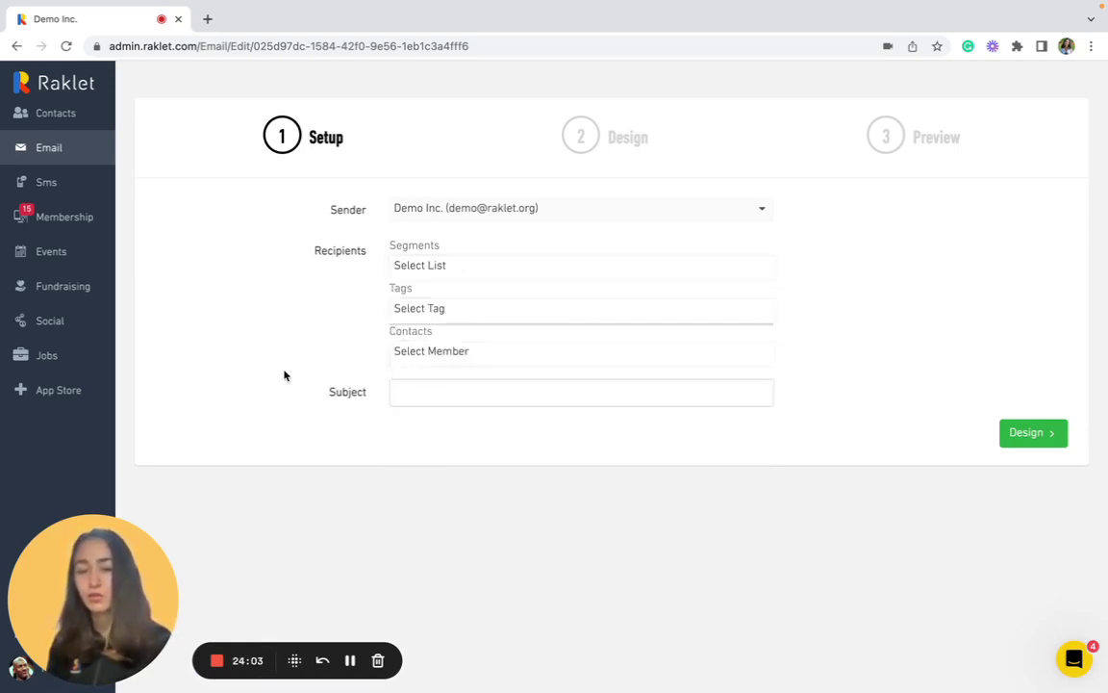
Add one contact by name as the email's recipient and set the subject to "Test Mail"
left_click(463, 354)
type("merve")
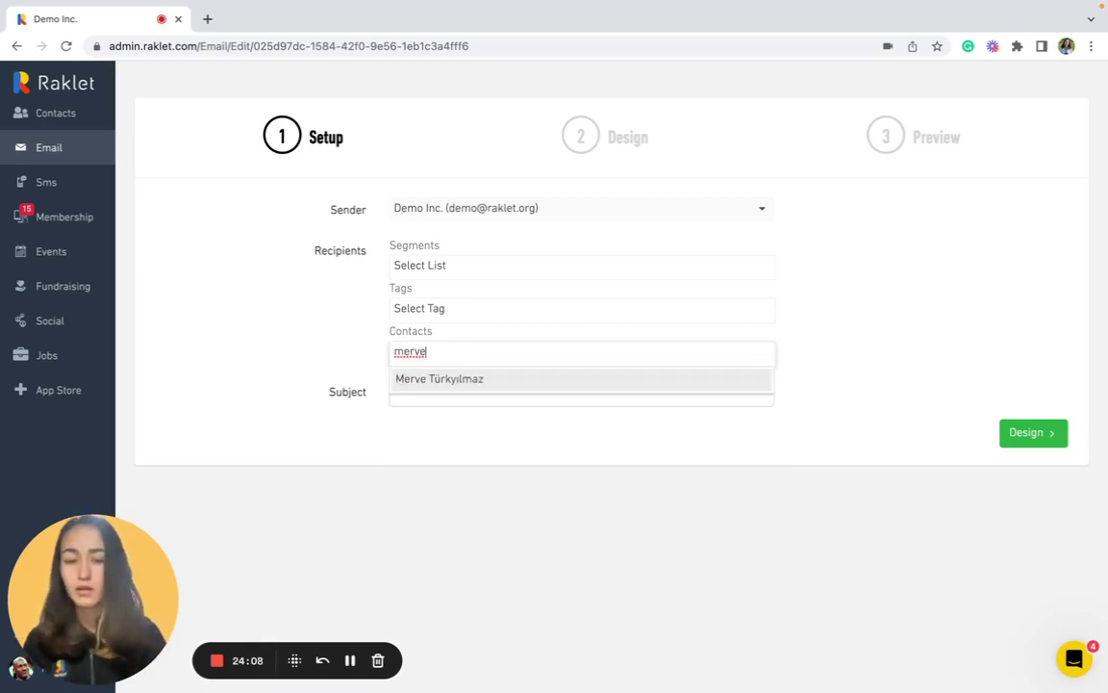
left_click(418, 380)
left_click(428, 395)
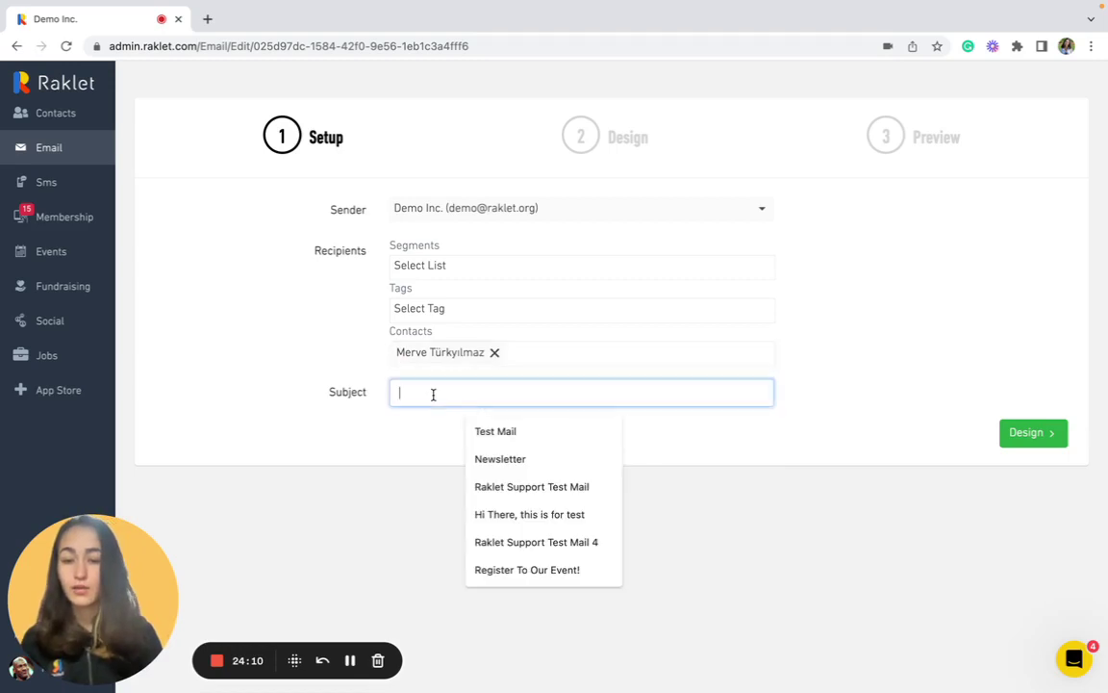
left_click(510, 435)
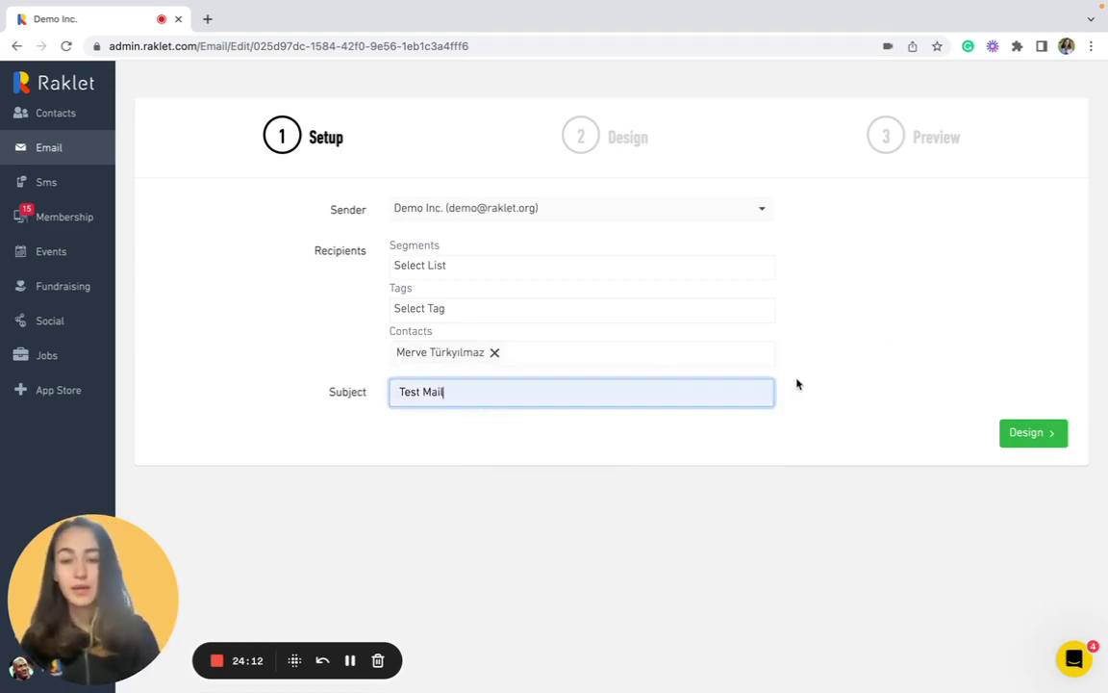
Review the sender options, keep Demo Inc. as the sender, and continue to the email's design stage
left_click(767, 212)
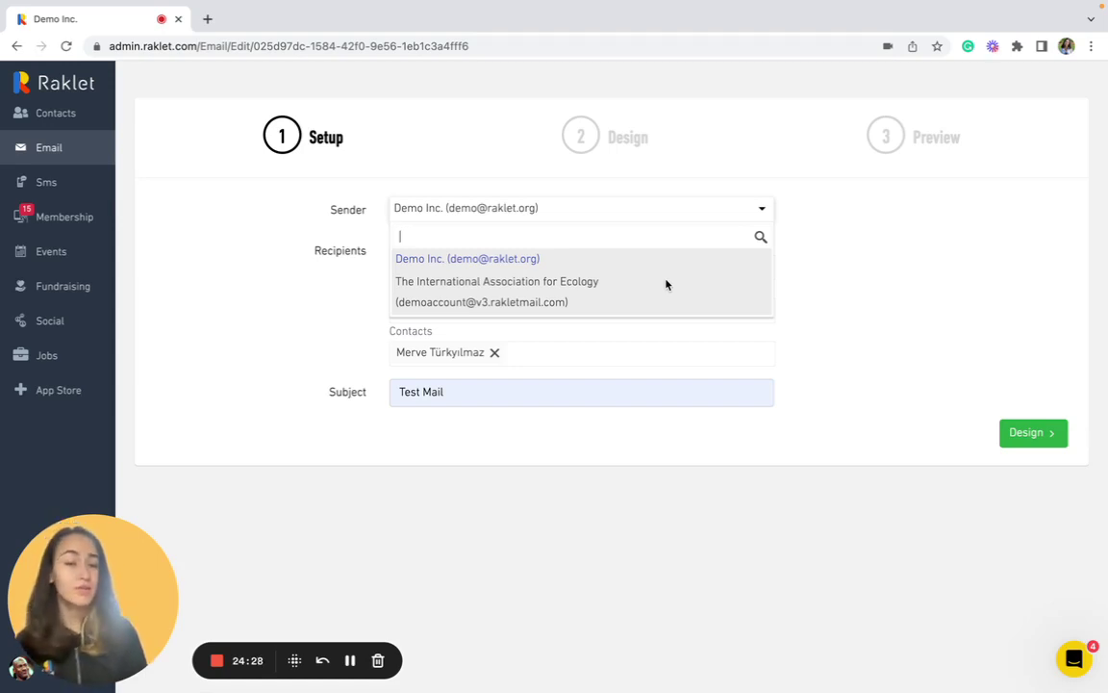
left_click(755, 256)
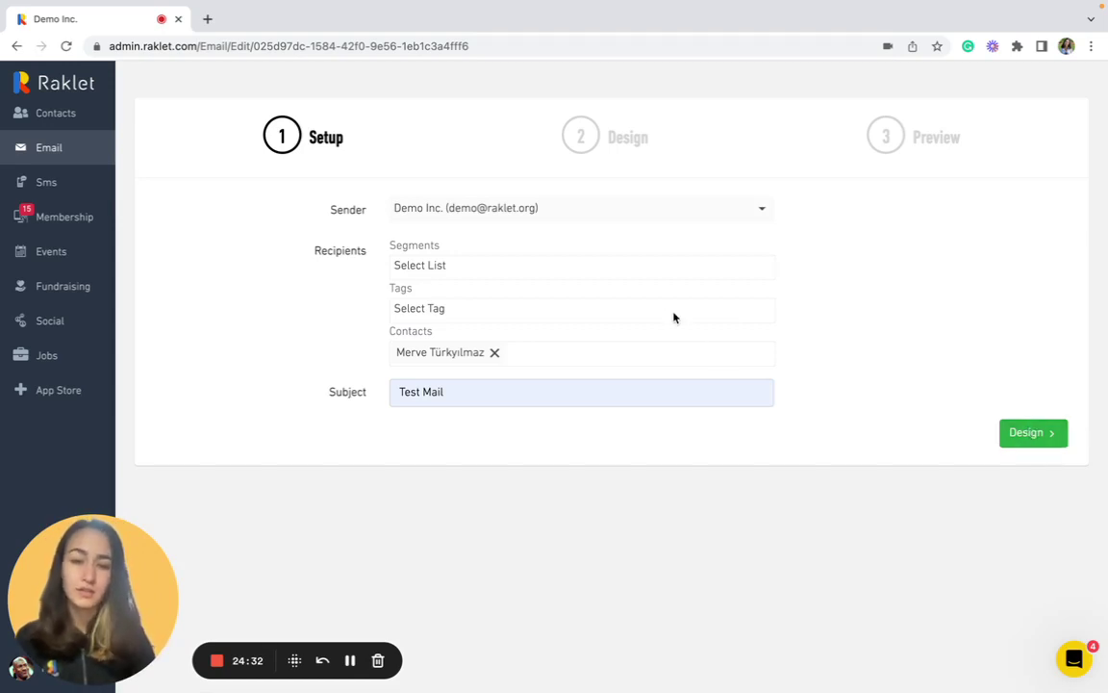
left_click(1028, 434)
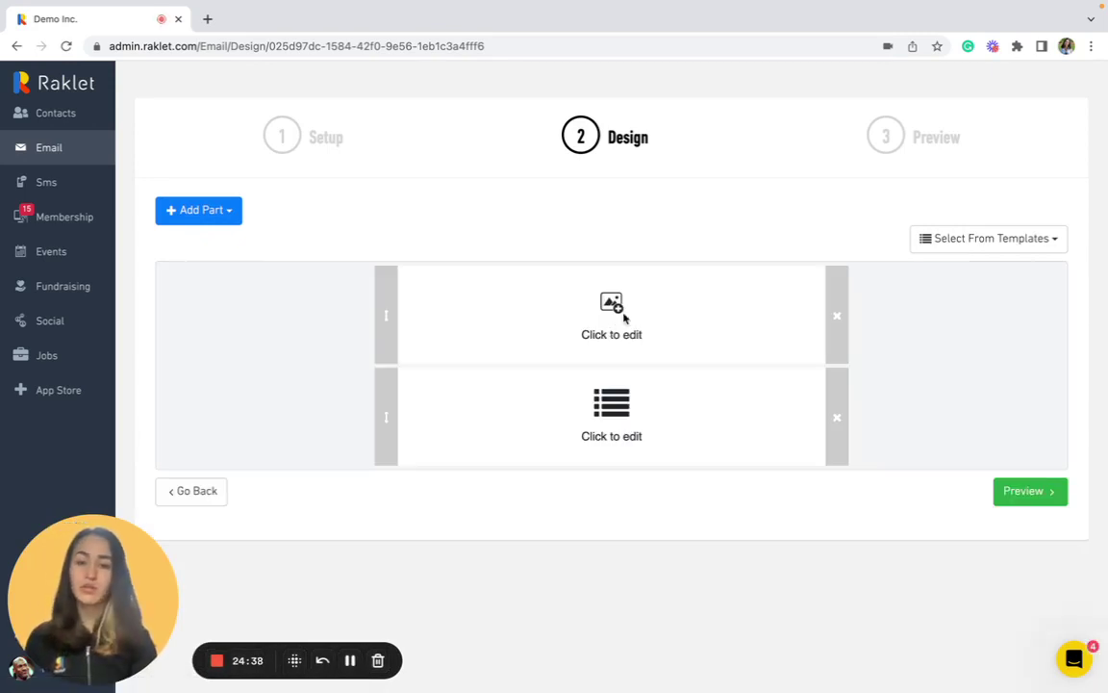
Review the part types that can be added and the templates offered for the email design
left_click(212, 213)
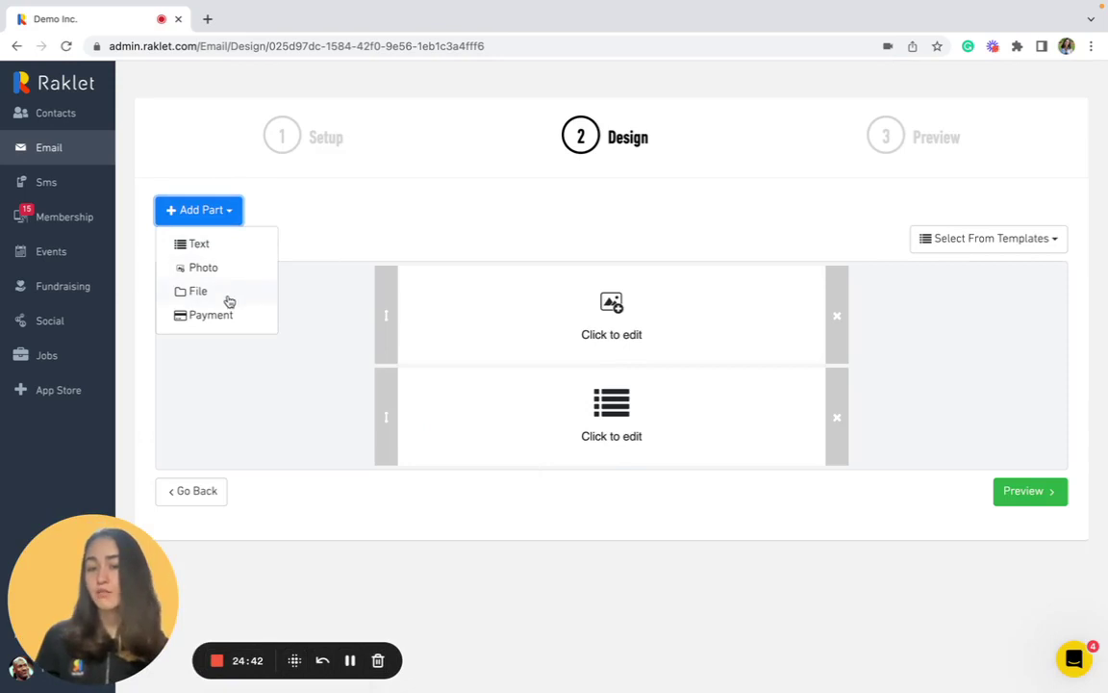
left_click(671, 203)
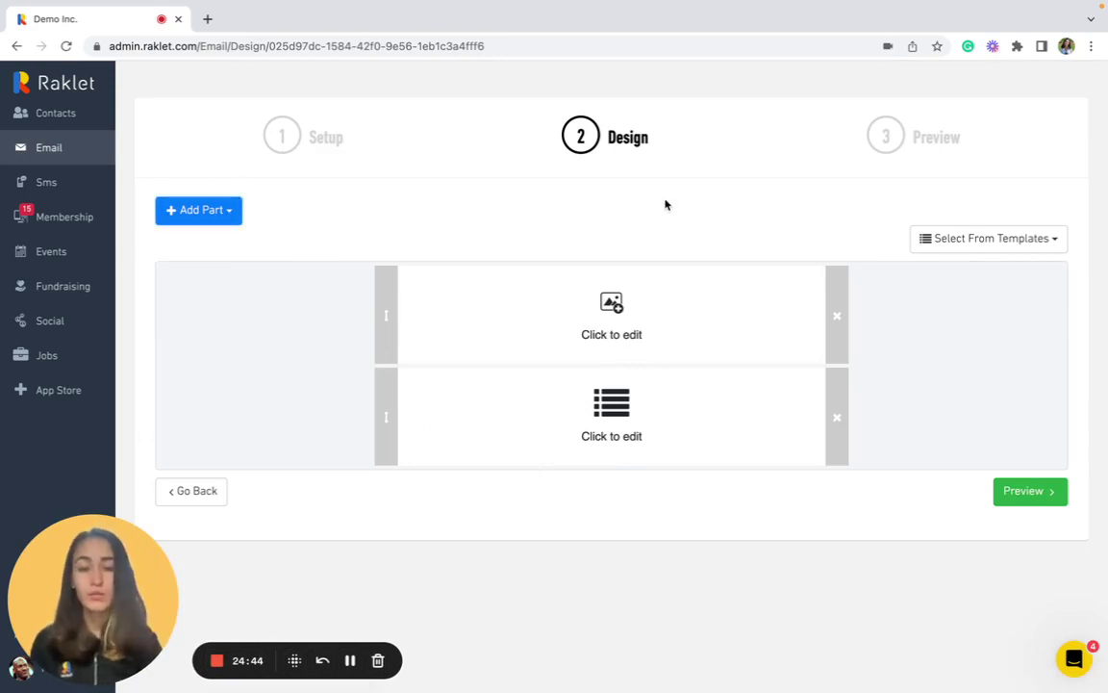
left_click(982, 247)
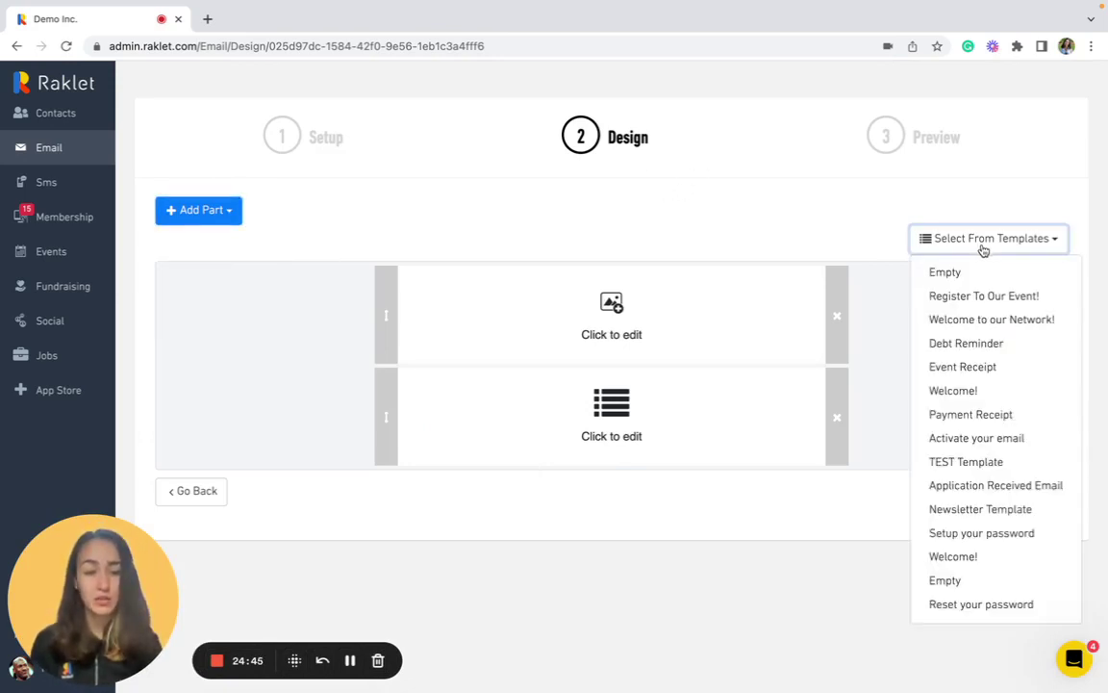
left_click(952, 390)
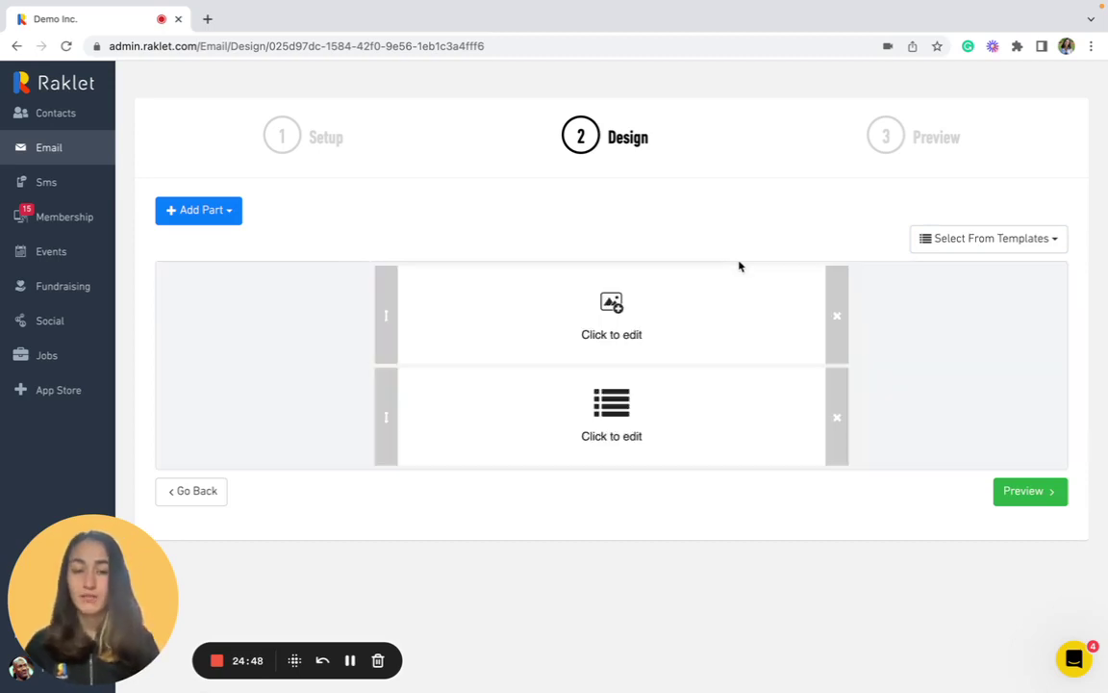
Load the Newsletter Template into the email design
left_click(940, 246)
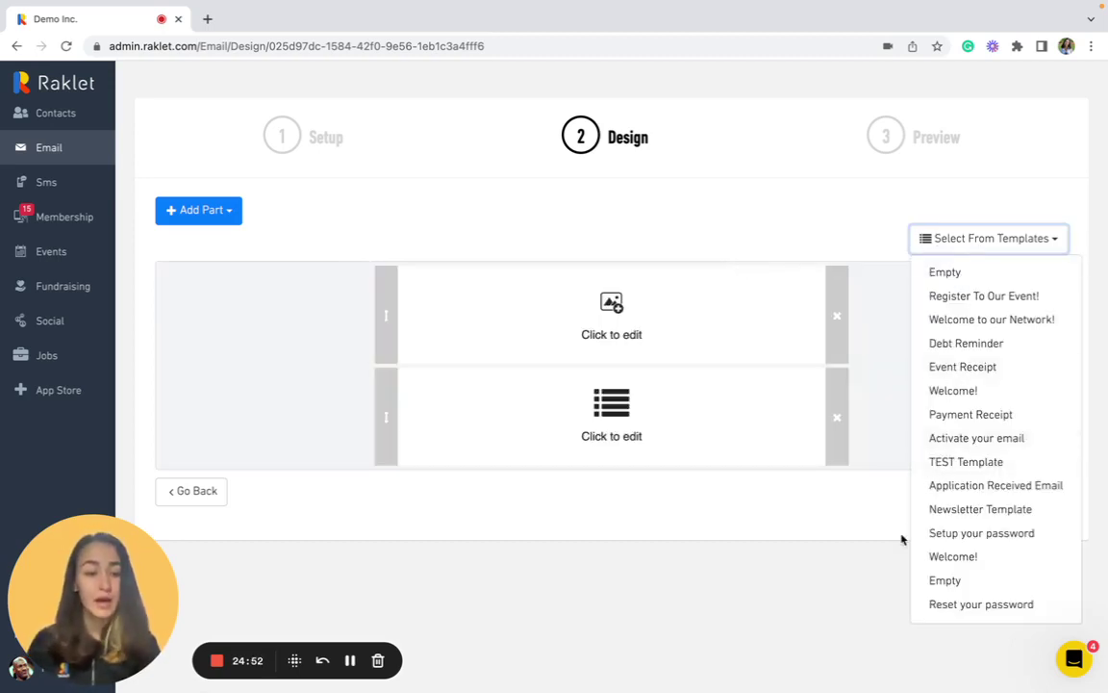
left_click(952, 519)
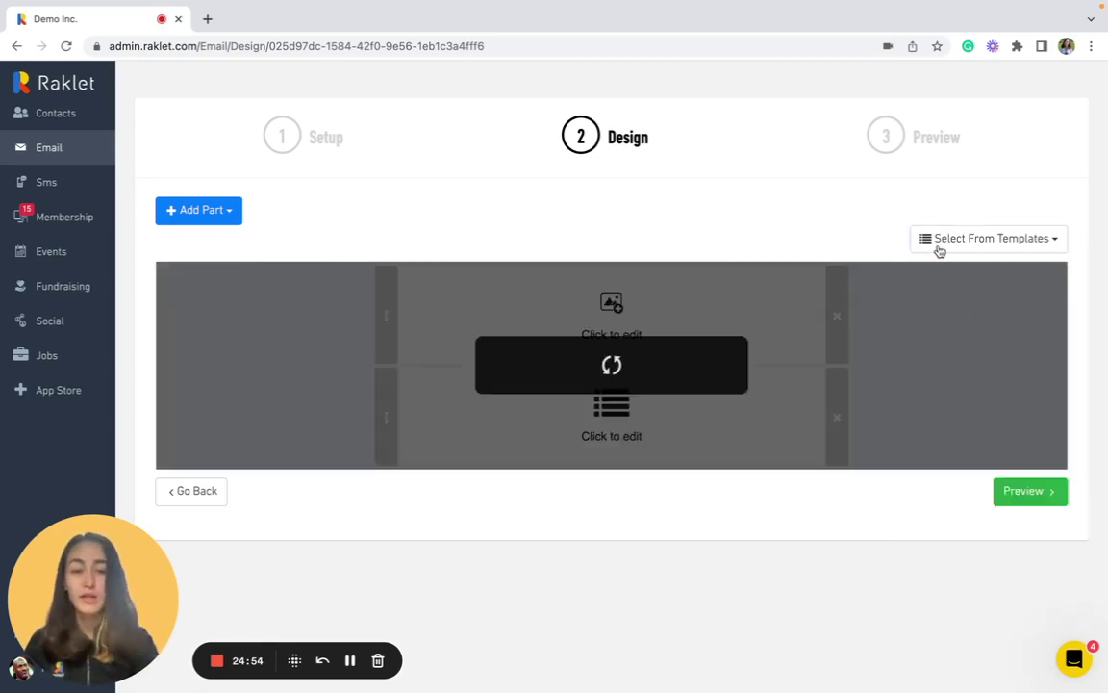
left_click(940, 246)
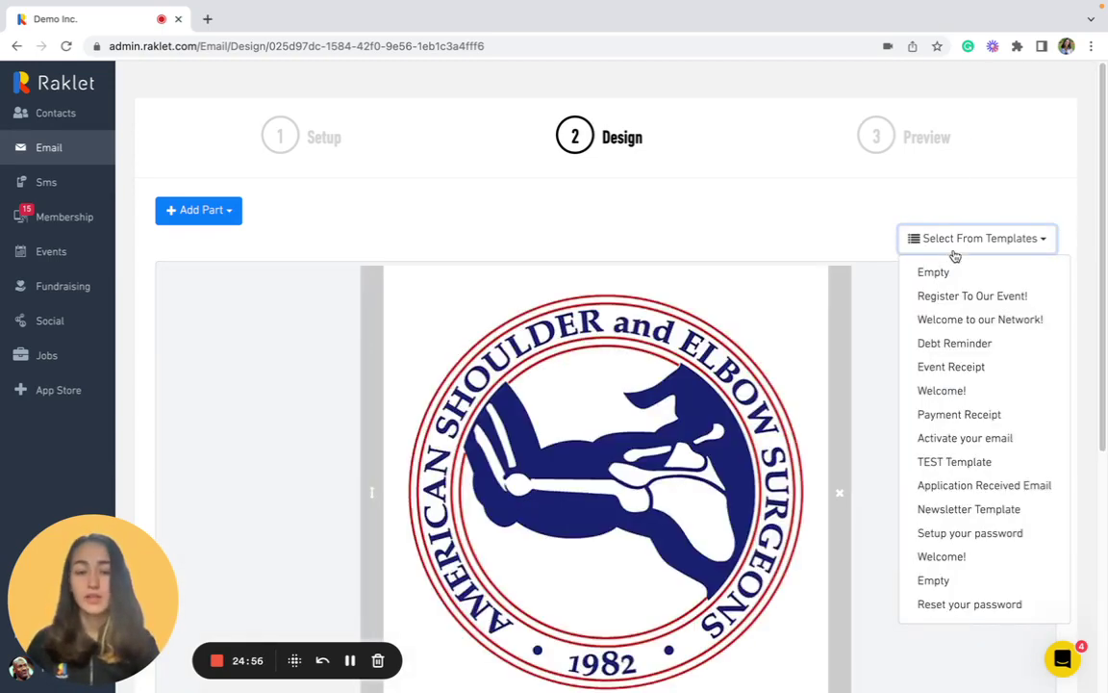
left_click(818, 218)
Continue to the email's preview and examine its content from the logo image down to the footer
scroll(827, 288, "down", 5)
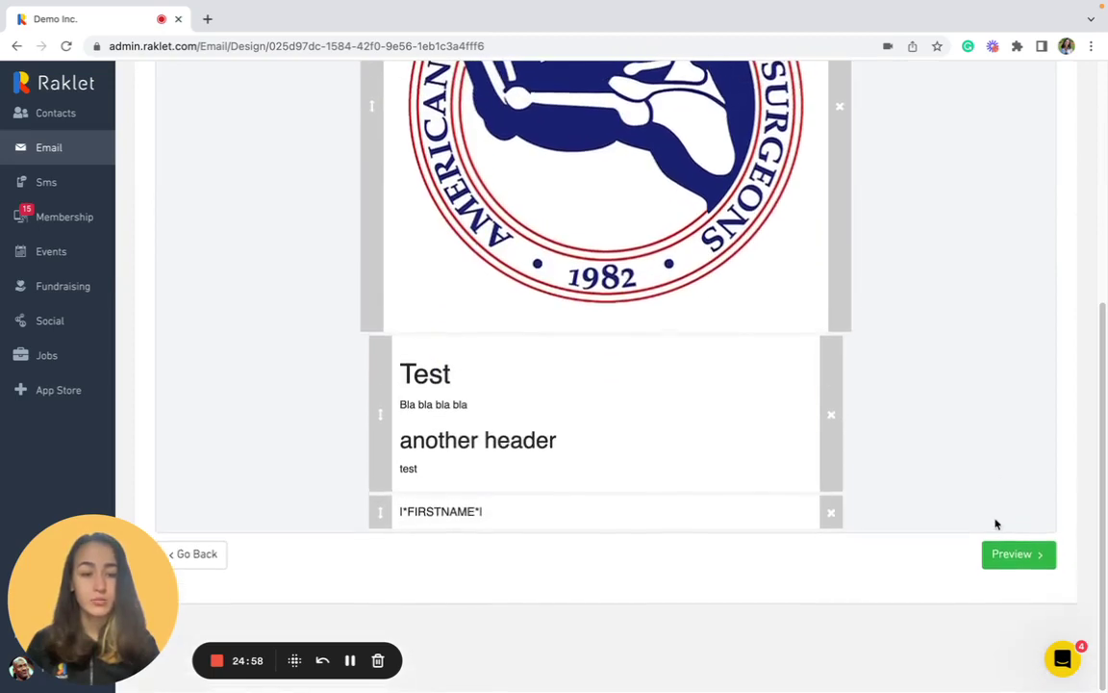
left_click(1009, 567)
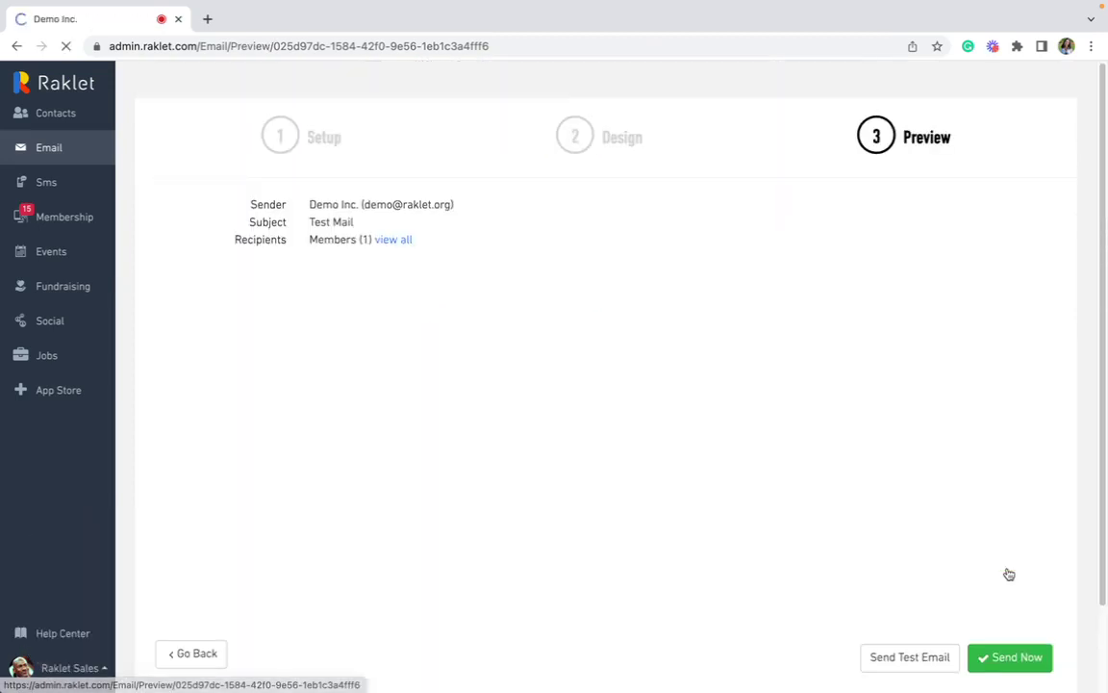
scroll(765, 423, "down", 10)
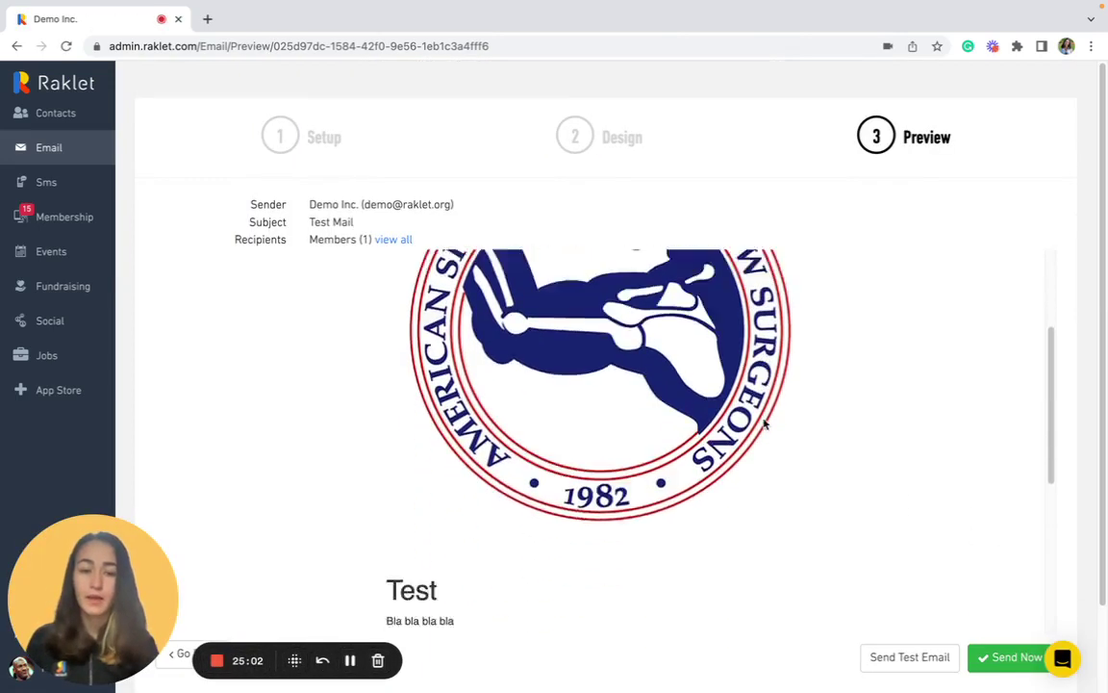
scroll(765, 424, "up", 5)
scroll(673, 409, "down", 5)
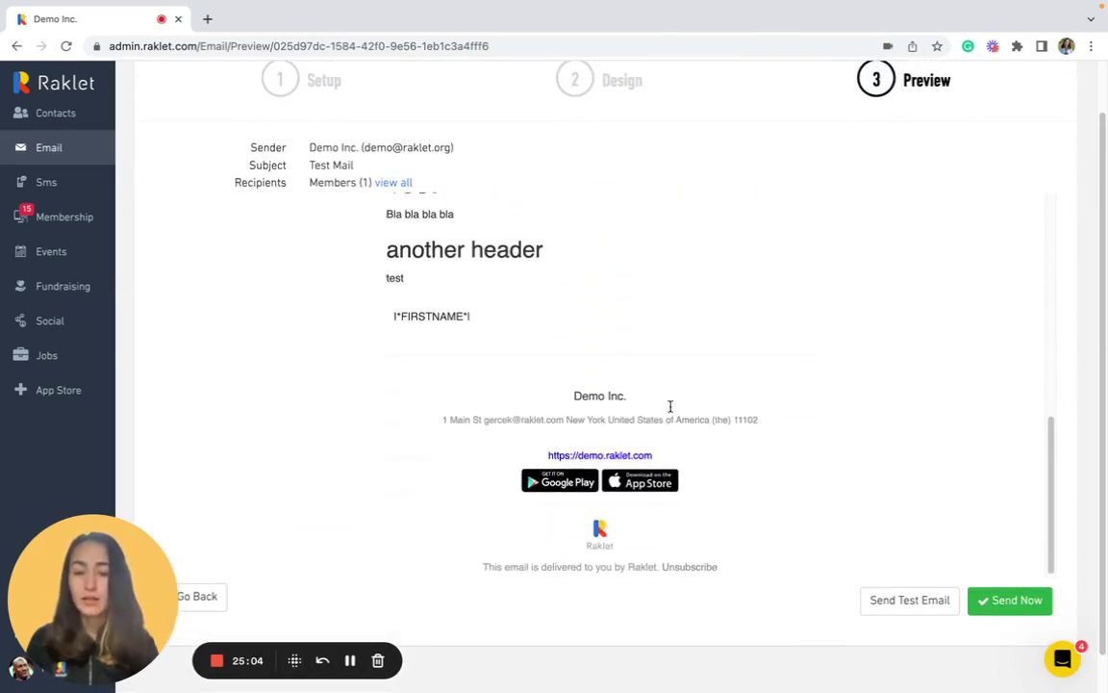
double_click(418, 320)
left_click(539, 303)
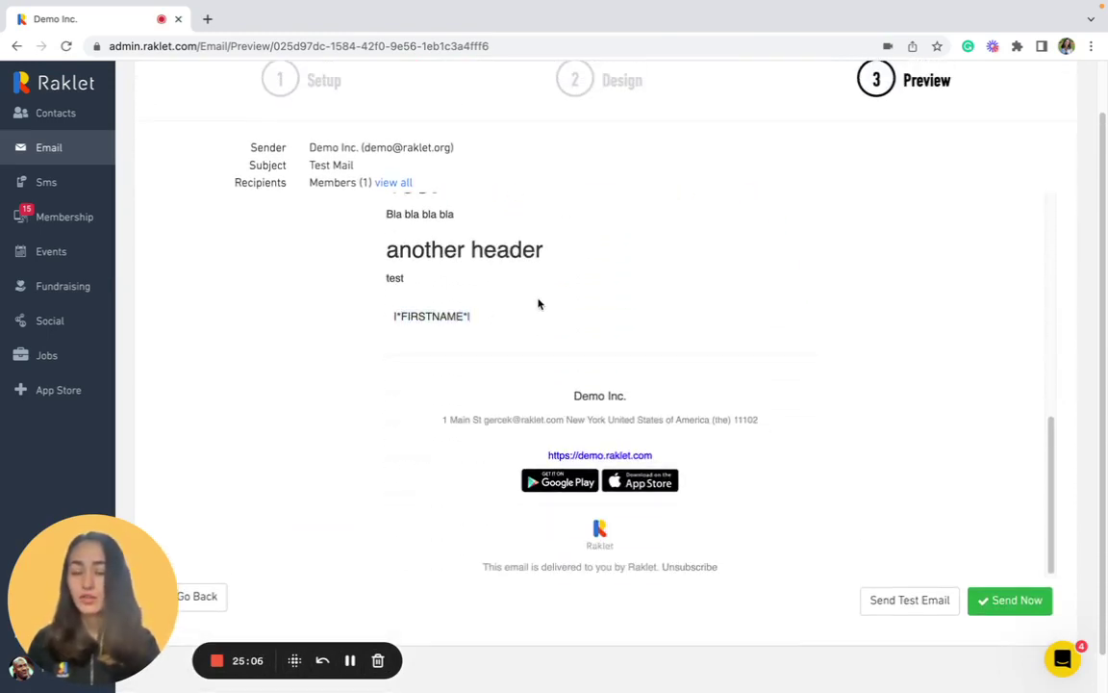
scroll(539, 303, "up", 5)
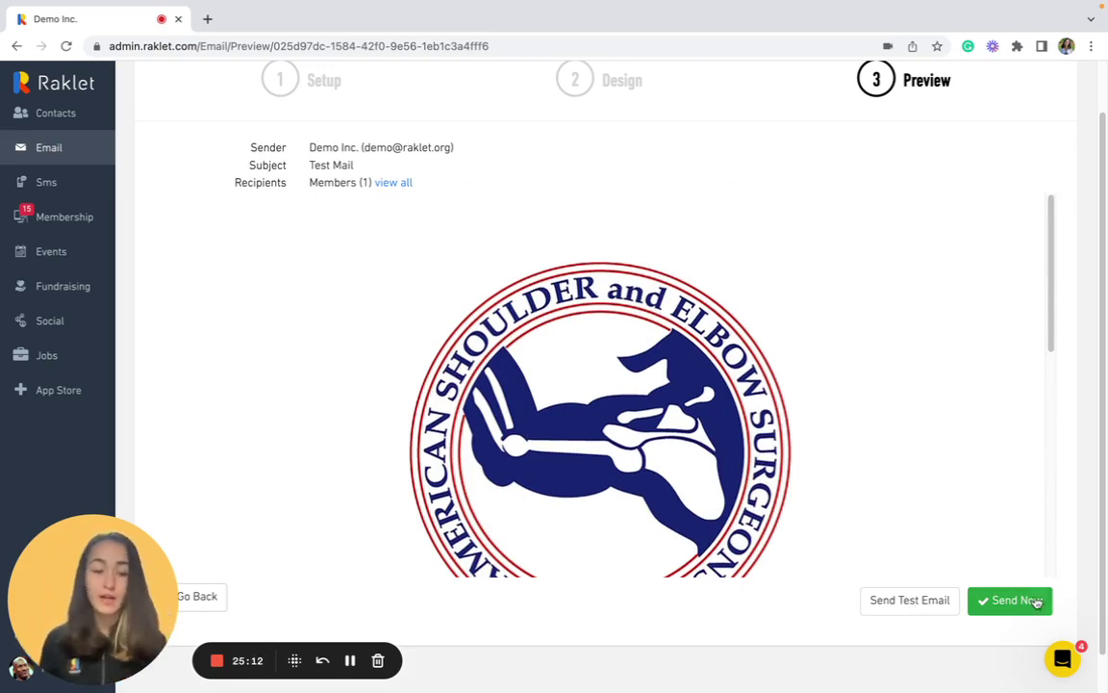
Go to the automated emails and review the special day messages and the email template settings
left_click(84, 149)
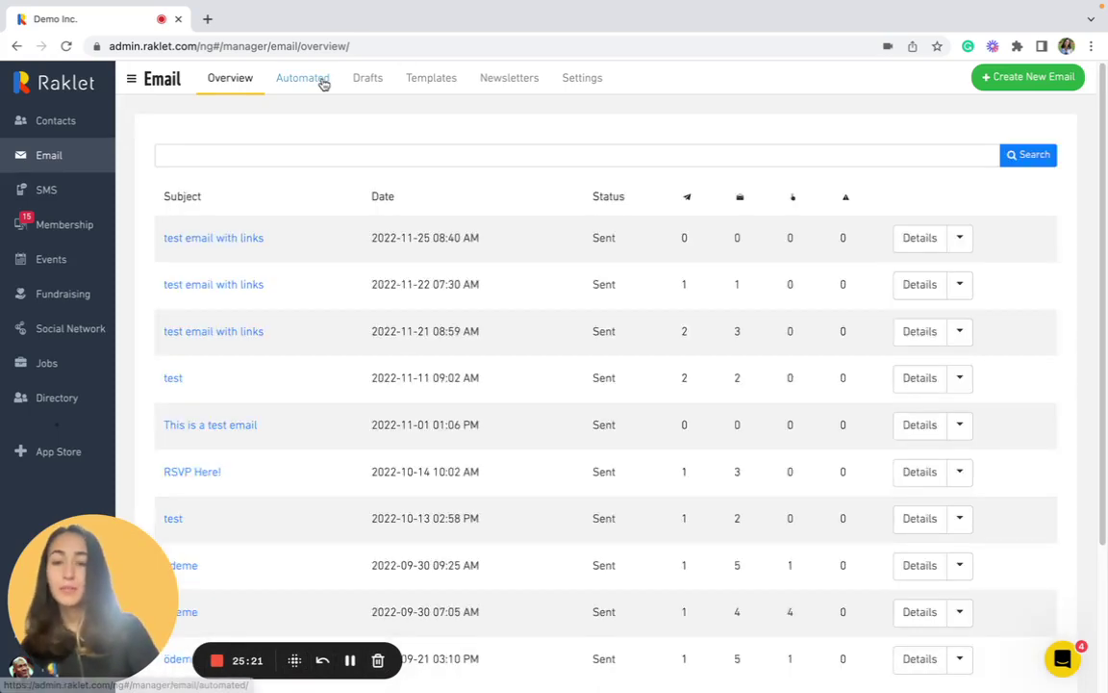
left_click(323, 82)
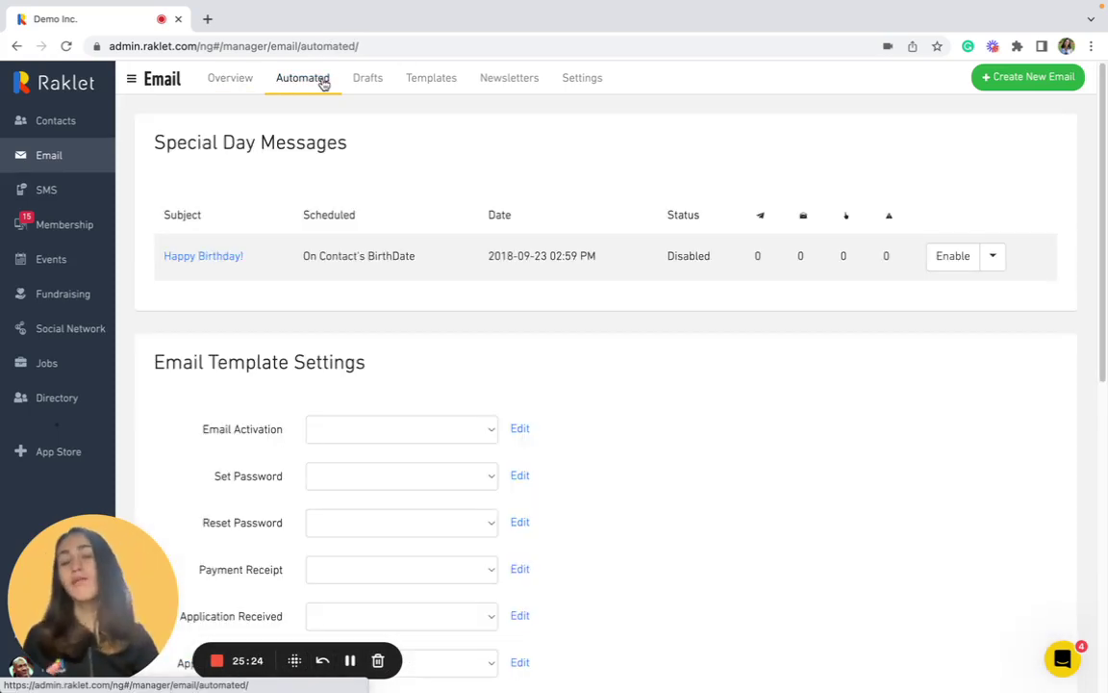
scroll(225, 453, "down", 2)
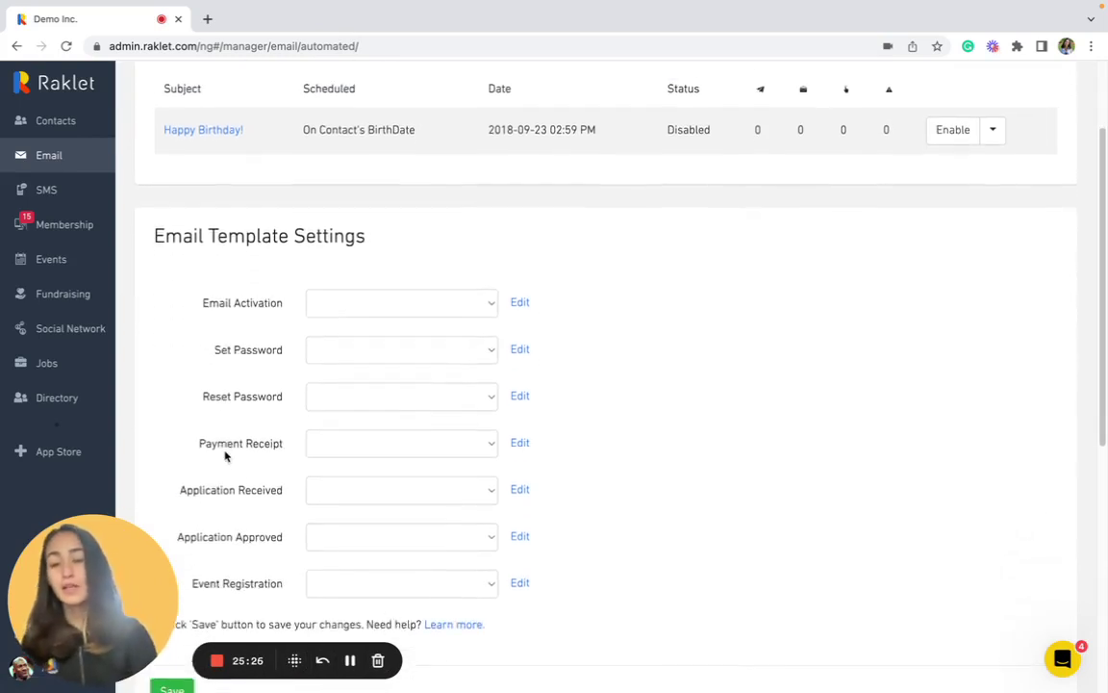
scroll(221, 404, "up", 2)
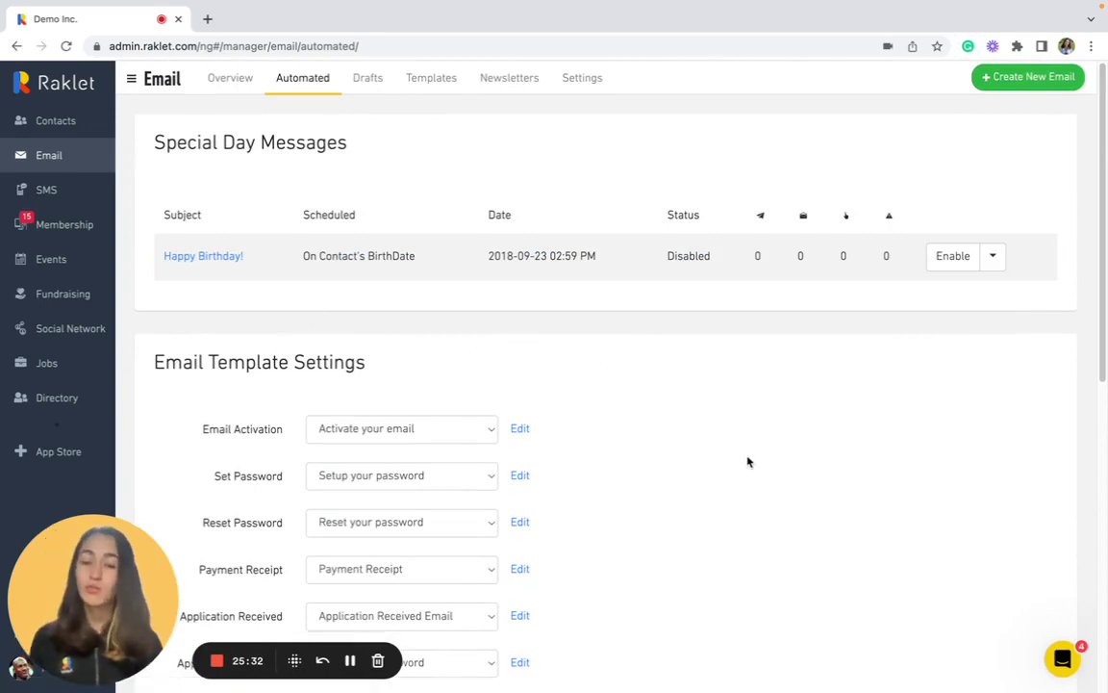
scroll(748, 462, "down", 3)
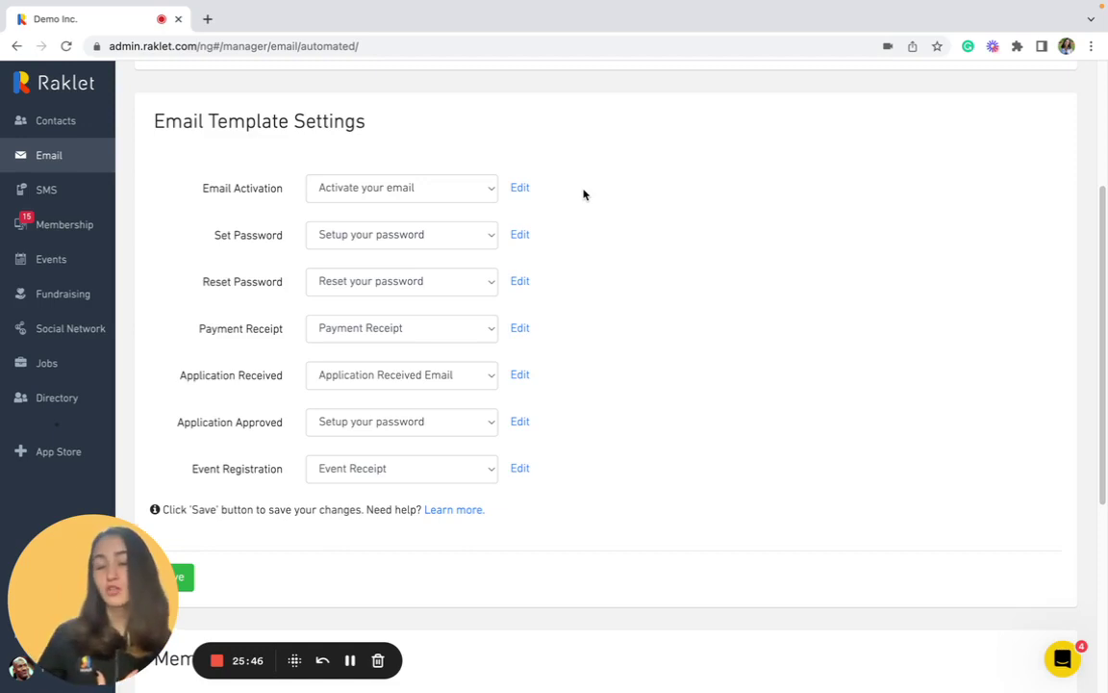
scroll(583, 194, "up", 3)
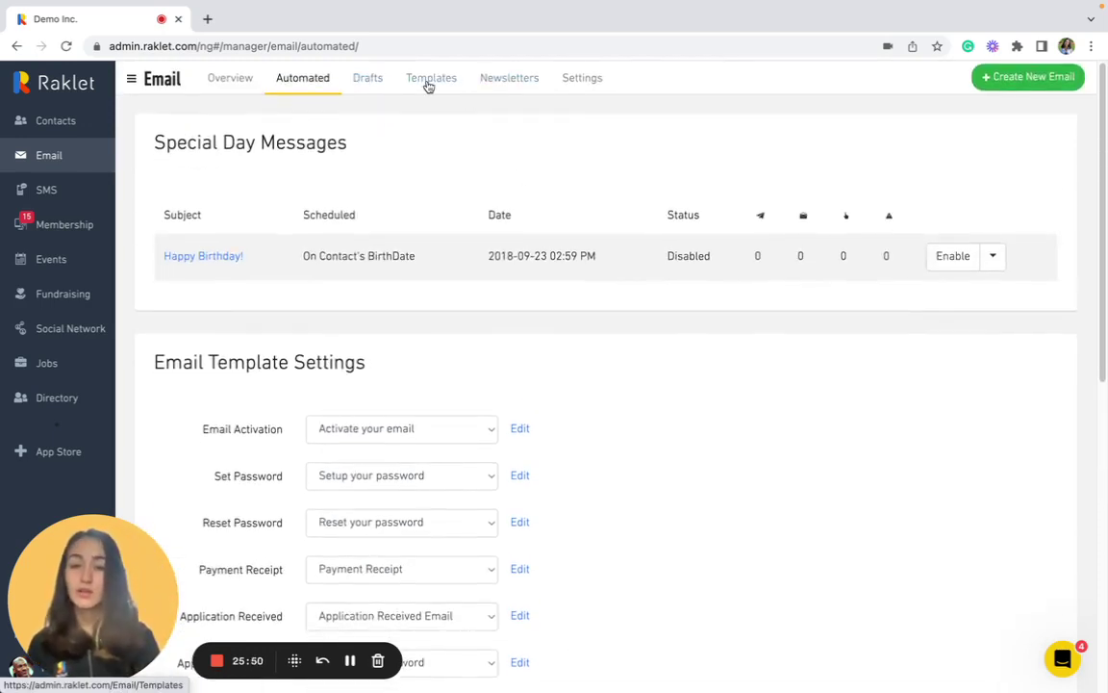
Go to the newsletters and view the subscribers of "What is new in Raklet?"
left_click(505, 94)
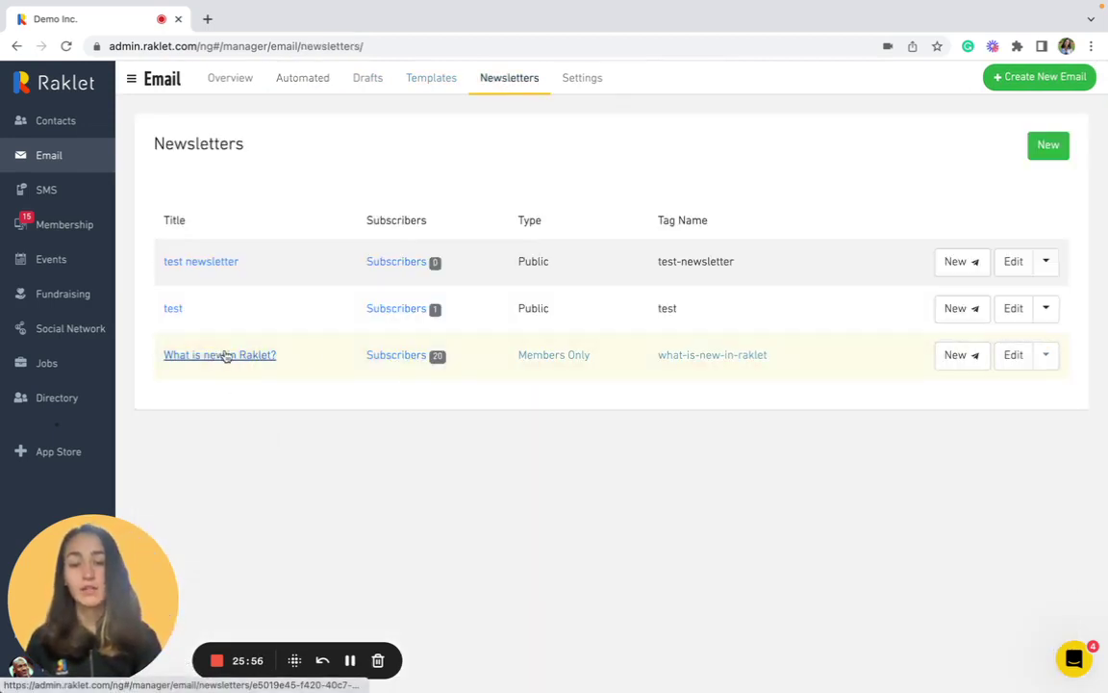
left_click(411, 365)
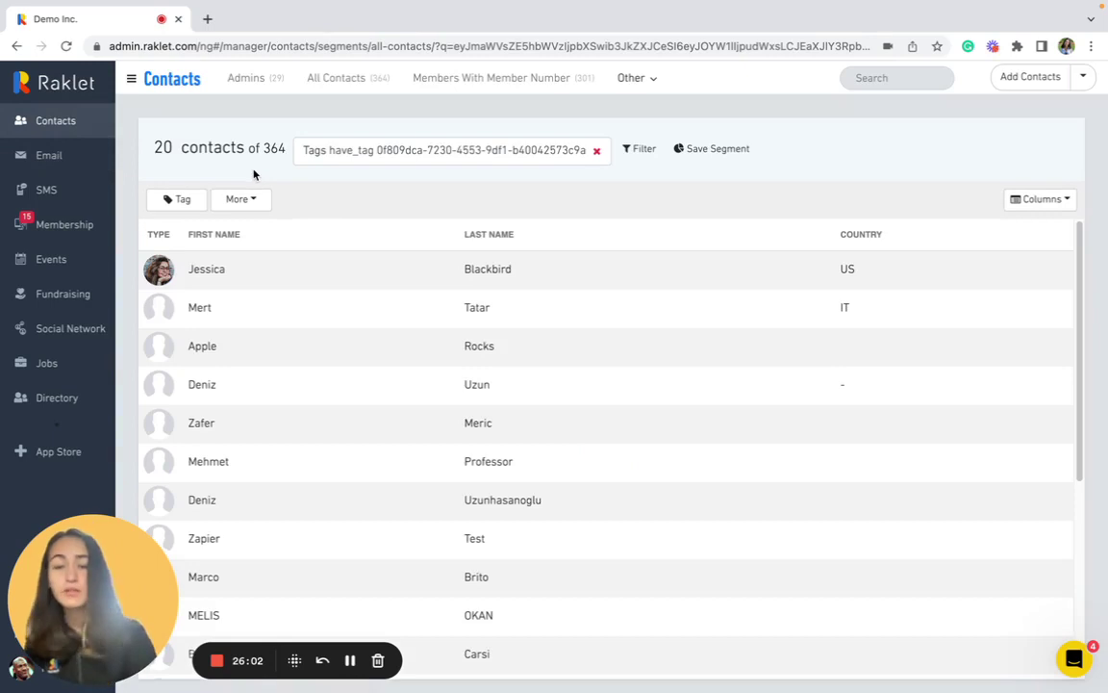
scroll(337, 349, "down", 5)
scroll(337, 349, "up", 5)
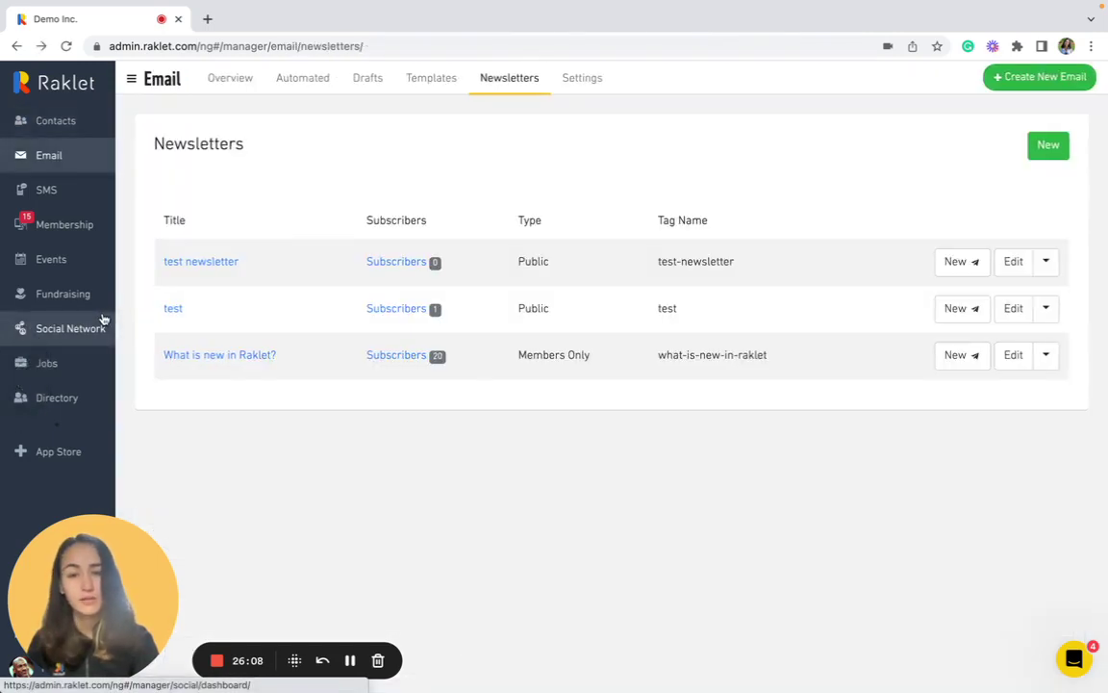
Create a new SMS addressed to the All Contacts segment and proceed to composing its text
left_click(58, 196)
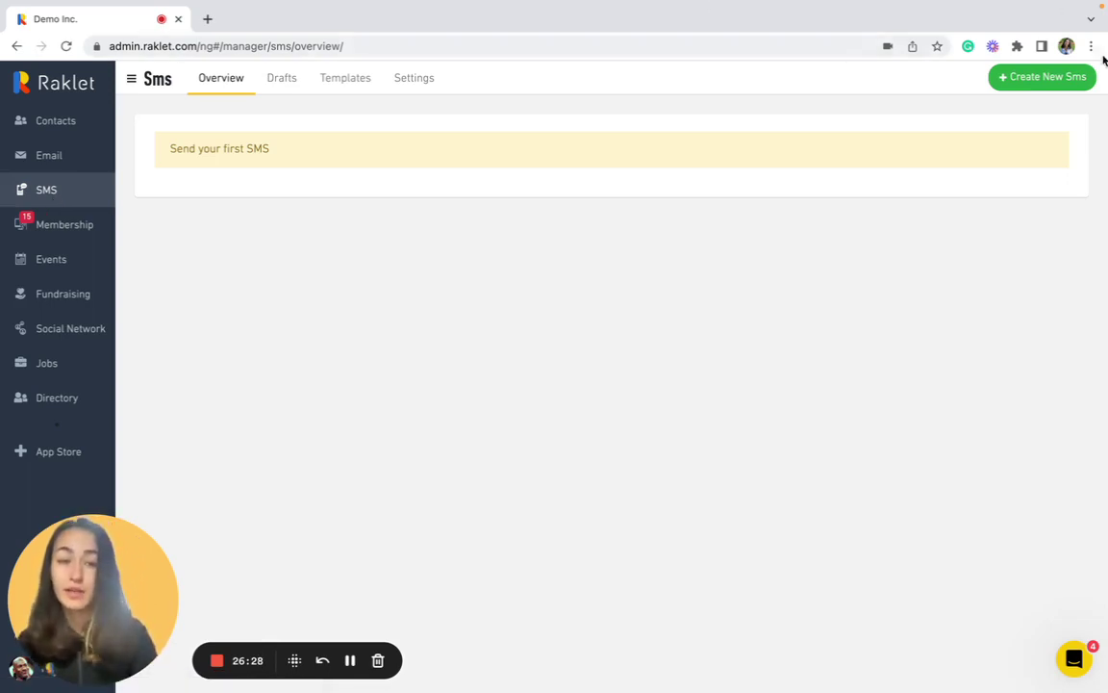
left_click(1047, 74)
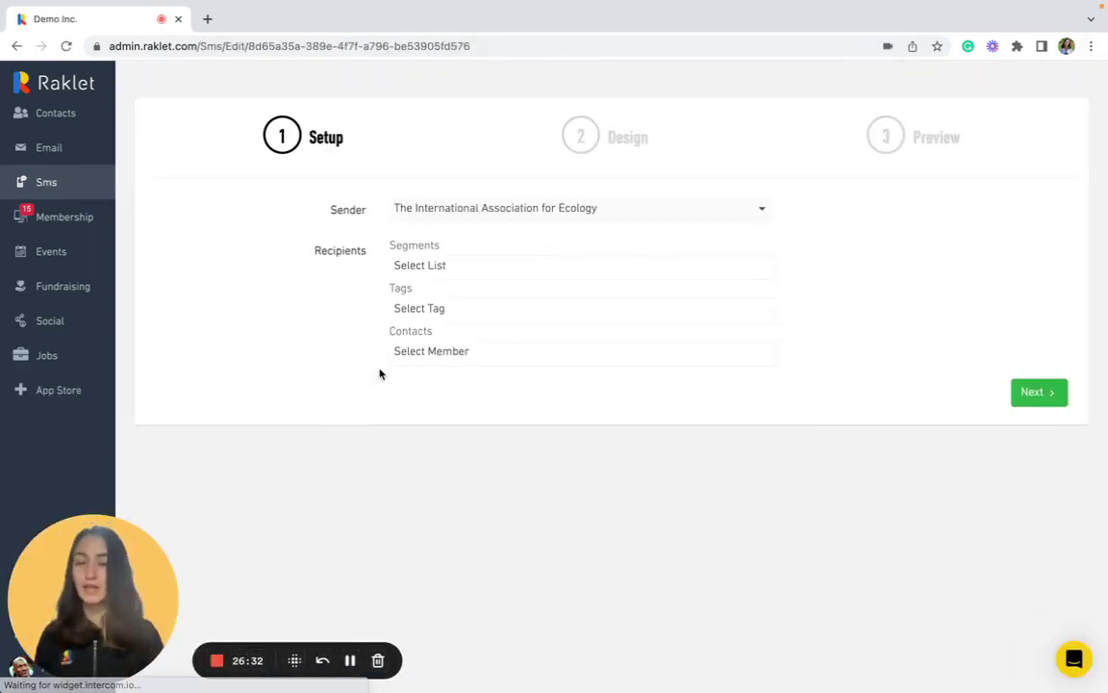
left_click(416, 267)
left_click(420, 315)
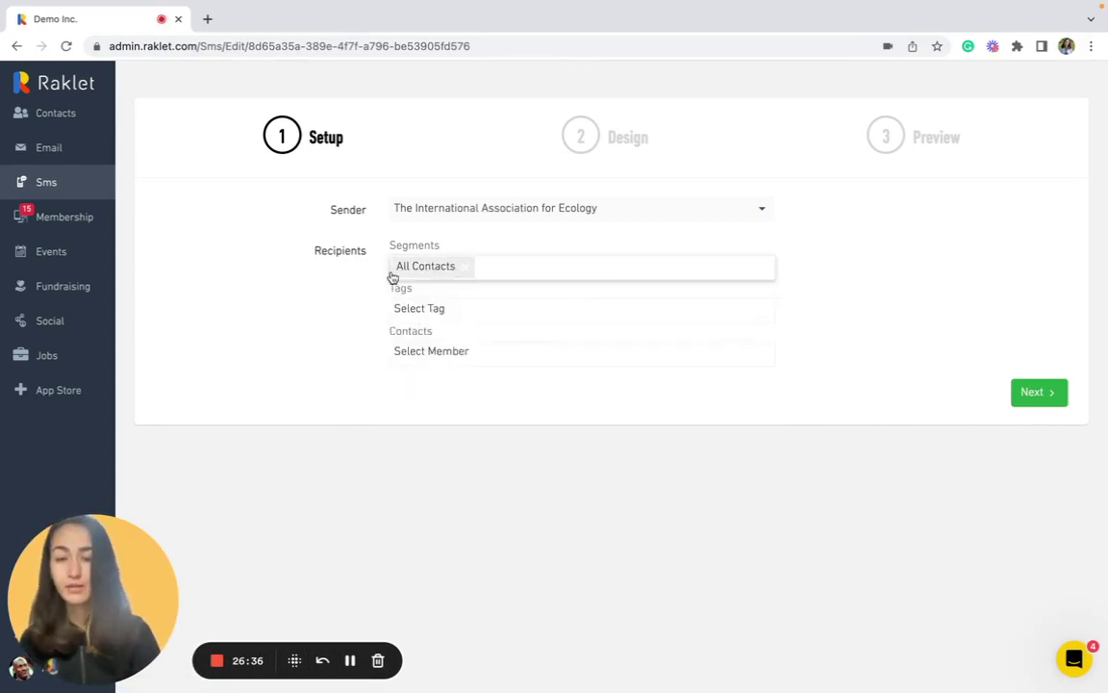
left_click(1037, 393)
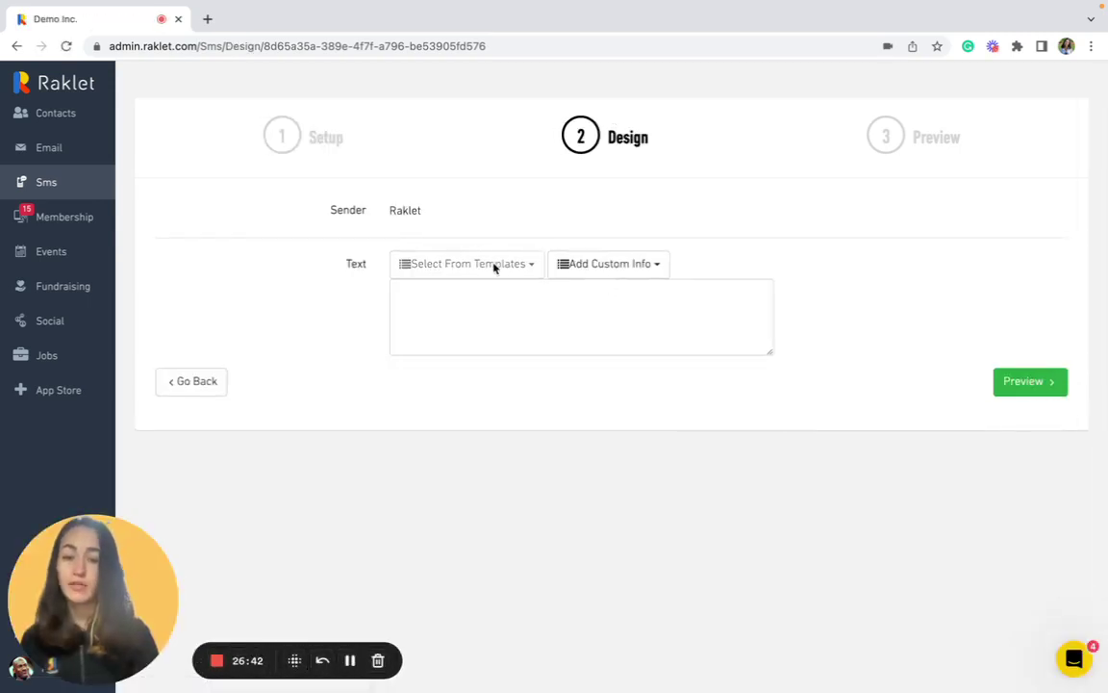
left_click(514, 287)
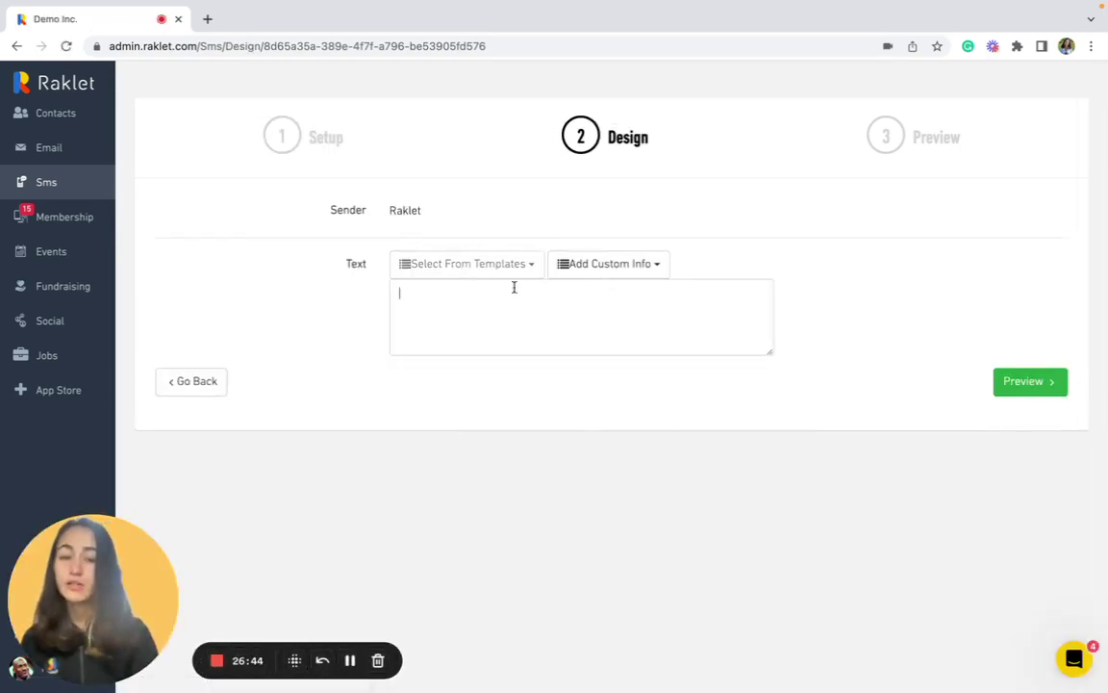
Compose the SMS text "|*FIRSTNAME*| welcome!" using the first name custom field and continue to the preview
left_click(565, 266)
left_click(567, 296)
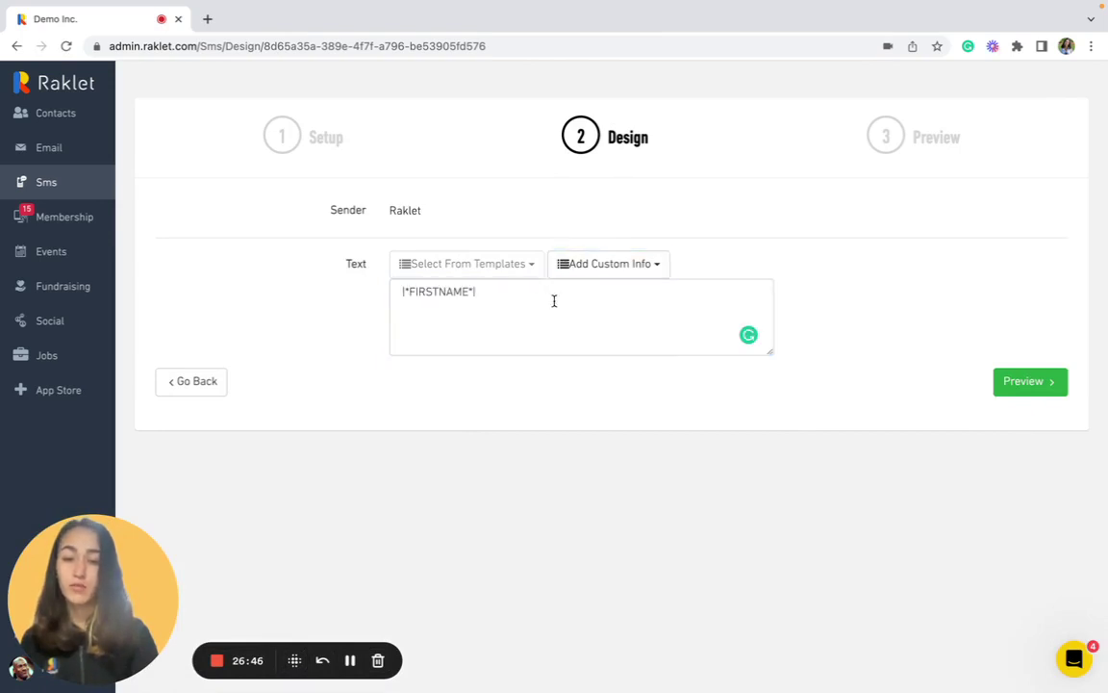
type("welvcom")
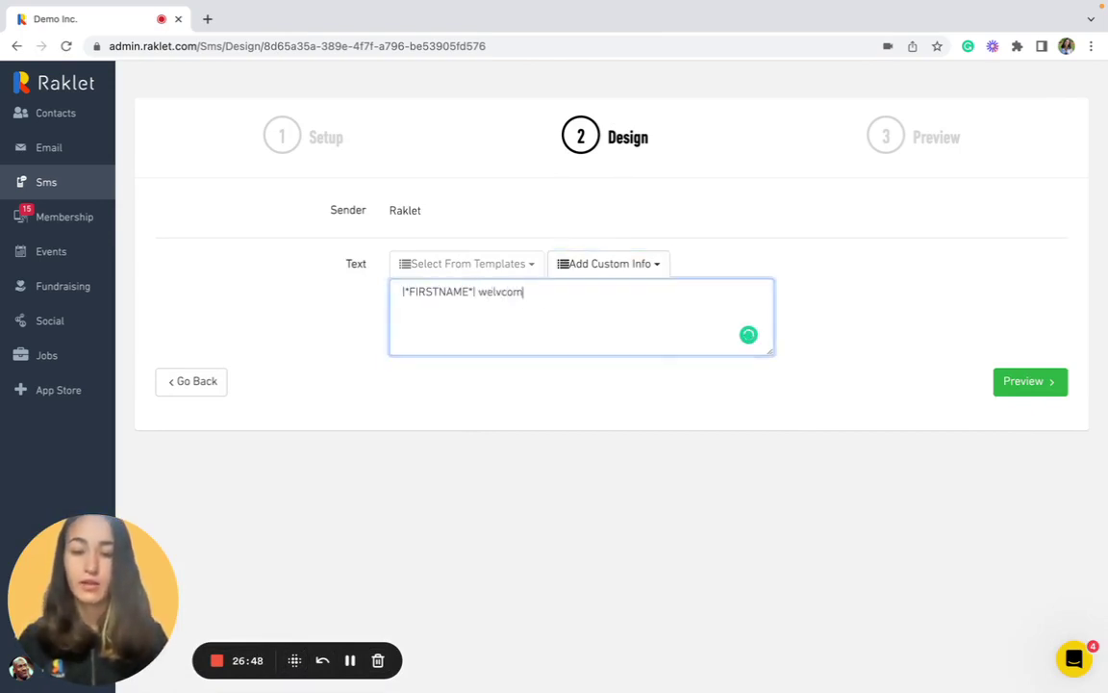
type("co")
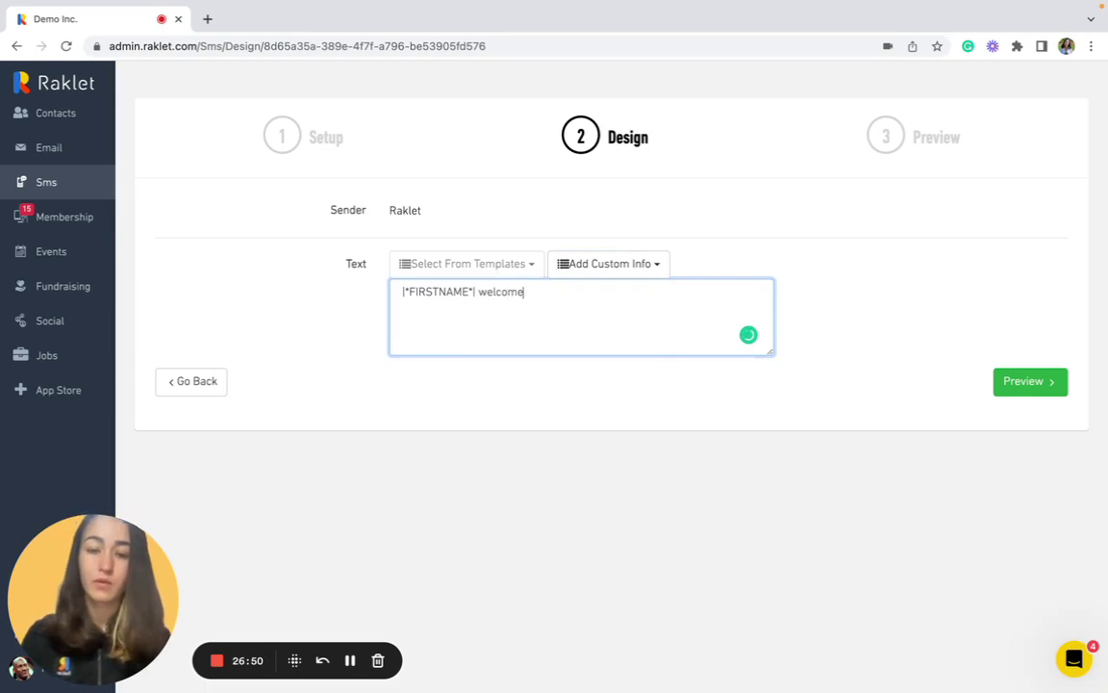
left_click(871, 299)
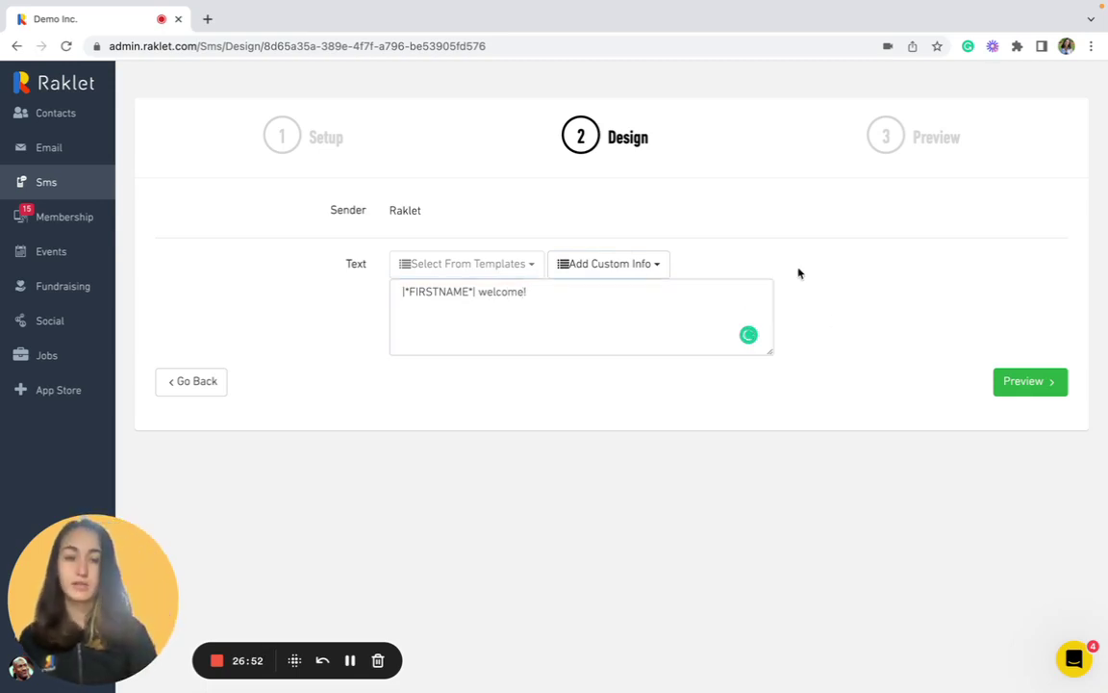
left_click(1028, 385)
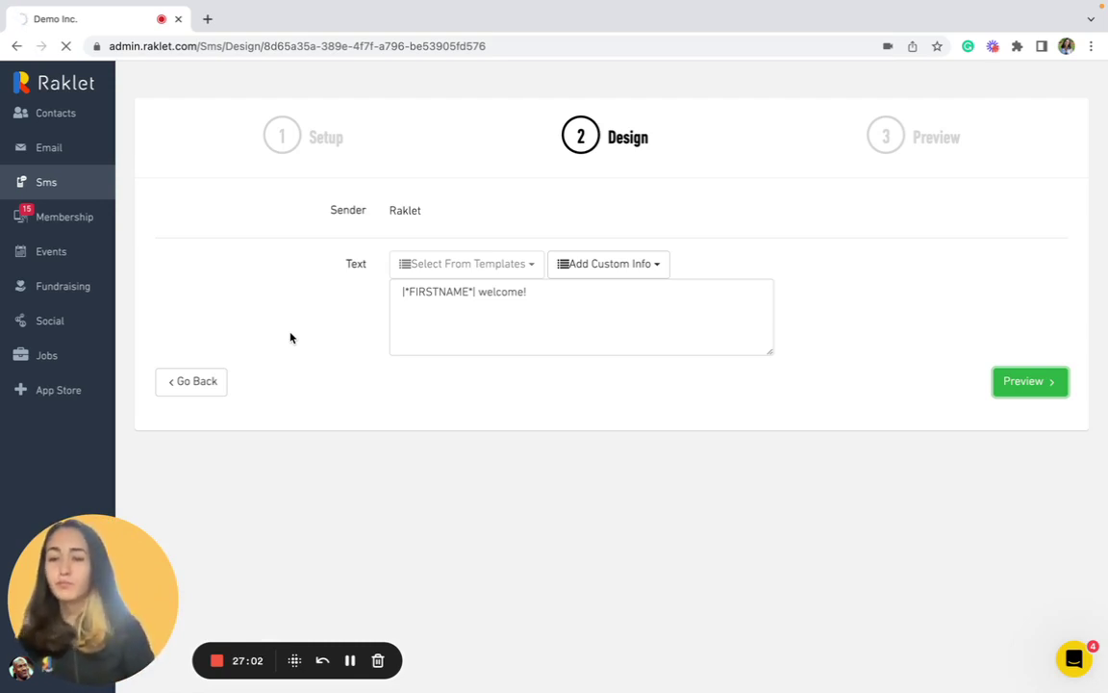
Go to the membership dashboard and review the subscription, payment and invoice charts and the plan options for filtering invoices
left_click(78, 229)
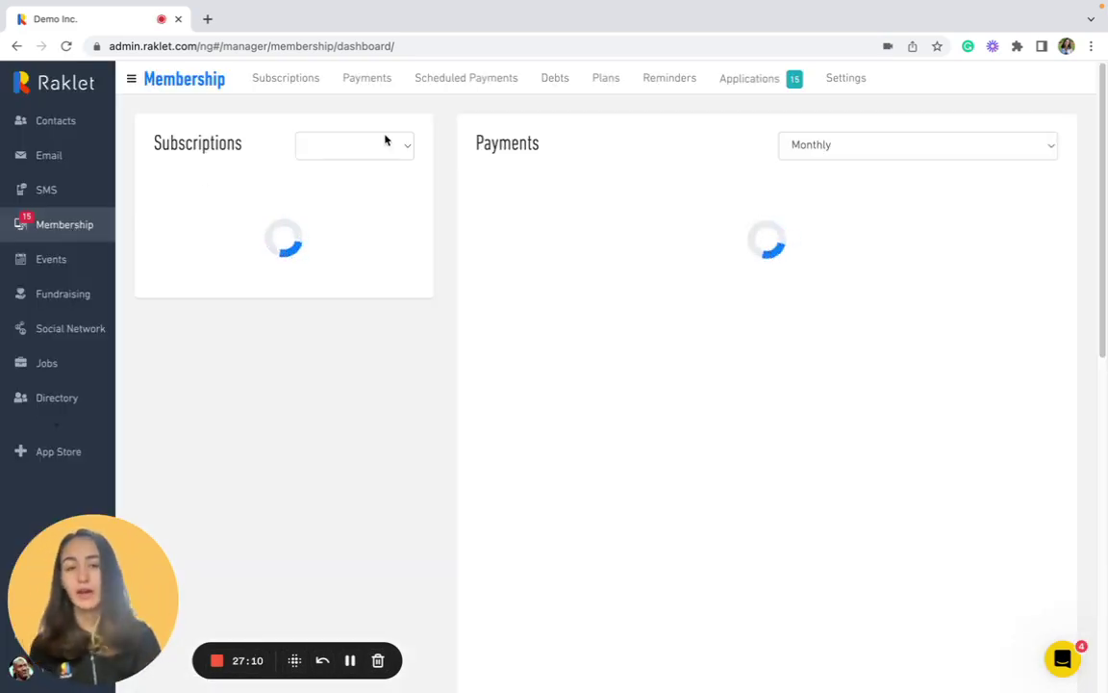
scroll(385, 139, "down", 1)
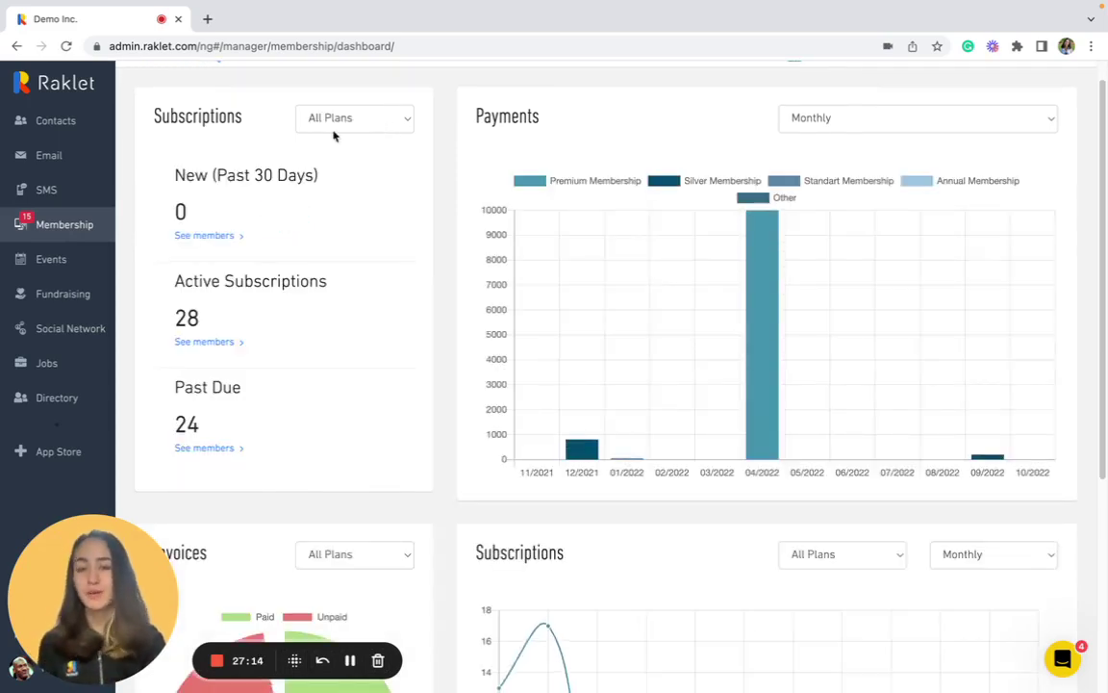
scroll(334, 211, "down", 4)
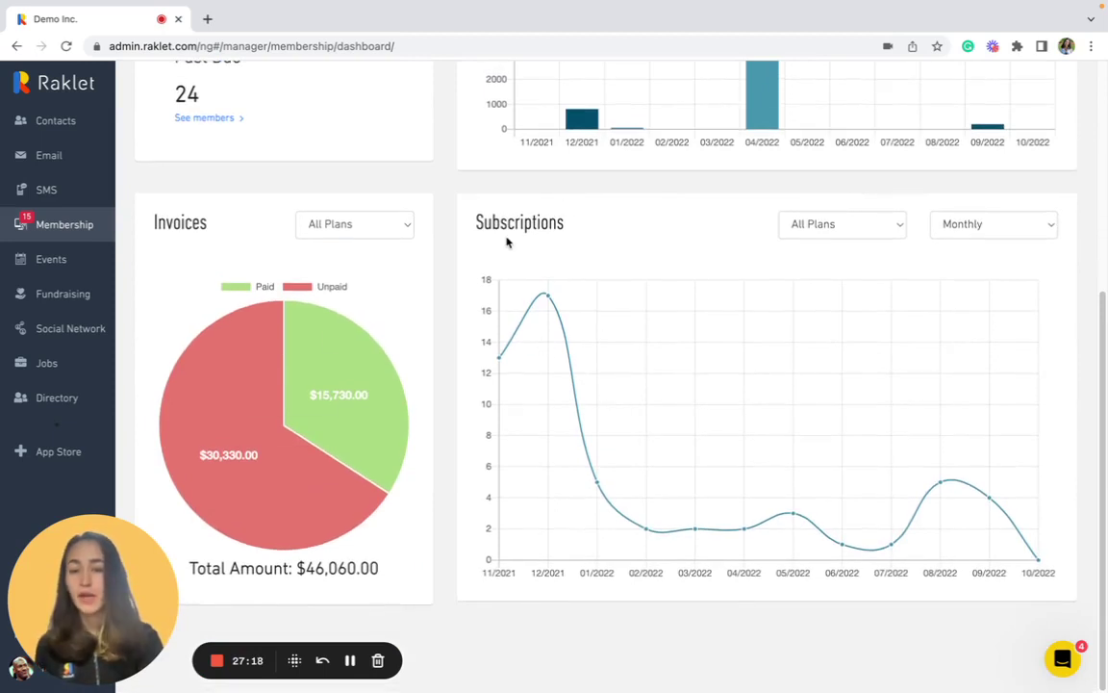
left_click(399, 230)
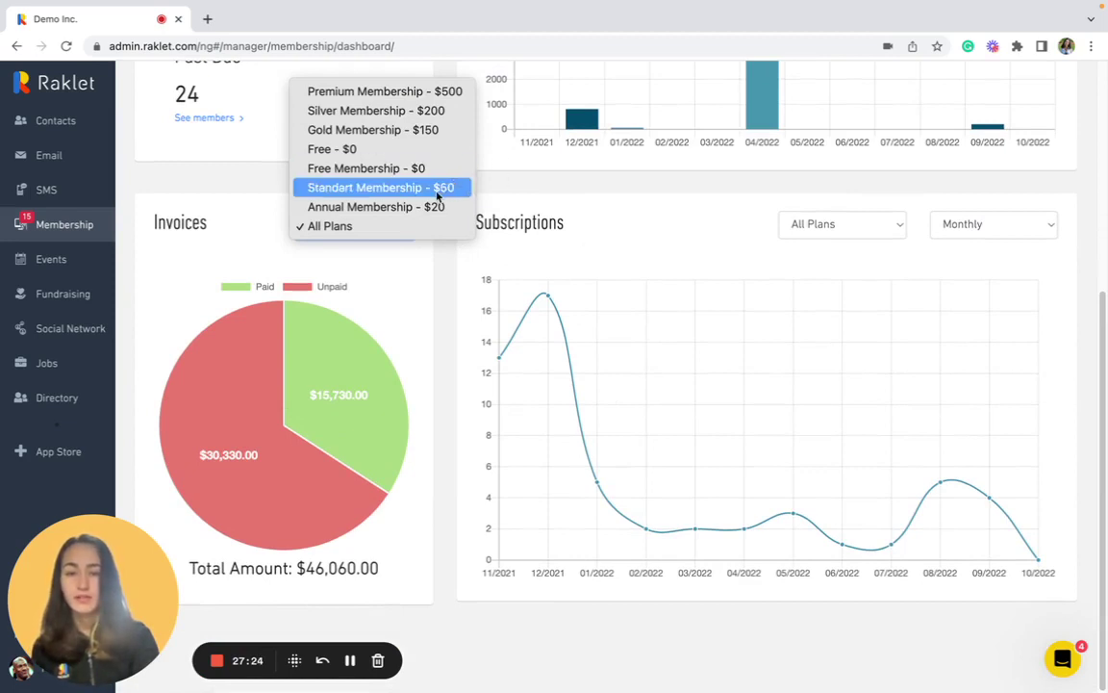
left_click(618, 250)
scroll(619, 250, "up", 5)
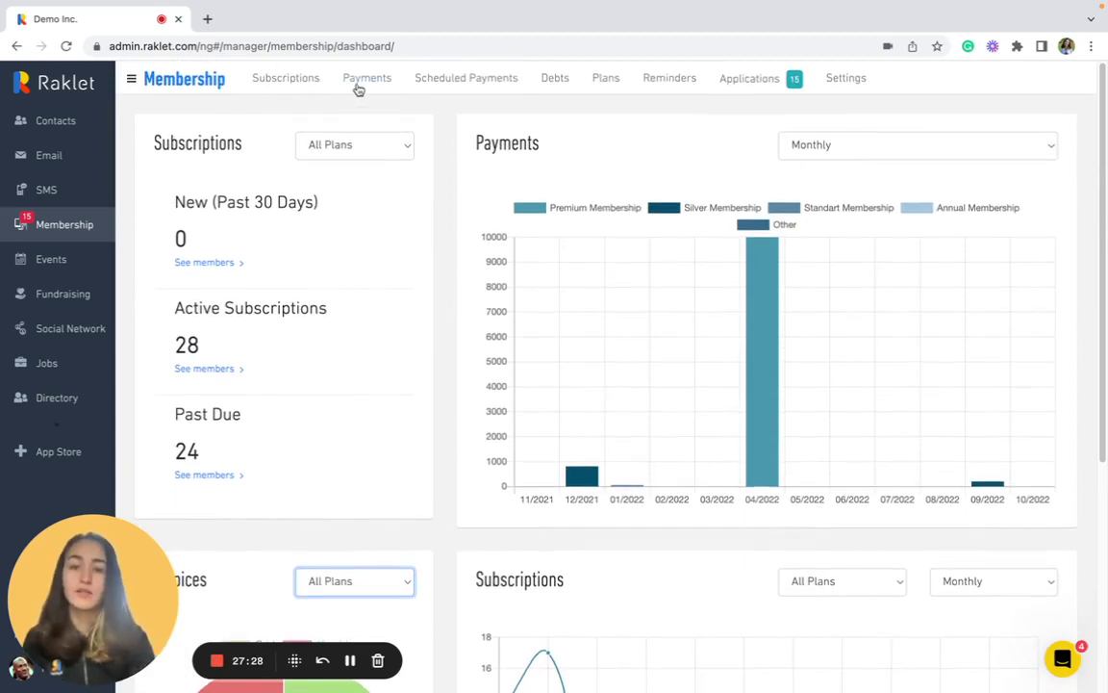
Go to the membership payments and review the payment list and its search field
left_click(358, 84)
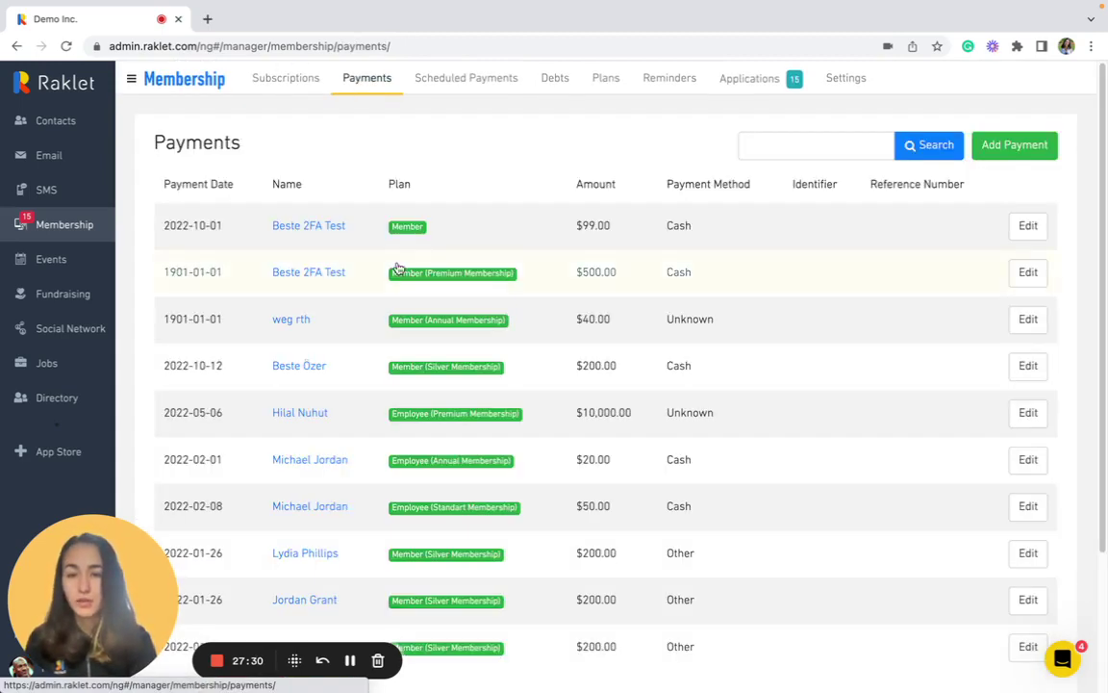
scroll(396, 268, "down", 4)
scroll(398, 269, "up", 4)
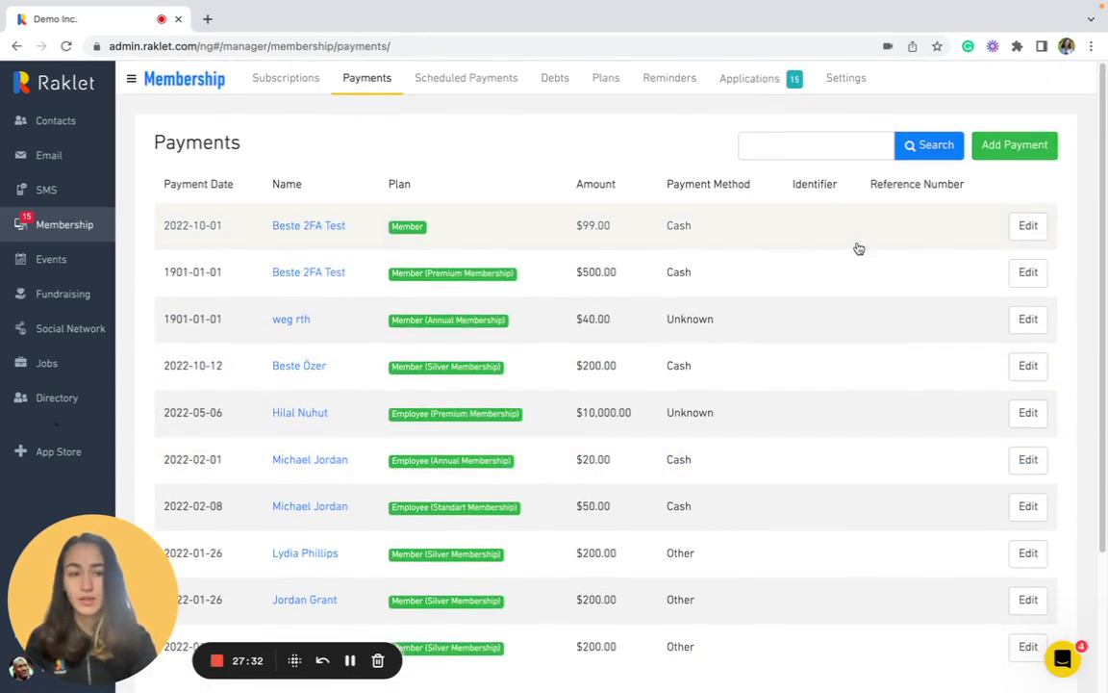
left_click(827, 150)
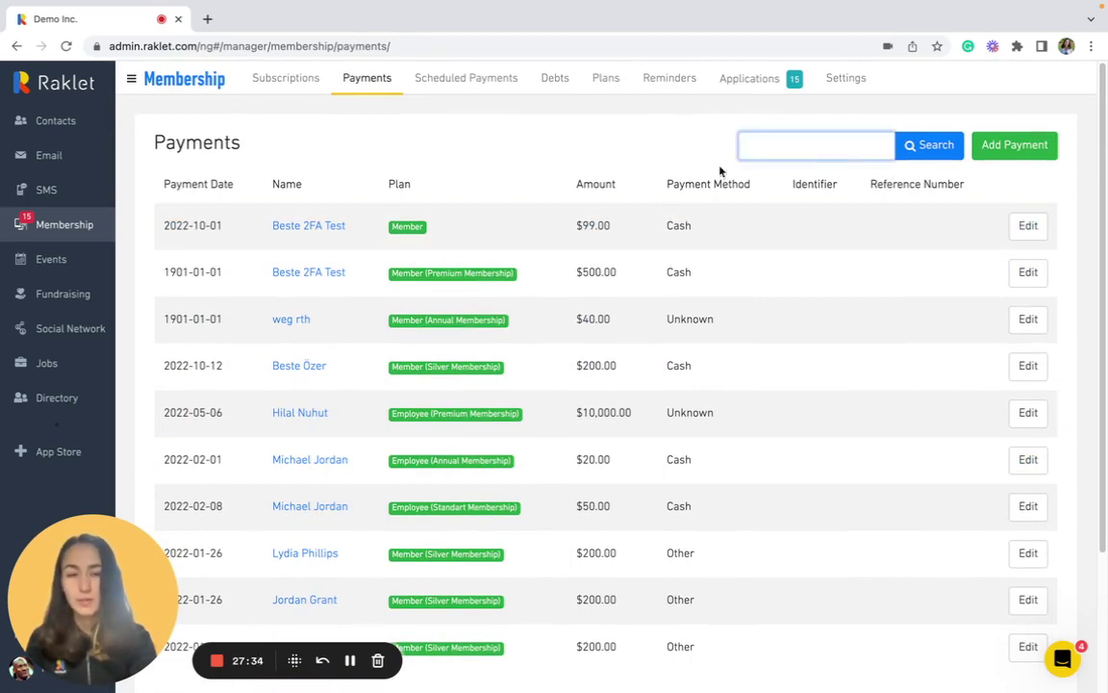
left_click(590, 174)
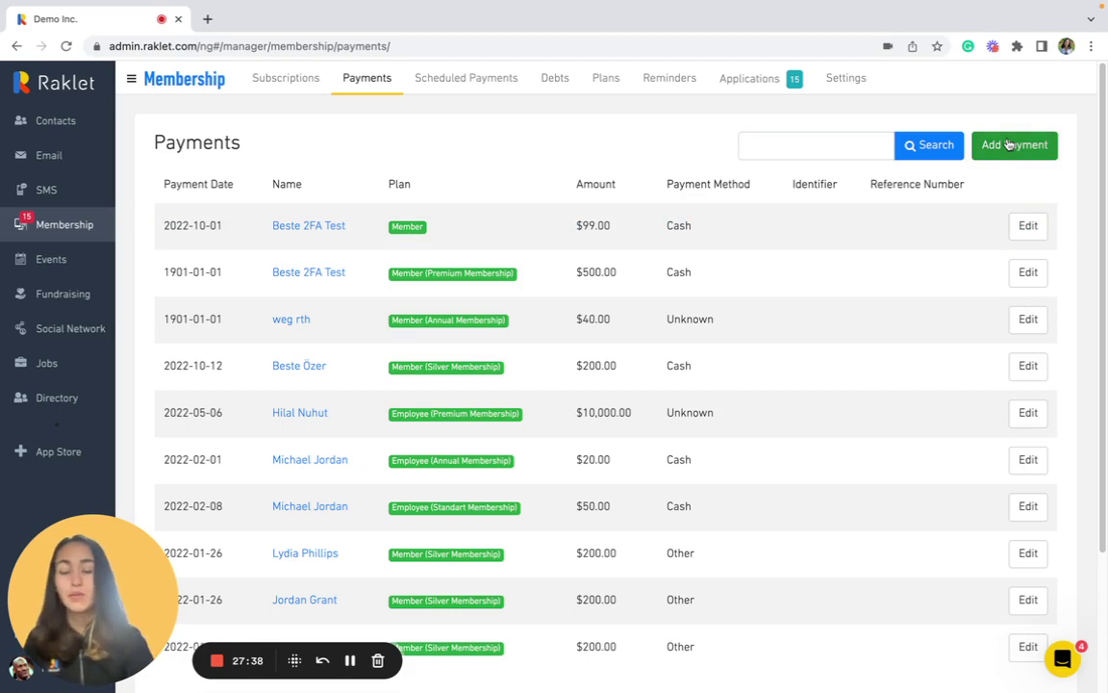
View the scheduled payments and review the list of membership debts
left_click(444, 81)
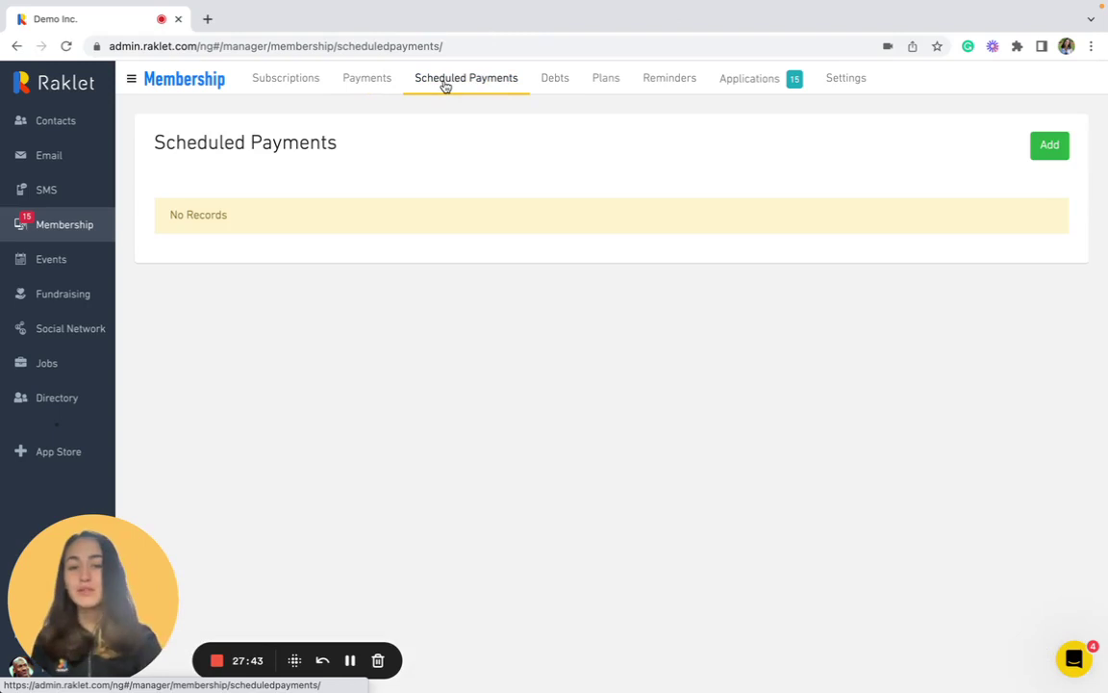
left_click(552, 84)
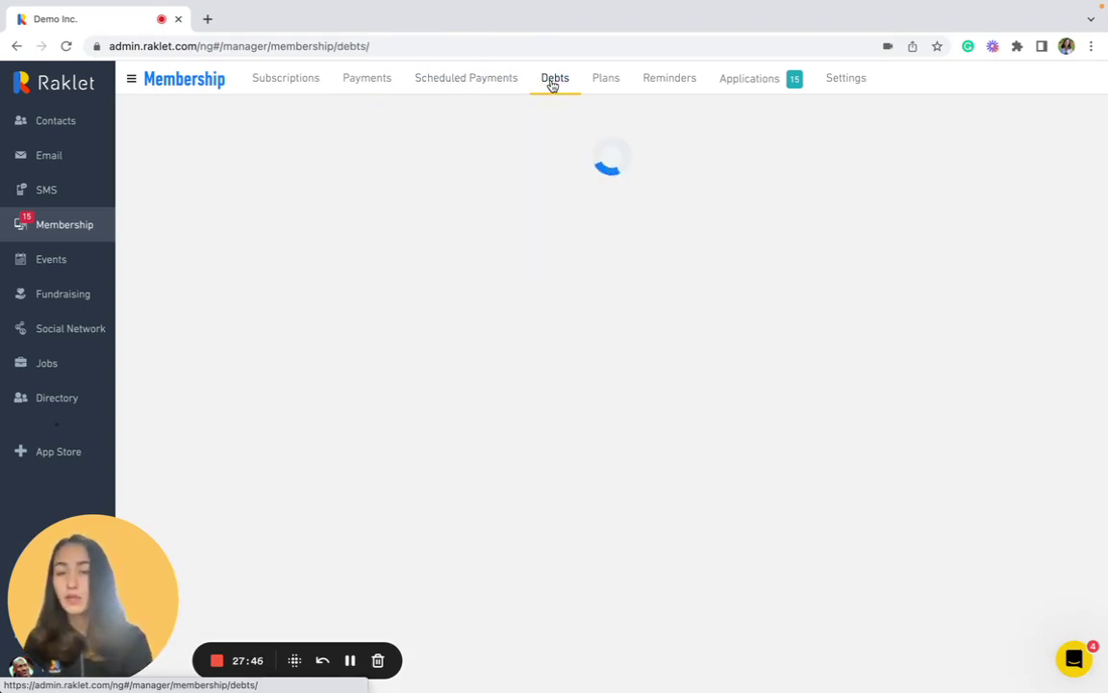
scroll(620, 250, "down", 3)
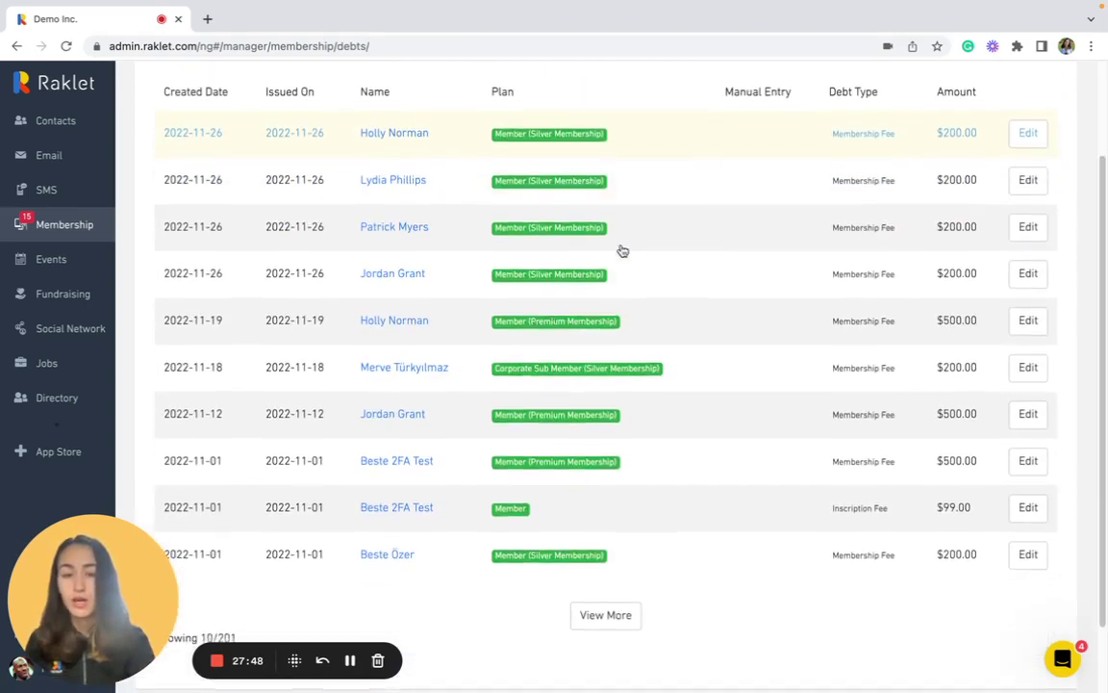
scroll(620, 250, "up", 3)
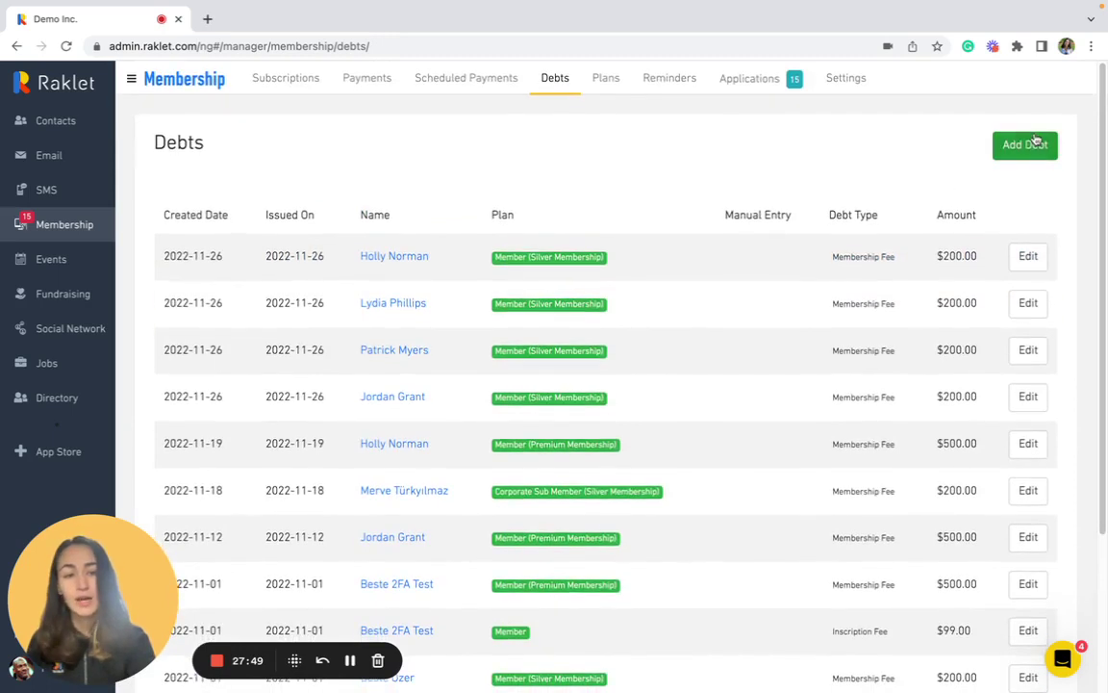
Start a new membership plan named "test" with the description "test"
left_click(605, 78)
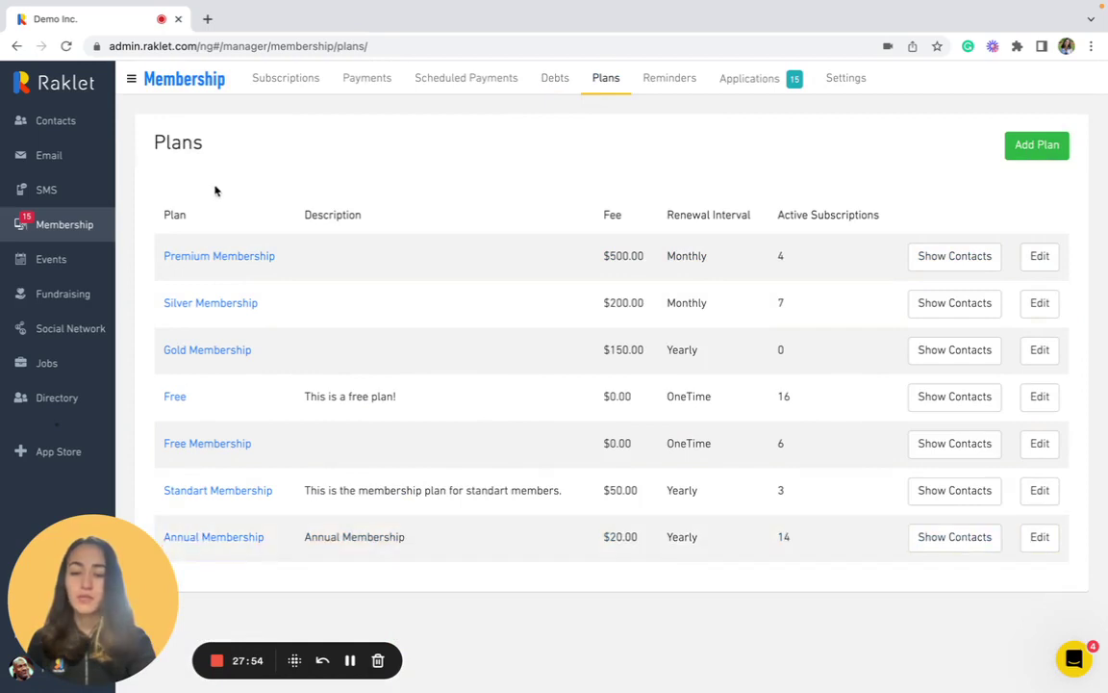
left_click(1010, 148)
left_click(529, 208)
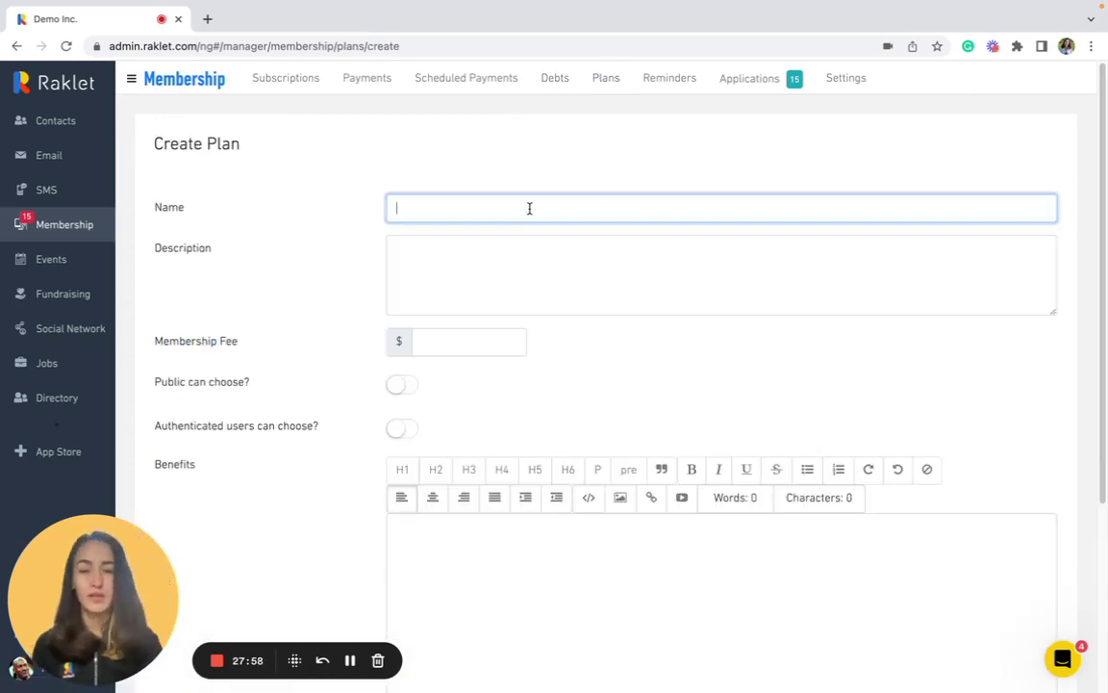
type("test")
left_click(464, 276)
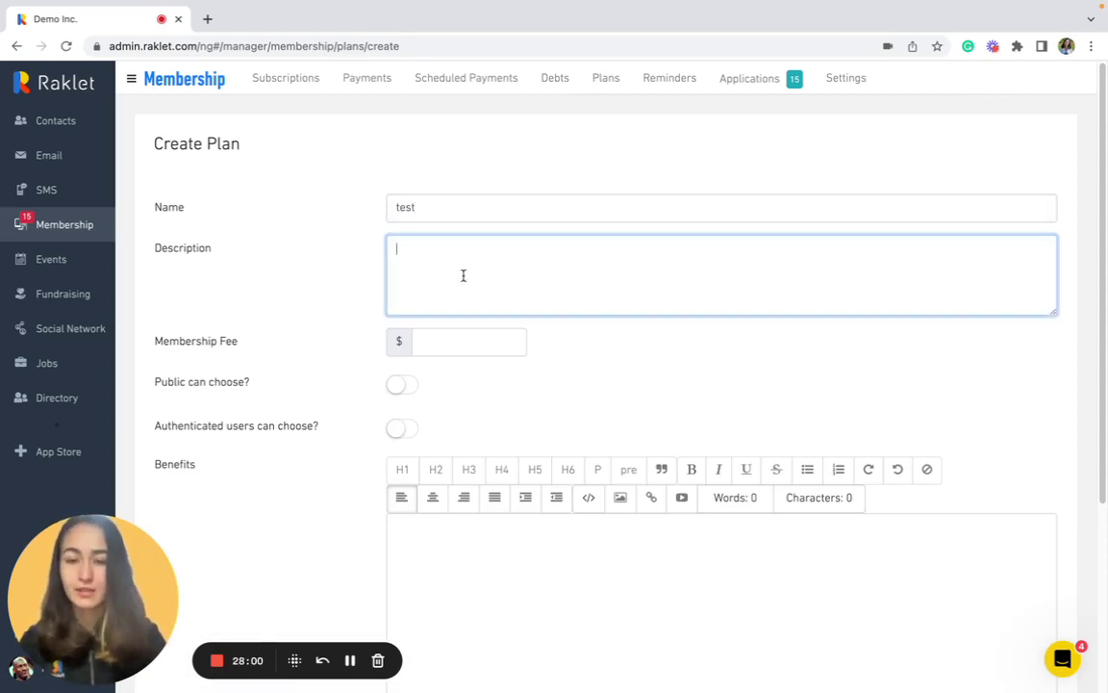
type("test")
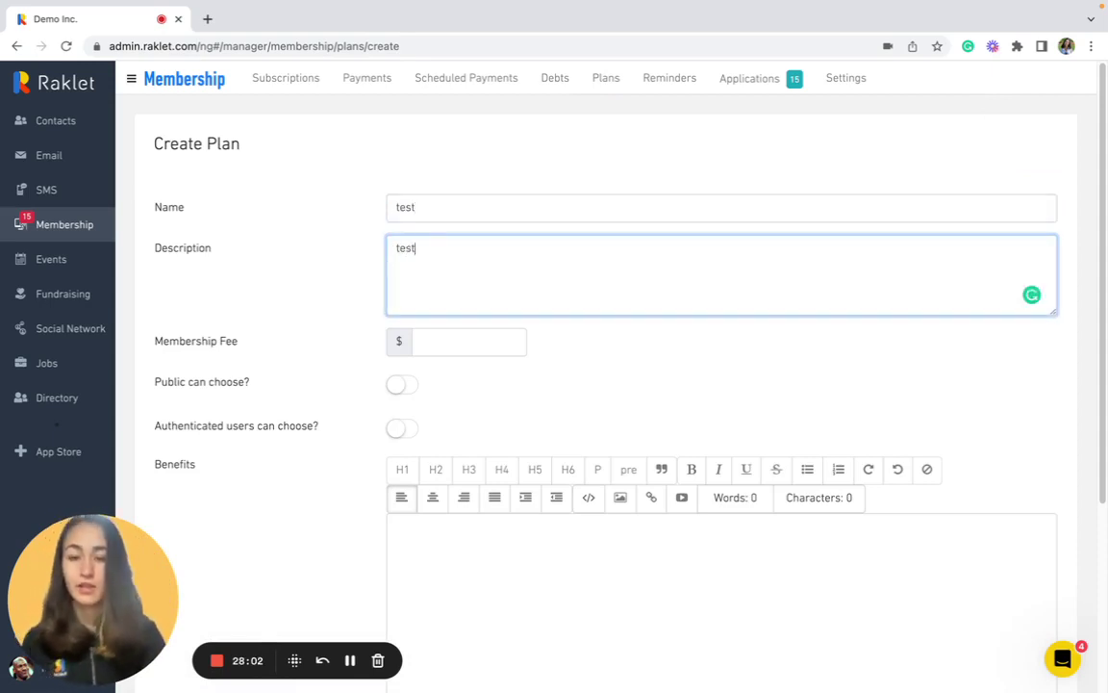
Set the plan's membership fee to $100 and its interval to 1 year
left_click(447, 330)
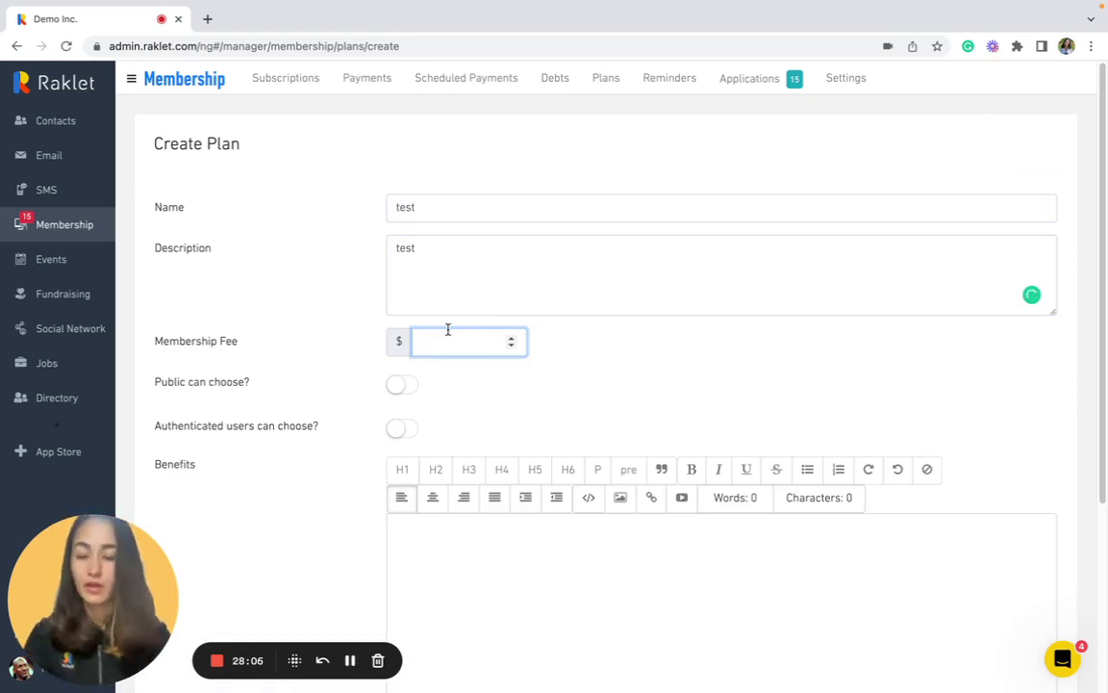
type("100")
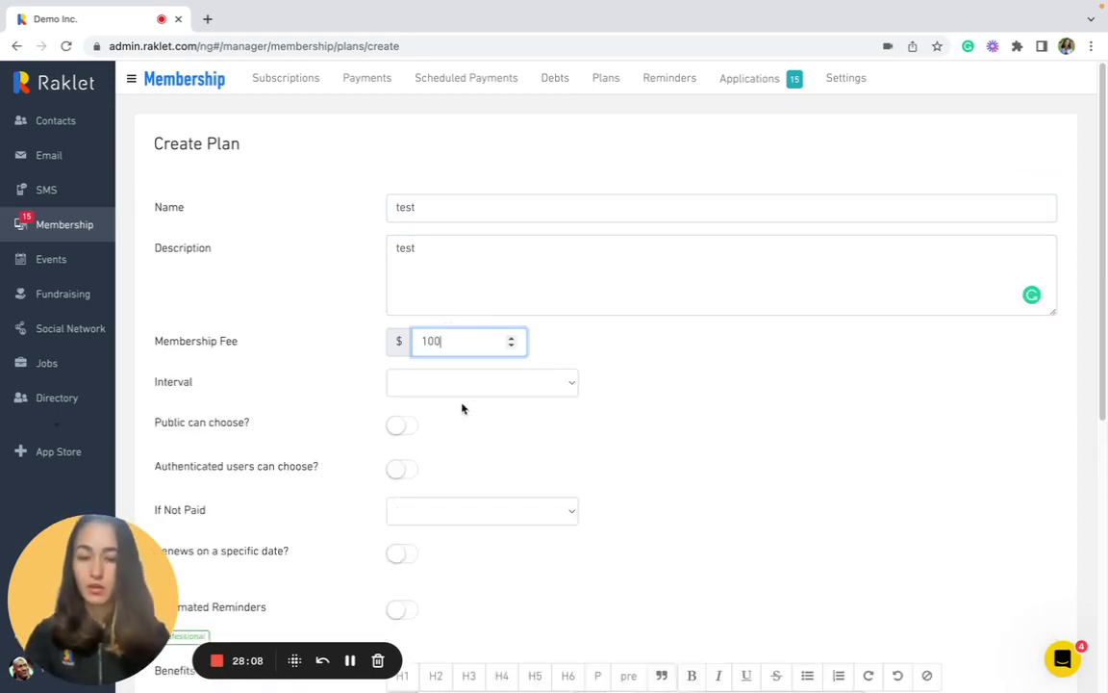
left_click(455, 386)
left_click(436, 427)
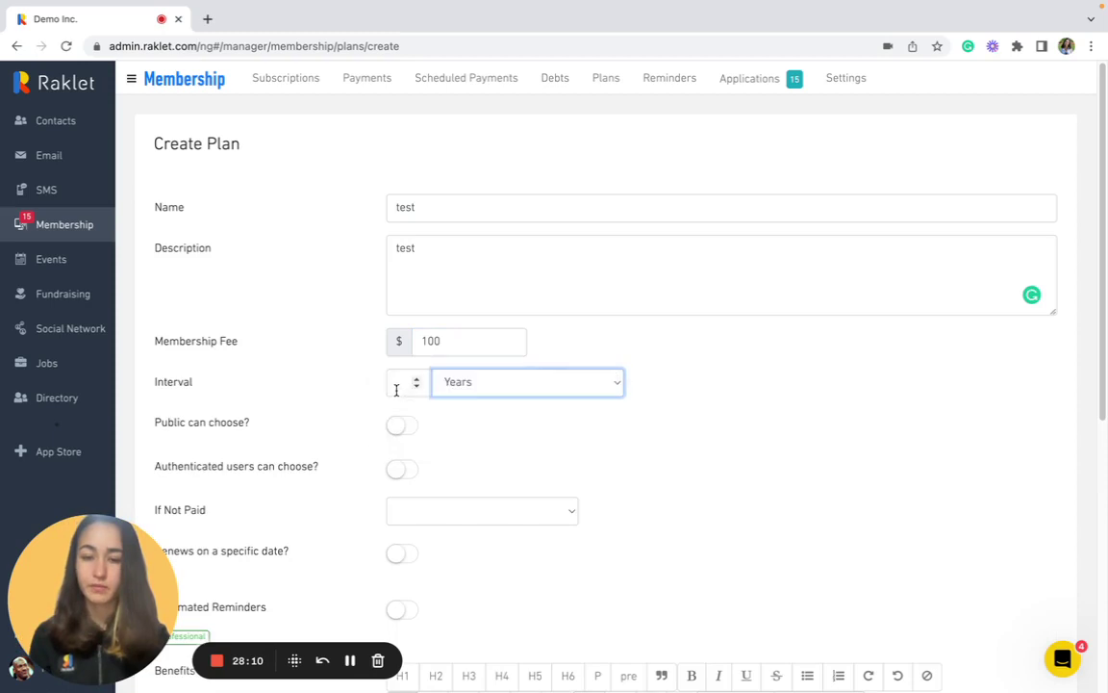
left_click(397, 385)
type("1")
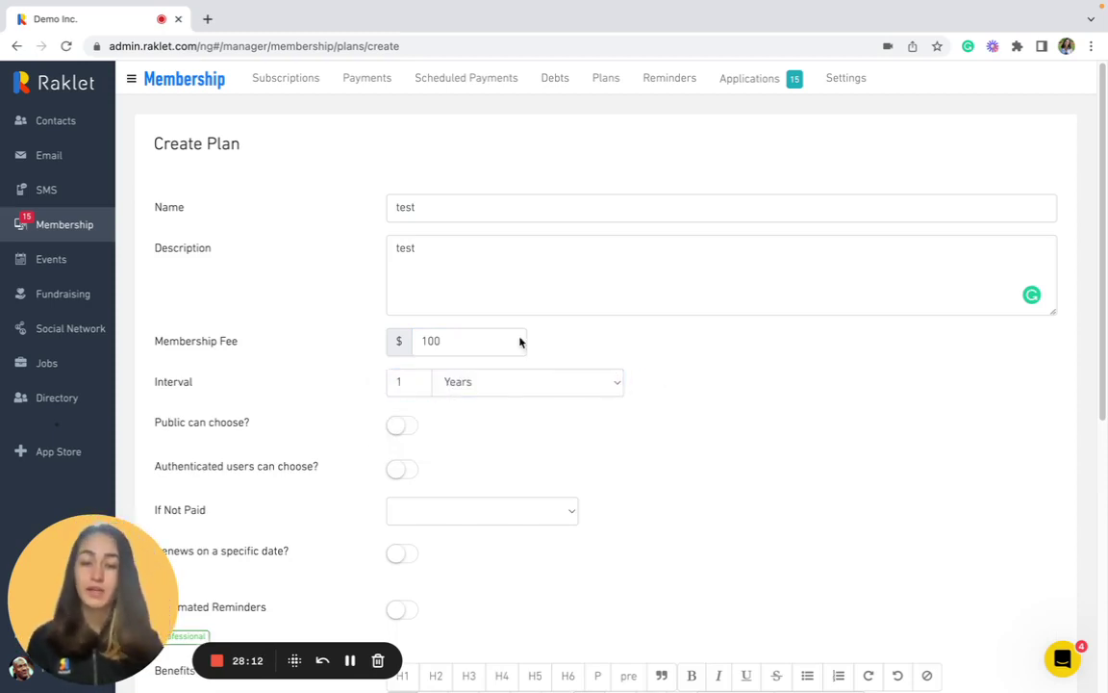
Change the plan's membership fee to $87
left_click(434, 350)
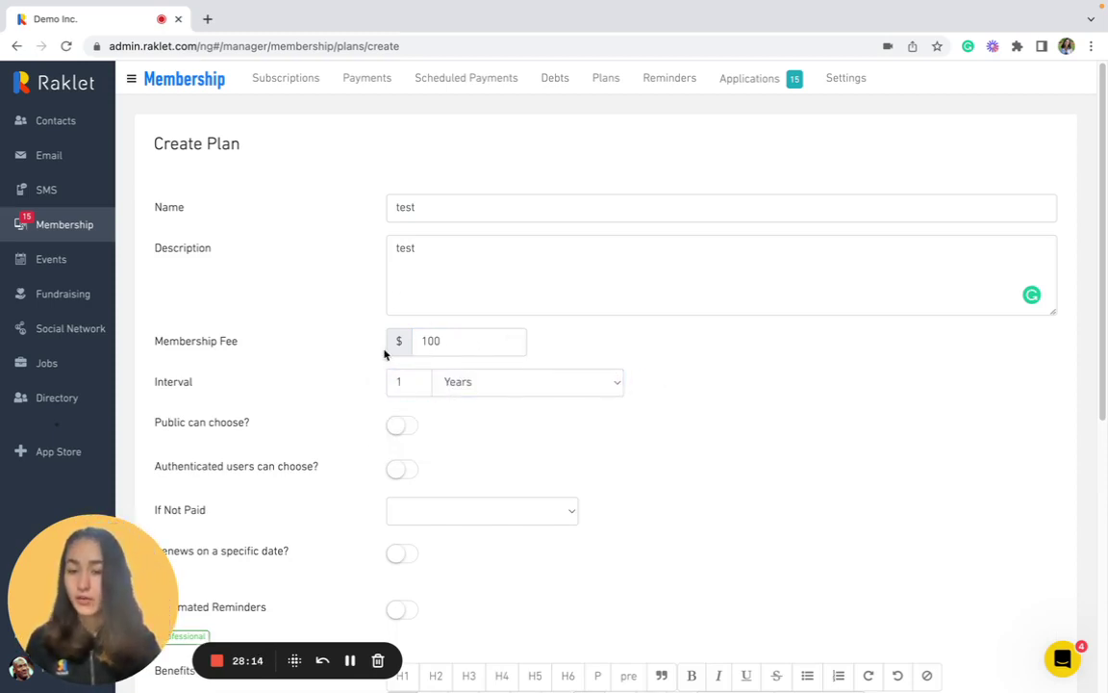
left_click(448, 341)
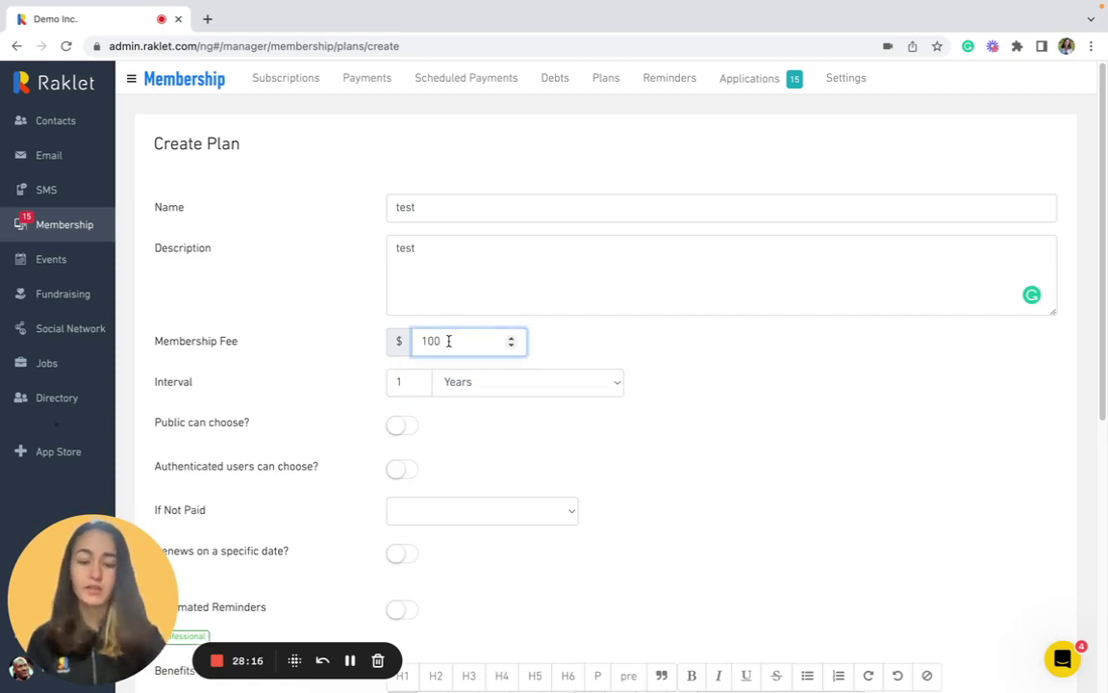
key("BackSpace")
key("BackSpace")
key("BackSpace")
left_click(655, 363)
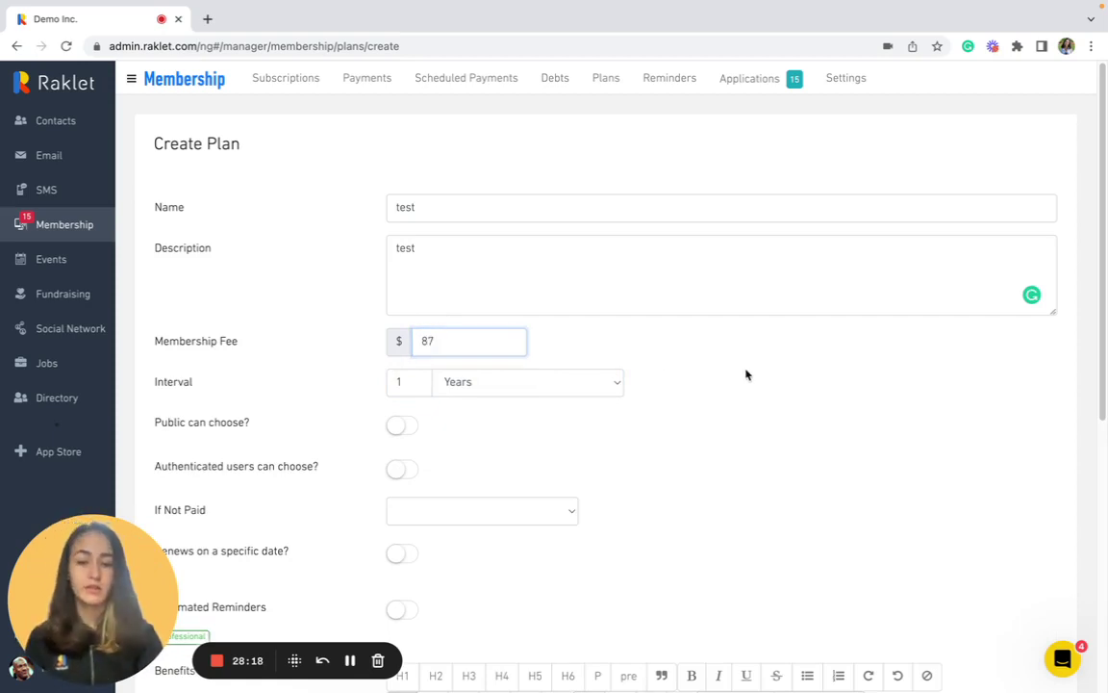
Try an interval of 2 years for the plan and change it to 6 months
left_click(515, 382)
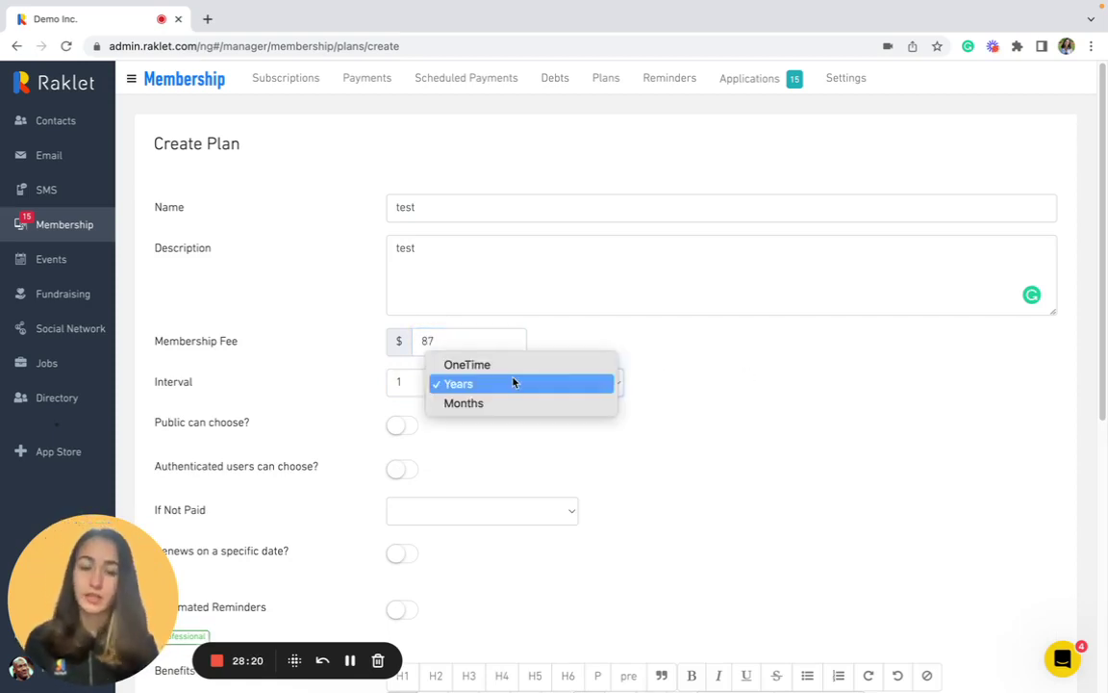
left_click(400, 384)
left_click(400, 382)
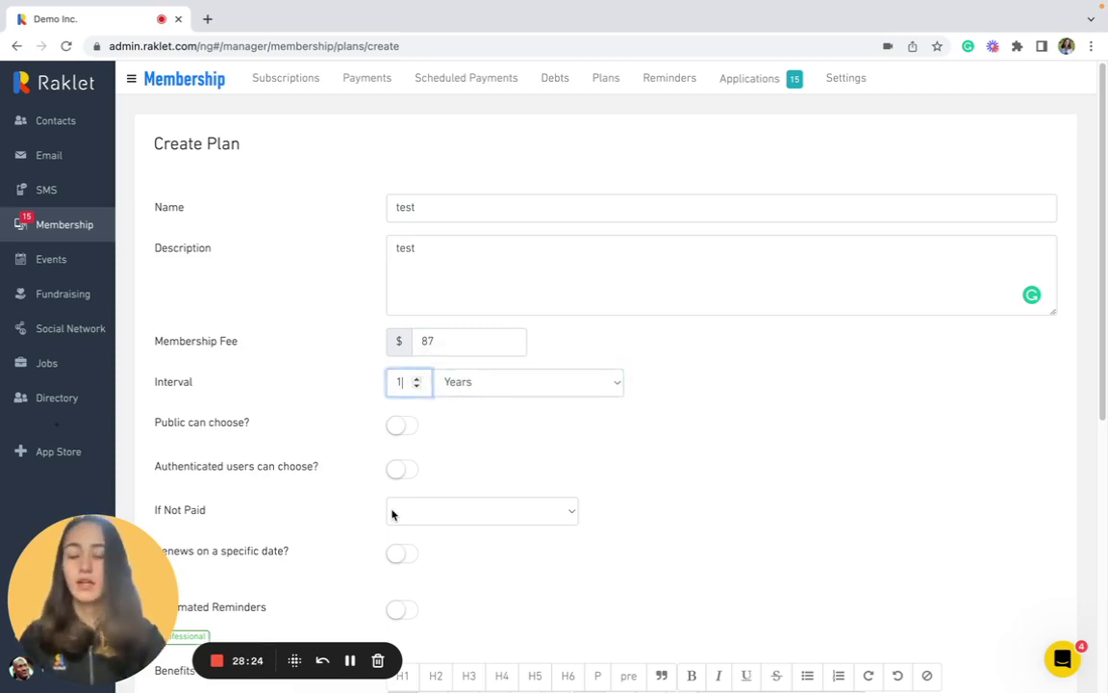
left_click(482, 386)
left_click(482, 404)
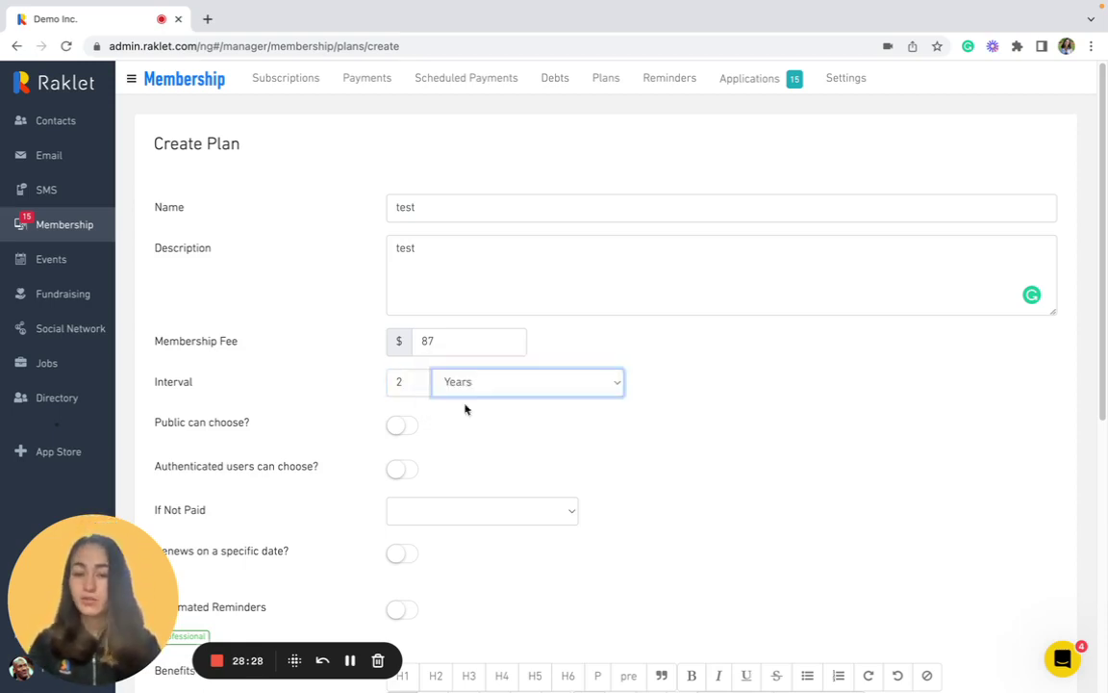
left_click(401, 381)
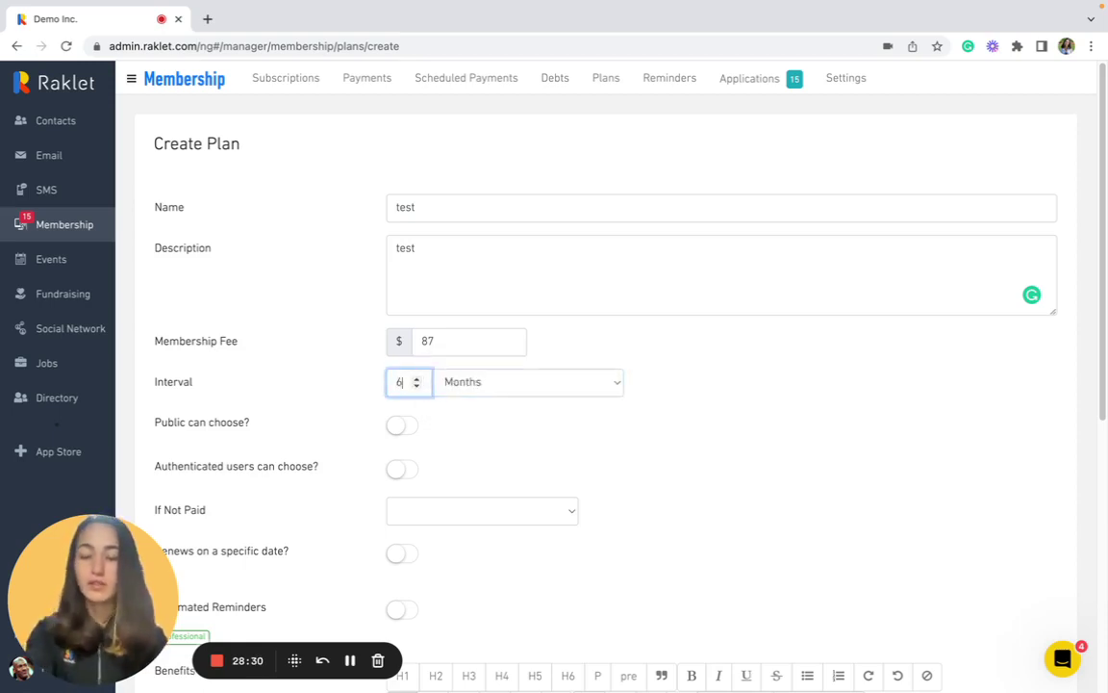
Set the plan's interval to OneTime
left_click(537, 382)
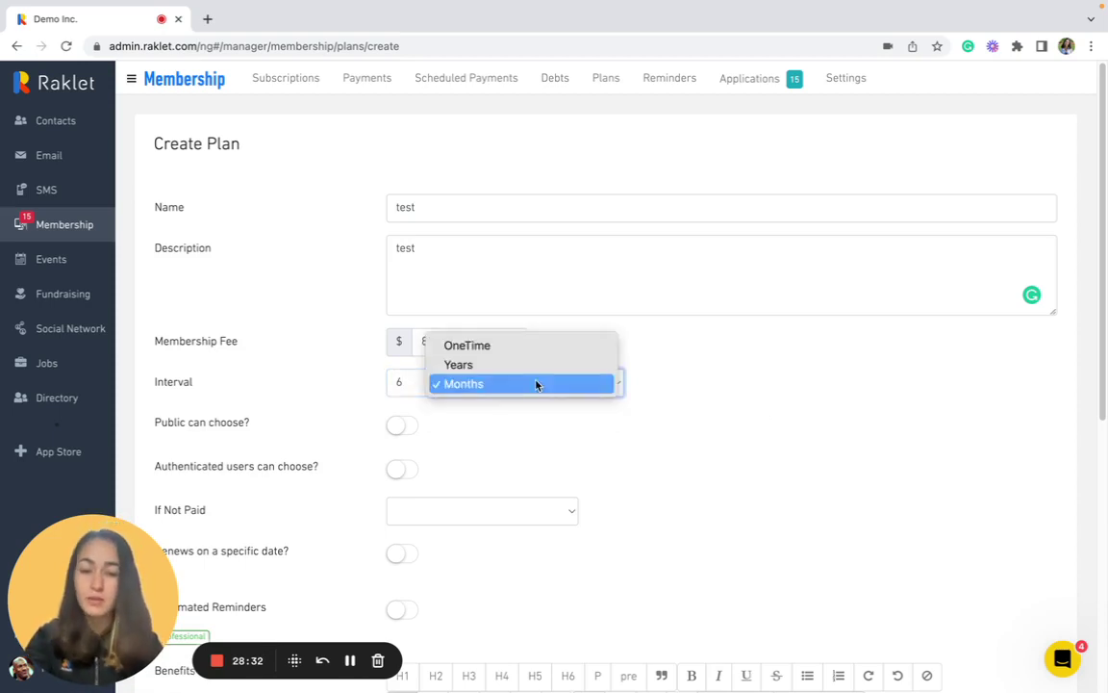
left_click(529, 348)
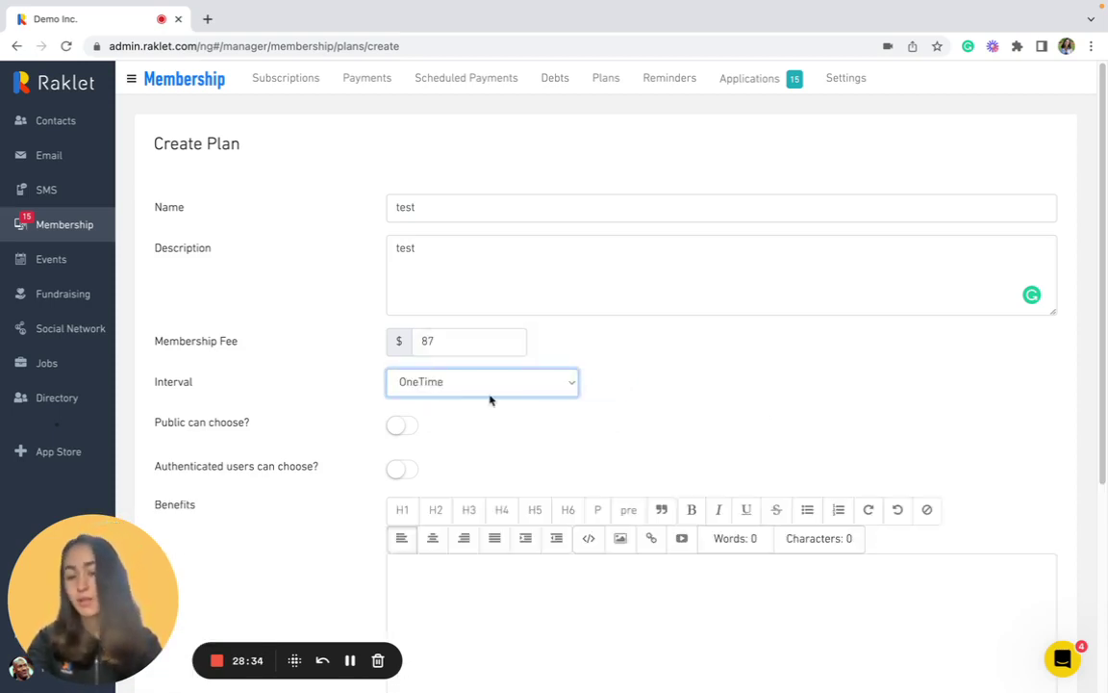
Set the test plan's interval to 6 months
left_click(762, 415)
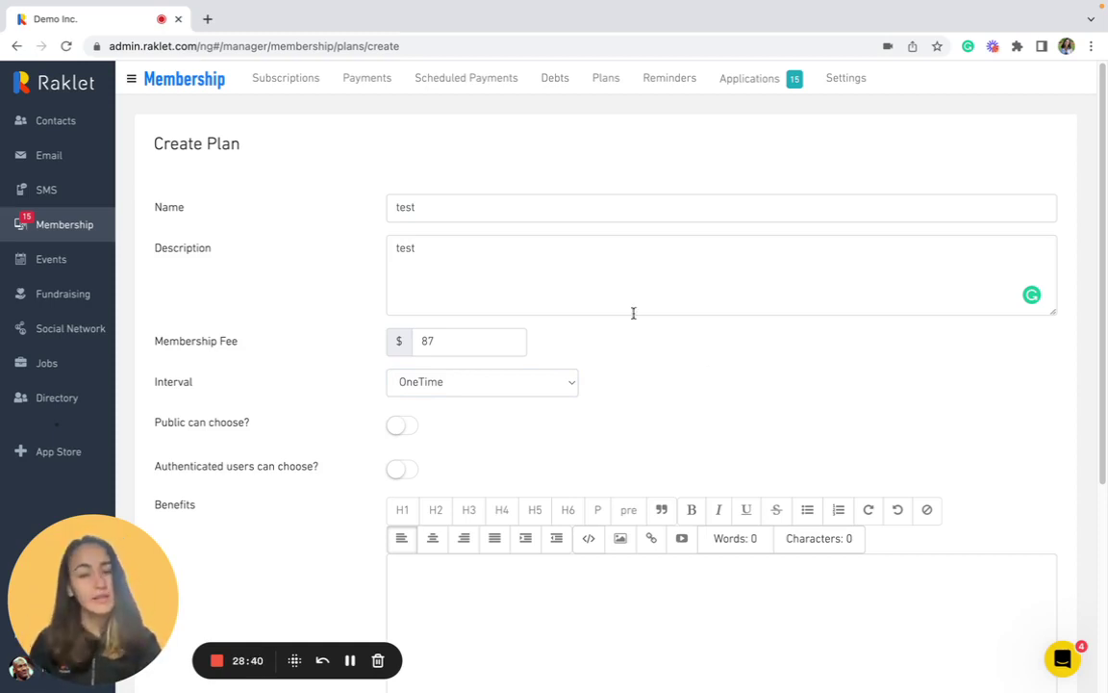
left_click(405, 386)
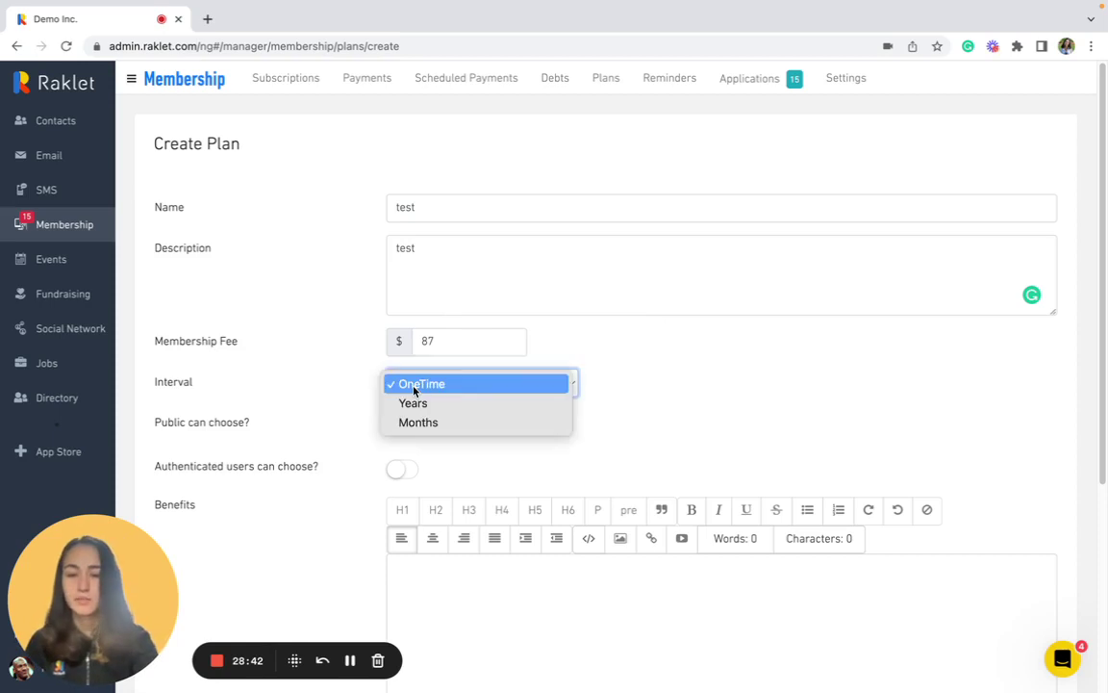
left_click(430, 424)
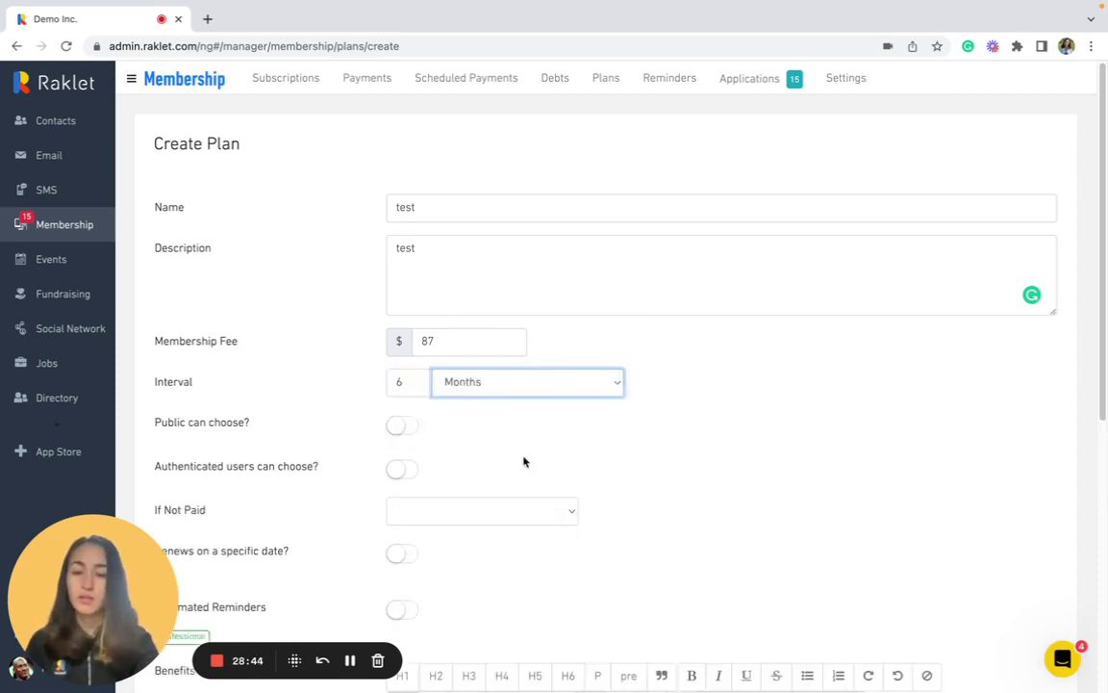
Allow both the public and authenticated users to choose the test plan
scroll(502, 448, "down", 1)
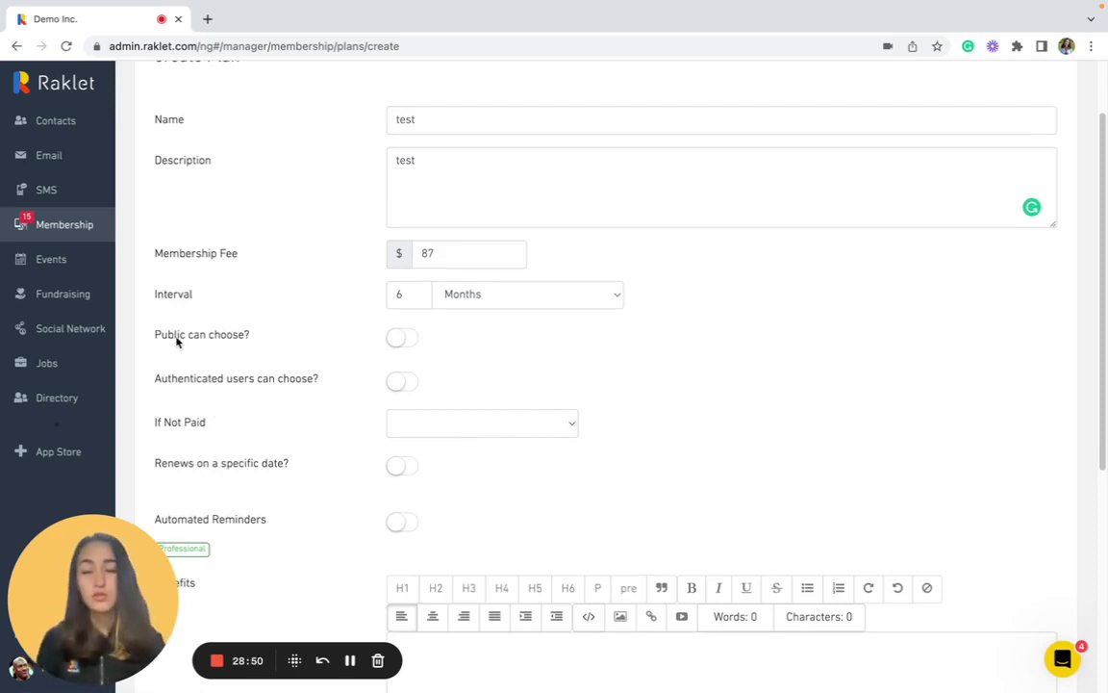
left_click(401, 336)
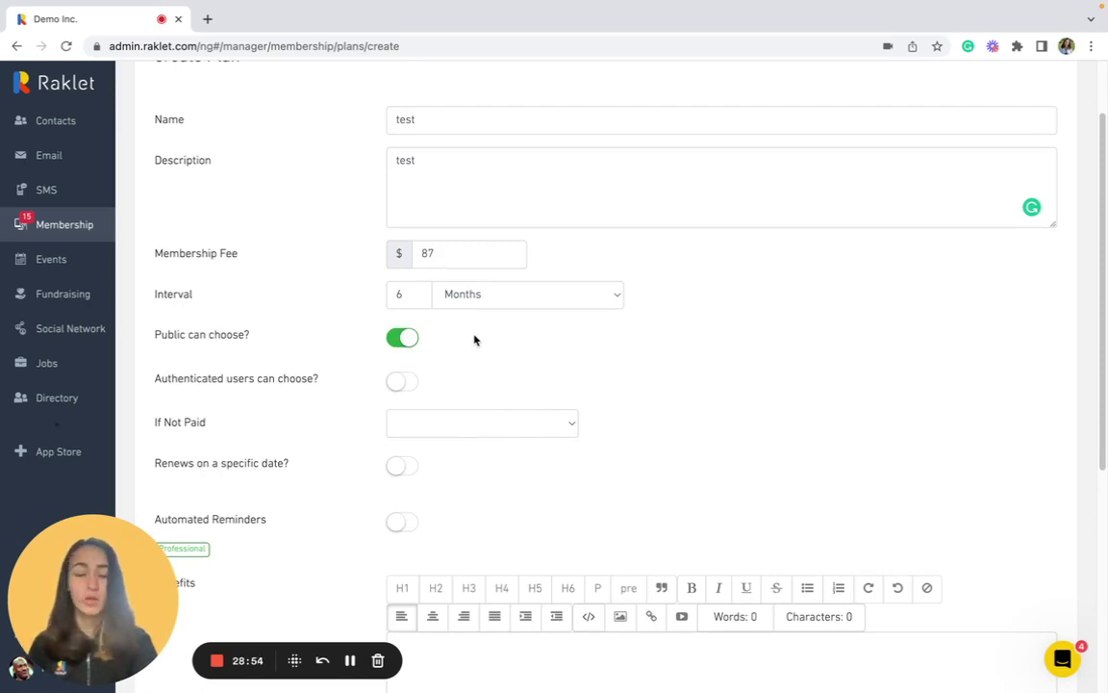
triple_click(177, 383)
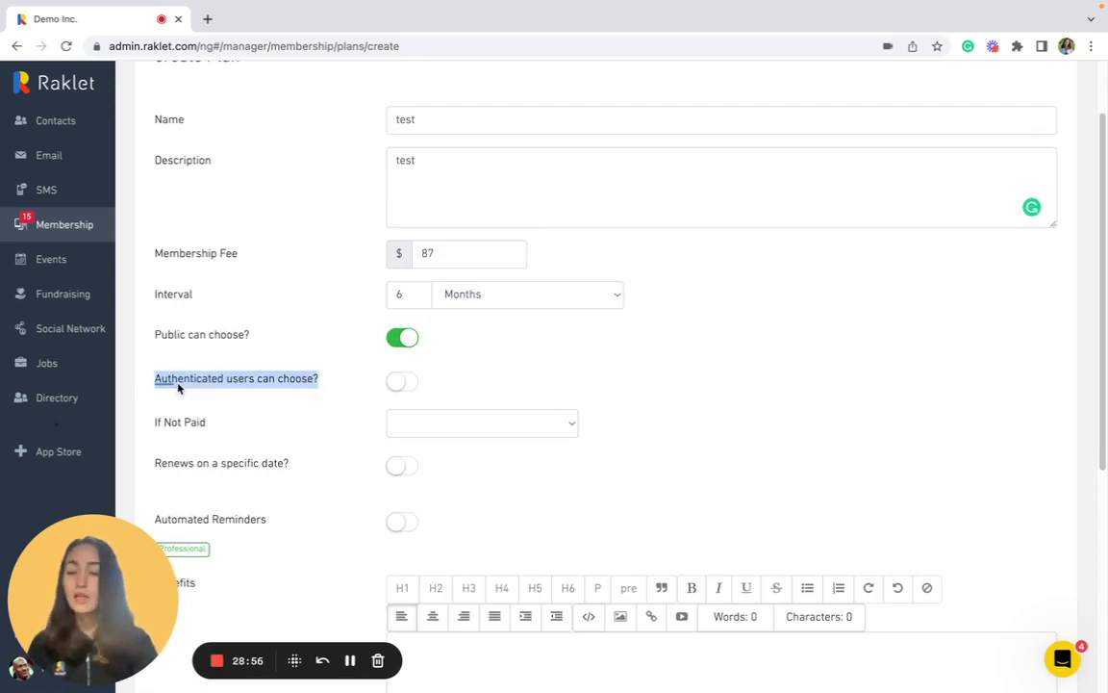
left_click(509, 385)
left_click(404, 382)
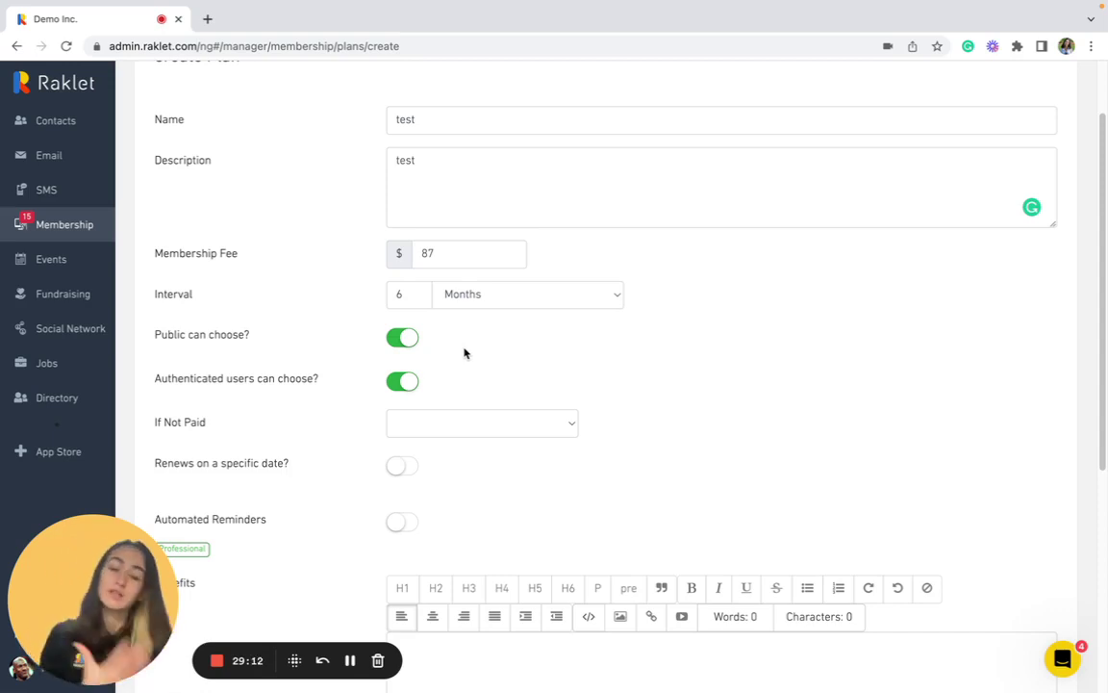
Switch the public and authenticated user choice options off and back on, one after the other
left_click(391, 337)
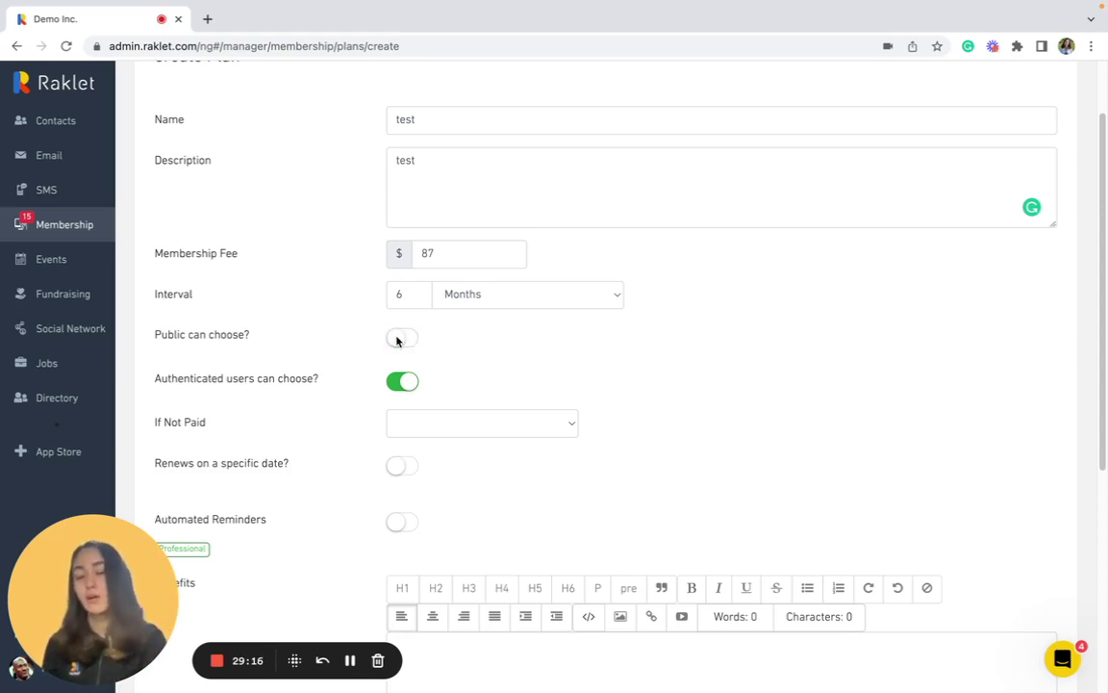
left_click(396, 340)
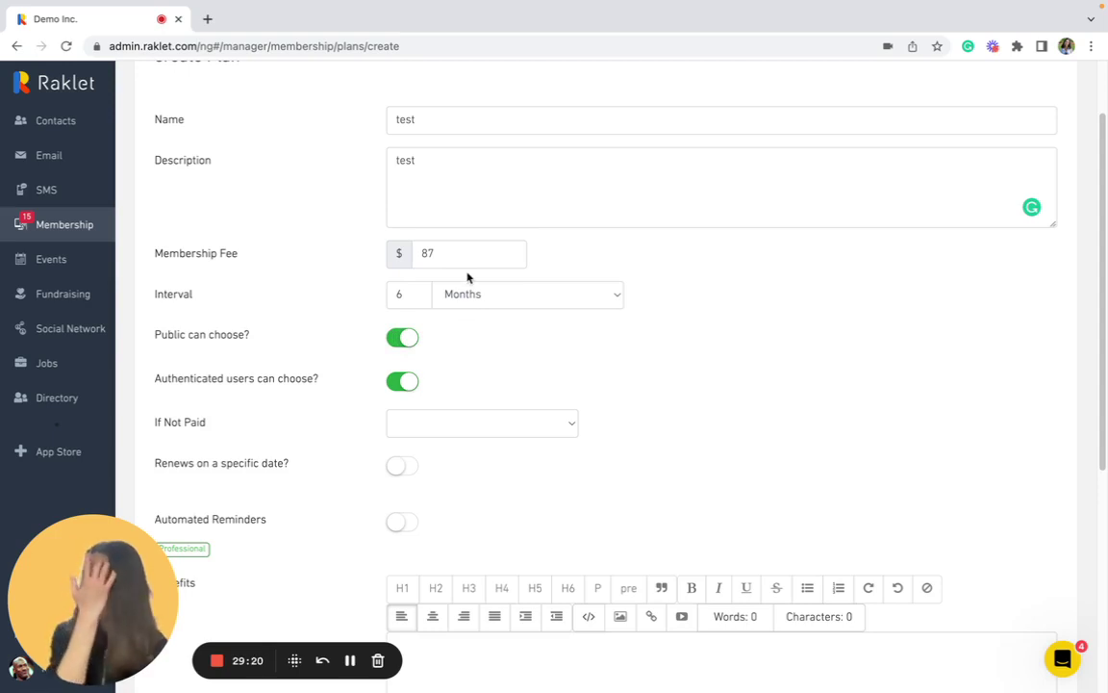
left_click(392, 384)
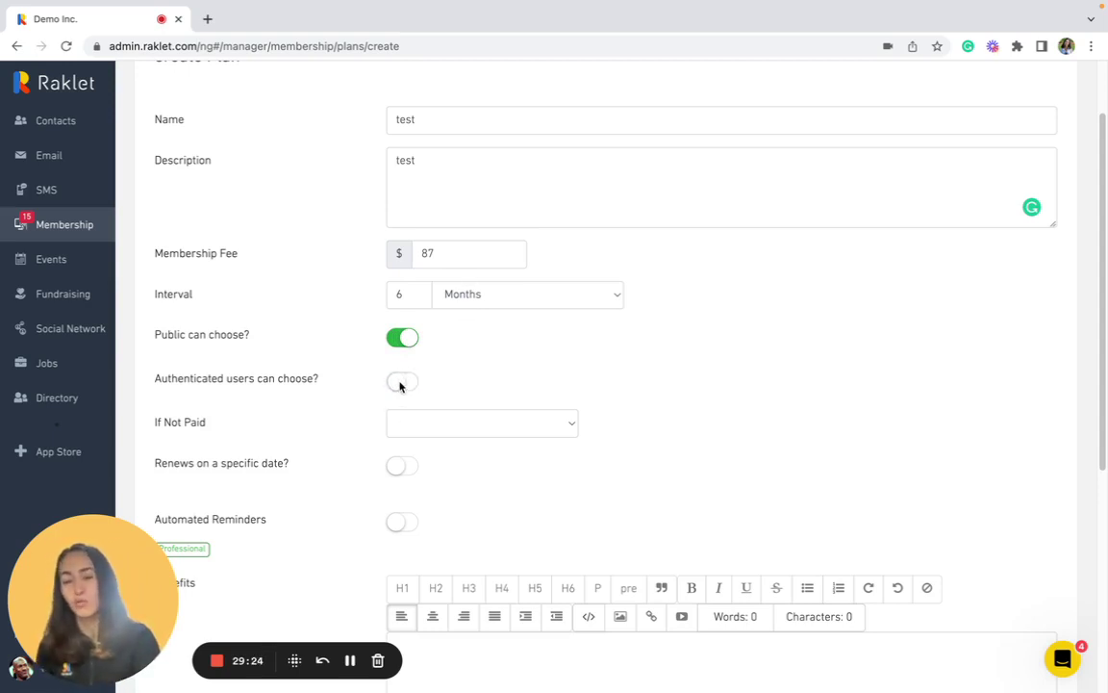
left_click(401, 384)
Set the plan to cancel the subscription if not paid, with a grace period of 30 days
scroll(490, 378, "down", 5)
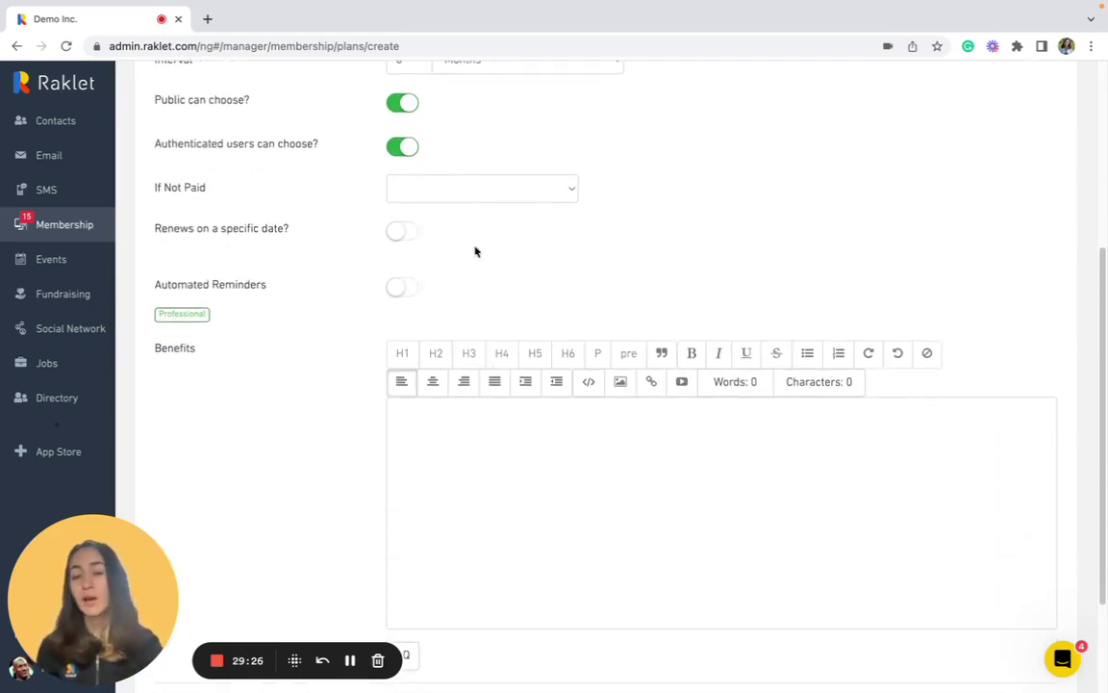
left_click(465, 186)
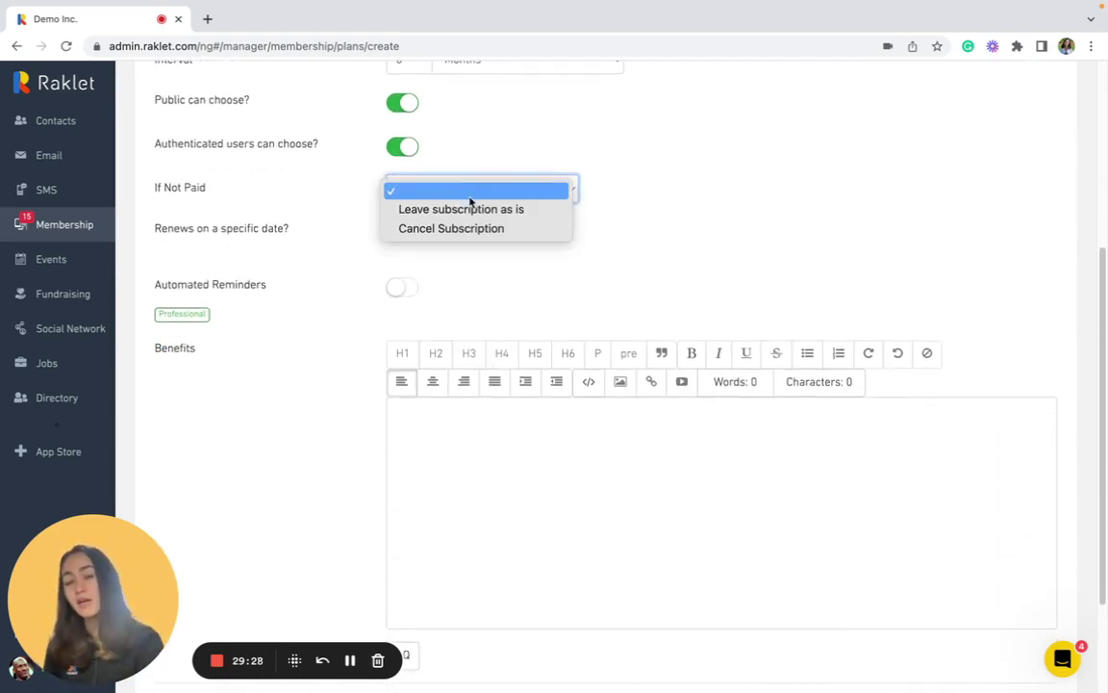
left_click(471, 208)
left_click(470, 190)
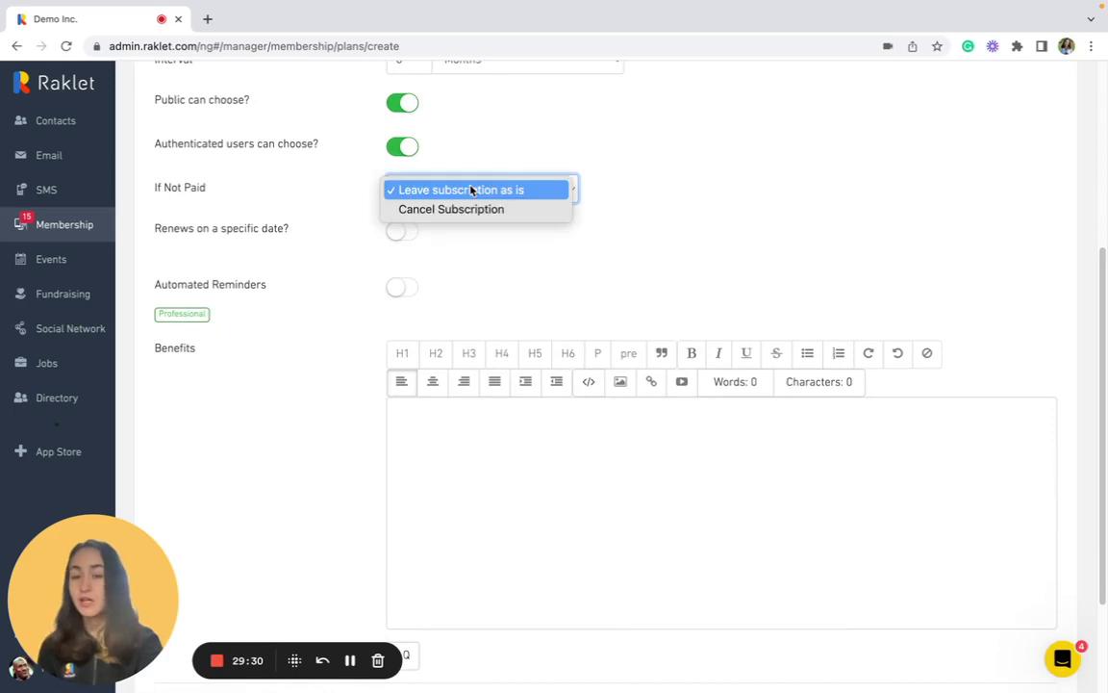
left_click(462, 209)
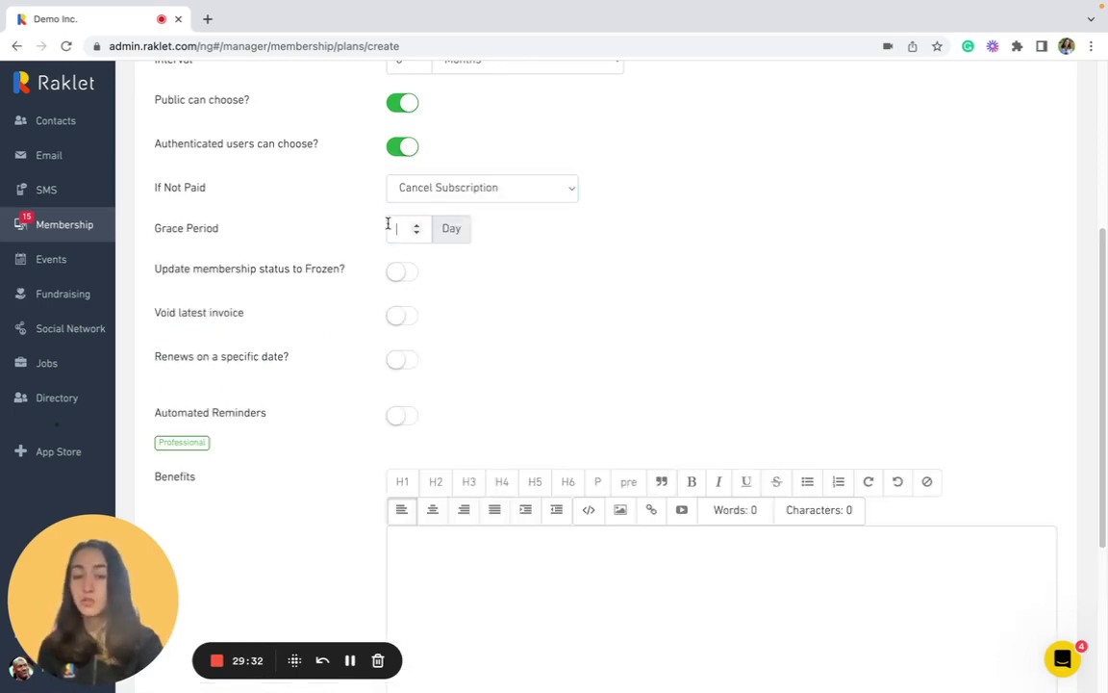
left_click(397, 228)
type("30")
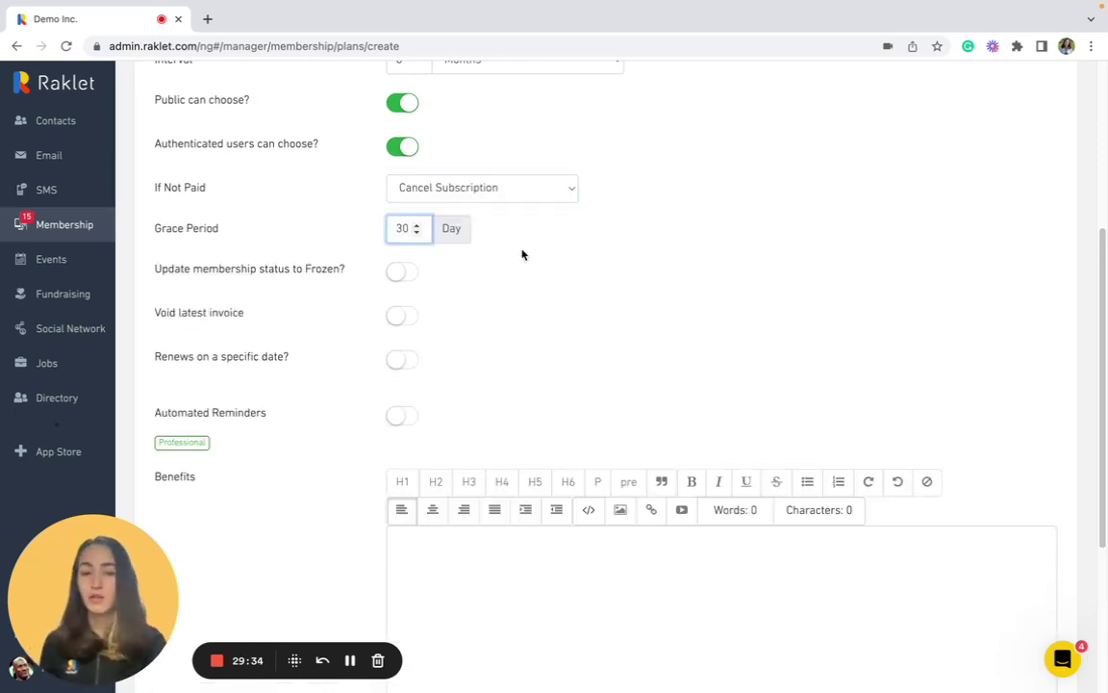
left_click(532, 254)
Enable updating the membership status to Frozen and voiding the latest invoice for unpaid subscriptions
scroll(532, 254, "down", 1)
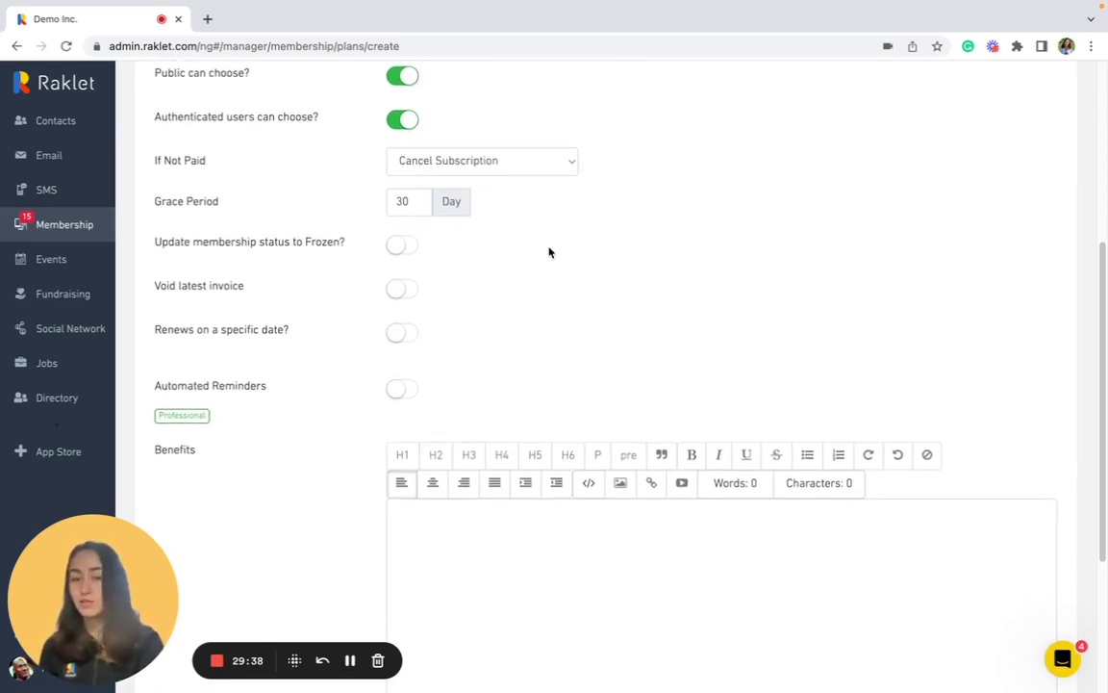
scroll(549, 252, "down", 1)
left_click(404, 201)
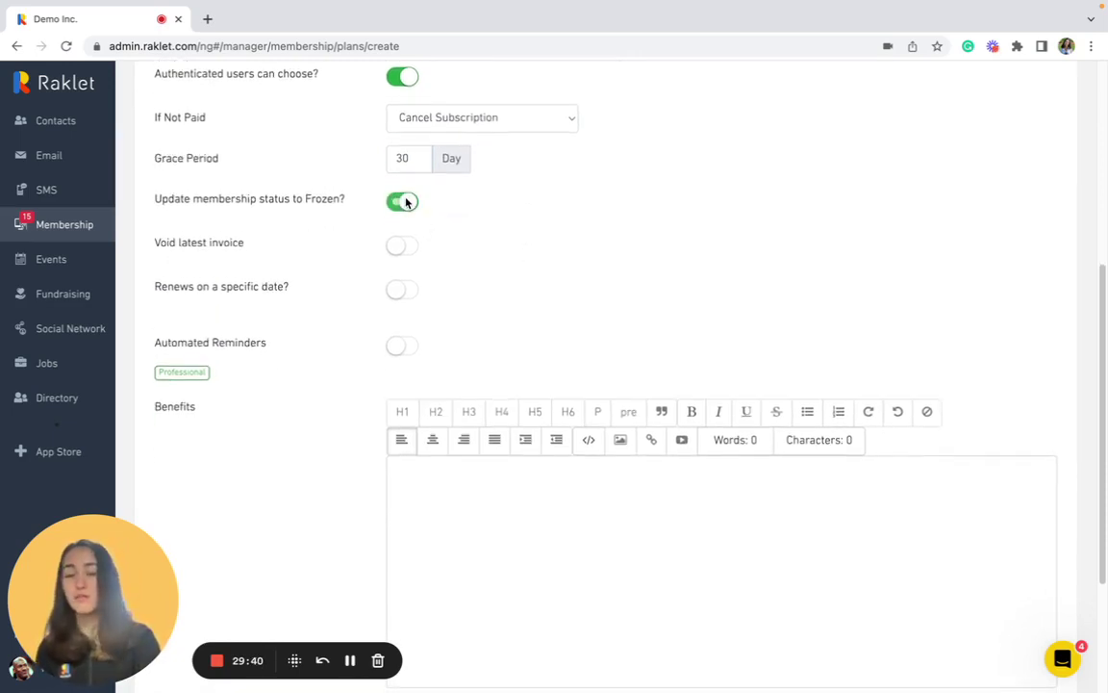
left_click(402, 248)
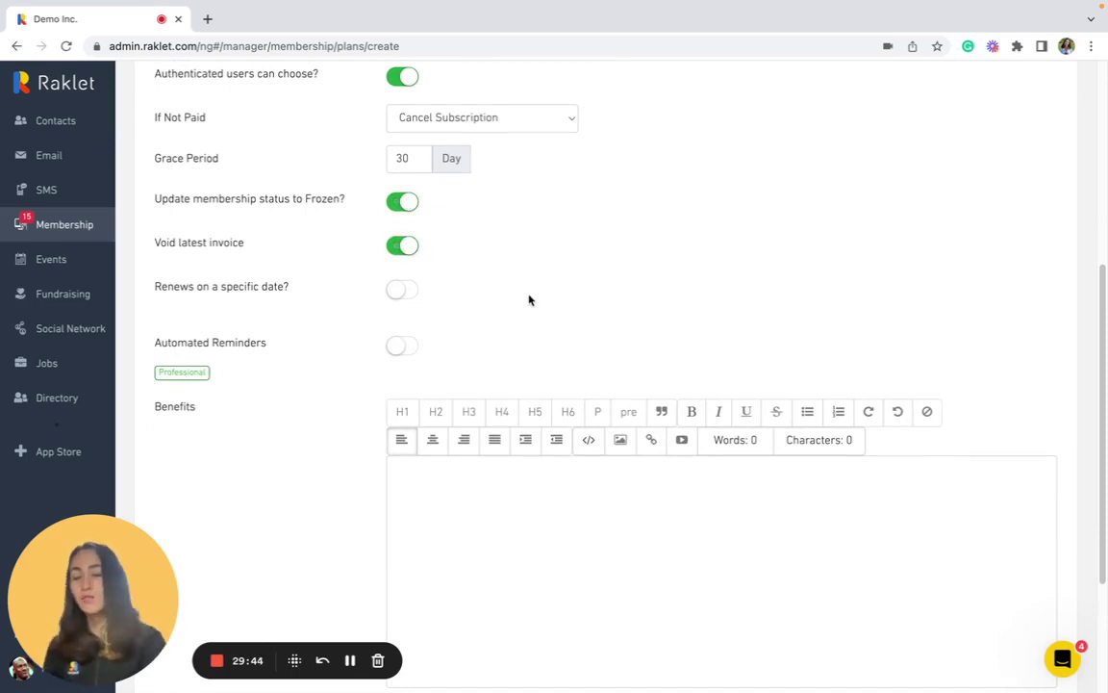
scroll(528, 300, "down", 1)
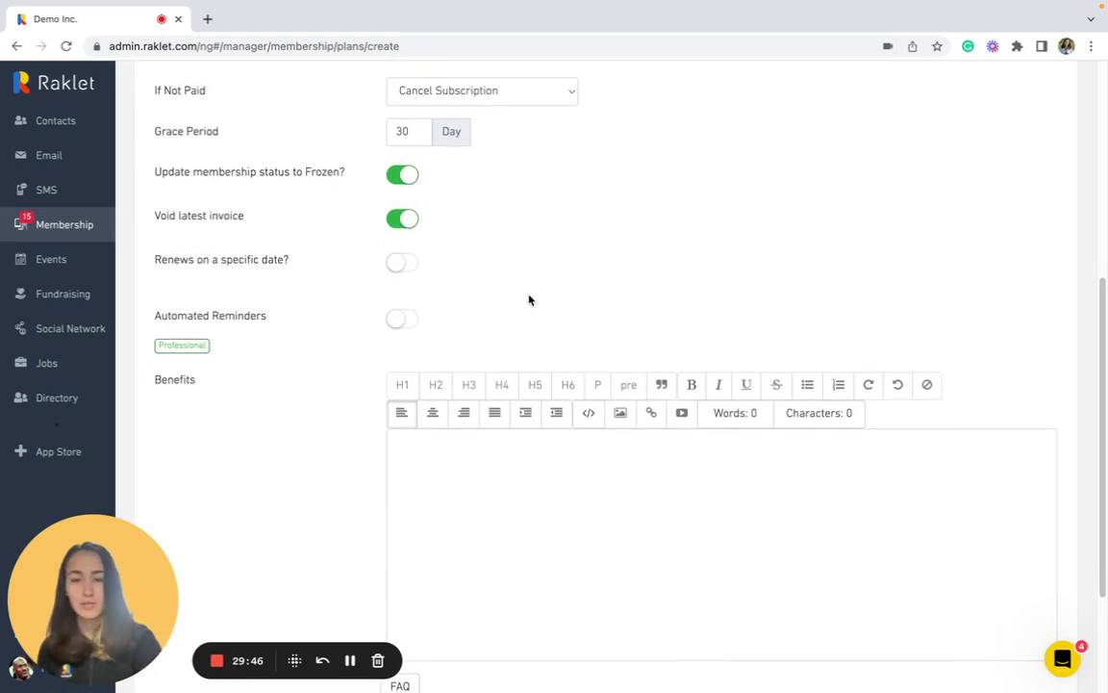
Make the plan renew on a specific date and set that day to 15
scroll(485, 248, "up", 3)
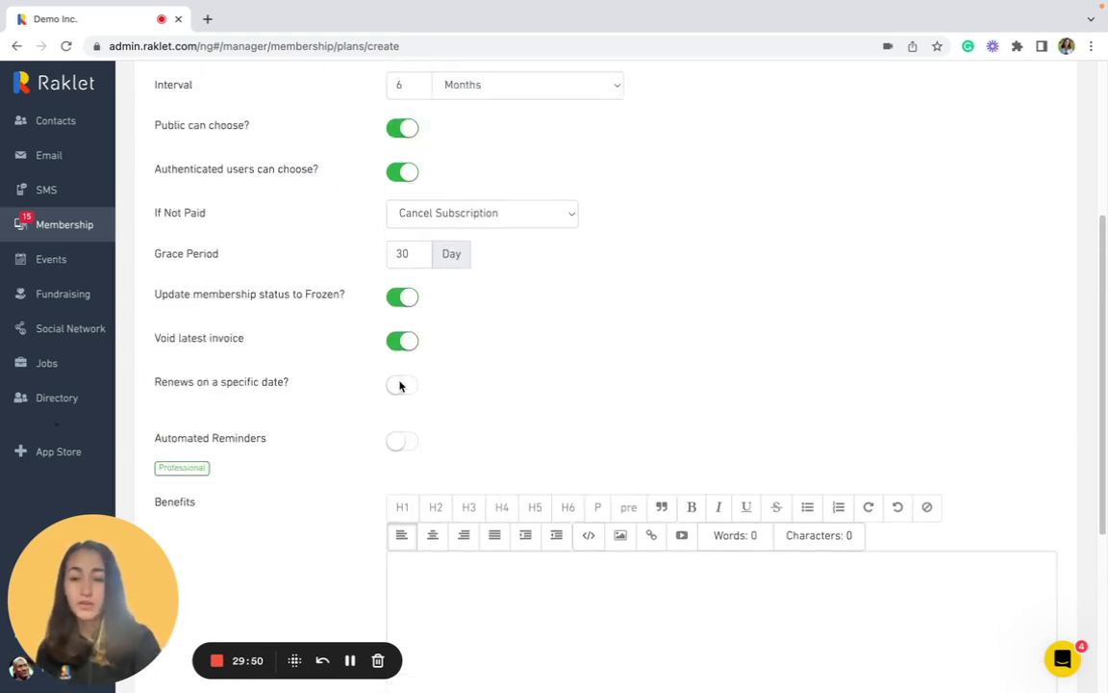
left_click(401, 385)
left_click(404, 438)
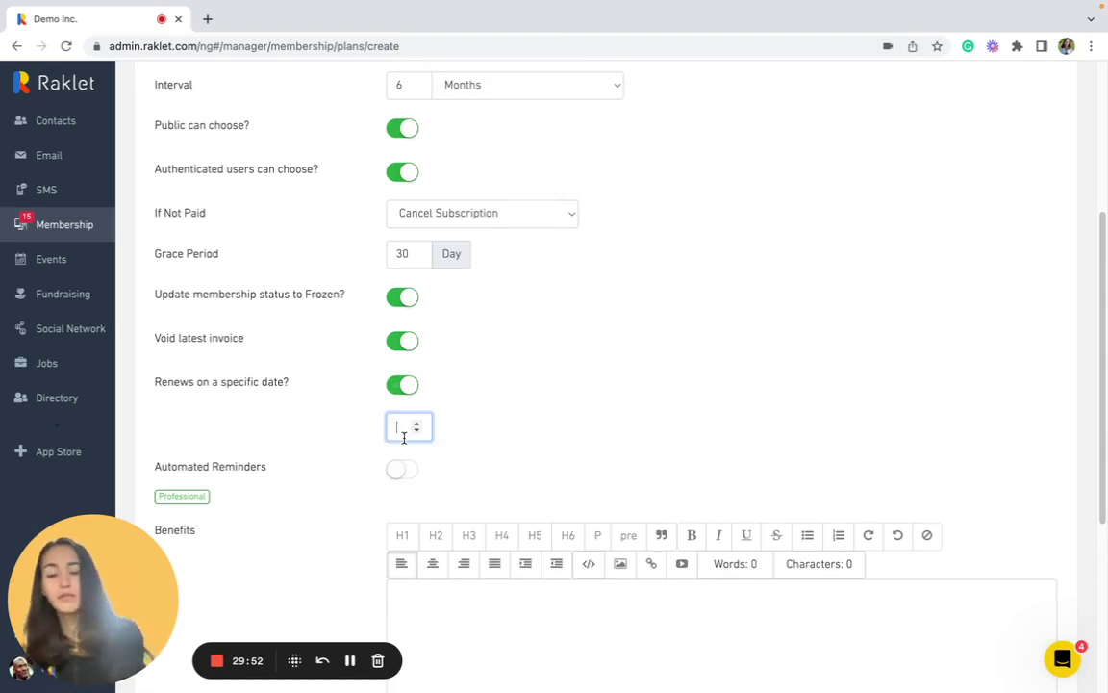
type("15")
left_click(660, 436)
scroll(659, 436, "up", 1)
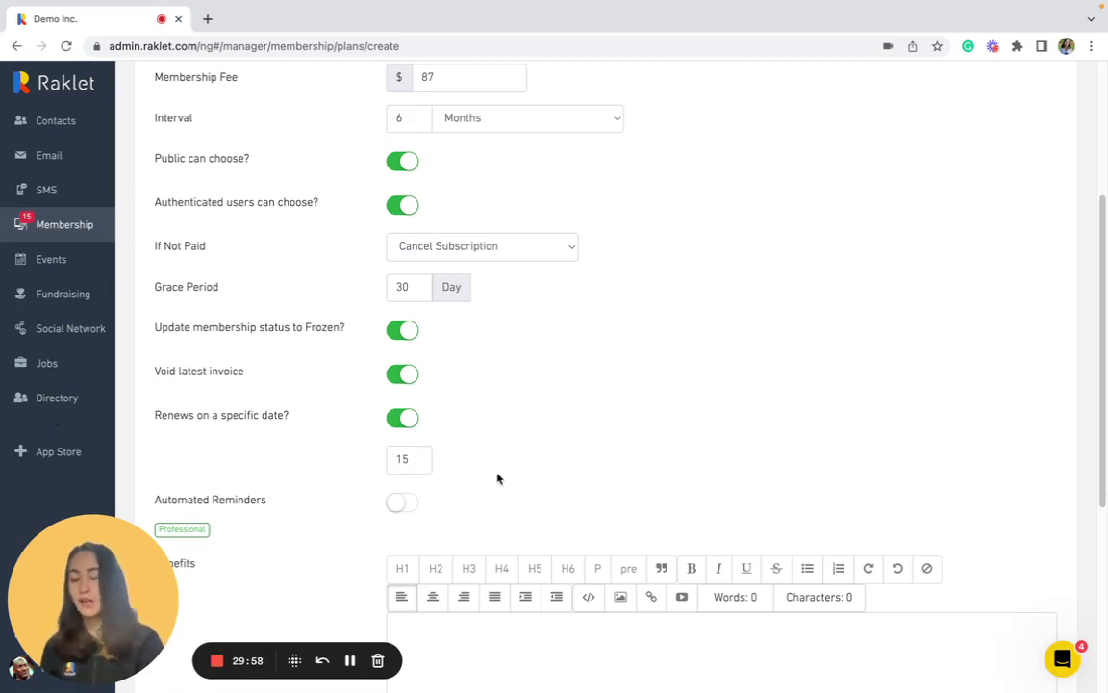
Enable automated reminders and assign the Debt Reminder template to the 10 Day Before notice
scroll(498, 478, "down", 3)
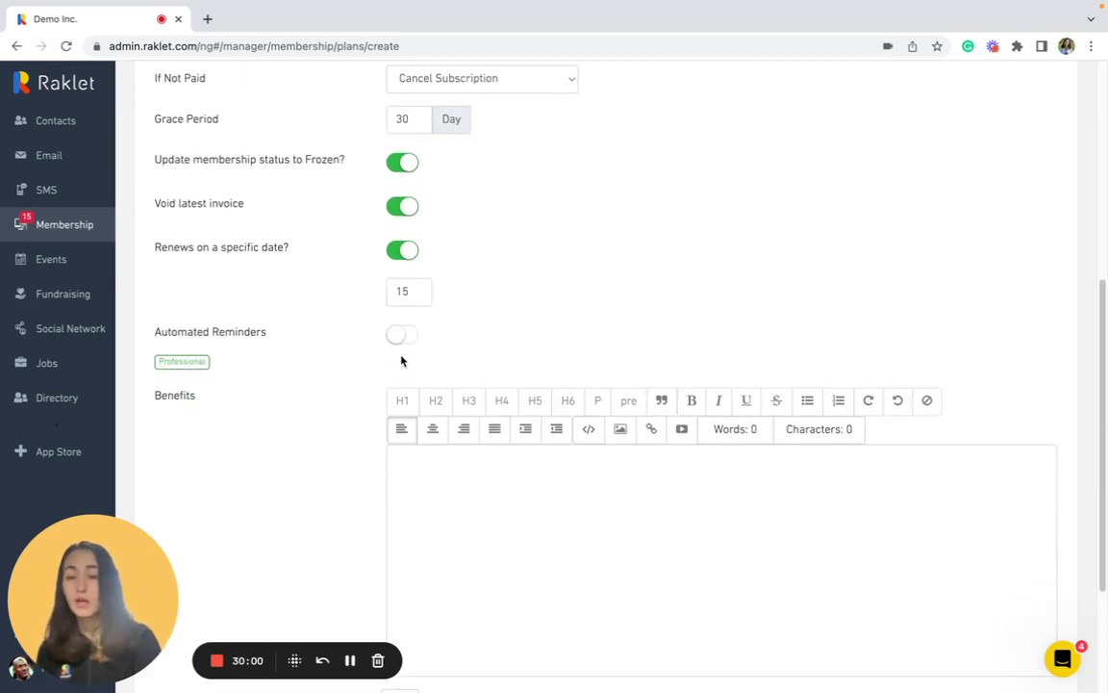
left_click(402, 335)
scroll(354, 435, "down", 3)
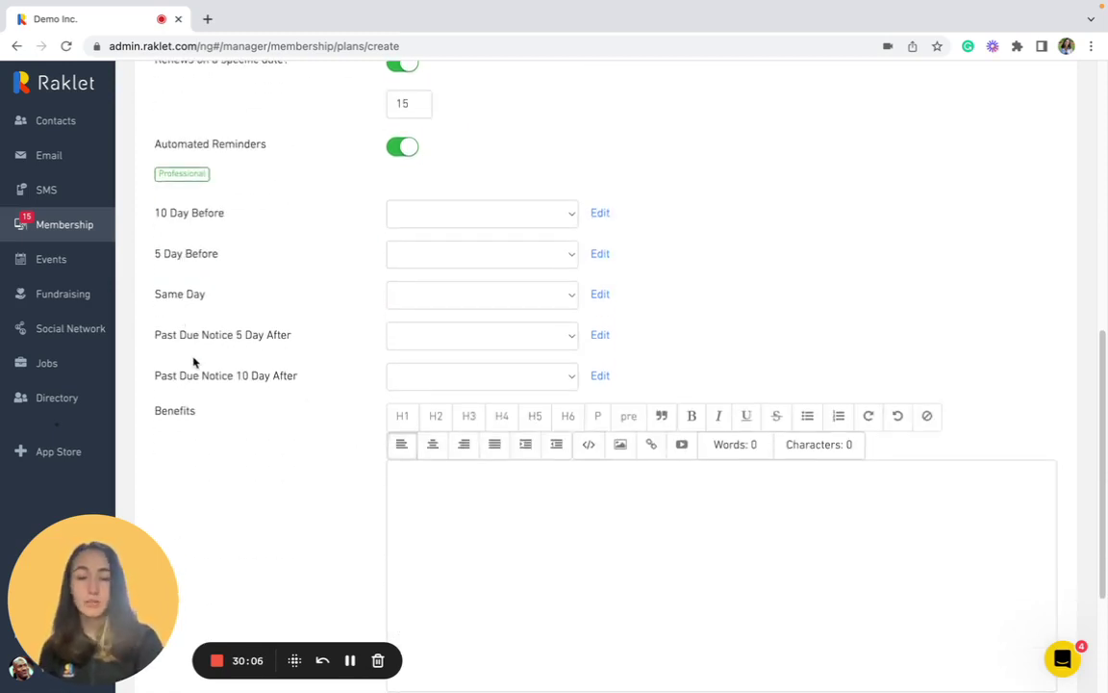
left_click(544, 214)
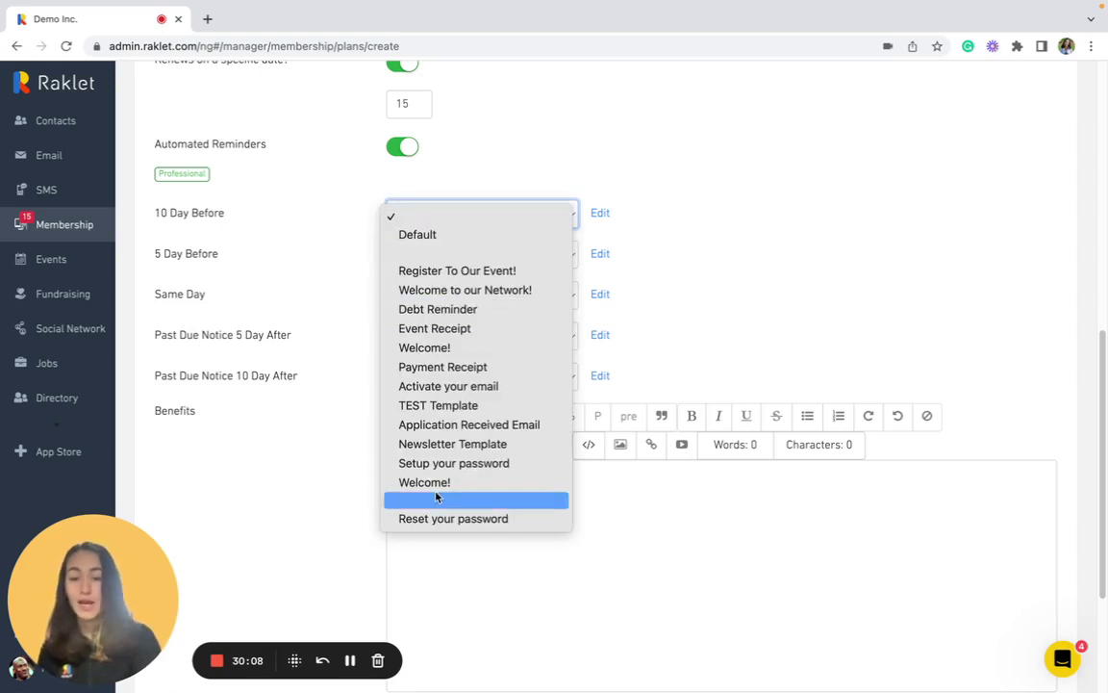
left_click(472, 309)
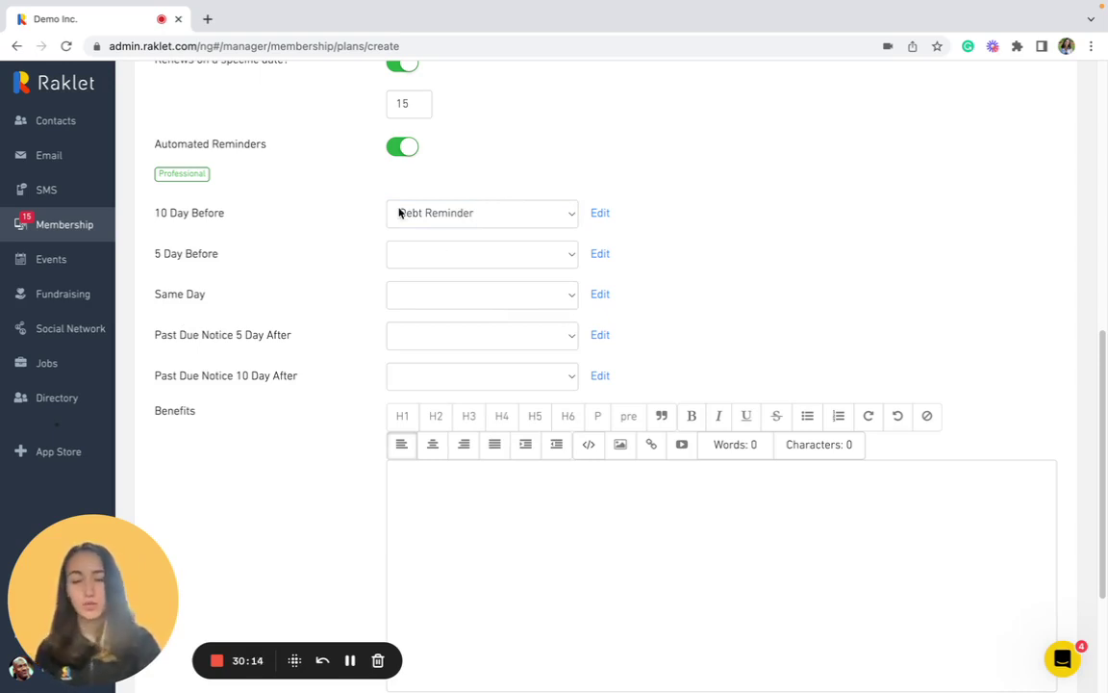
Enter "bneftis" as the plan's benefits text and cancel the plan creation
scroll(806, 309, "down", 2)
left_click(579, 532)
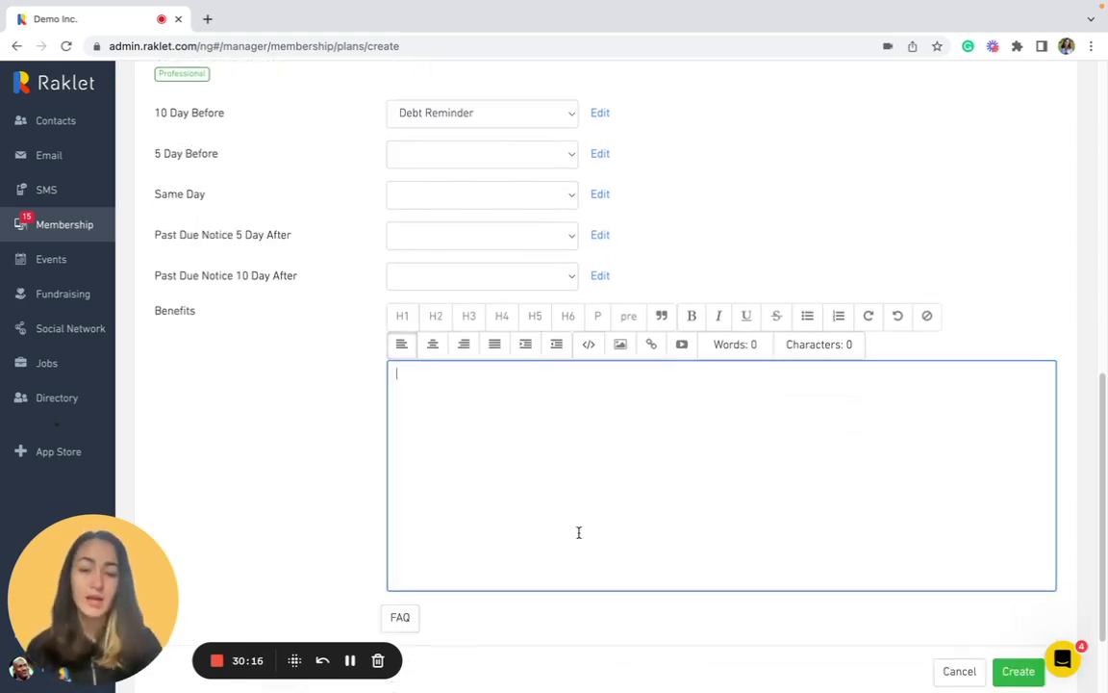
type("bebn")
key("BackSpace")
key("BackSpace")
key("BackSpace")
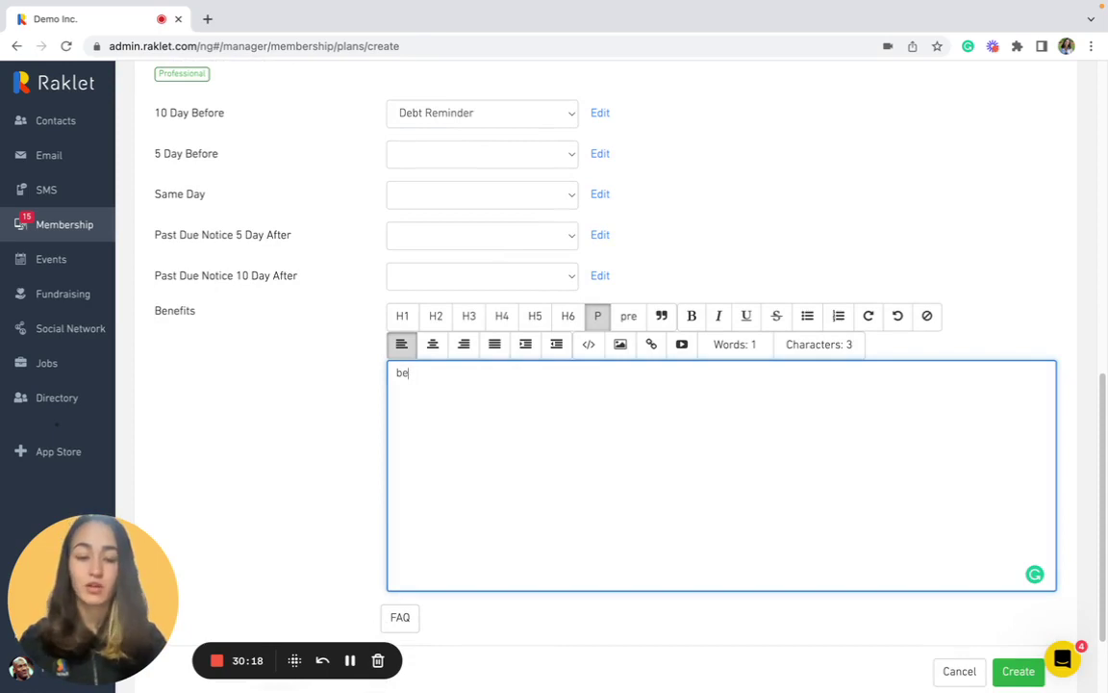
type("neftis")
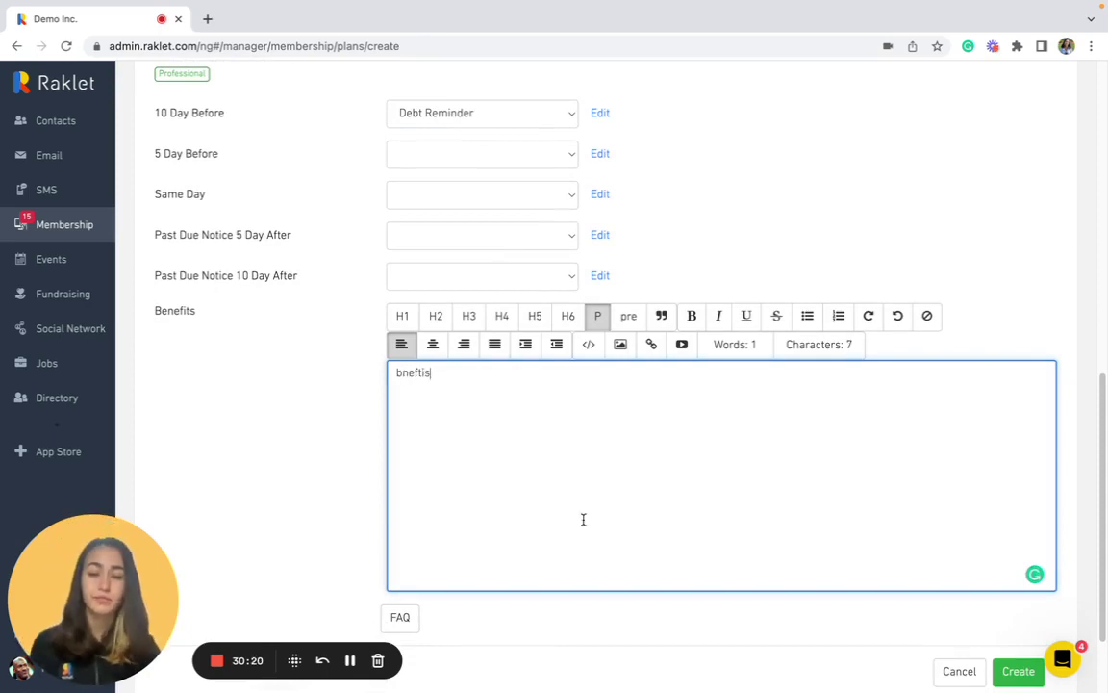
left_click(959, 672)
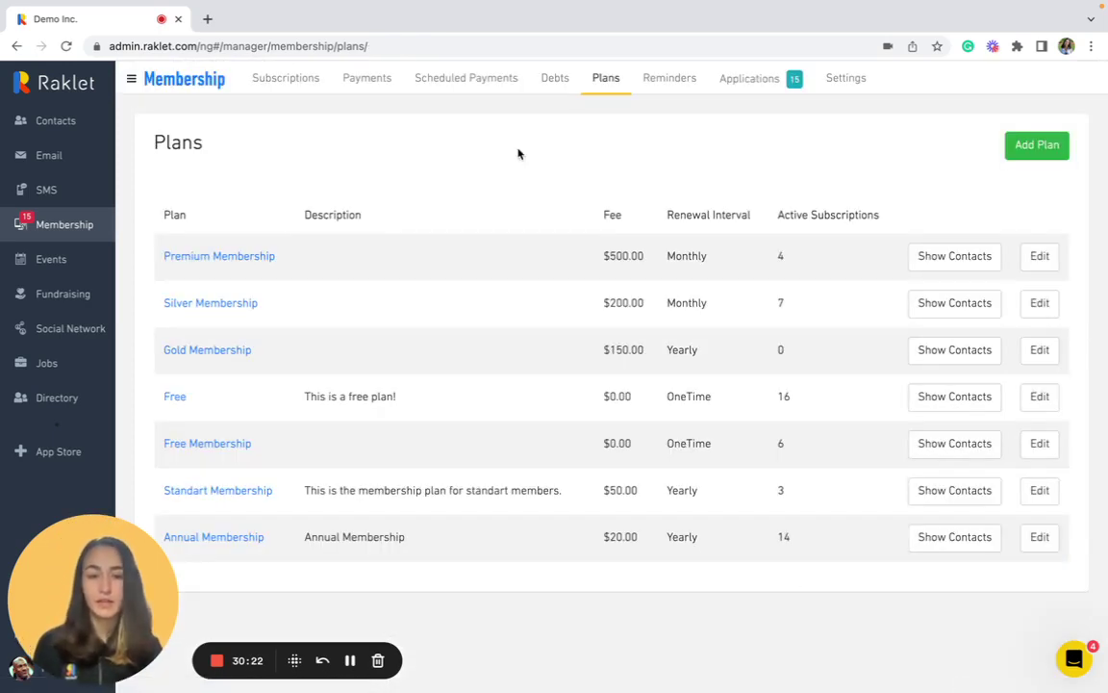
Review the membership reminders list with its plans, types, reminder dates and renewal dates
left_click(684, 83)
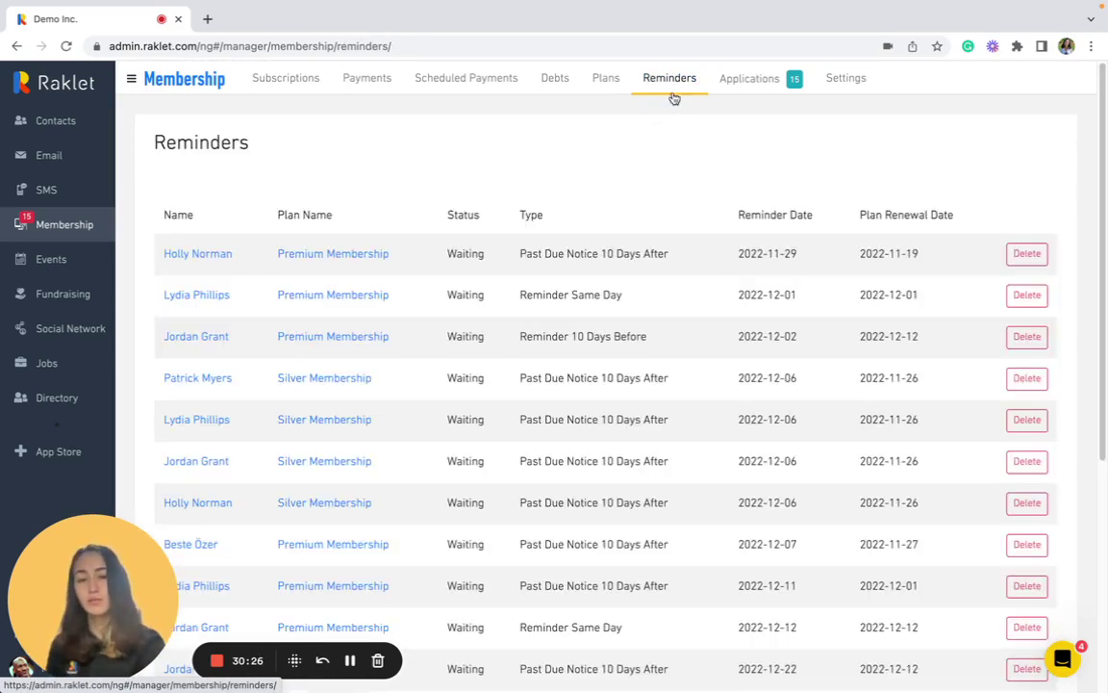
scroll(524, 342, "down", 2)
scroll(524, 342, "up", 2)
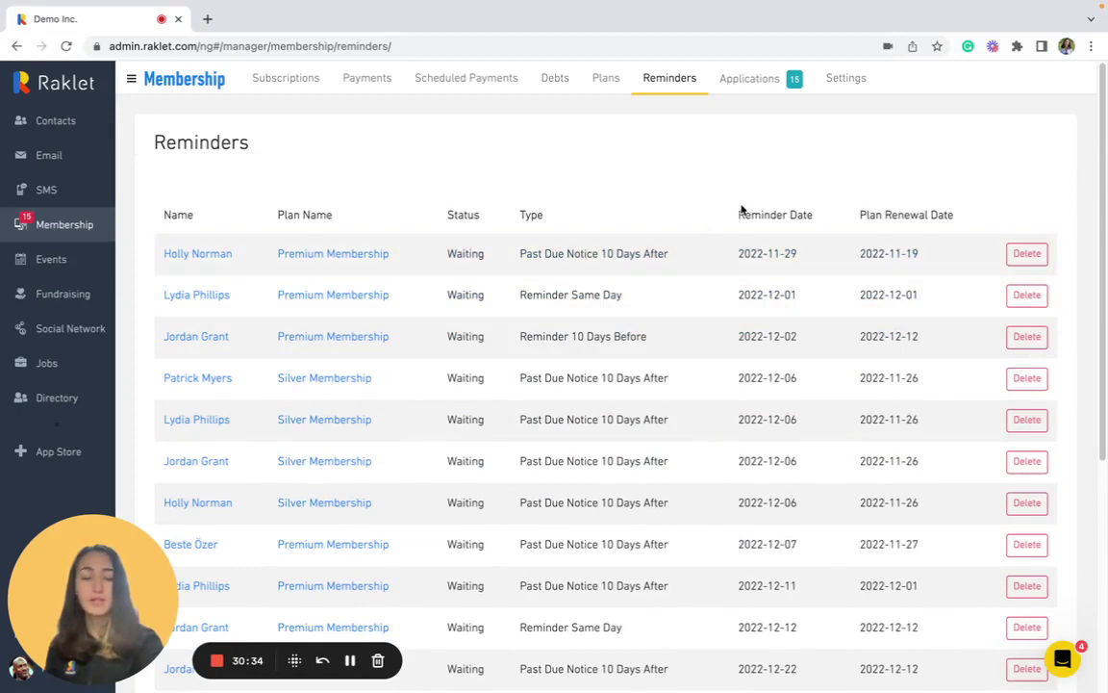
scroll(615, 352, "down", 5)
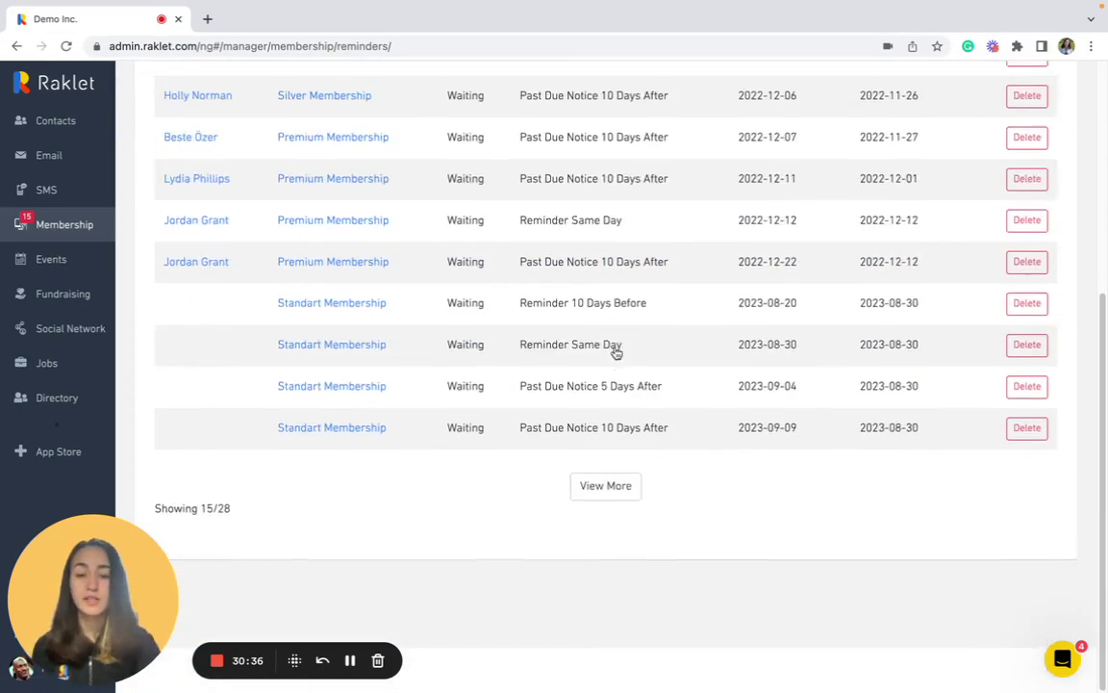
scroll(616, 352, "up", 10)
Open the details of the waiting membership application dated 2022-09-26
left_click(775, 82)
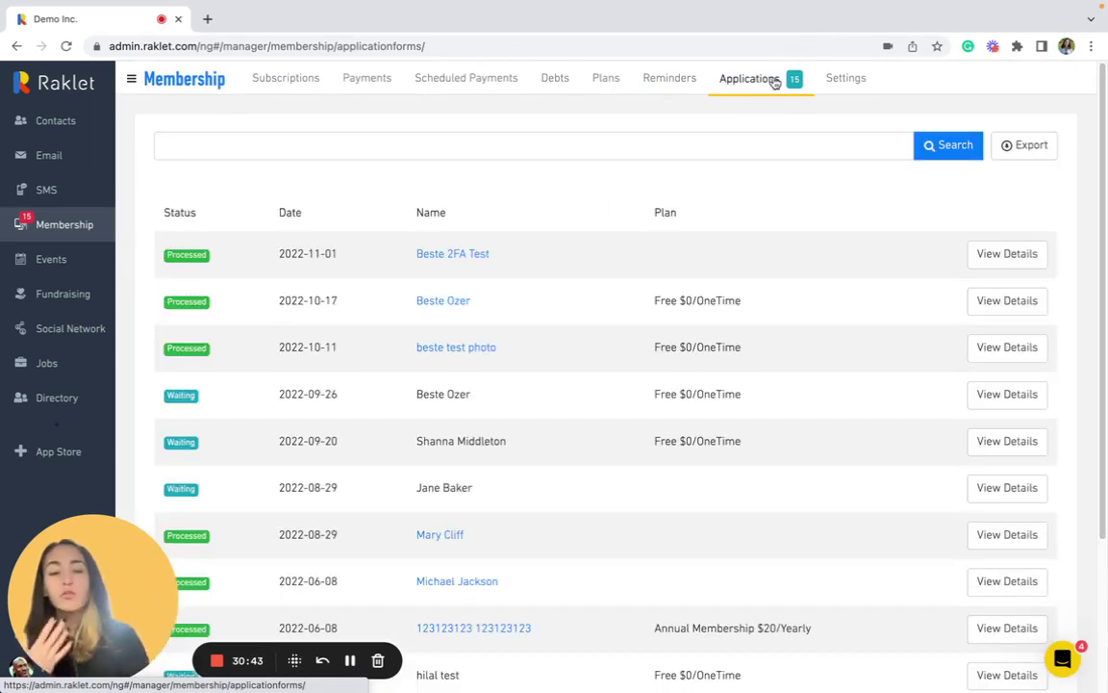
left_click(1009, 403)
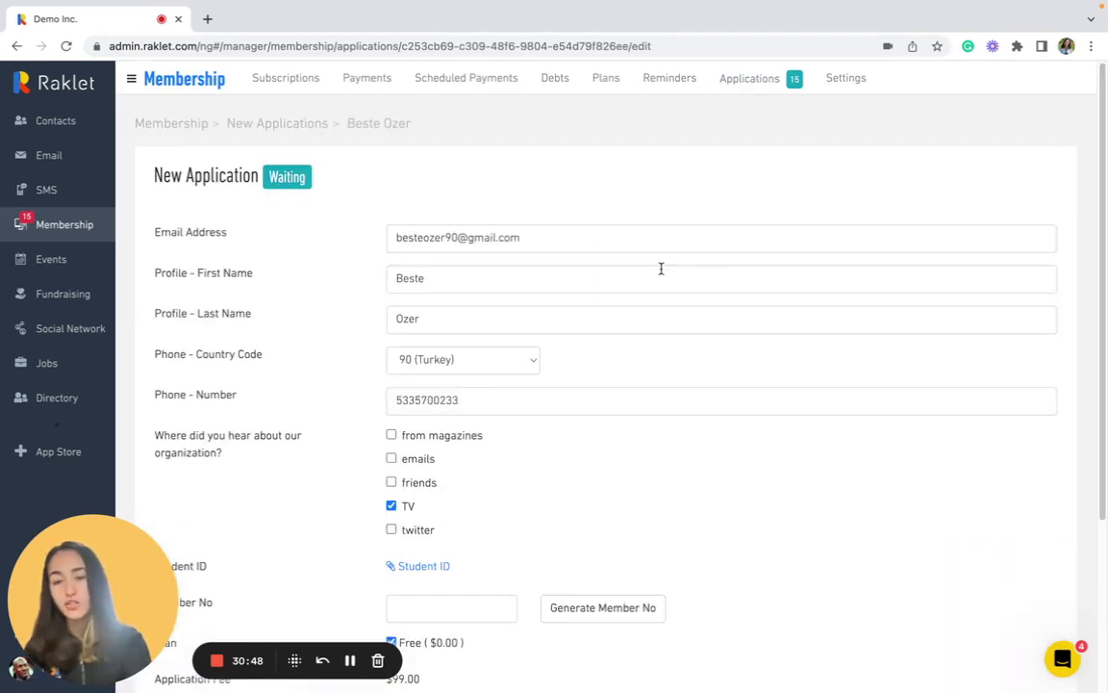
Review the waiting application's contact details, survey answer, student ID, plan and fee, down to the approval options
scroll(306, 450, "down", 1)
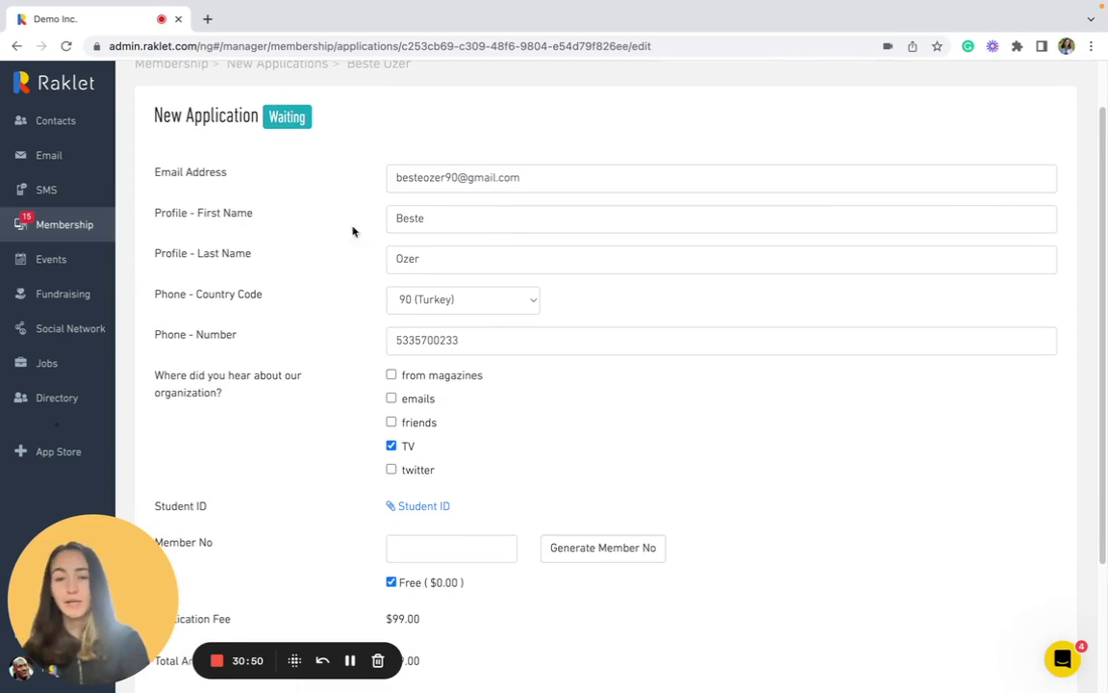
scroll(151, 240, "down", 2)
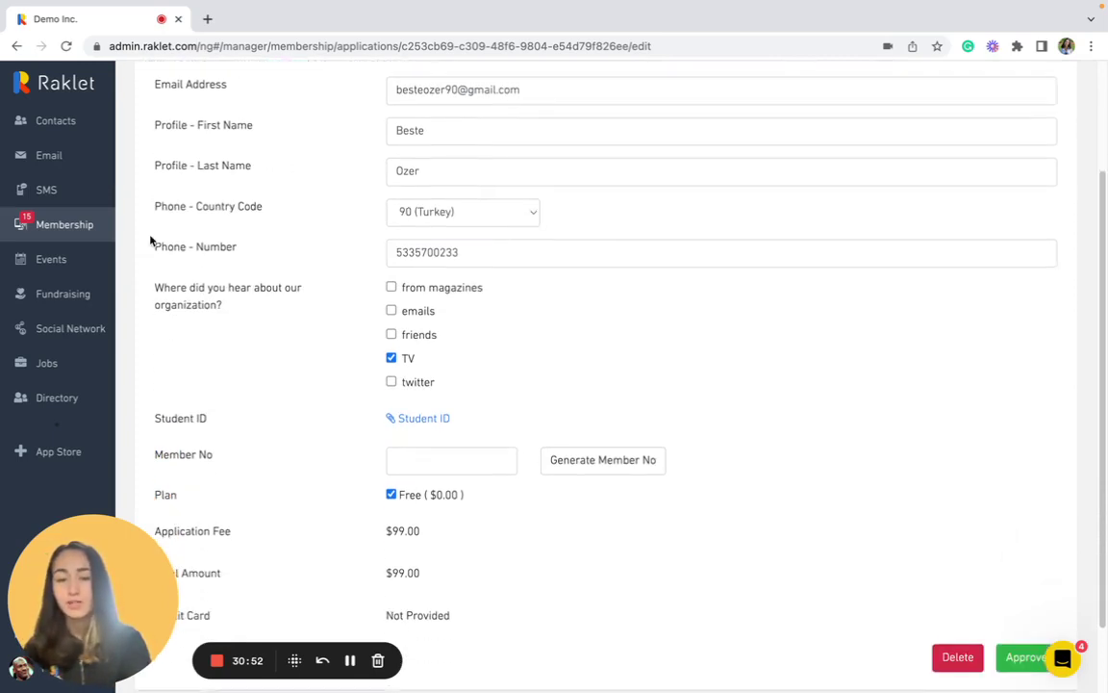
scroll(433, 240, "down", 2)
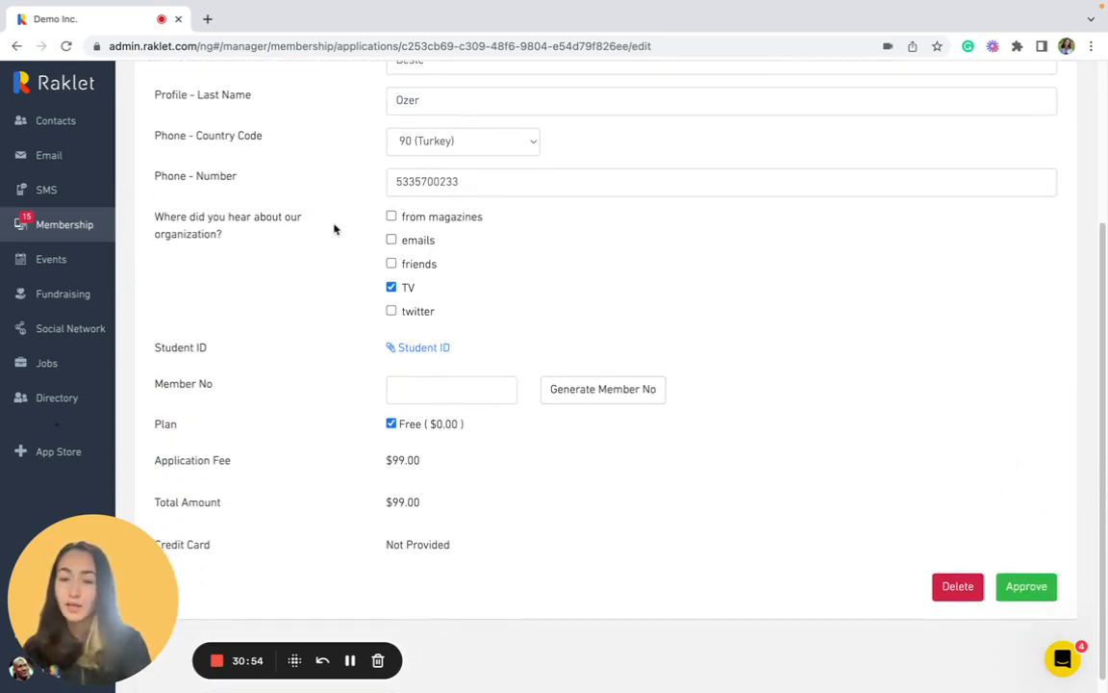
scroll(334, 225, "down", 1)
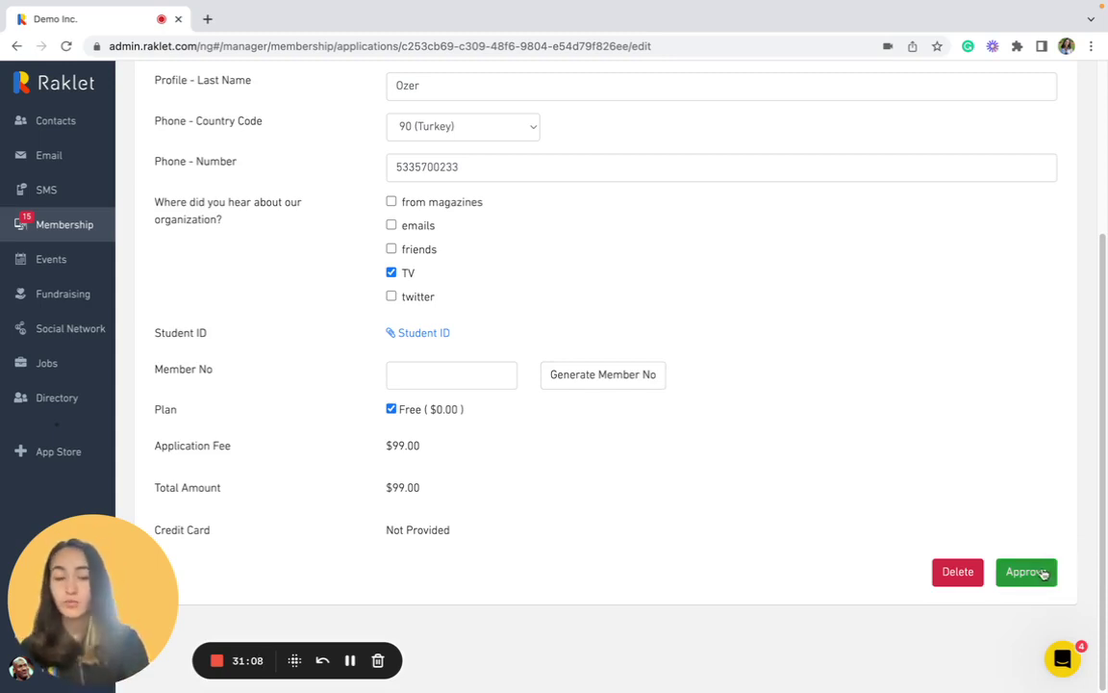
scroll(919, 528, "up", 5)
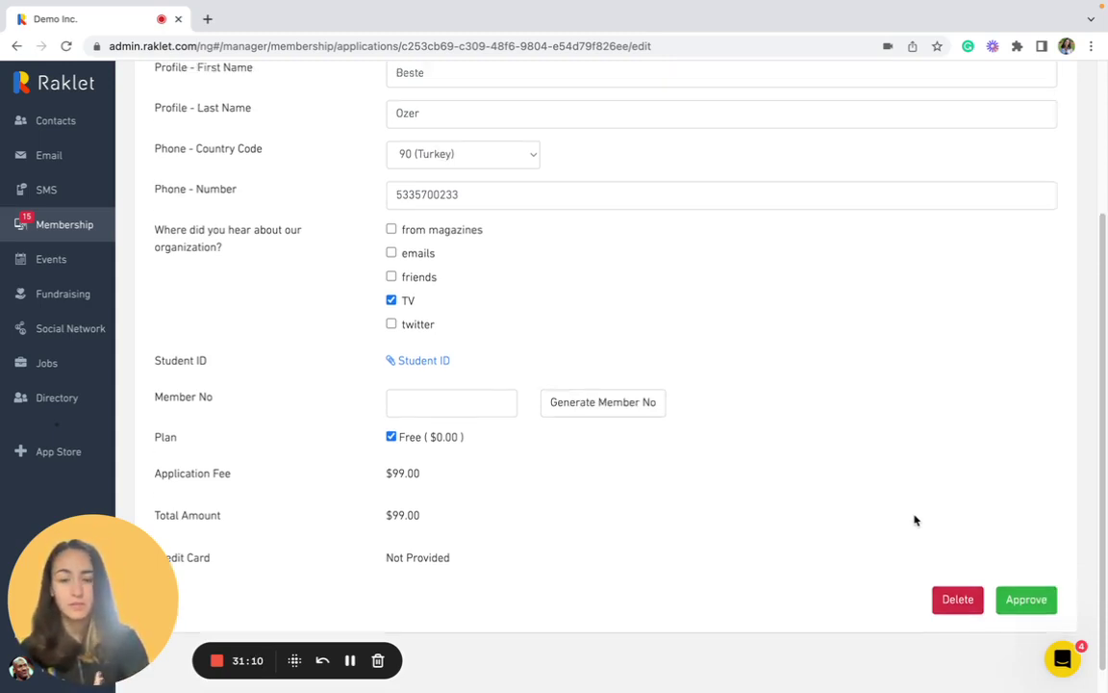
In the general membership settings, enable Auto Approve Applicants and switch Enable Application Form off and on again
left_click(846, 79)
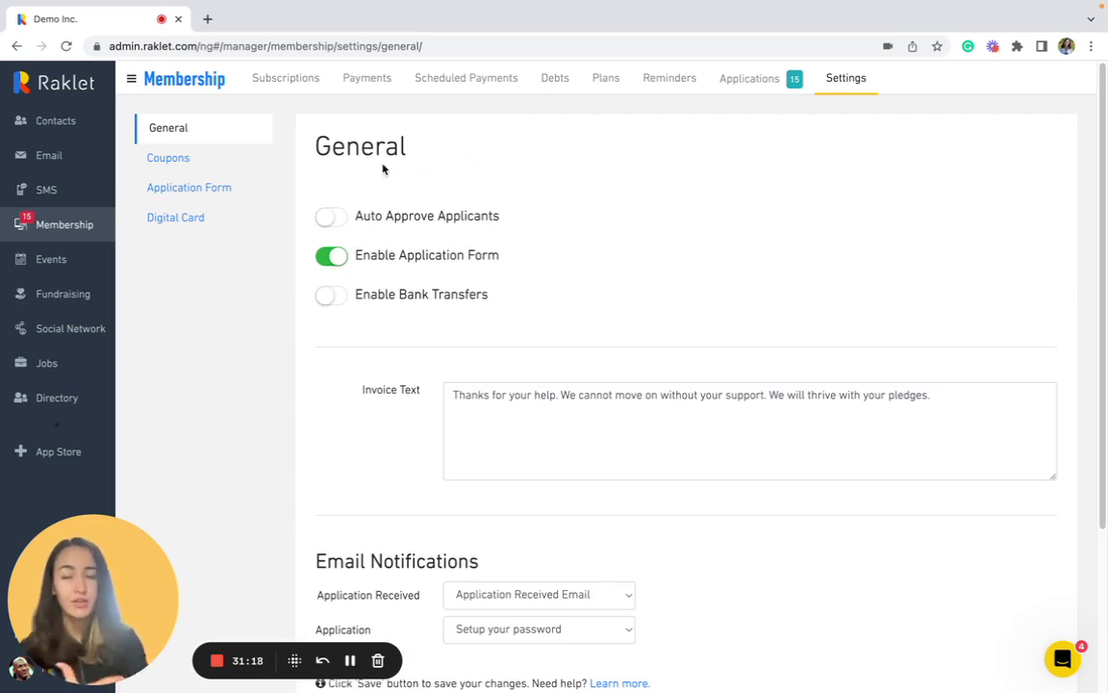
left_click(336, 219)
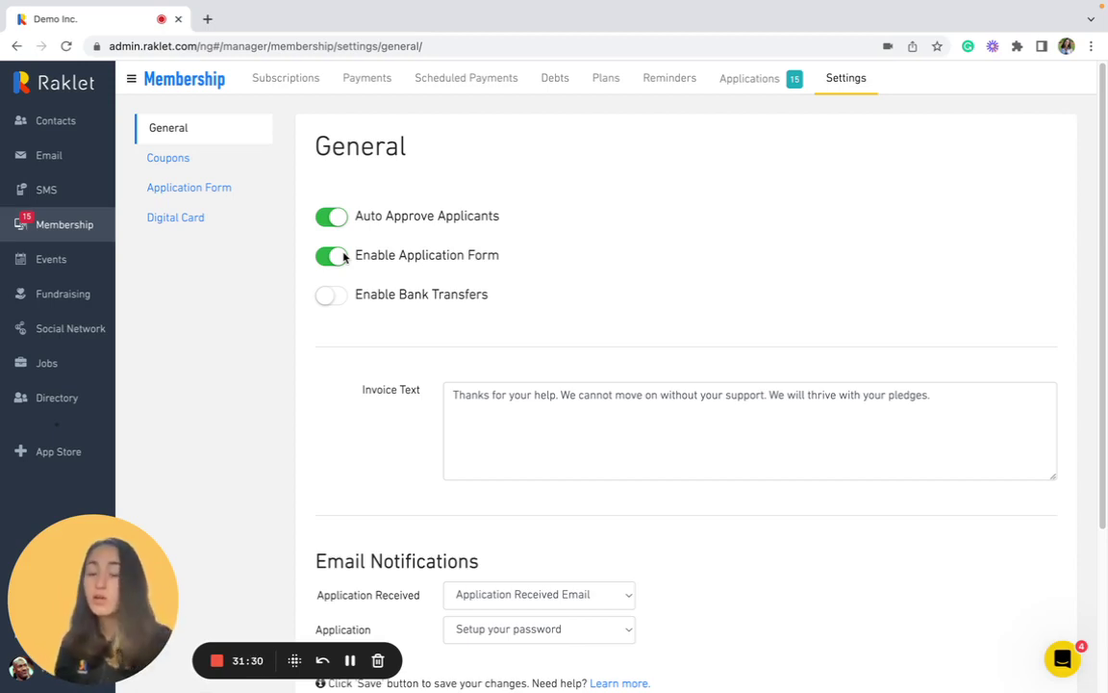
left_click(343, 257)
left_click(343, 257)
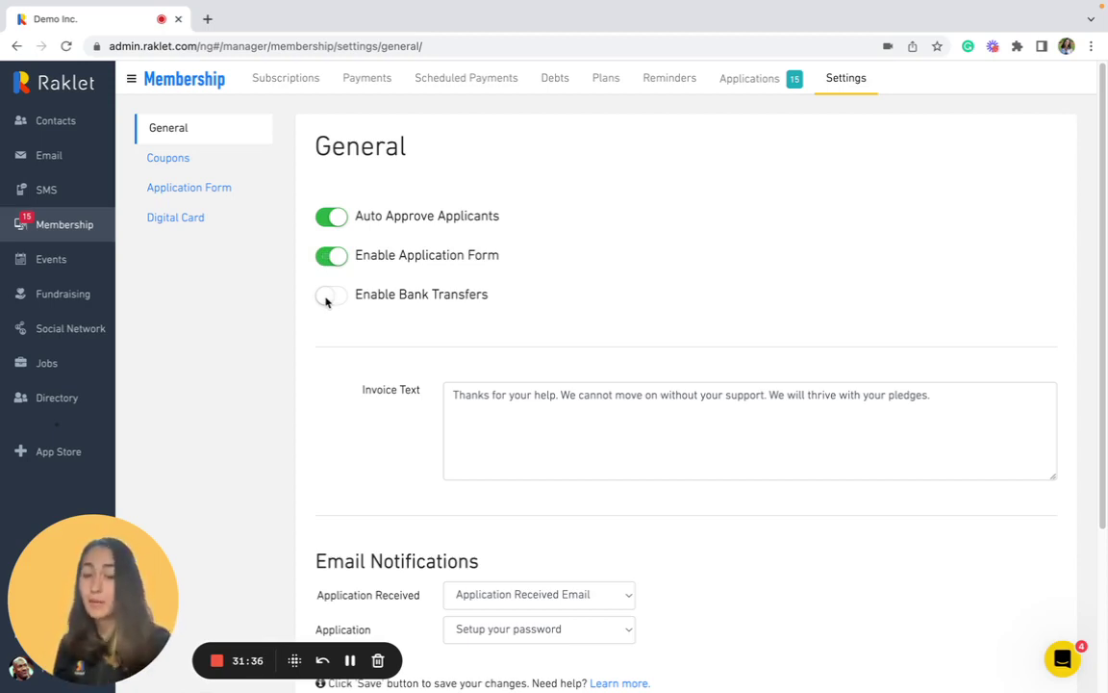
Review the invoice text and email notification settings, and open the membership coupons list
scroll(505, 431, "down", 3)
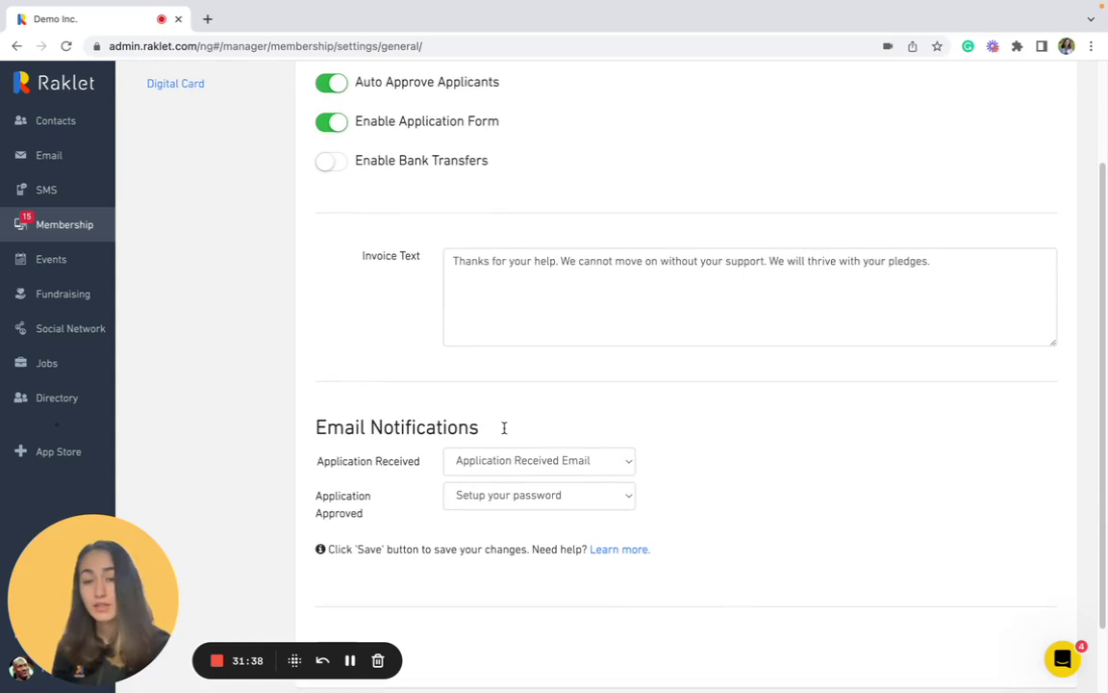
double_click(391, 255)
left_click_drag(390, 255, 446, 239)
left_click(402, 217)
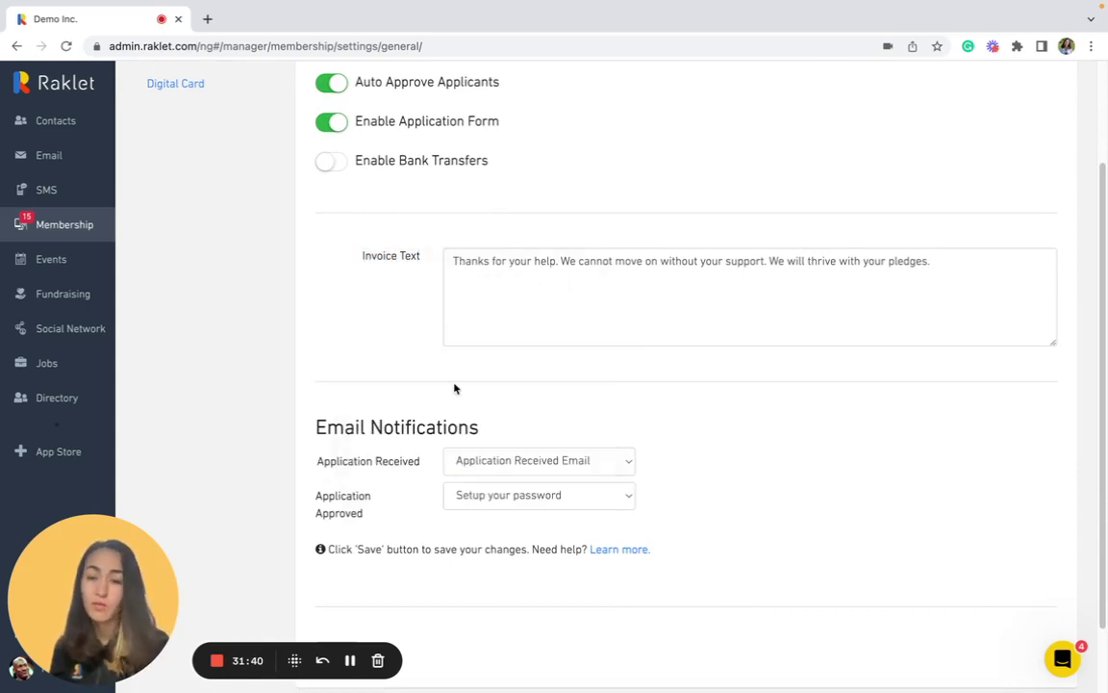
scroll(455, 388, "down", 2)
left_click_drag(317, 344, 547, 343)
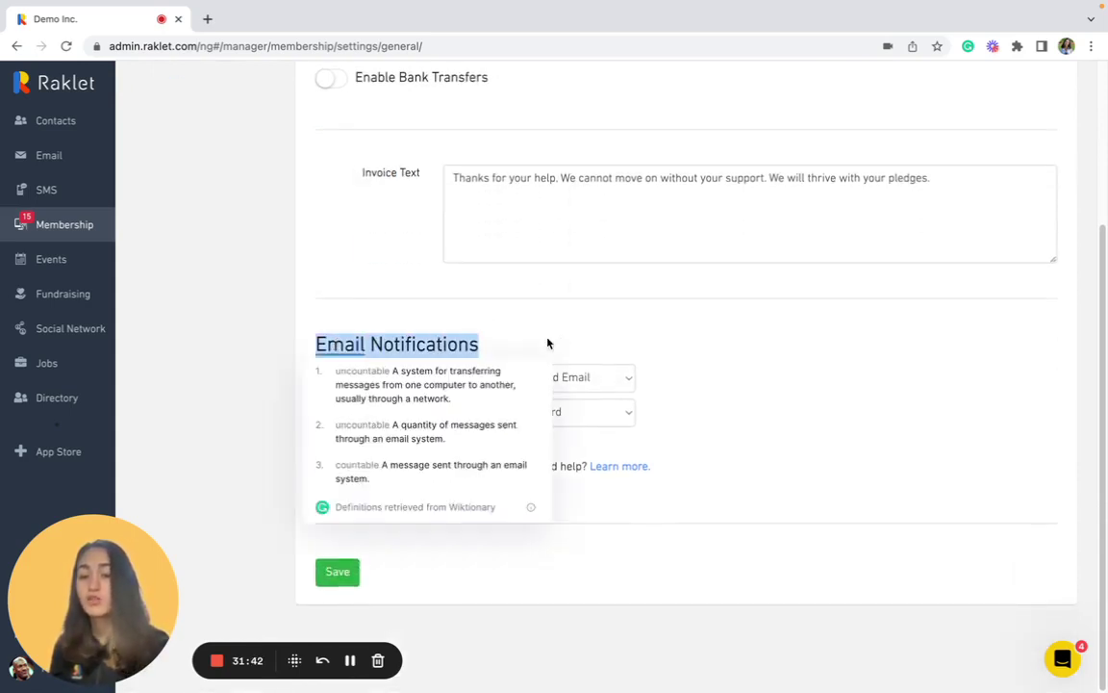
left_click(561, 344)
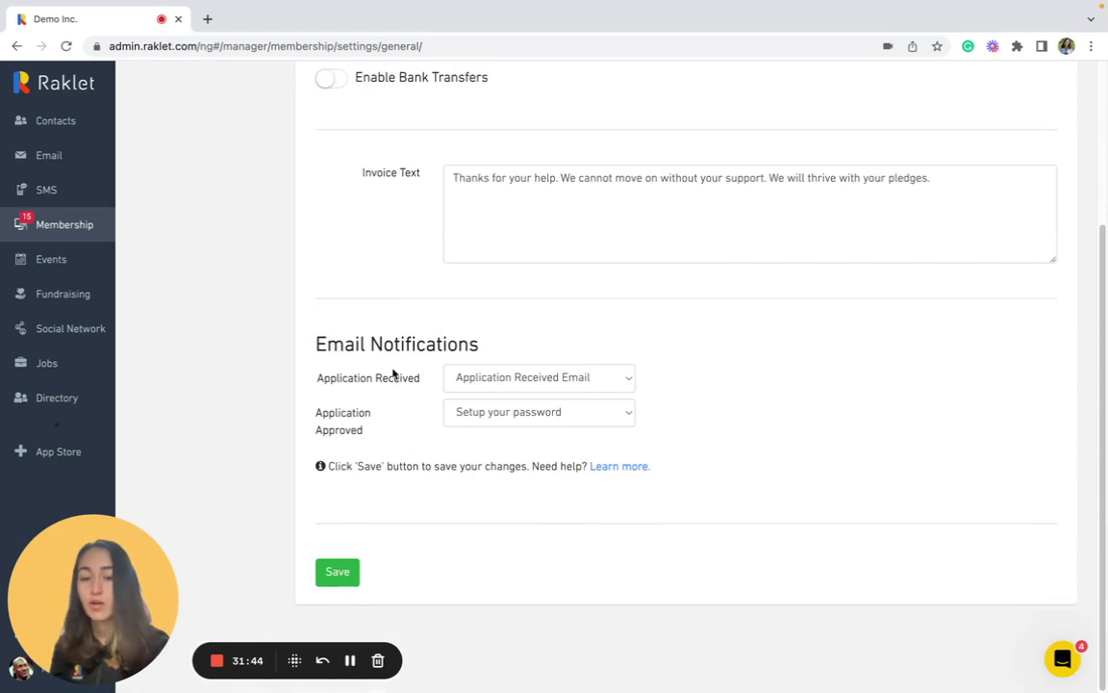
scroll(354, 426, "up", 5)
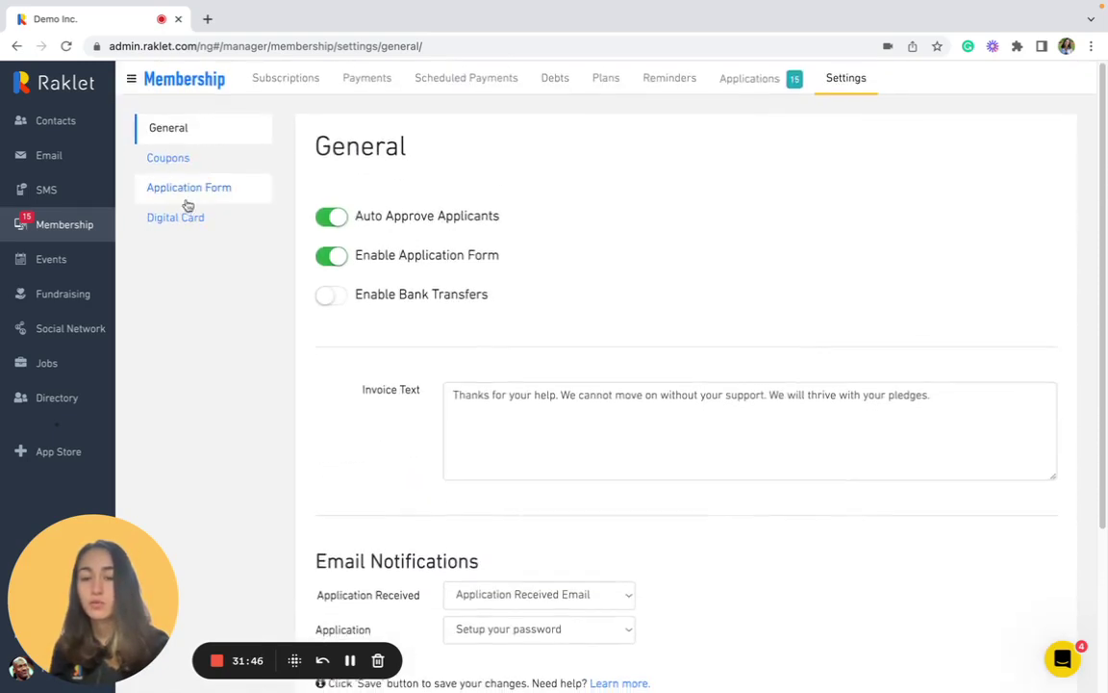
left_click(178, 169)
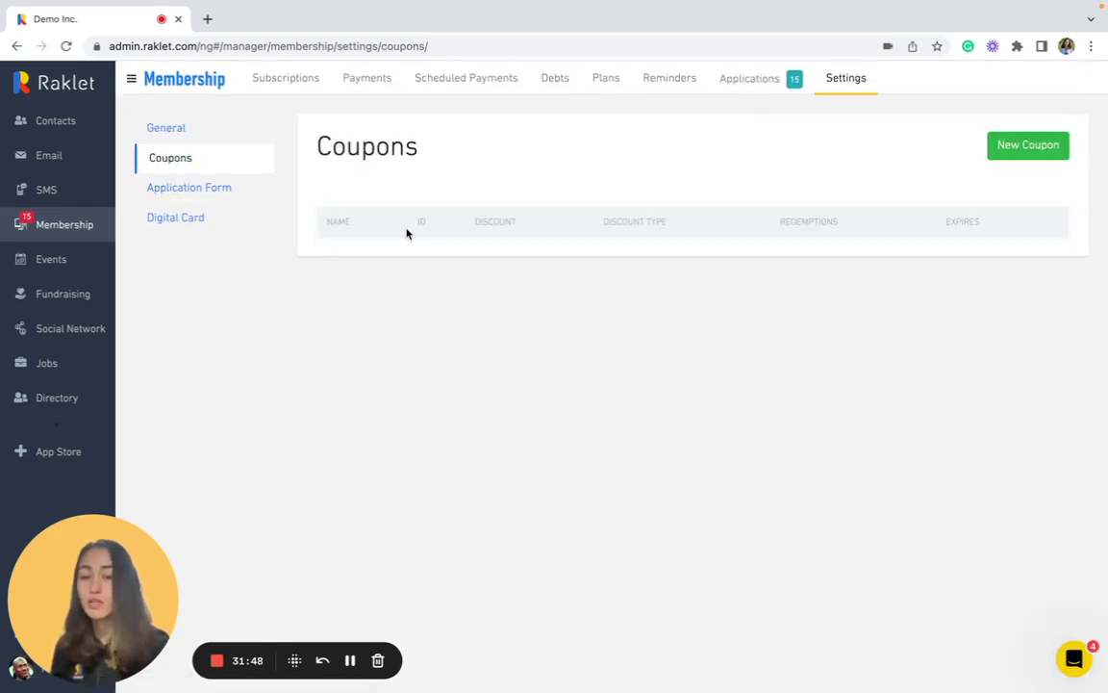
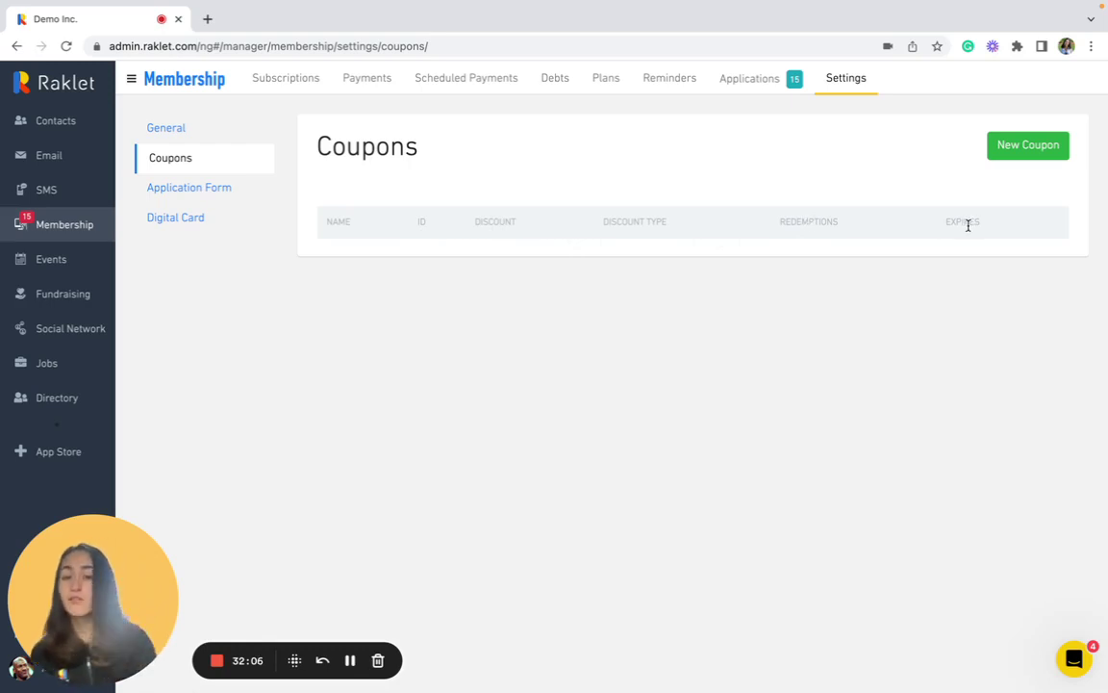
Open the application form settings and review the form's texts, membership agreement and list of form fields
left_click(173, 198)
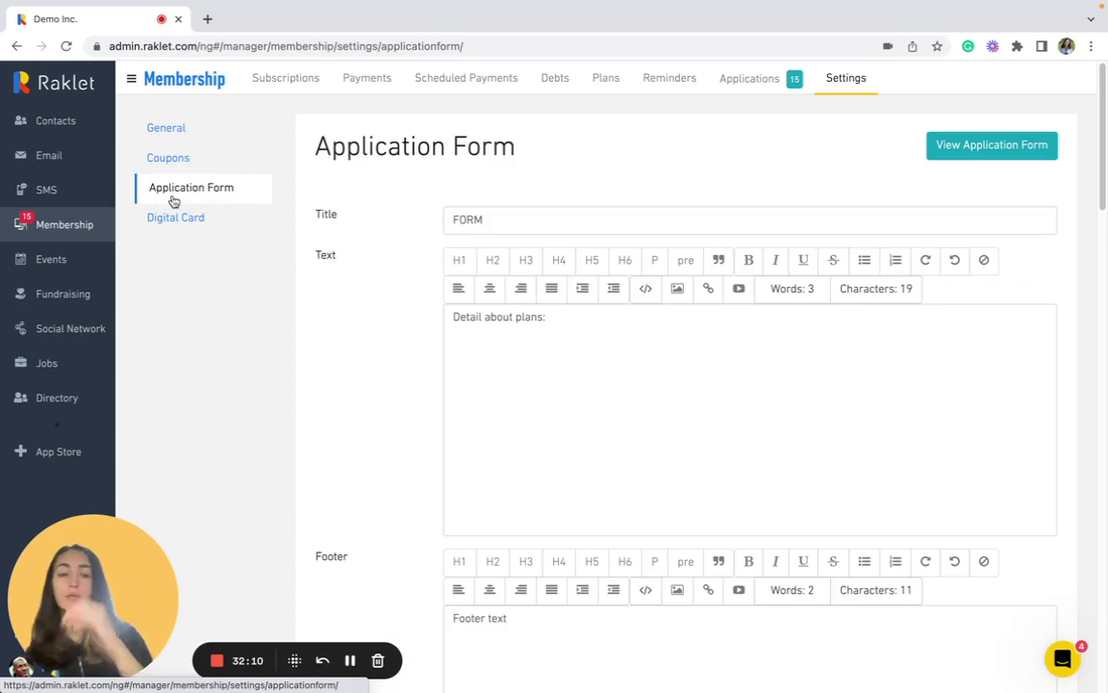
scroll(635, 352, "down", 1)
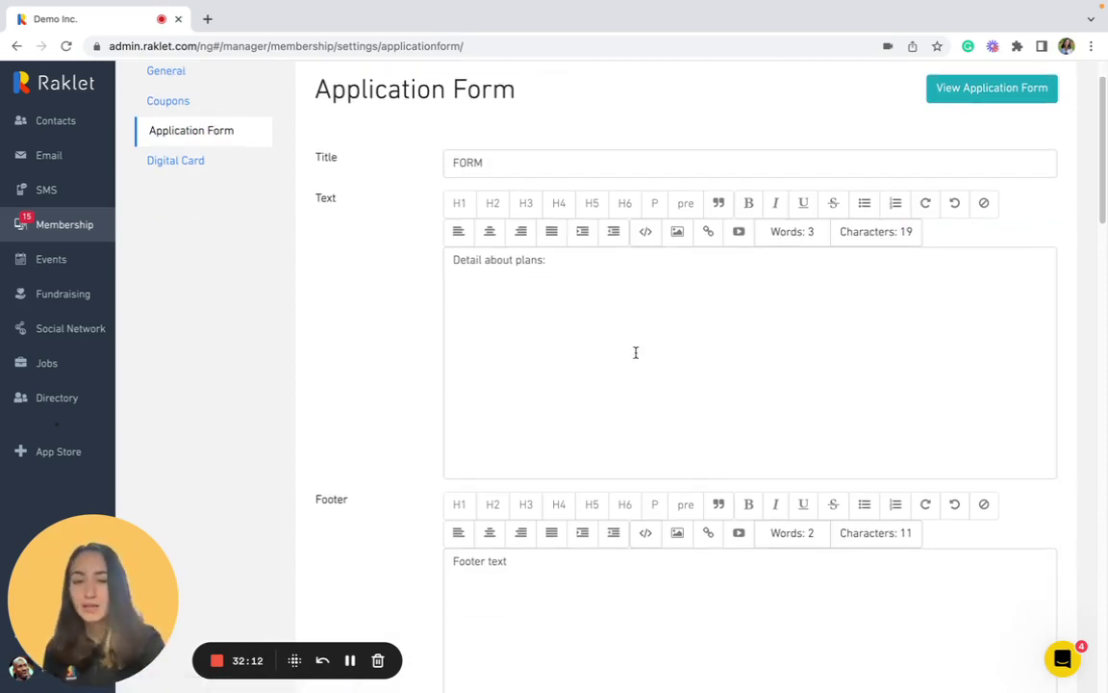
scroll(355, 315, "down", 10)
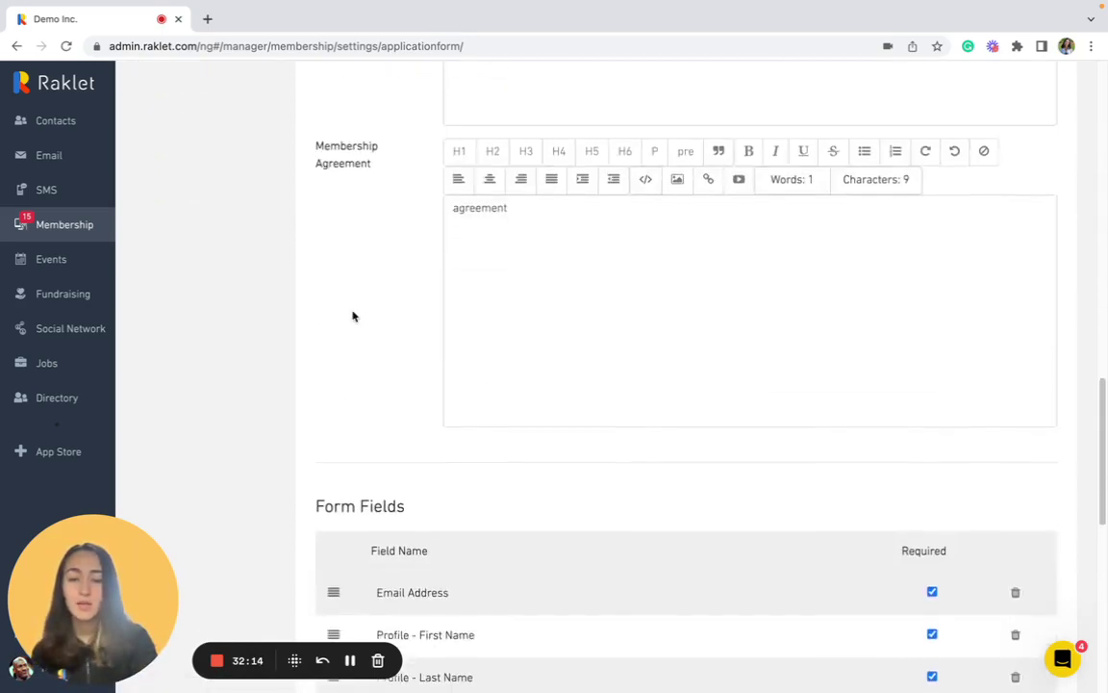
scroll(353, 315, "down", 8)
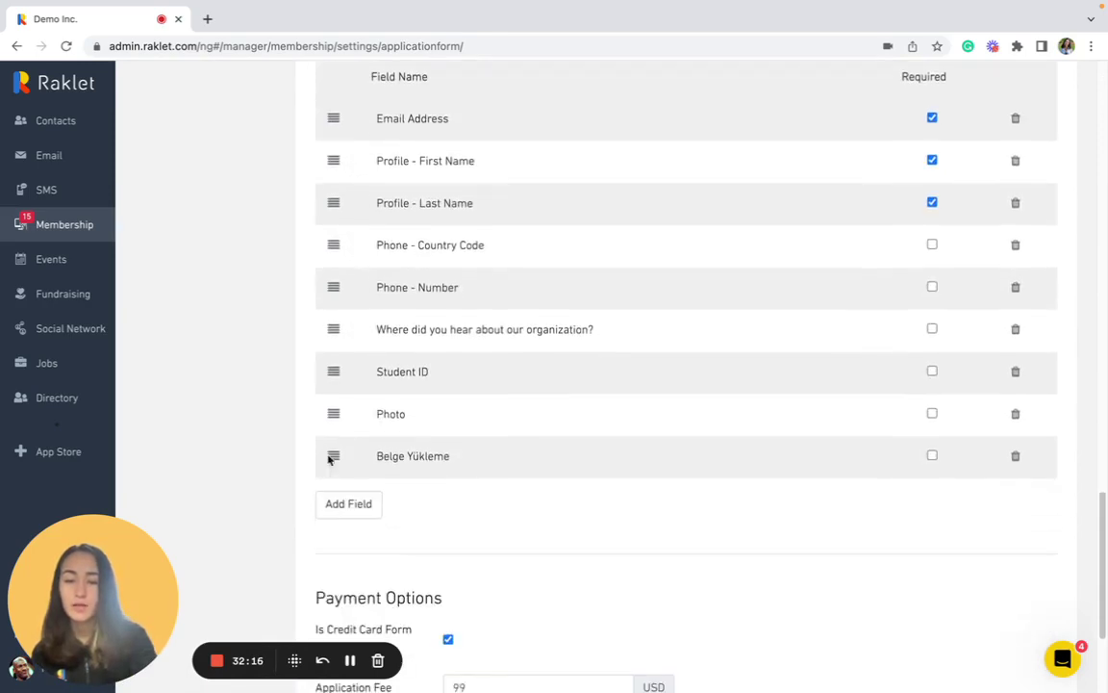
Start adding a form field, choose the existing field Education - Country and look through its options
left_click(339, 509)
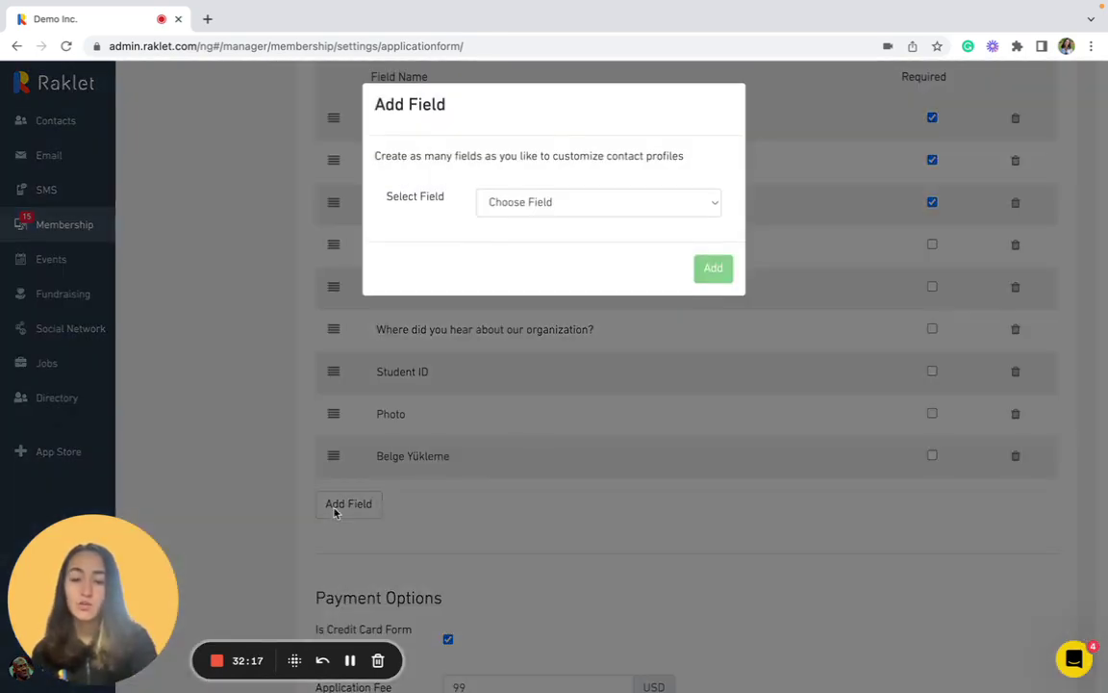
left_click(517, 199)
scroll(505, 538, "down", 5)
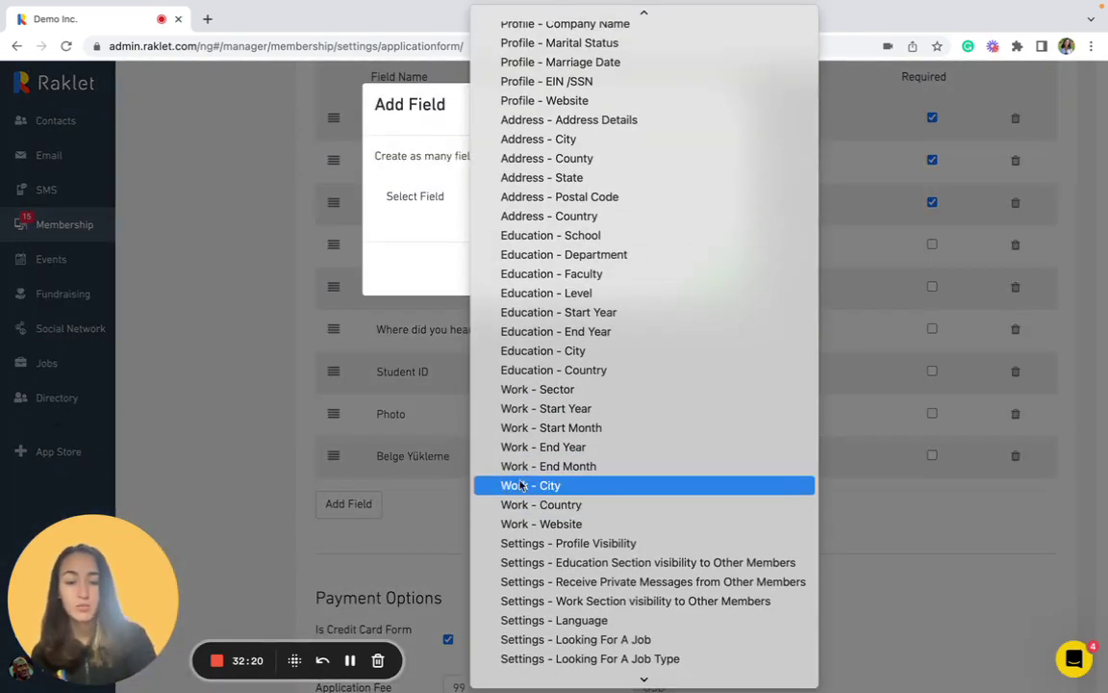
left_click(567, 371)
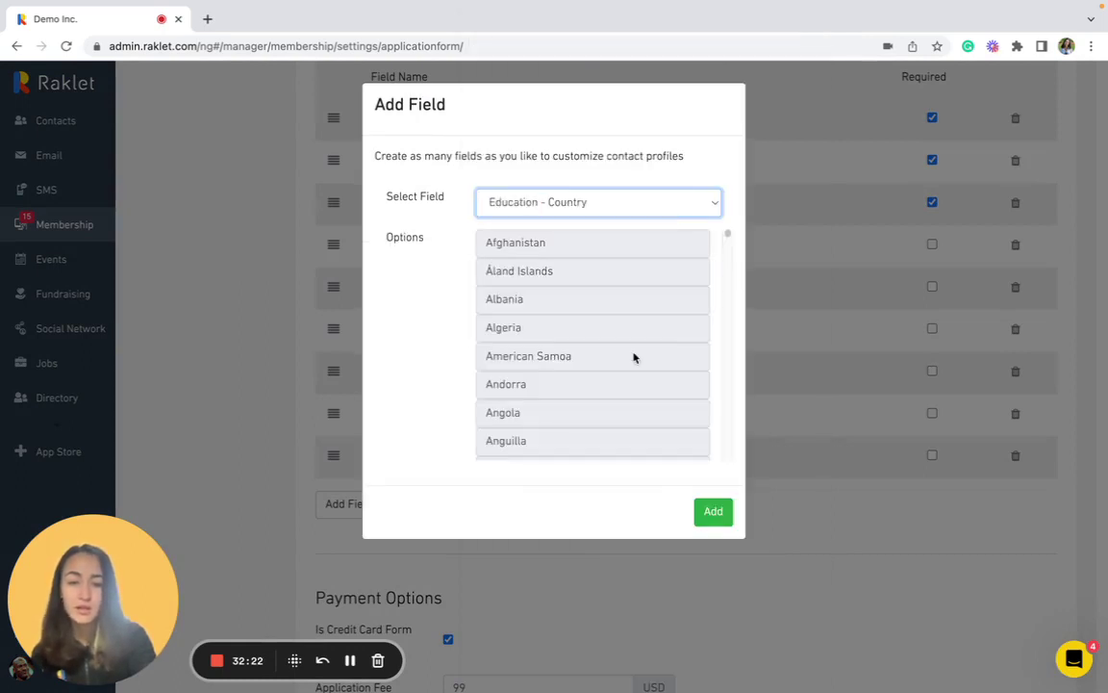
scroll(575, 351, "down", 10)
scroll(574, 351, "up", 5)
Browse the existing fields and choose to create a new custom field instead
left_click(599, 199)
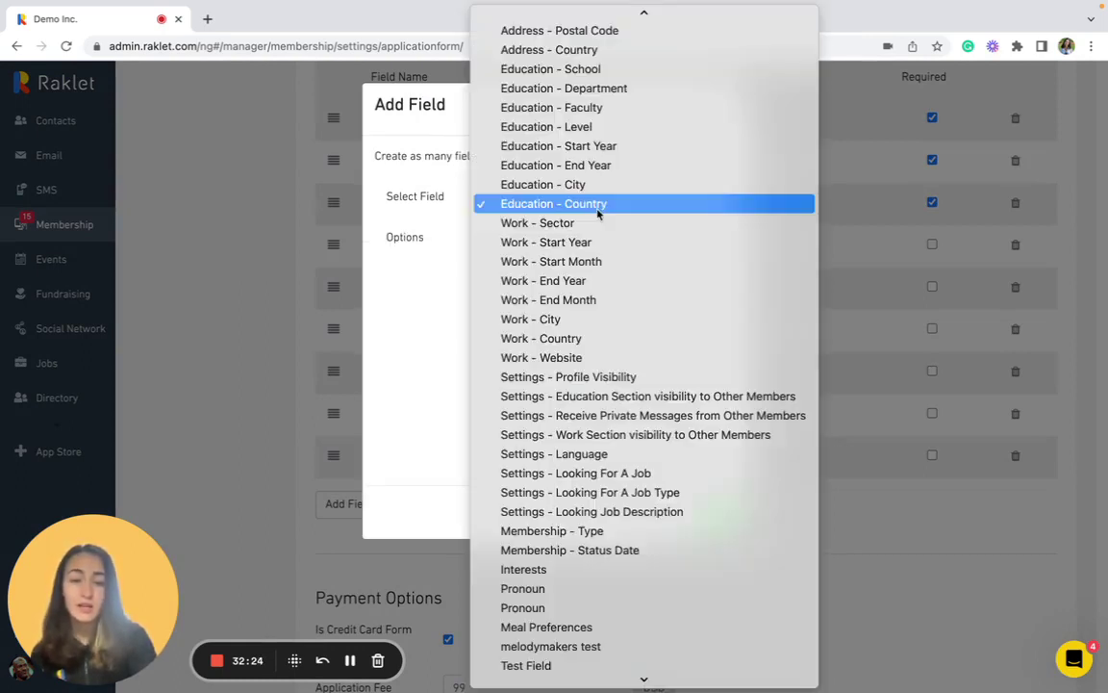
scroll(597, 213, "up", 2)
scroll(597, 214, "down", 1)
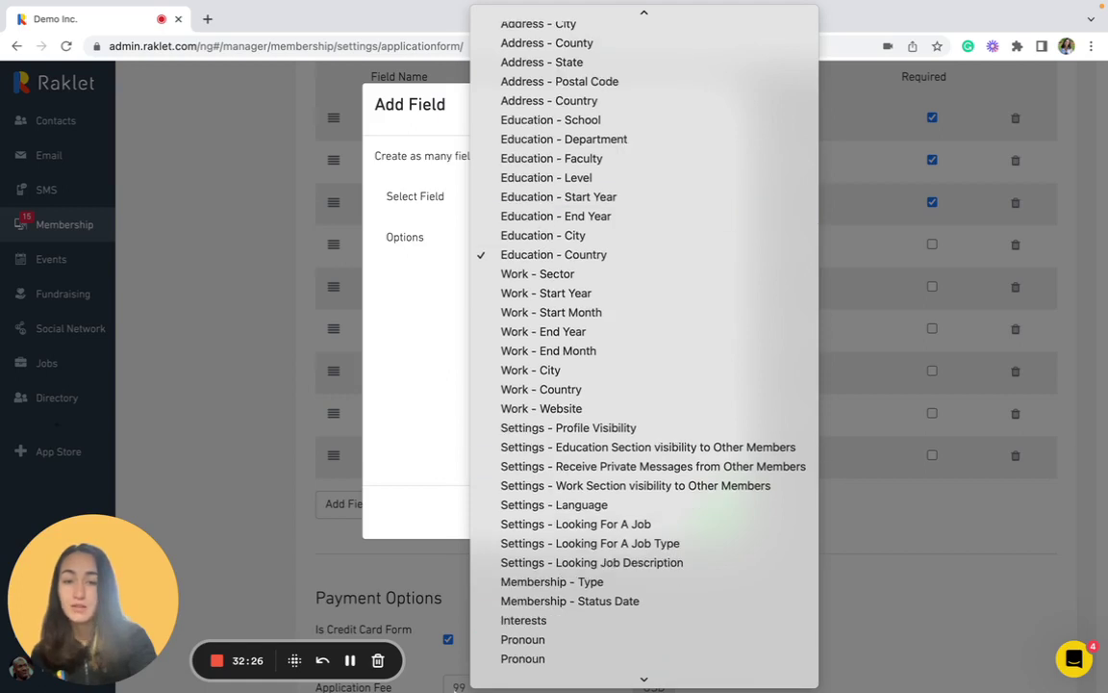
scroll(574, 376, "up", 5)
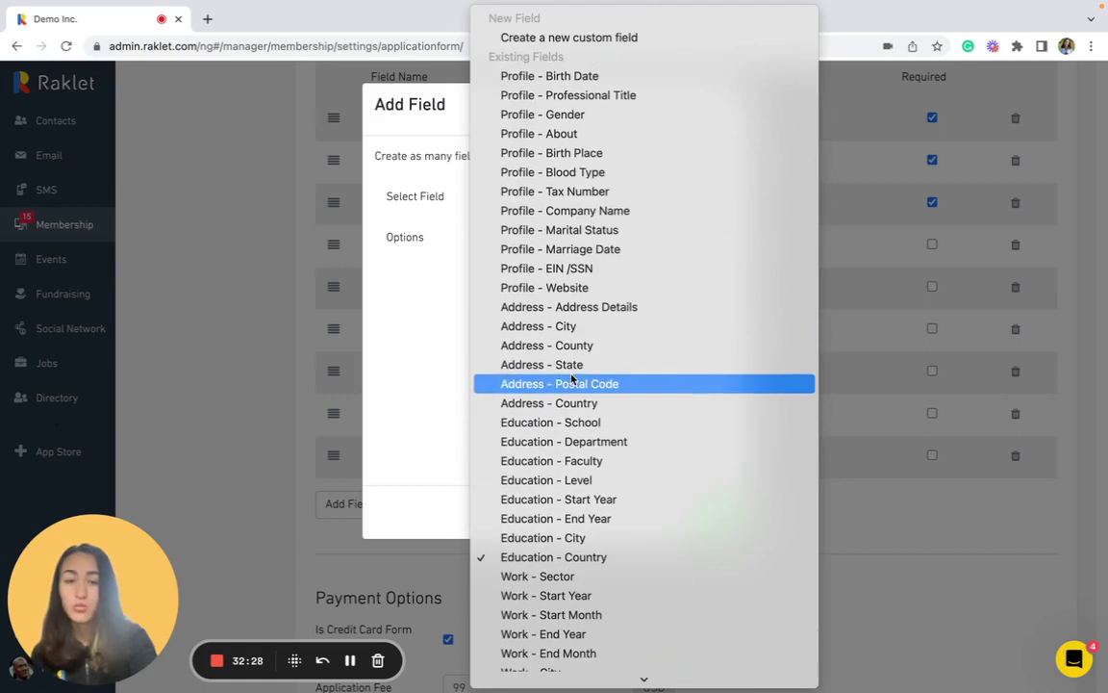
left_click(616, 37)
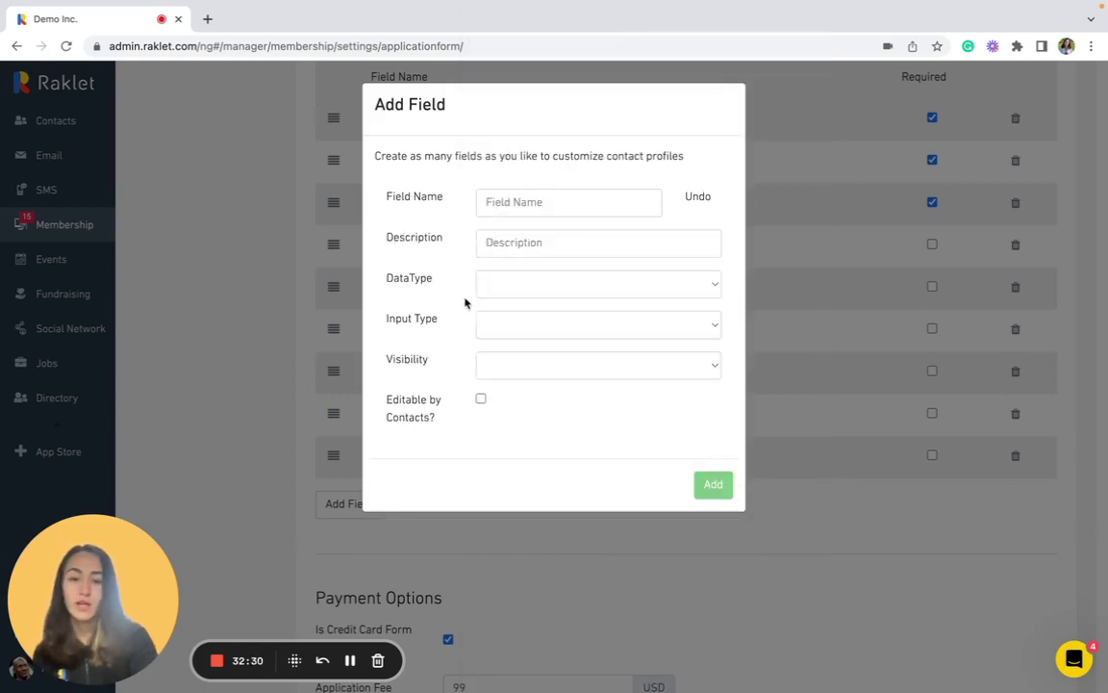
Inspect the custom field's data types, set its input type to File, check the visibility options, and close without adding the field
left_click(500, 288)
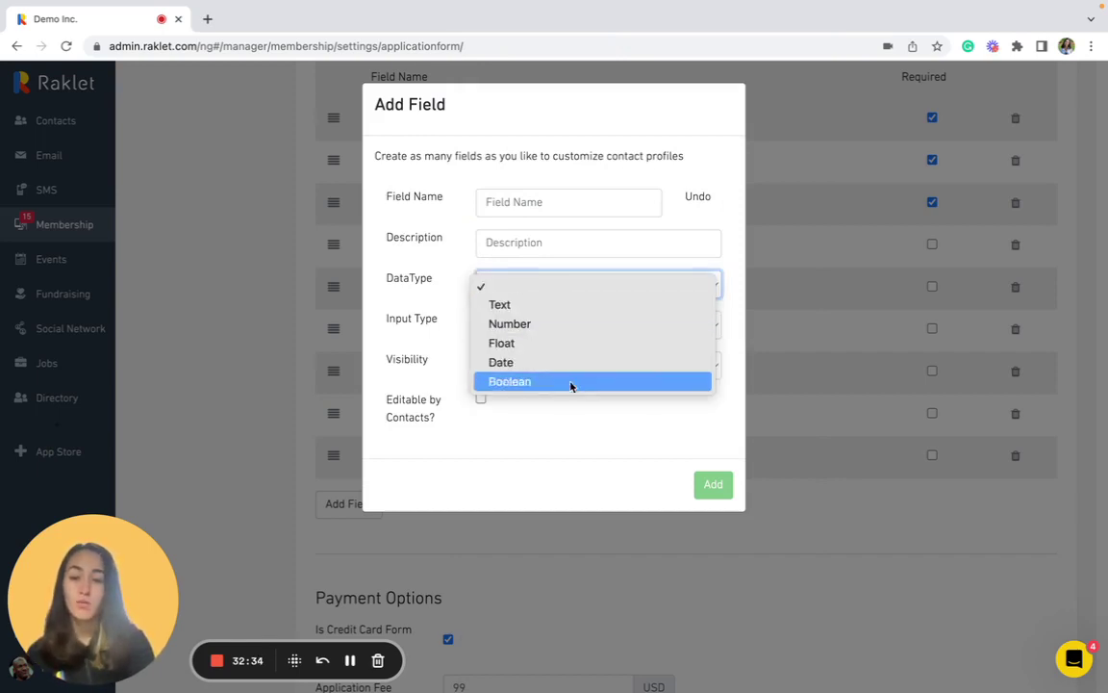
left_click(486, 321)
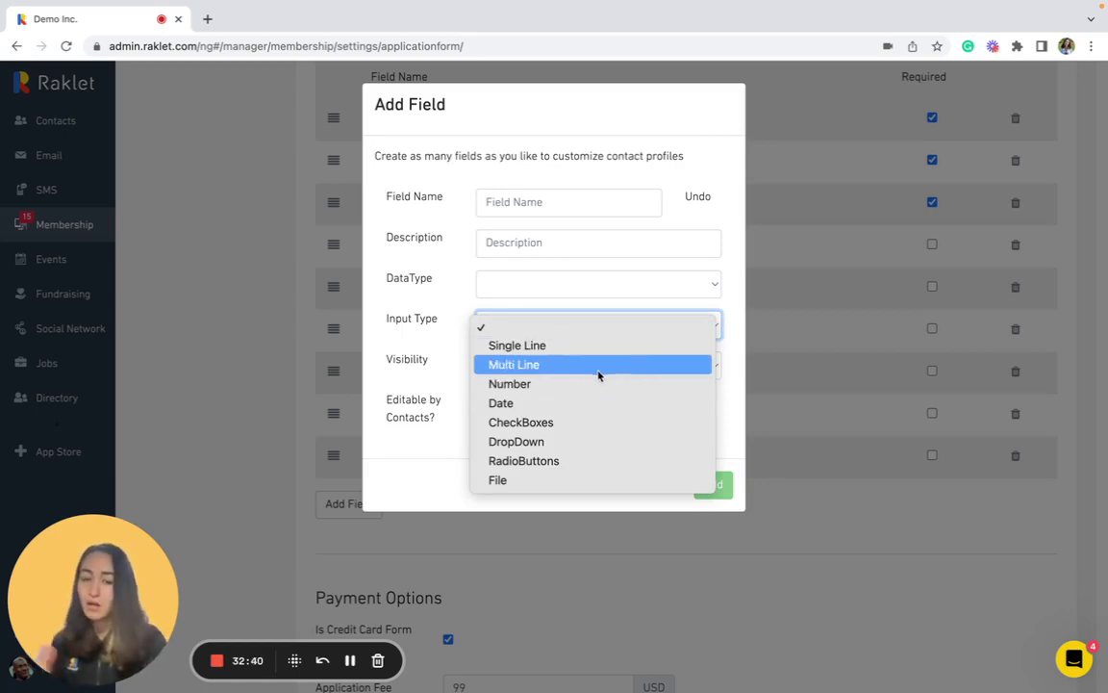
left_click(516, 480)
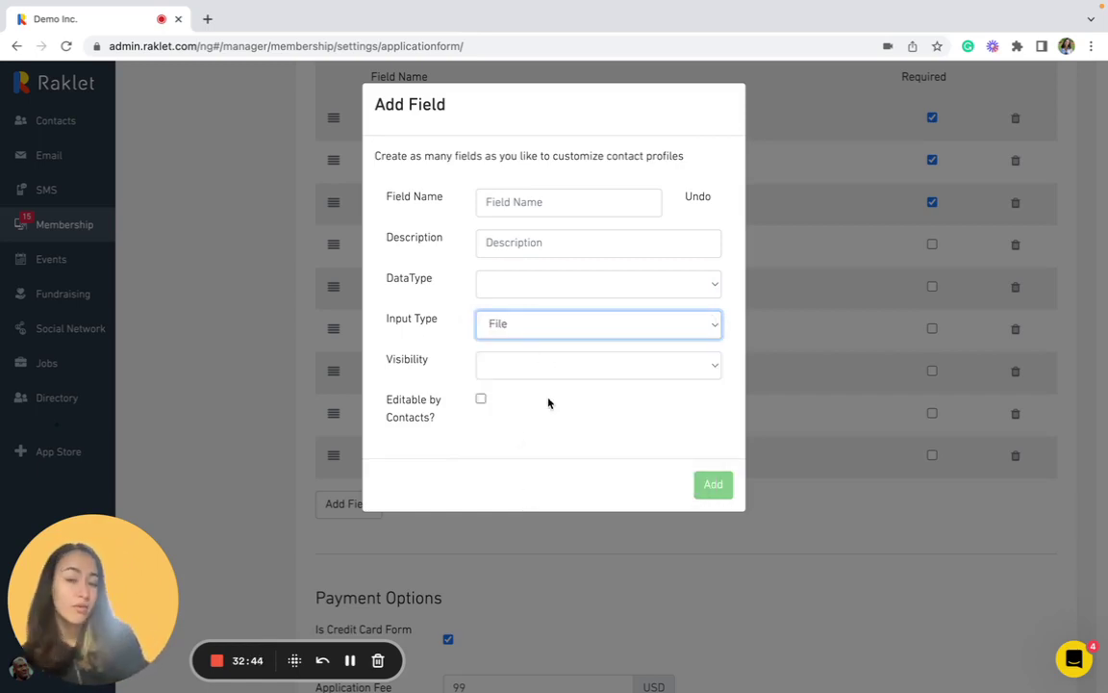
left_click(547, 358)
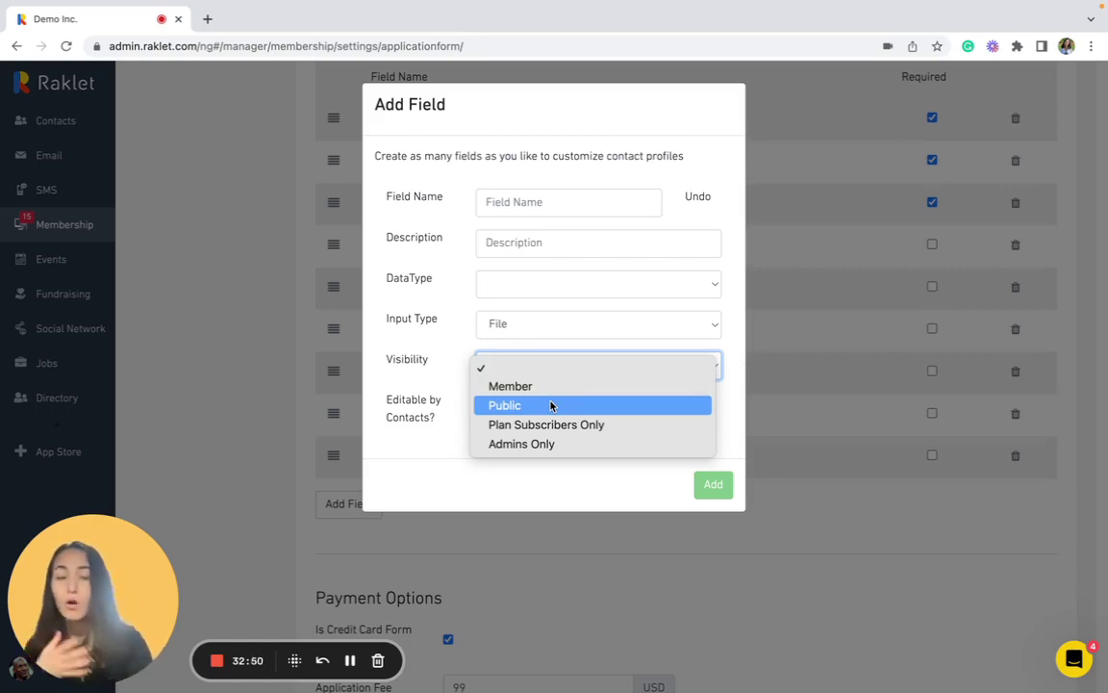
left_click(866, 518)
left_click(865, 518)
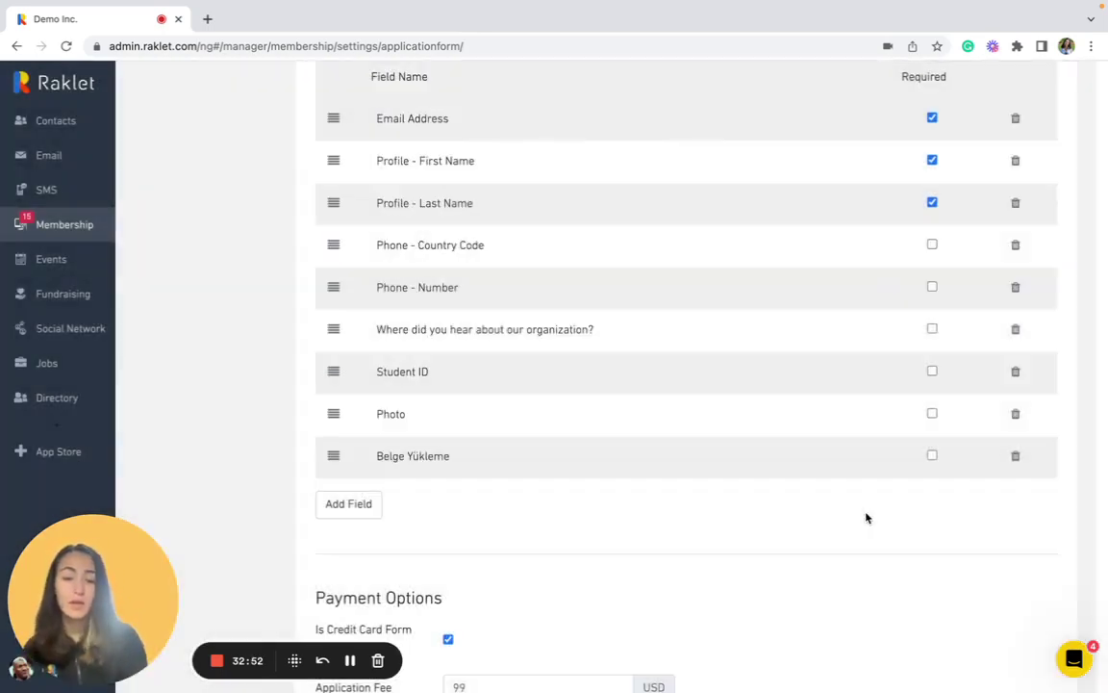
Try moving the Profile - Last Name field above Profile - First Name in the form fields and restore the order
scroll(947, 386, "up", 1)
scroll(948, 385, "up", 1)
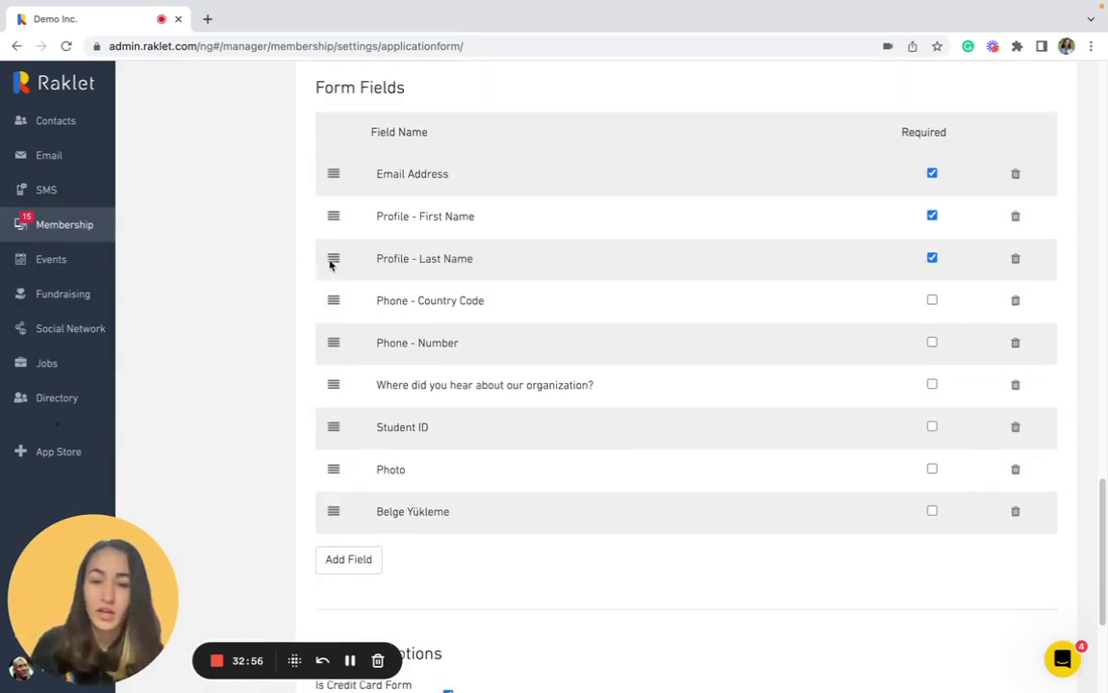
left_click_drag(333, 258, 330, 213)
left_click_drag(324, 259, 323, 219)
Check the application form's payment options and open the published application form
scroll(383, 437, "down", 5)
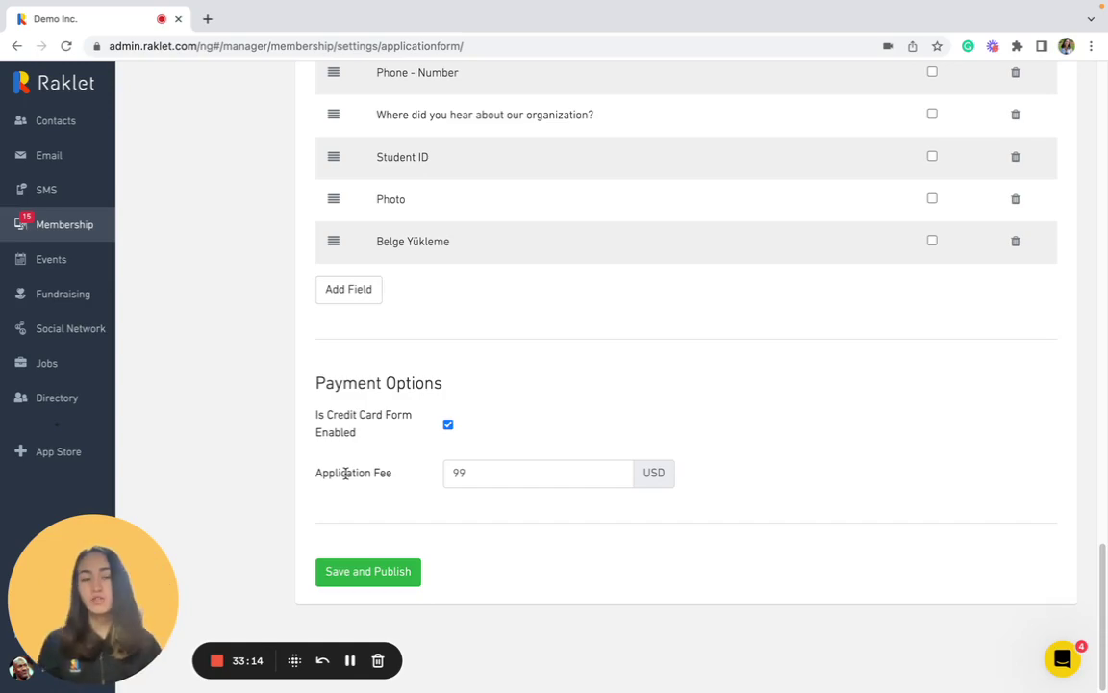
scroll(345, 473, "up", 10)
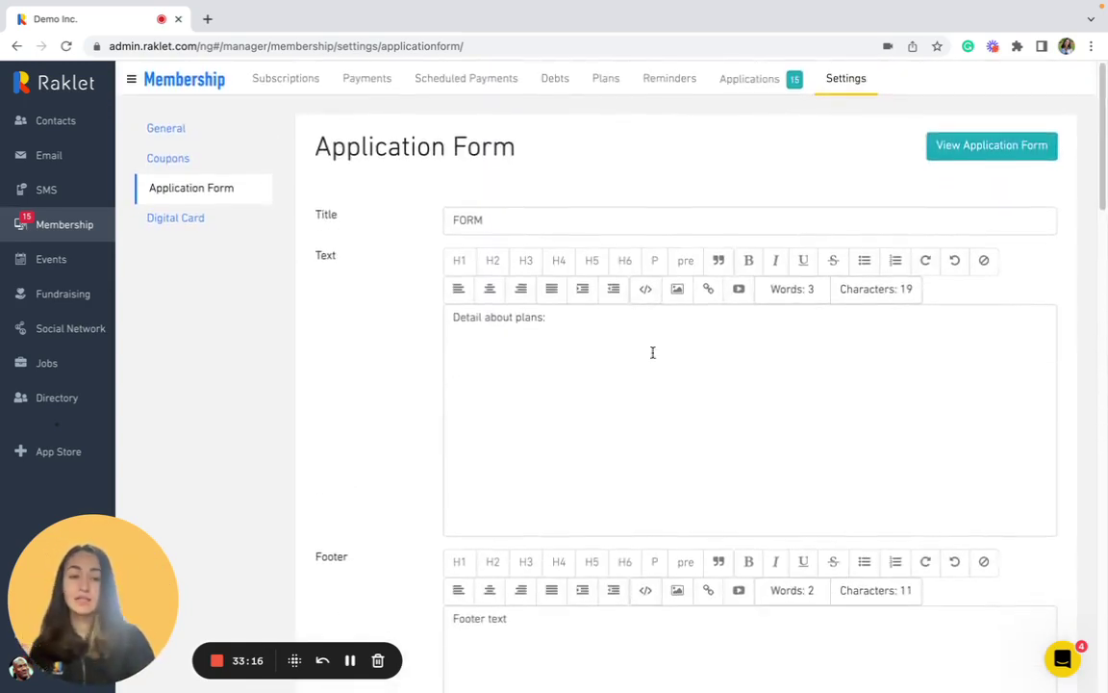
left_click(952, 147)
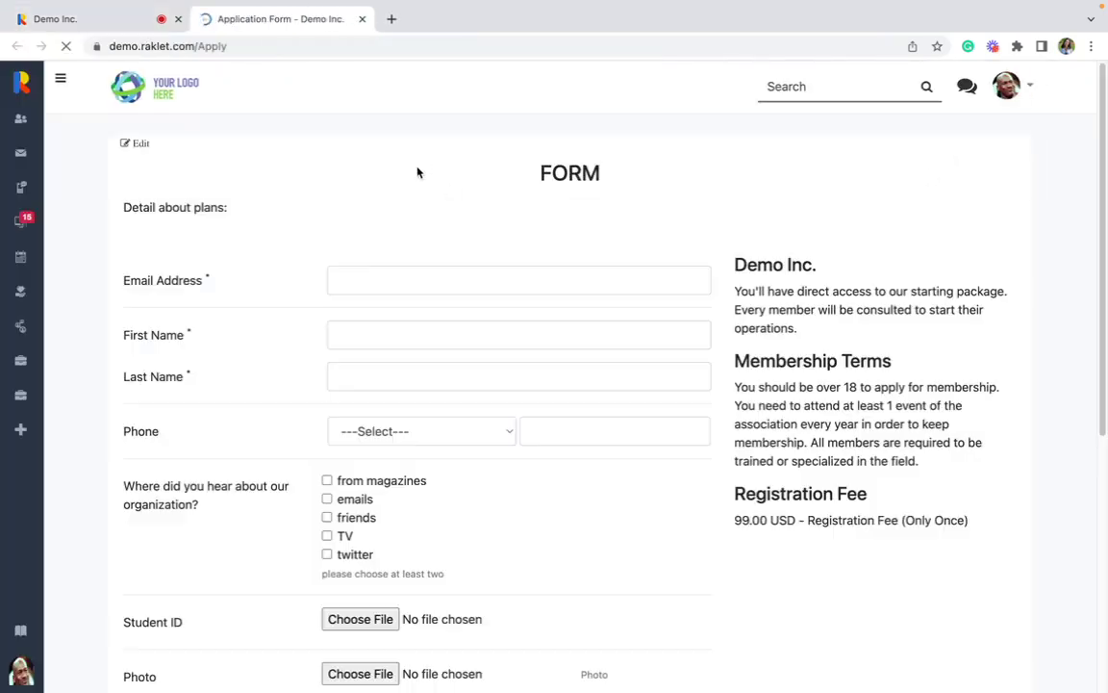
Review the published application form from its contact fields to the membership type and terms, and return to the admin settings
scroll(325, 208, "down", 5)
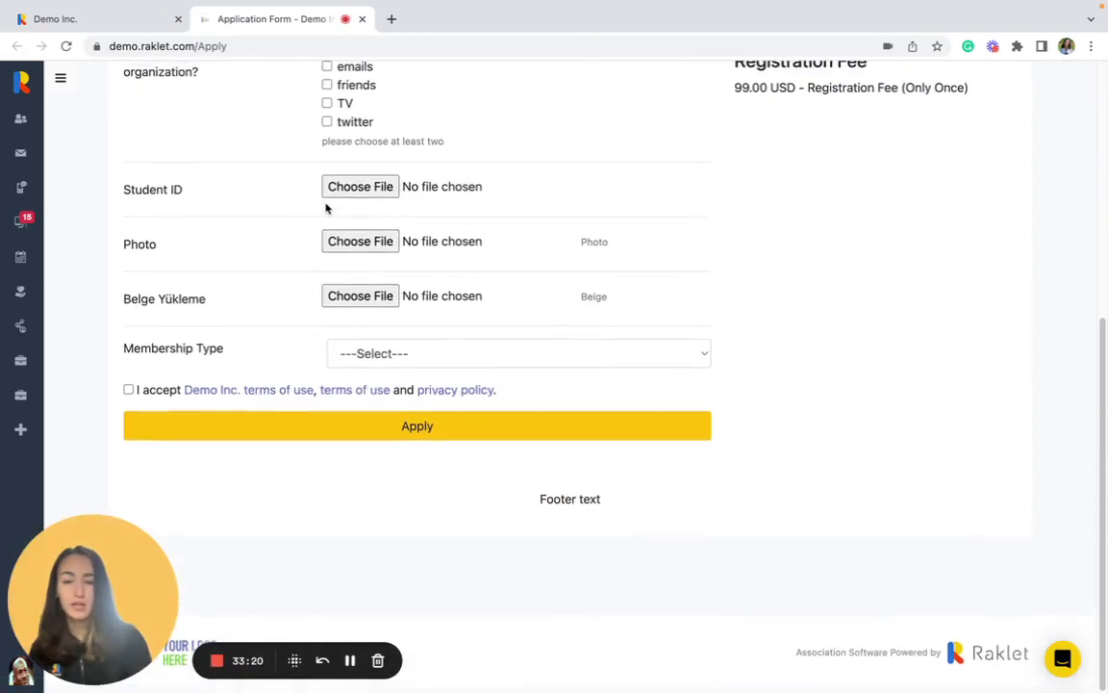
scroll(325, 208, "up", 3)
scroll(325, 207, "up", 3)
left_click(123, 19)
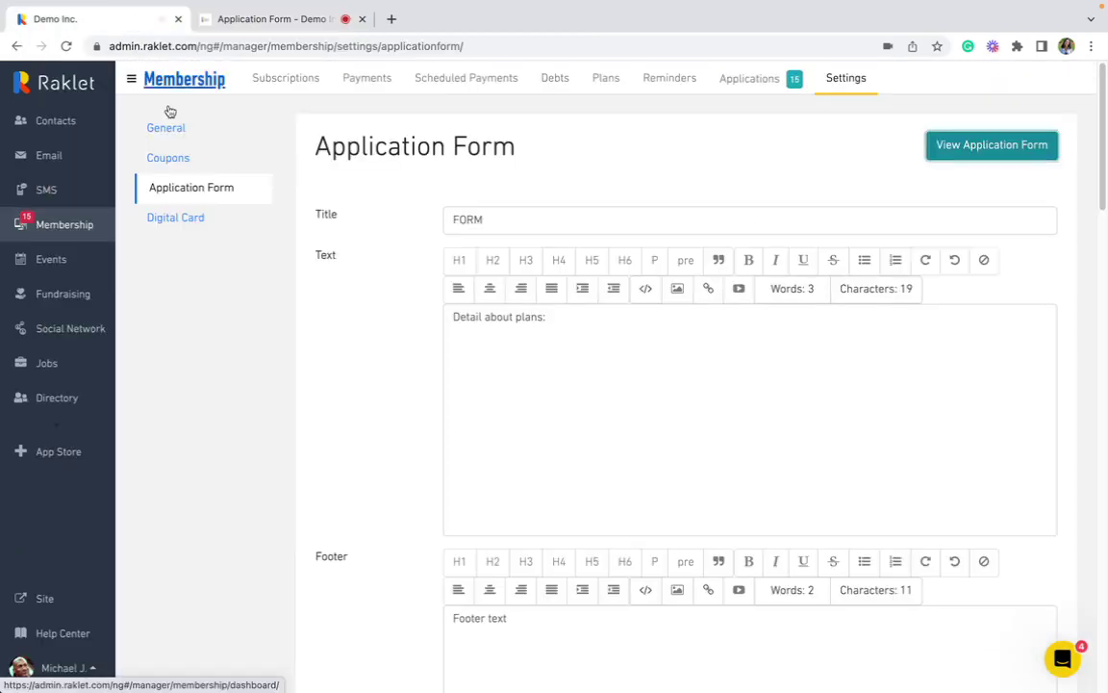
In the membership Digital Card settings, change the card's background color to dark green and check the card preview
left_click(195, 217)
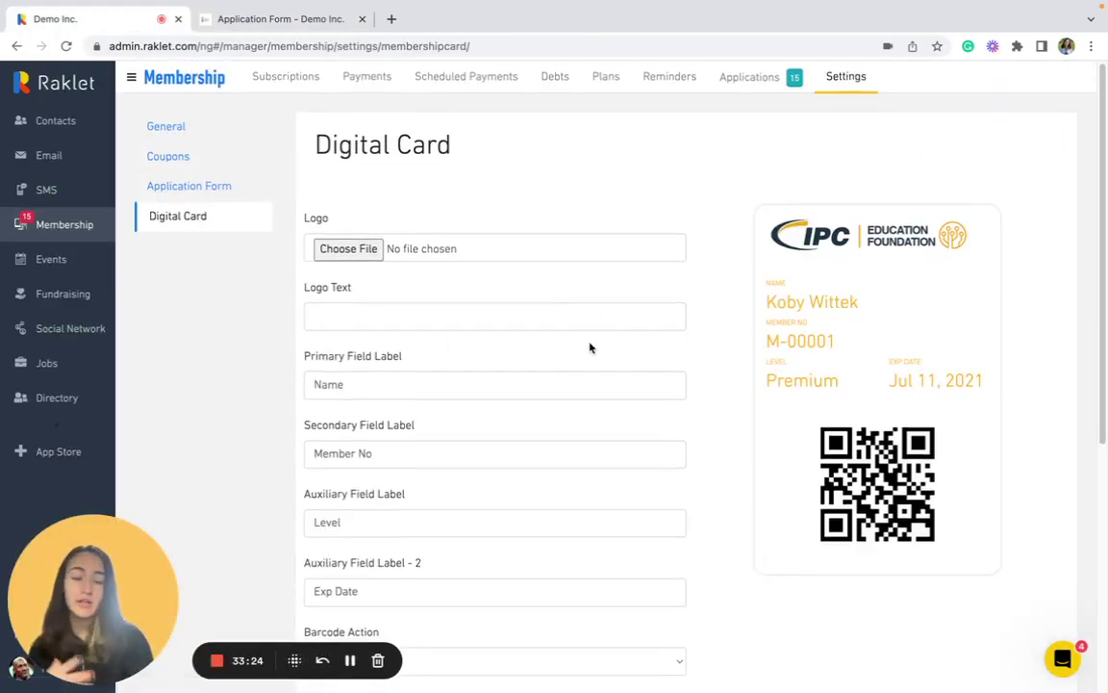
scroll(590, 342, "down", 1)
scroll(590, 342, "down", 5)
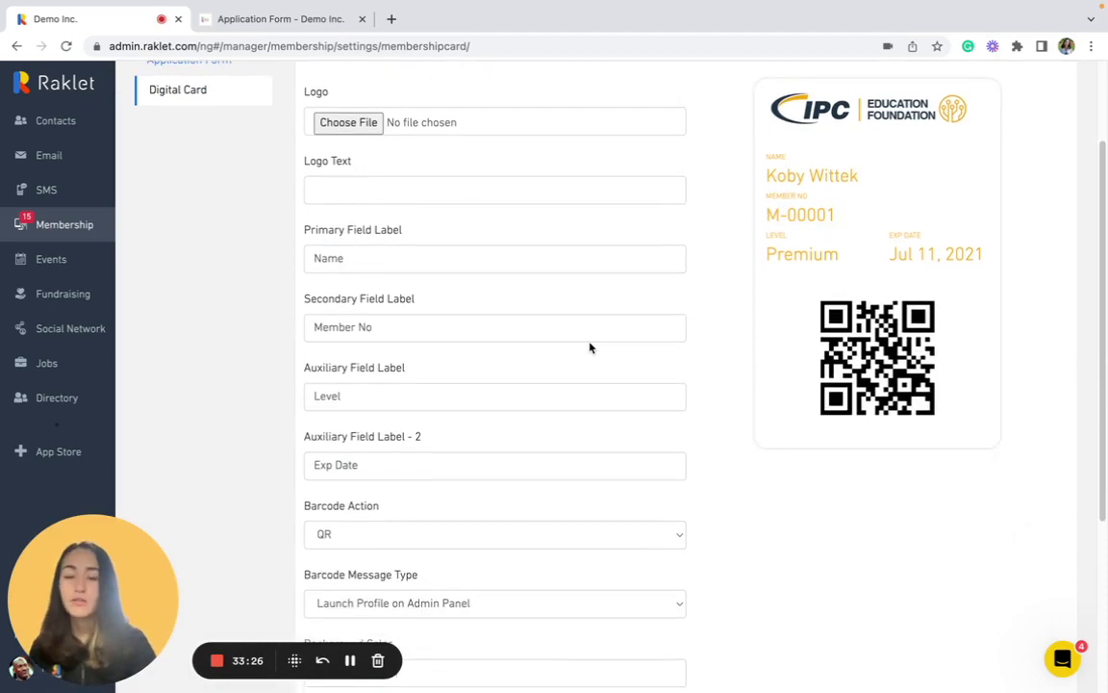
left_click(490, 399)
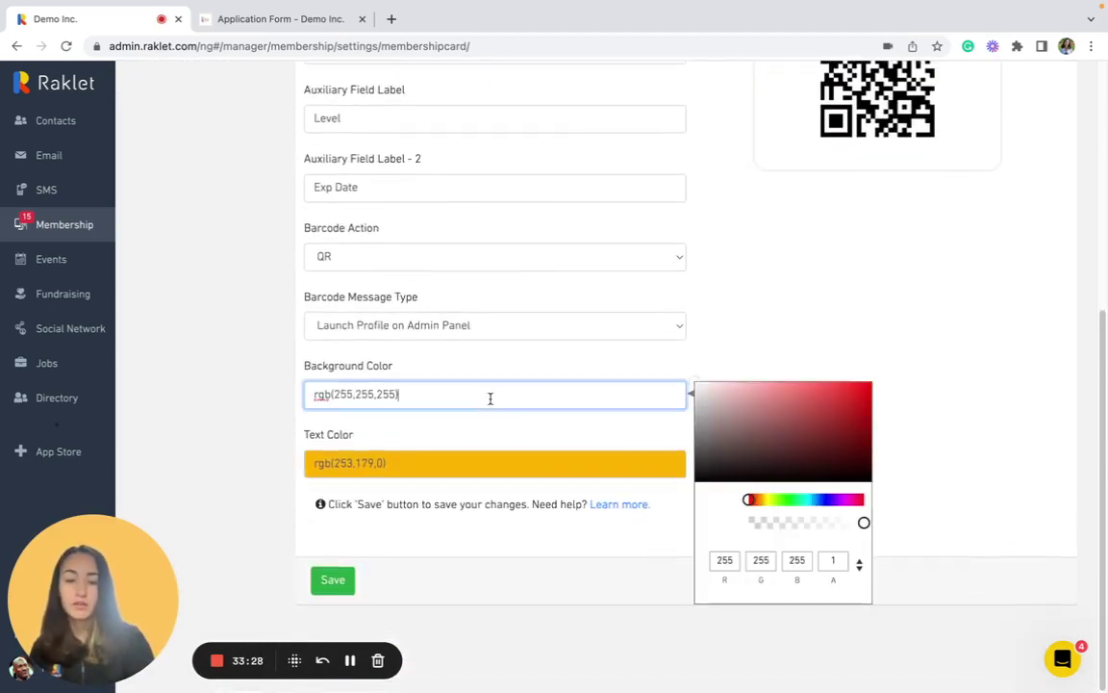
left_click(784, 499)
left_click(782, 439)
scroll(949, 317, "up", 4)
scroll(947, 355, "up", 2)
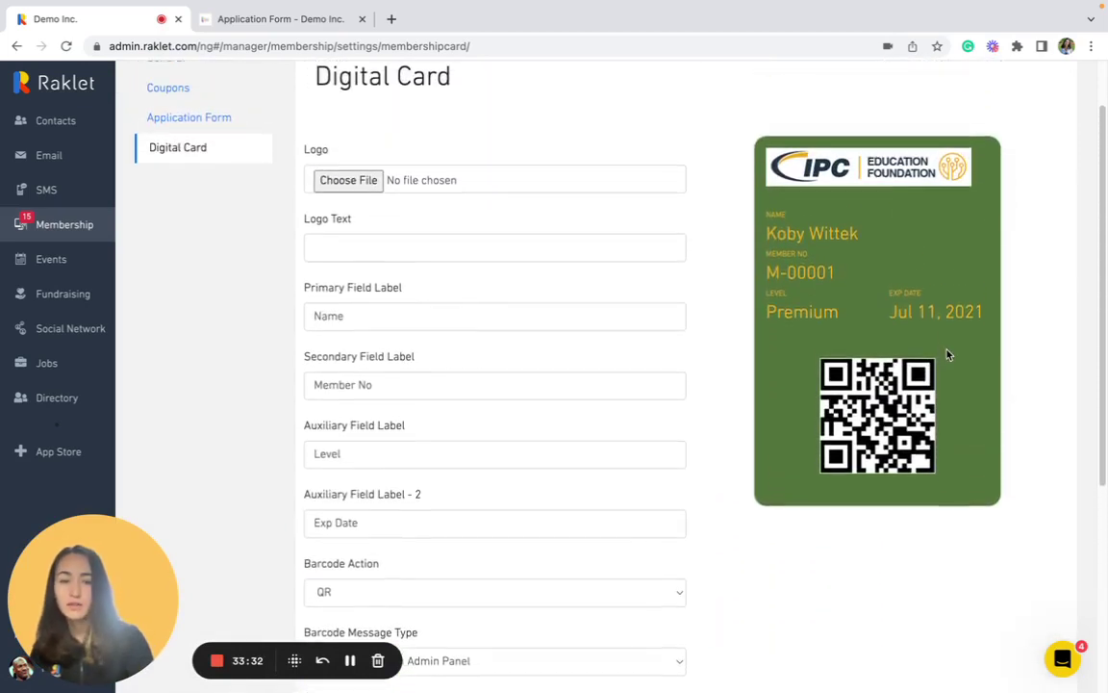
Review the digital card's logo, field label, barcode and color settings alongside the card preview
scroll(948, 355, "down", 5)
scroll(948, 355, "up", 5)
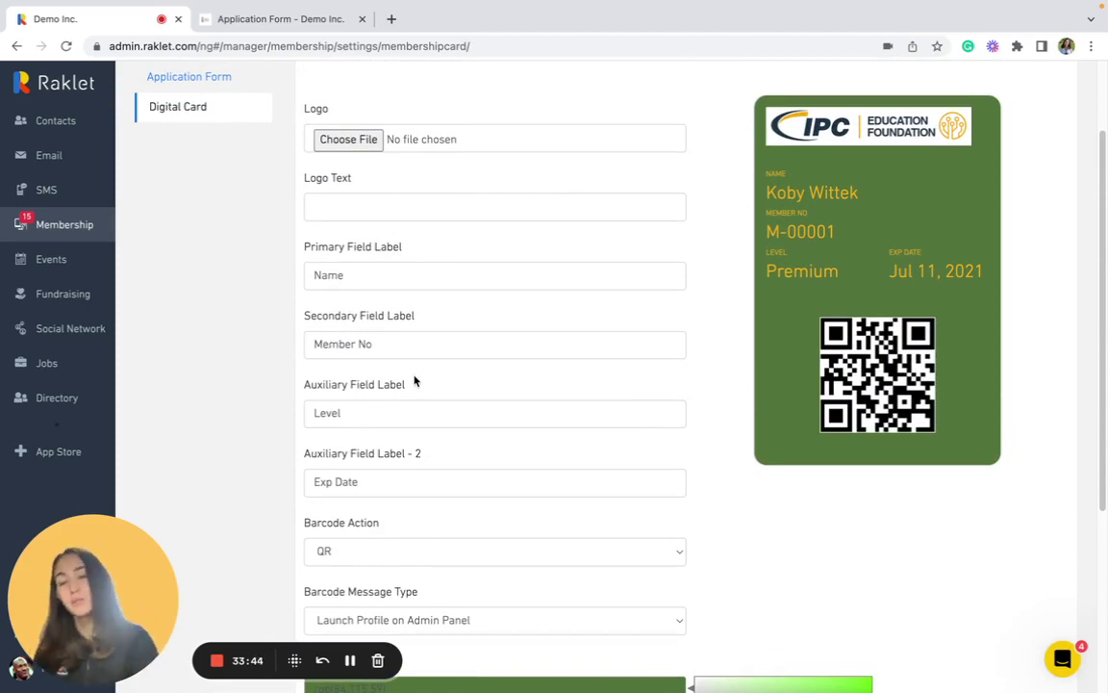
scroll(416, 379, "down", 2)
scroll(245, 281, "up", 4)
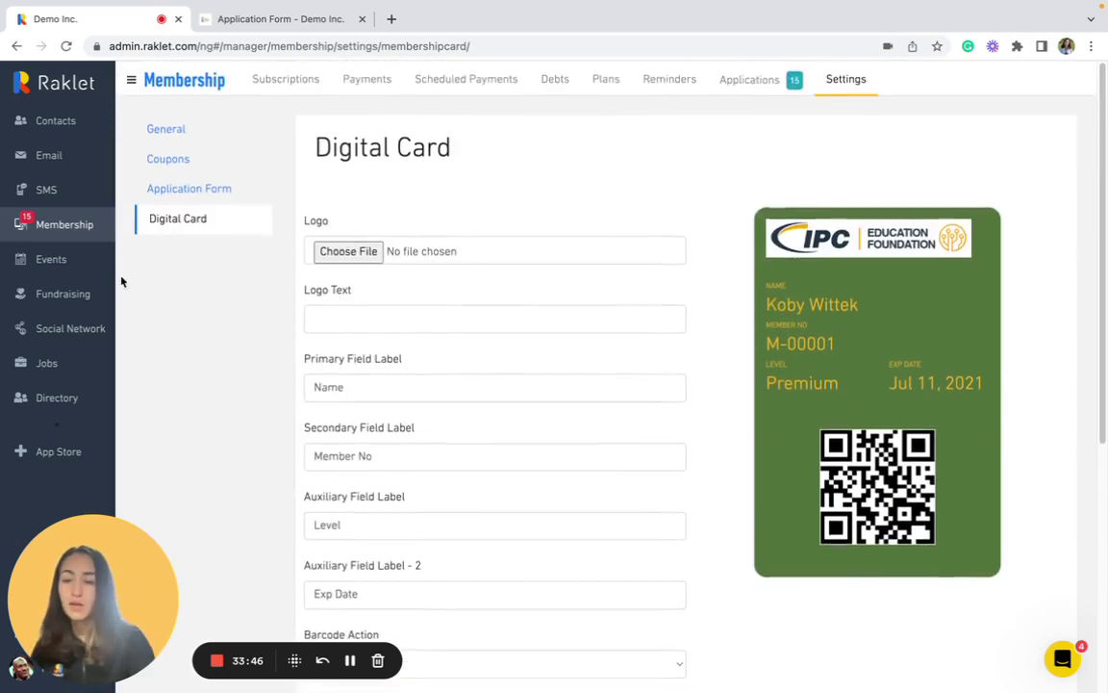
Open the Events section and look through the upcoming and past events
left_click(77, 263)
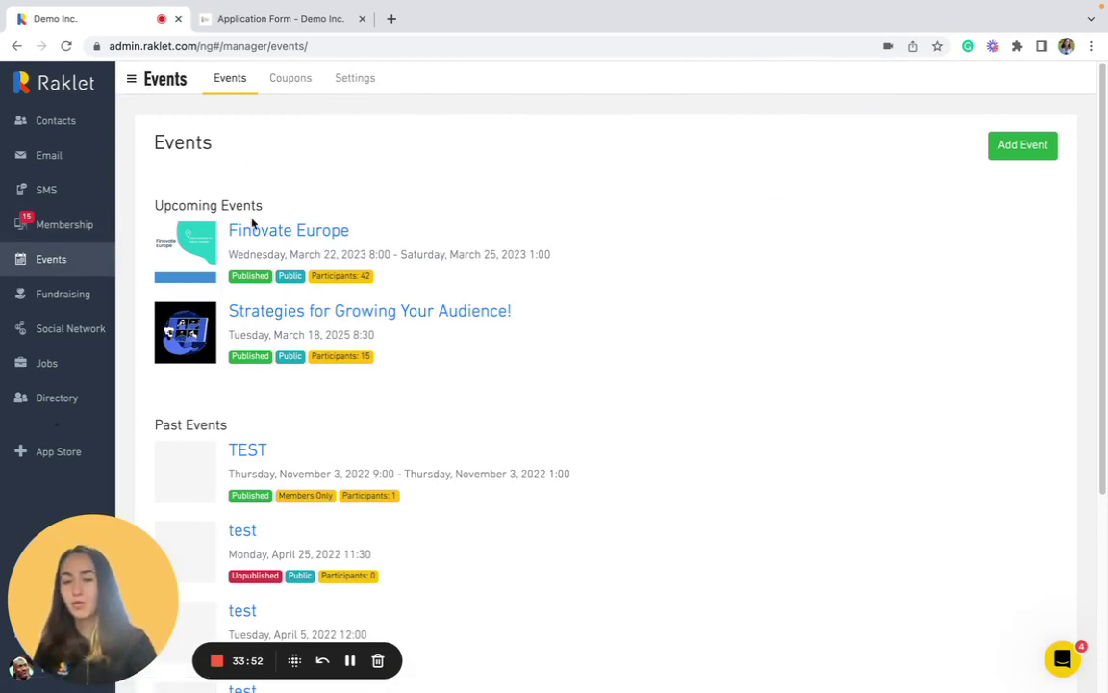
scroll(253, 223, "down", 2)
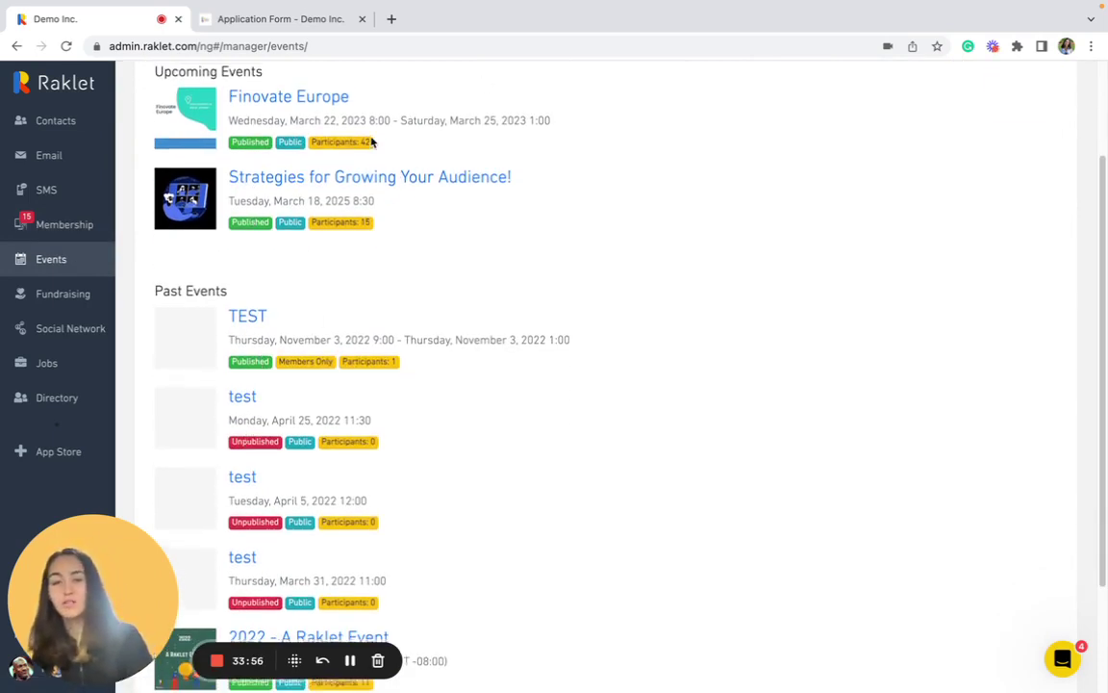
scroll(371, 141, "up", 2)
Open the Finovate Europe event, review its payments list, and inspect the payment tagging options without applying a tag
left_click(267, 232)
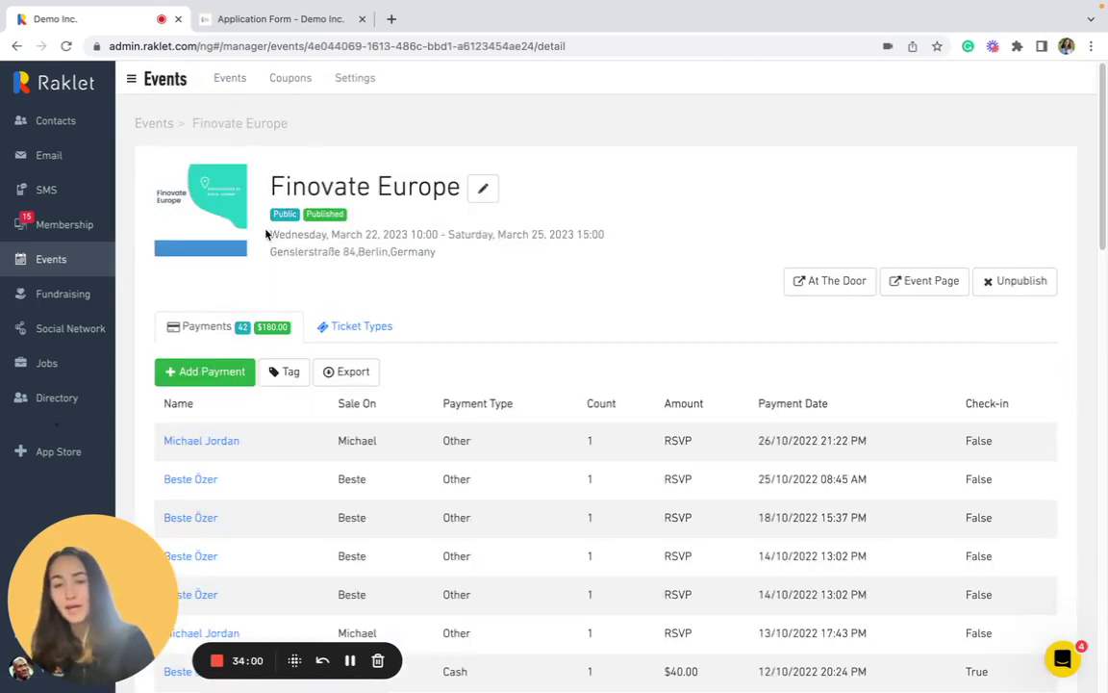
scroll(309, 372, "down", 3)
scroll(312, 375, "down", 12)
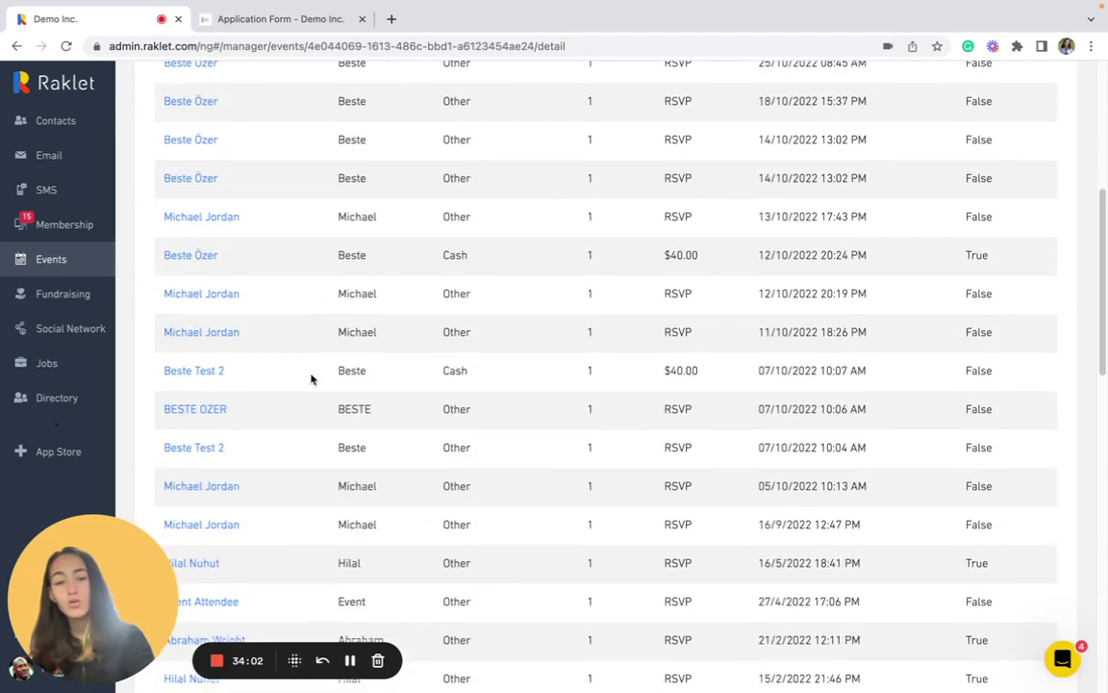
scroll(353, 311, "up", 15)
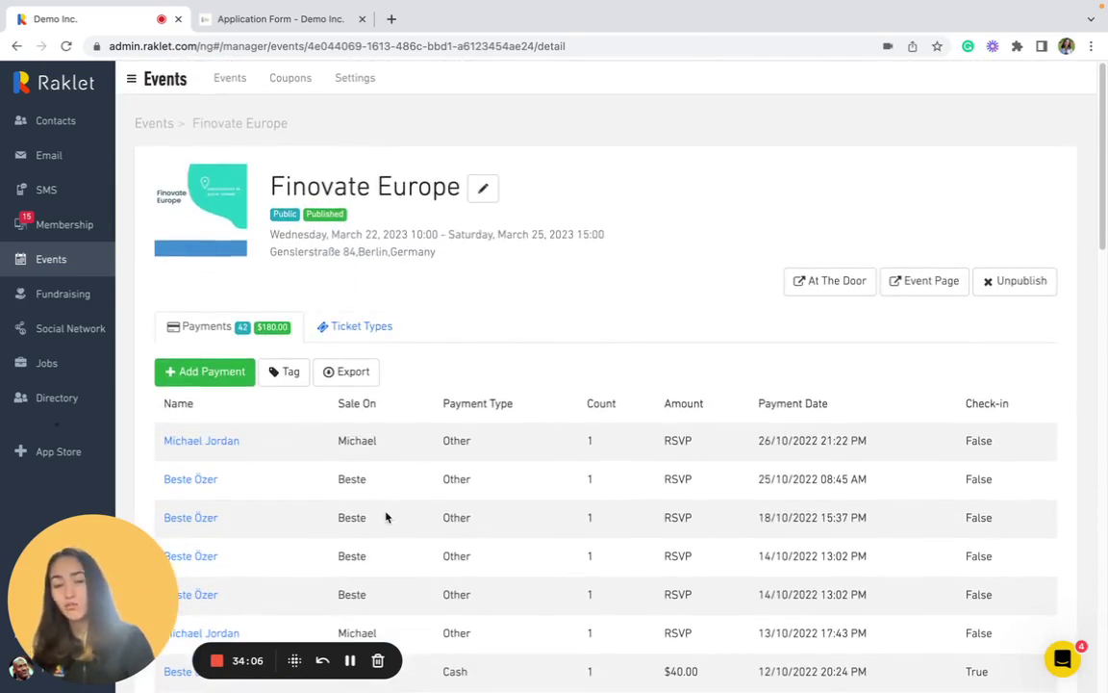
left_click(284, 373)
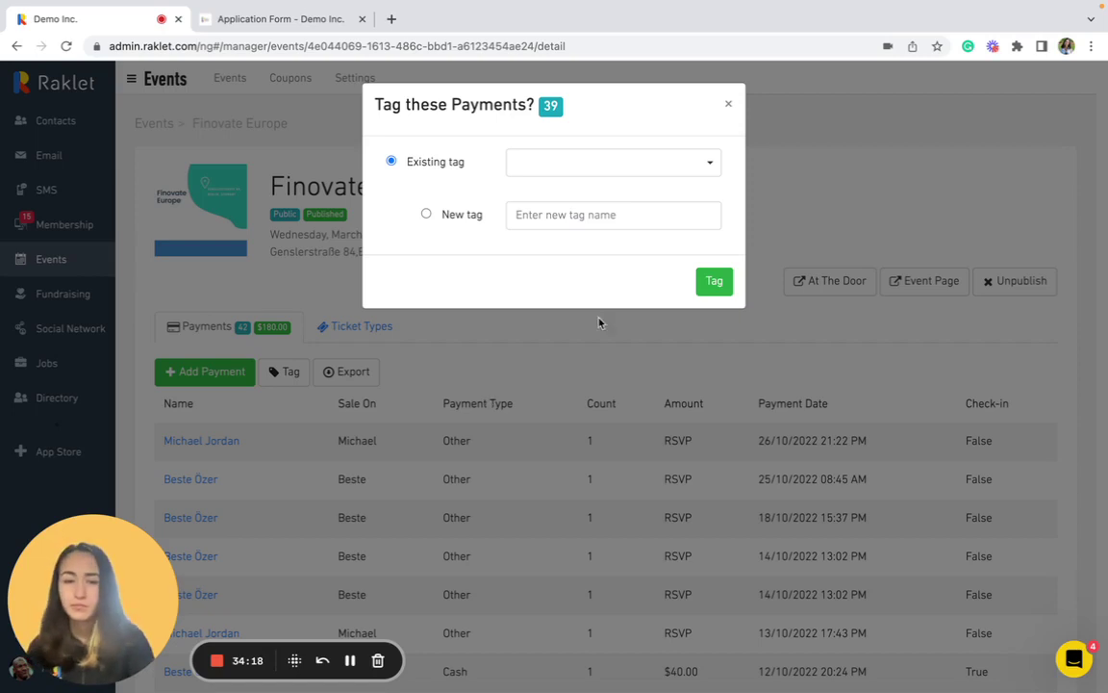
left_click(728, 104)
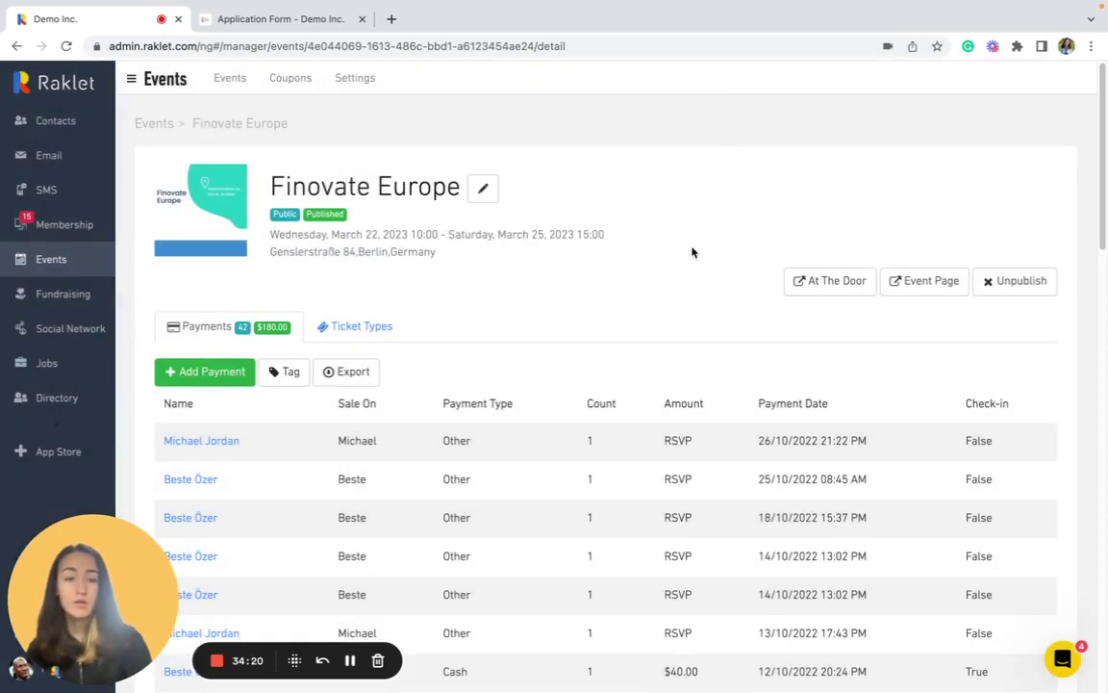
Examine the At The Door guest list for Finovate Europe and return to the event's admin page
left_click(817, 284)
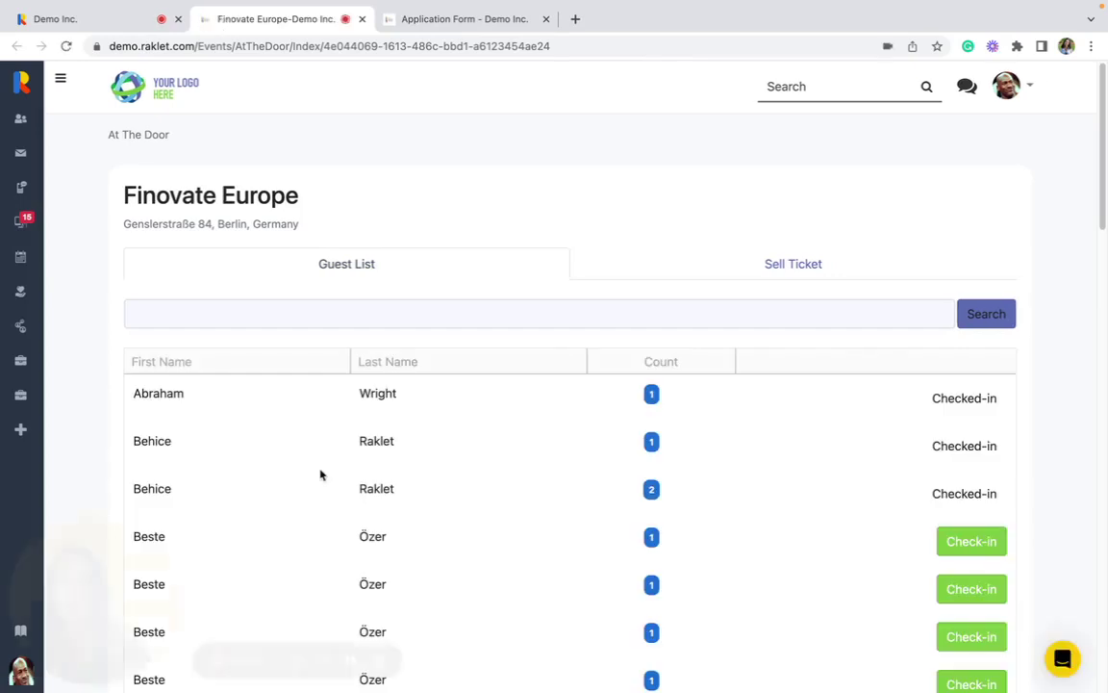
scroll(321, 475, "down", 5)
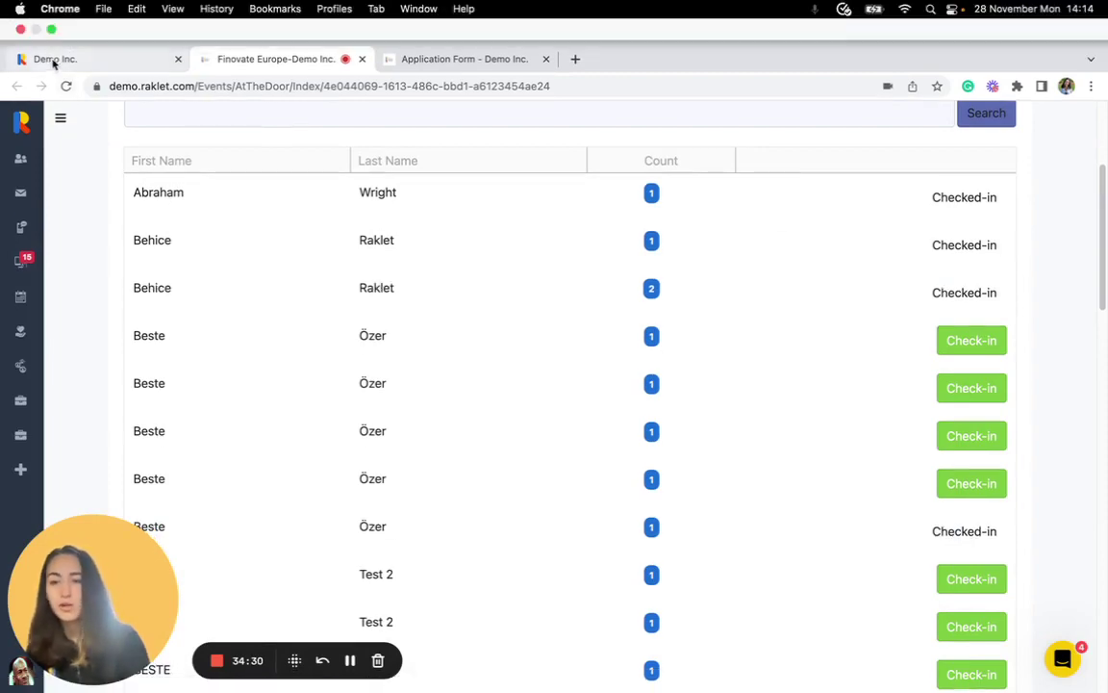
left_click(50, 60)
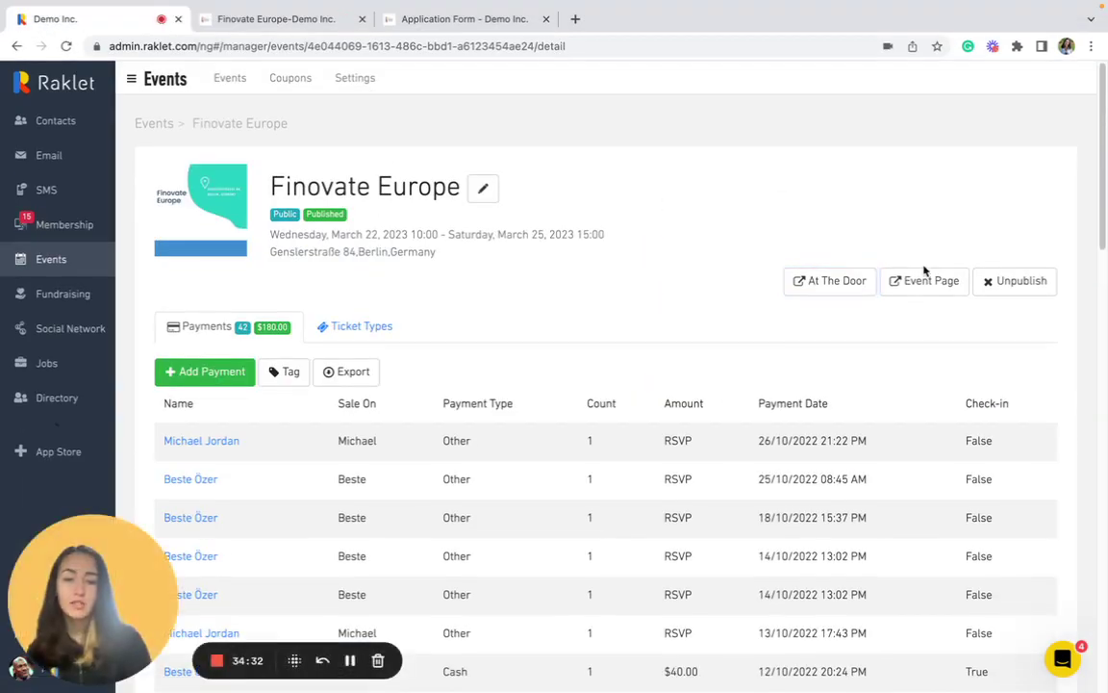
View the public event page of Finovate Europe with its ticket options, and return to the event's admin page
left_click(922, 284)
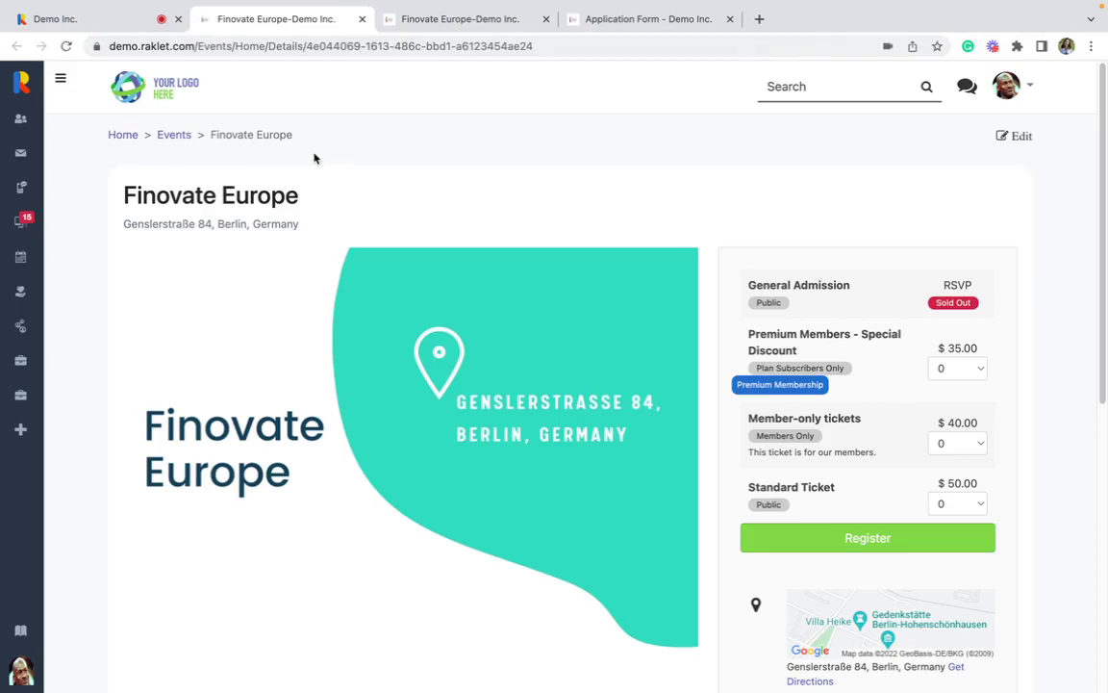
scroll(315, 585, "down", 5)
scroll(315, 585, "up", 5)
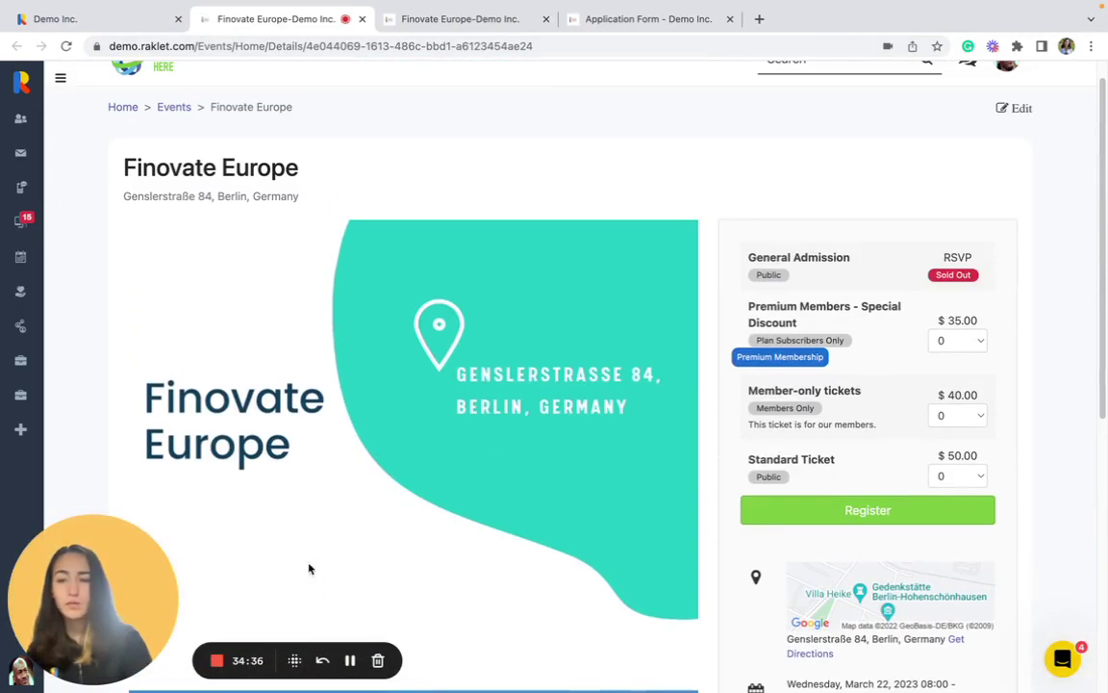
left_click(97, 22)
Review the ticket types of the Finovate Europe event, including their prices, sales limits and access levels
scroll(366, 262, "down", 1)
left_click(375, 285)
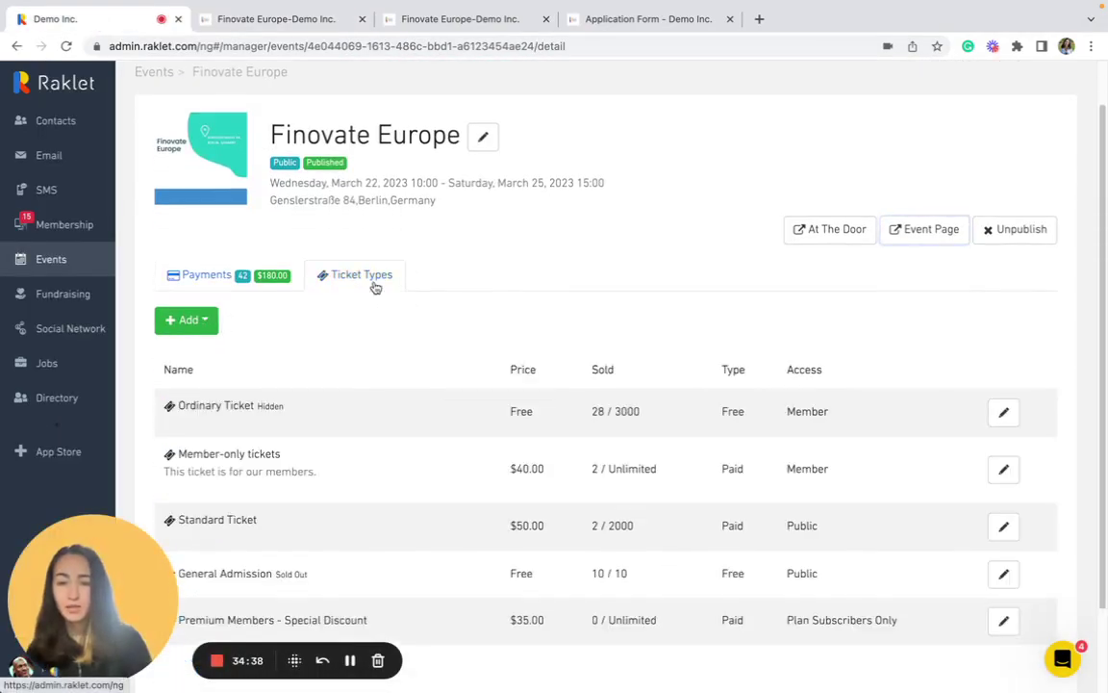
scroll(384, 286, "down", 2)
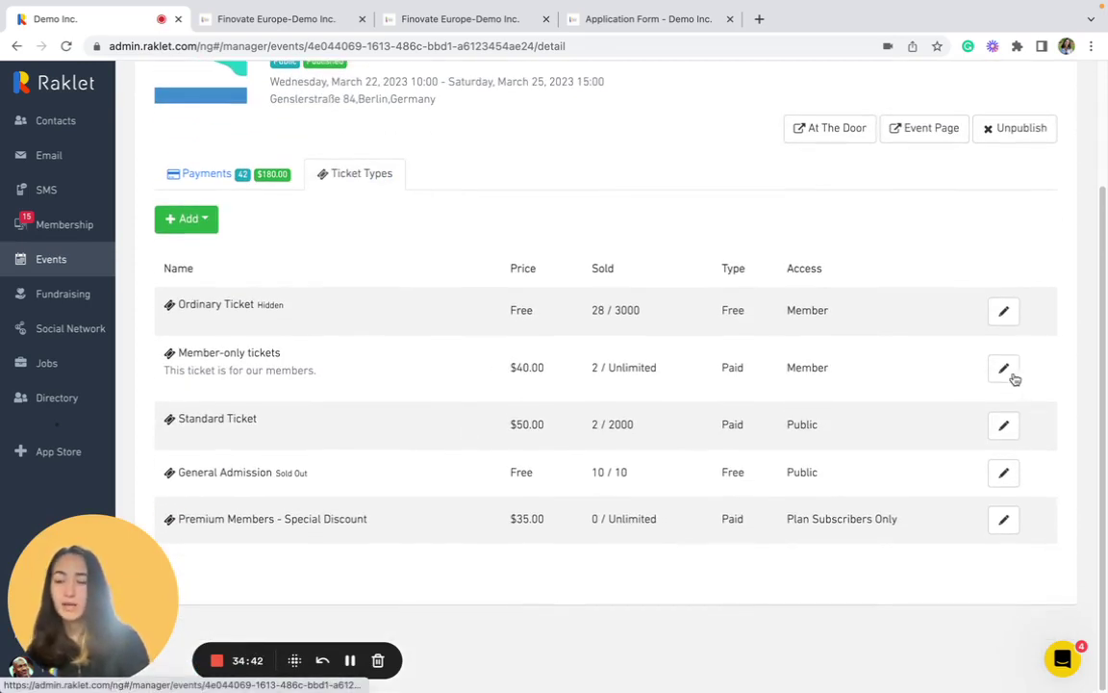
scroll(913, 216, "up", 3)
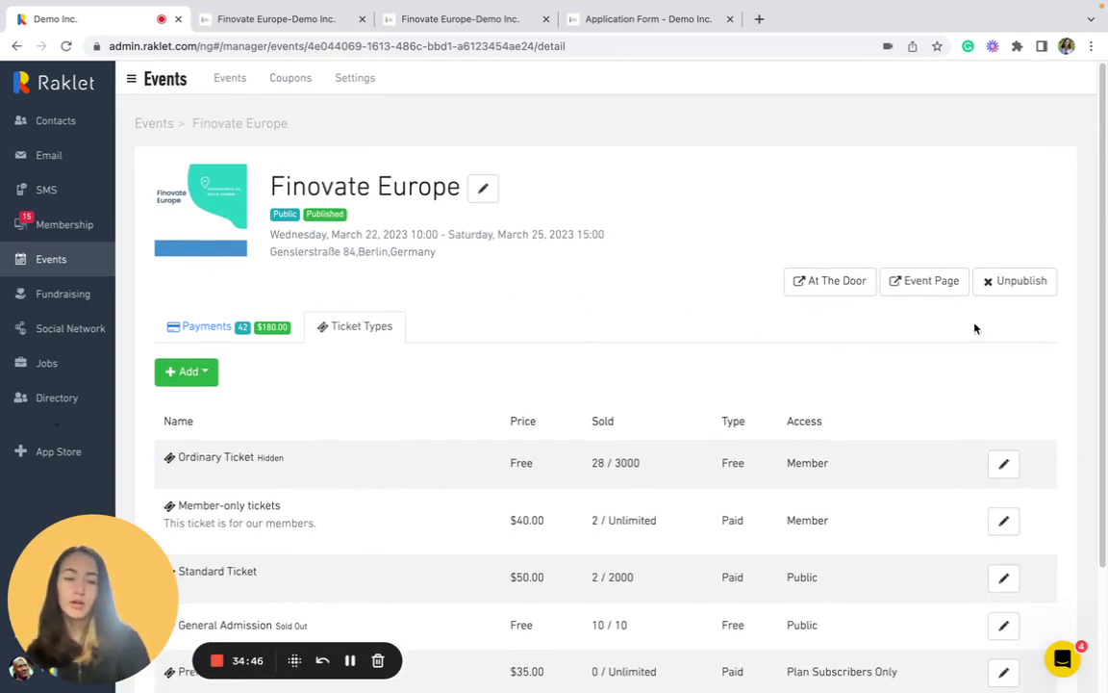
Check the event coupons and the email templates offered for the Event Registration notification, leaving Event Receipt selected
left_click(300, 80)
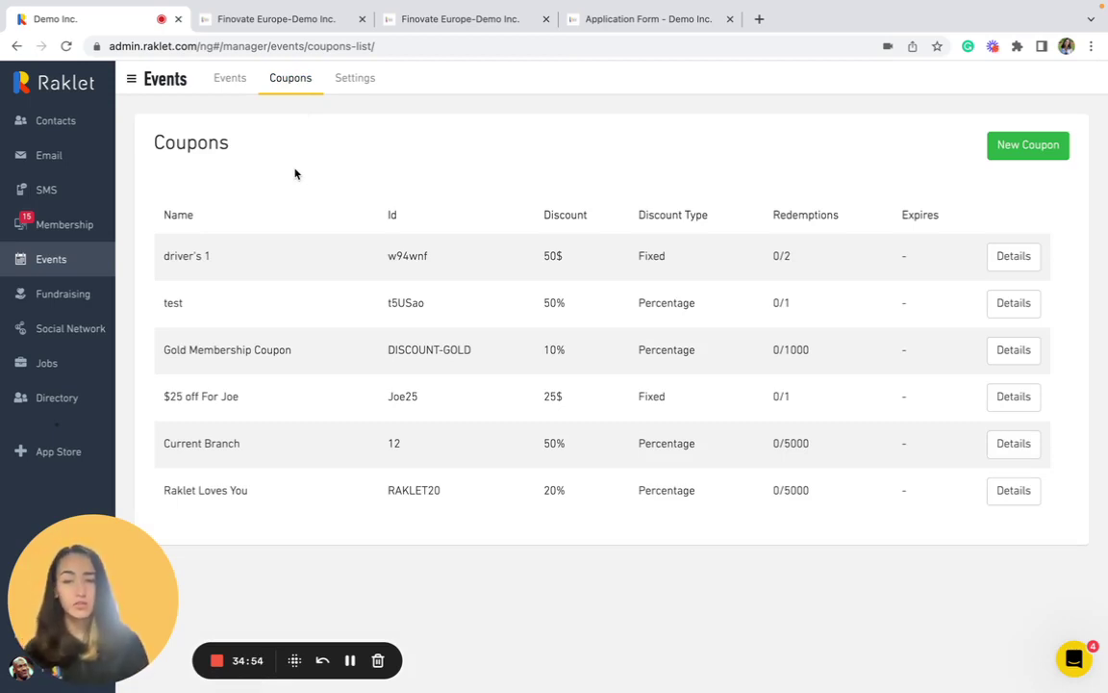
left_click(358, 89)
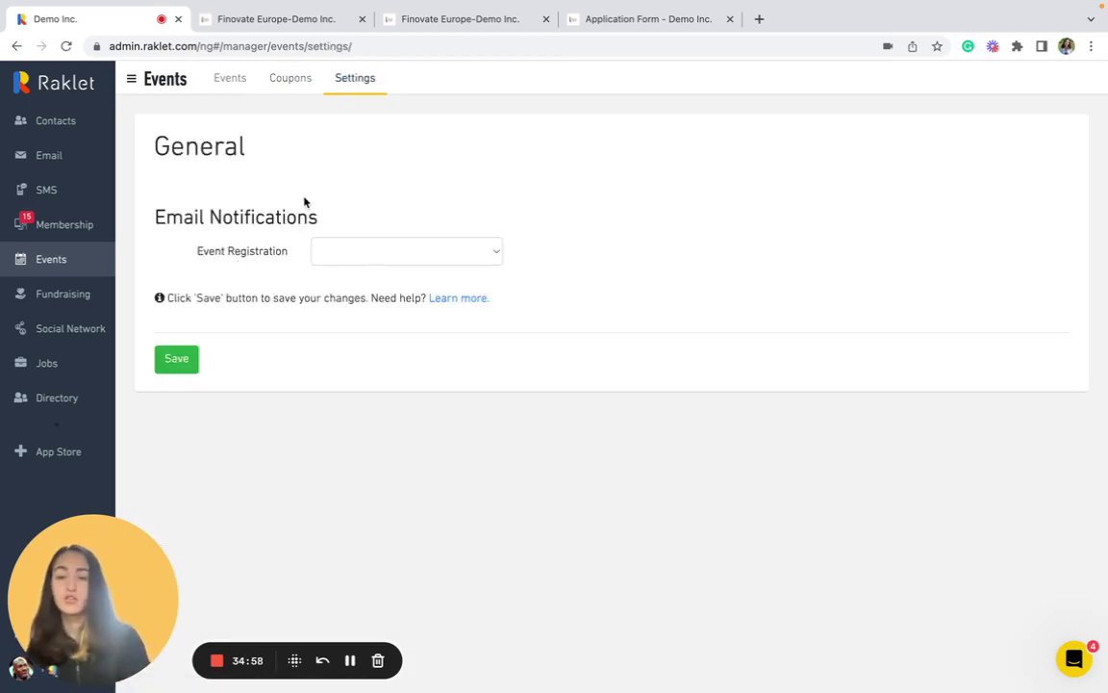
double_click(288, 217)
left_click(400, 208)
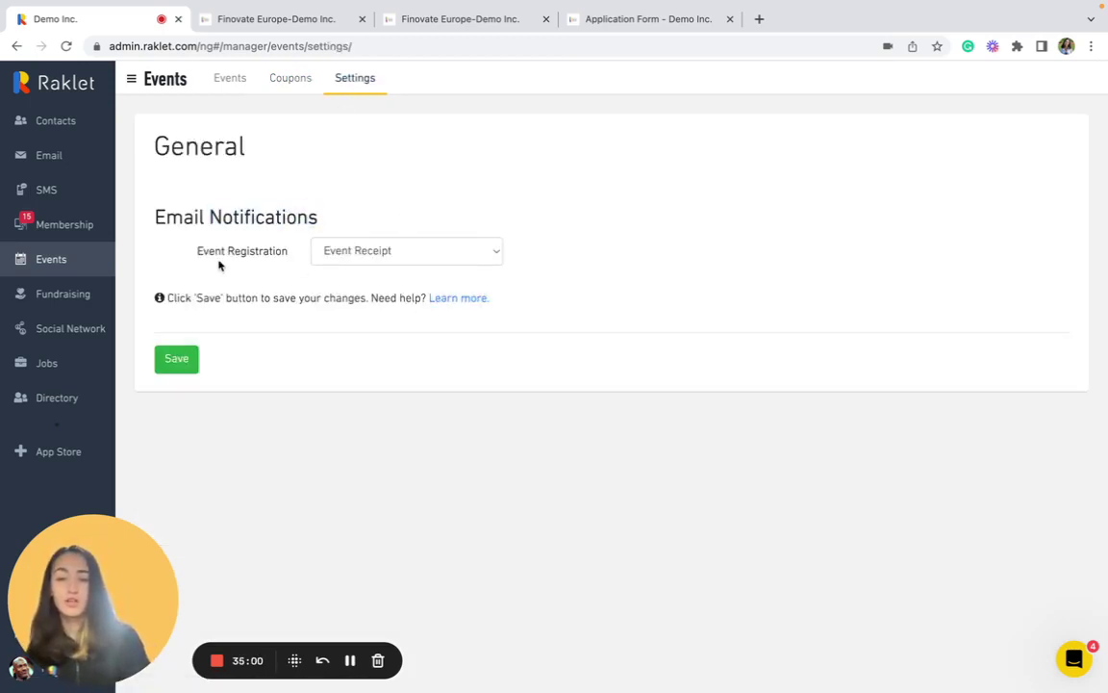
left_click(341, 260)
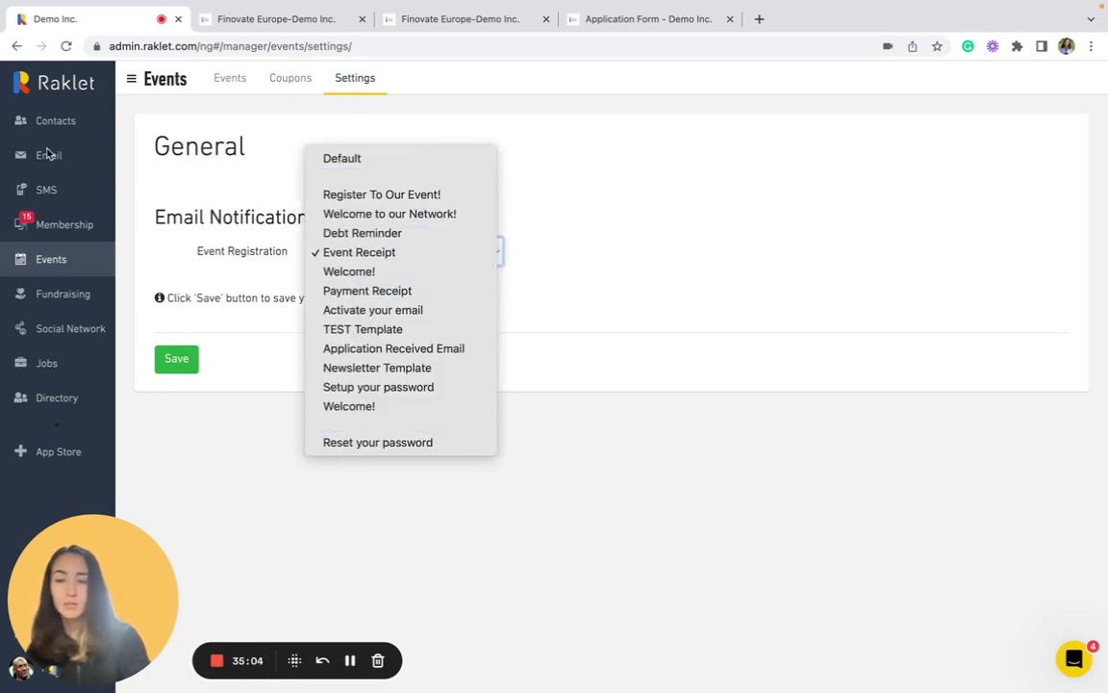
left_click(269, 216)
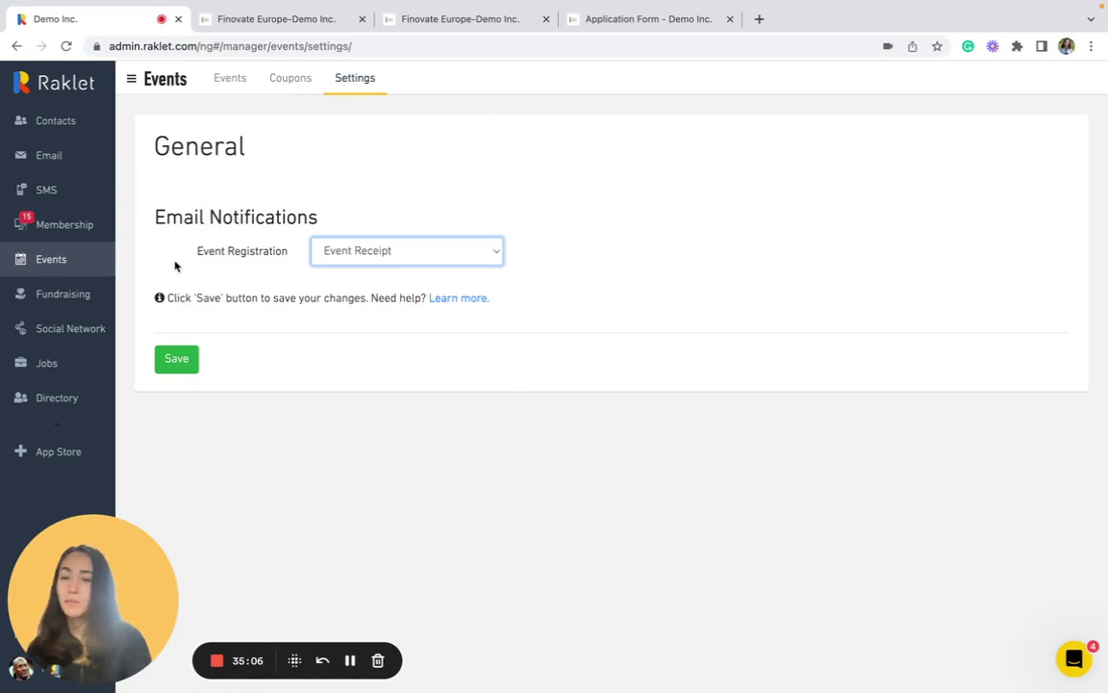
Open the Cat Rescue Club campaign from the fundraising campaigns for editing and review its general settings
left_click(90, 295)
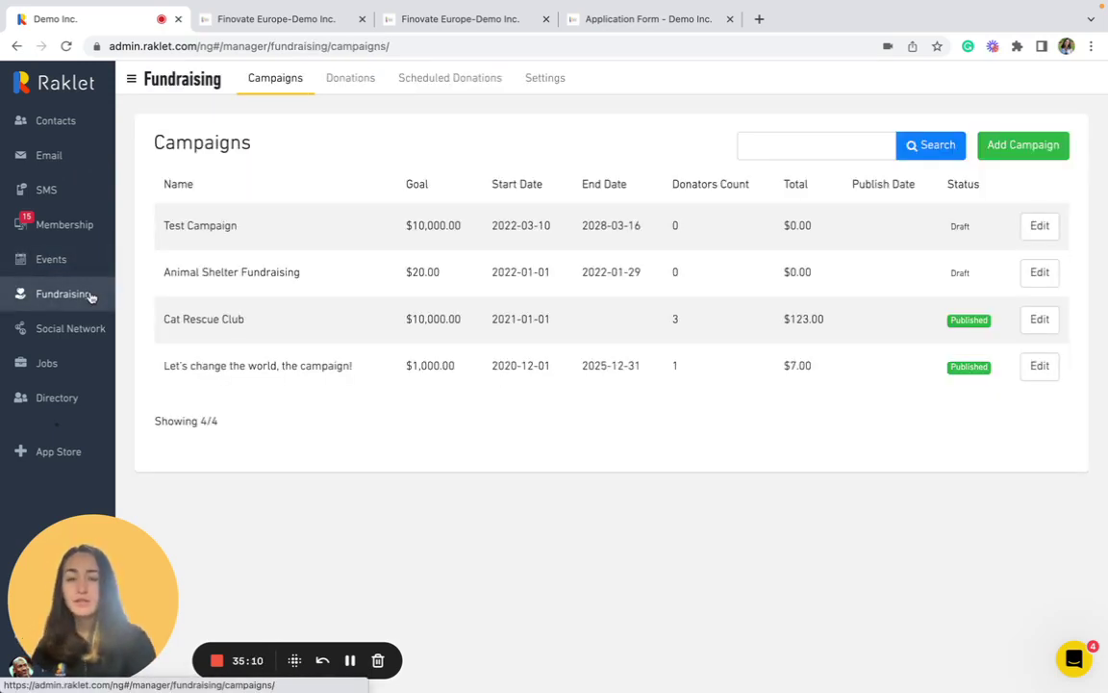
left_click(1039, 330)
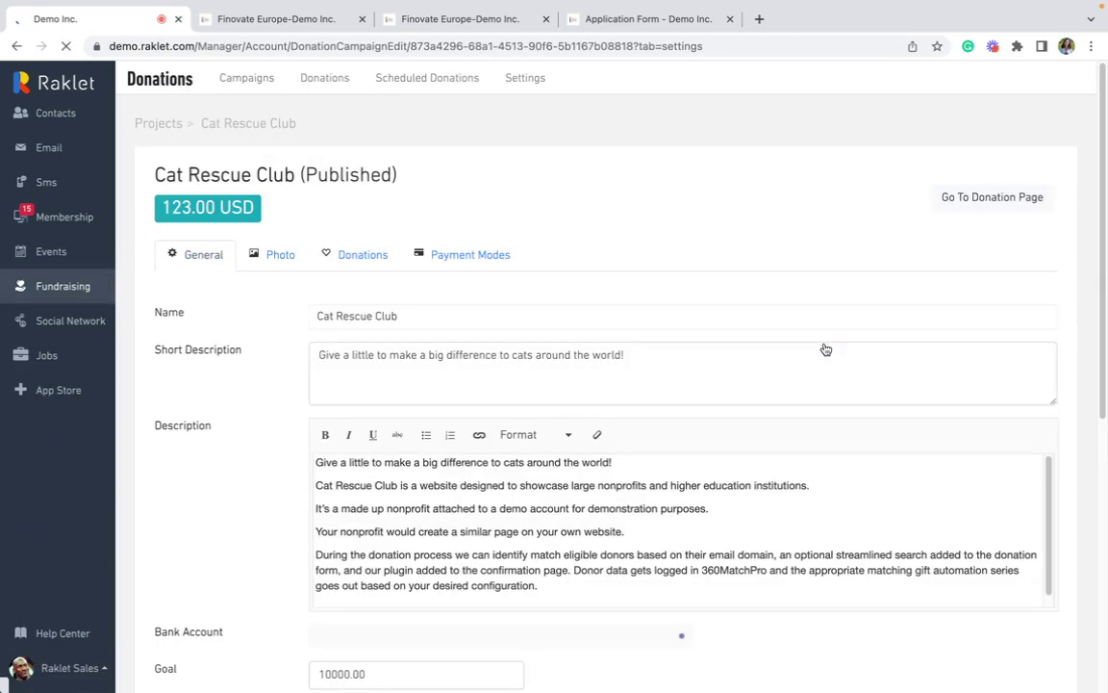
scroll(825, 349, "down", 4)
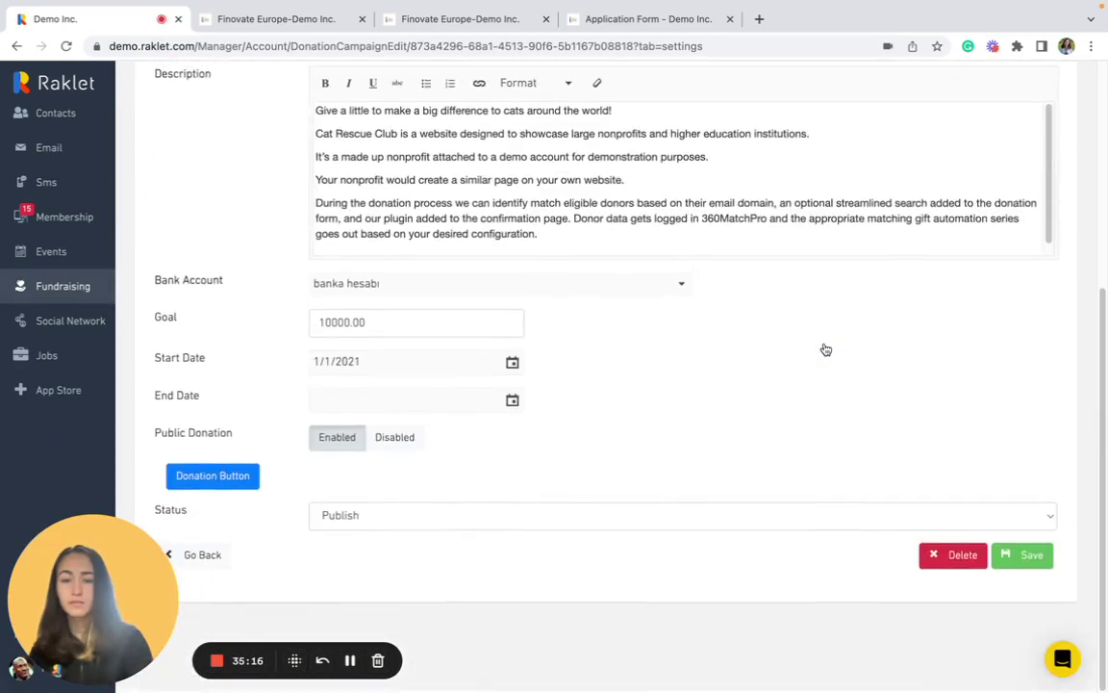
scroll(823, 349, "up", 5)
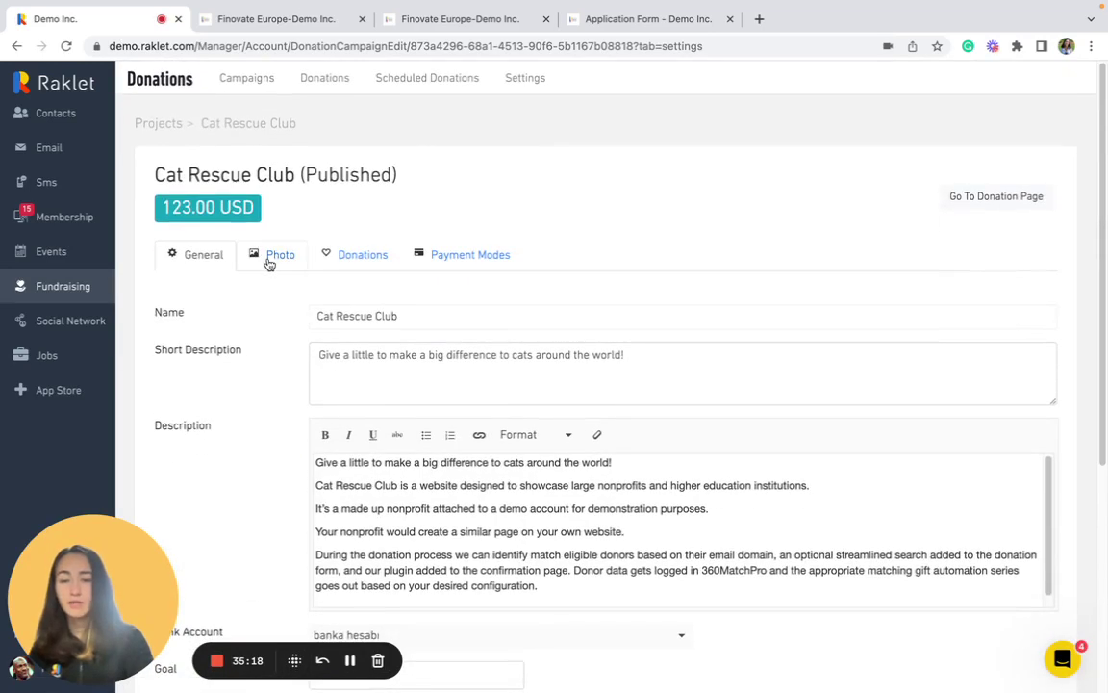
Review the Cat Rescue Club campaign's donations list and open its payment modes
left_click(339, 252)
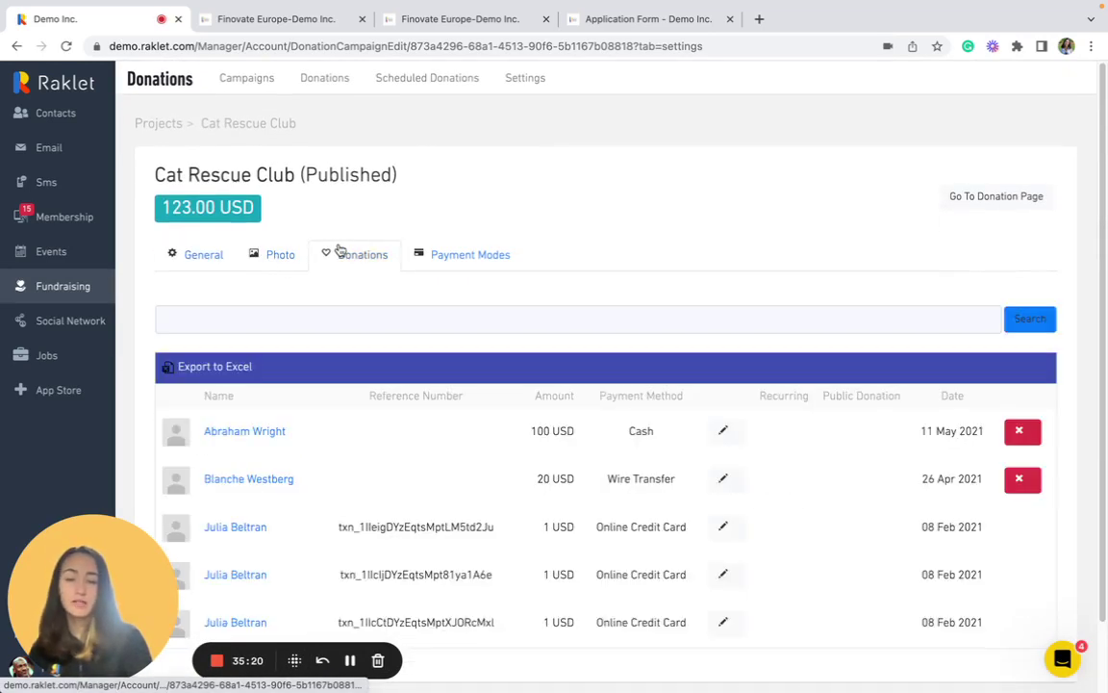
scroll(344, 627, "down", 1)
scroll(344, 627, "up", 2)
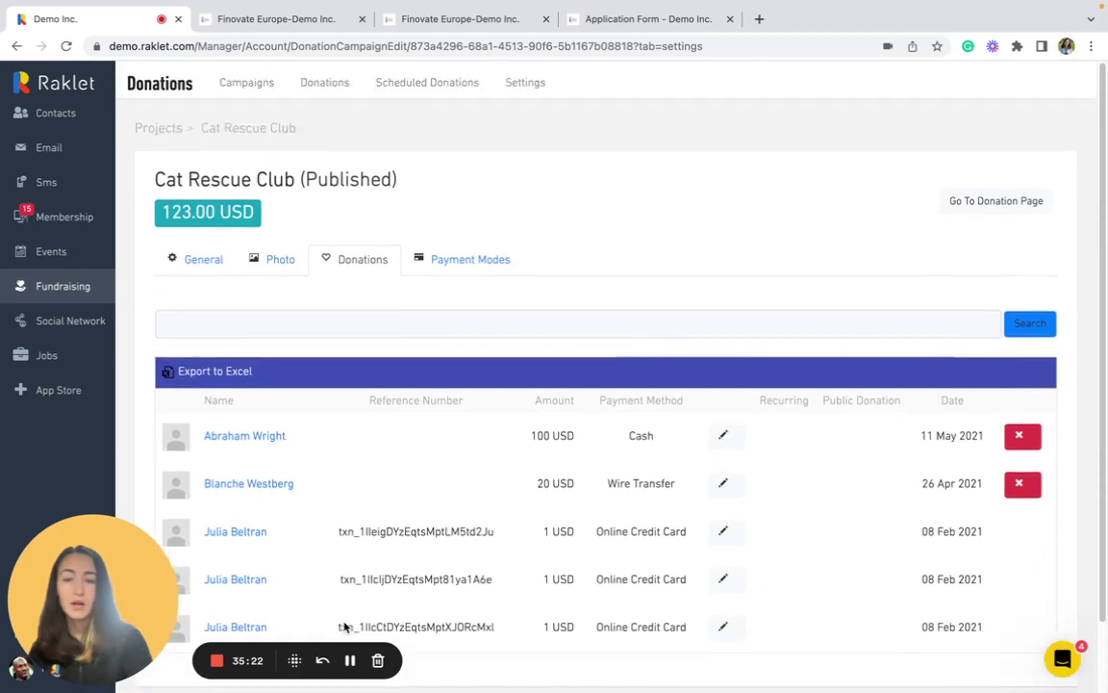
left_click(485, 256)
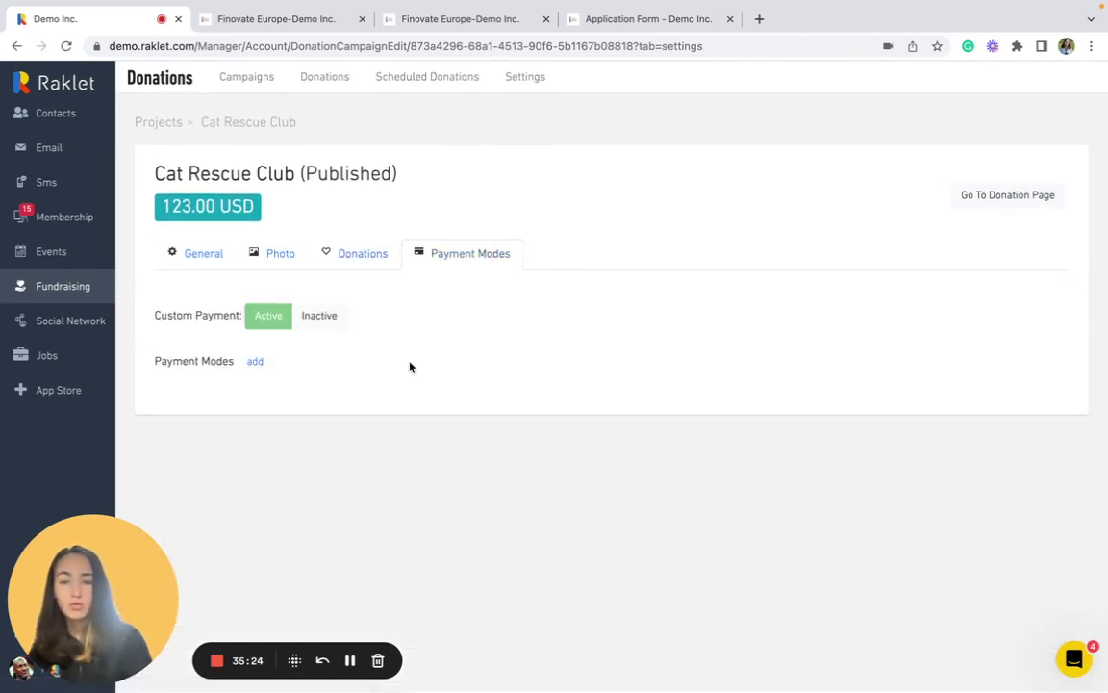
Review the list of all fundraising donations with their projects, amounts and payment methods, and activate its search field
left_click(314, 83)
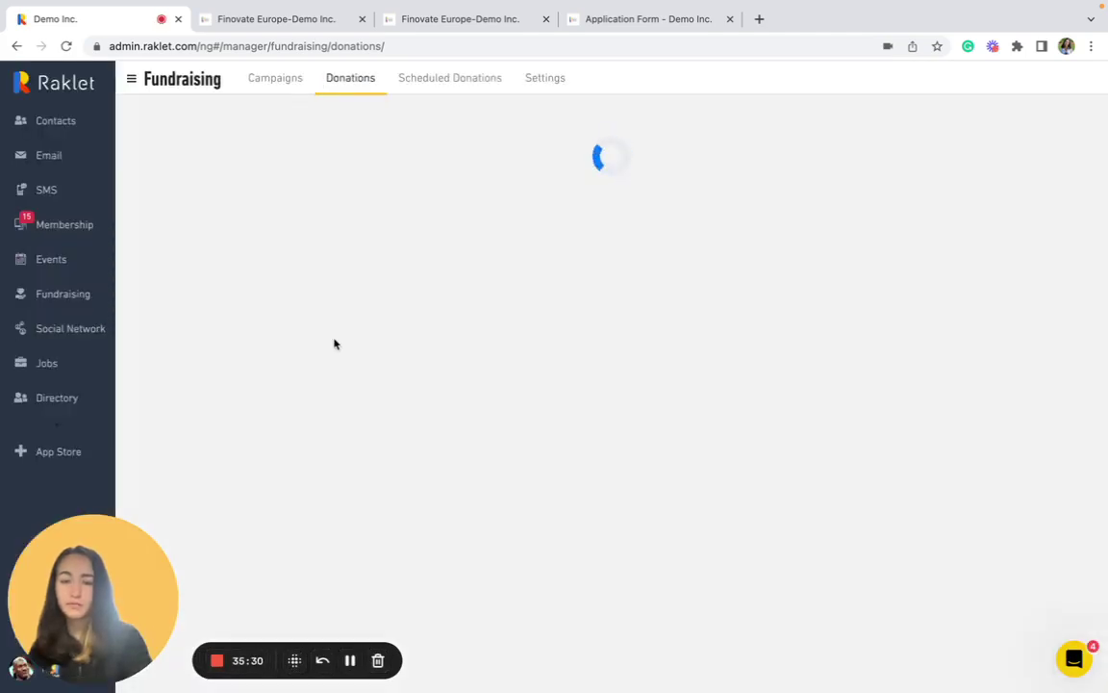
scroll(334, 345, "down", 3)
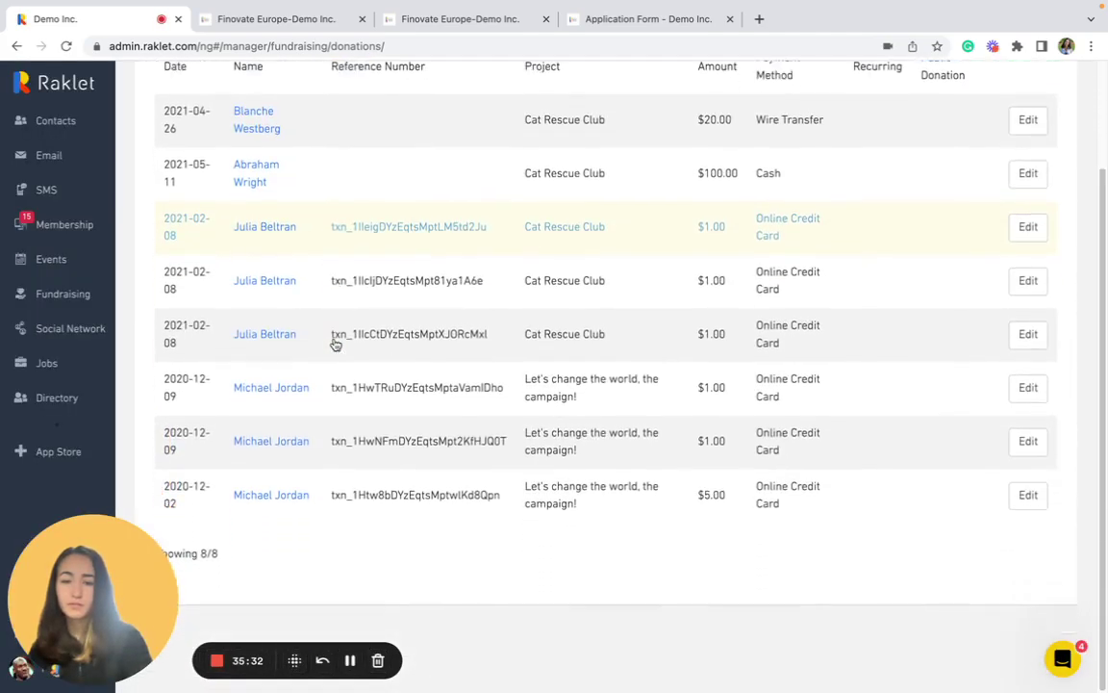
scroll(335, 345, "up", 3)
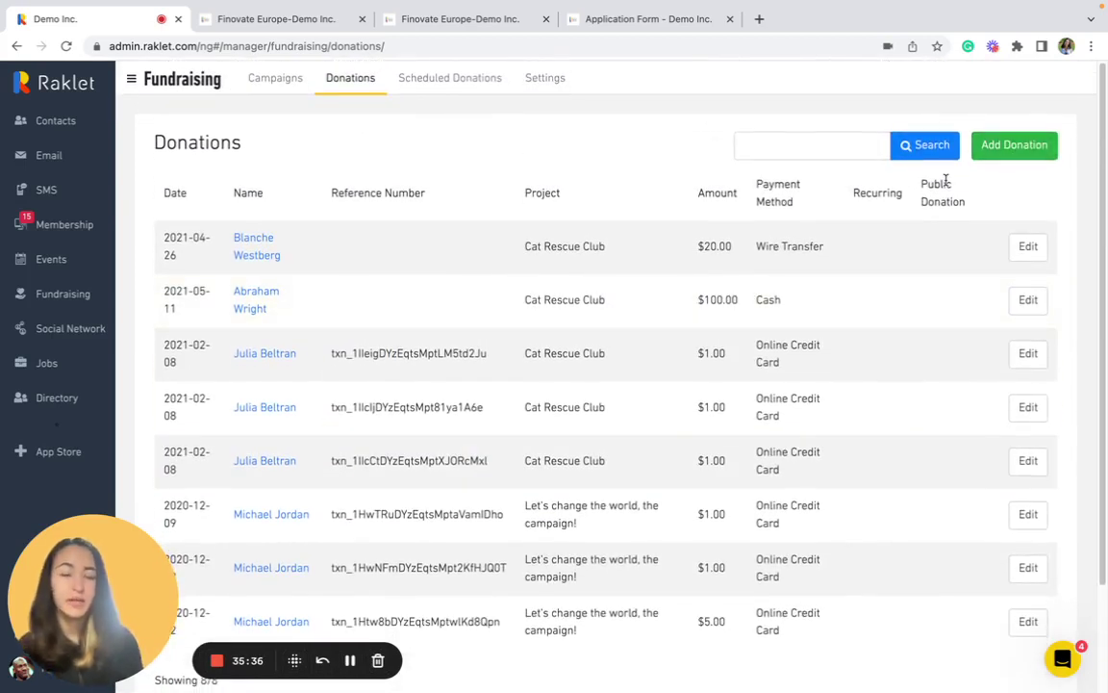
left_click(770, 144)
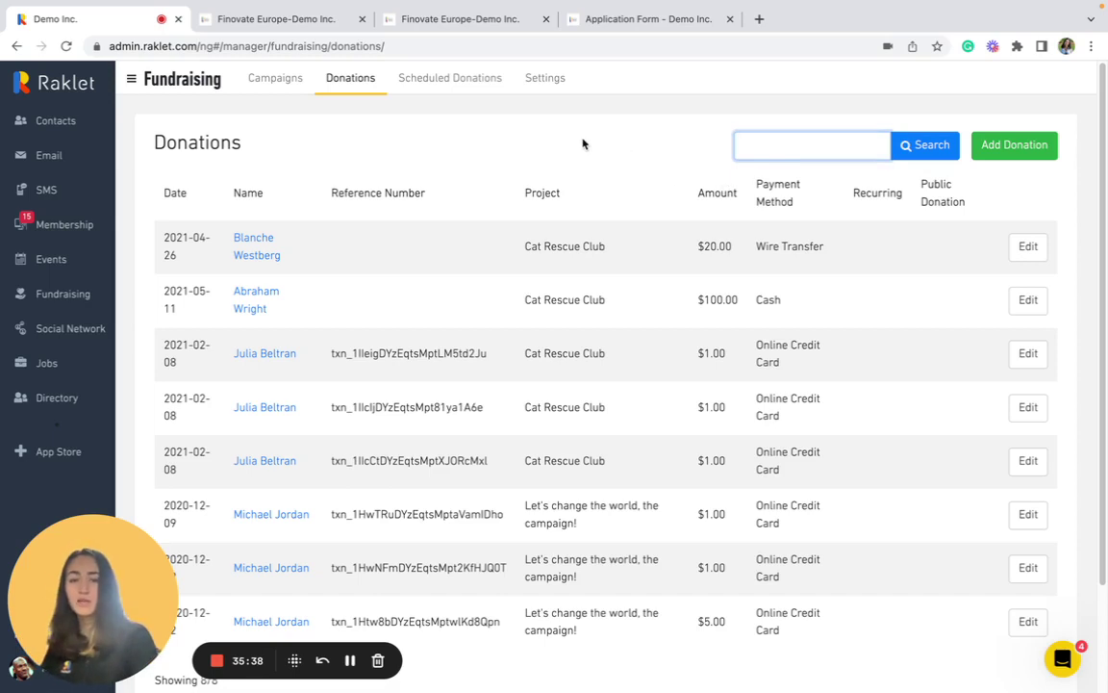
Check the scheduled donations and the fundraising settings for the default bank account and other donation options
left_click(461, 83)
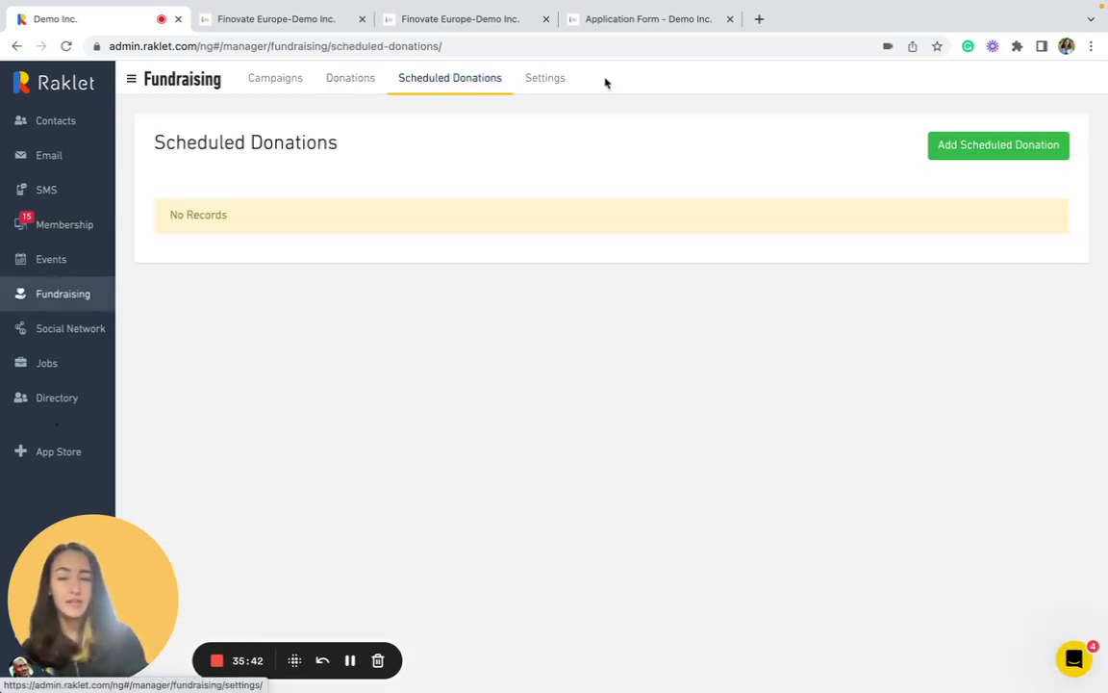
left_click(549, 81)
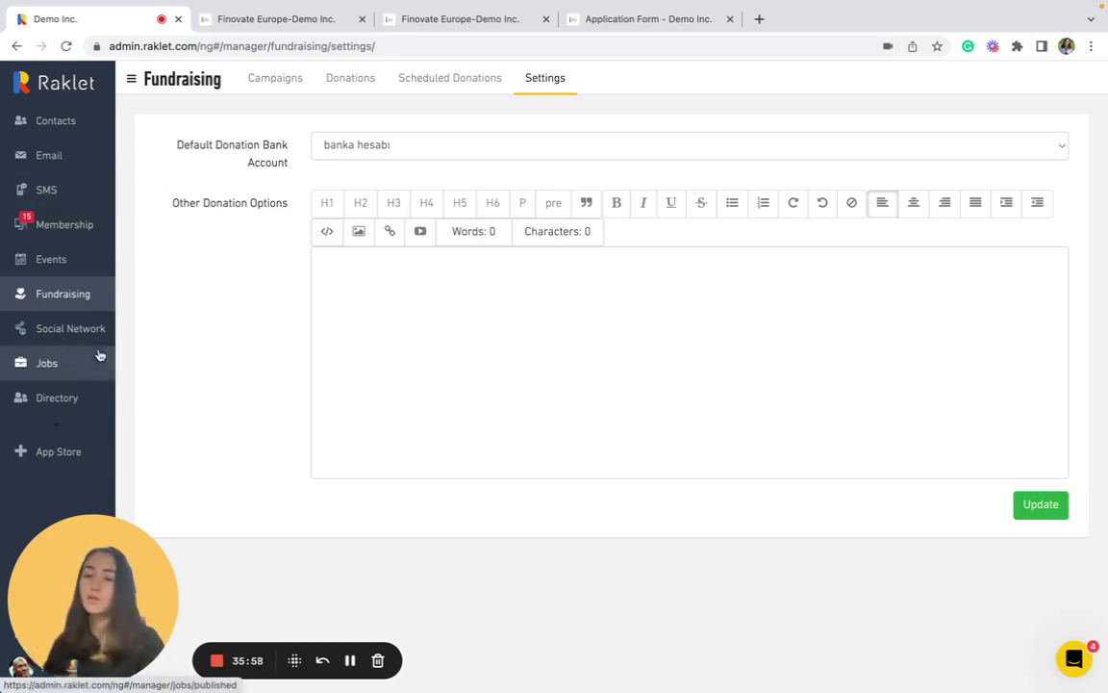
Open the social network section and look over its boards and pages lists
left_click(41, 337)
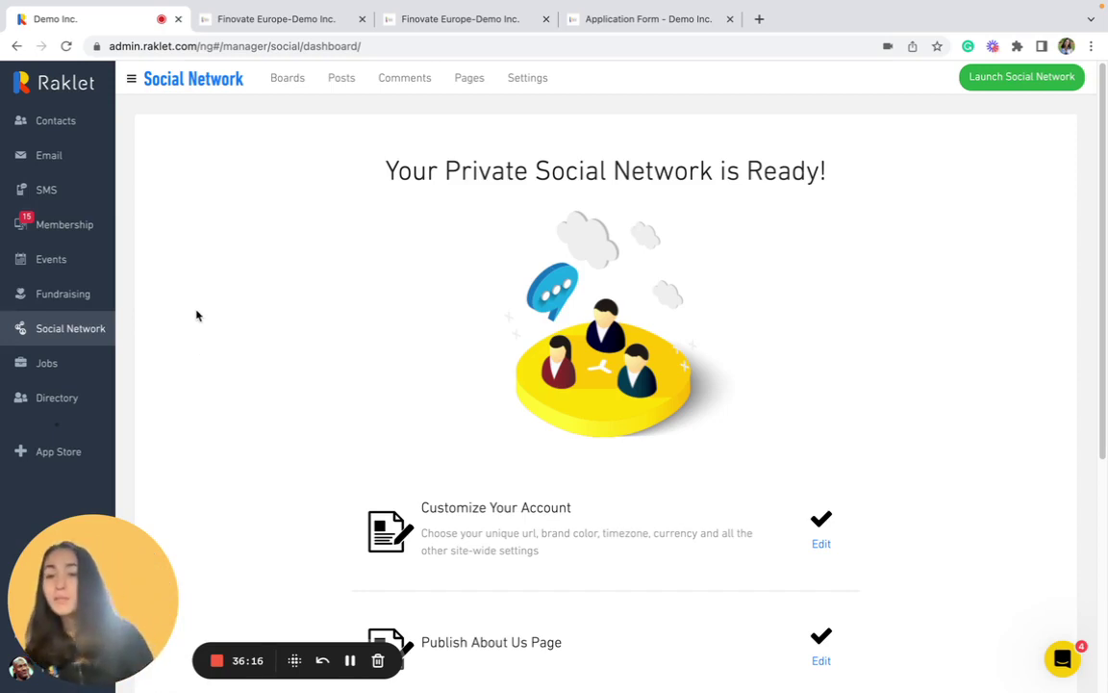
left_click(286, 78)
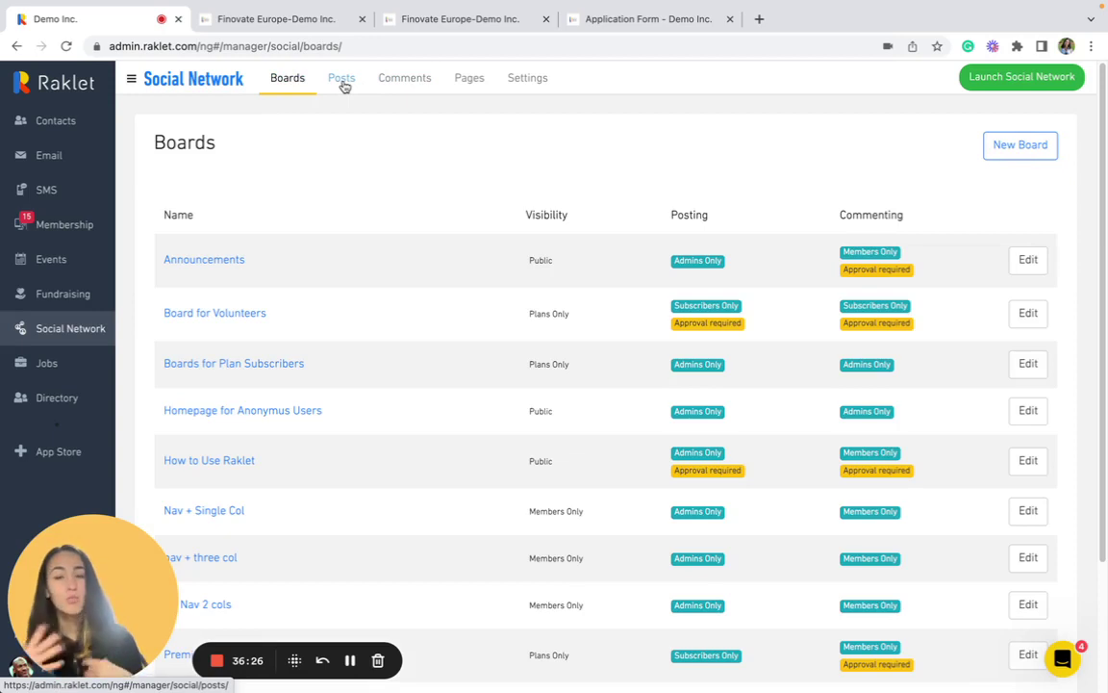
left_click(466, 83)
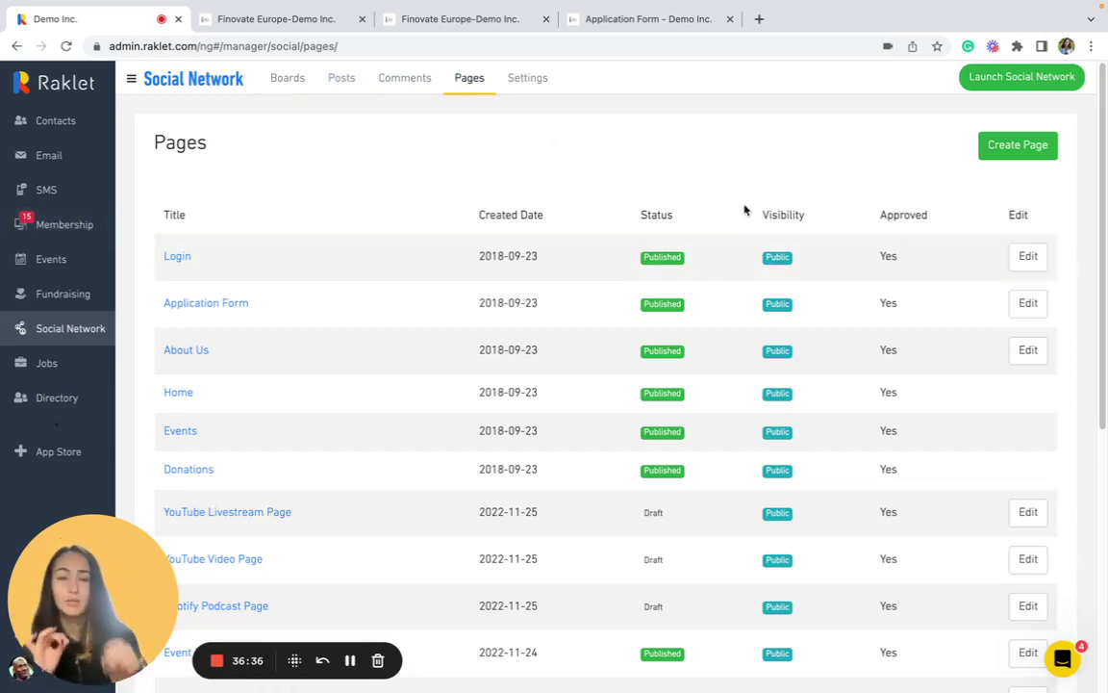
Review the visibility, posting and commenting permissions of all social network boards
left_click(289, 78)
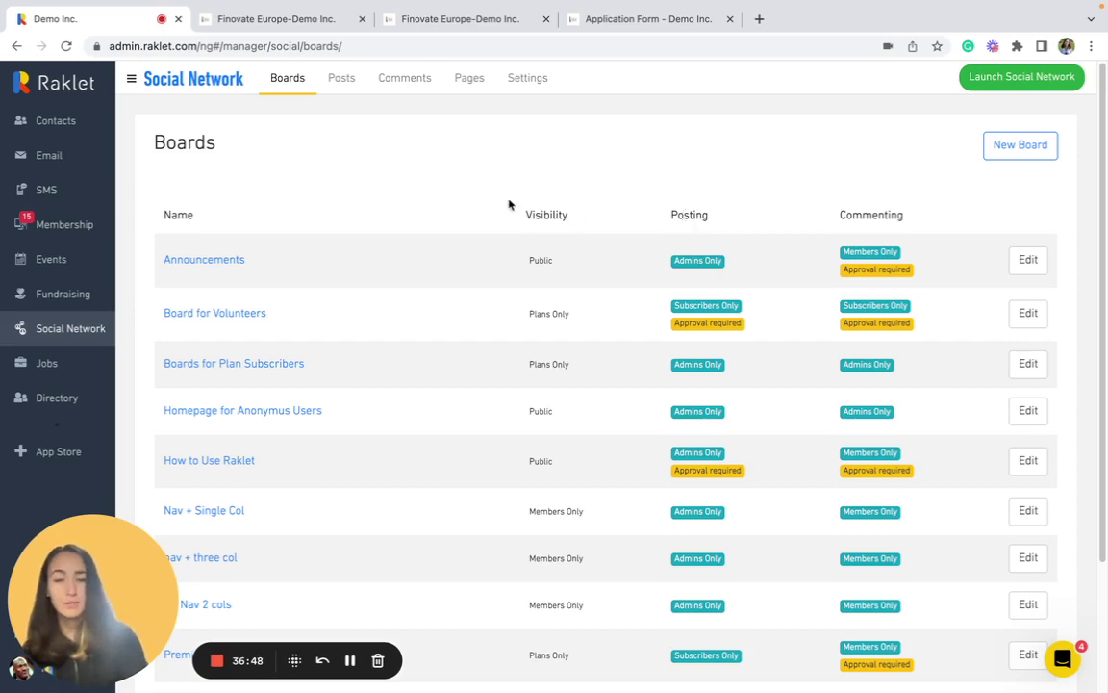
scroll(873, 220, "down", 1)
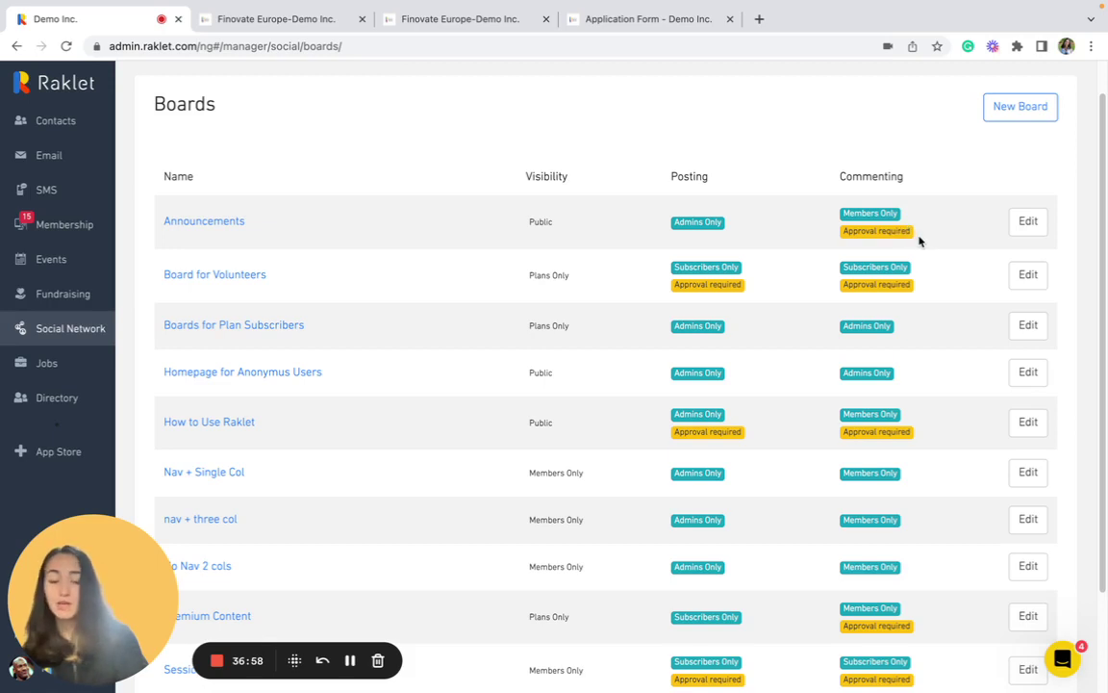
scroll(918, 240, "down", 1)
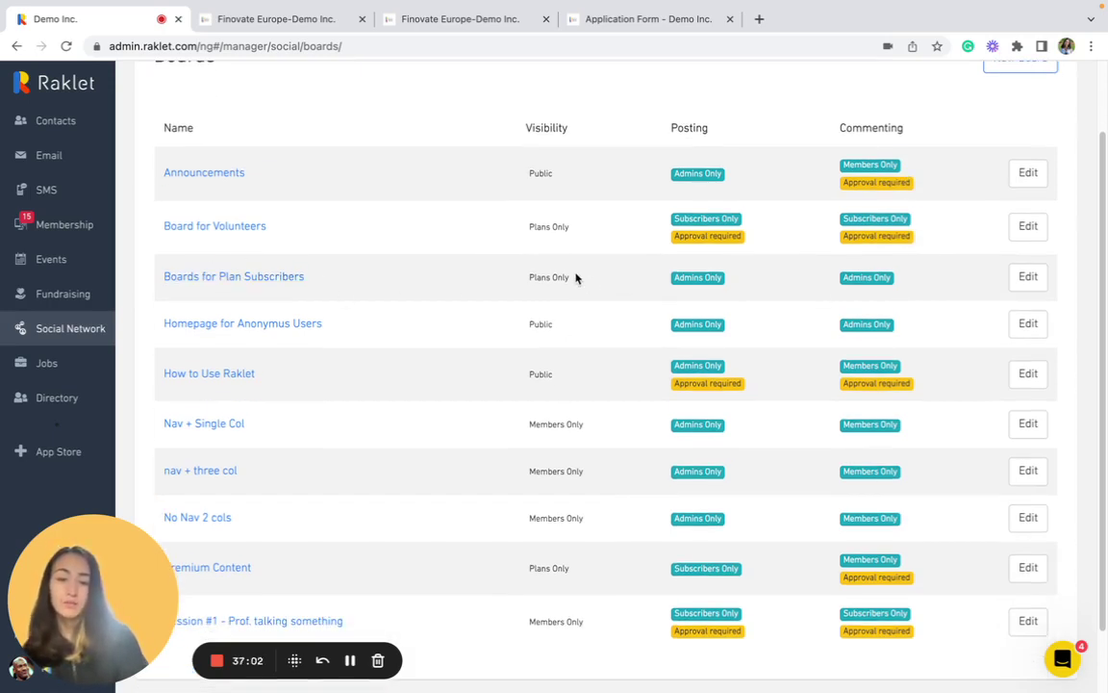
scroll(575, 278, "down", 1)
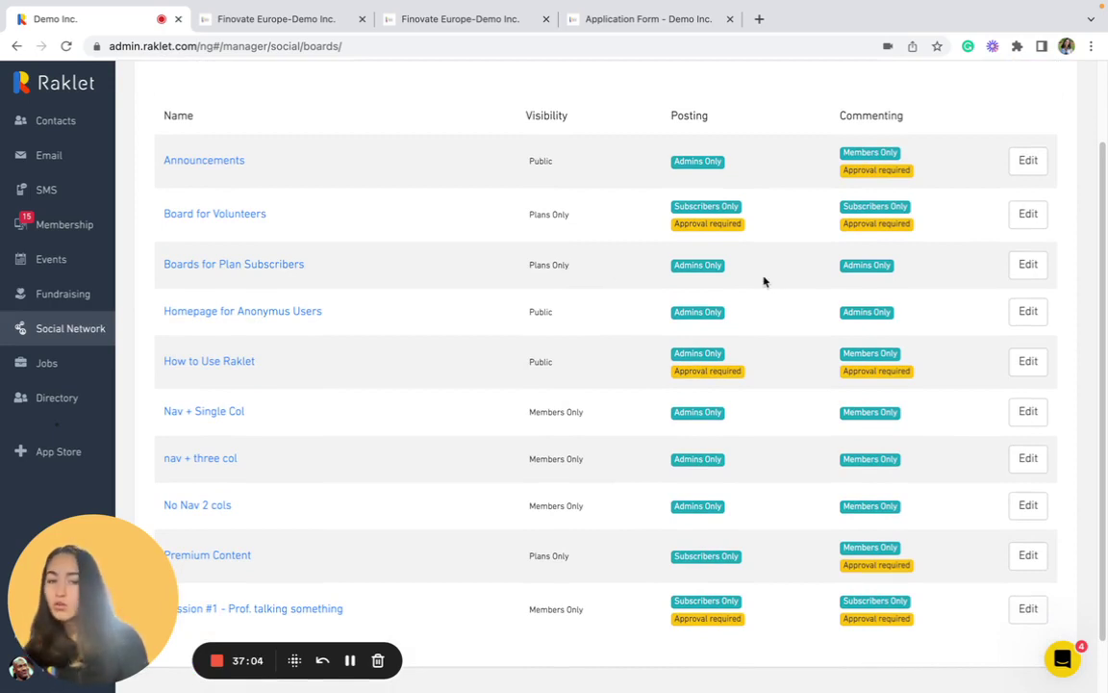
scroll(893, 282, "down", 1)
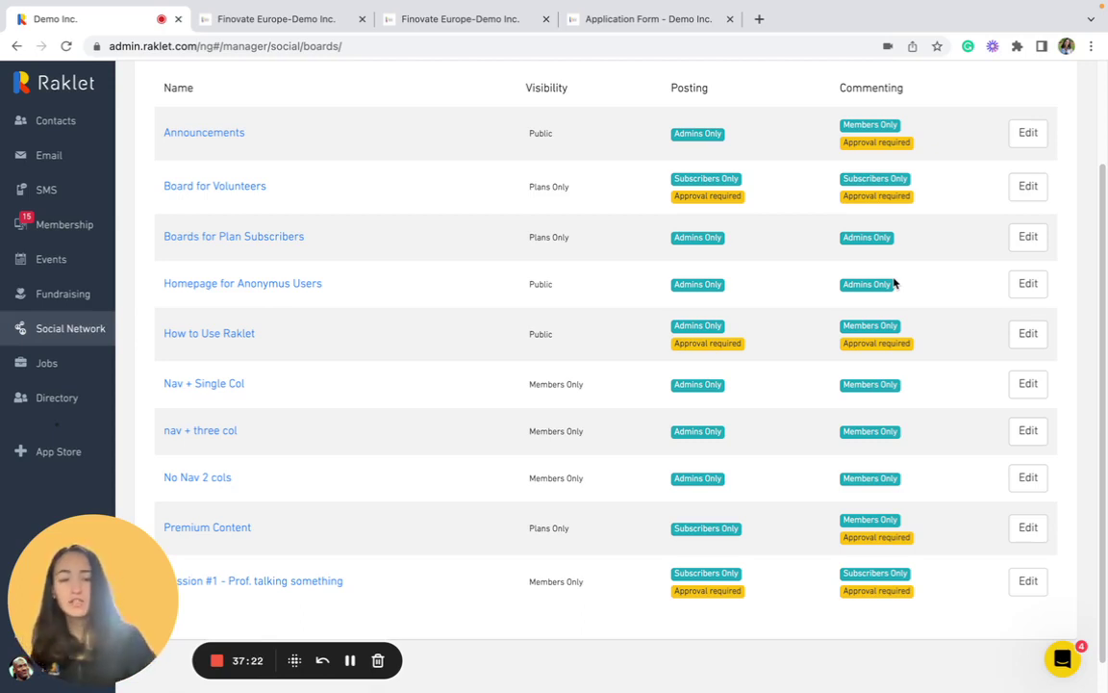
scroll(894, 283, "up", 3)
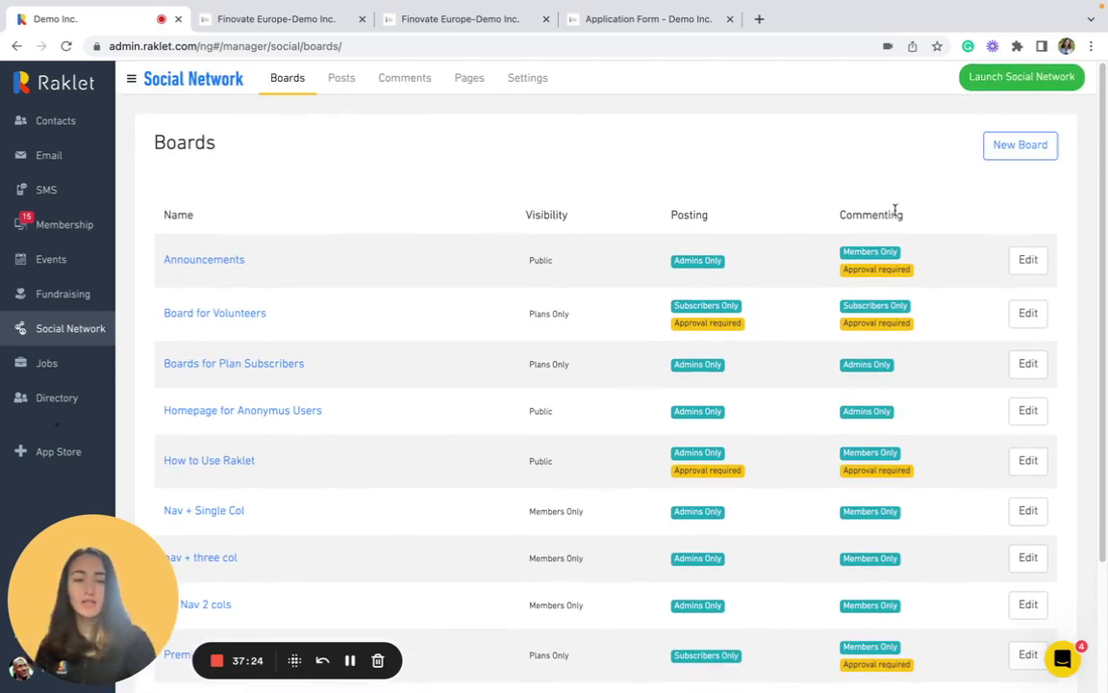
Review the social network comments list with its dates and approval statuses
left_click(459, 89)
left_click(412, 82)
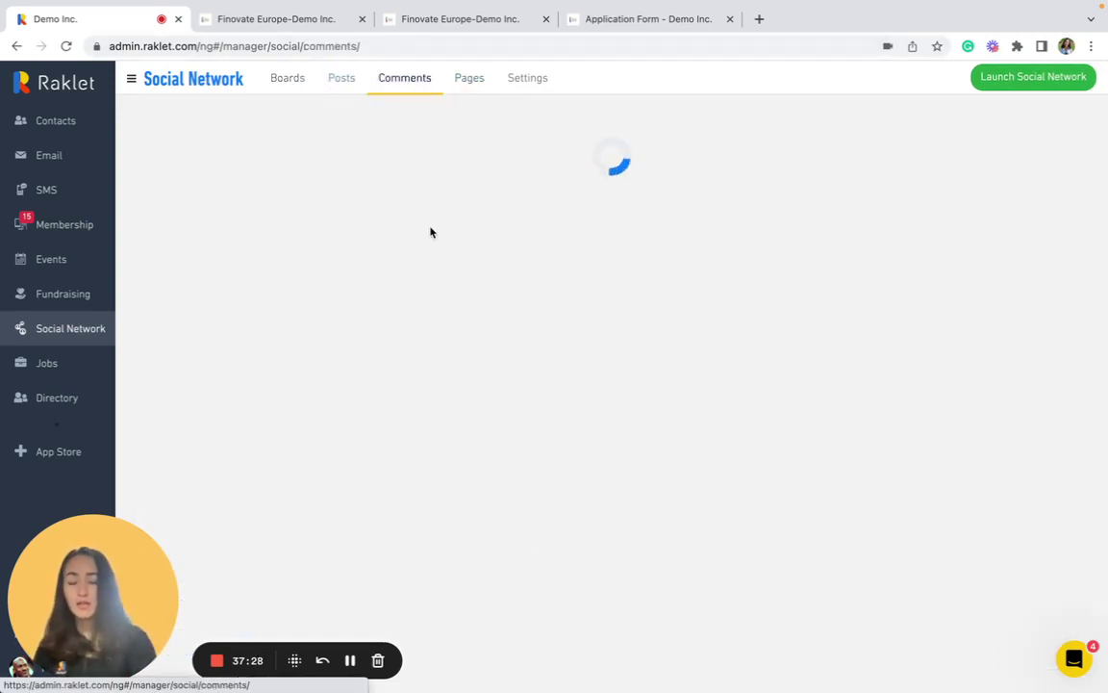
scroll(430, 231, "down", 2)
scroll(1020, 317, "down", 2)
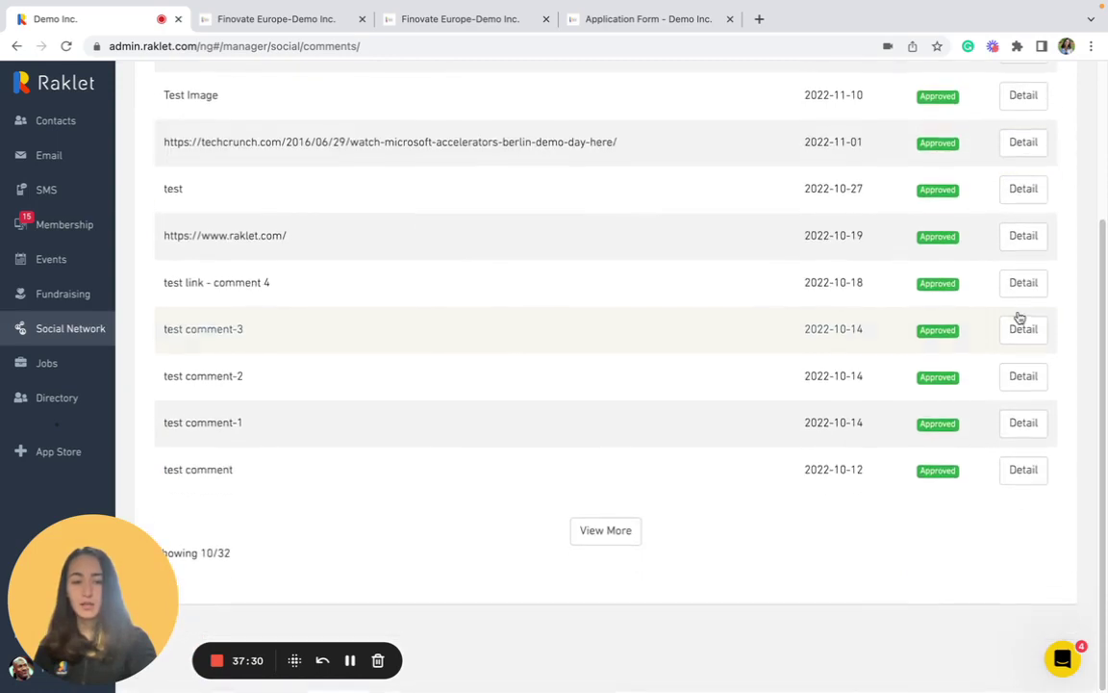
scroll(959, 299, "up", 3)
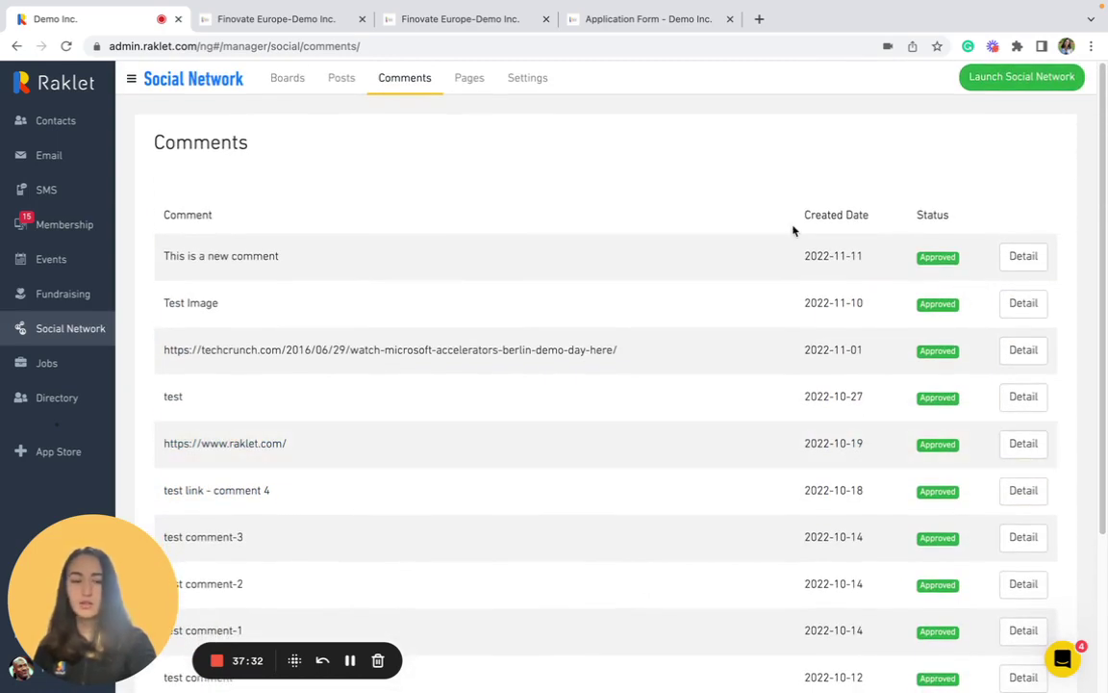
Open the About Us page for editing from the social network pages and review its title and text
left_click(459, 81)
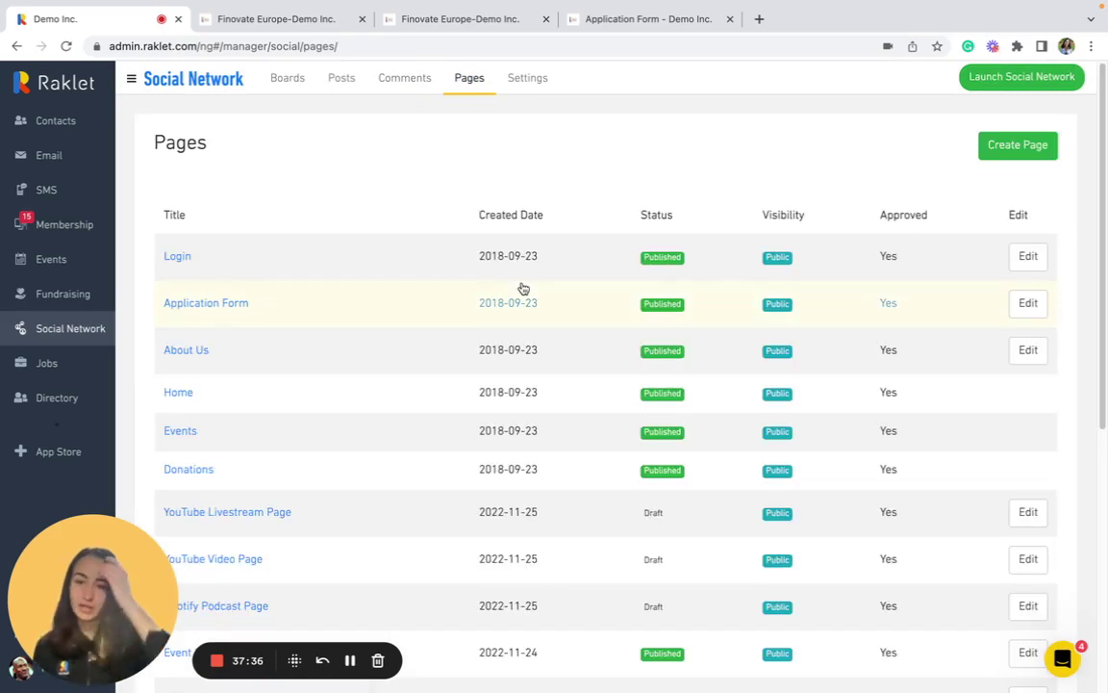
scroll(746, 439, "down", 2)
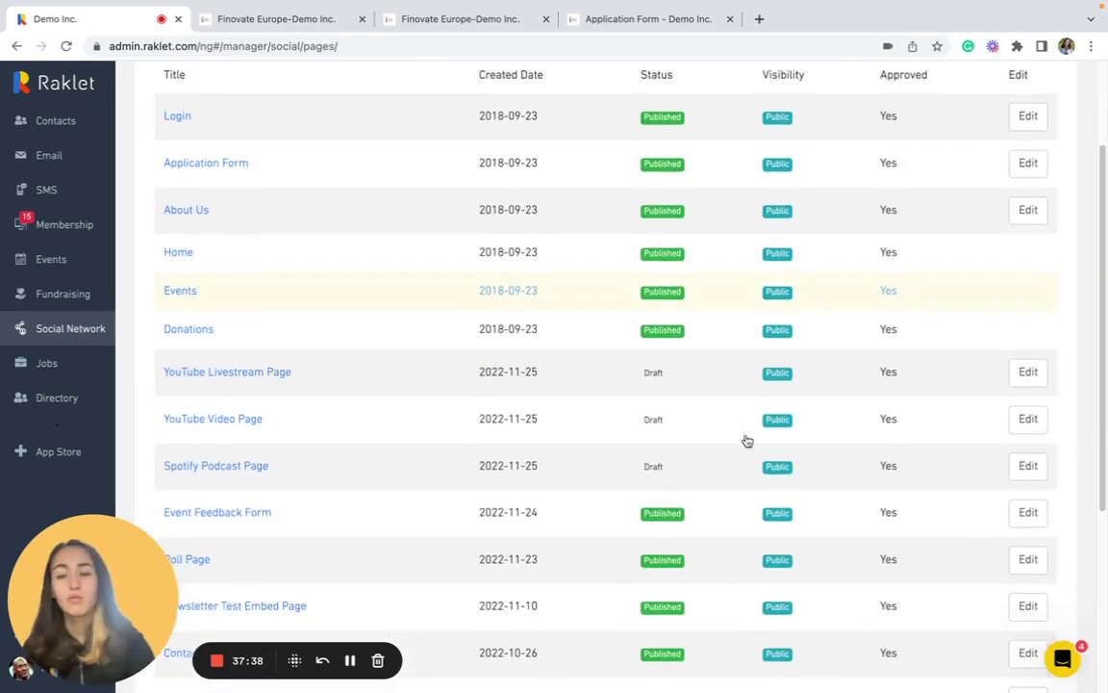
left_click(1025, 217)
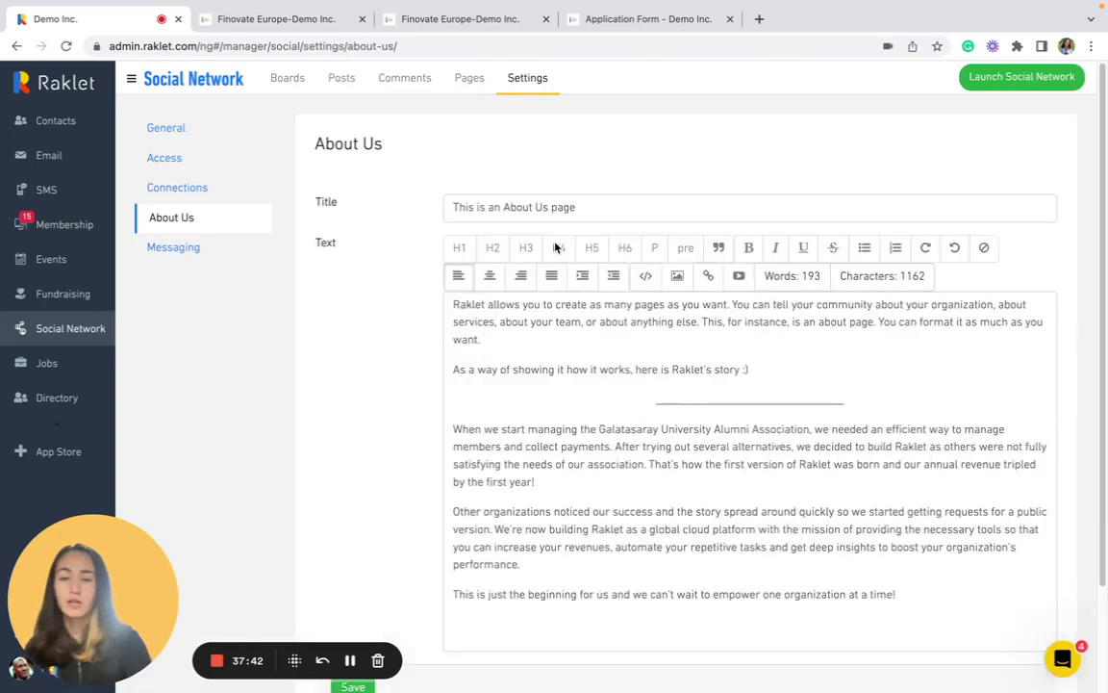
scroll(555, 247, "down", 1)
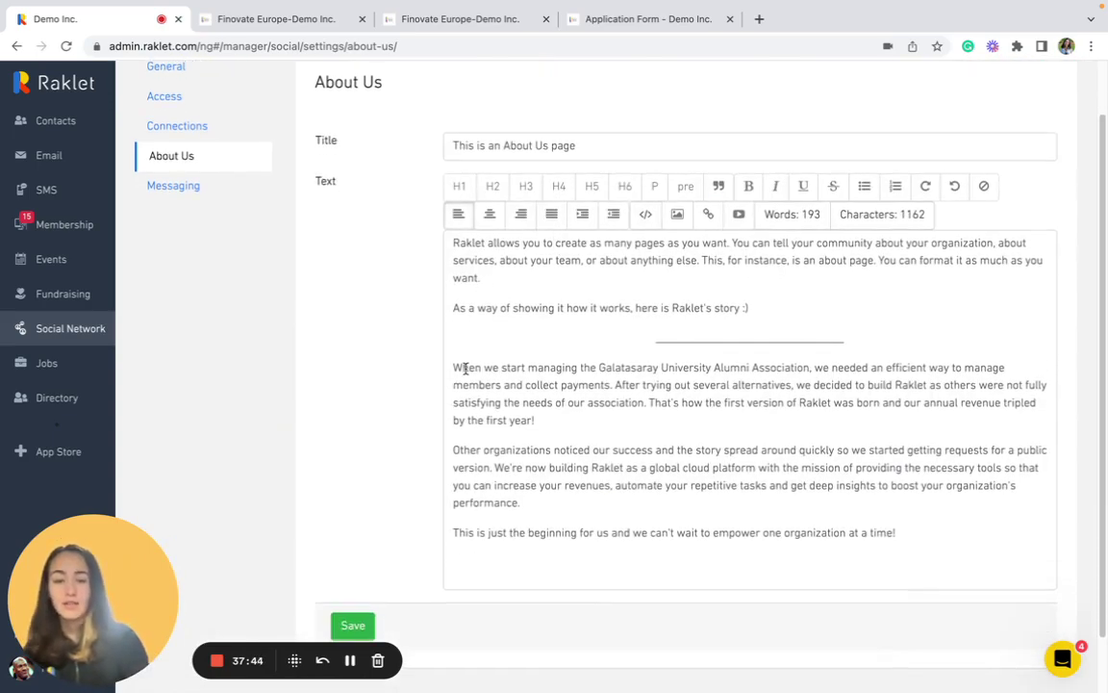
scroll(463, 386, "down", 1)
scroll(465, 389, "up", 2)
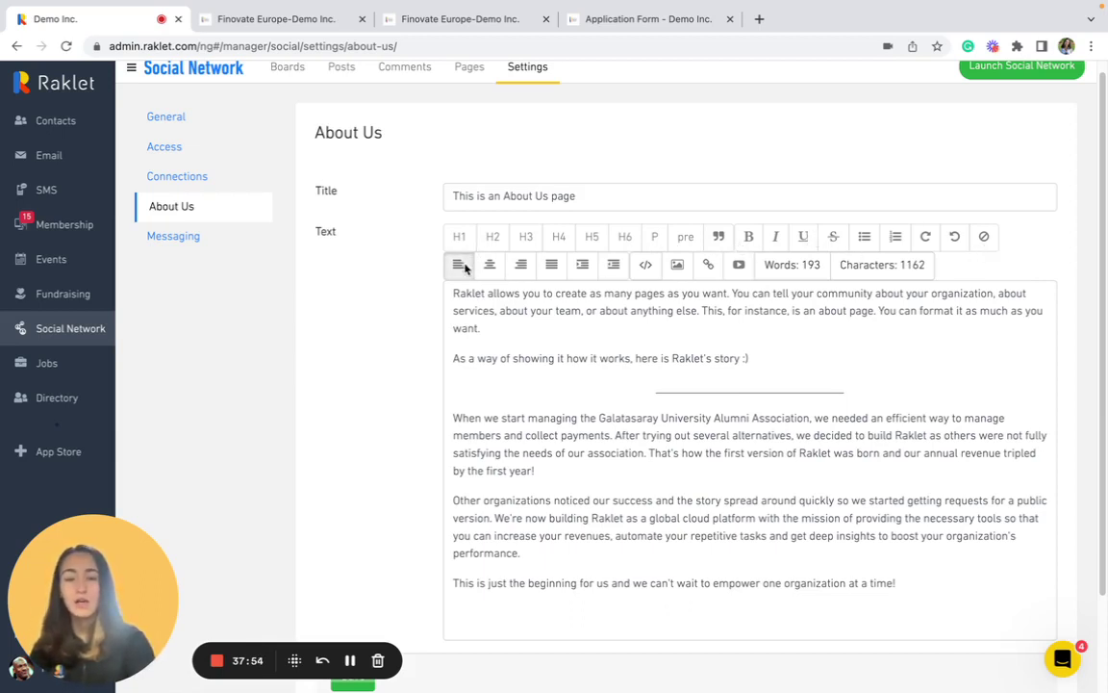
Inspect the About Us text's HTML source and the editor's image and link insertion prompts, cancelling both without inserting anything
left_click(645, 269)
scroll(597, 385, "up", 2)
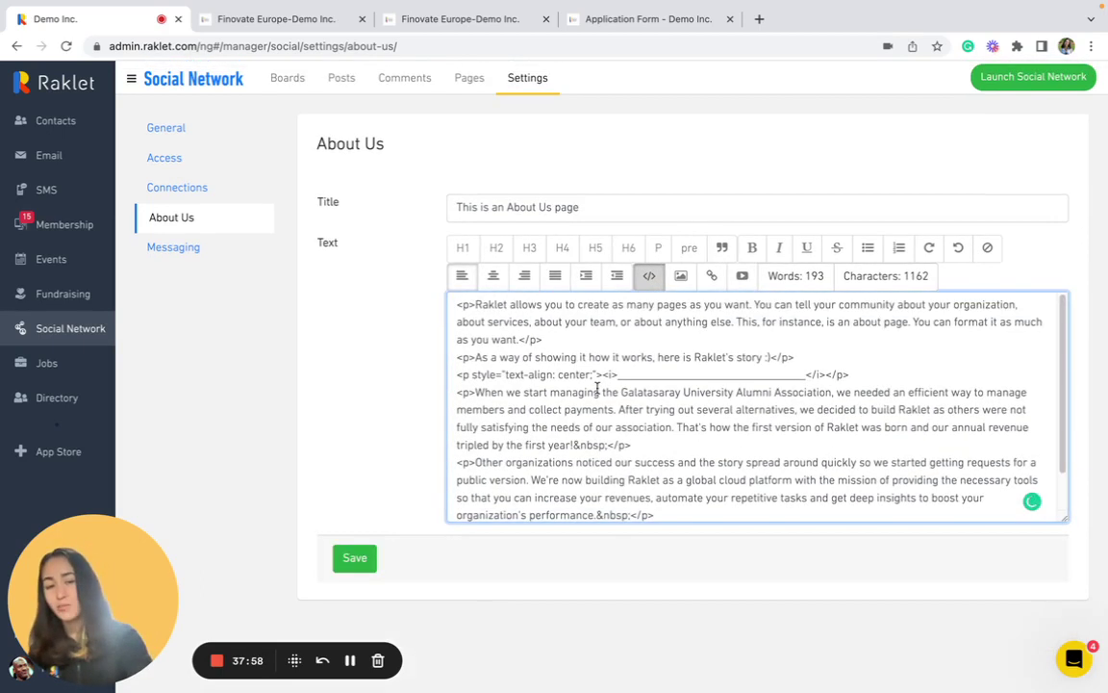
scroll(597, 388, "down", 2)
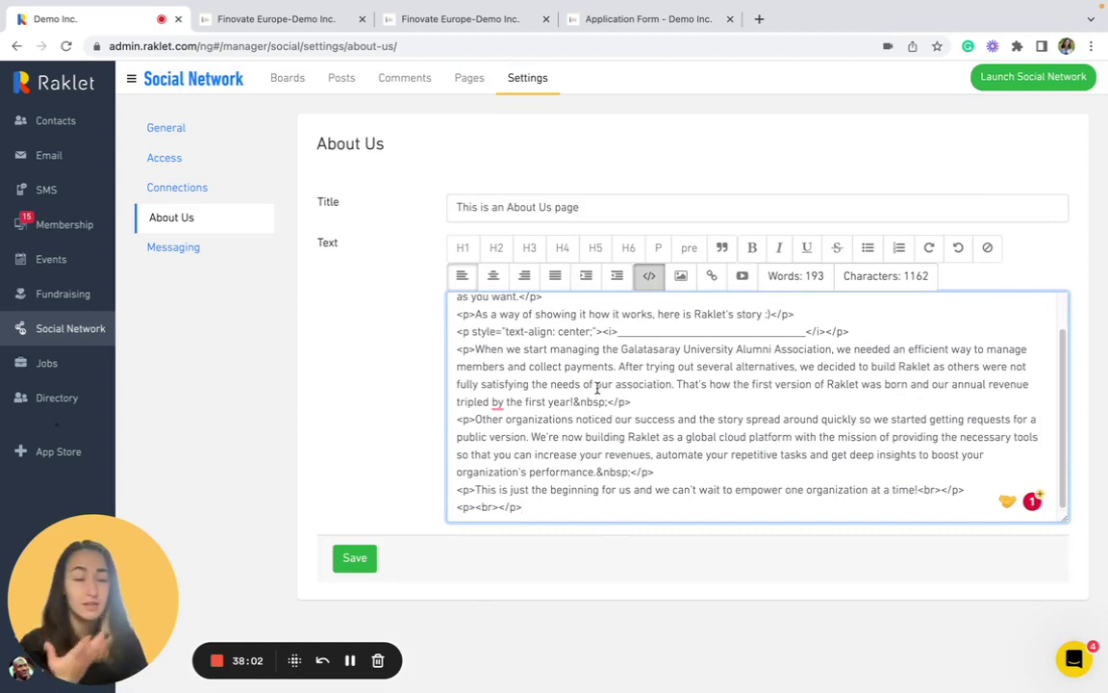
left_click(648, 276)
left_click(677, 277)
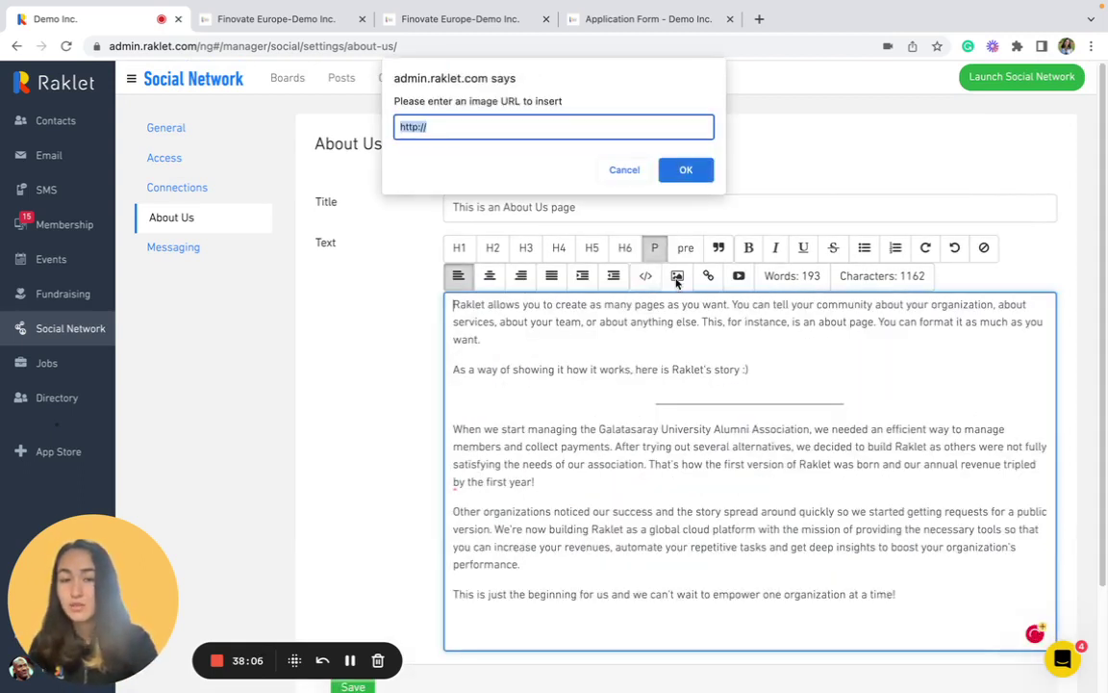
left_click(623, 169)
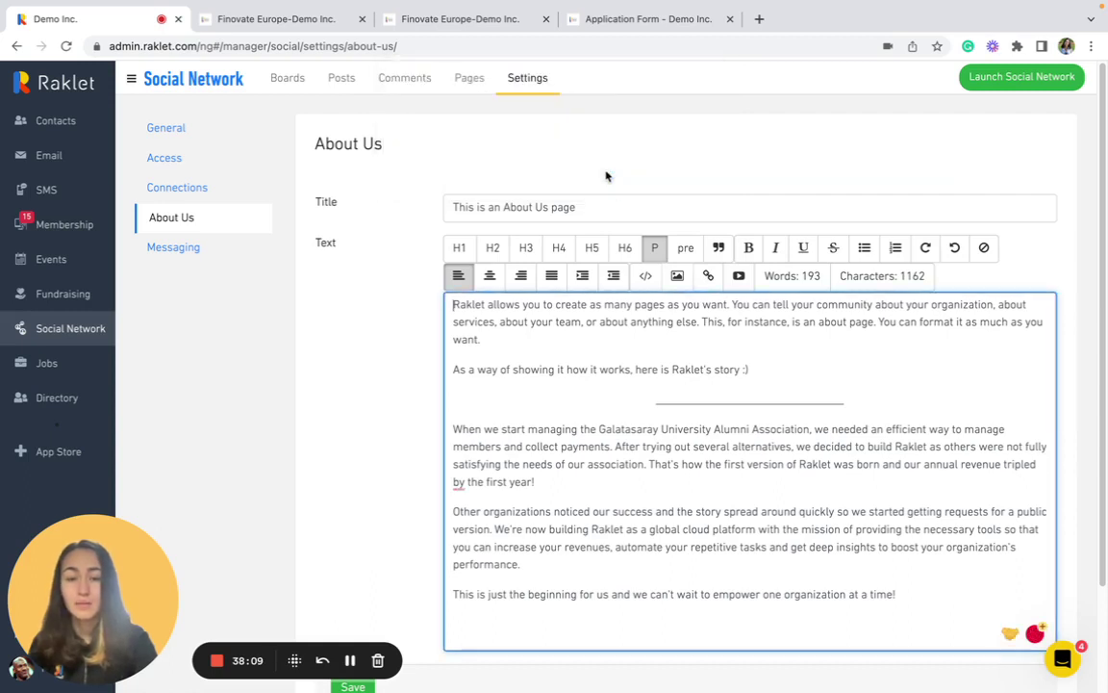
left_click(709, 277)
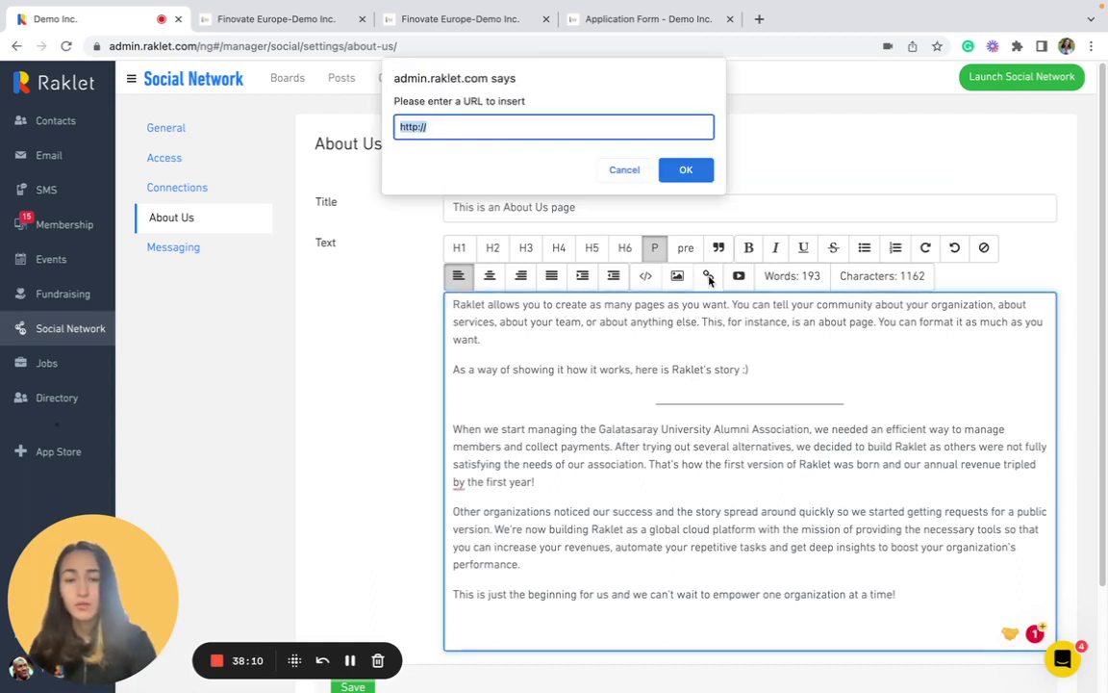
left_click(623, 169)
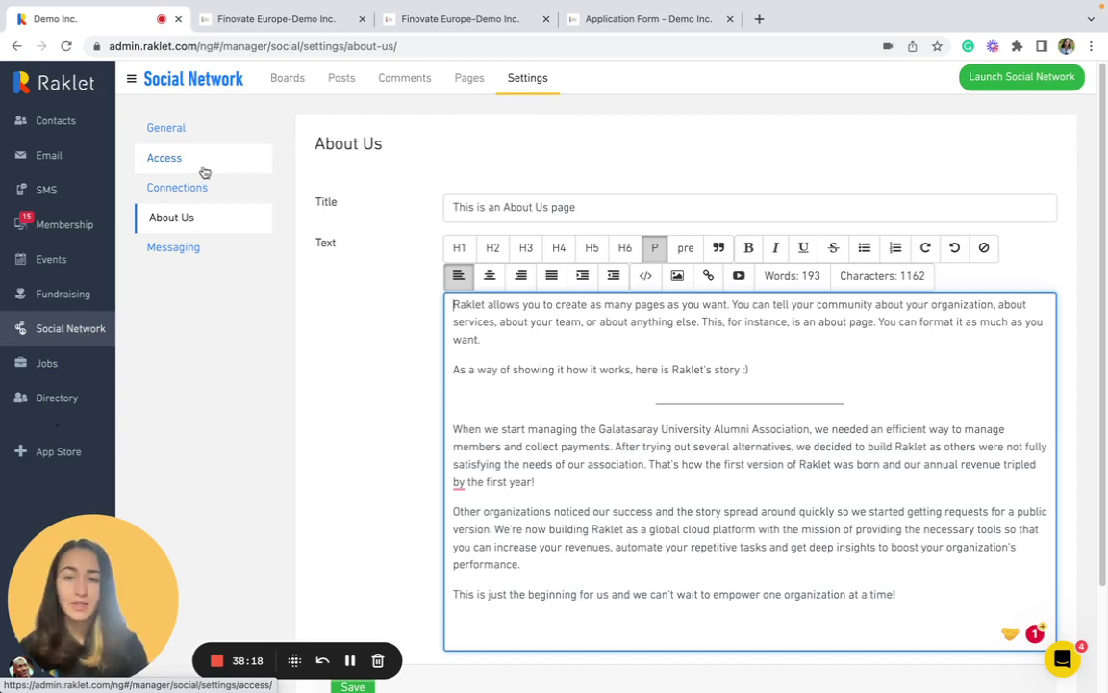
Open the general social network settings and compare them with the public homepage in the incognito browser window
left_click(204, 129)
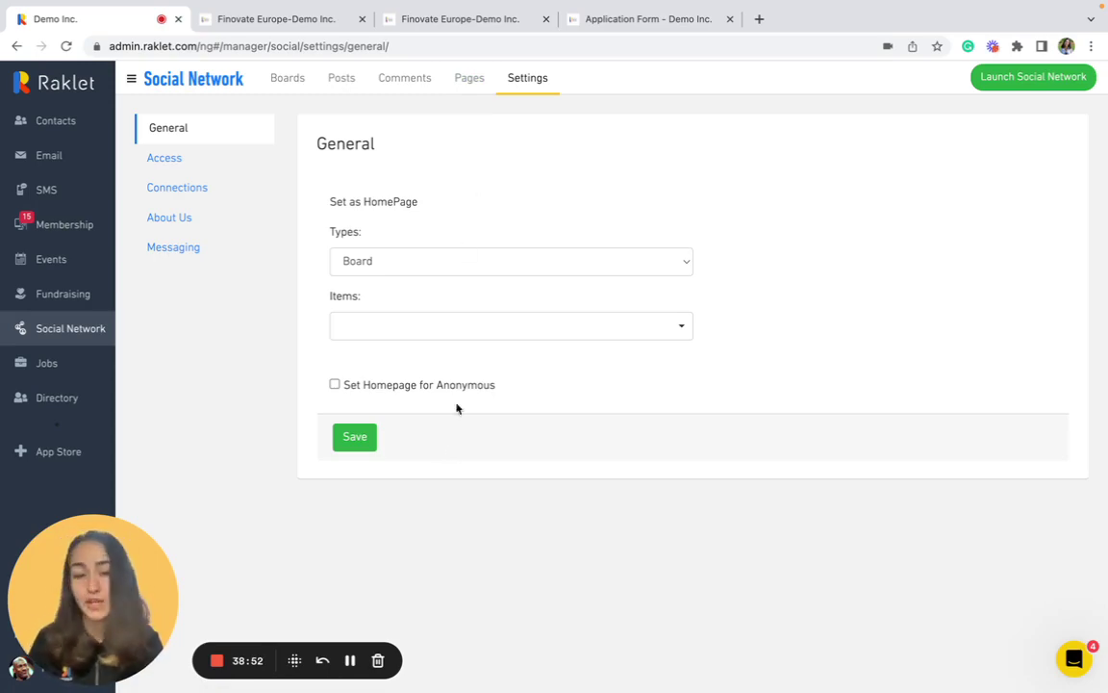
key("ctrl+Right")
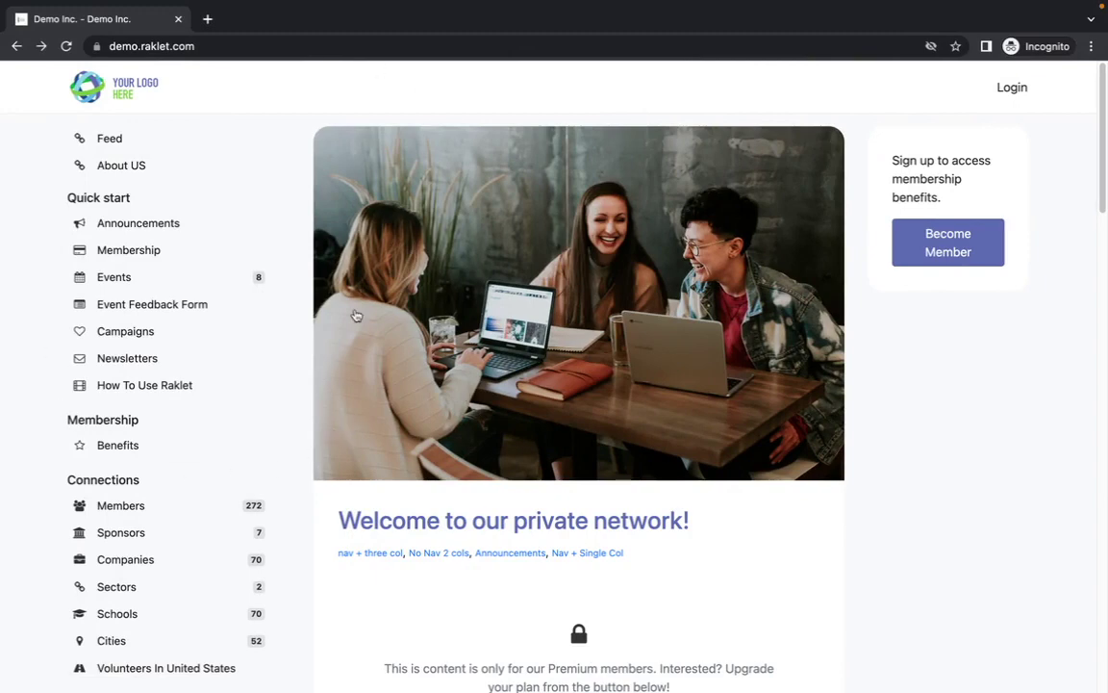
key("ctrl+Left")
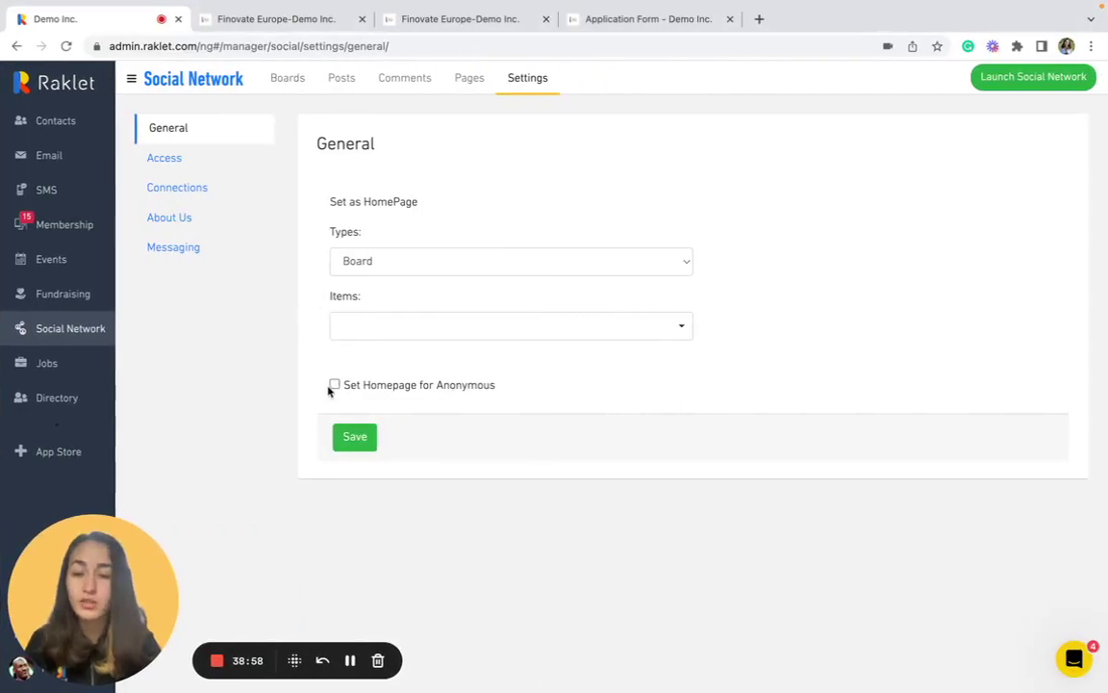
Enable a separate homepage for anonymous visitors, set its type to Page, and search the page items for "home"
left_click(336, 384)
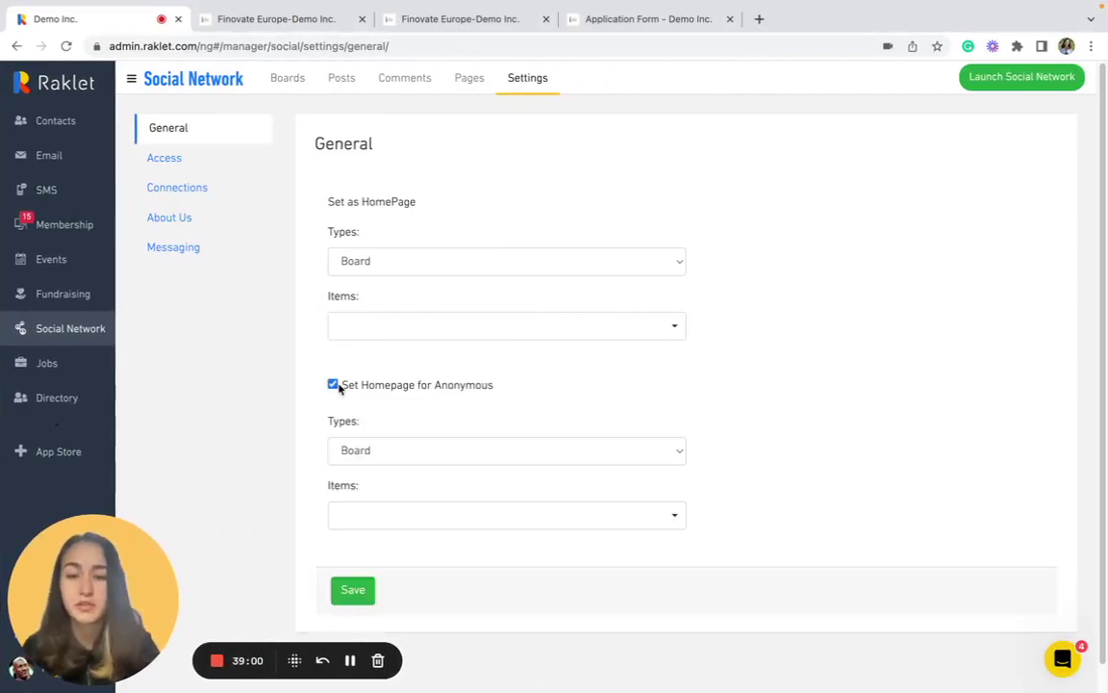
left_click(366, 452)
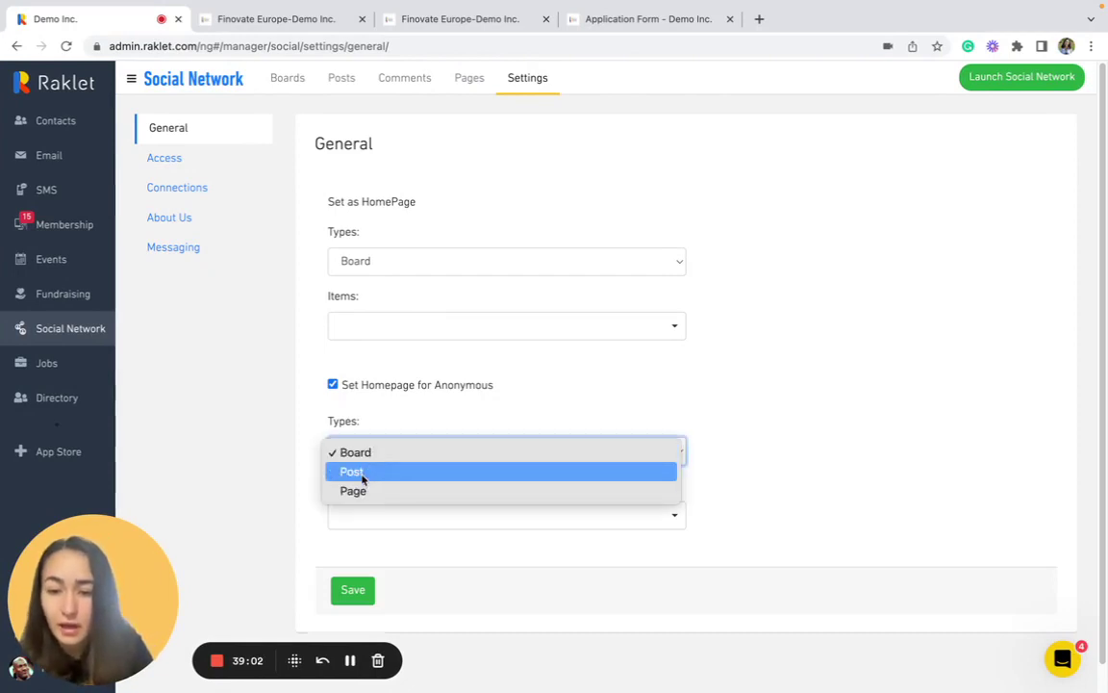
left_click(359, 491)
left_click(374, 517)
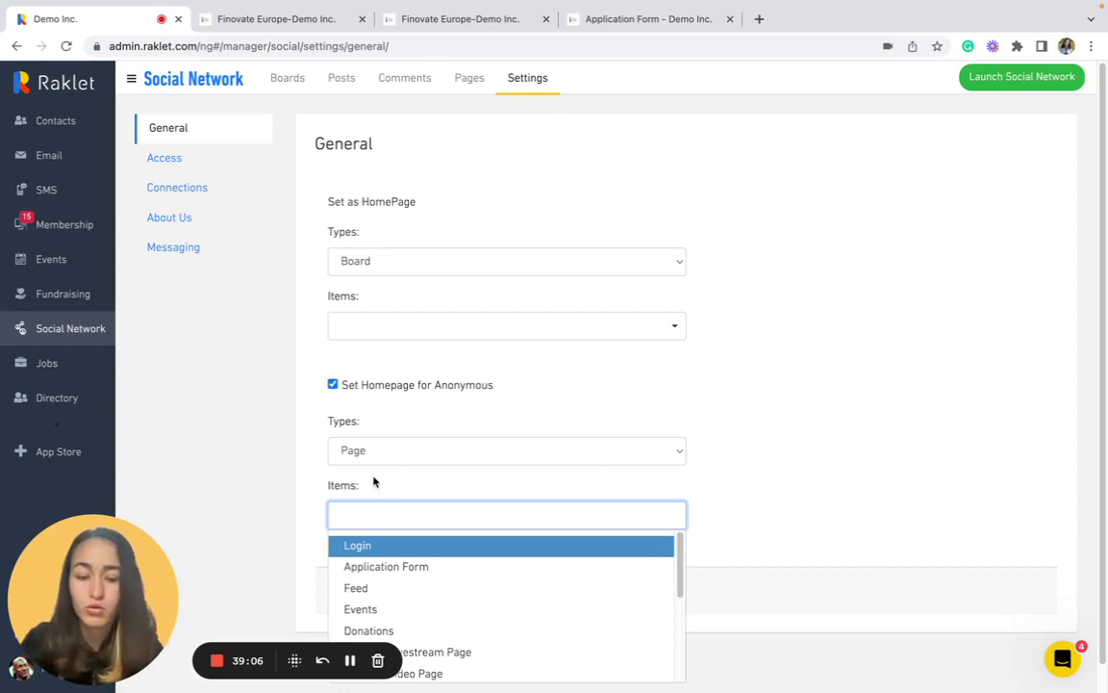
type("home")
scroll(482, 517, "down", 1)
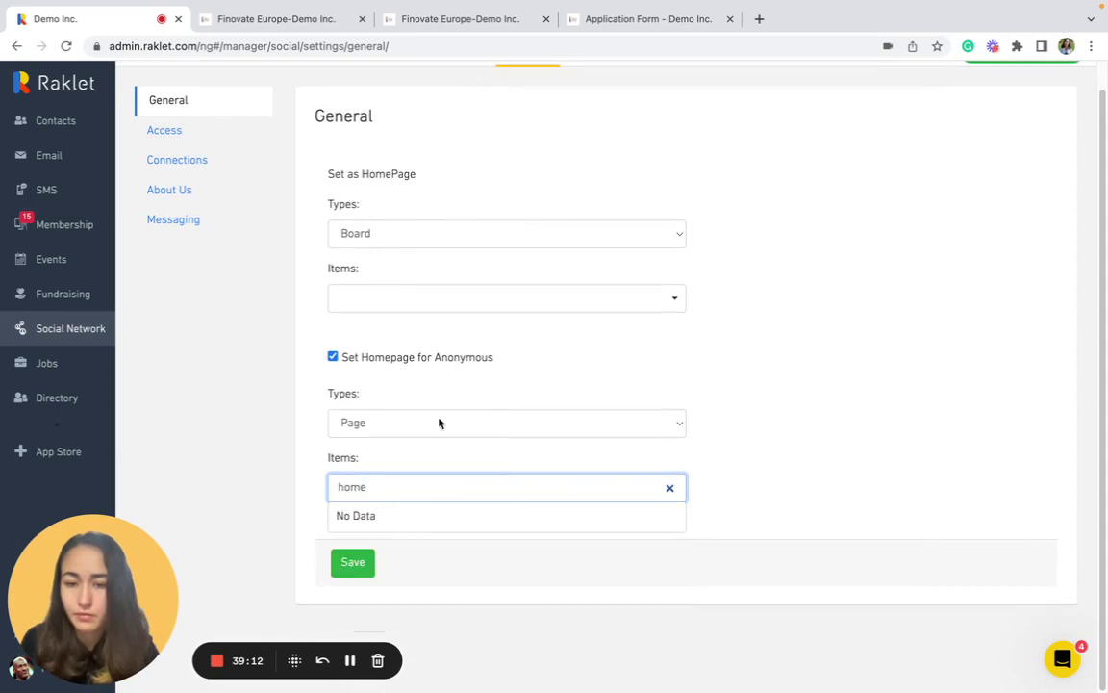
key("BackSpace")
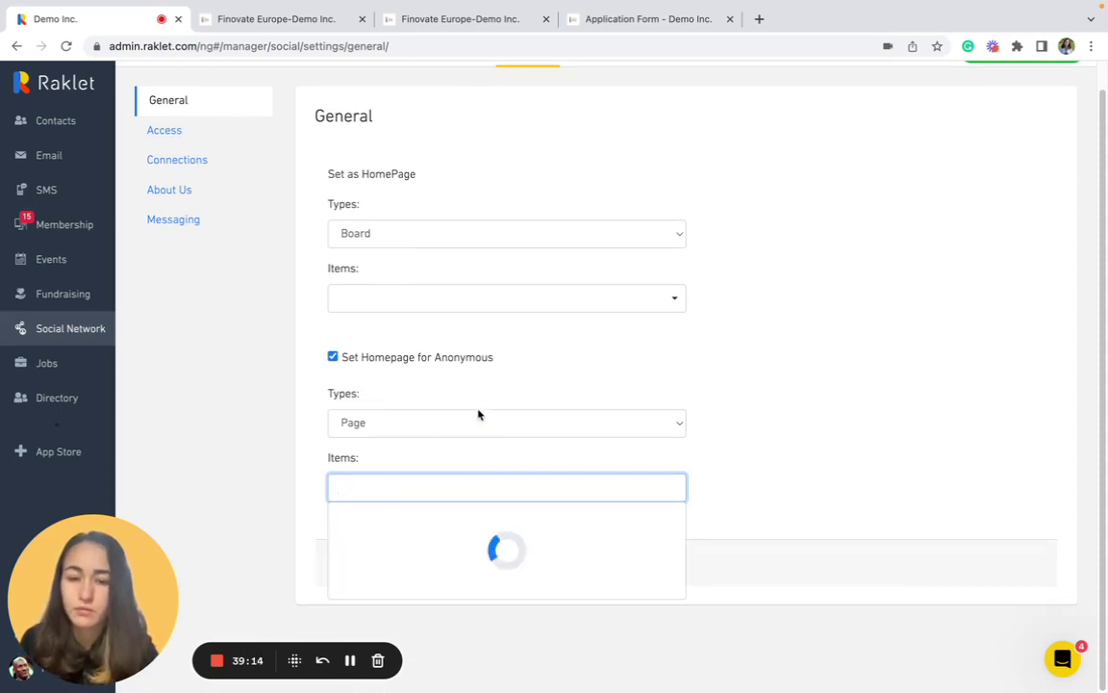
Set the anonymous homepage to the board "Homepage for Anonymus Users", save it, and reload the public site in the incognito window
left_click(480, 416)
left_click(444, 387)
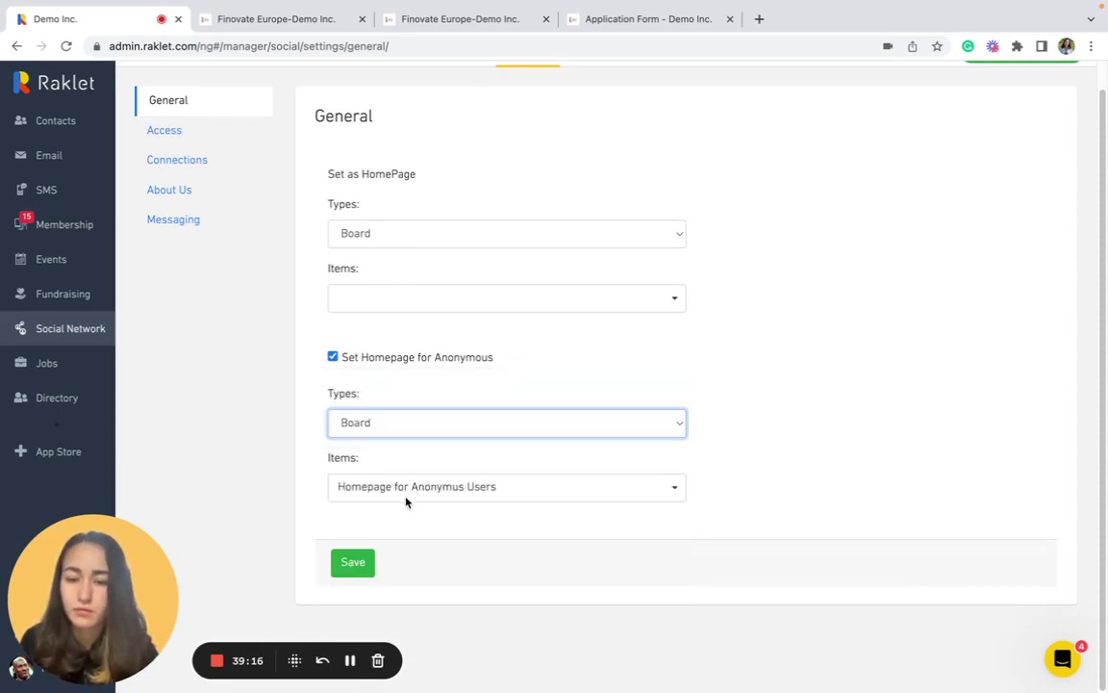
left_click(353, 563)
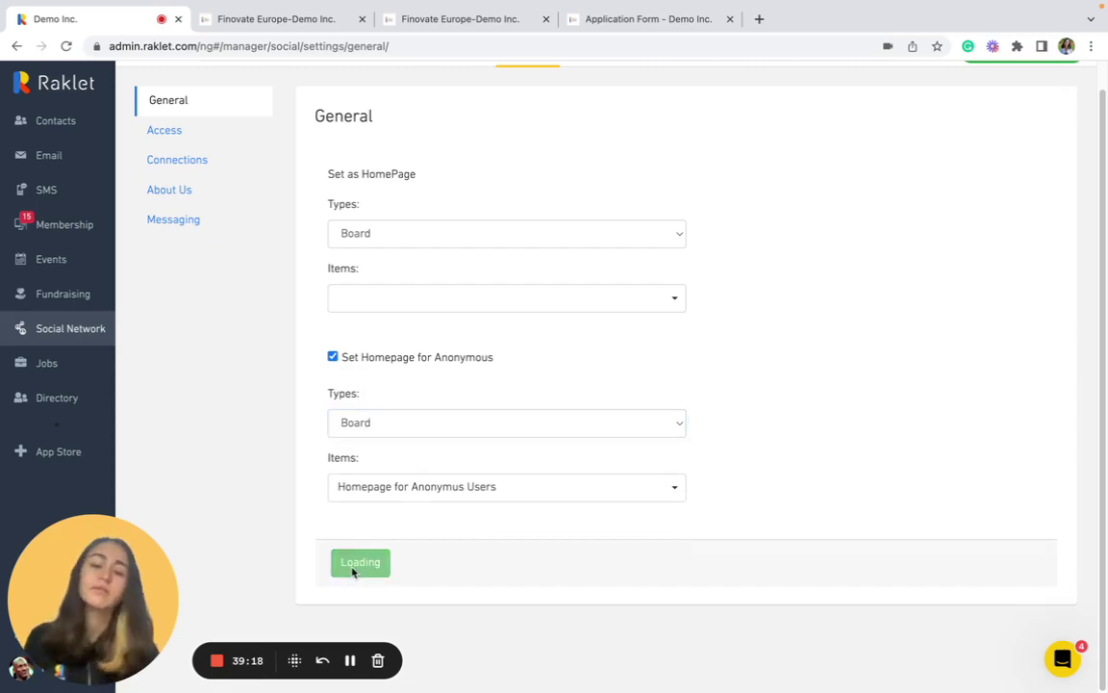
key("ctrl+Left")
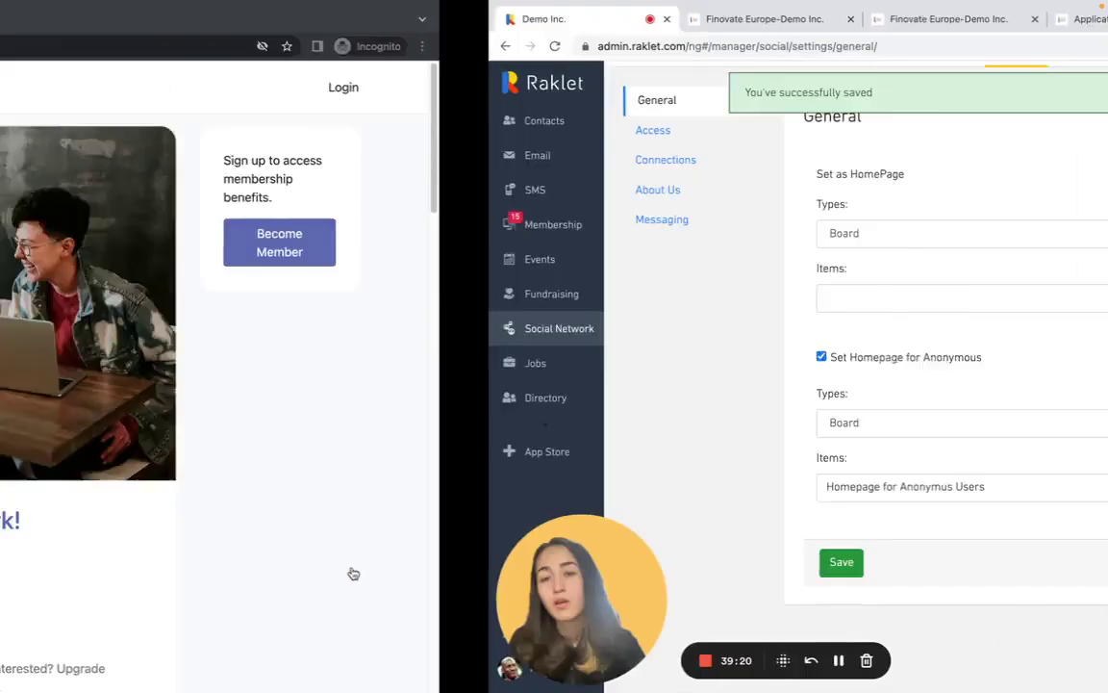
left_click(63, 47)
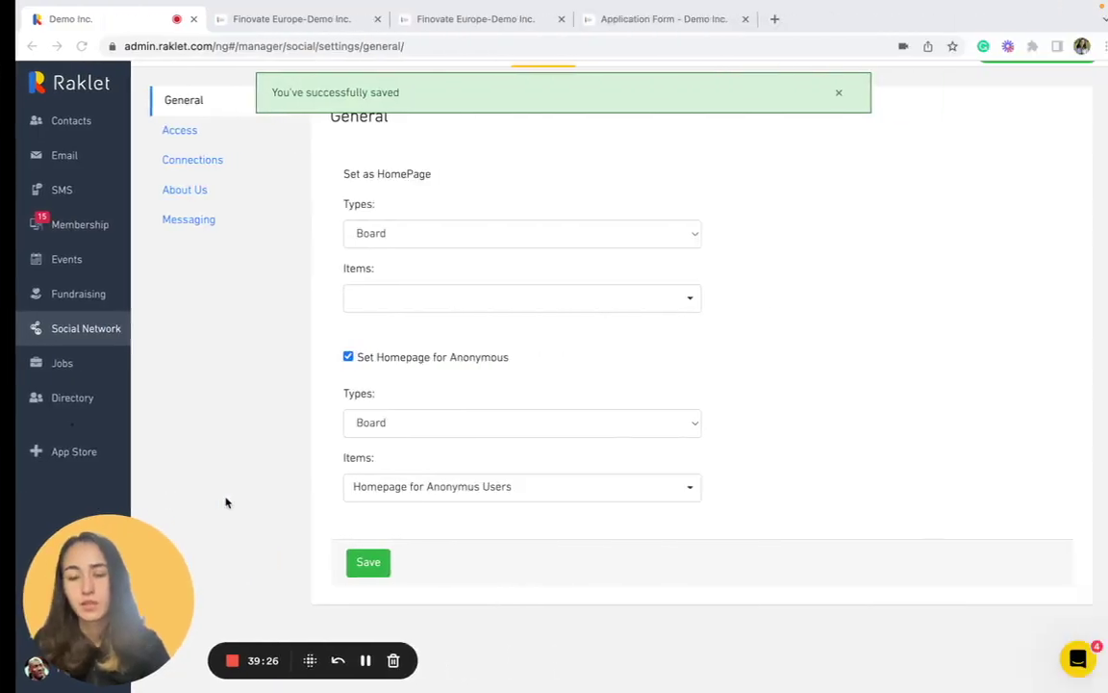
Turn off the separate homepage for anonymous visitors and save the general settings
left_click(358, 357)
left_click(355, 437)
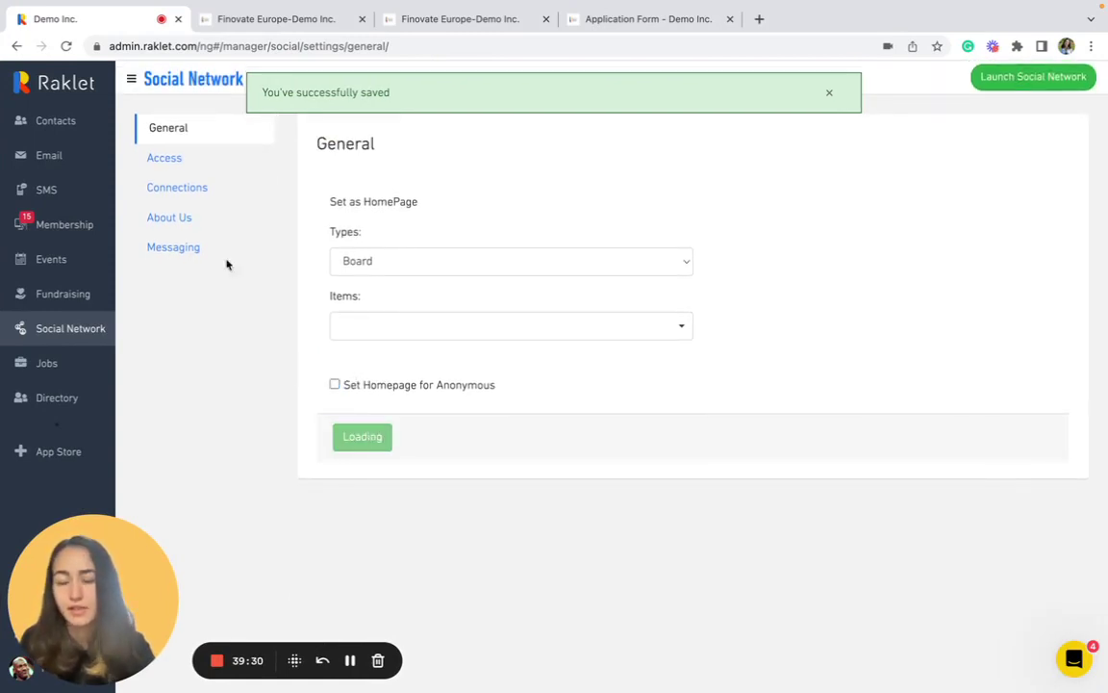
Open the social network access settings and compare the member-only and plan-only messages with the locked post on the reloaded public homepage
left_click(195, 165)
key("ctrl+Left")
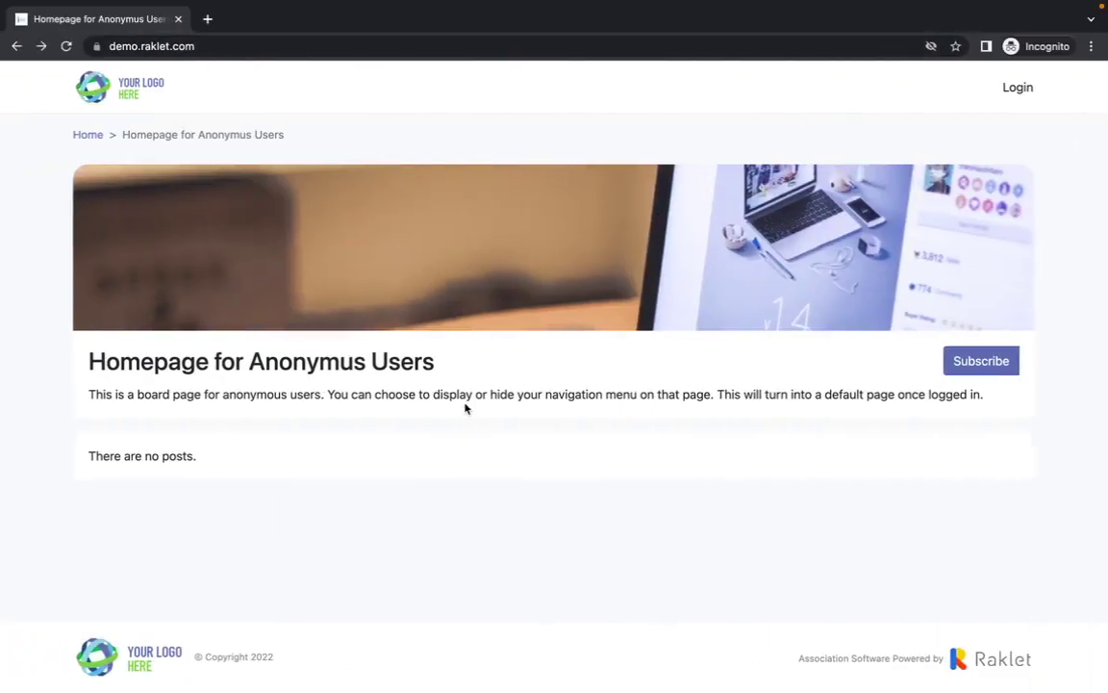
left_click(65, 46)
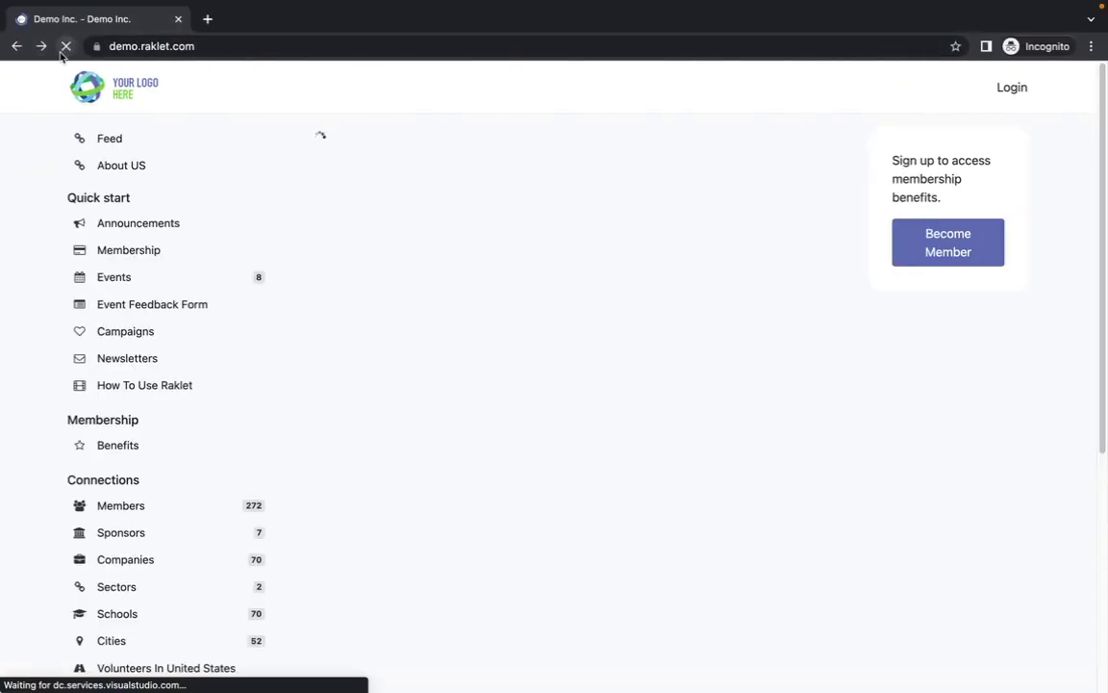
scroll(286, 357, "down", 3)
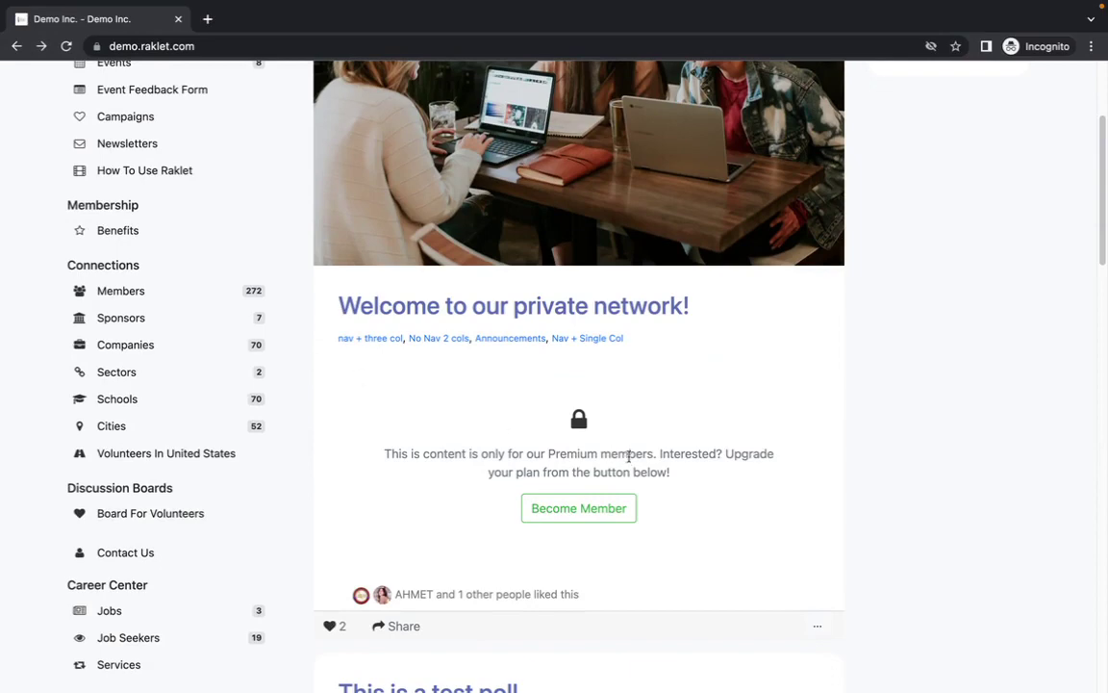
triple_click(627, 468)
key("ctrl+Right")
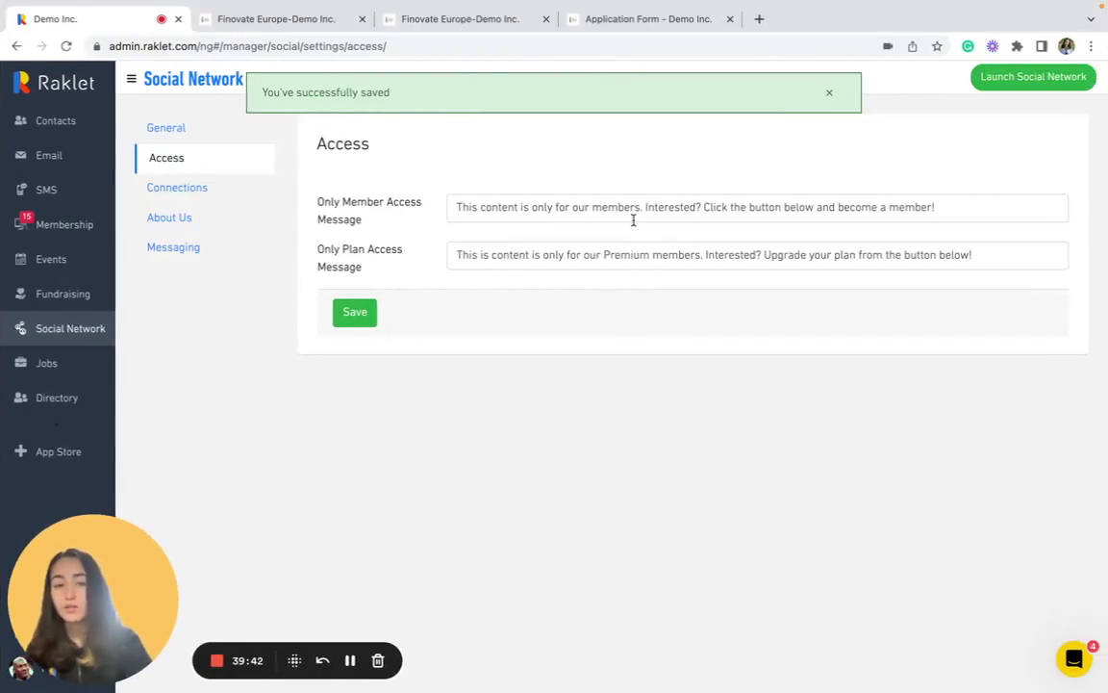
triple_click(633, 220)
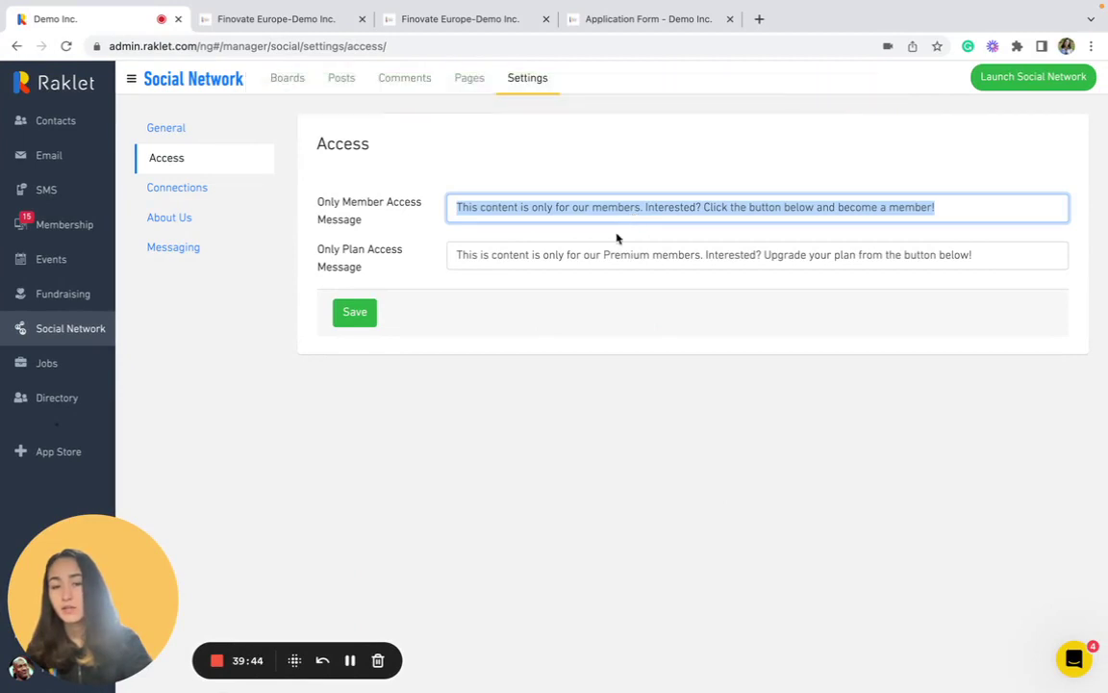
left_click(612, 242)
triple_click(601, 253)
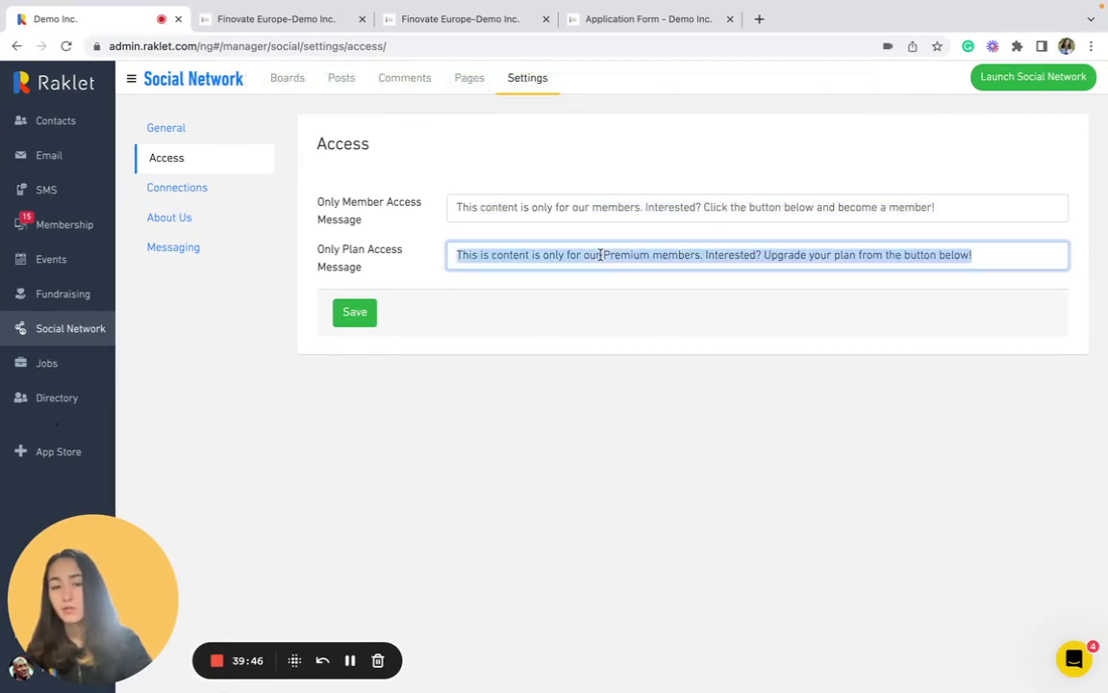
left_click(594, 278)
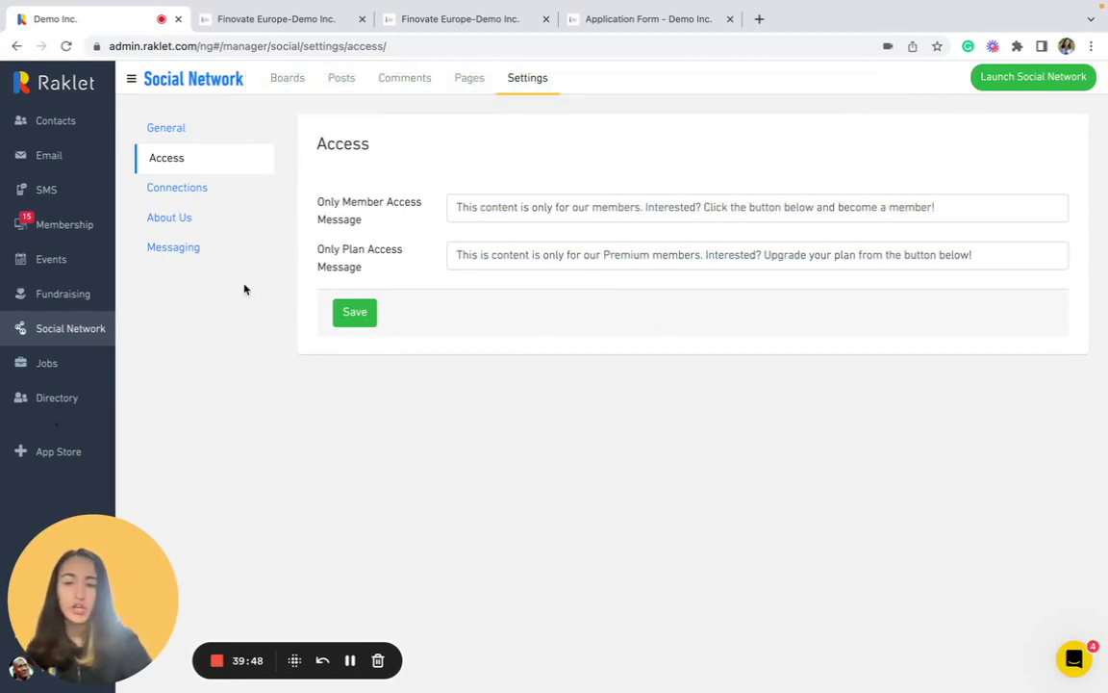
Review the connection list visibility settings and compare them with the Members list on the public site in the incognito window
left_click(190, 183)
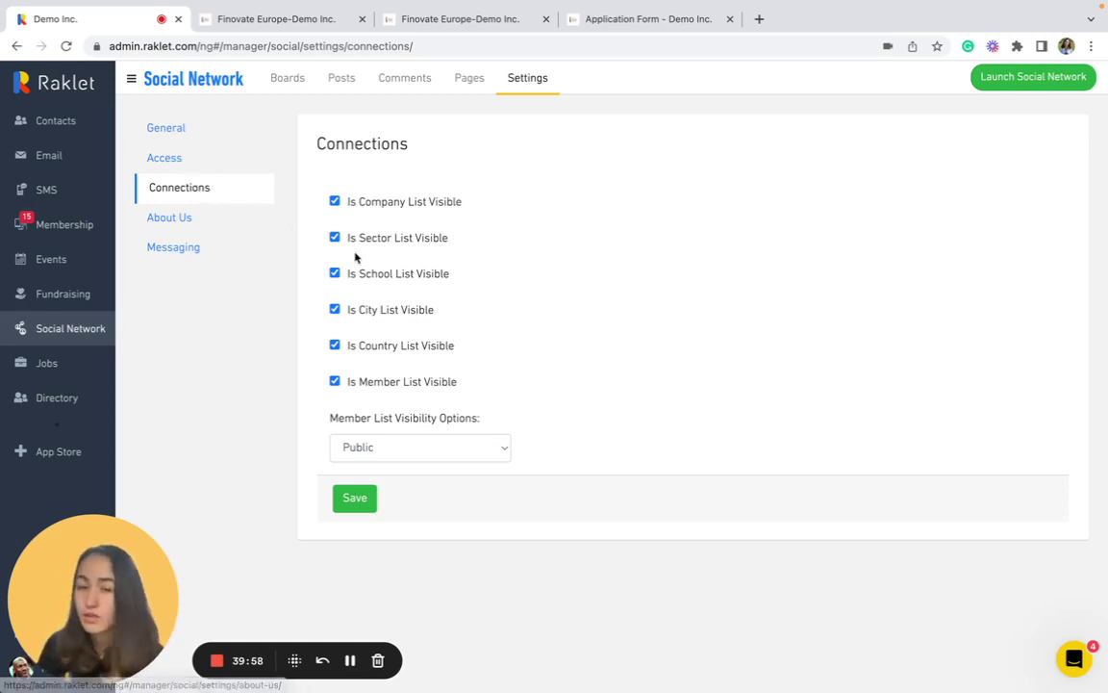
triple_click(382, 420)
left_click(658, 388)
key("ctrl+Left")
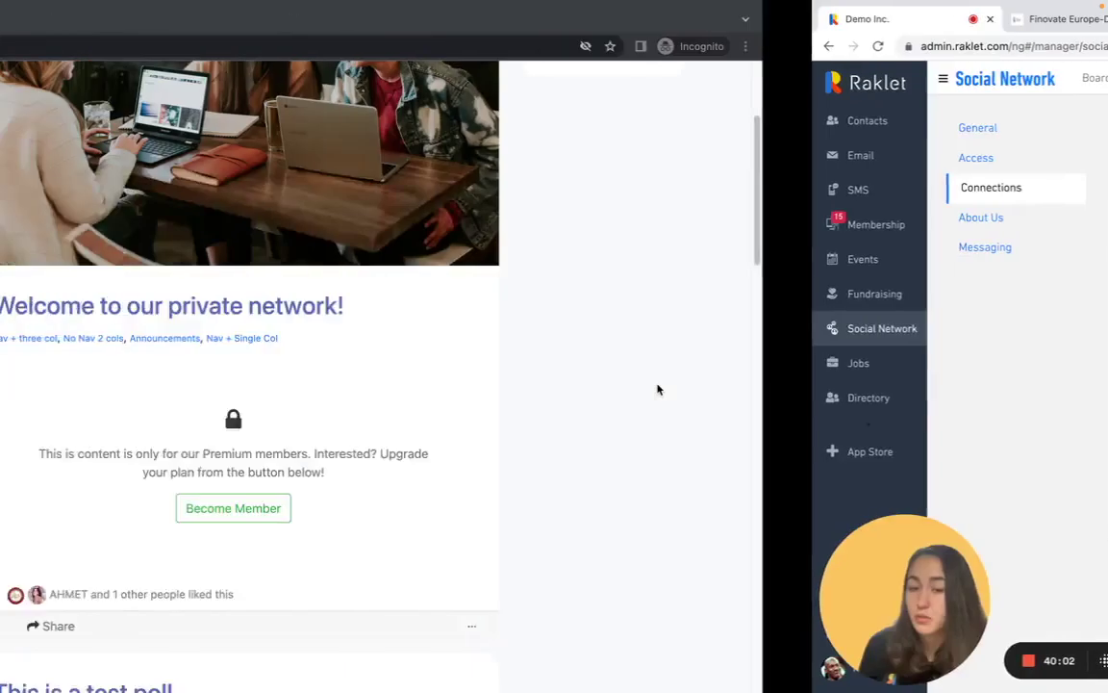
left_click(156, 288)
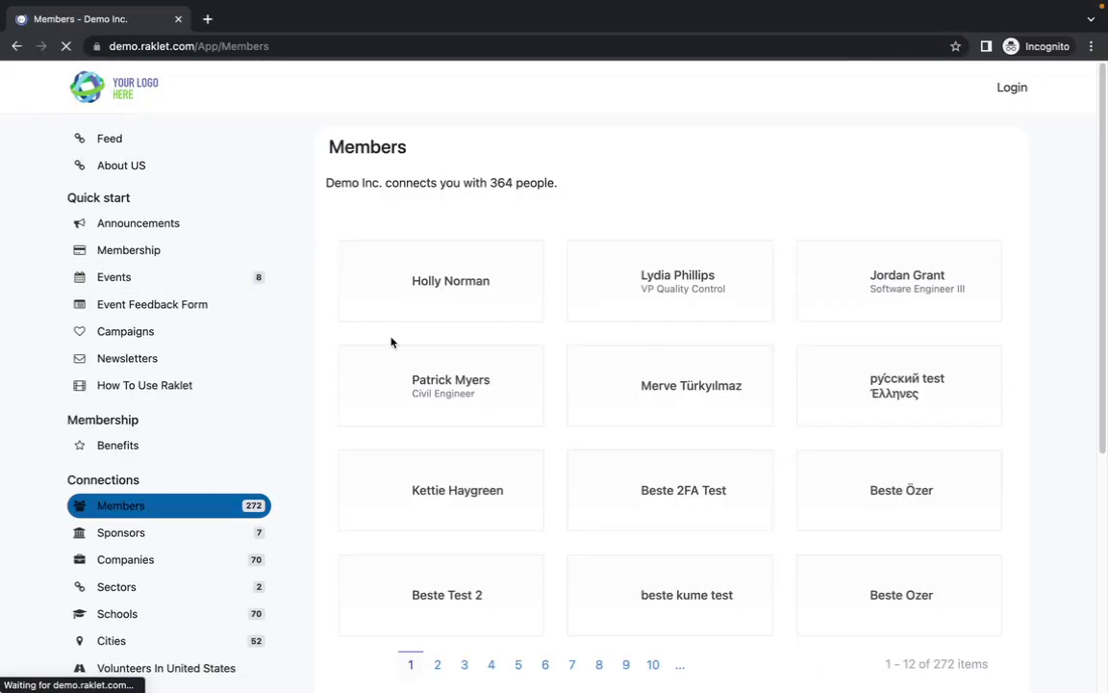
scroll(389, 342, "down", 4)
key("ctrl+Right")
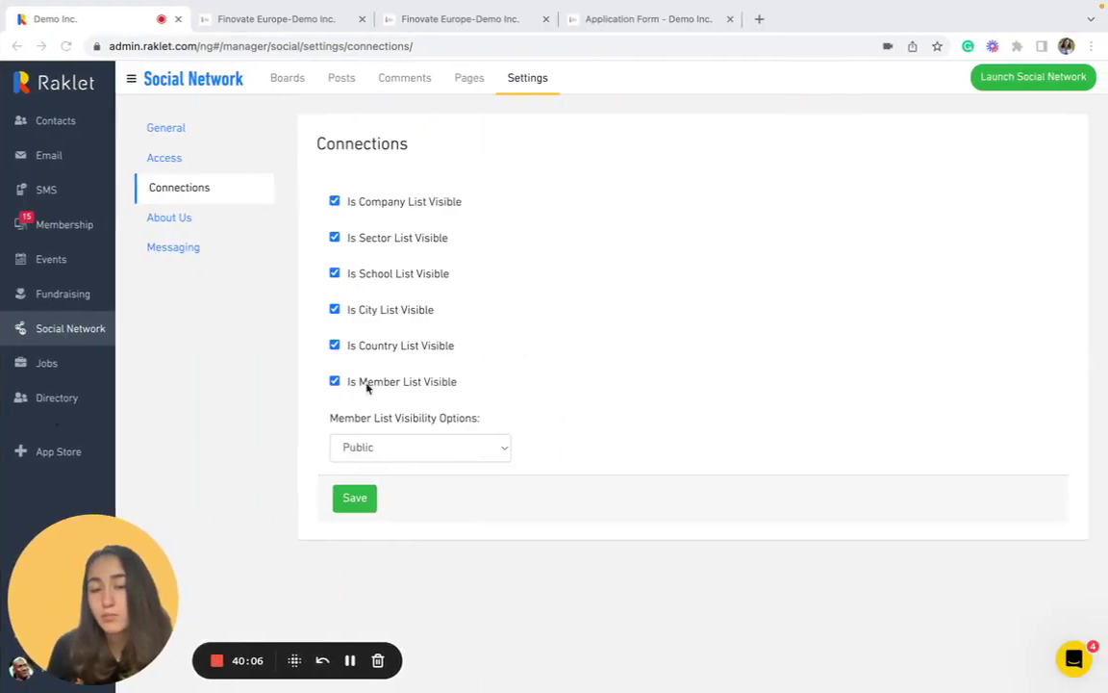
Set the member list visibility option to Members Only, and open the social network's messaging settings
left_click(339, 456)
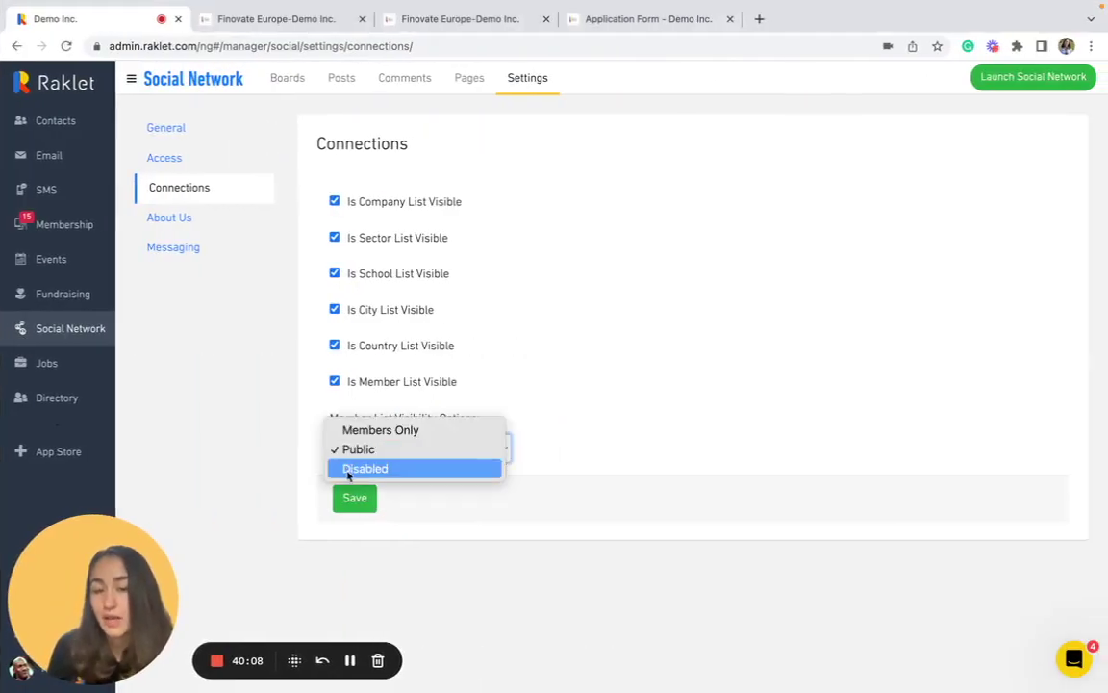
left_click(435, 430)
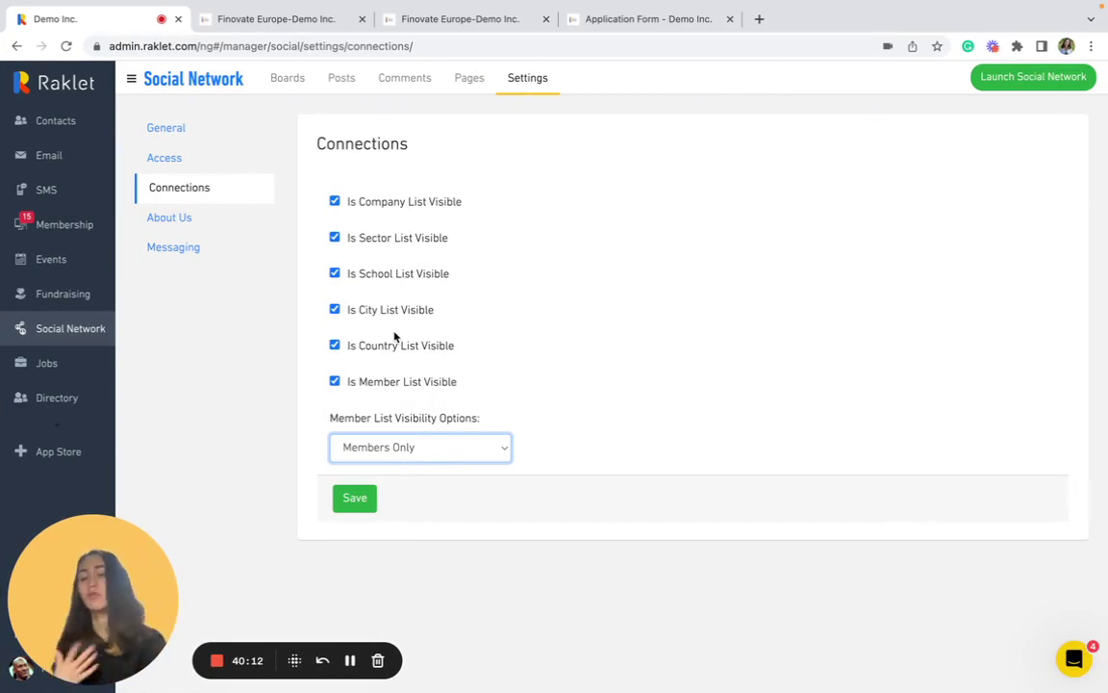
left_click(173, 246)
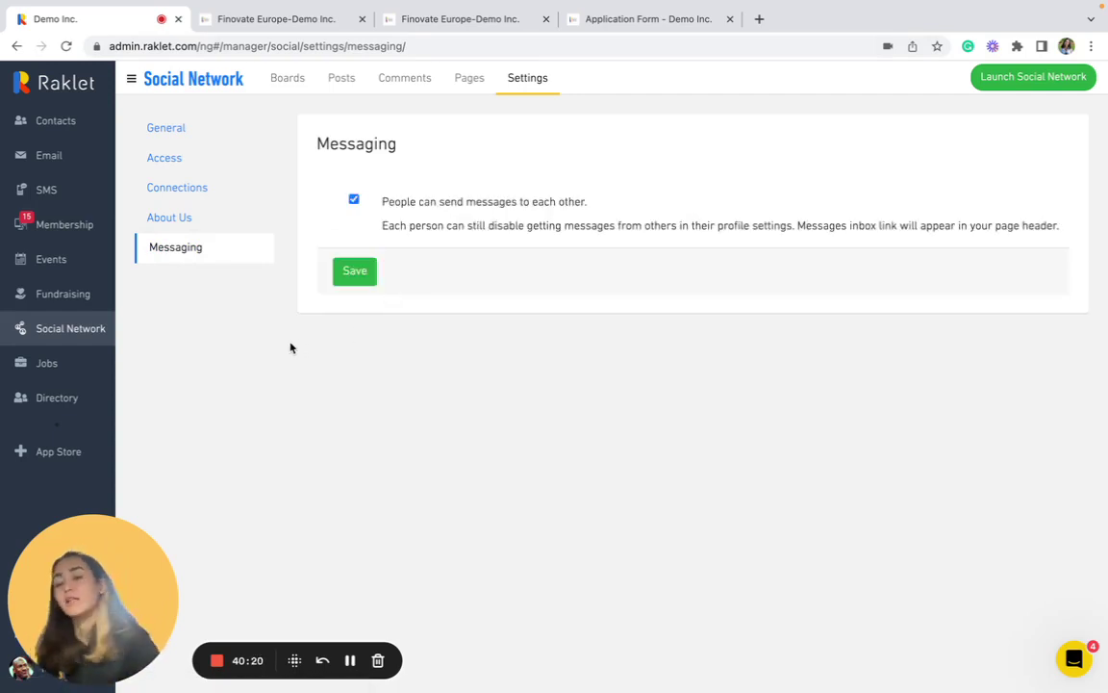
Review the published, pending and draft job postings, returning to the published list
left_click(78, 360)
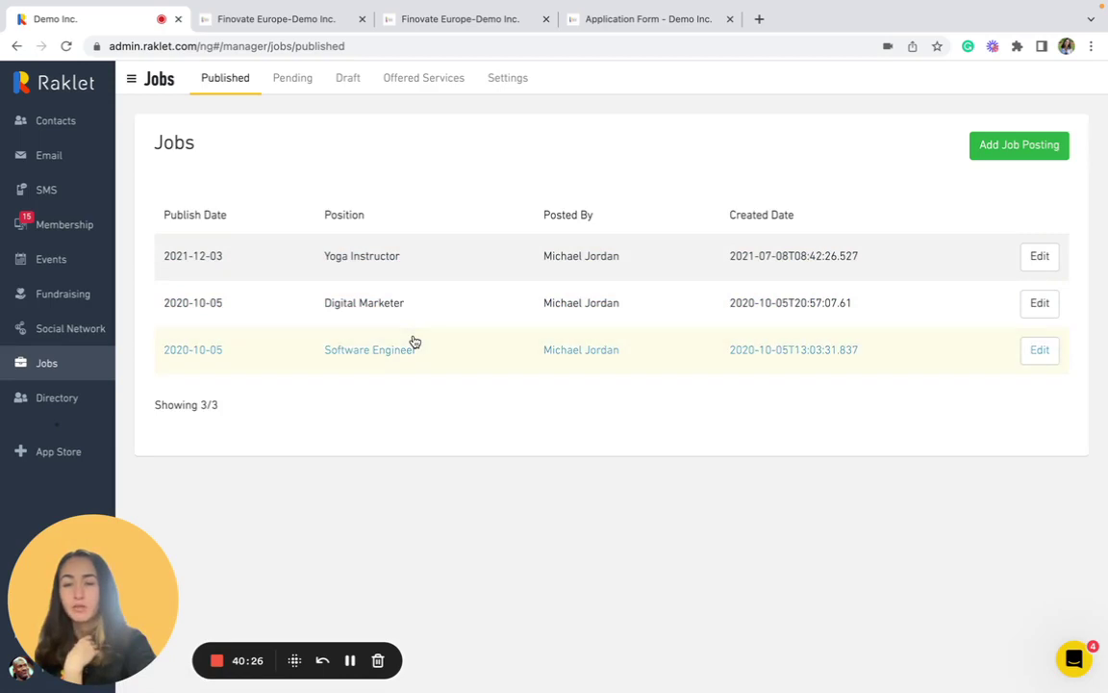
left_click(302, 80)
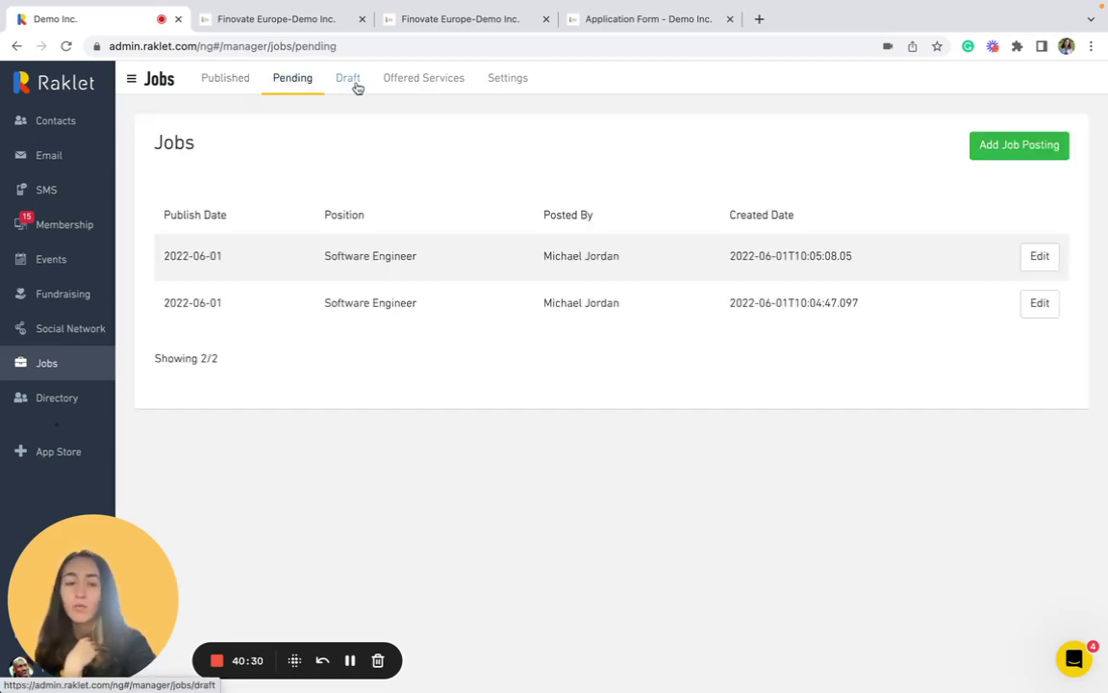
left_click(354, 86)
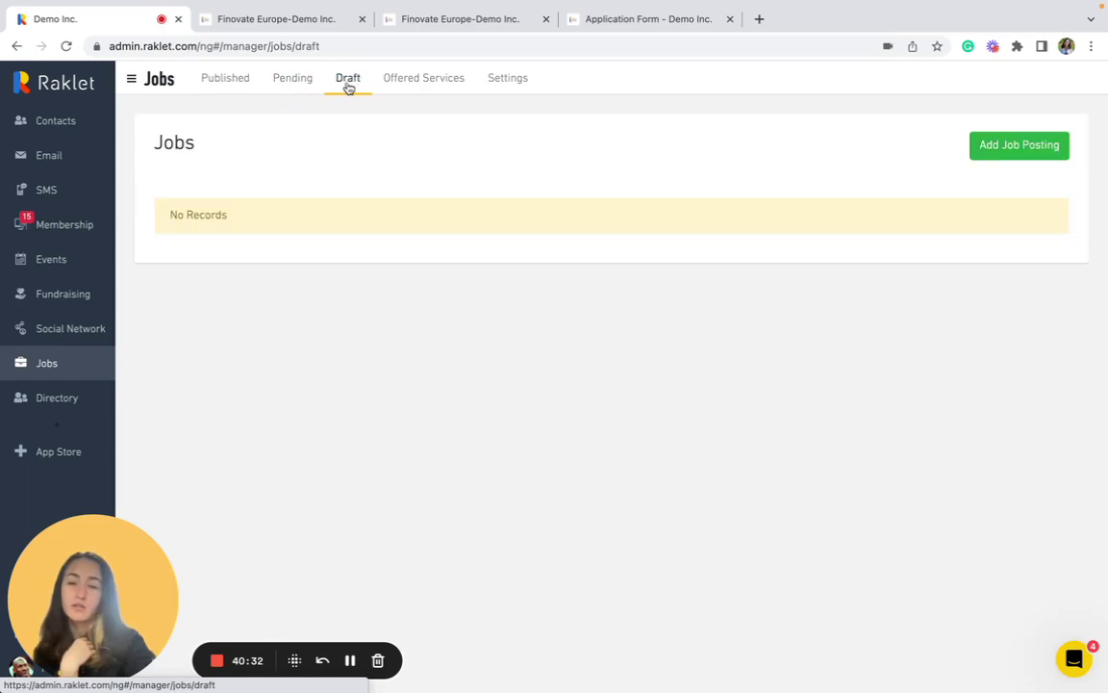
left_click(227, 83)
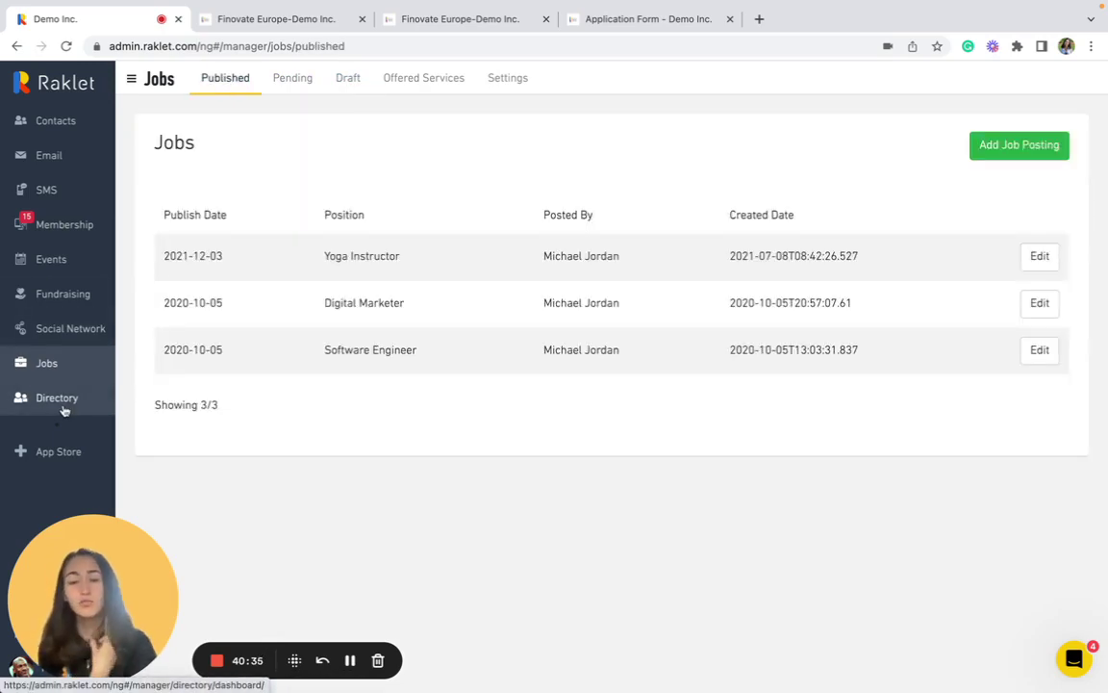
Open the Volunteers in United States directory for editing and review its URL, description, contact criteria and filters
left_click(58, 401)
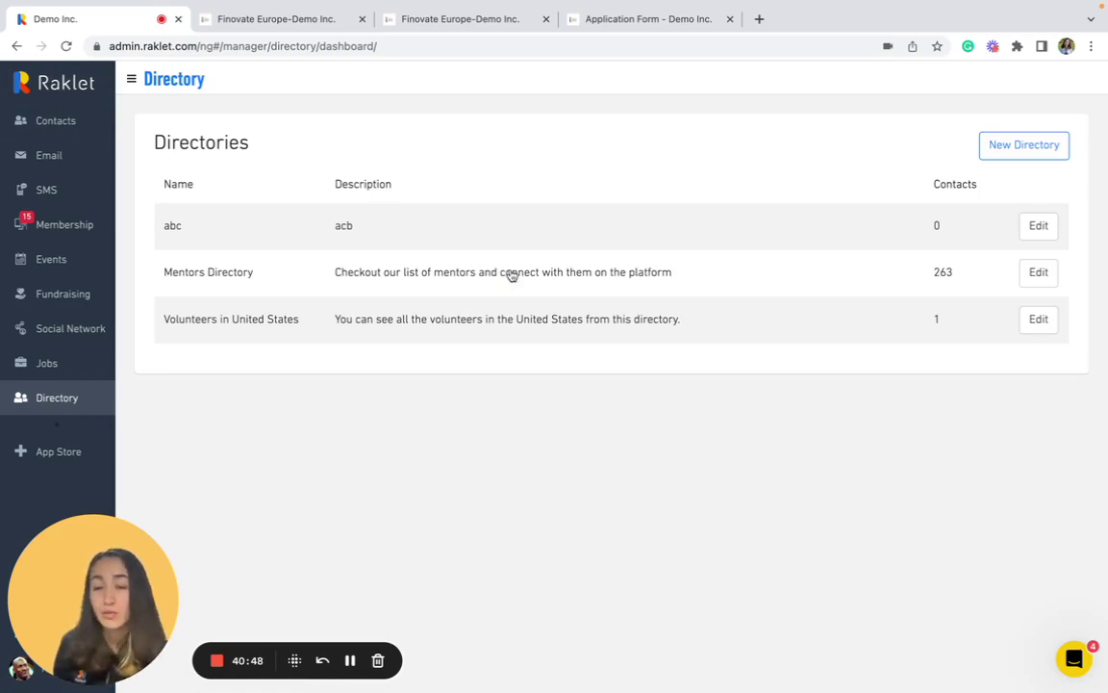
left_click(1038, 321)
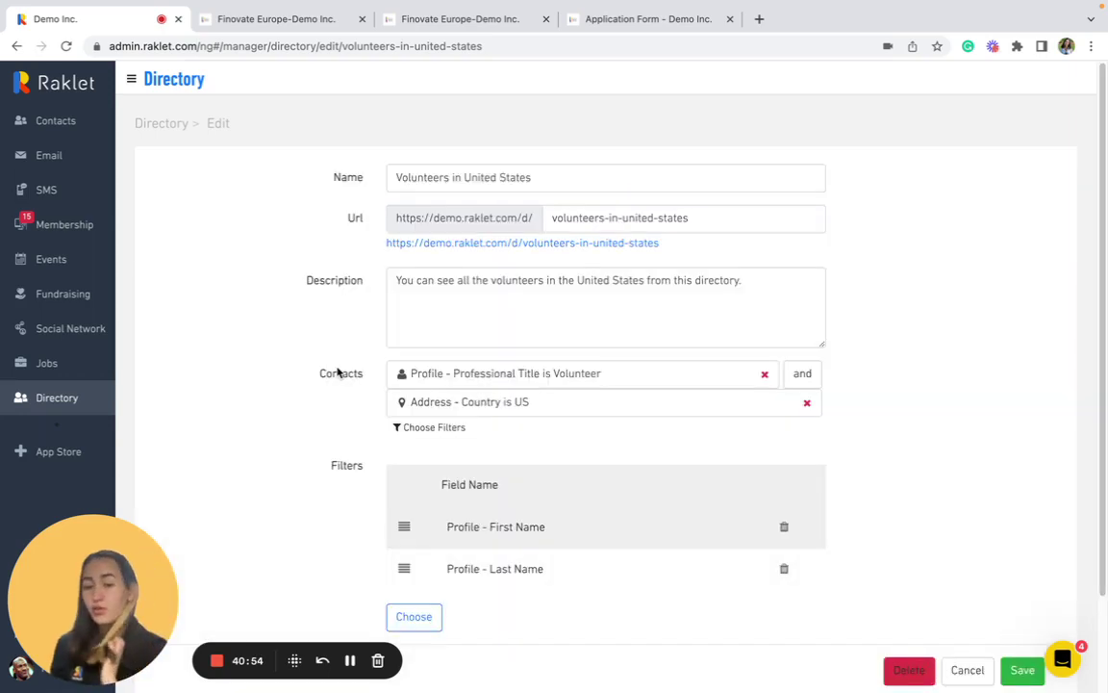
scroll(449, 602, "down", 1)
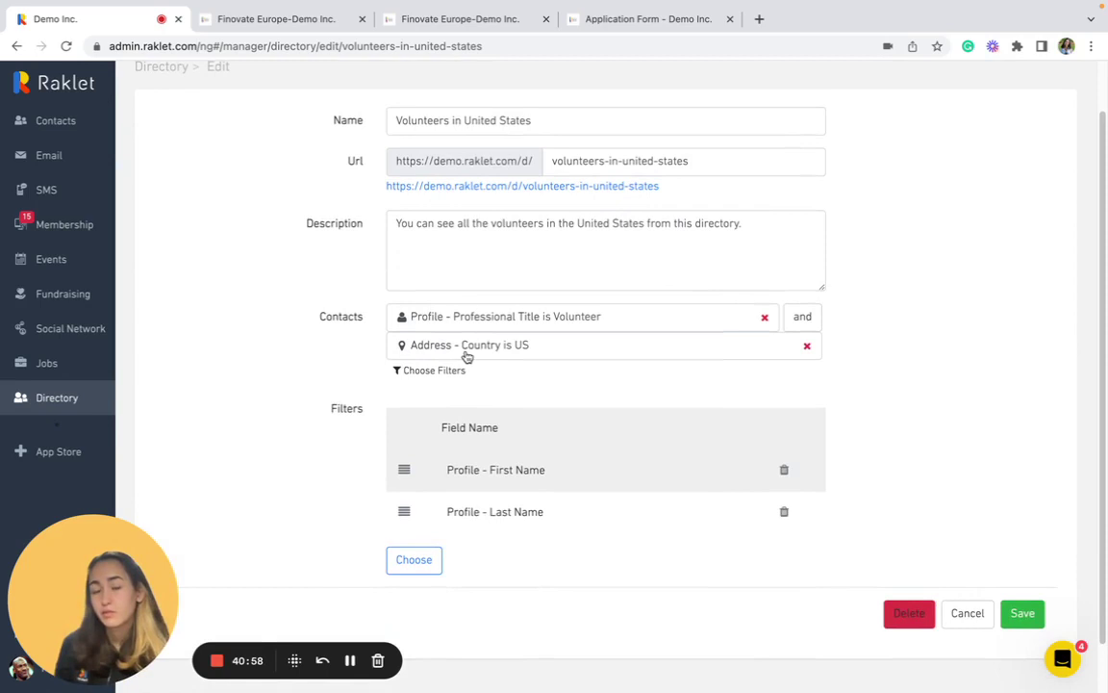
scroll(467, 356, "up", 1)
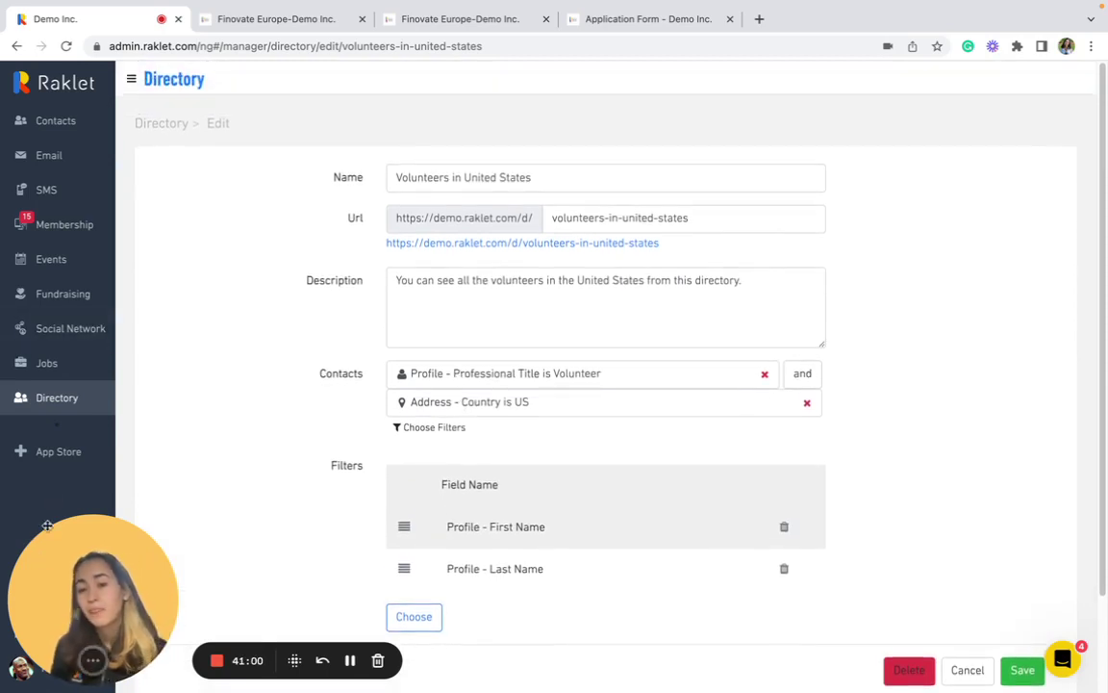
Browse the core apps offered in the App Store, from contact management through memberships, tickets and donations
left_click(42, 456)
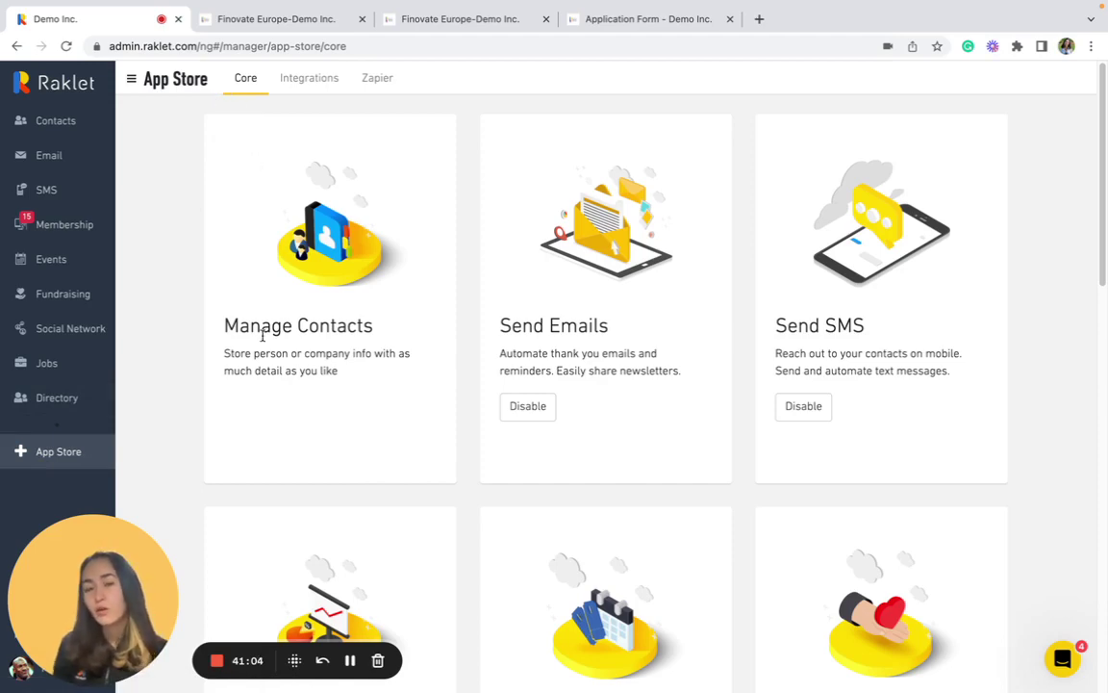
scroll(262, 334, "down", 7)
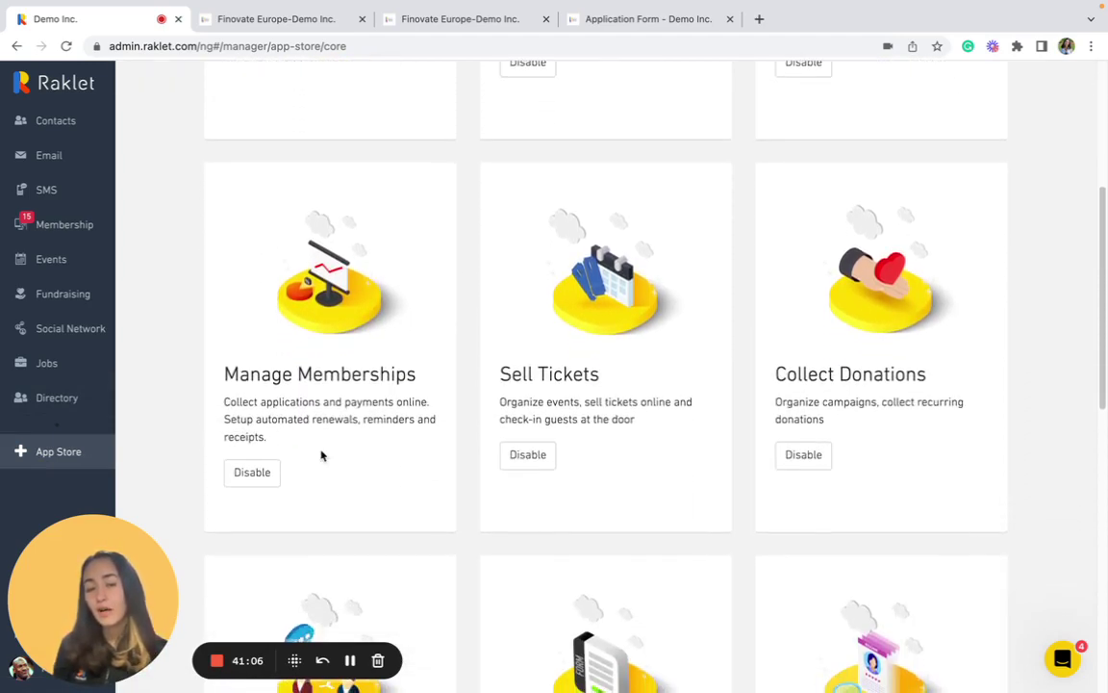
scroll(322, 455, "down", 5)
scroll(322, 452, "up", 12)
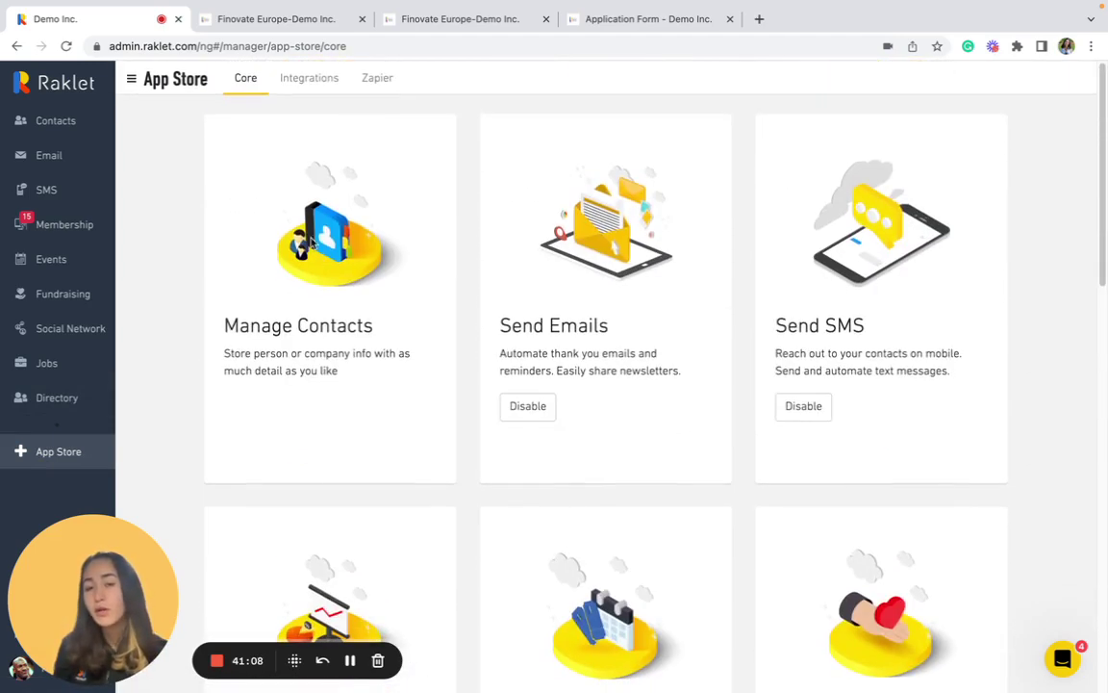
Browse the App Store's direct integrations, from Square and Google Analytics through Zoom, Discourse SSO and HubSpot
left_click(317, 76)
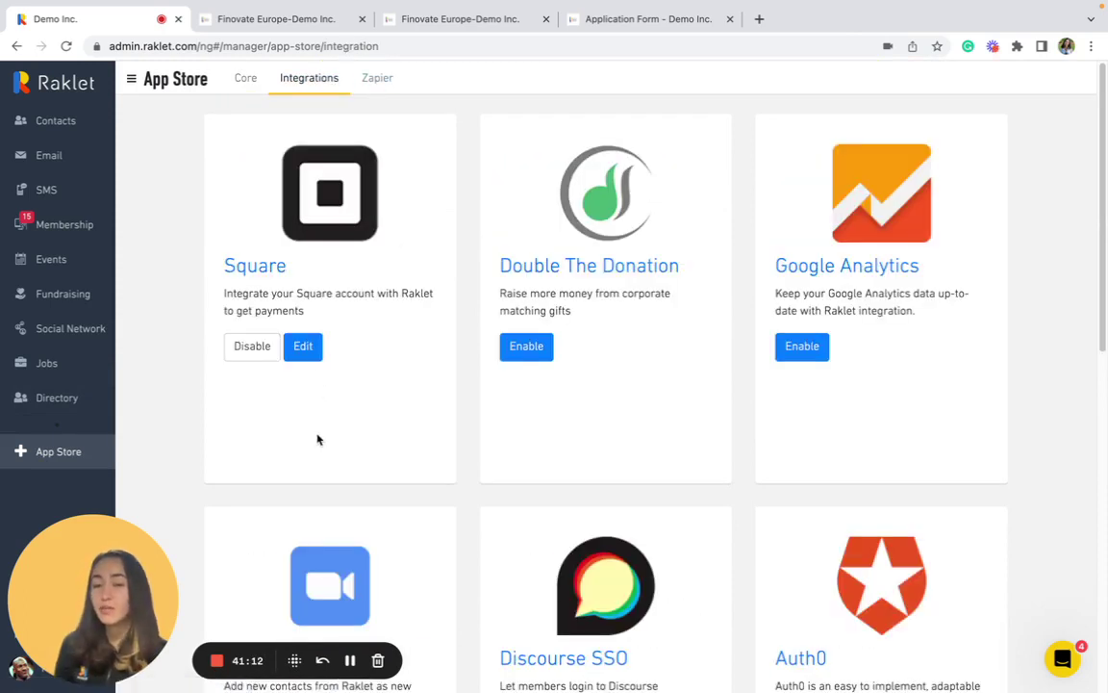
scroll(406, 544, "down", 6)
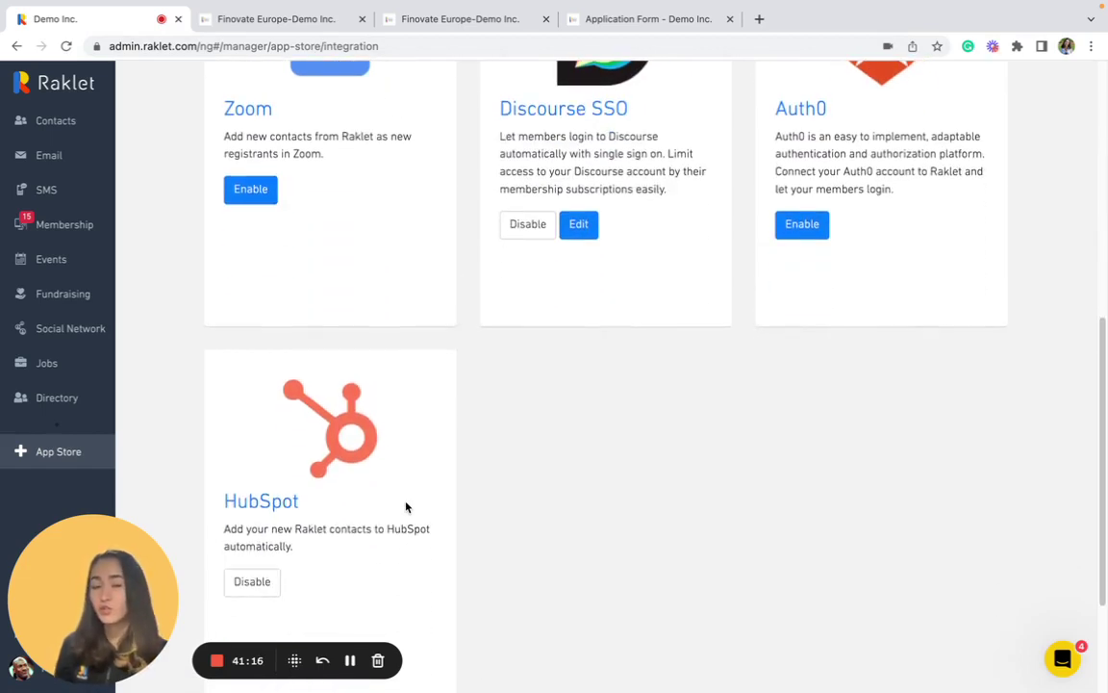
scroll(406, 507, "up", 5)
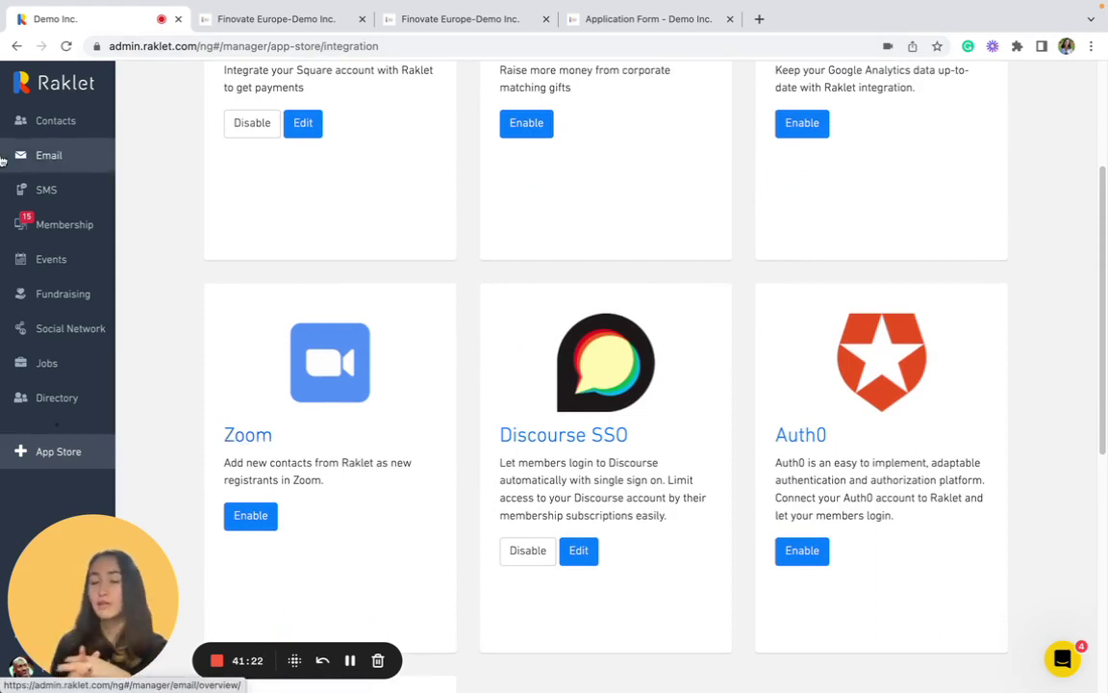
scroll(189, 258, "up", 1)
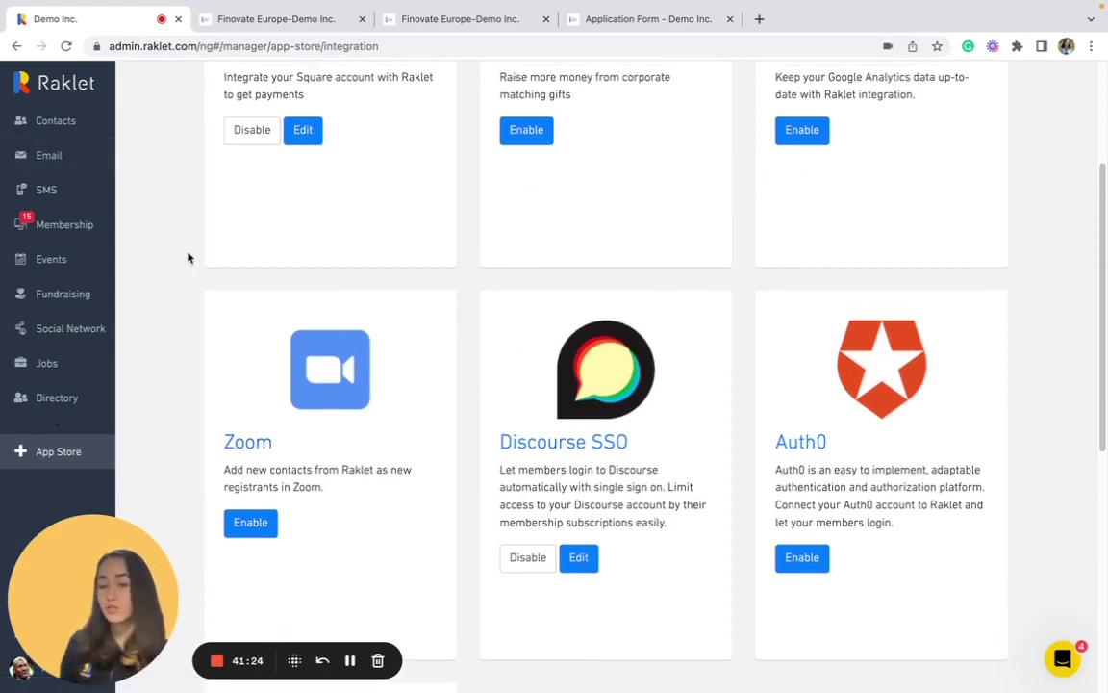
scroll(648, 309, "up", 3)
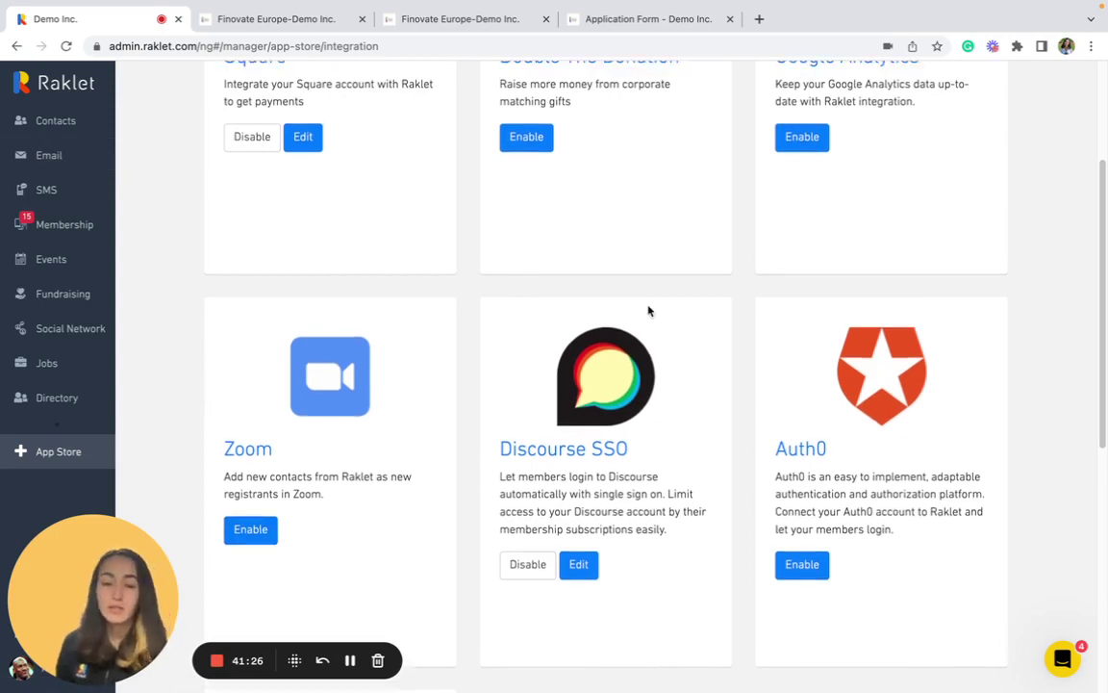
scroll(648, 310, "up", 1)
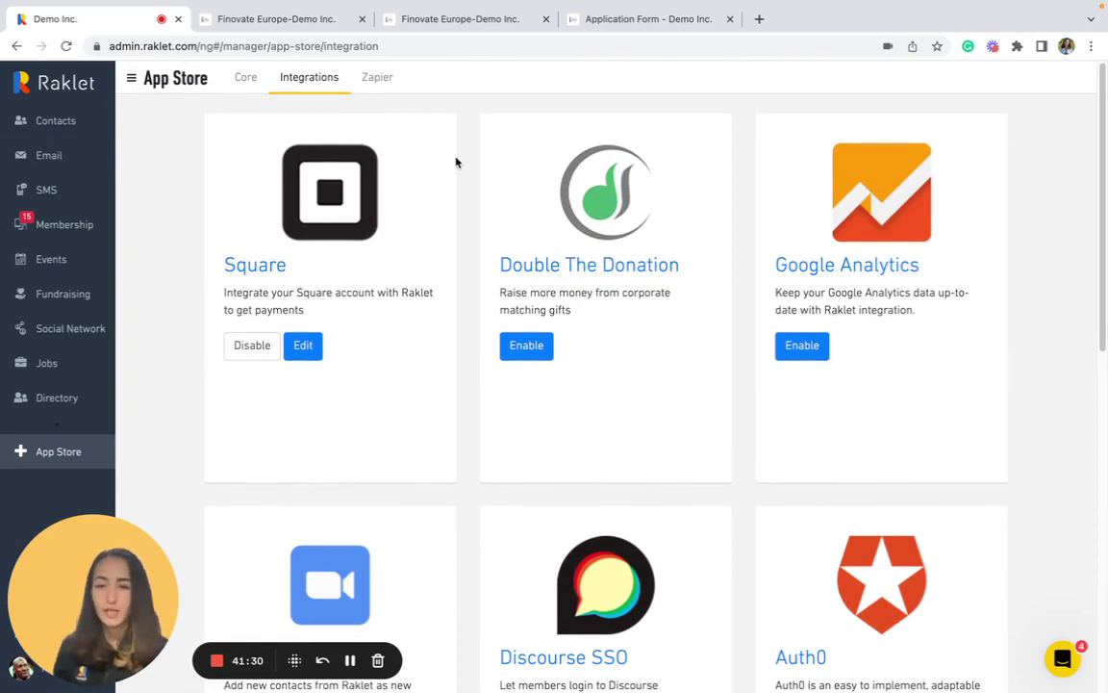
Browse the Zapier apps offered in the App Store, including the app categories
left_click(377, 82)
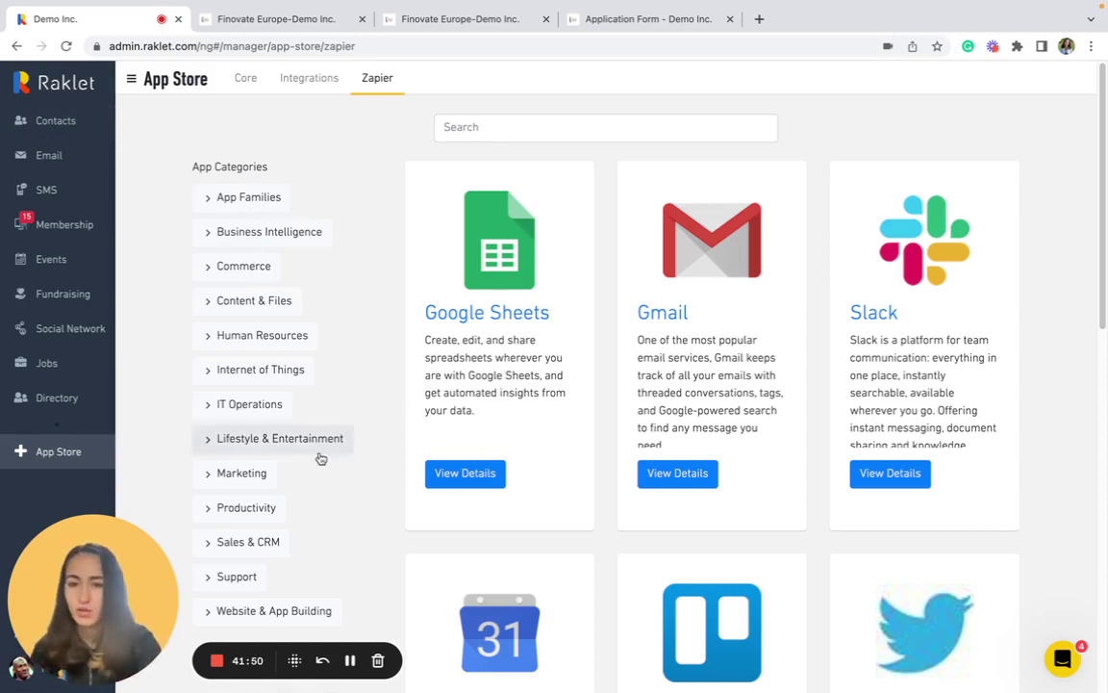
scroll(317, 458, "down", 5)
scroll(243, 154, "up", 5)
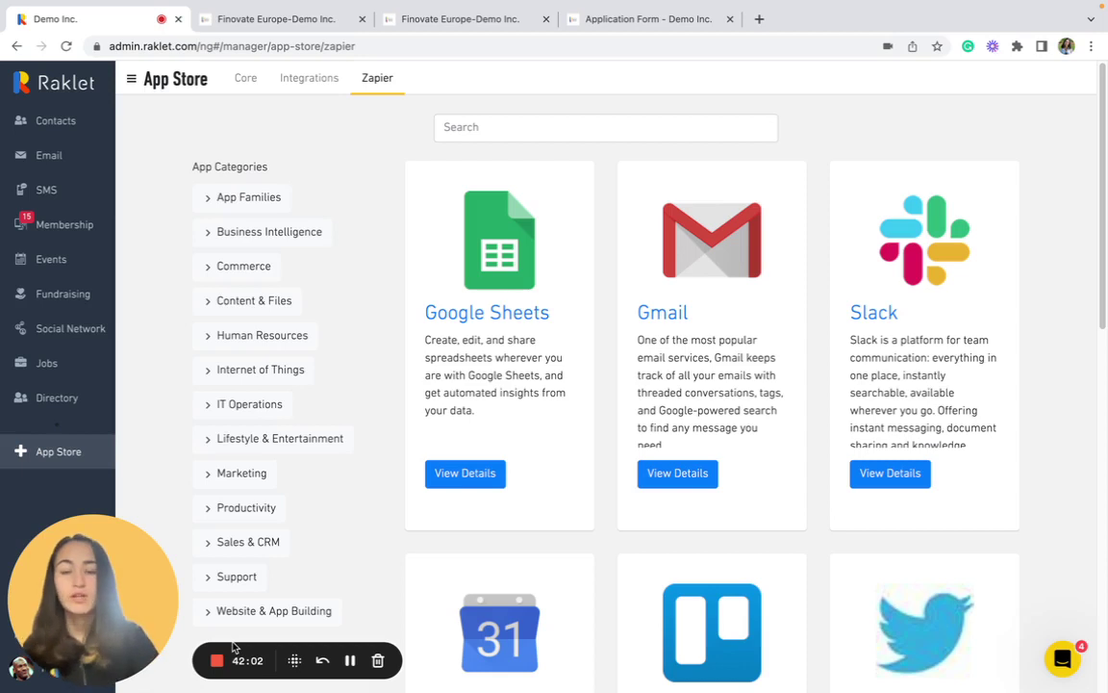
Open the support chat, check its past messages, and browse the help article collections
left_click(1064, 660)
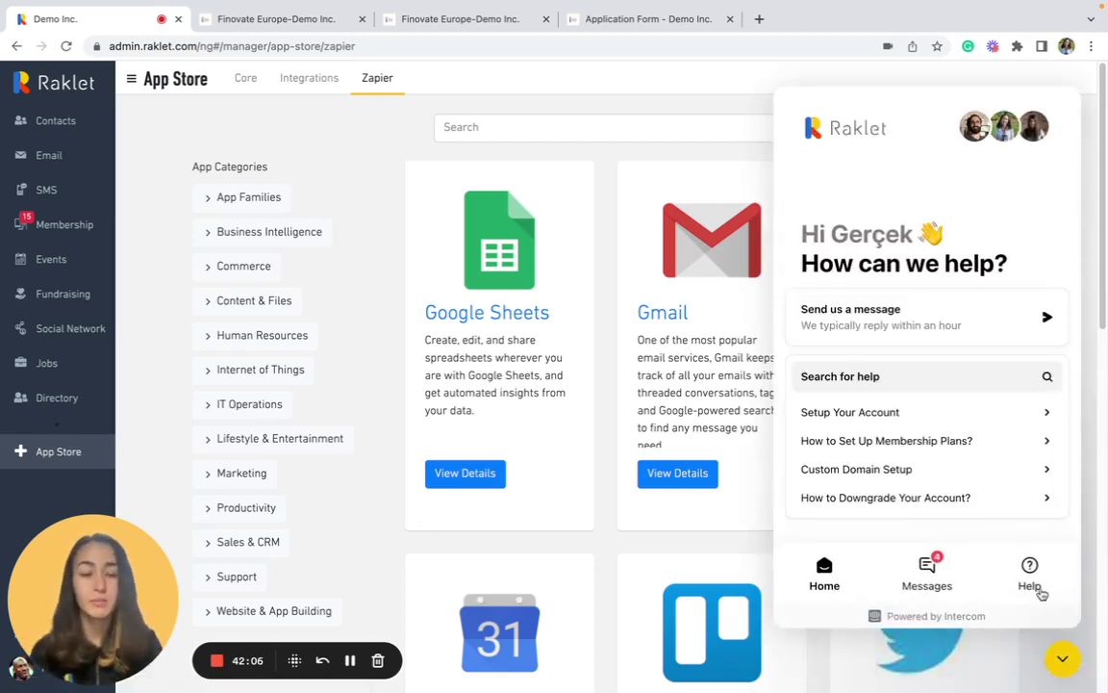
left_click(928, 569)
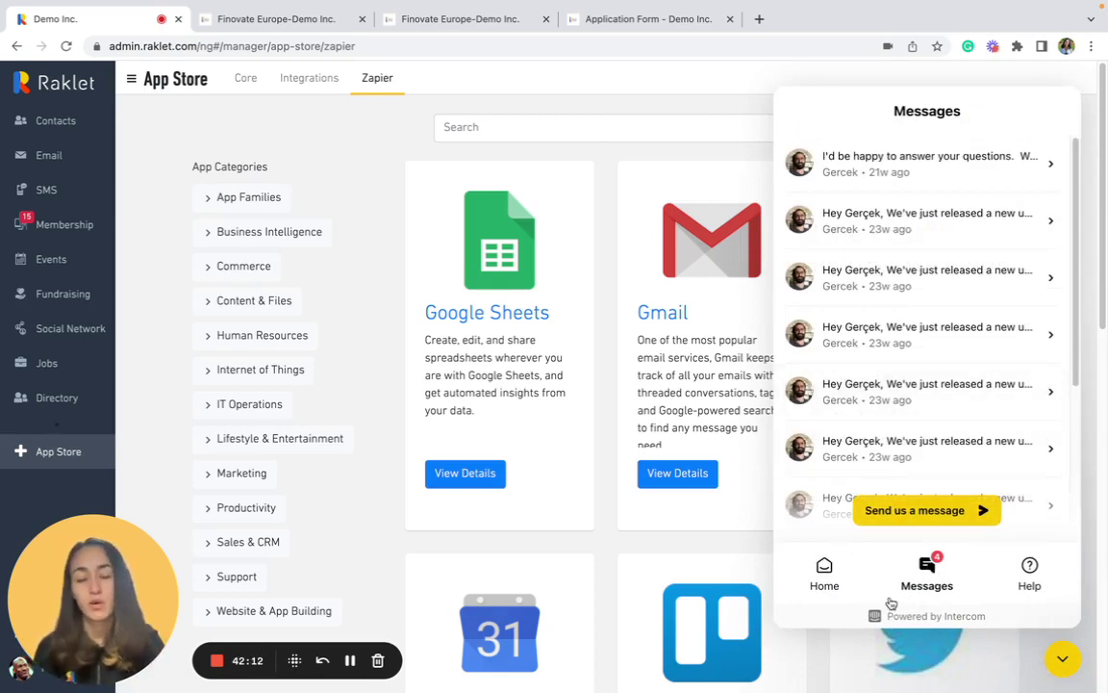
left_click(1031, 577)
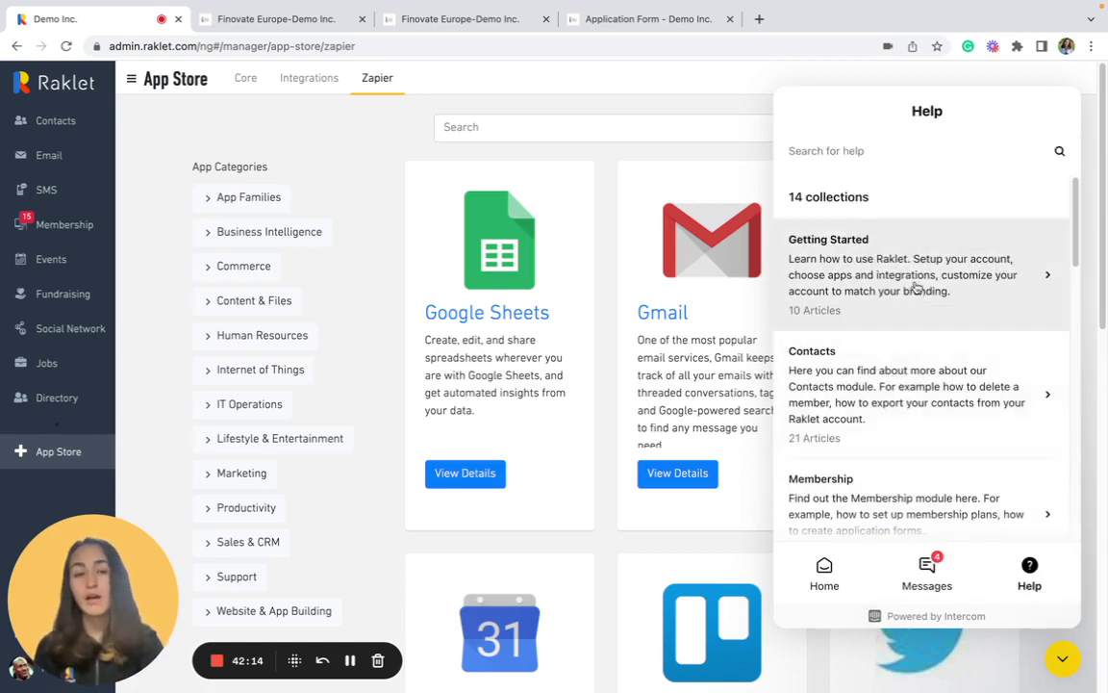
scroll(916, 287, "down", 4)
scroll(916, 287, "down", 5)
scroll(916, 288, "up", 10)
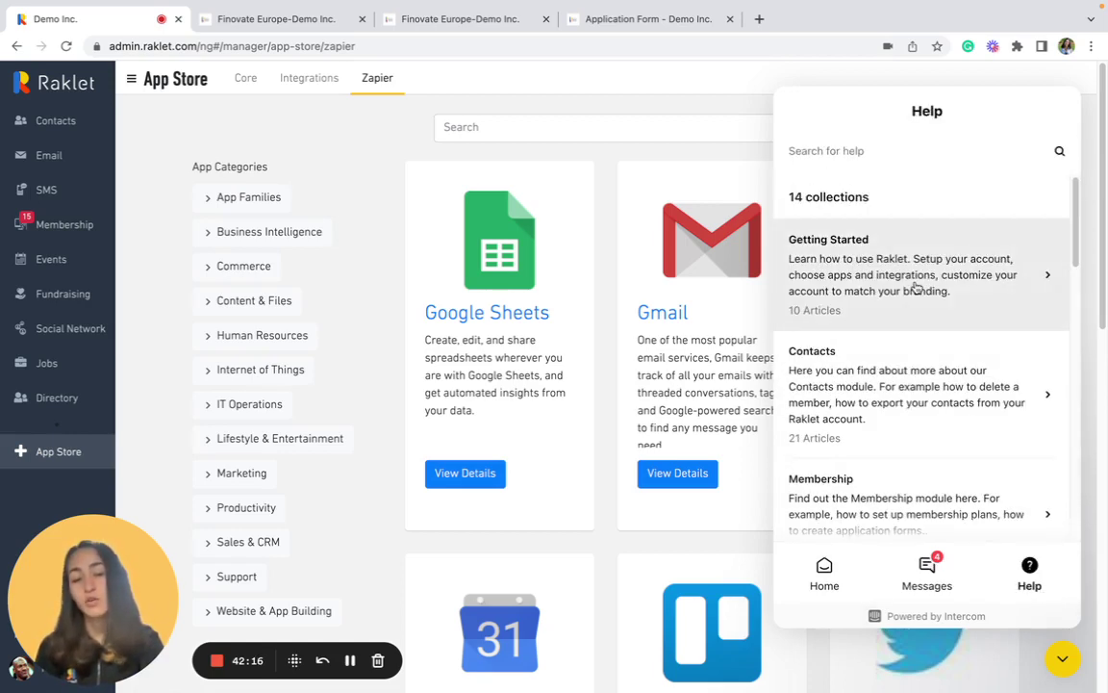
Open the Contacts help collection and look through its articles
left_click(871, 383)
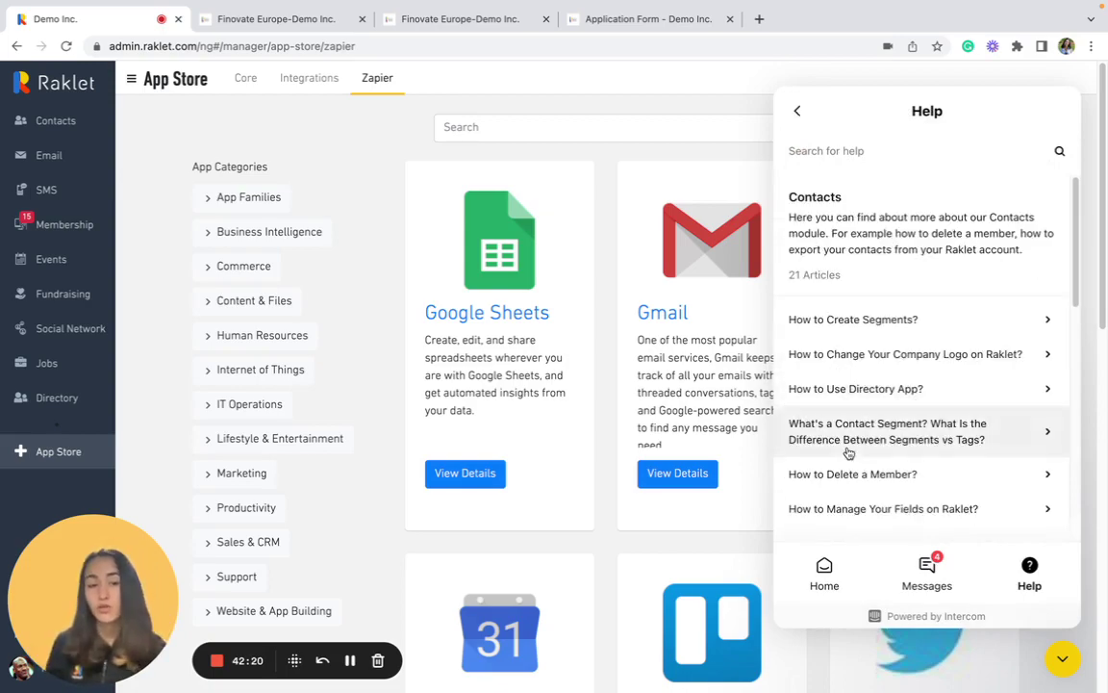
scroll(848, 452, "down", 5)
scroll(848, 452, "down", 5)
scroll(846, 452, "up", 10)
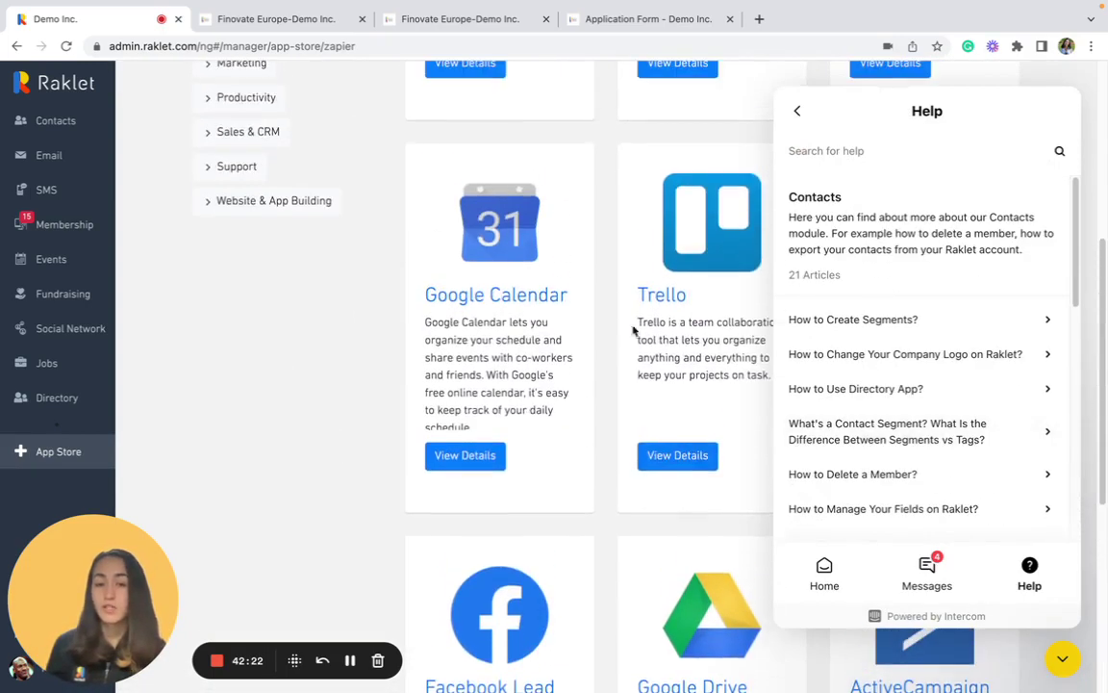
scroll(649, 268, "up", 5)
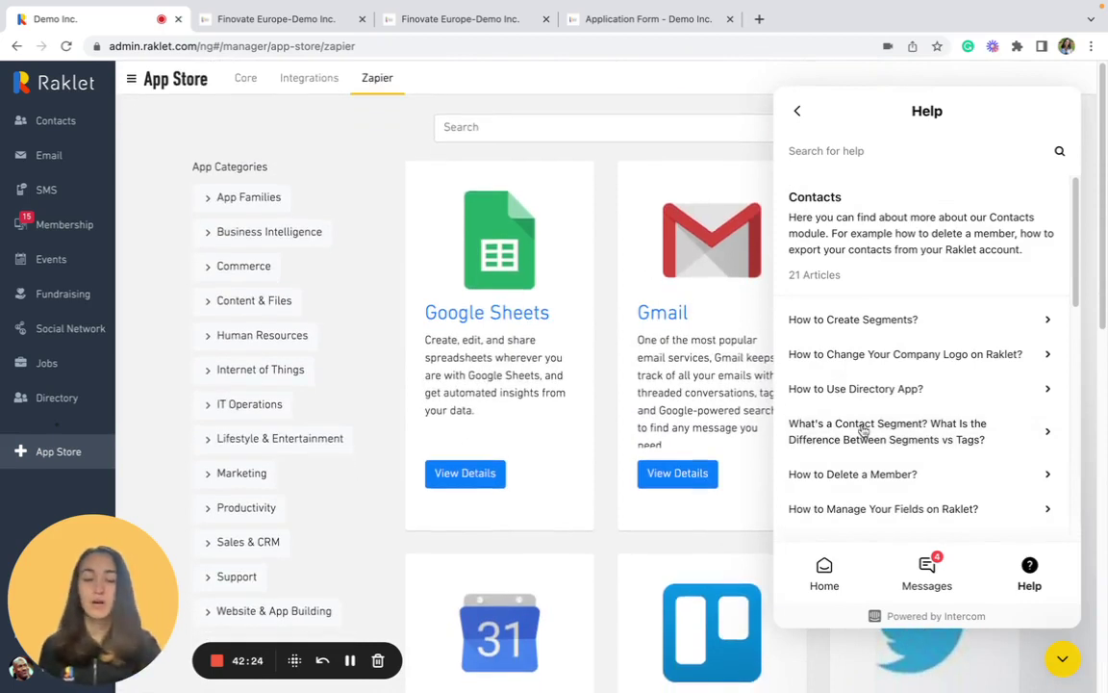